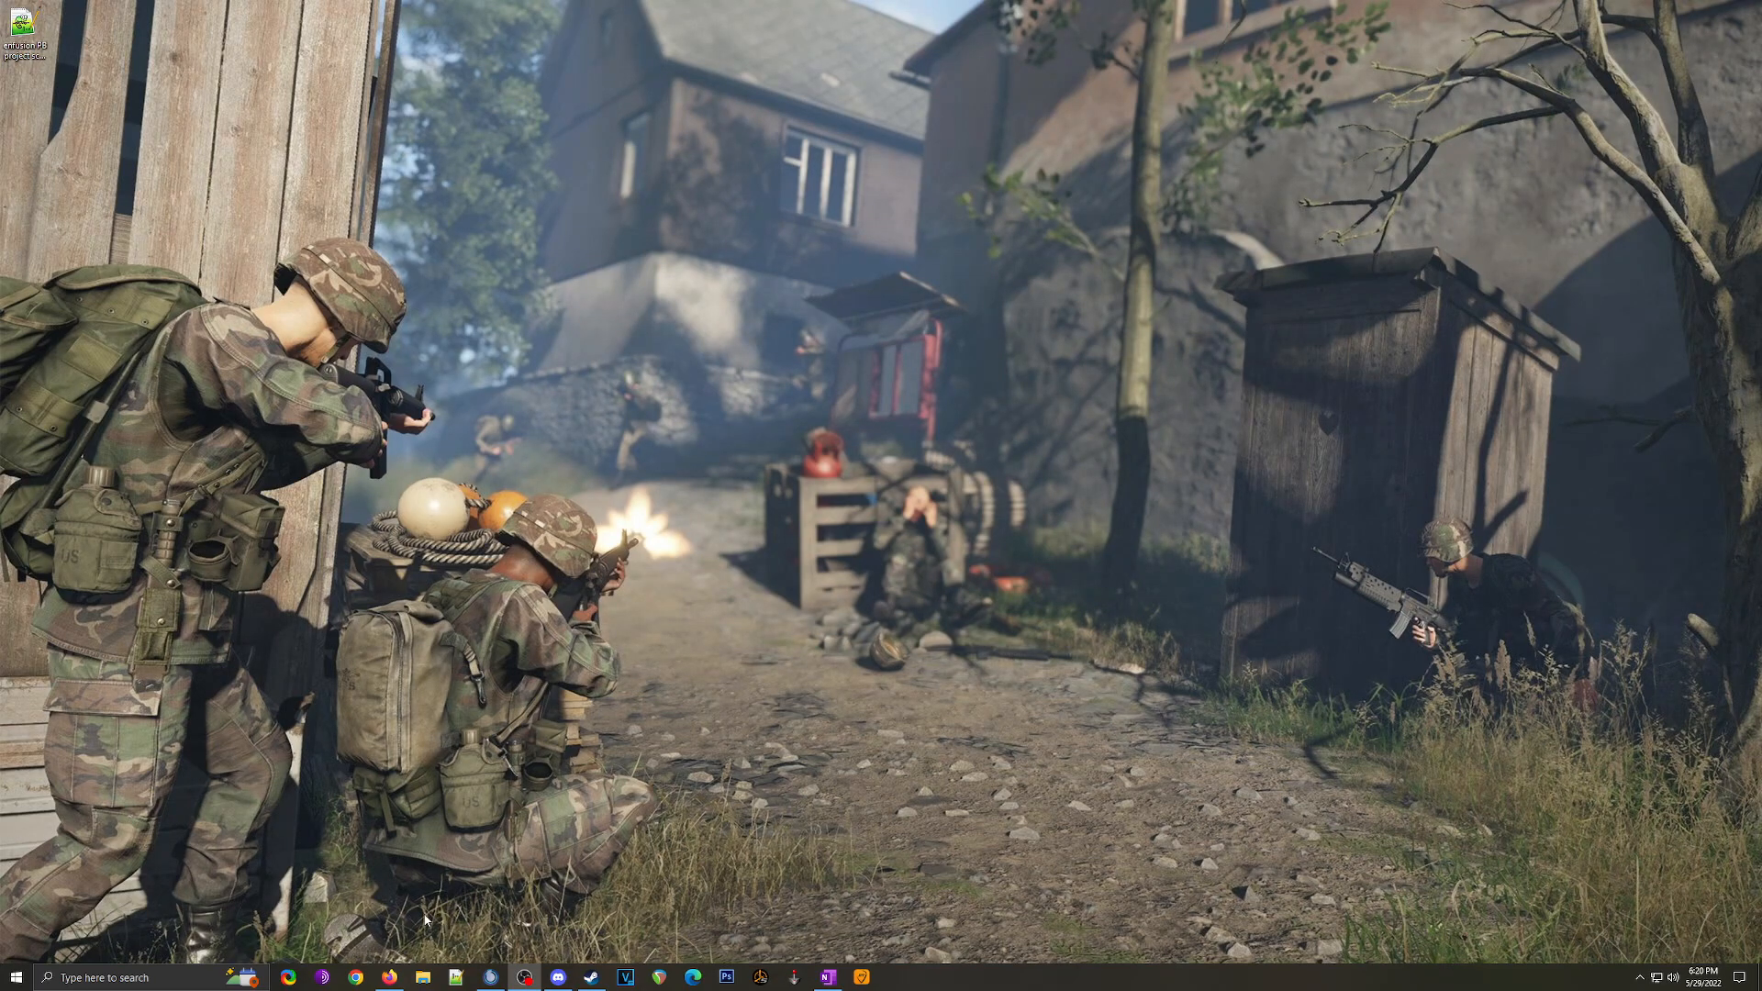
Step: Search the Port Forward site for 'asus'
left_click(389, 978)
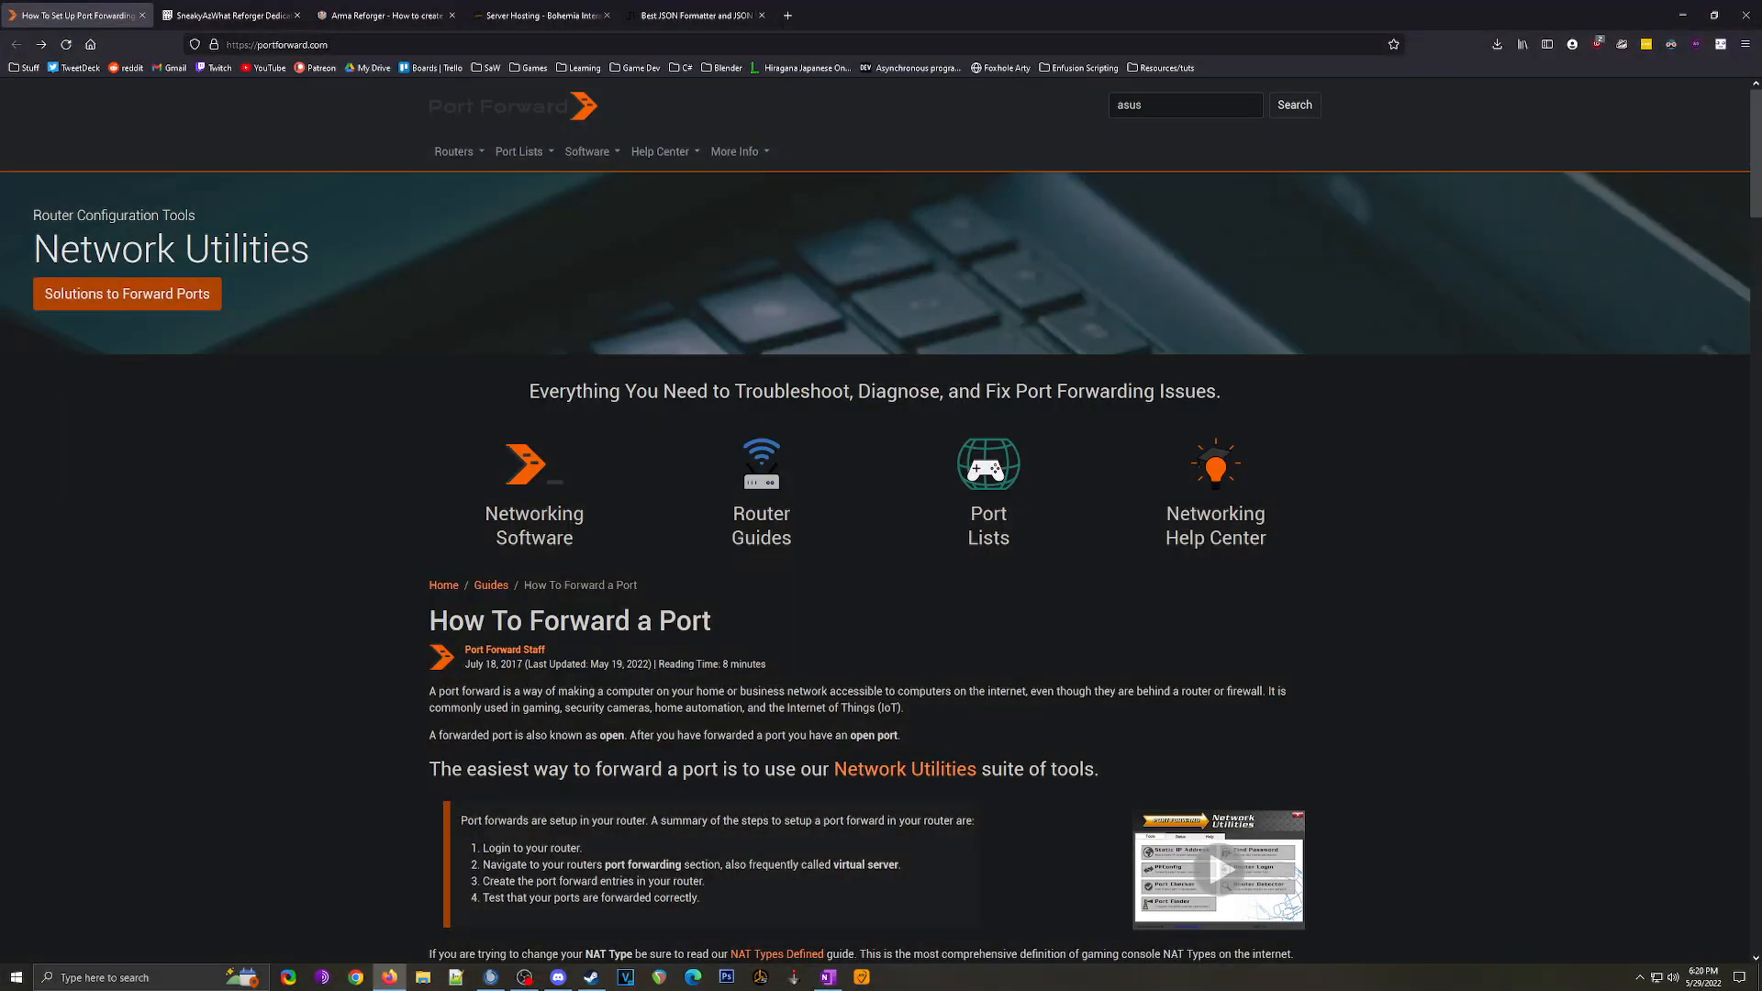
double_click(1182, 106)
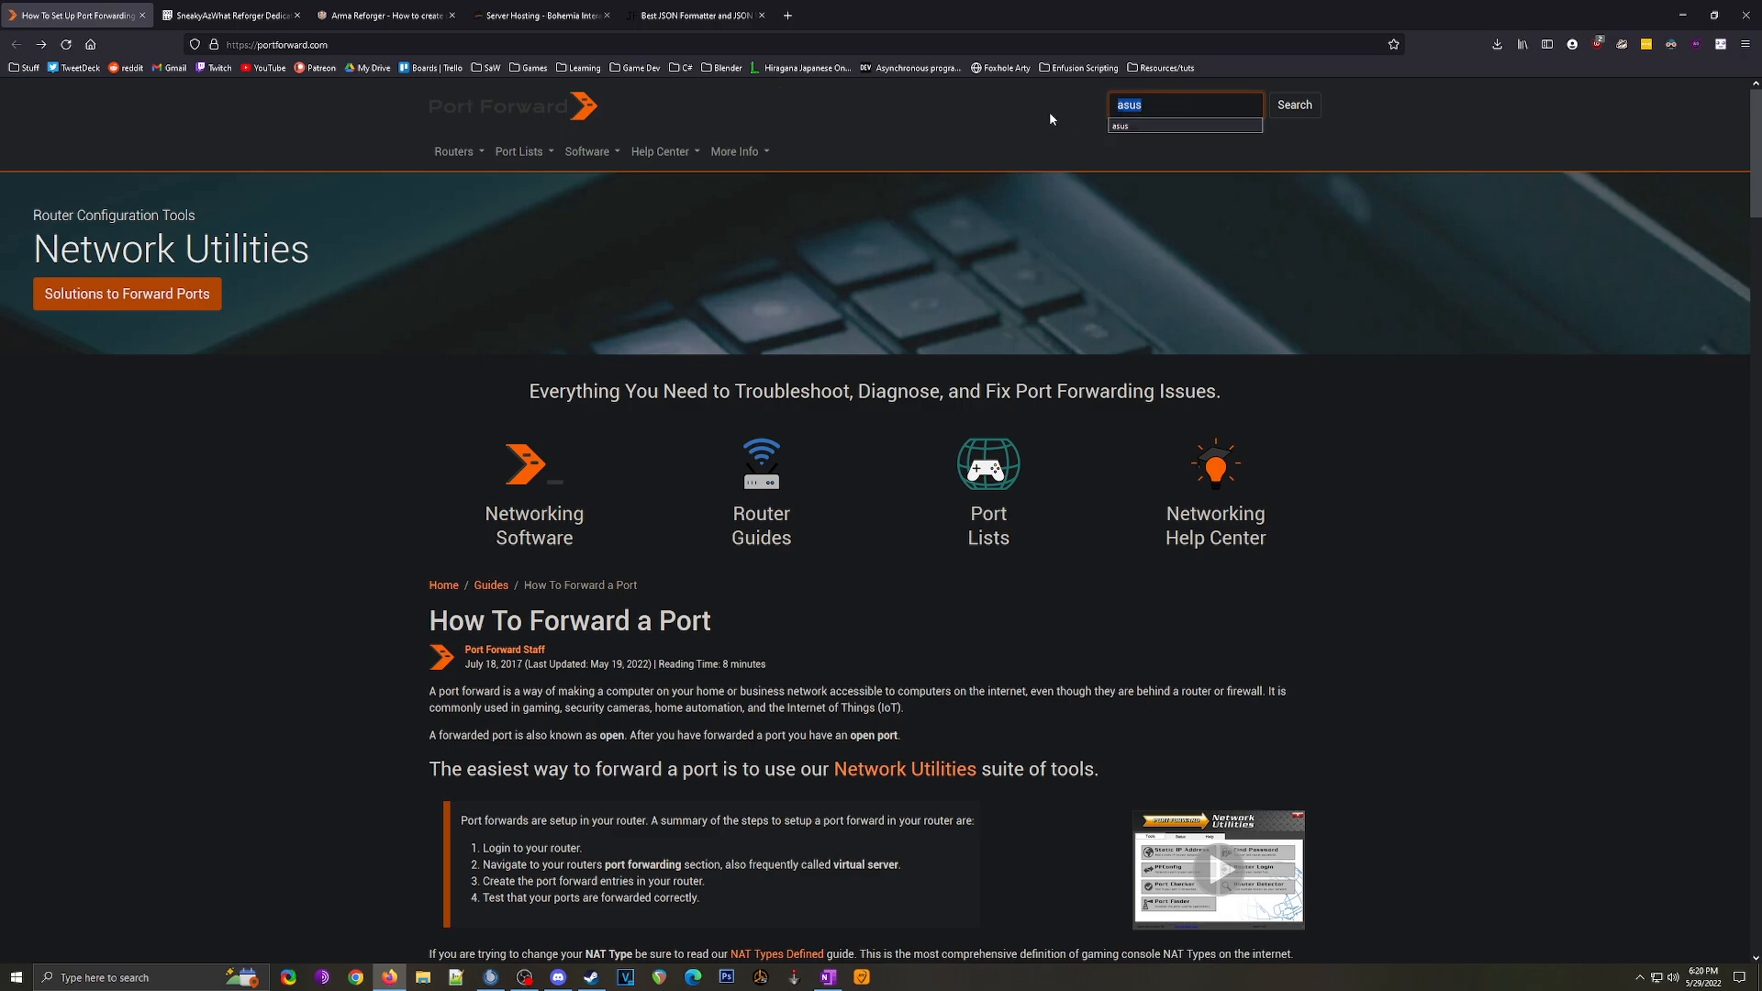
left_click(1295, 106)
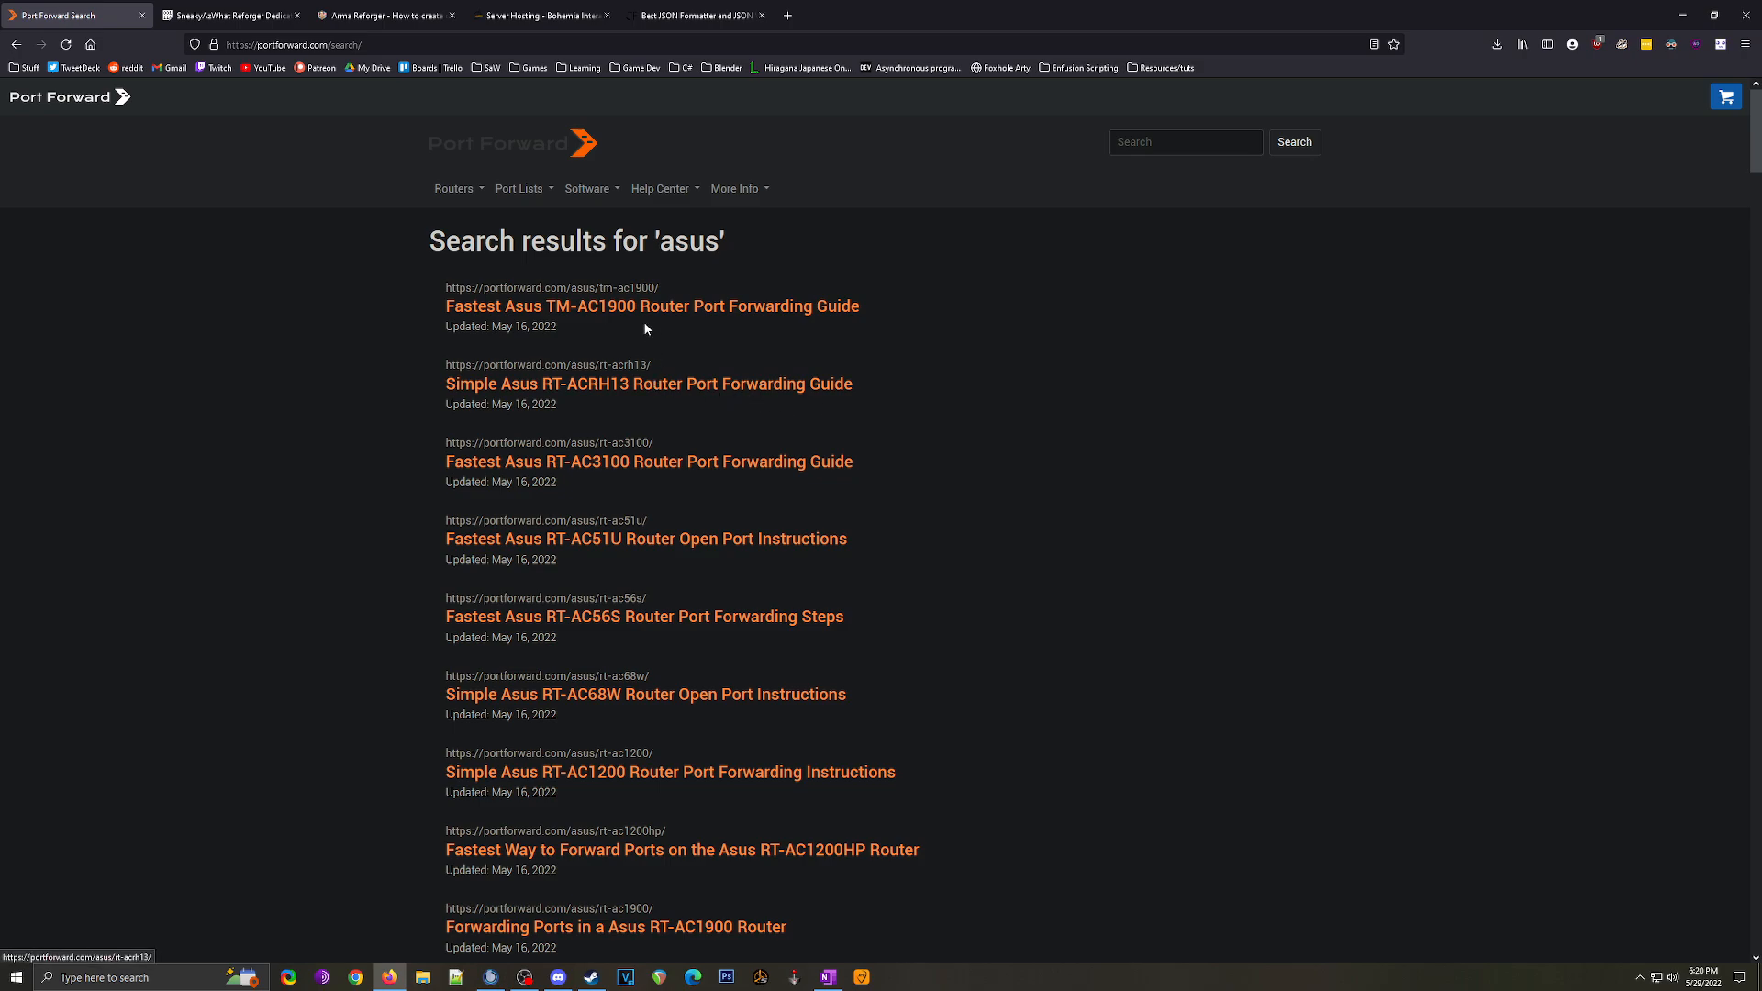
Step: Read through the Asus RT-AC3100 port forwarding guide, then go back to the asus results
left_click(615, 463)
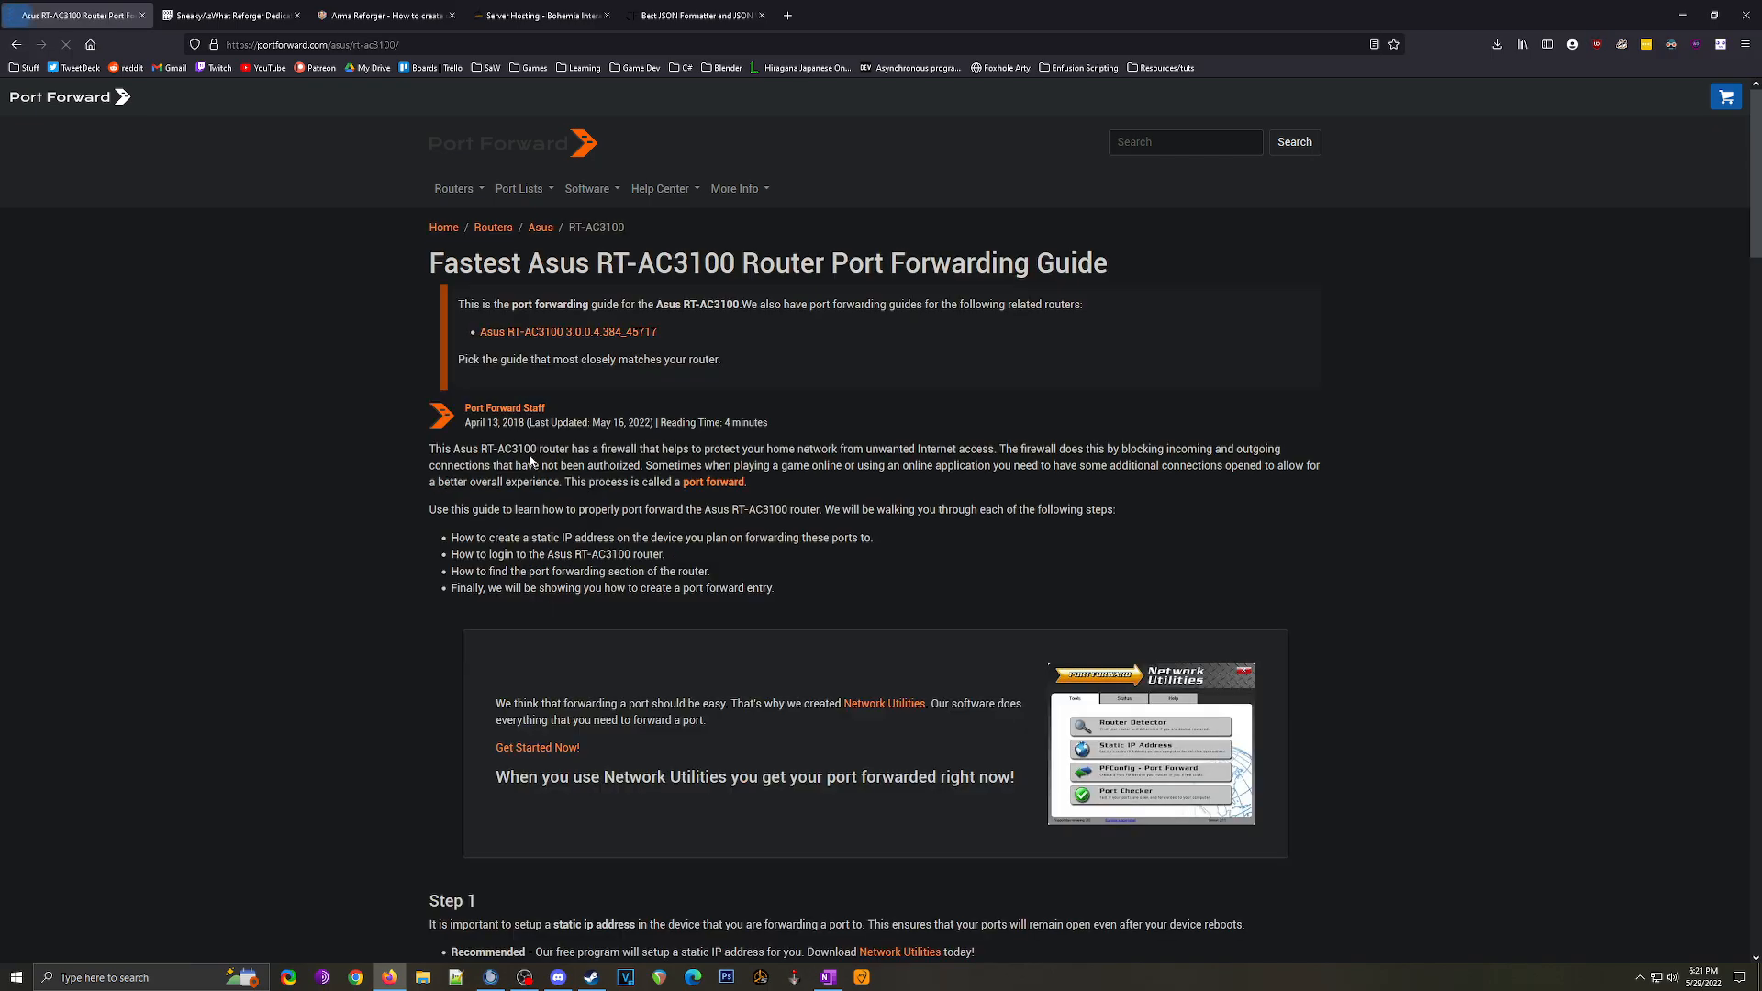
scroll(789, 461, "down", 4)
scroll(789, 461, "down", 20)
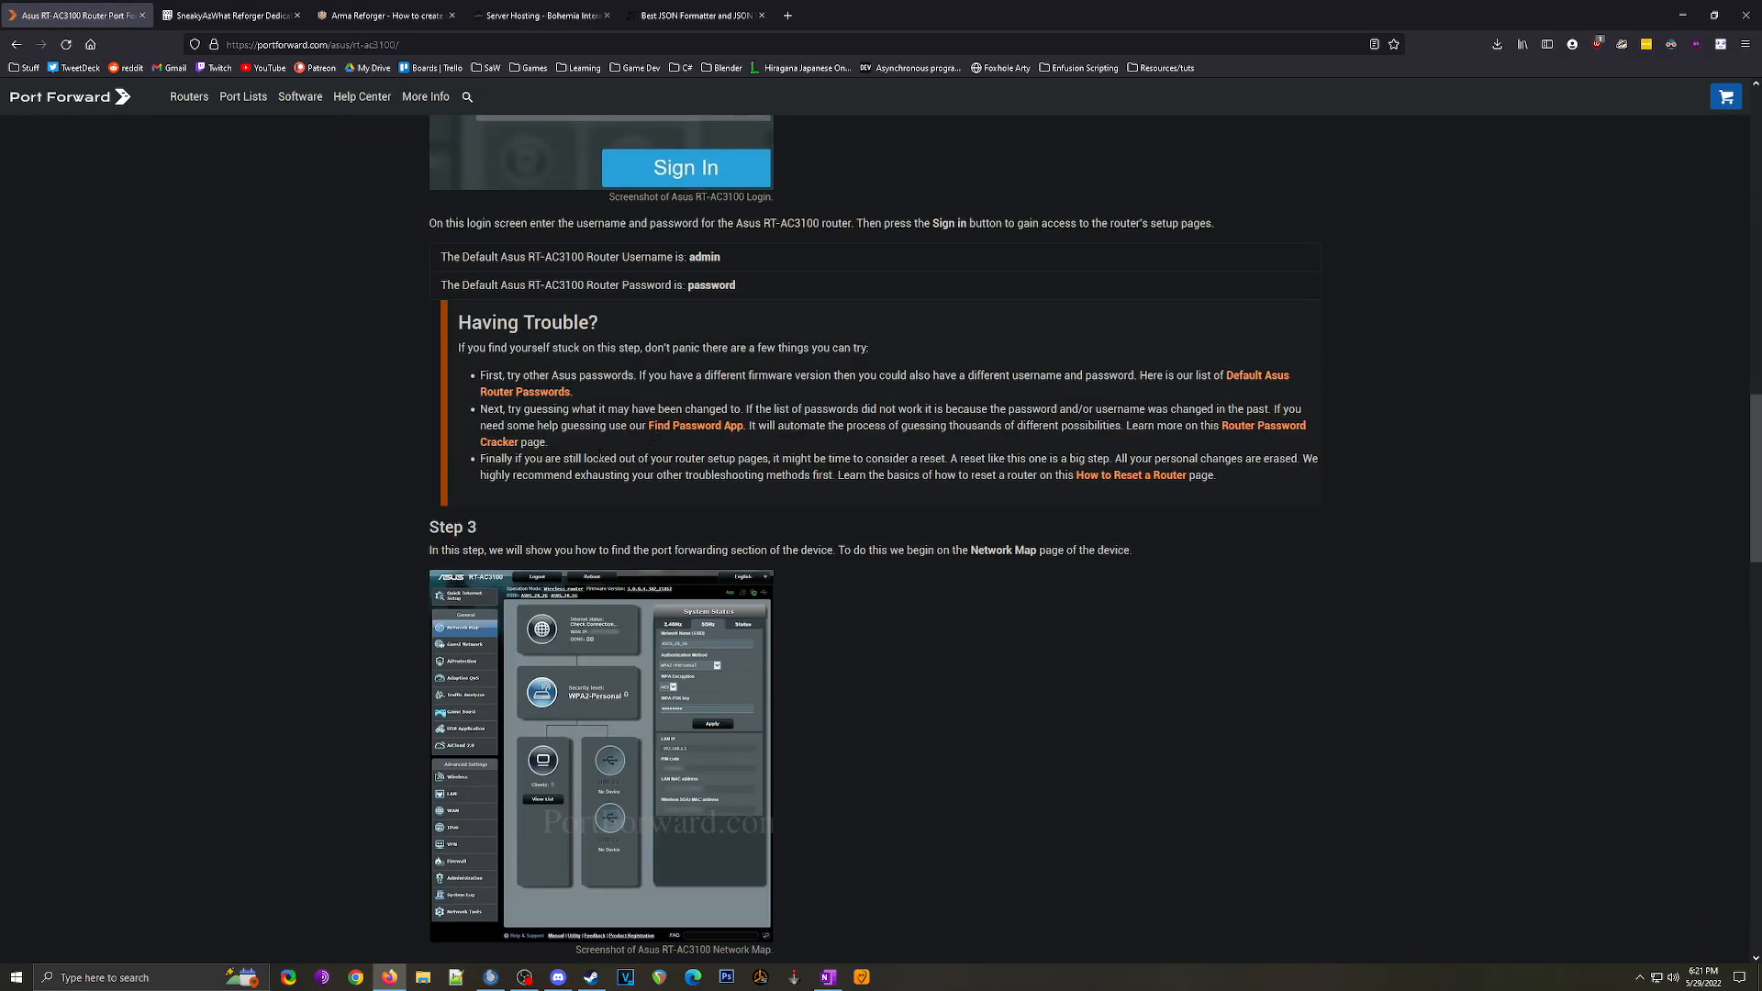
scroll(663, 523, "down", 5)
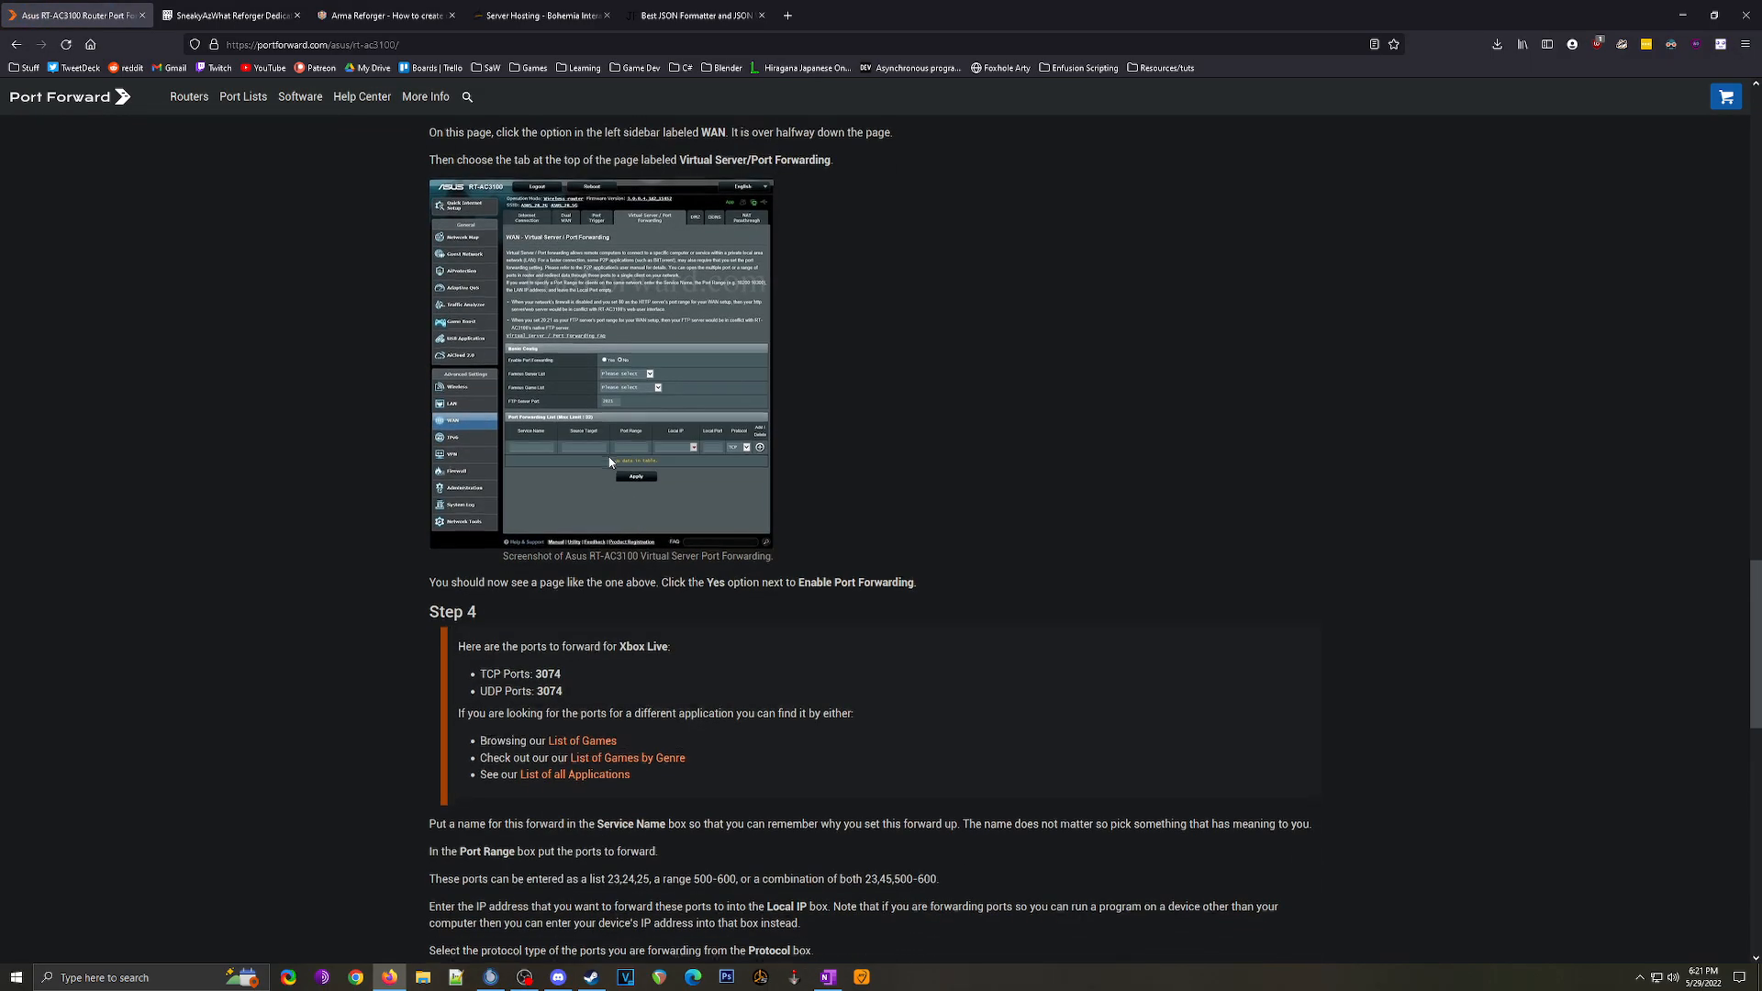
scroll(611, 462, "down", 8)
scroll(371, 334, "up", 11)
scroll(169, 183, "down", 1)
left_click(16, 46)
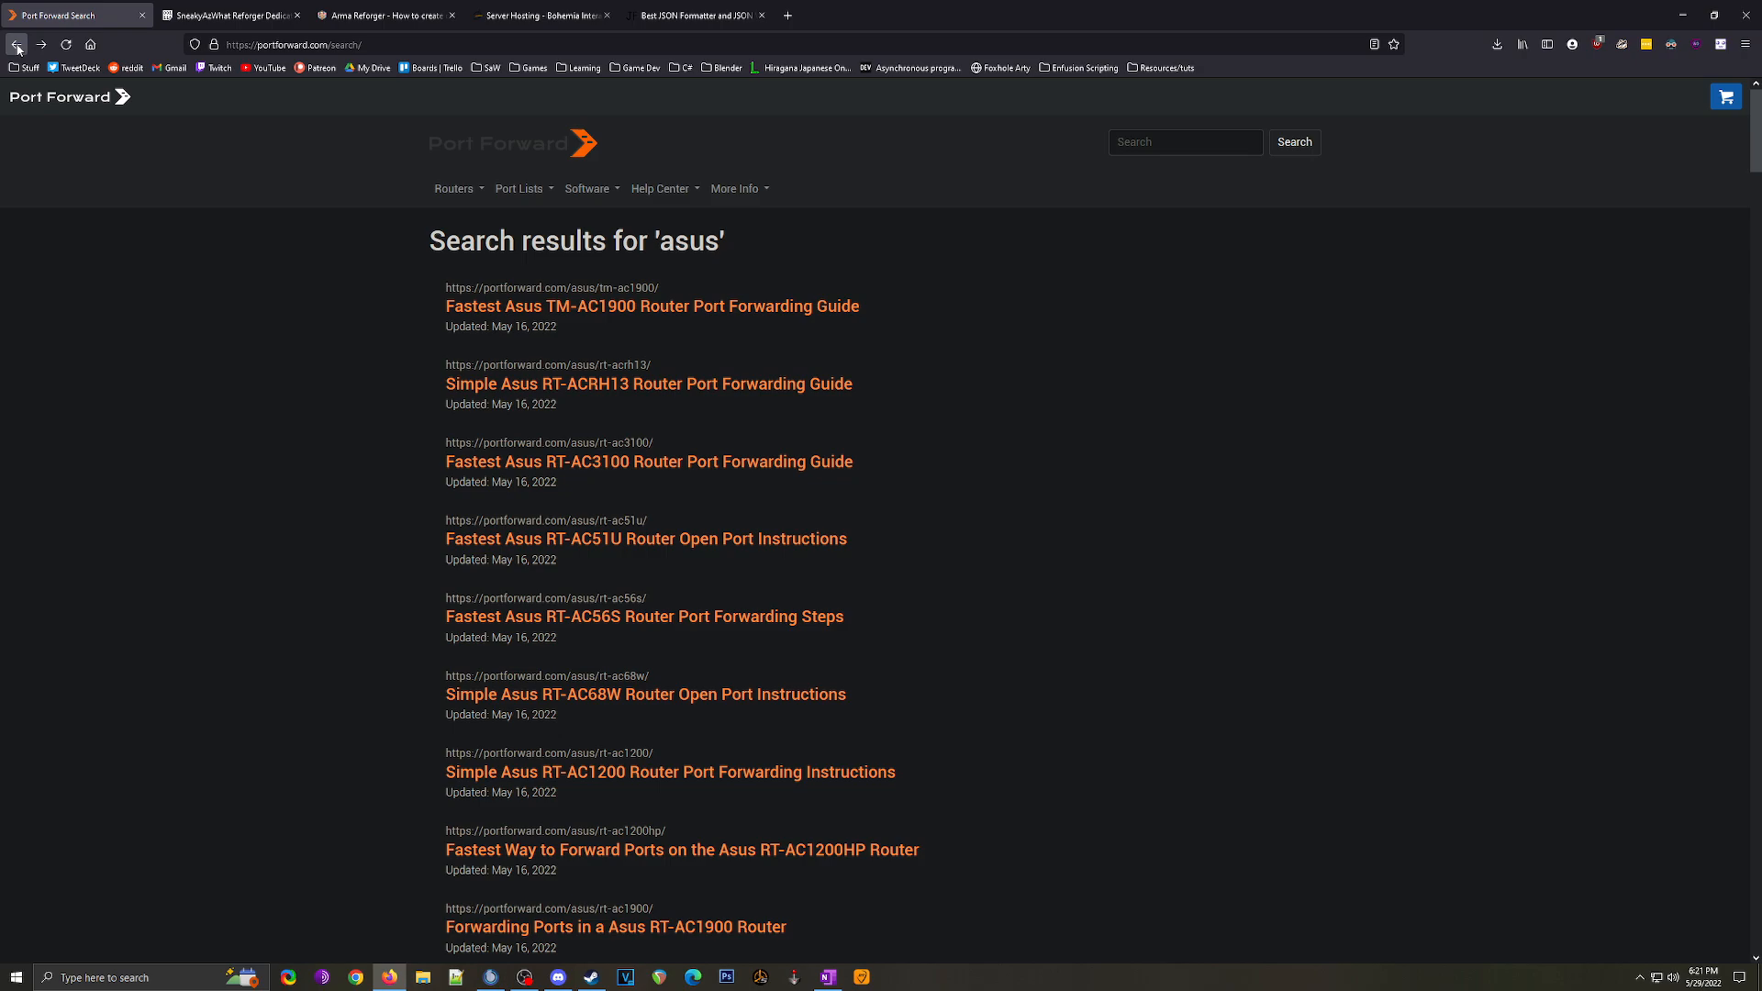
Step: Close the port-forwarding tab and minimize the browser to reveal the desktop
left_click(140, 15)
left_click(1713, 16)
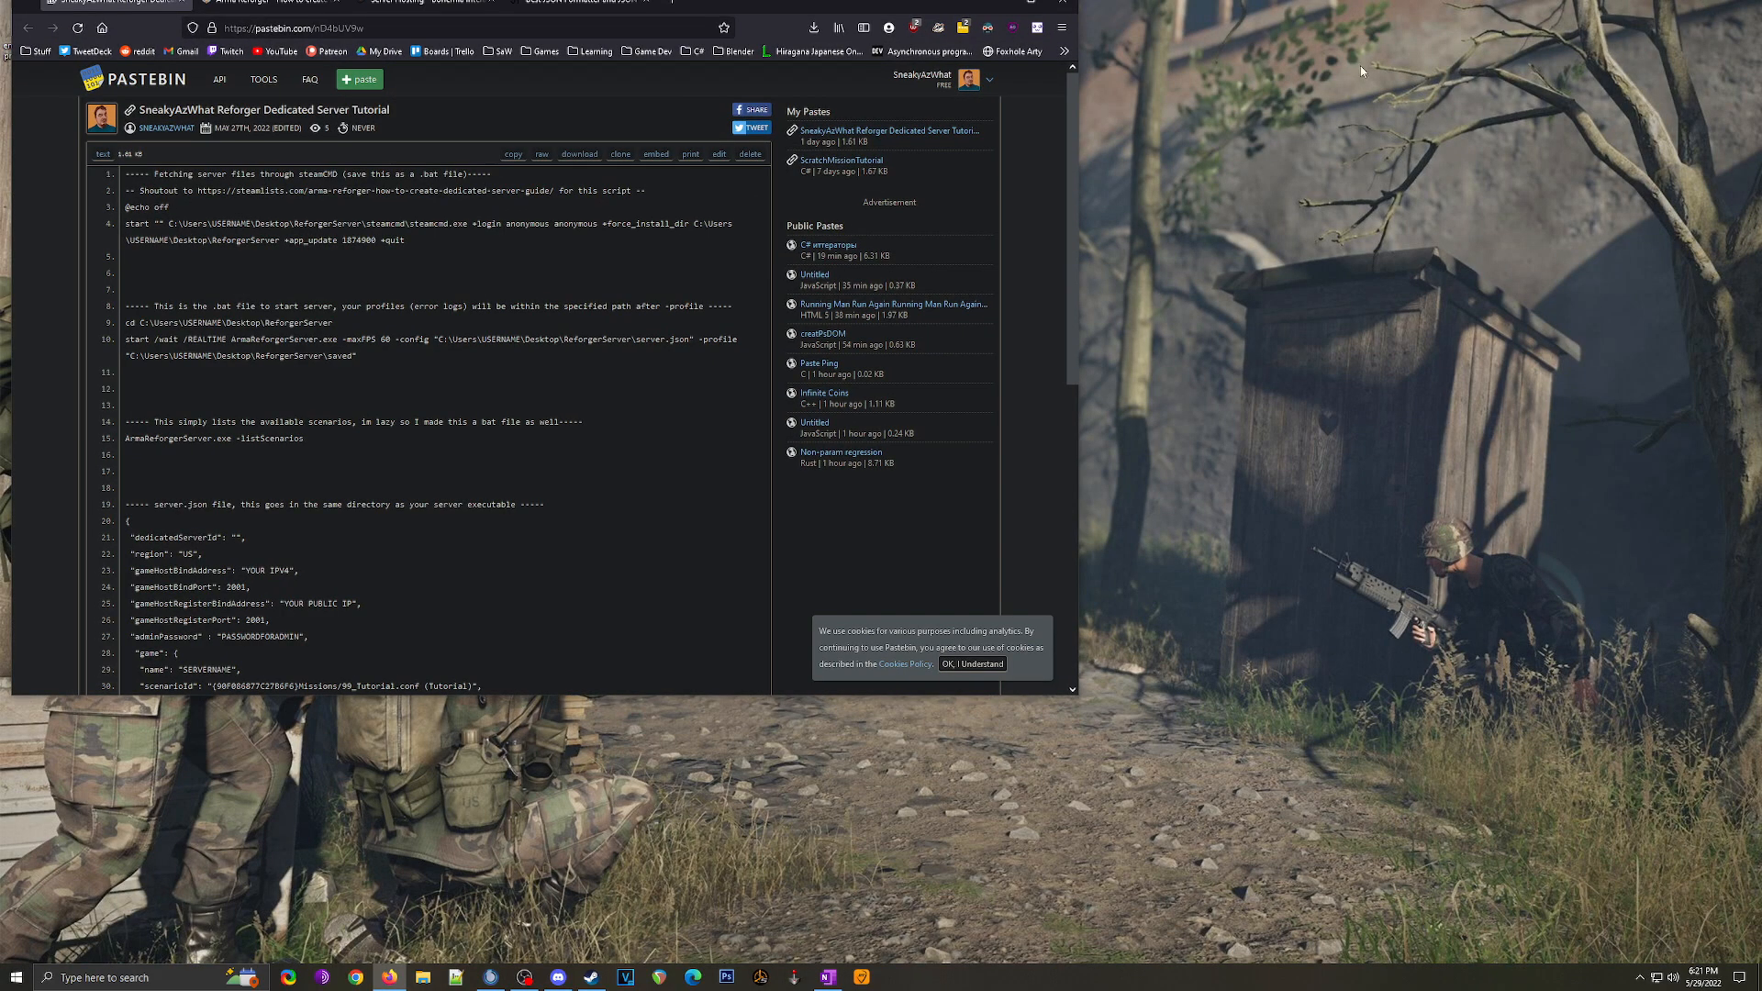
left_click(1036, 7)
left_click(1682, 14)
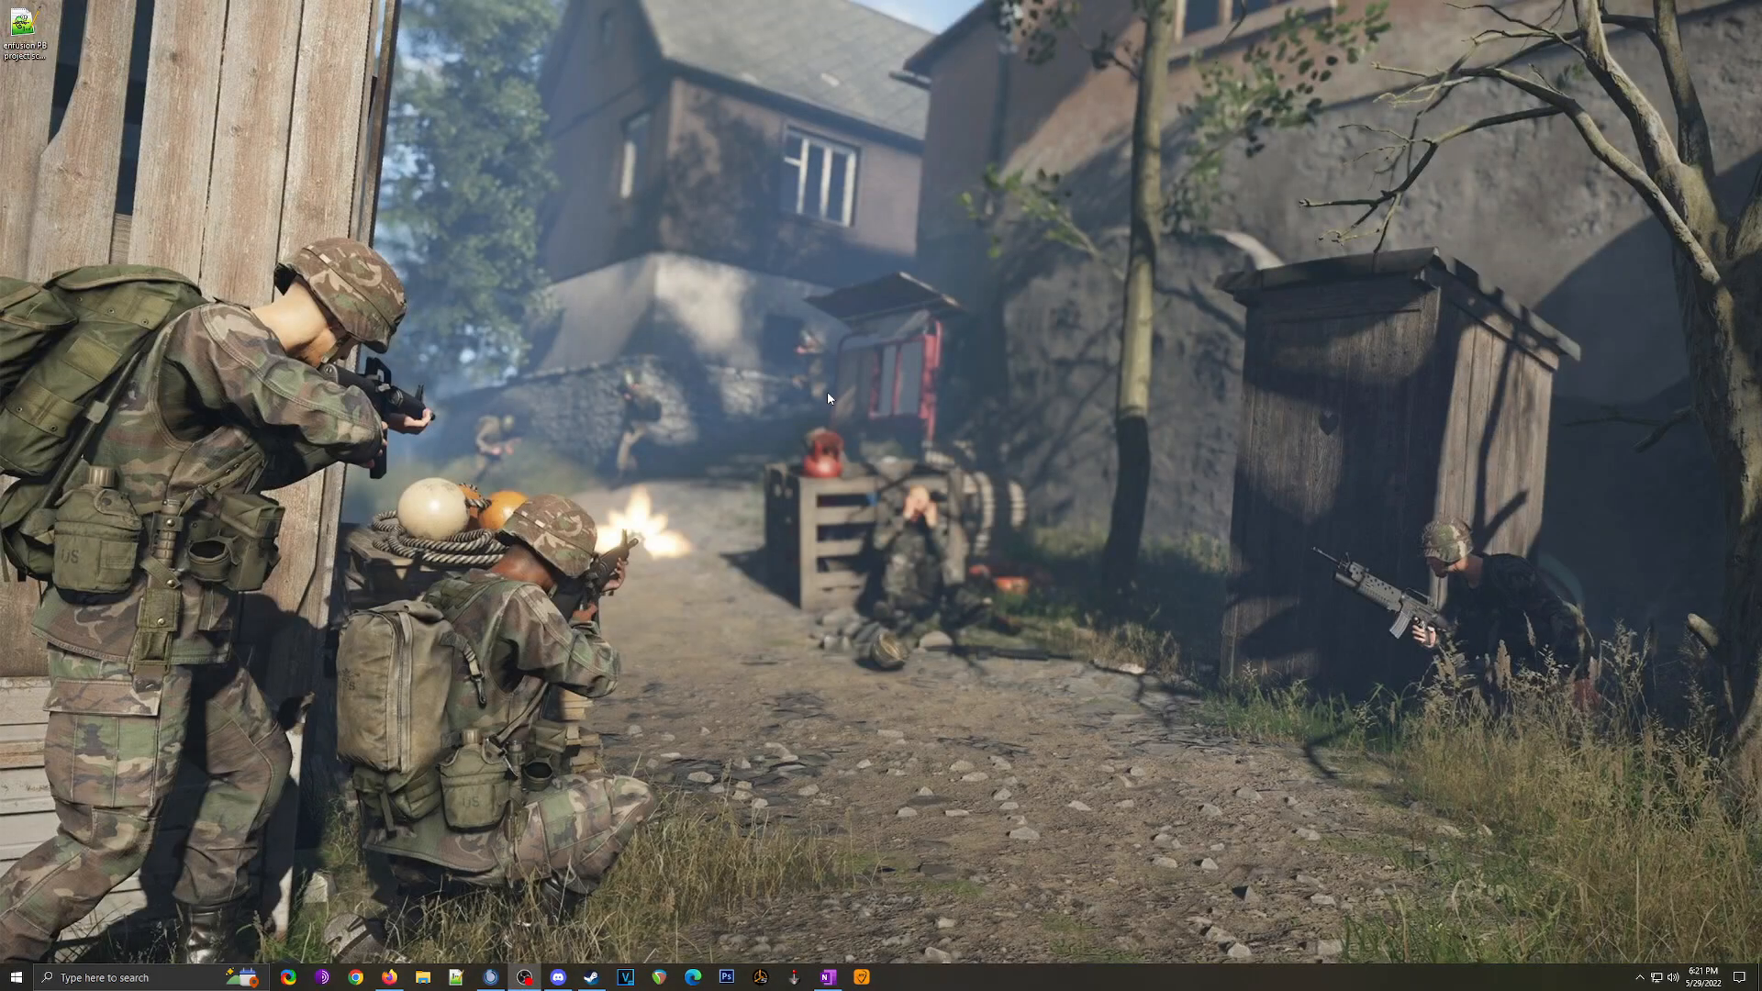
Step: Create a new desktop folder named ReforgerServer
right_click(700, 310)
mouse_move(856, 520)
left_click(966, 514)
type("AeforgerServer")
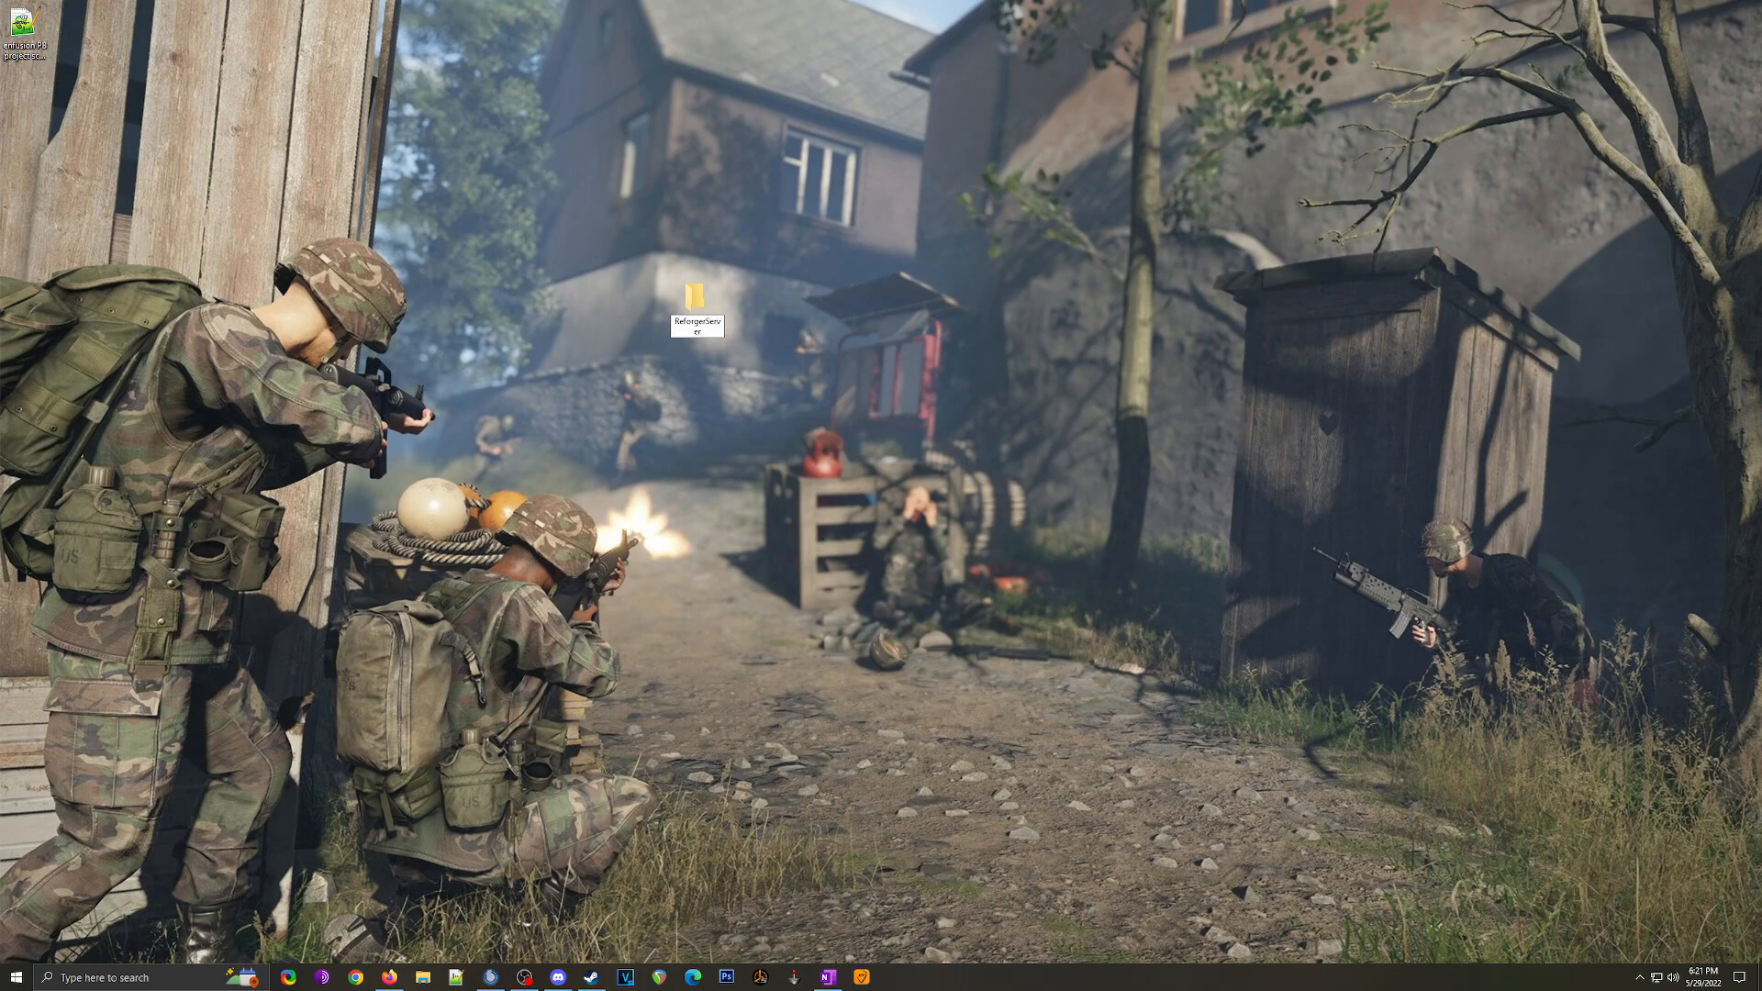
key("Return")
Step: Add a steamcmd subfolder inside ReforgerServer and open Downloads in a second window
double_click(691, 317)
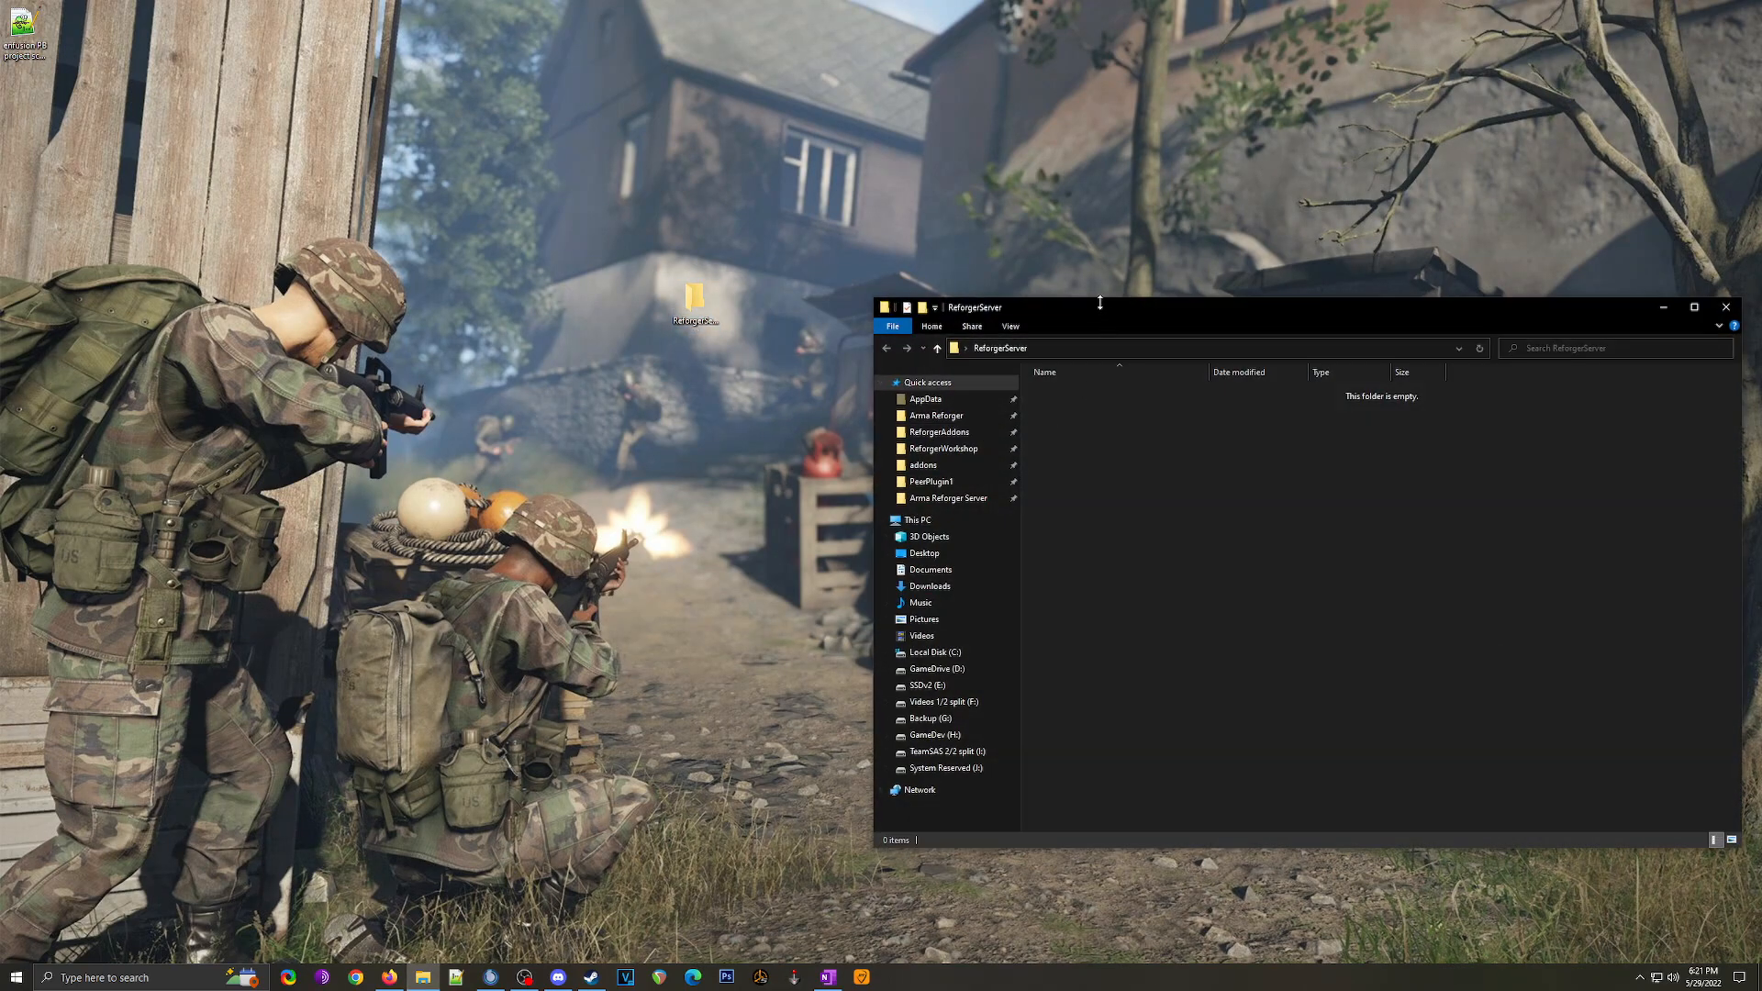
right_click(1074, 453)
mouse_move(1143, 696)
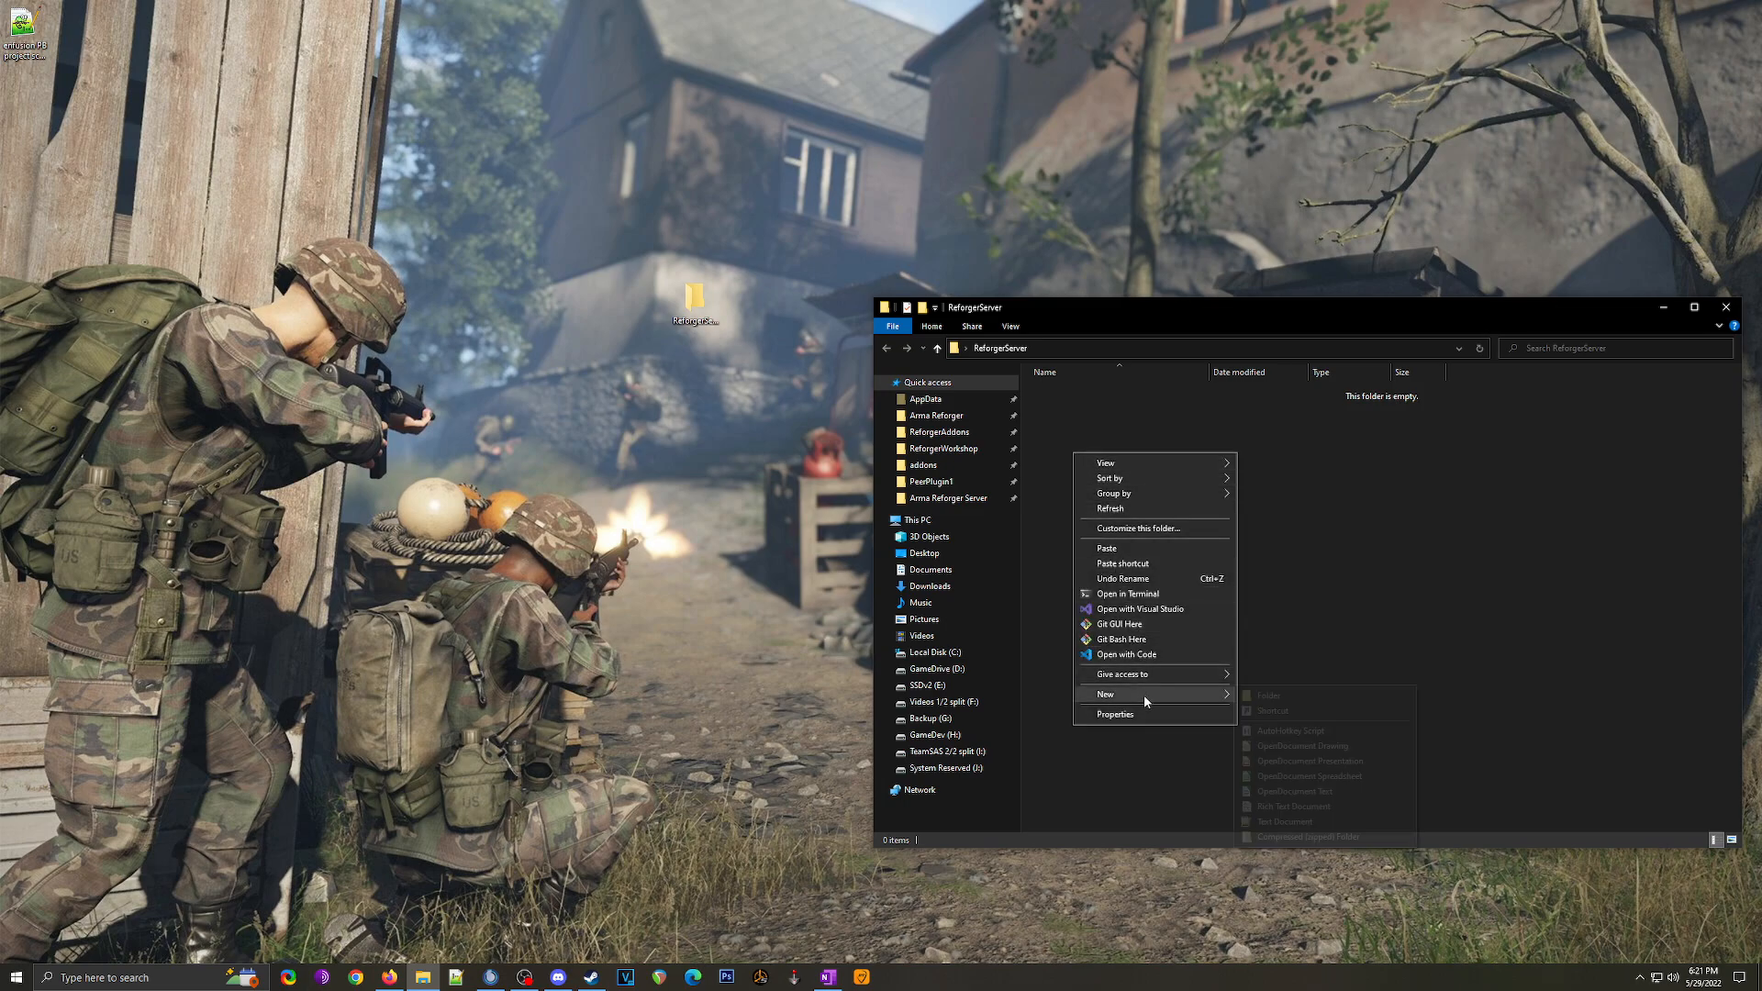
left_click(1249, 696)
type("steamcmd")
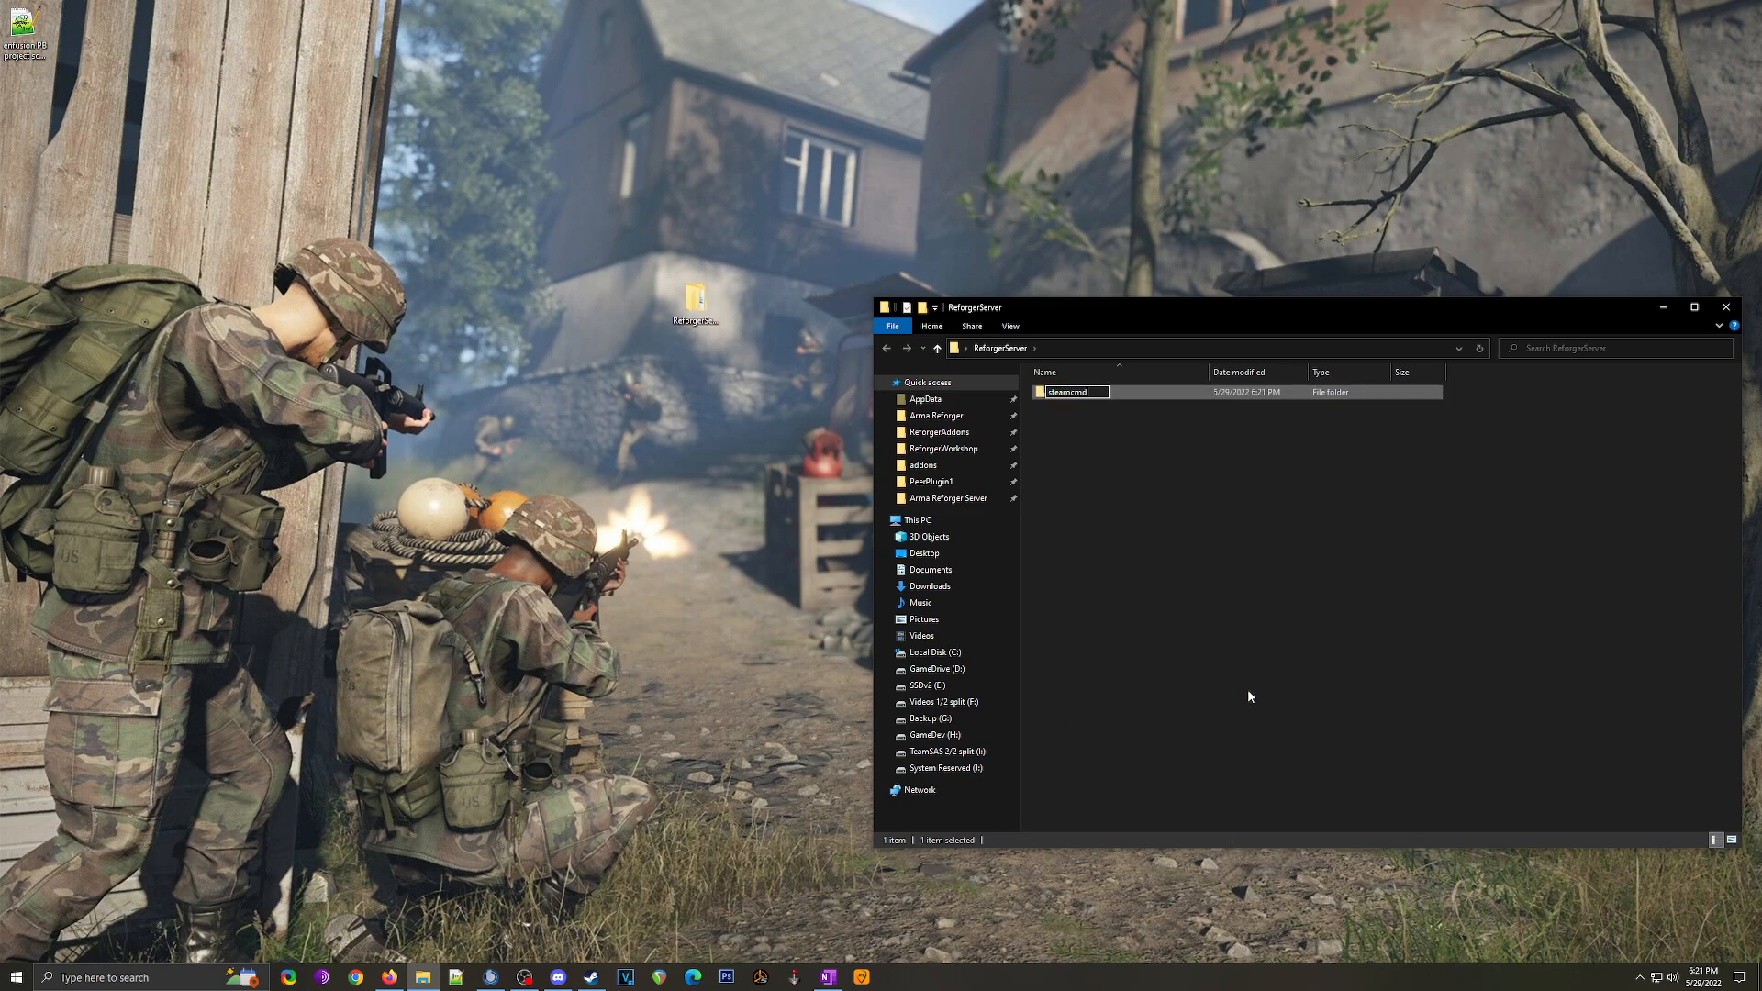
key("Return")
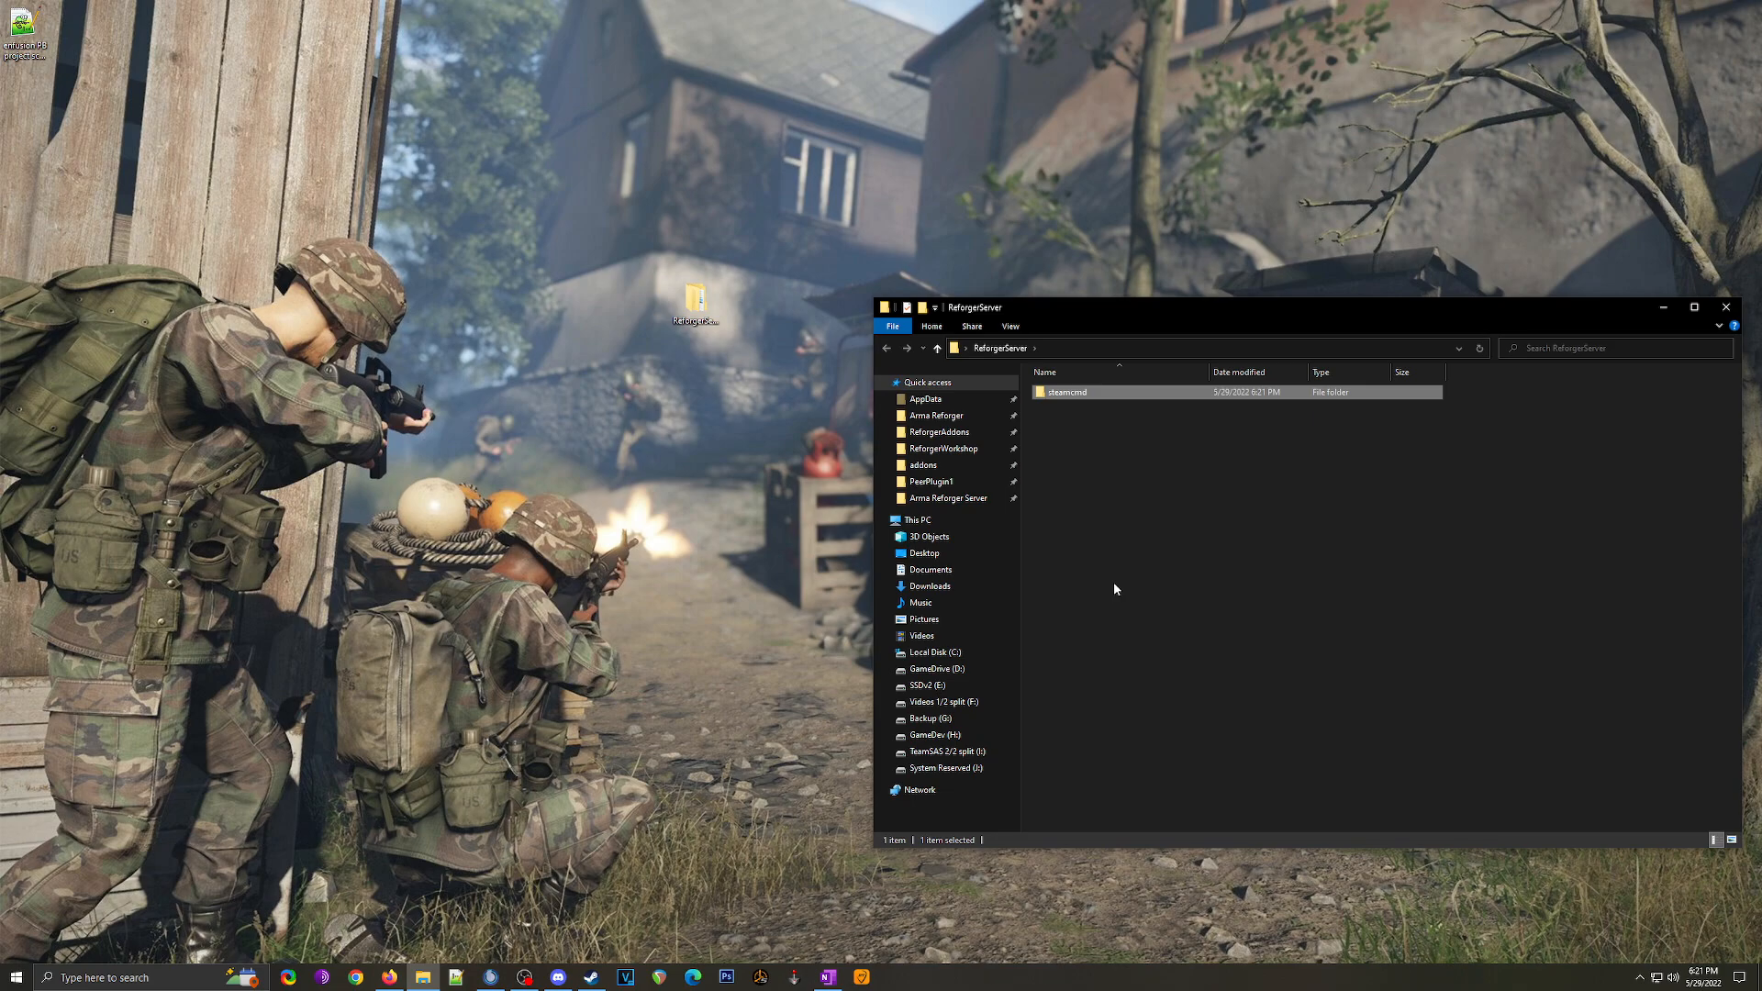
right_click(937, 590)
left_click(975, 613)
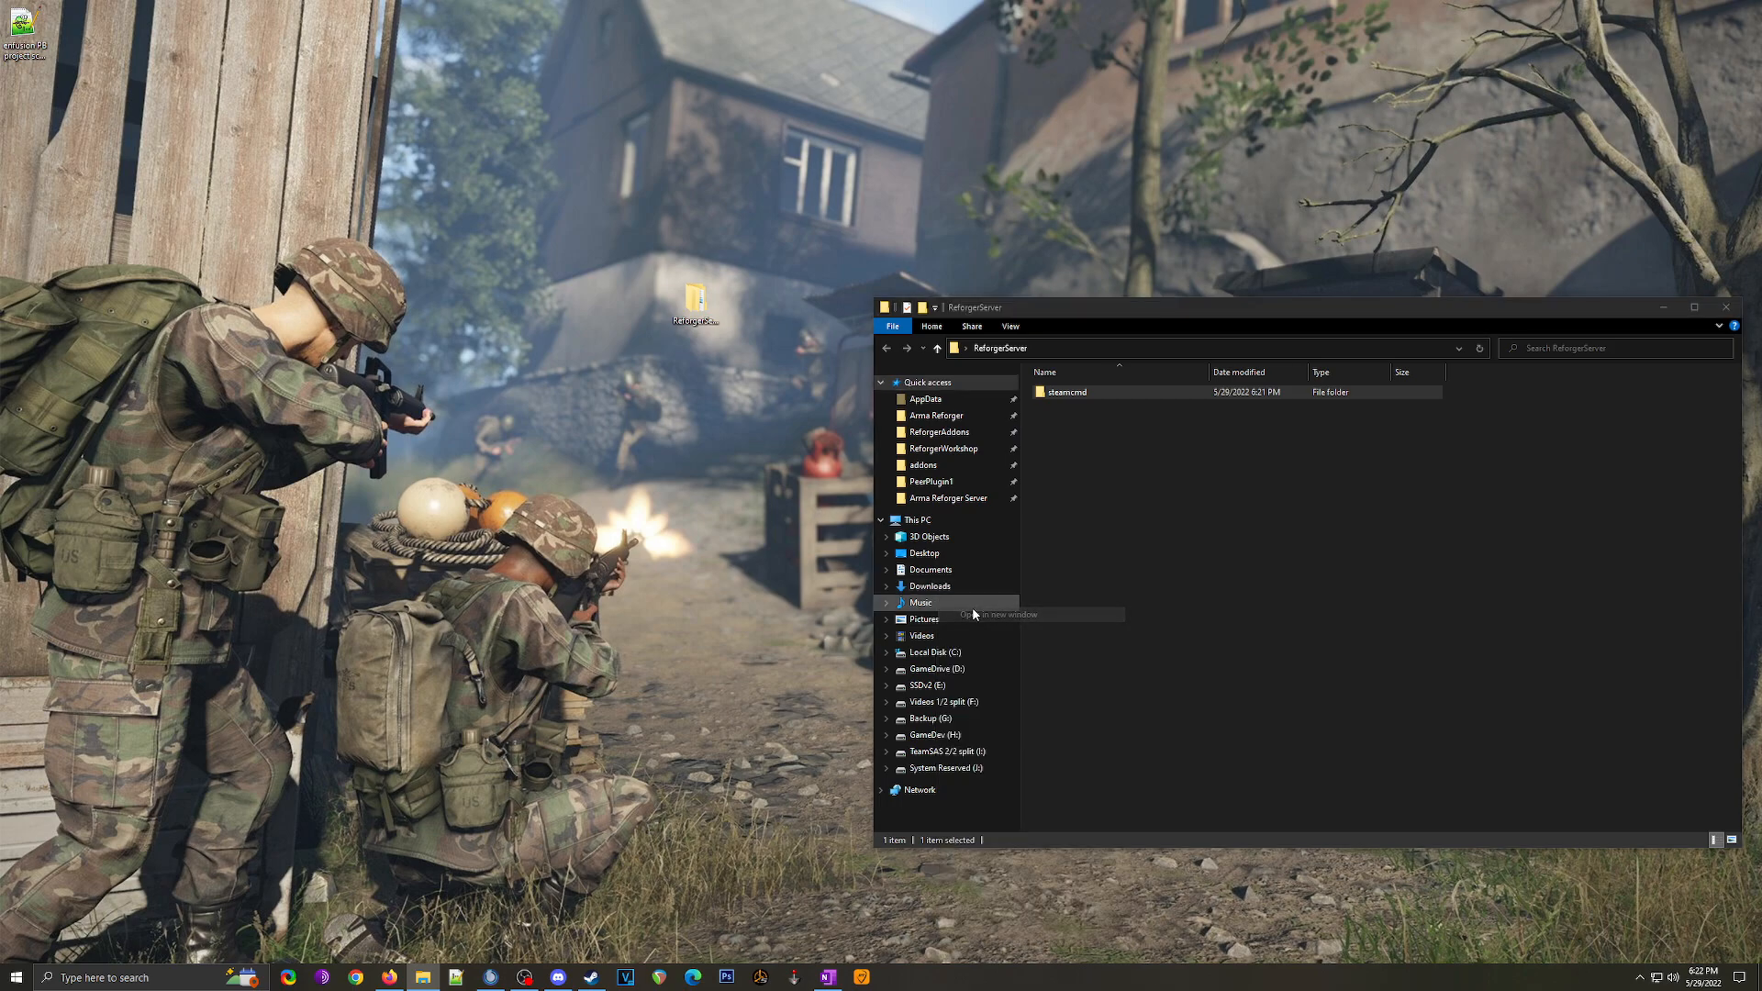
Step: Extract steamcmd.zip and move steamcmd.exe into the ReforgerServer steamcmd folder
right_click(284, 108)
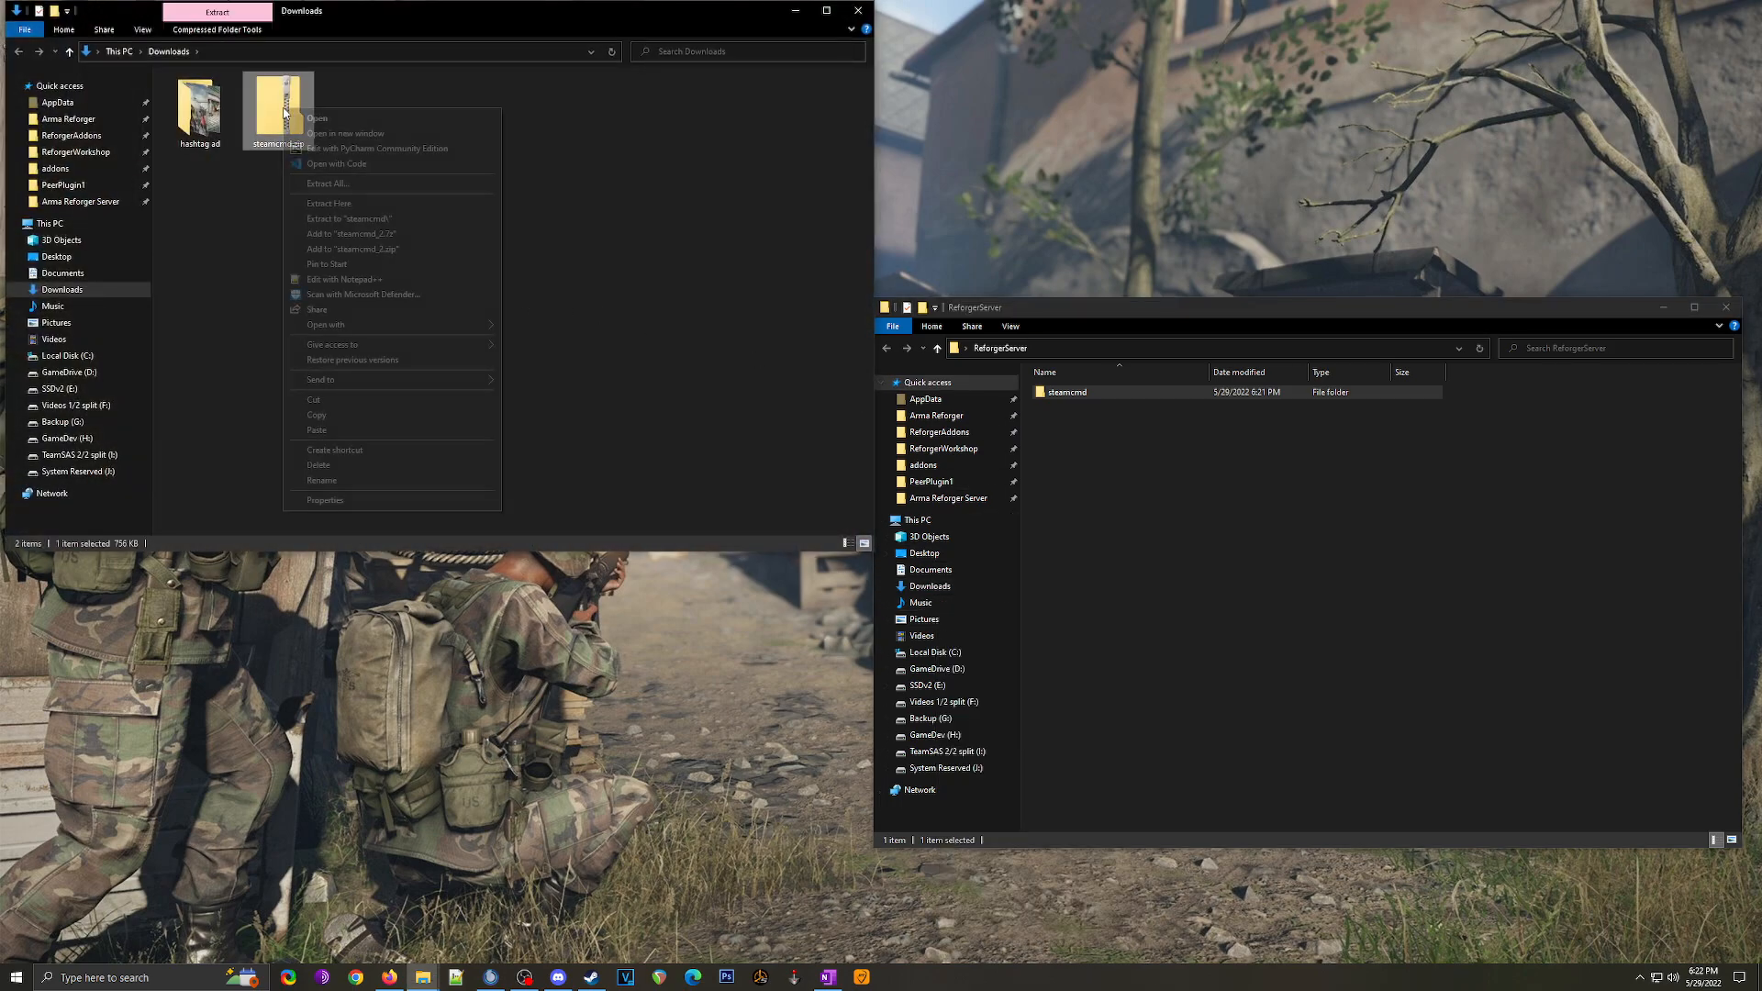
left_click(334, 206)
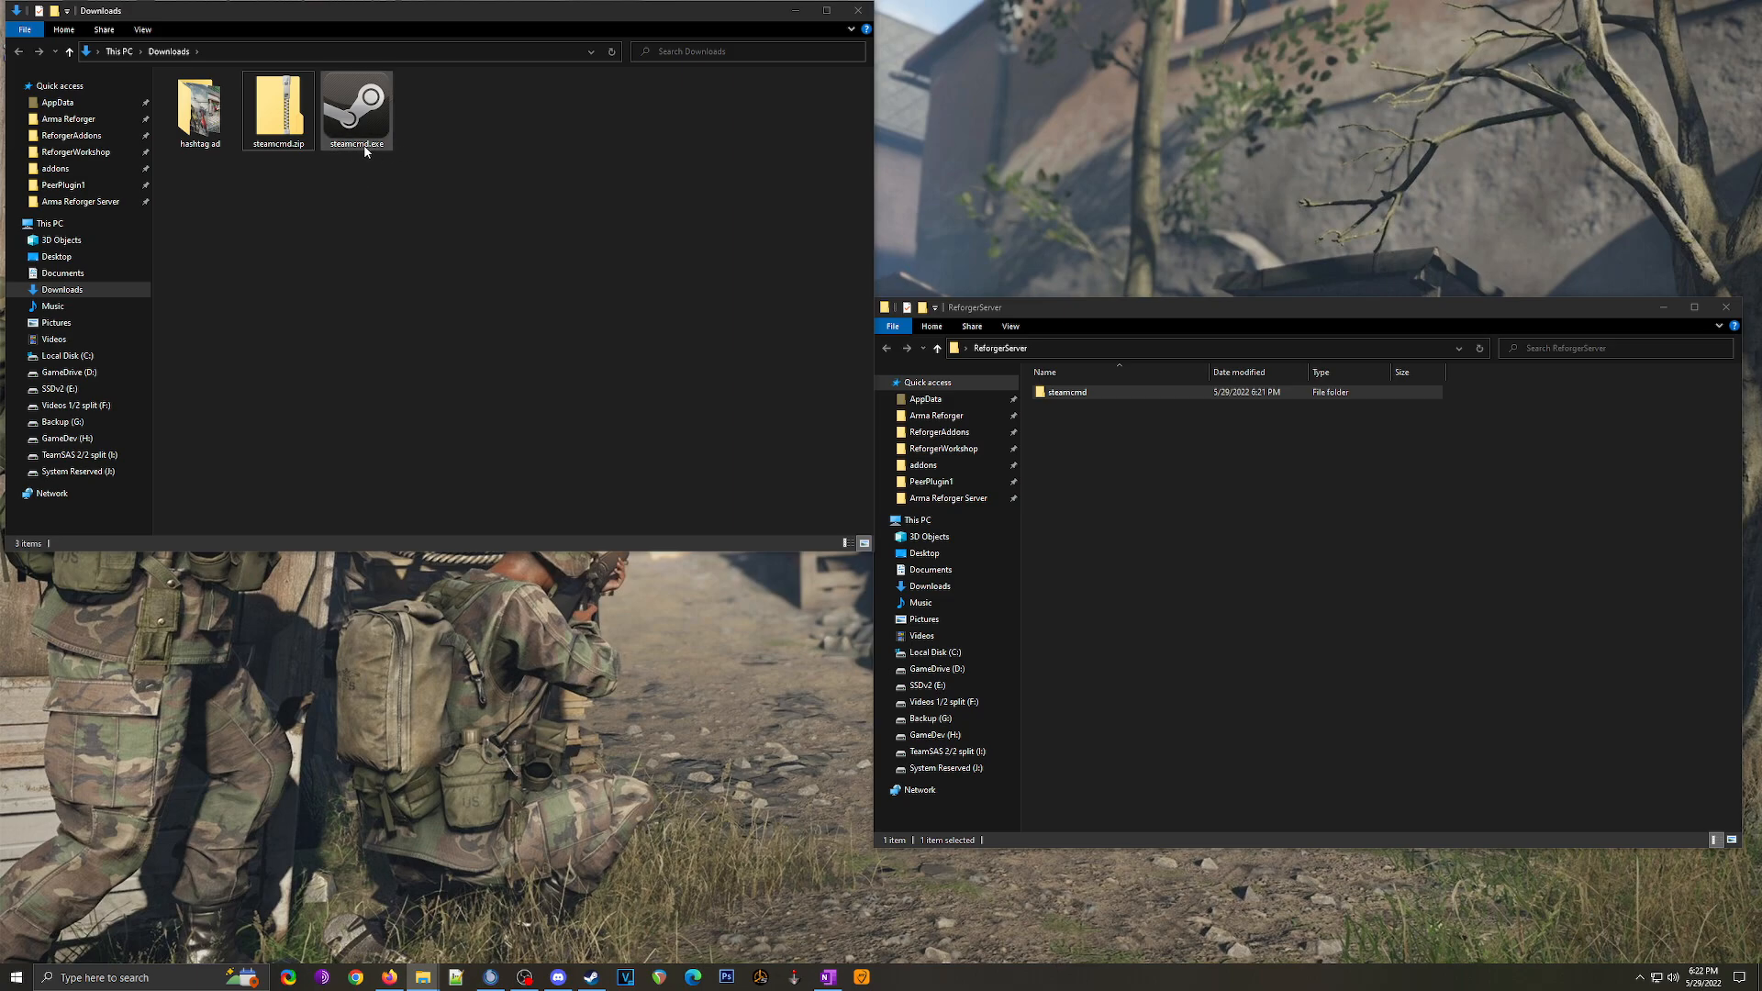
left_click_drag(365, 149, 1092, 395)
Step: Open the steamcmd folder, close Downloads, and turn on file name extensions
double_click(1069, 393)
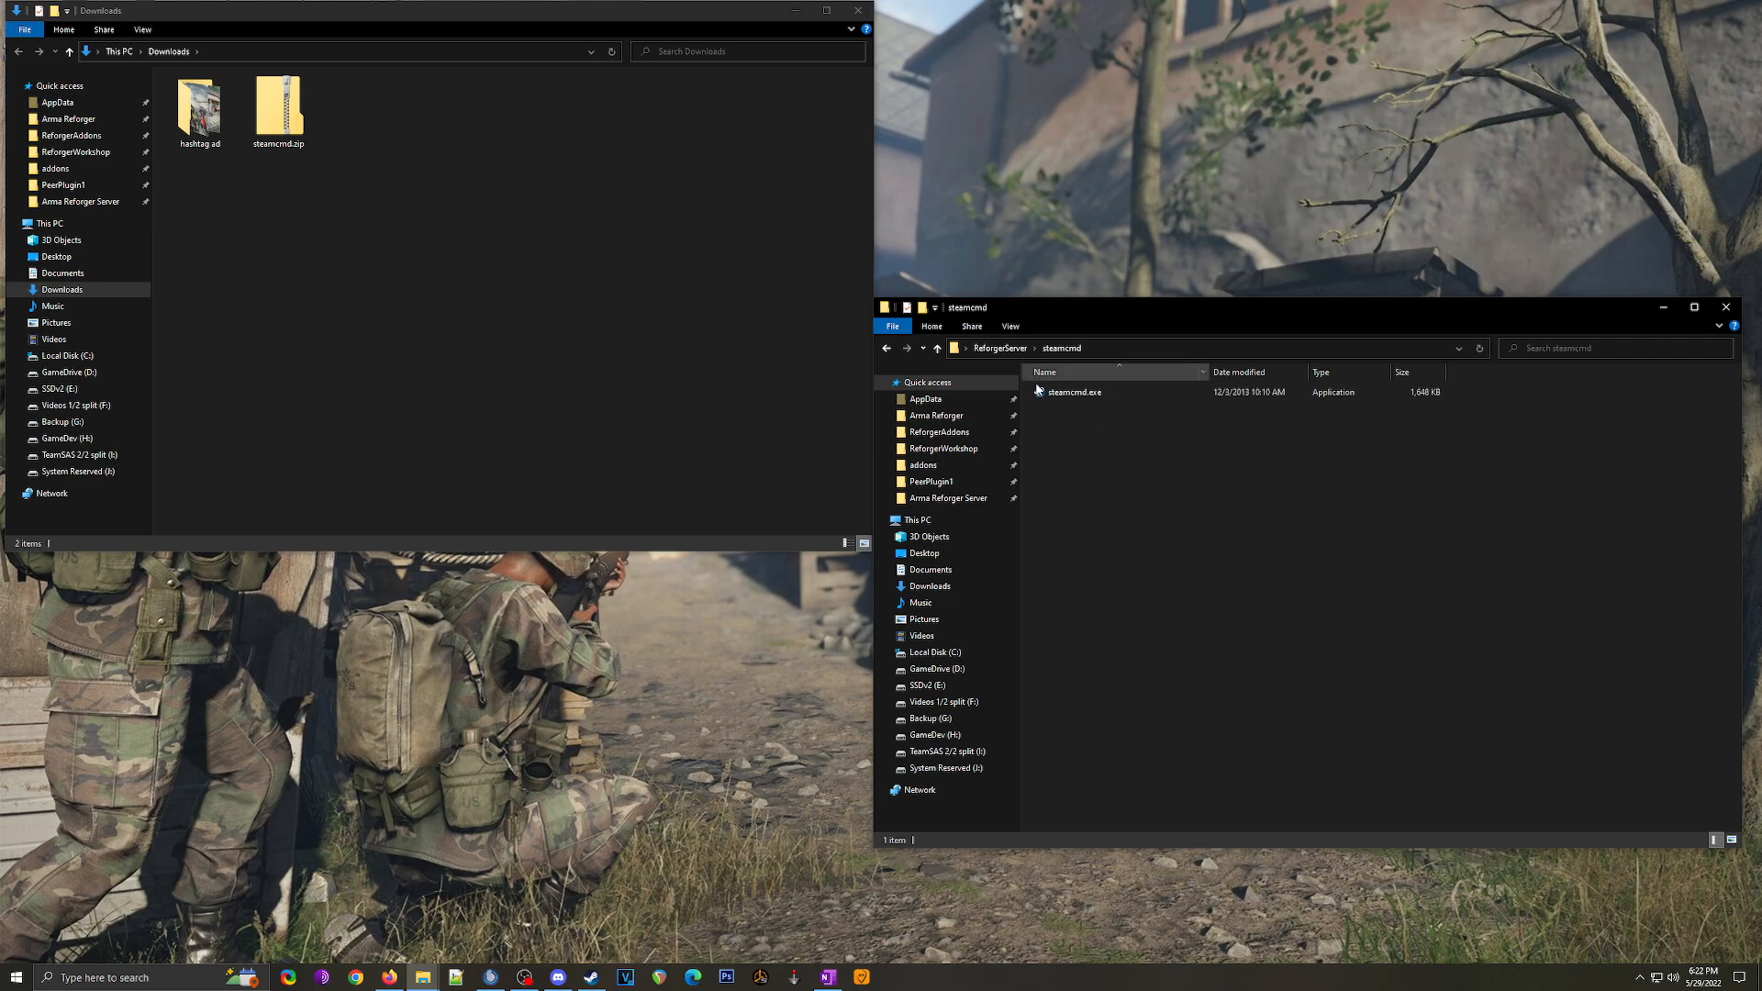
left_click(858, 10)
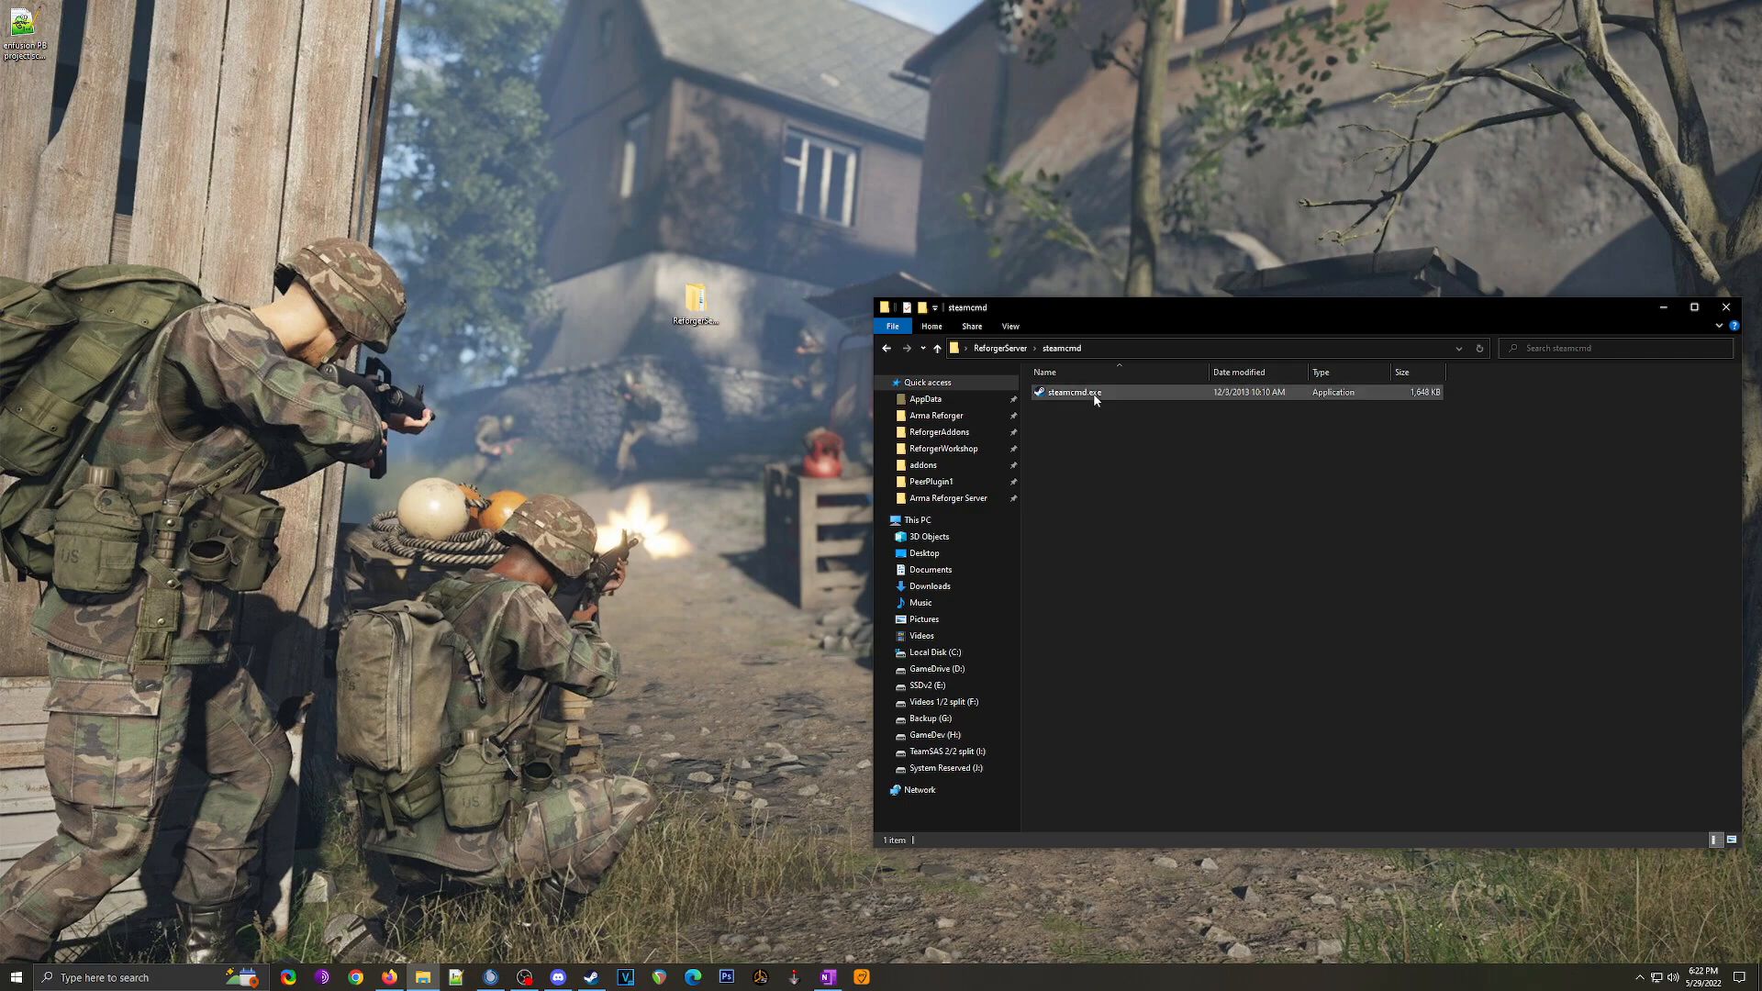
left_click(1008, 327)
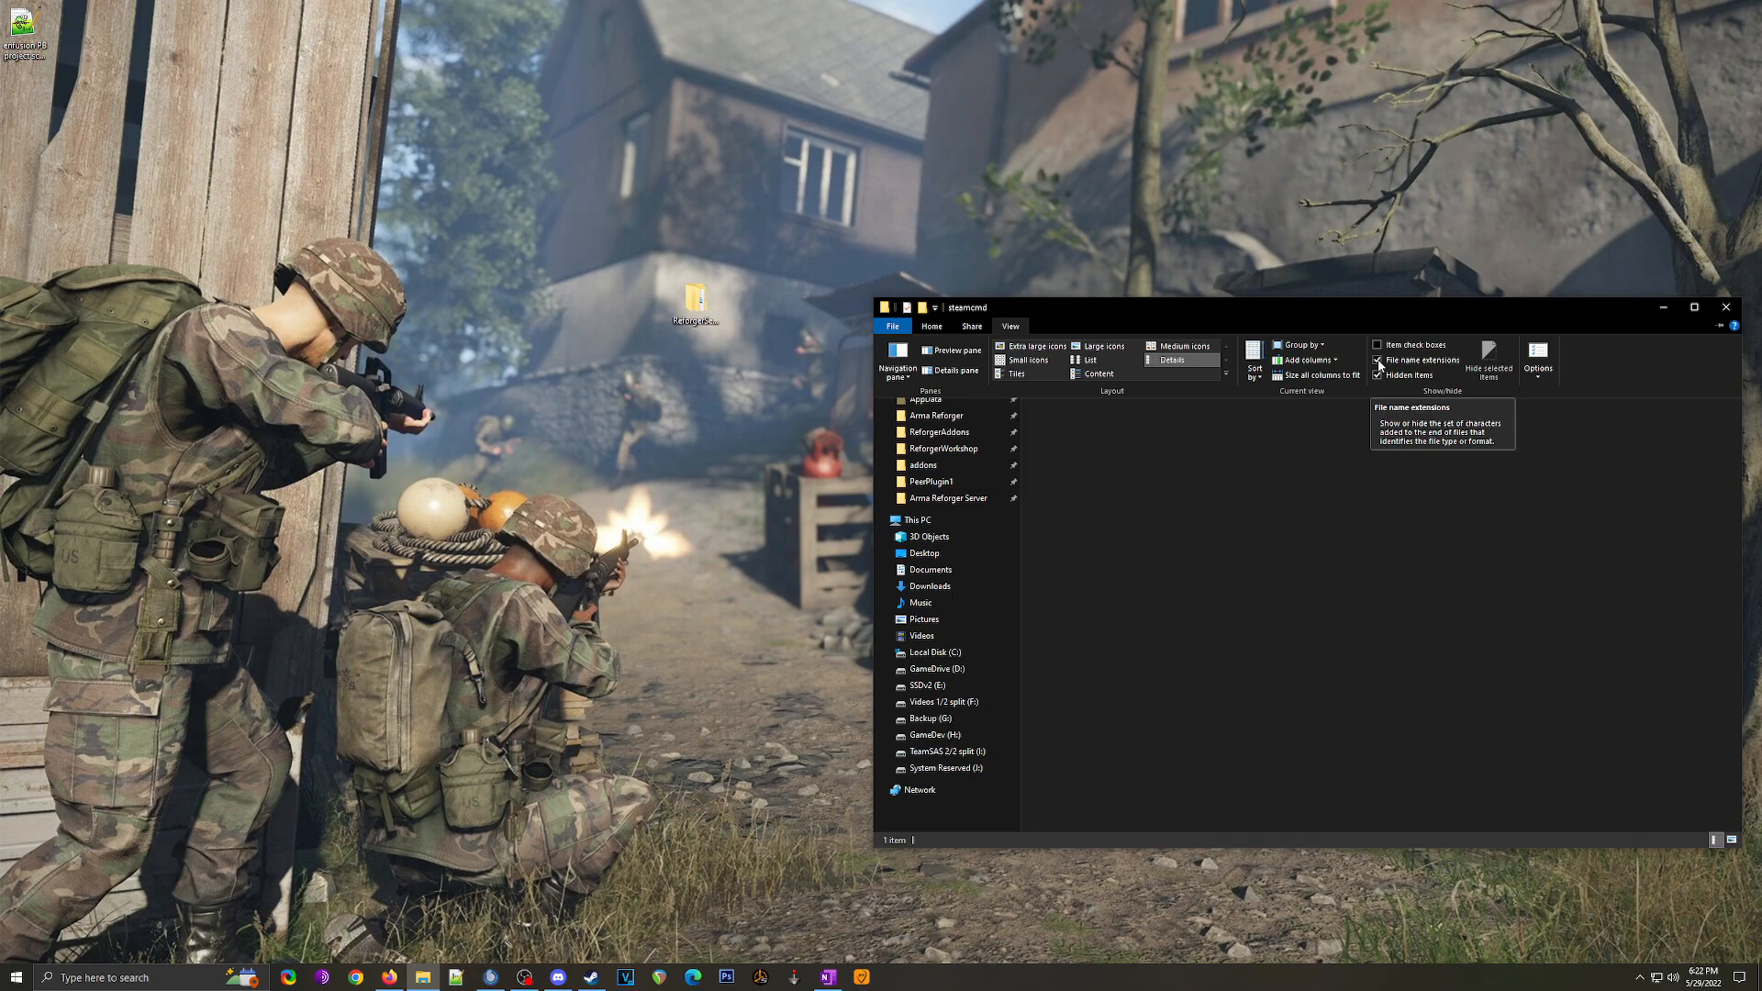
left_click(1144, 523)
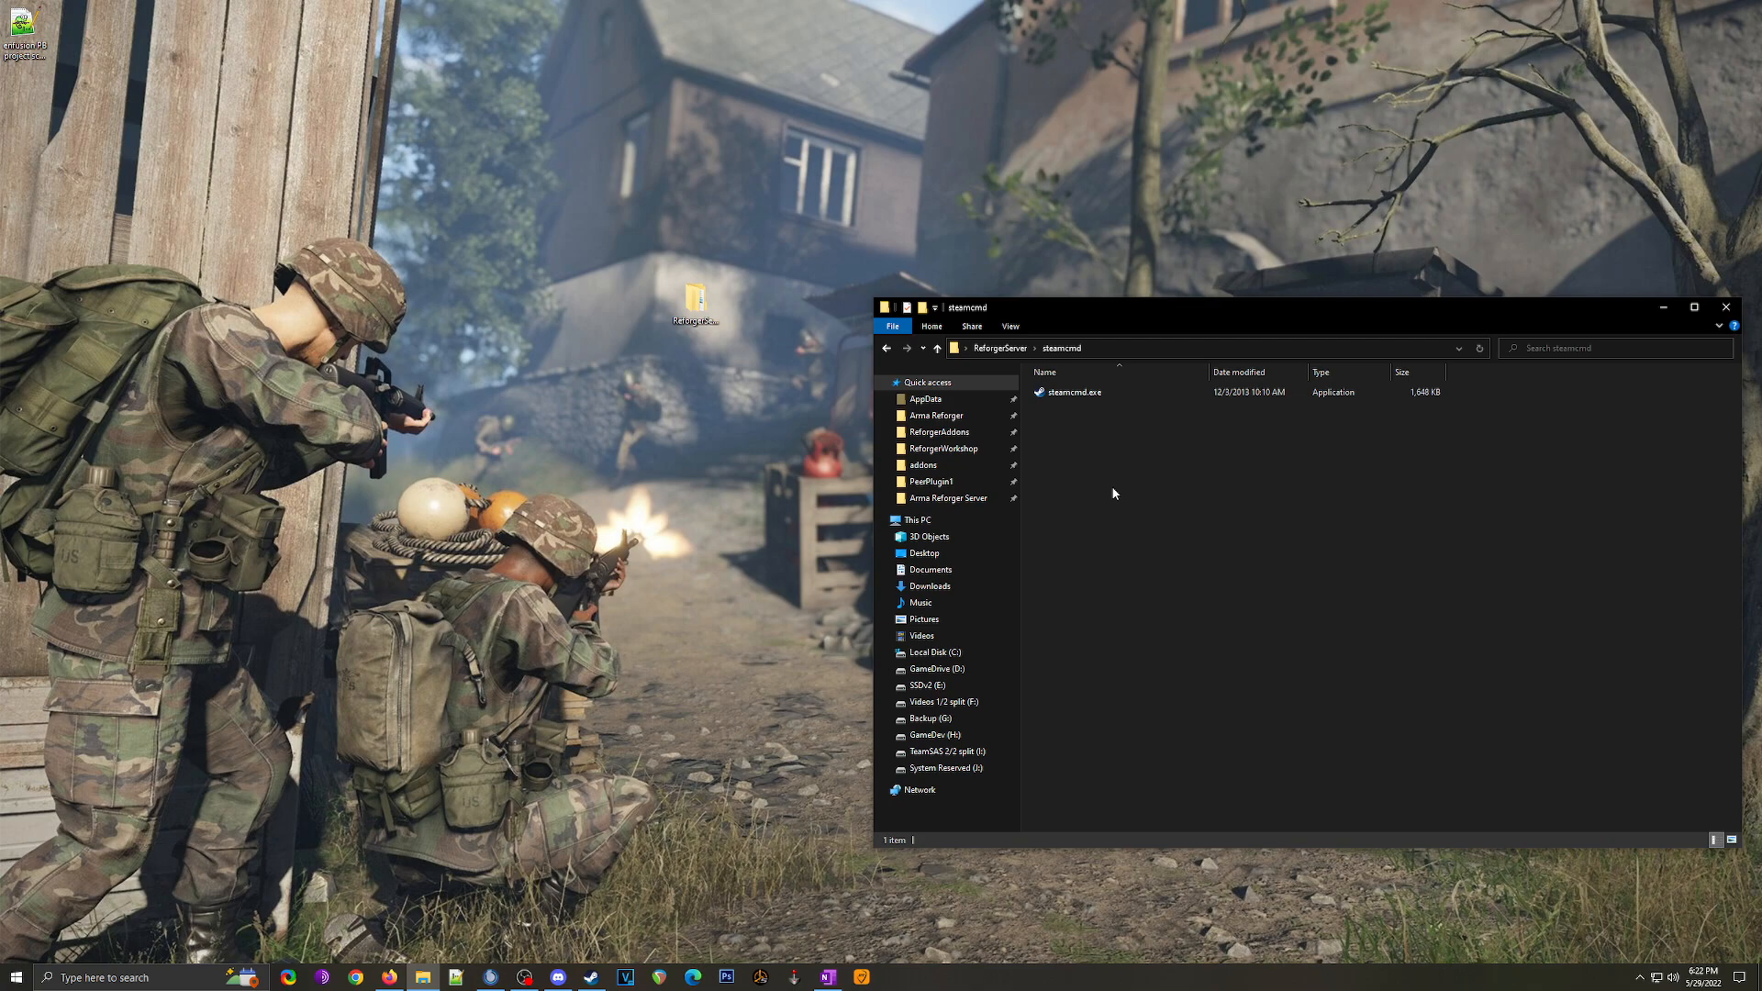
Step: Create an empty fetch.bat in the steamcmd folder, accepting the .bat extension change
right_click(1102, 463)
mouse_move(1211, 706)
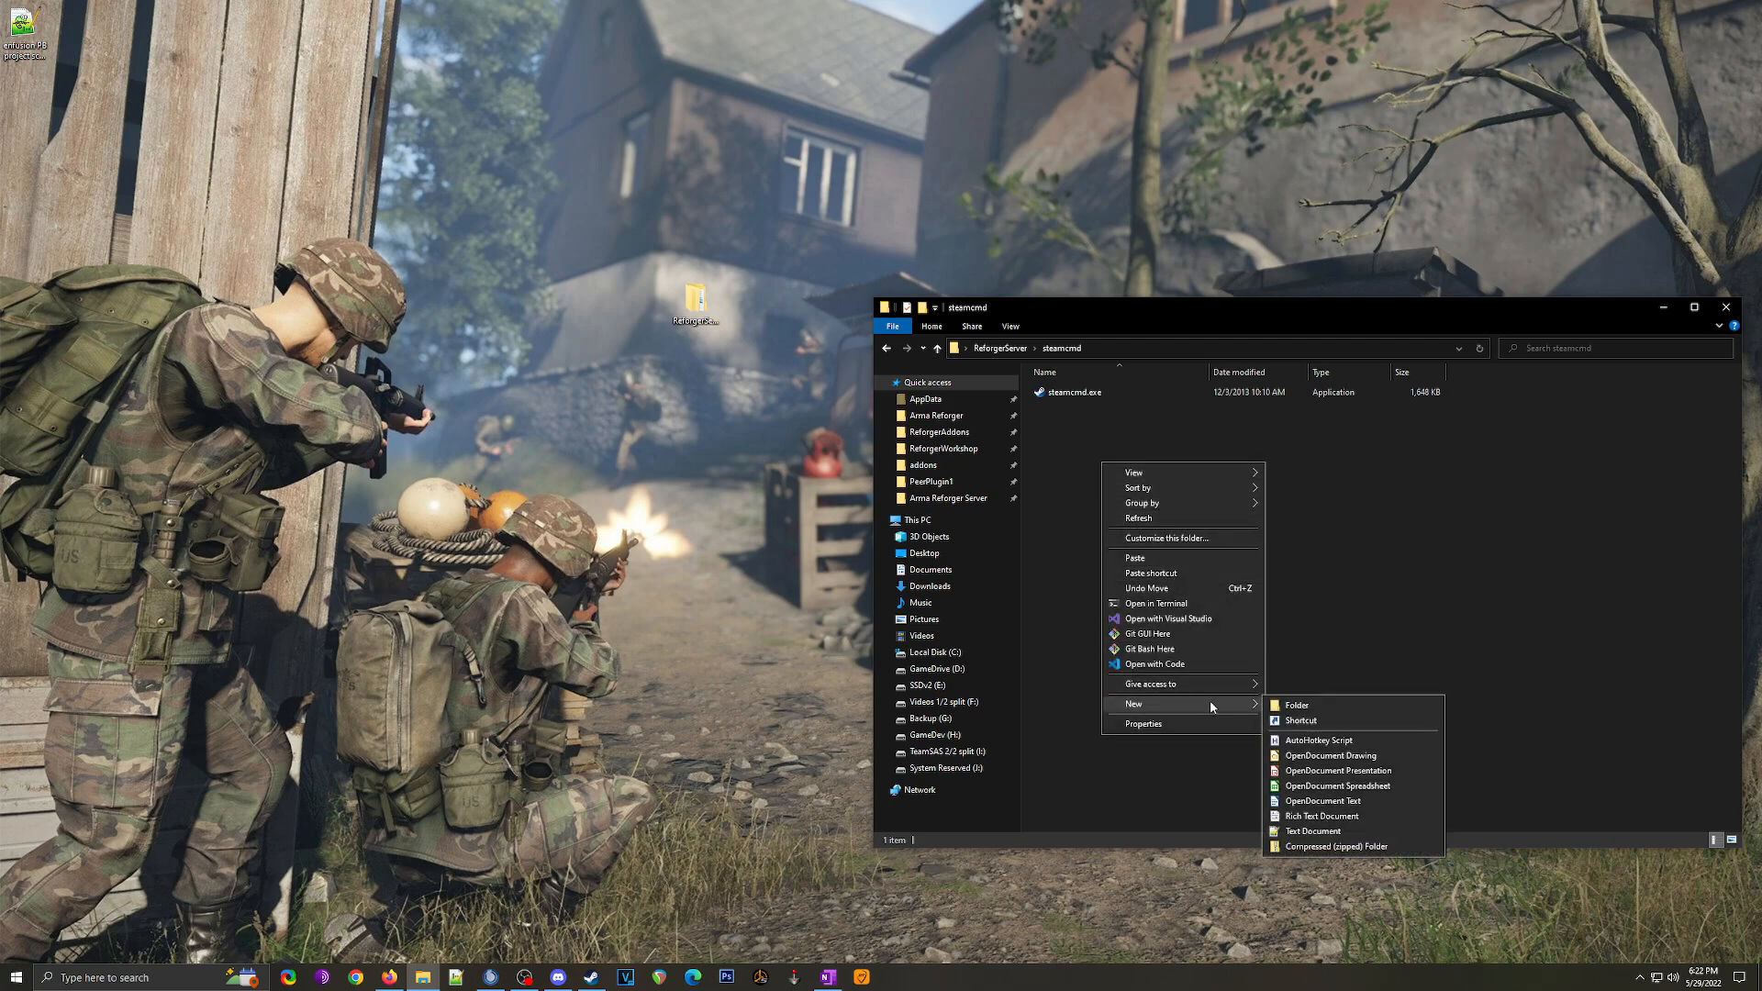
right_click(1296, 453)
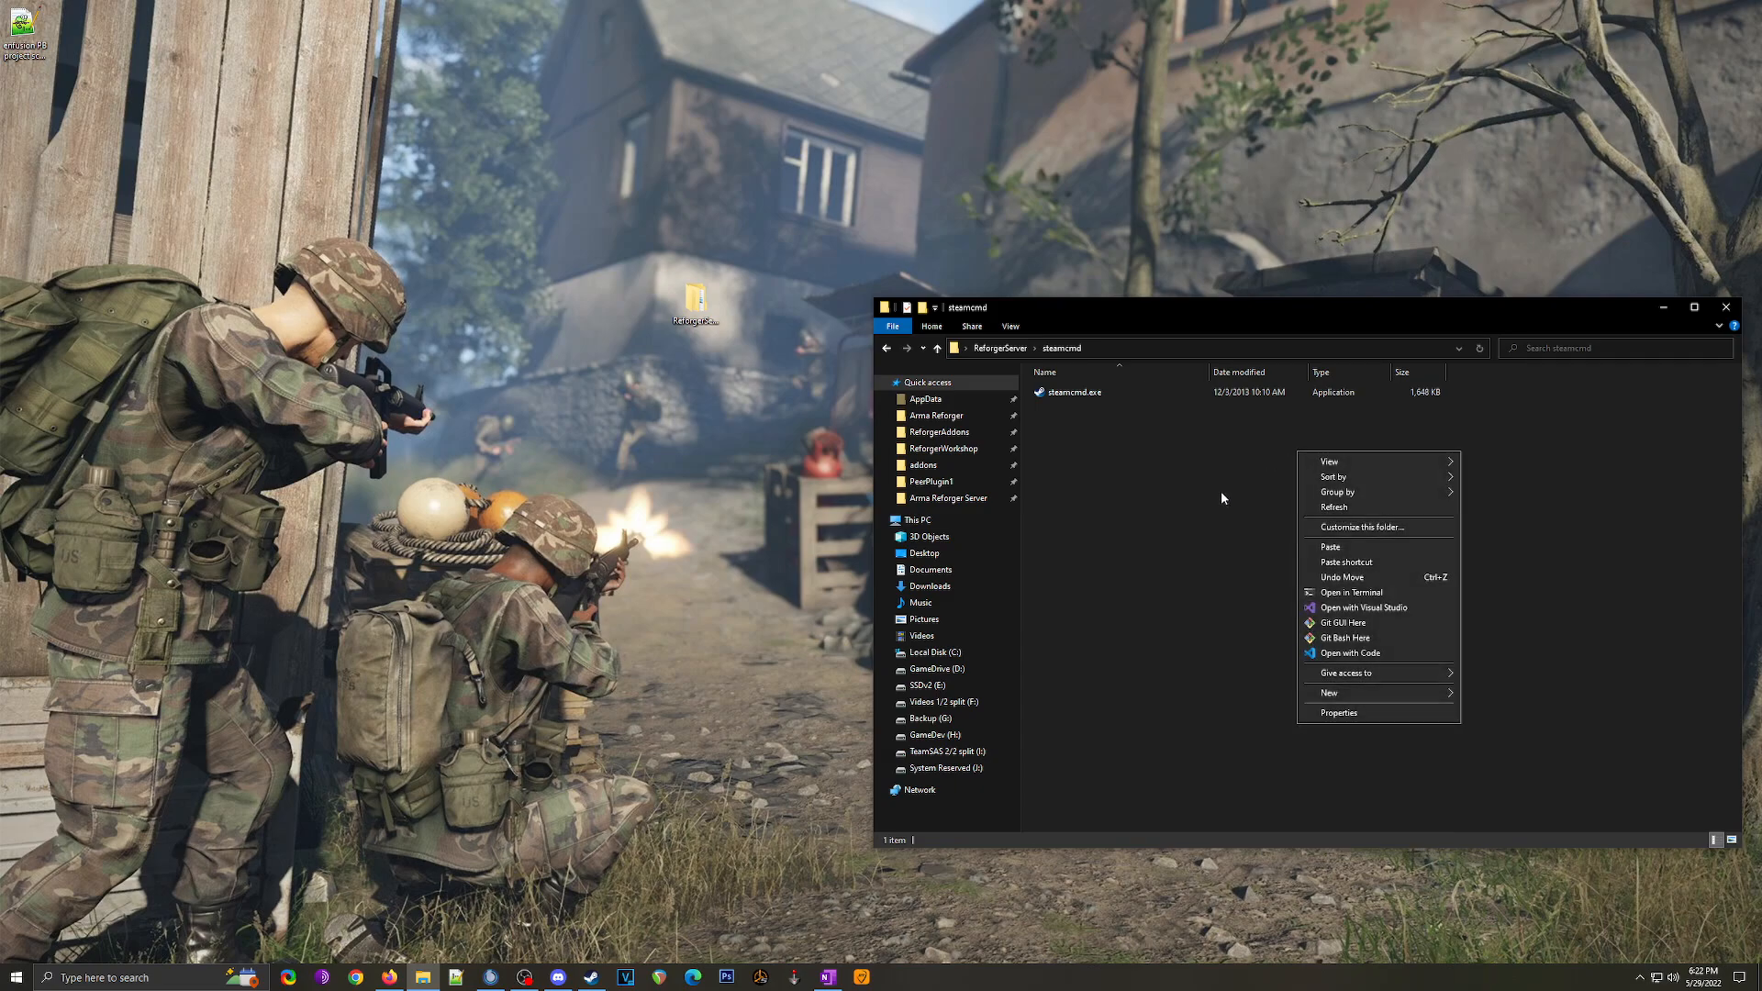
mouse_move(1395, 691)
left_click(1514, 819)
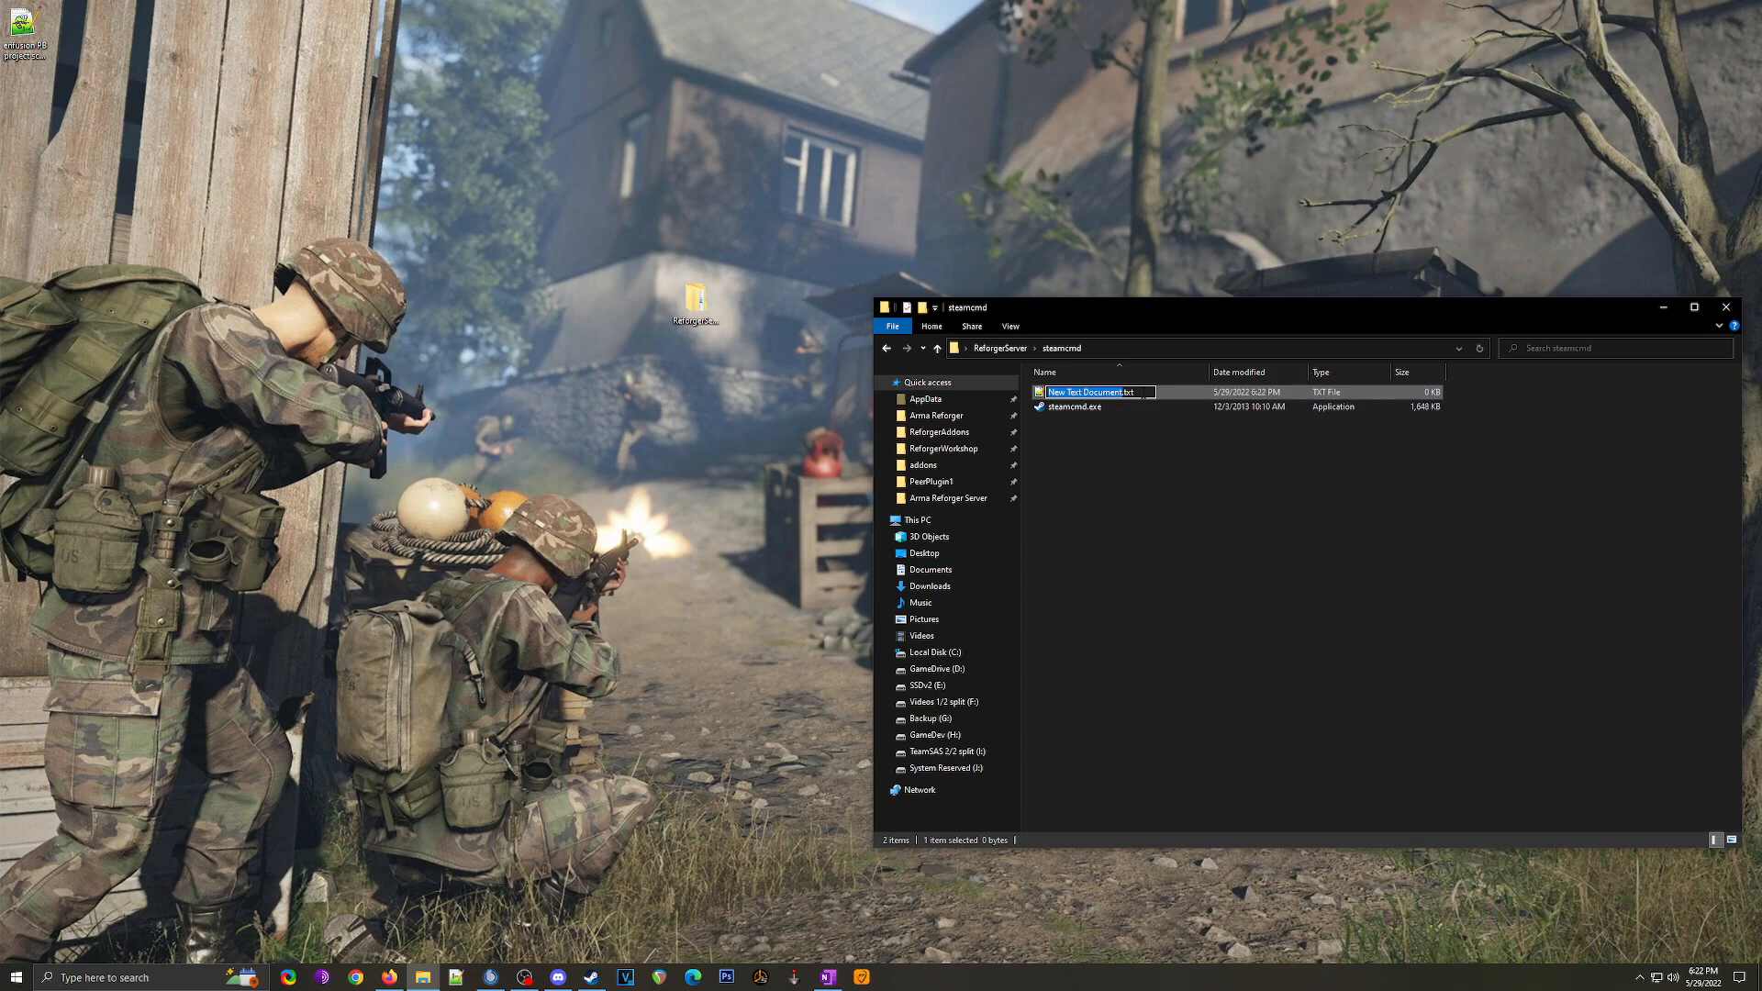
key("ctrl+a")
type("fetch.b")
key("Return")
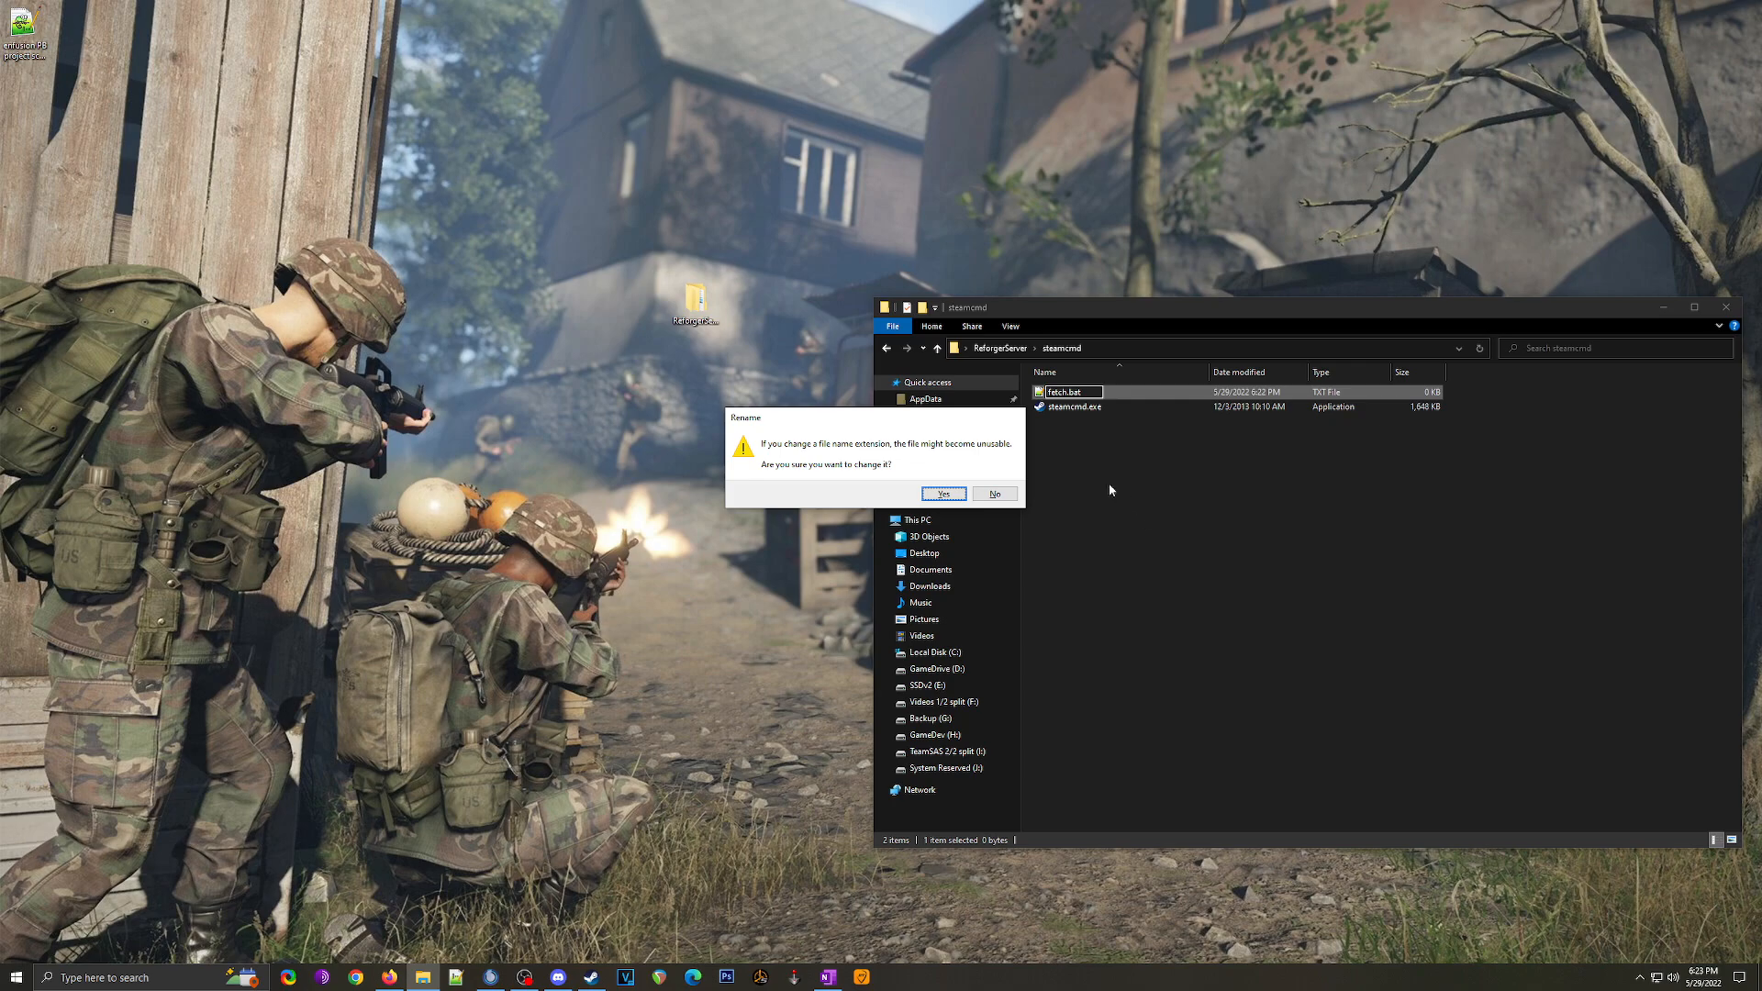
left_click(960, 501)
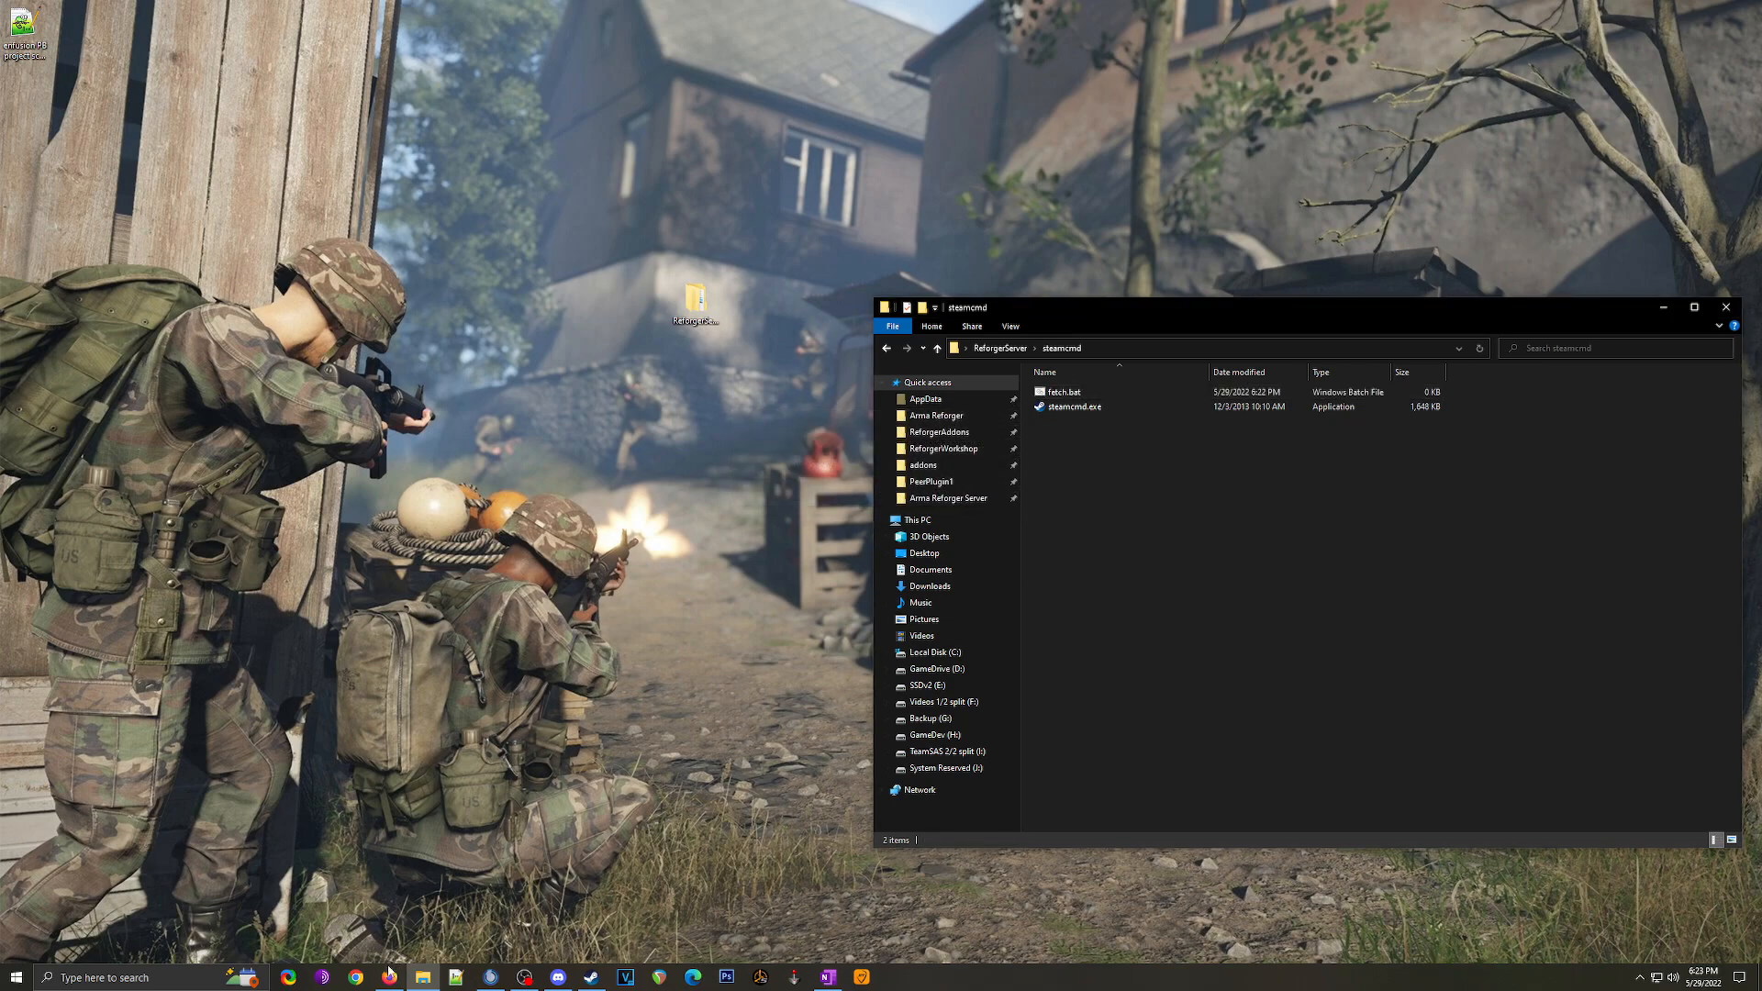
left_click(389, 977)
Step: Review the FetchServerFiles.bat code block in the Arma Reforger server guide
left_click(229, 15)
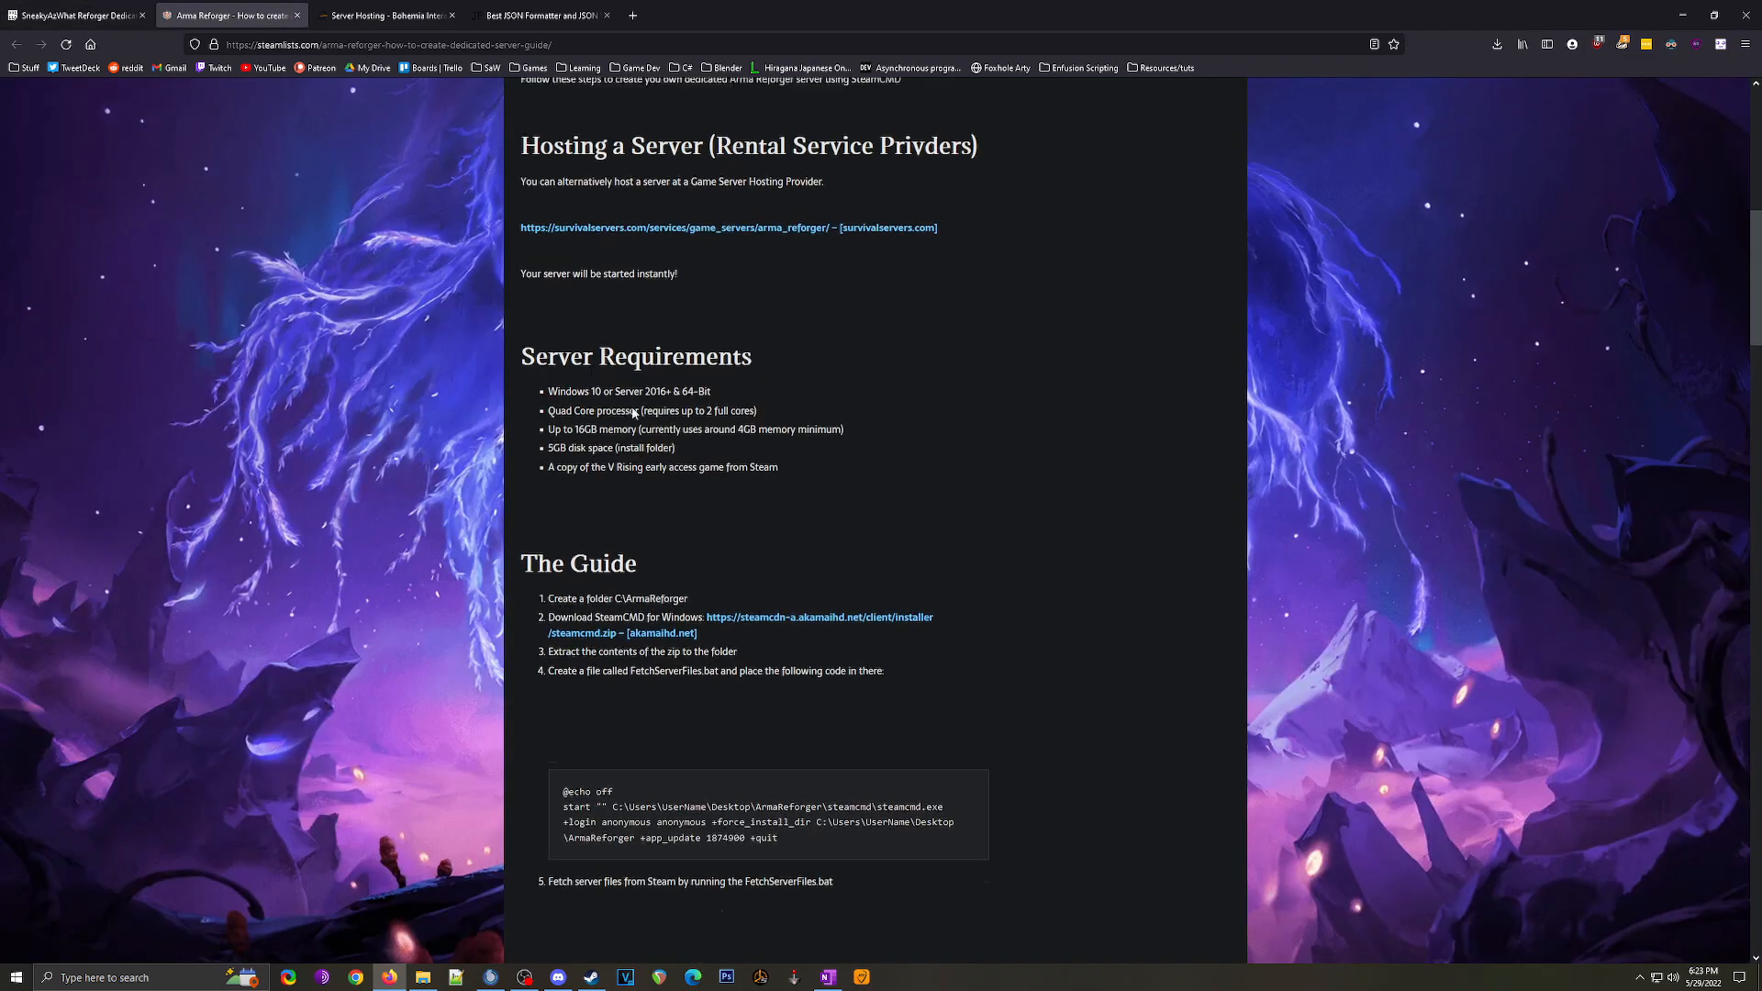
scroll(634, 413, "up", 8)
scroll(456, 317, "down", 1)
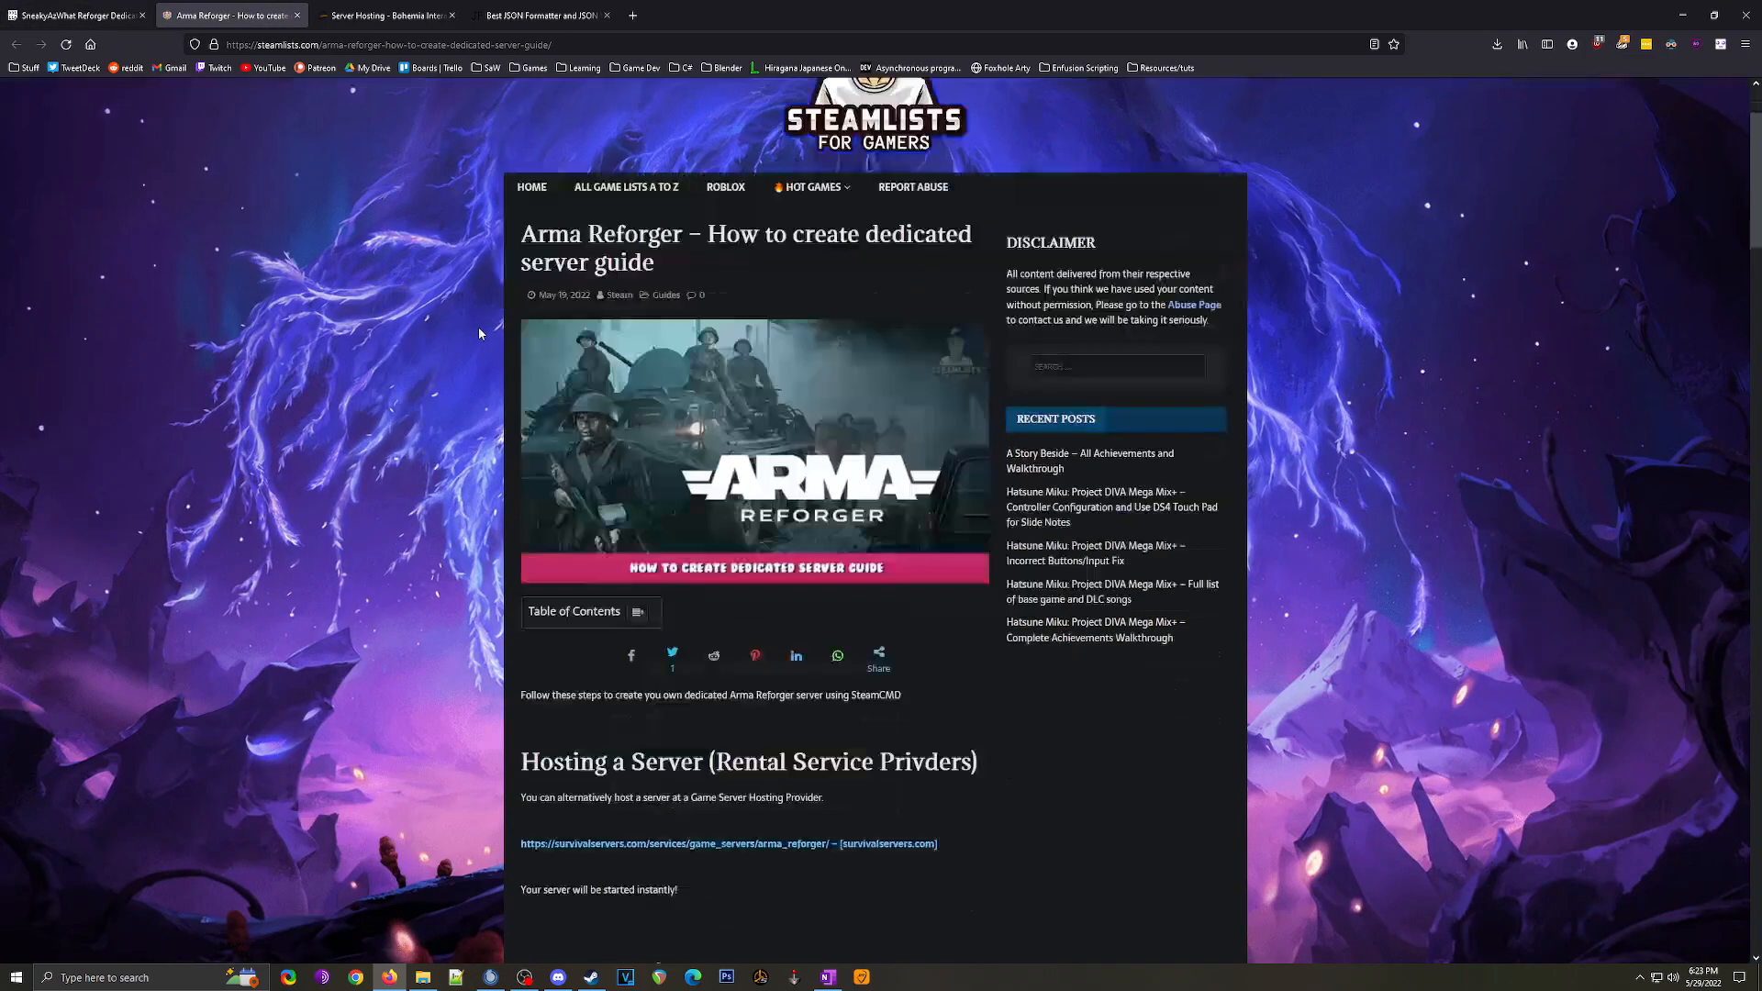
scroll(479, 333, "down", 7)
scroll(808, 525, "down", 7)
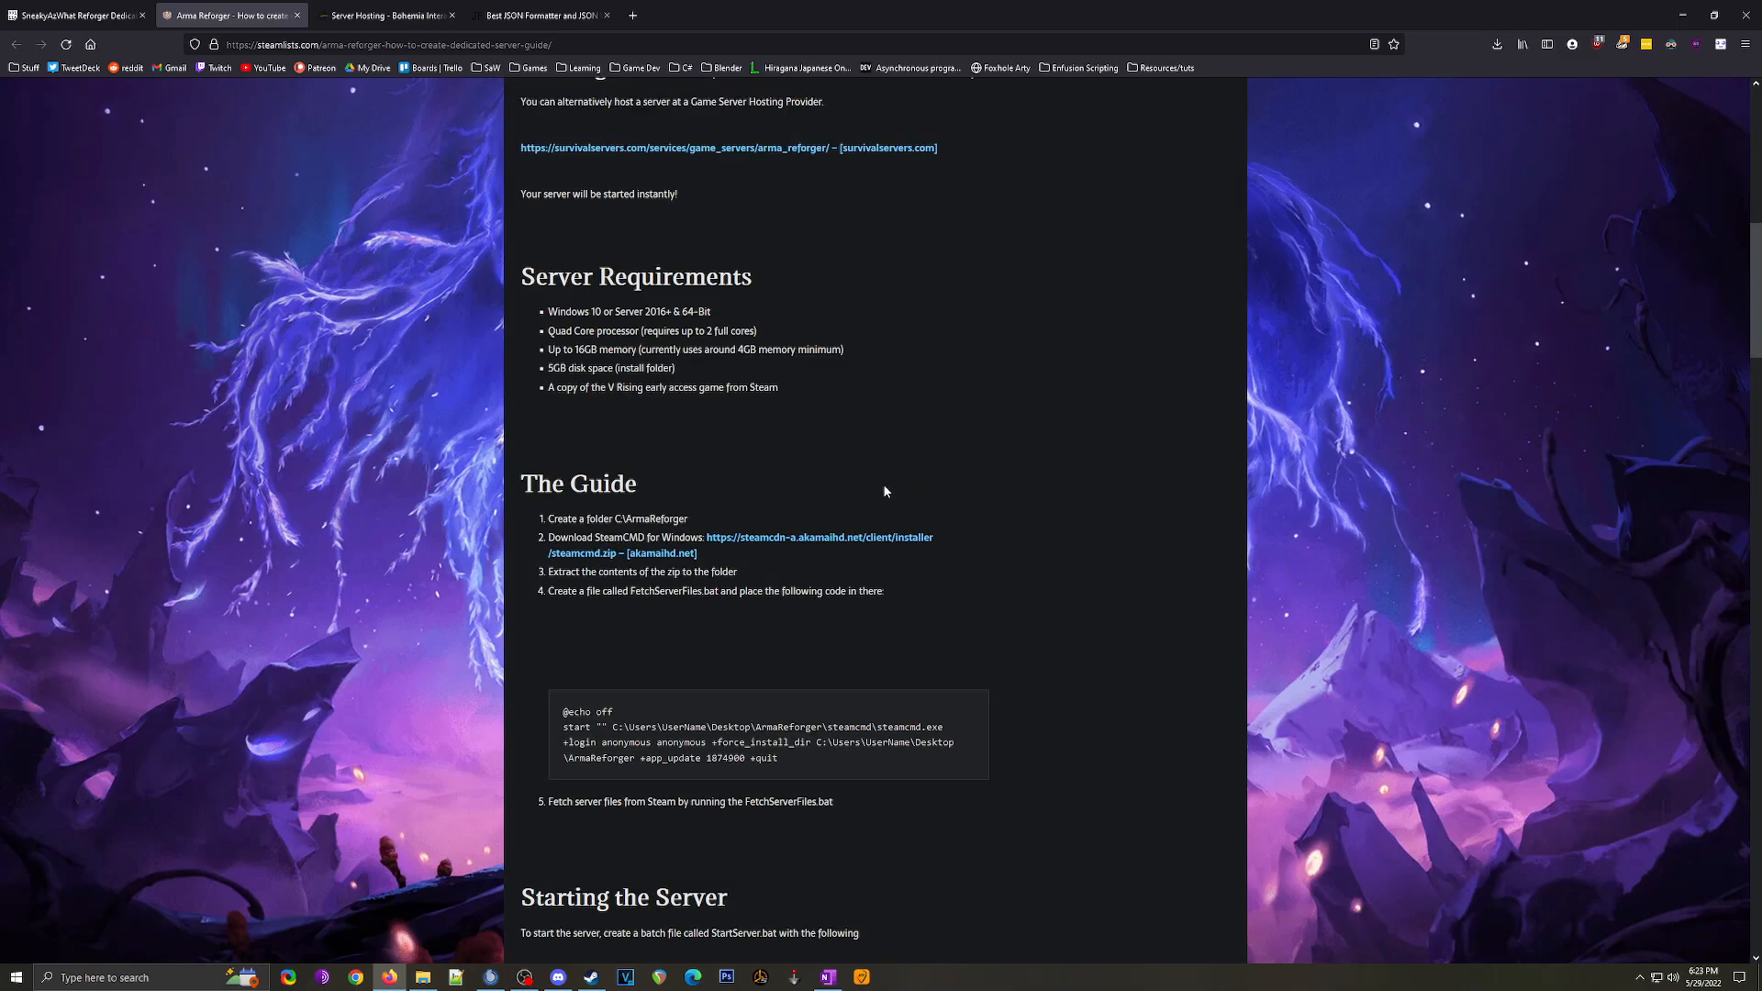
scroll(779, 452, "down", 1)
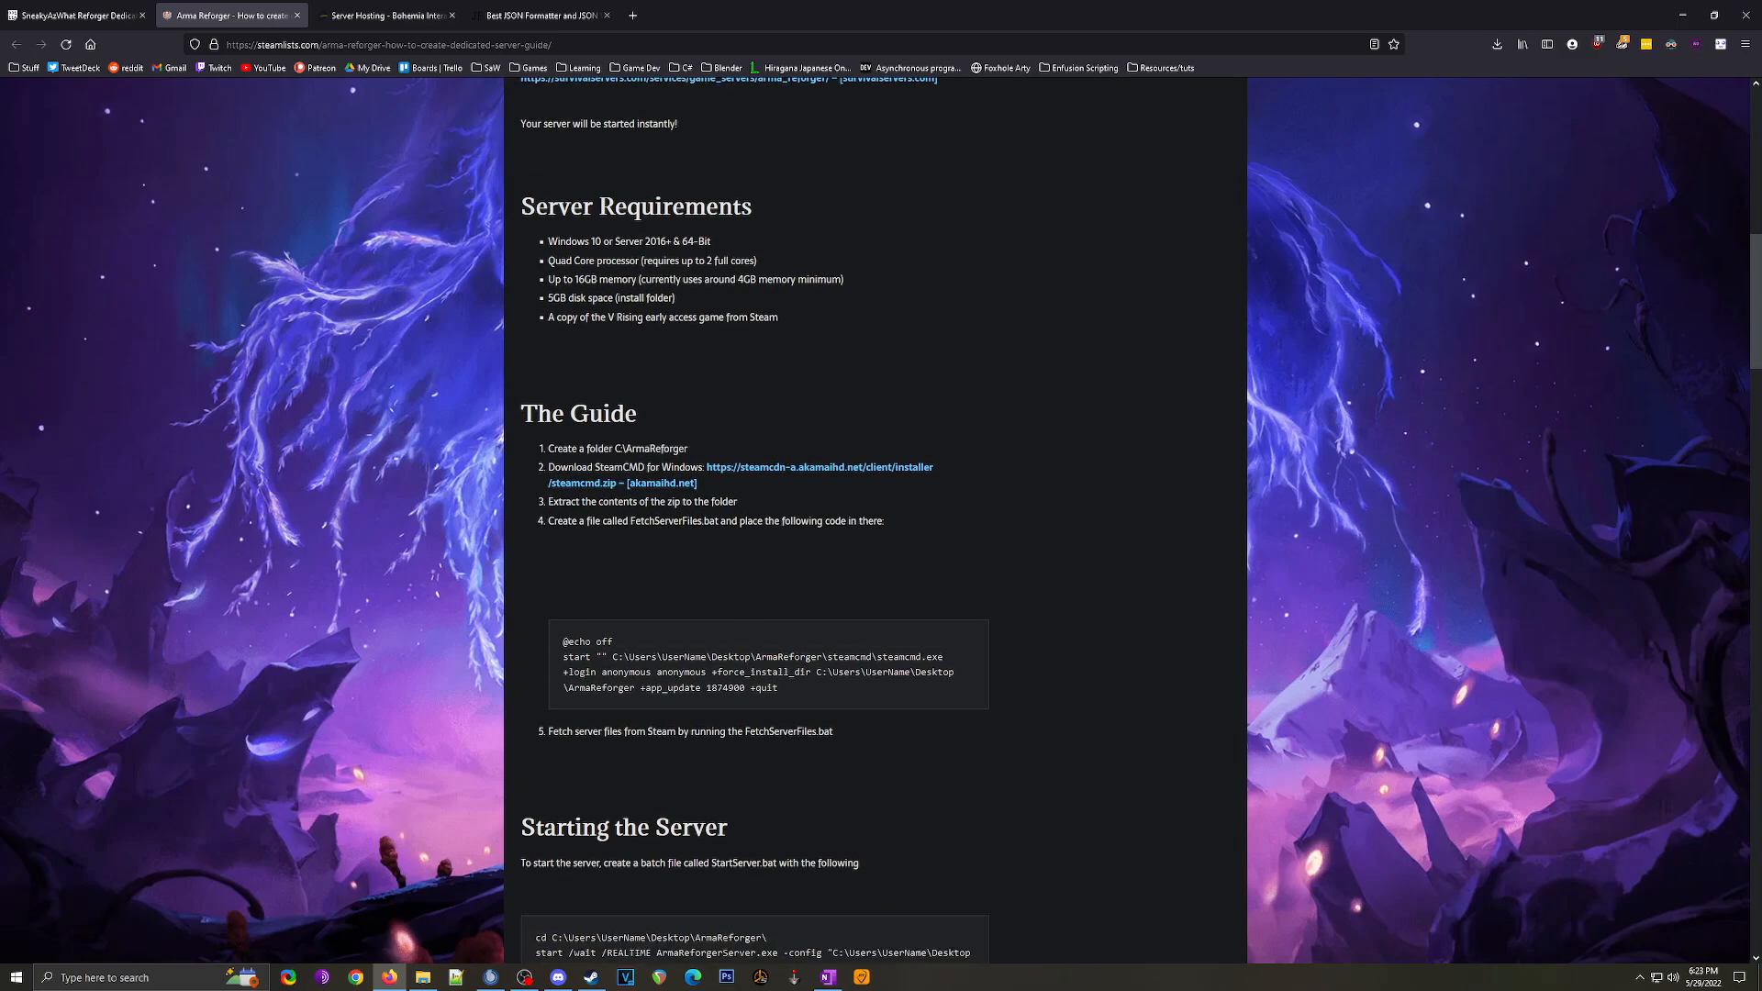
left_click_drag(563, 641, 787, 704)
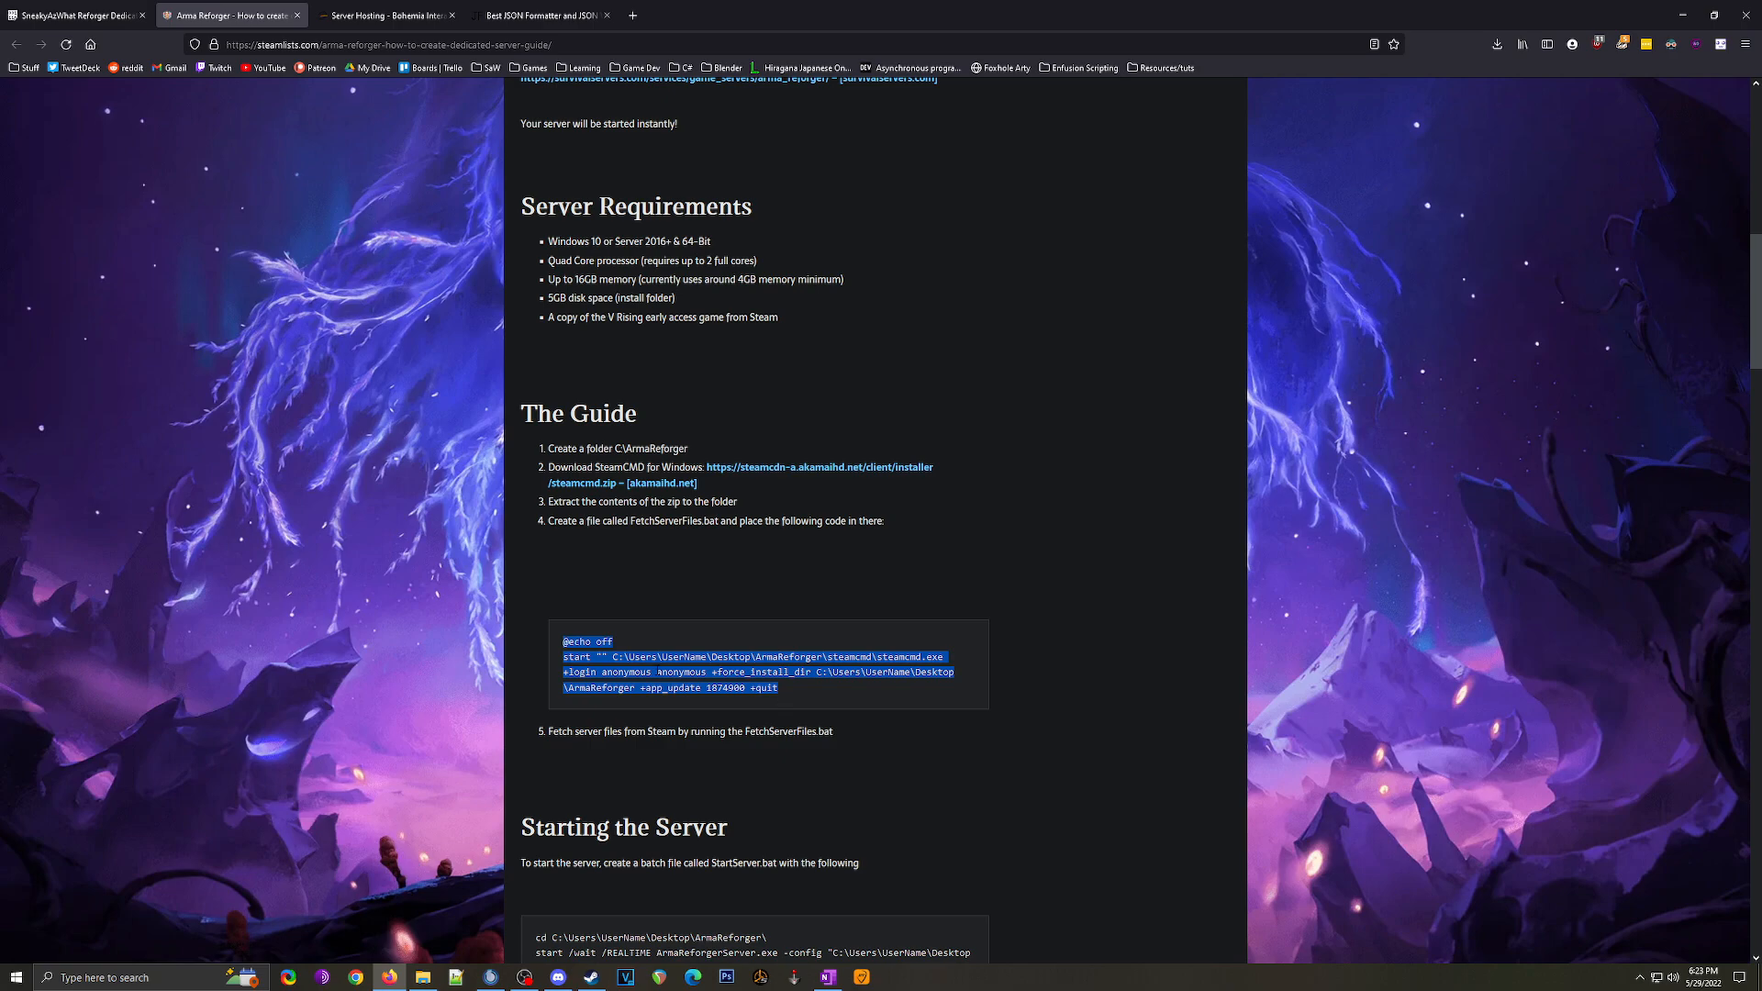
left_click(658, 672)
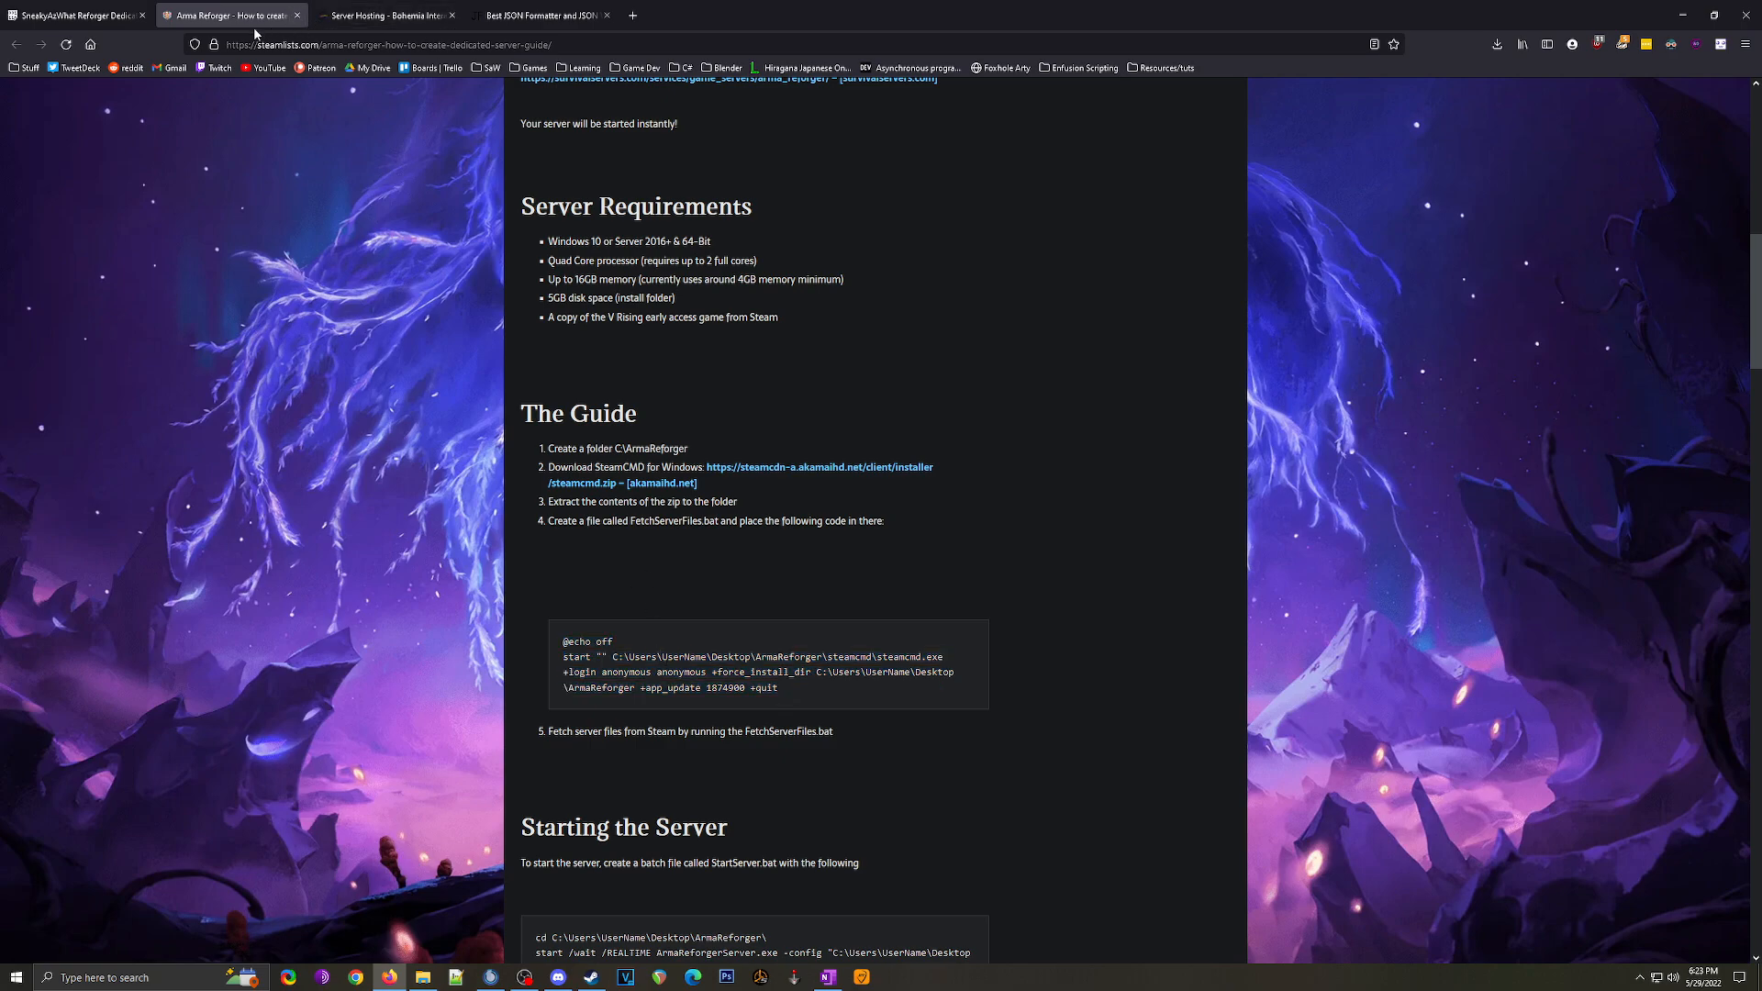
left_click(73, 16)
left_click(297, 16)
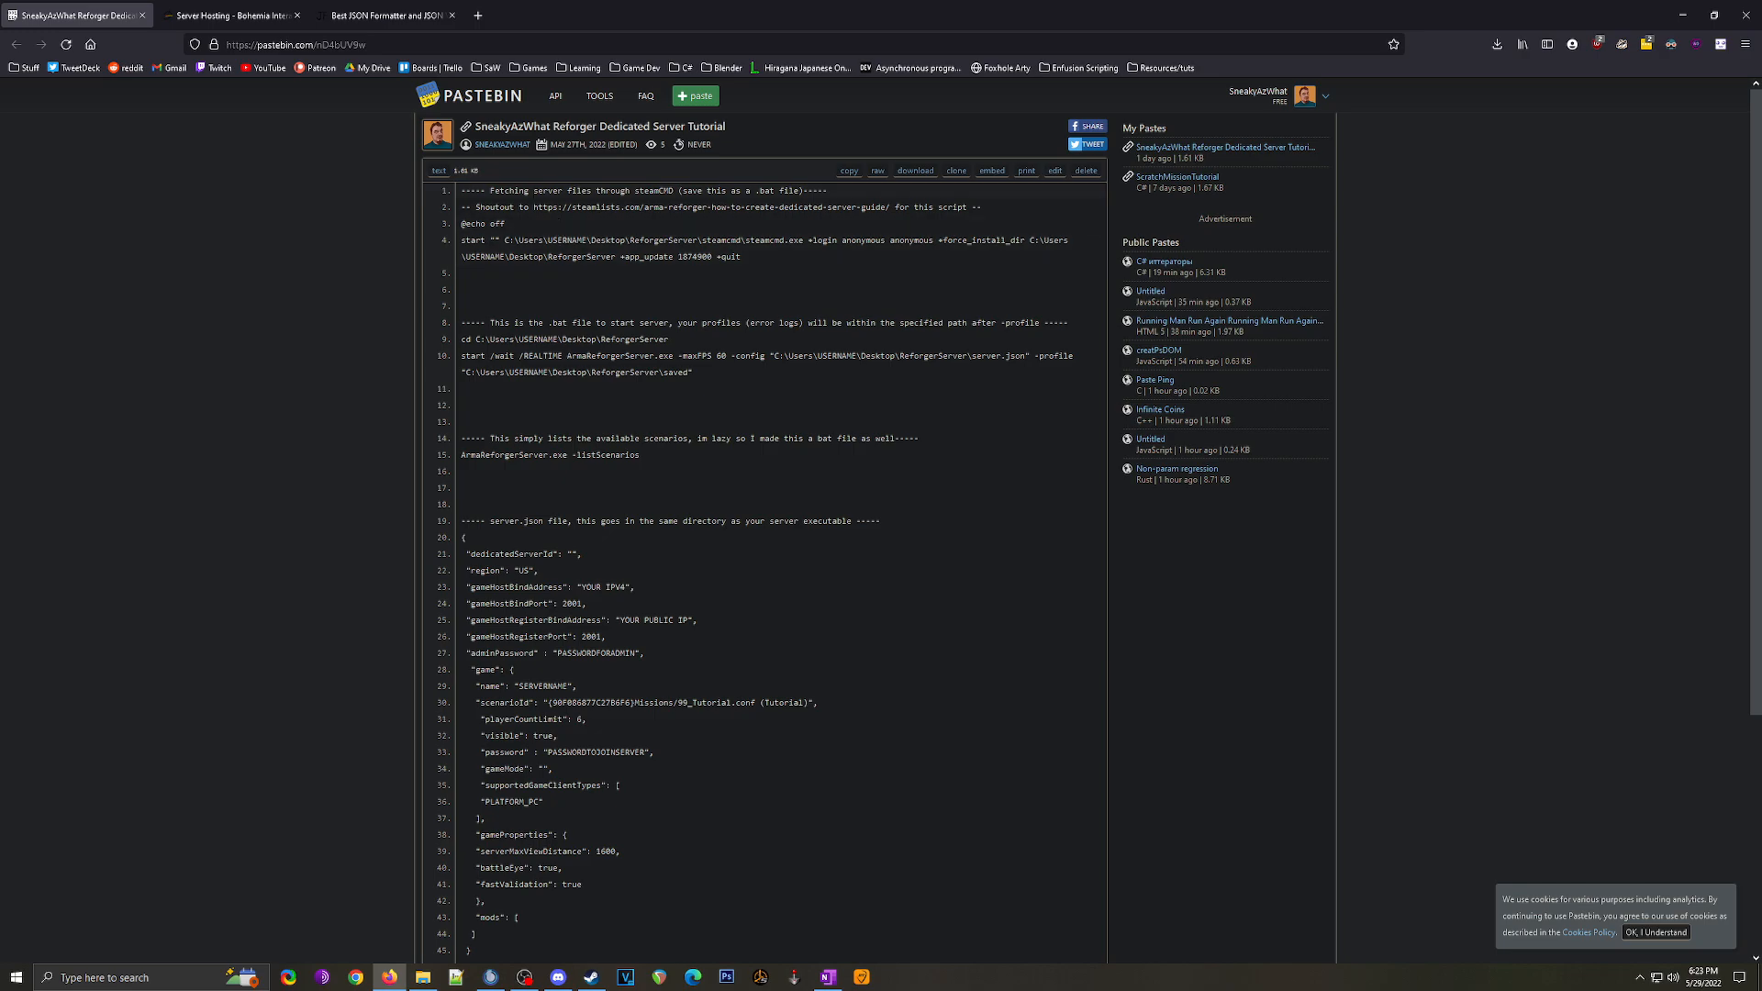
left_click_drag(487, 199, 742, 259)
left_click(742, 258)
left_click_drag(461, 224, 745, 266)
key("ctrl+c")
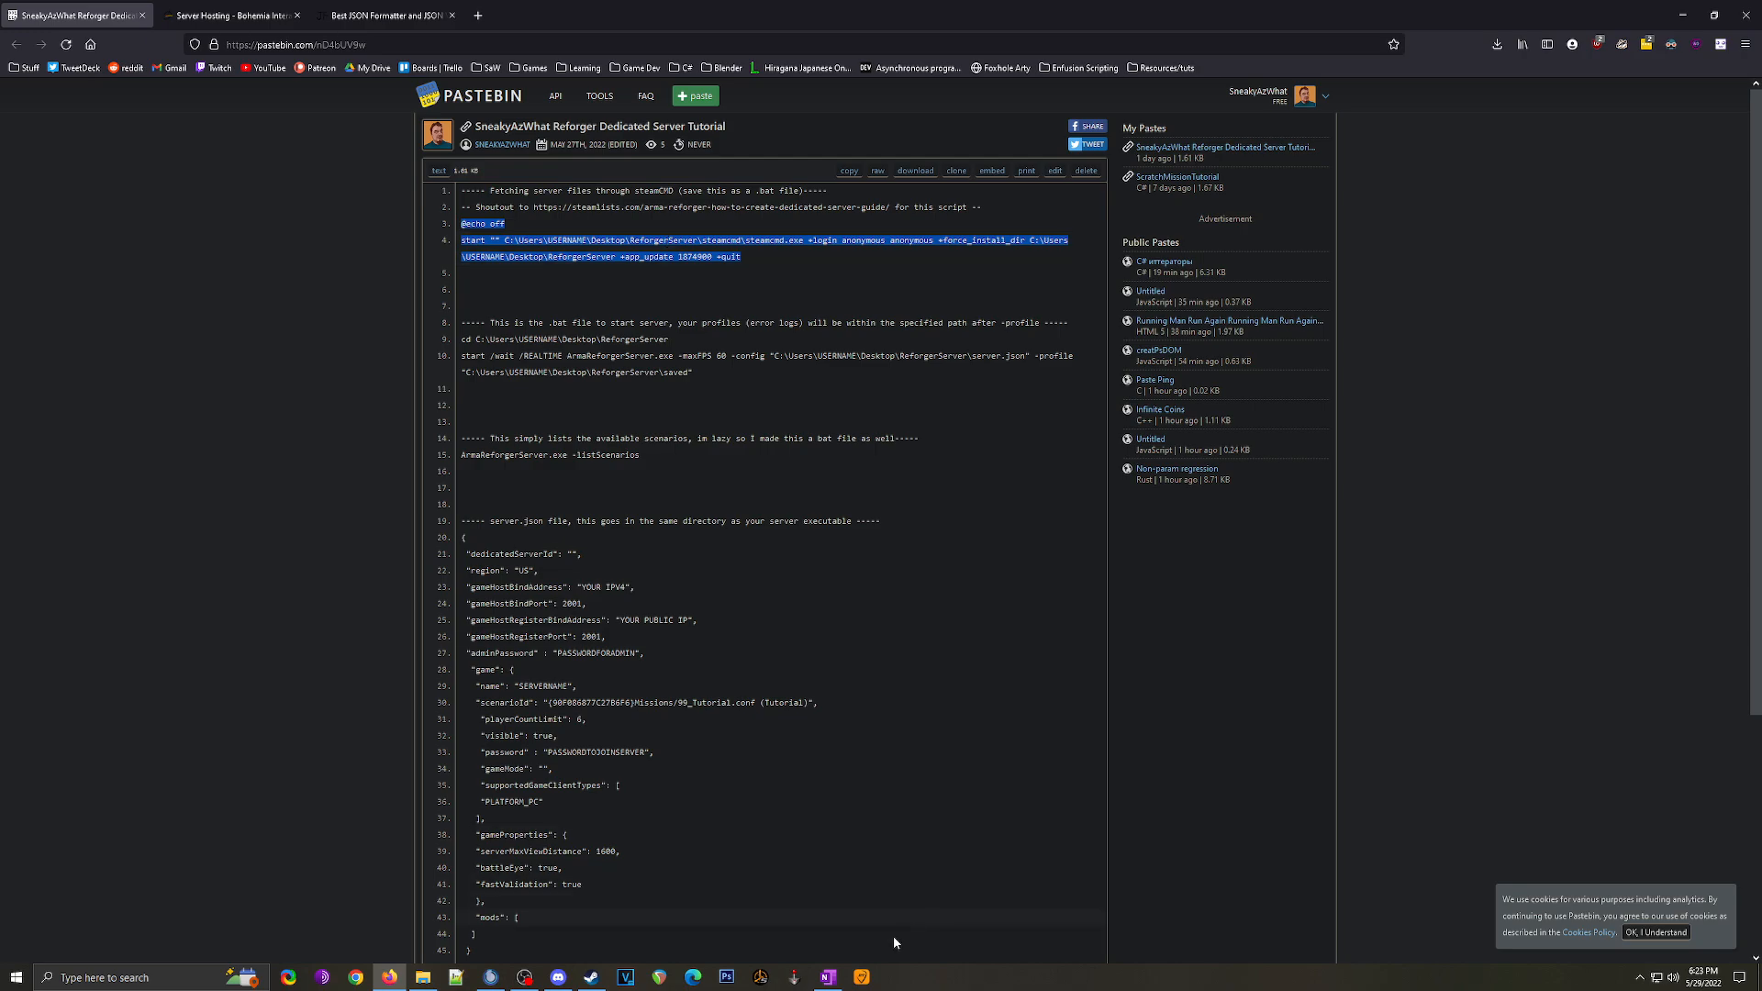
left_click(390, 977)
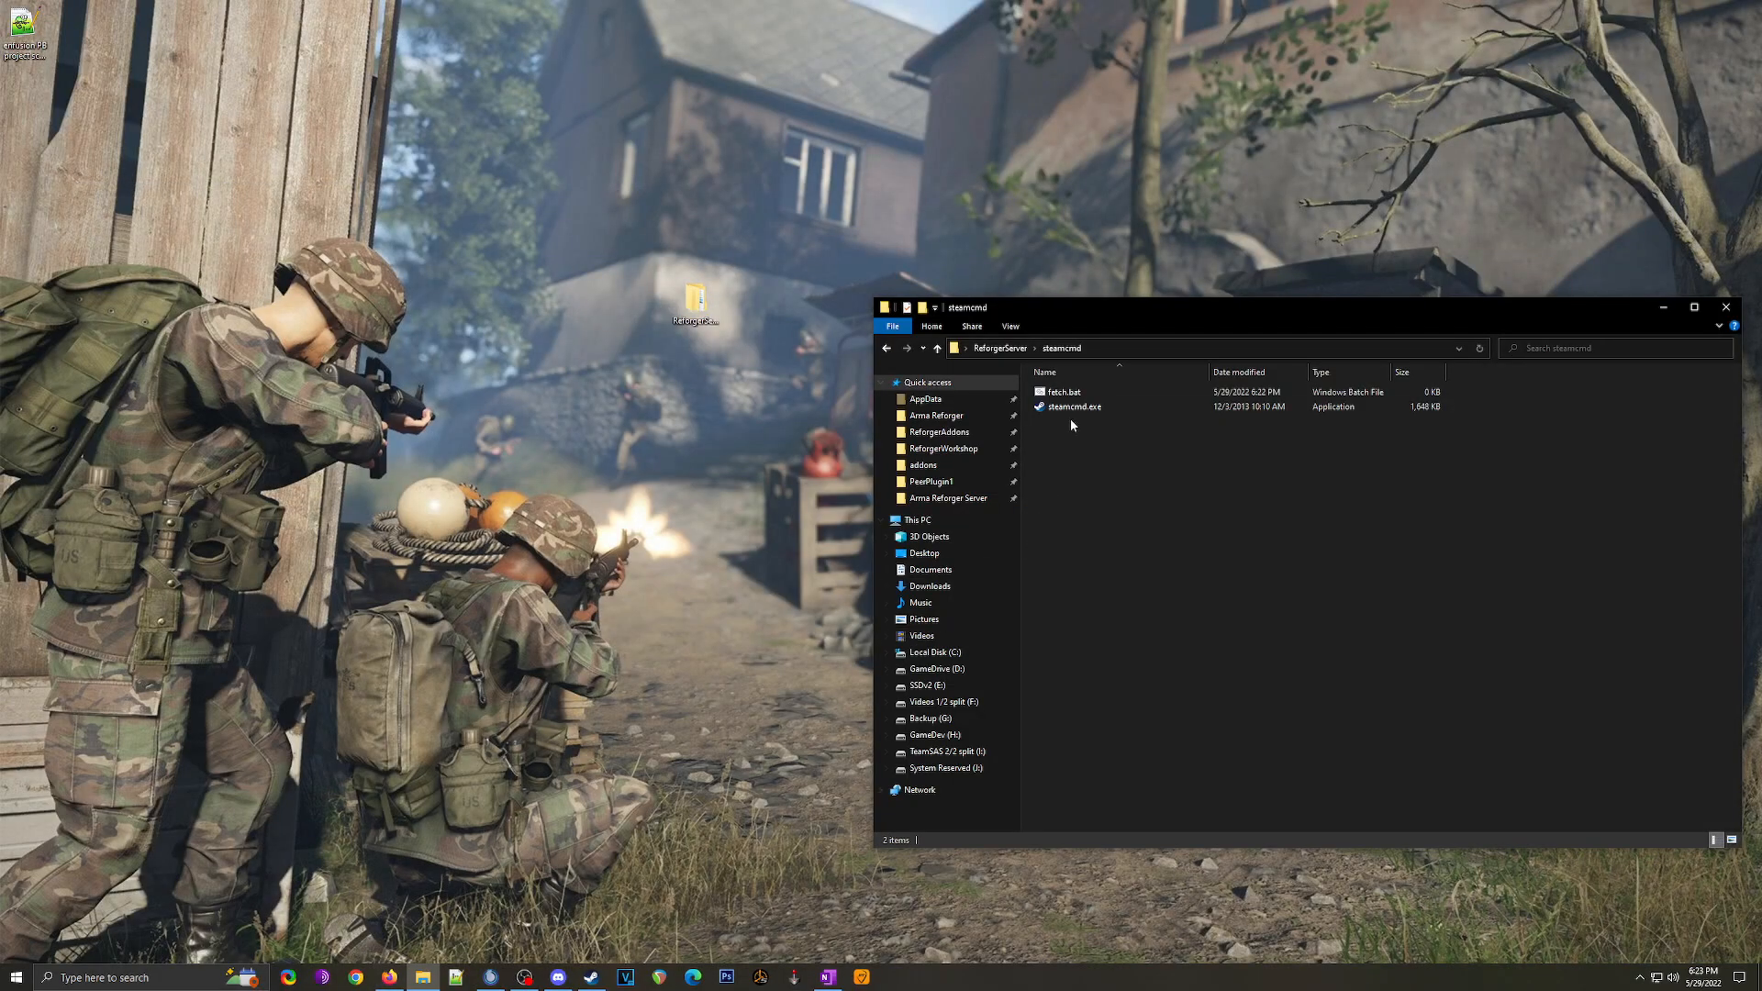
Step: Open fetch.bat in Notepad and paste in the steamcmd download script
right_click(1075, 398)
left_click(1096, 418)
right_click(615, 379)
left_click(649, 439)
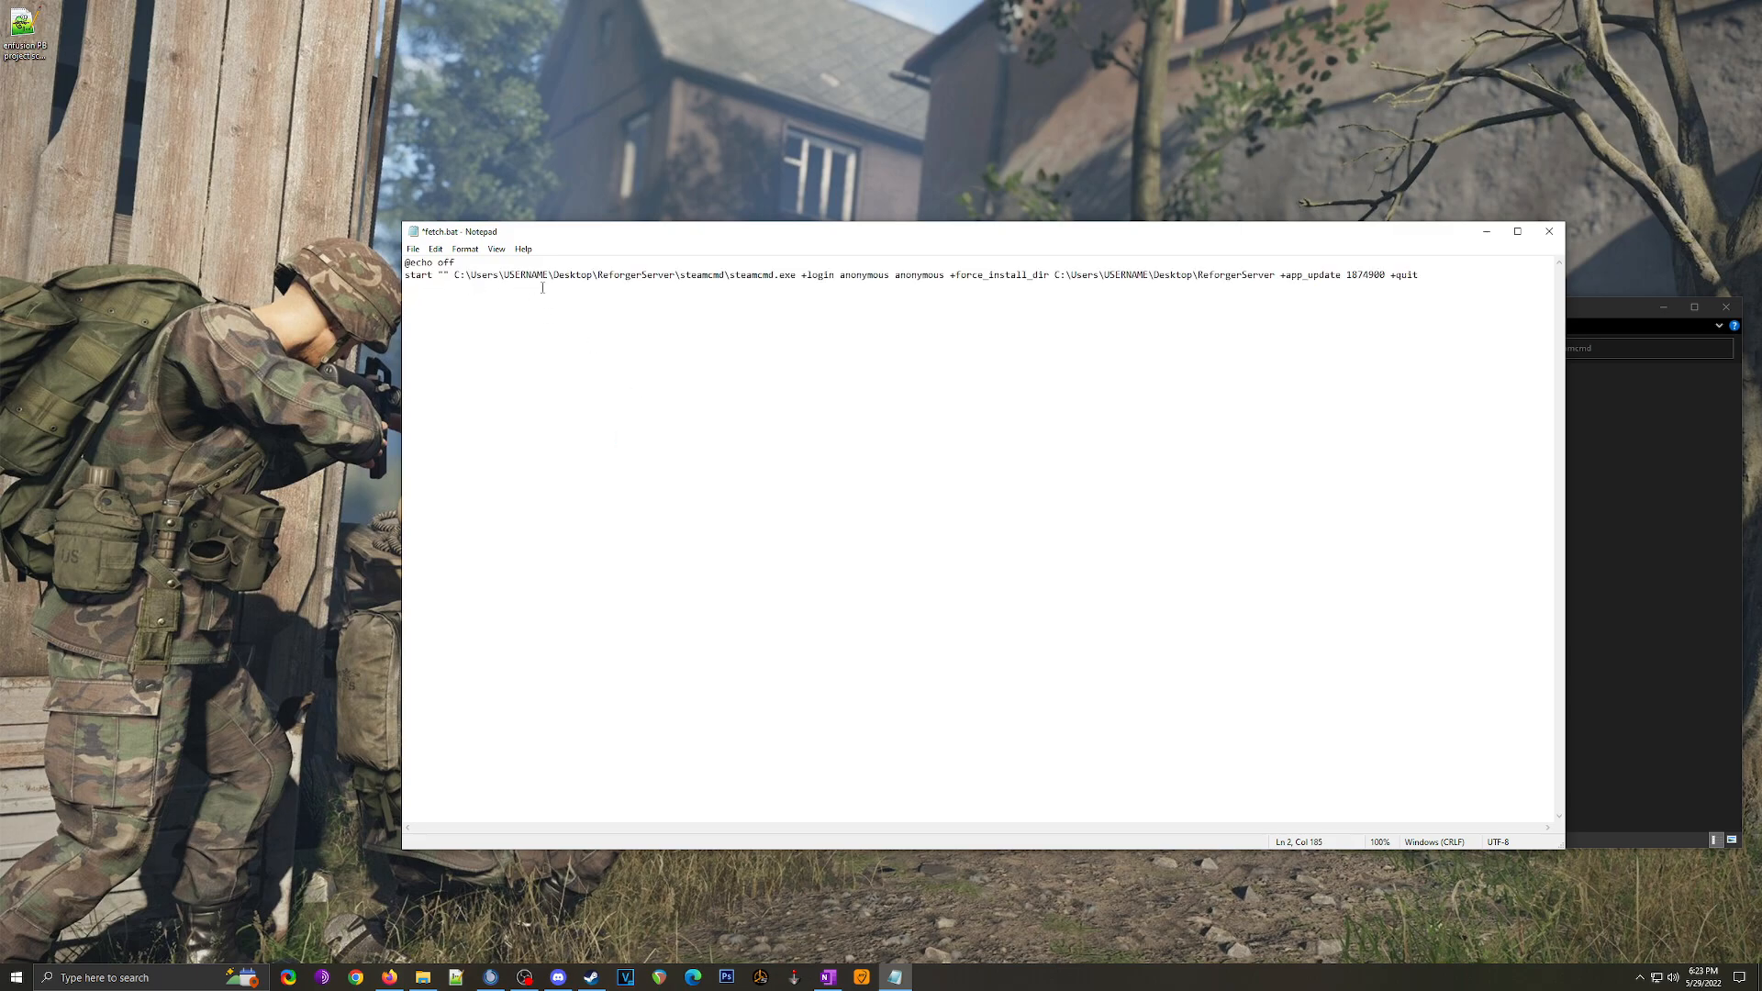
Step: Replace both USERNAME placeholders in the script paths with the Windows account name
left_click_drag(547, 275, 505, 272)
type("Kal")
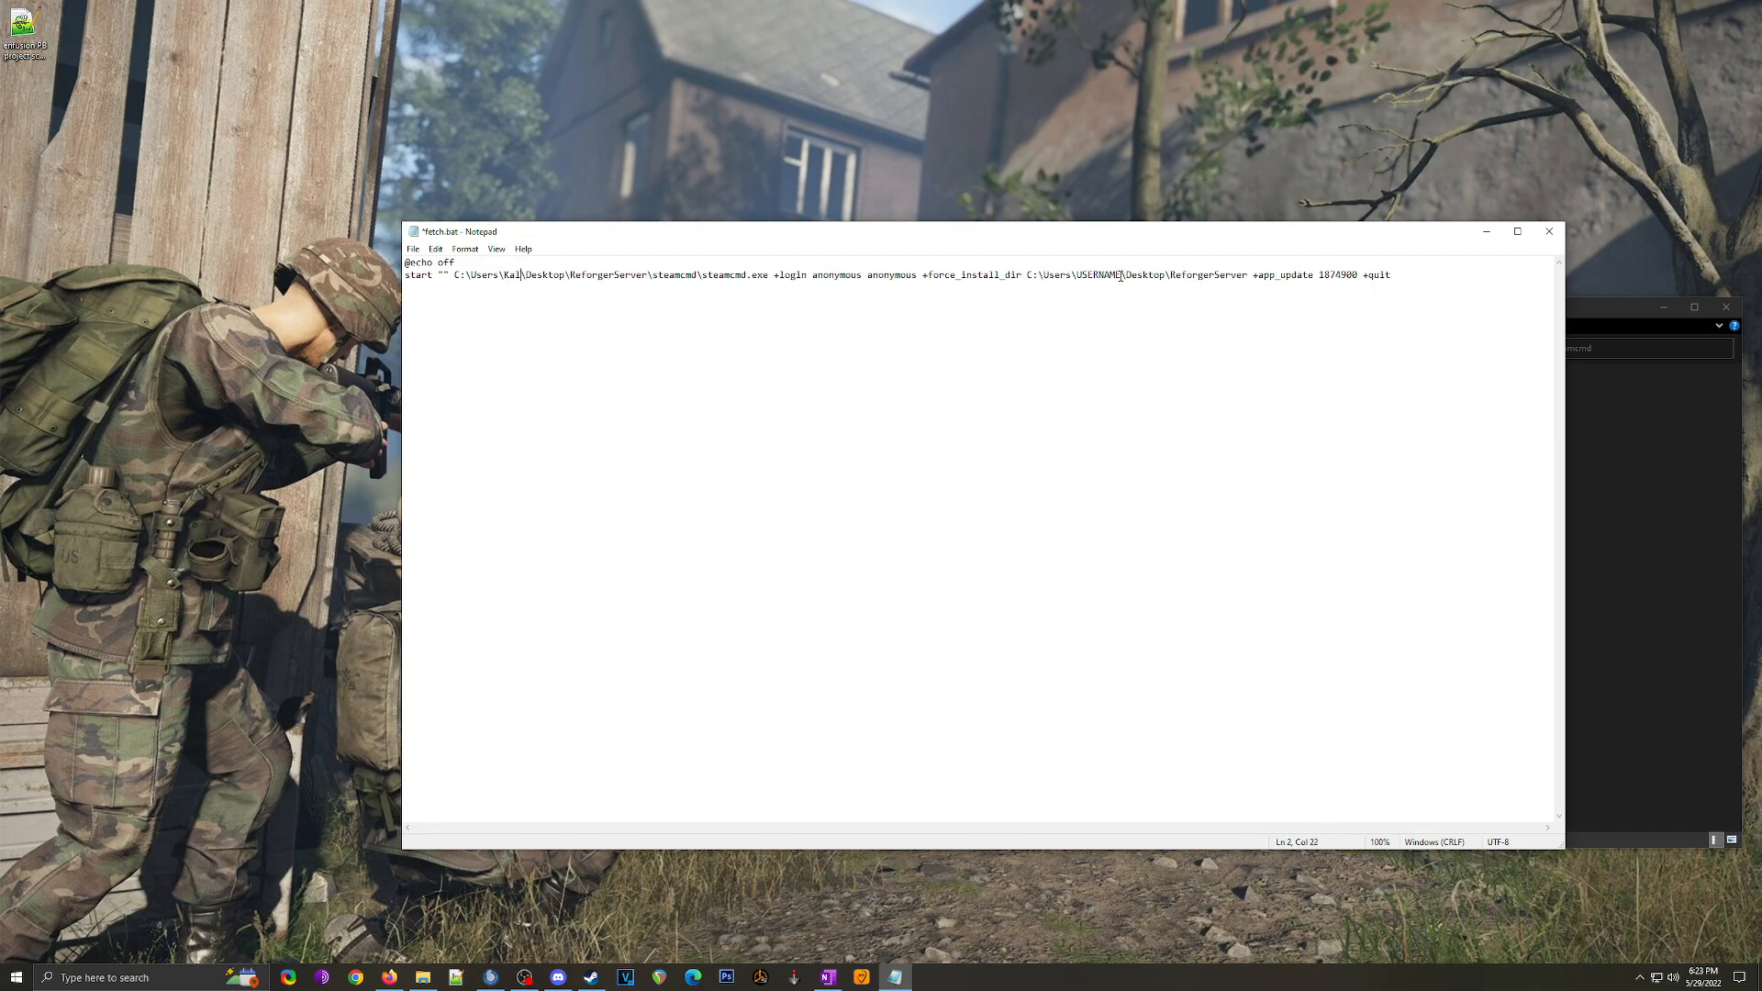
left_click_drag(1122, 276, 1077, 275)
type("Kal")
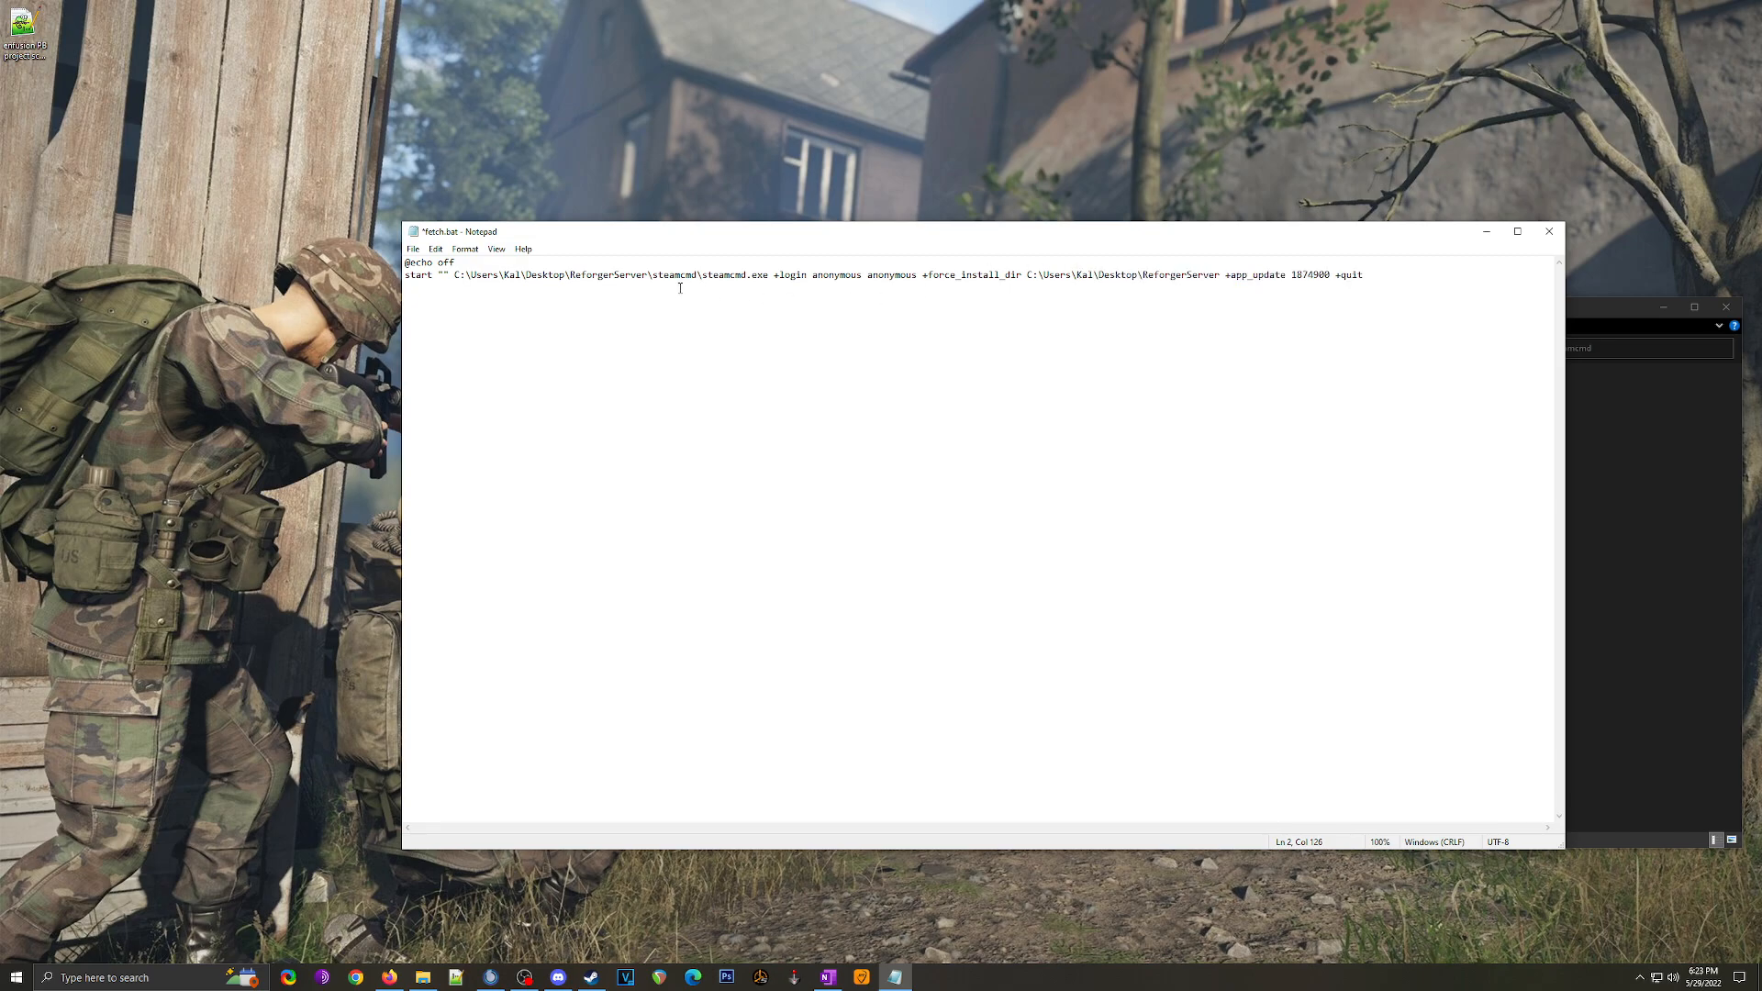
left_click_drag(573, 276, 647, 281)
left_click_drag(1144, 277, 1220, 279)
left_click(877, 290)
left_click(413, 249)
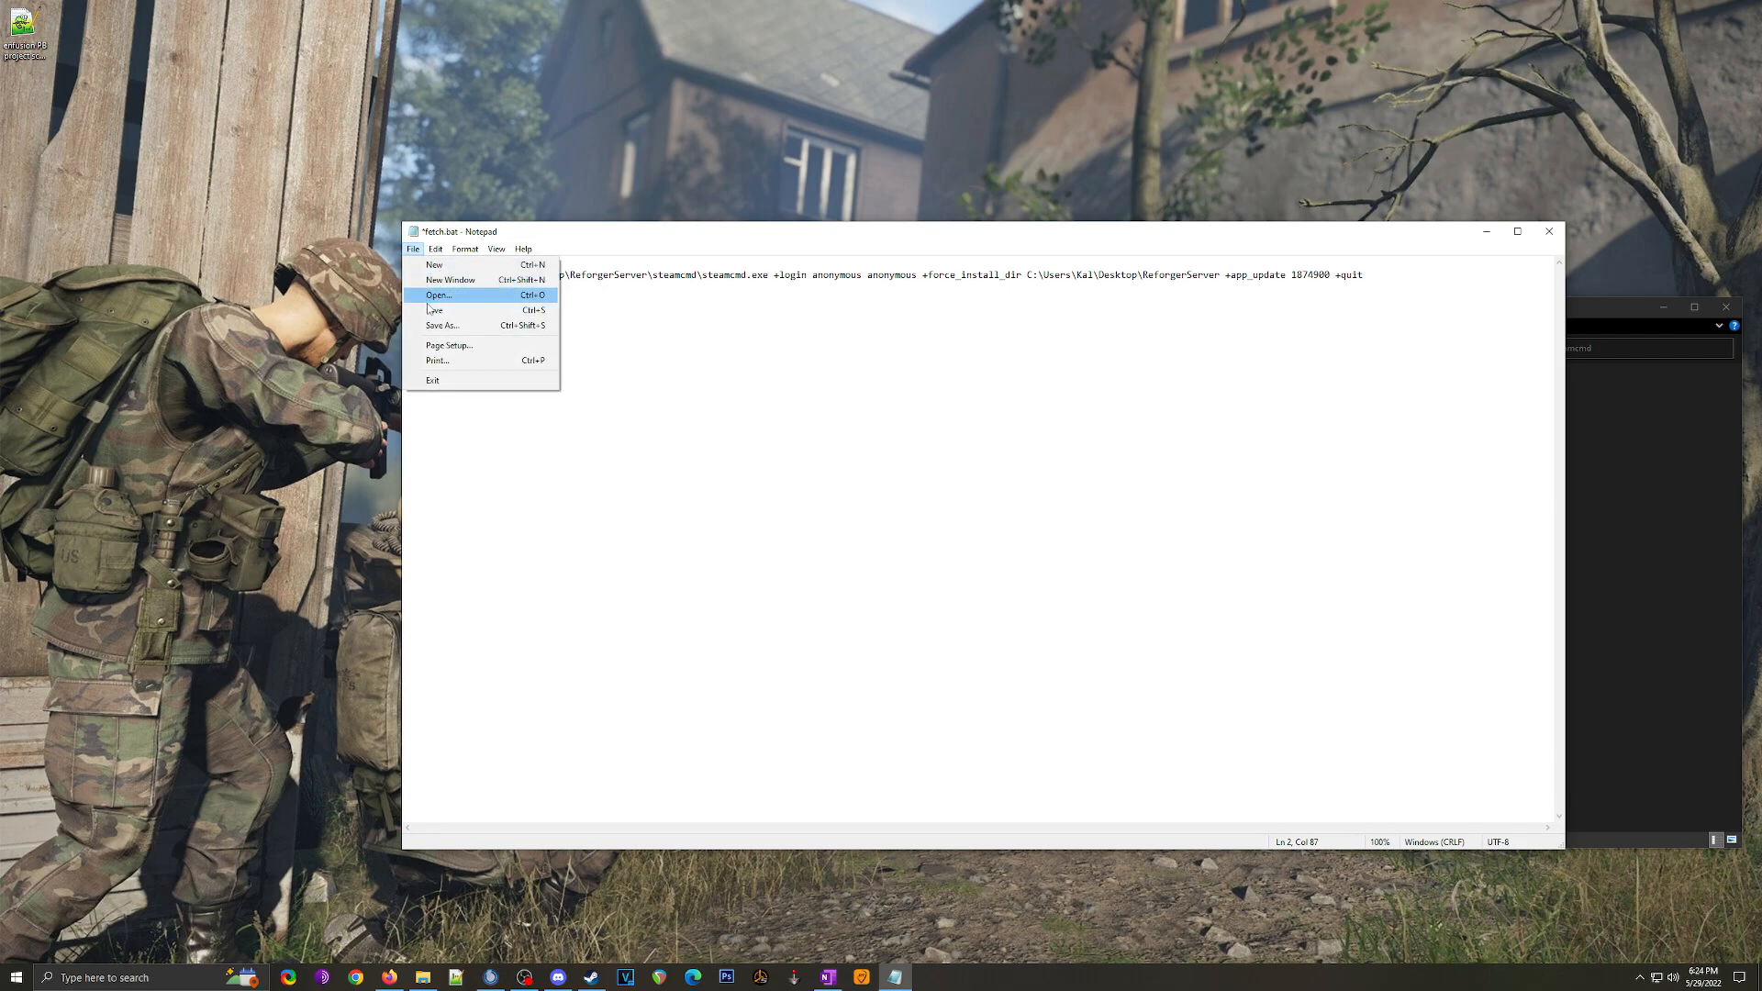
Step: Save fetch.bat, check the steamcmd folder path in Explorer, and close Notepad
left_click(431, 312)
left_click_drag(655, 230, 367, 235)
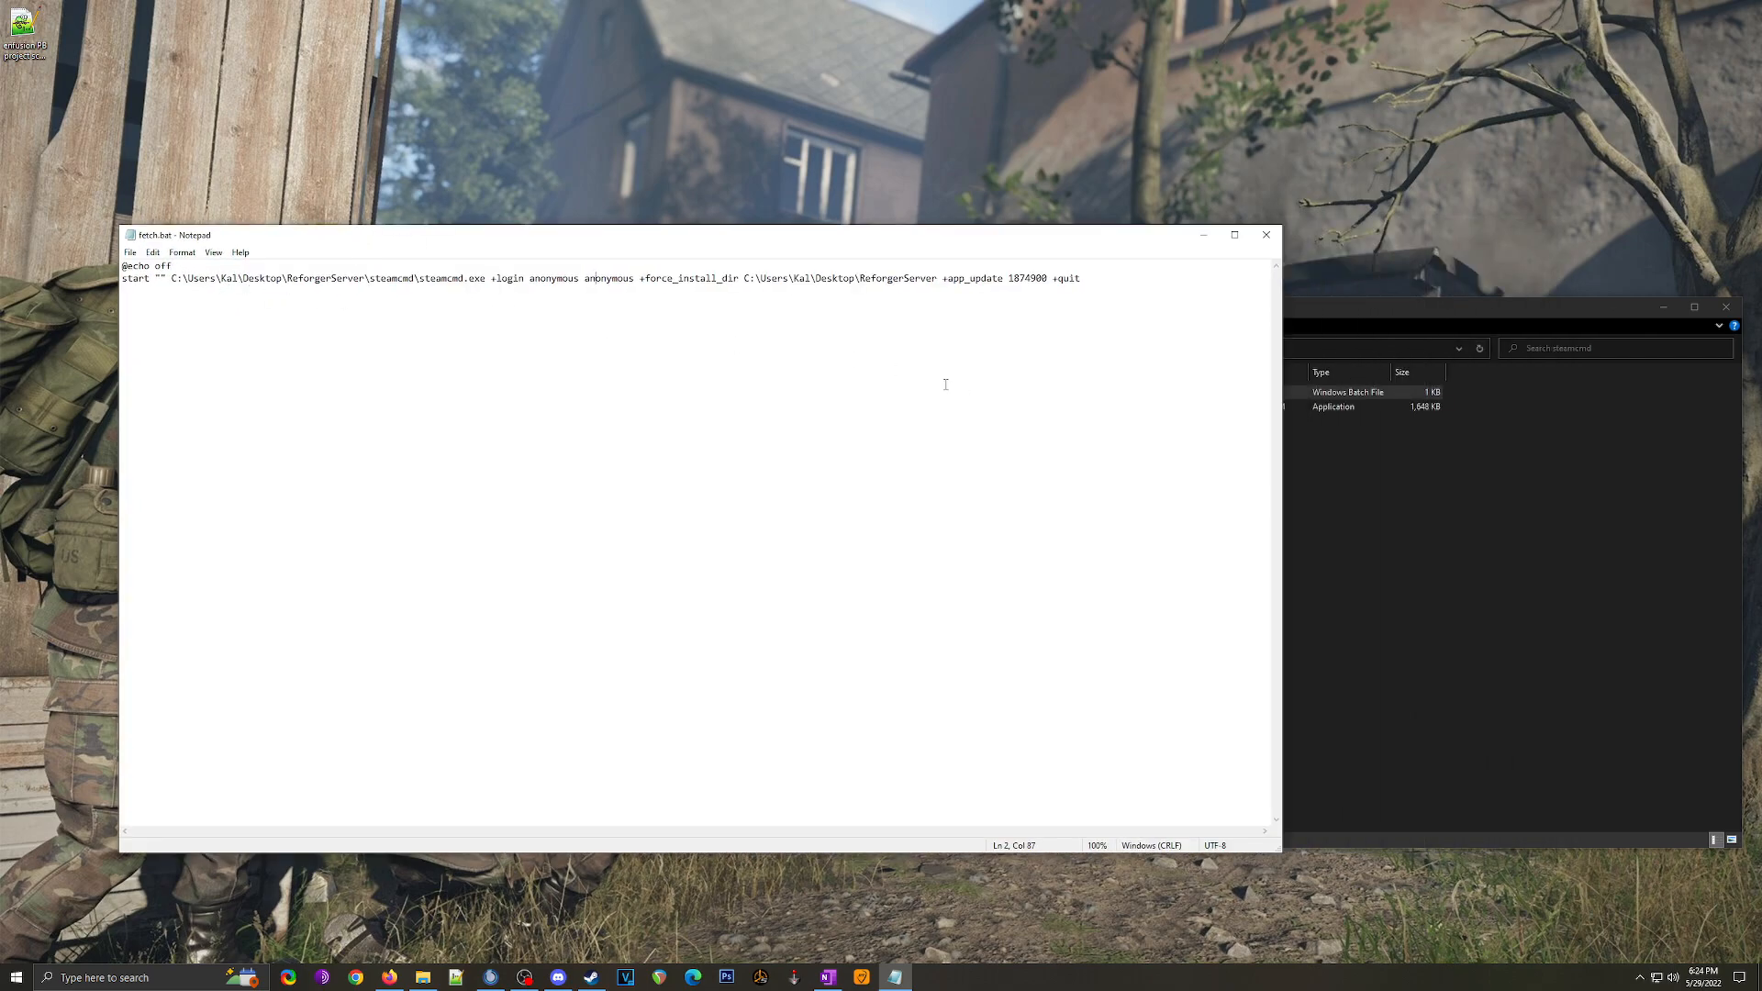
left_click_drag(221, 274, 453, 278)
left_click(496, 334)
left_click(1375, 523)
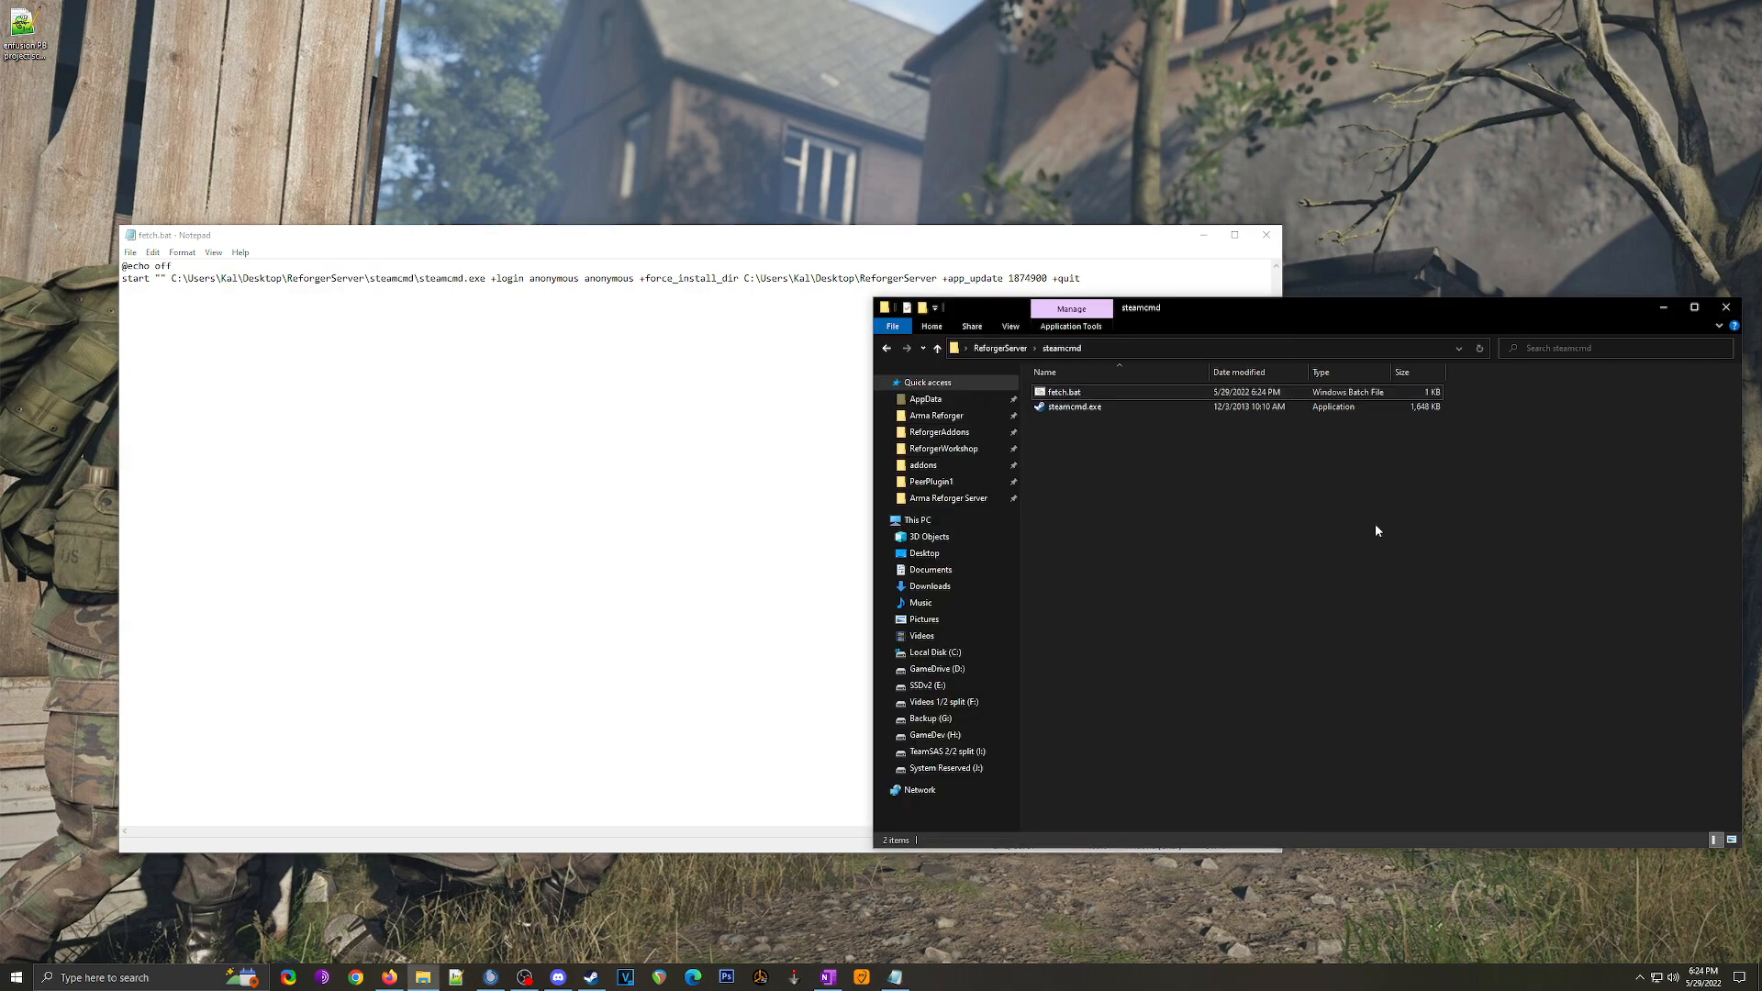
left_click(1158, 349)
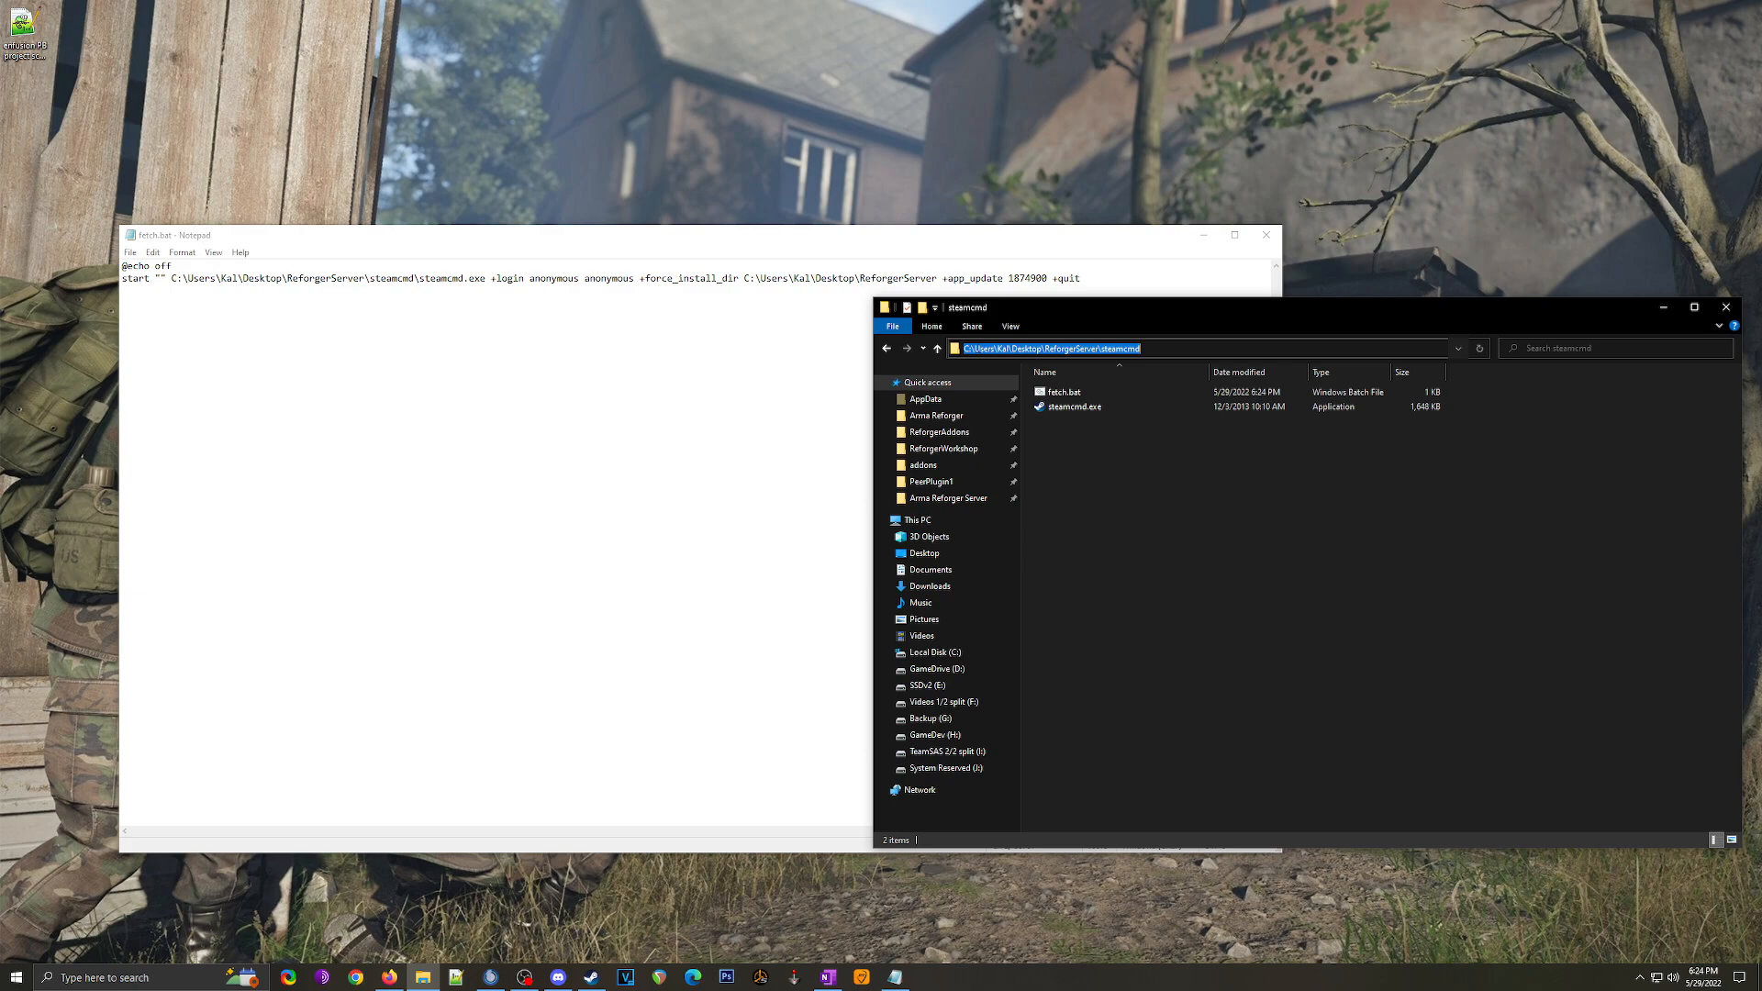
left_click(975, 349)
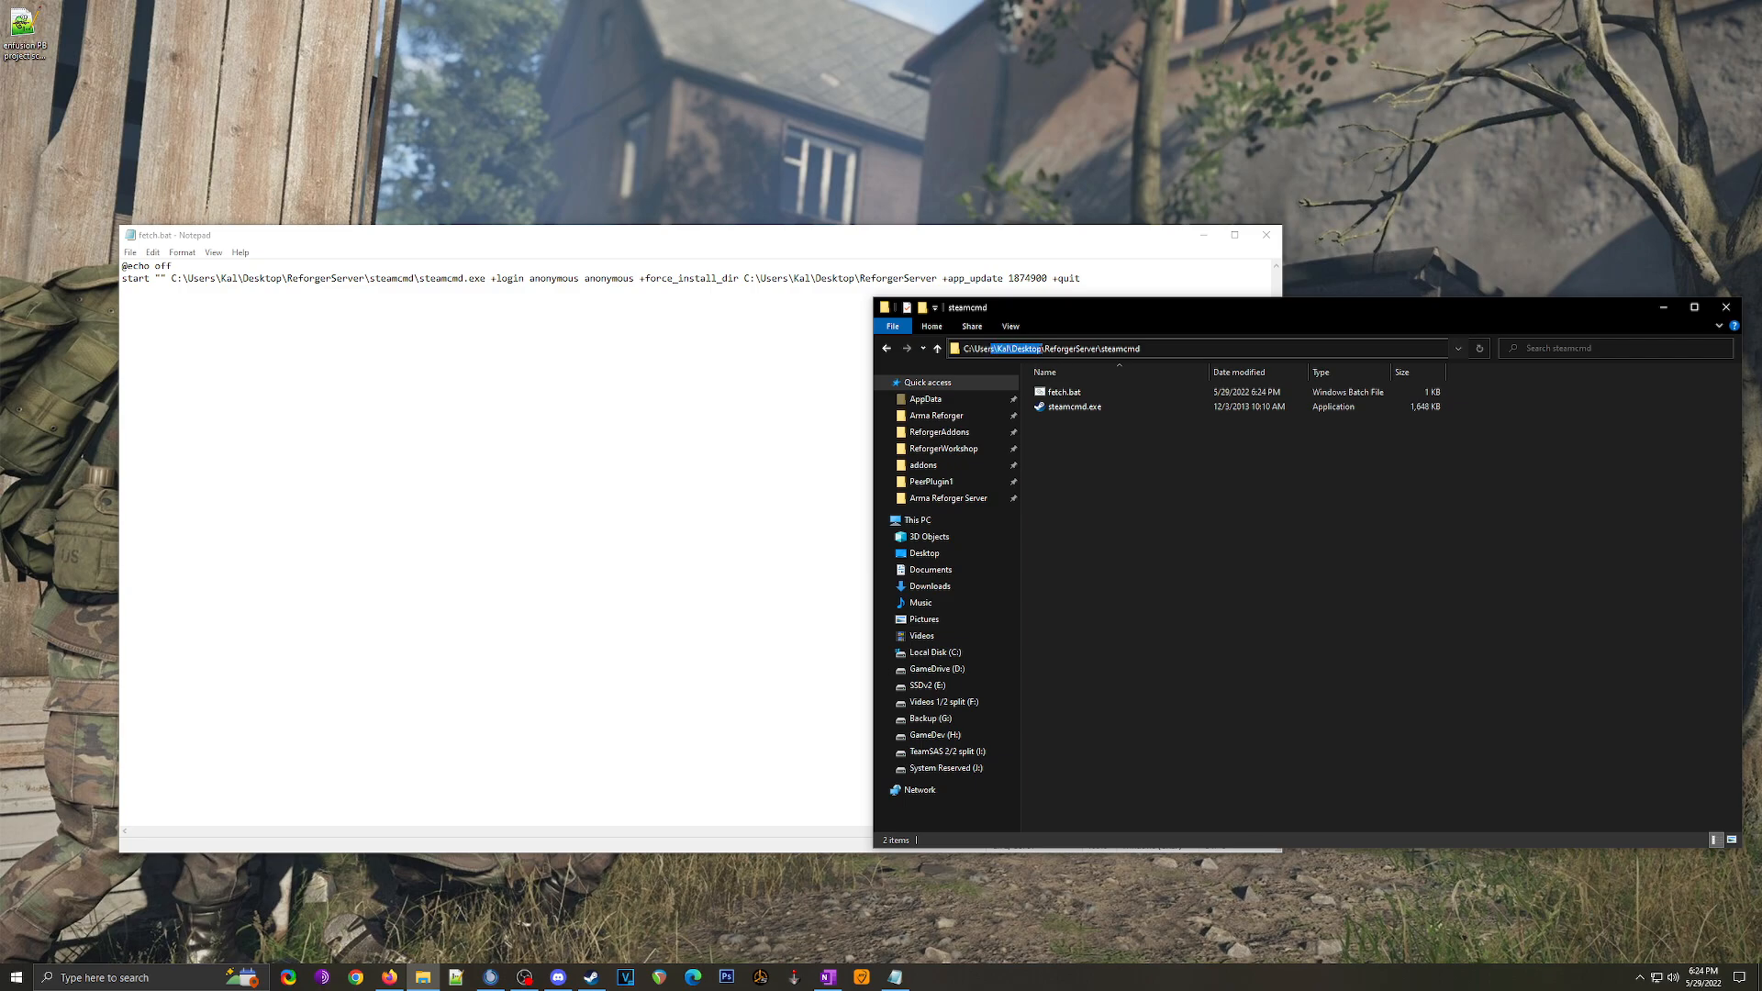
left_click(517, 289)
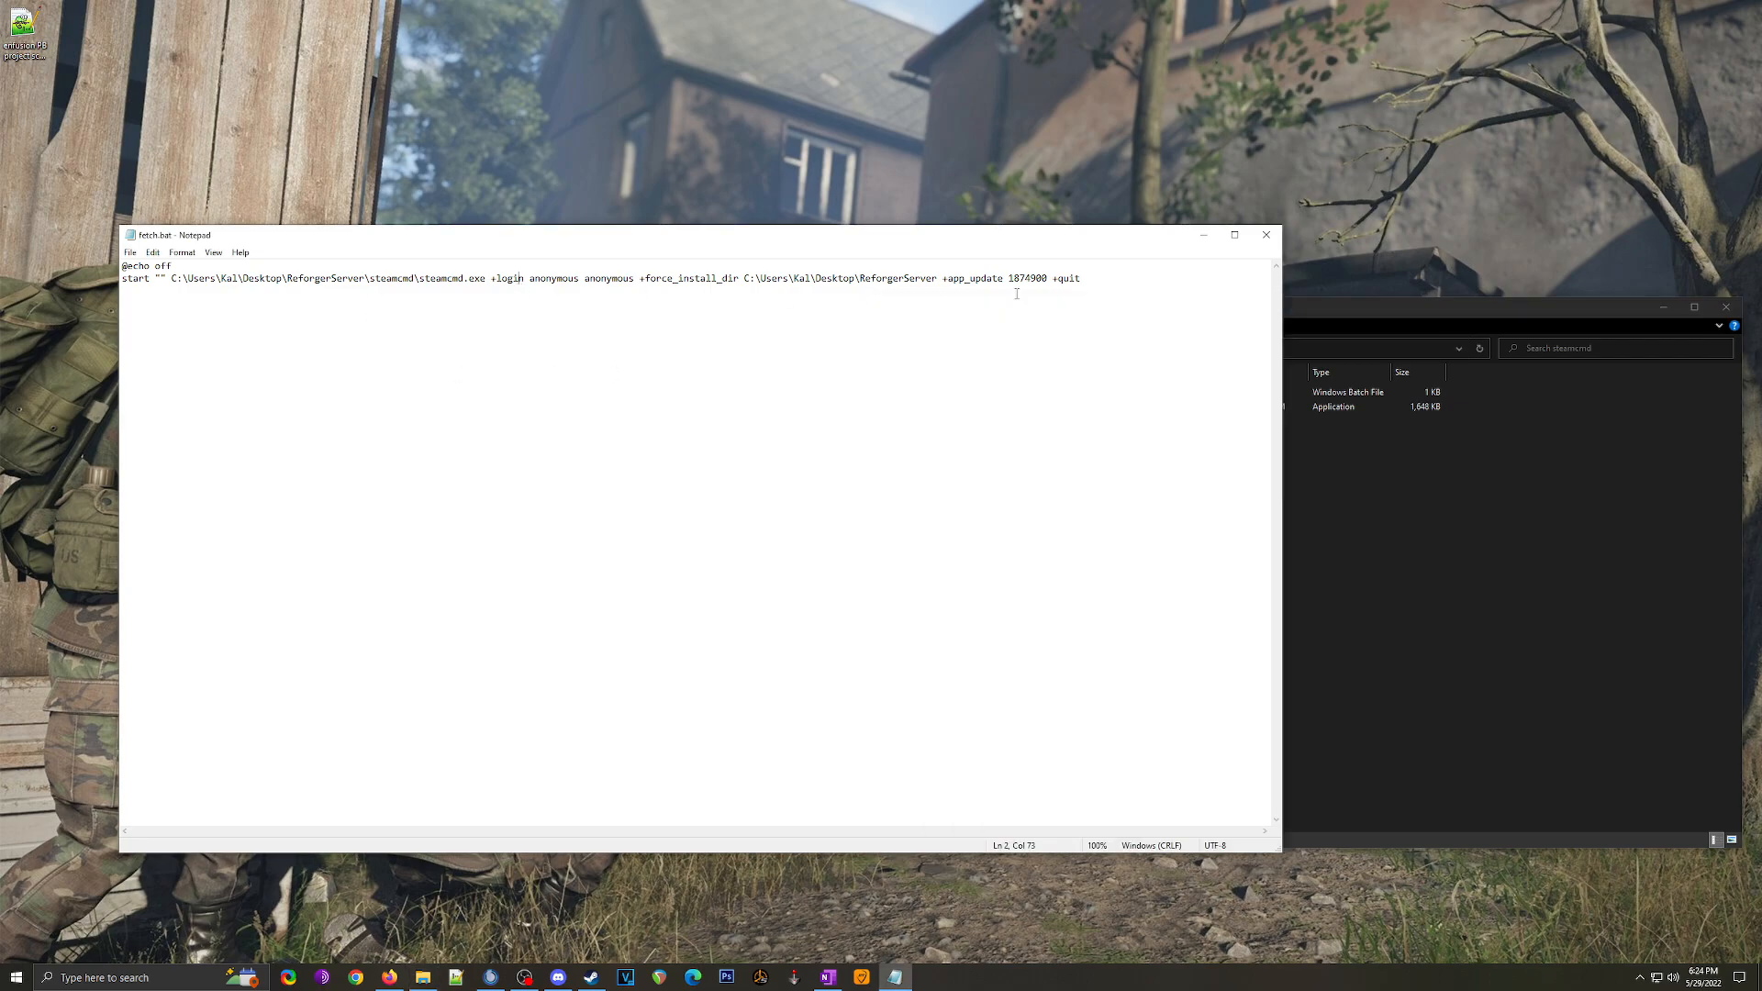
left_click(1266, 235)
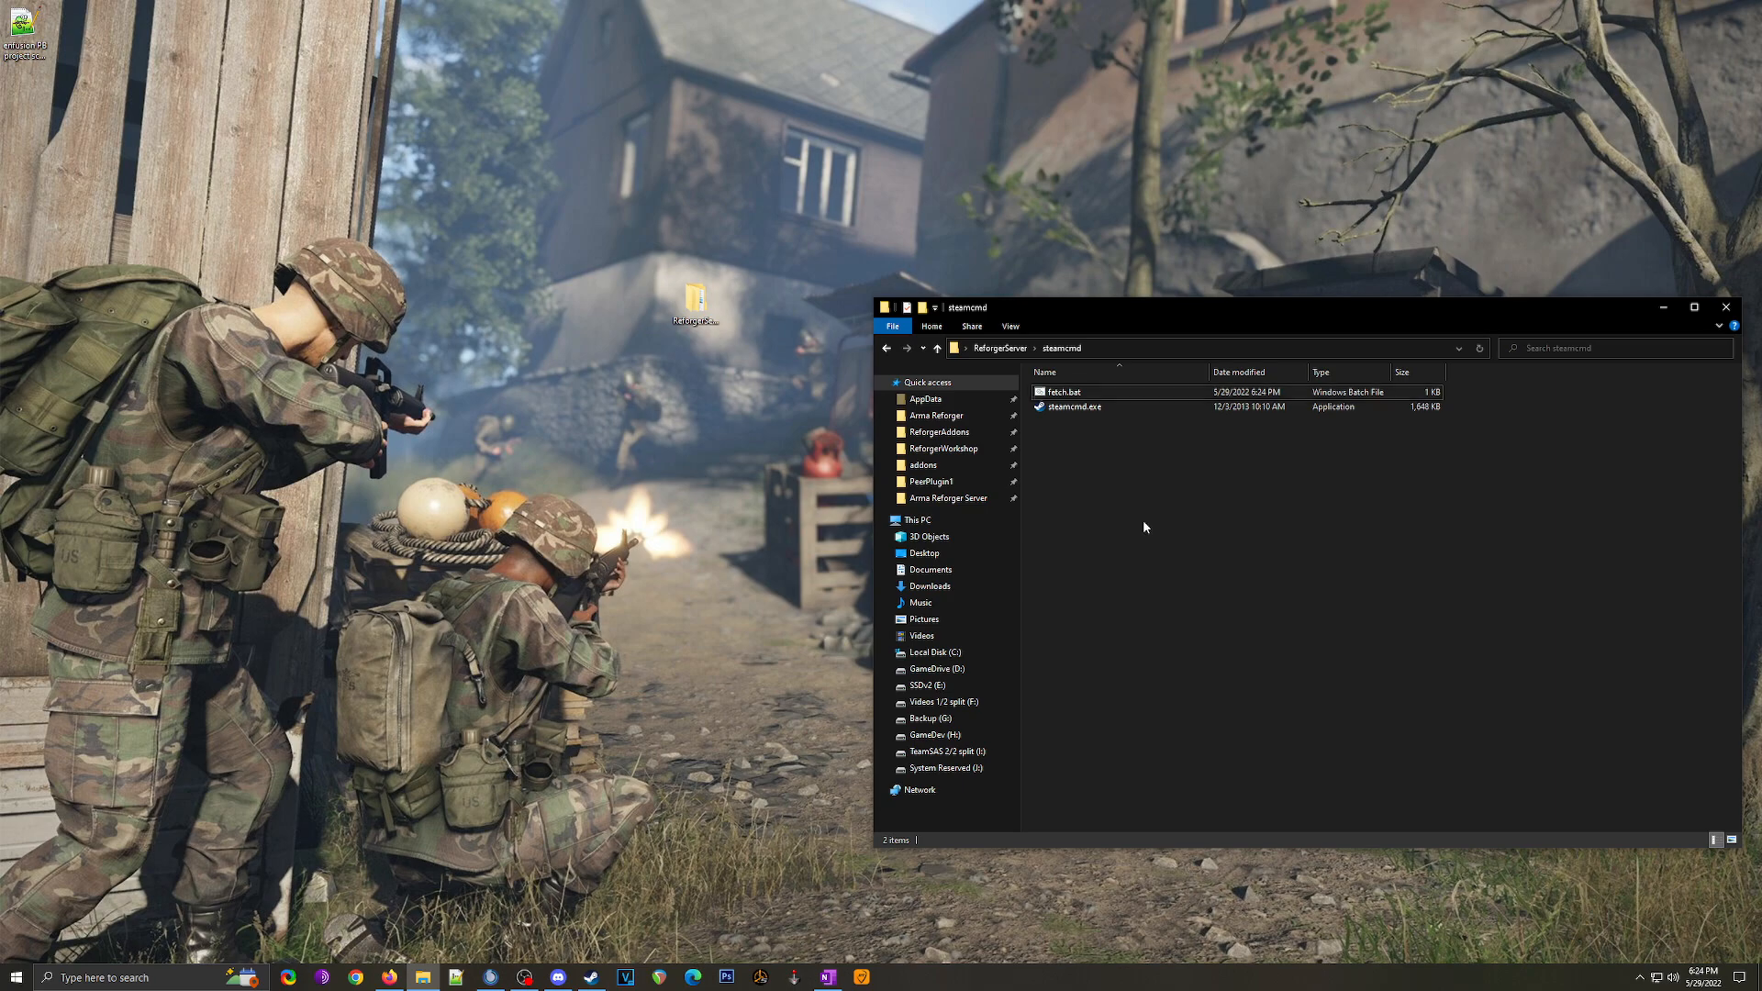
Step: Run fetch.bat so the server files, including ArmaReforgerServer.exe, download into ReforgerServer
double_click(1069, 393)
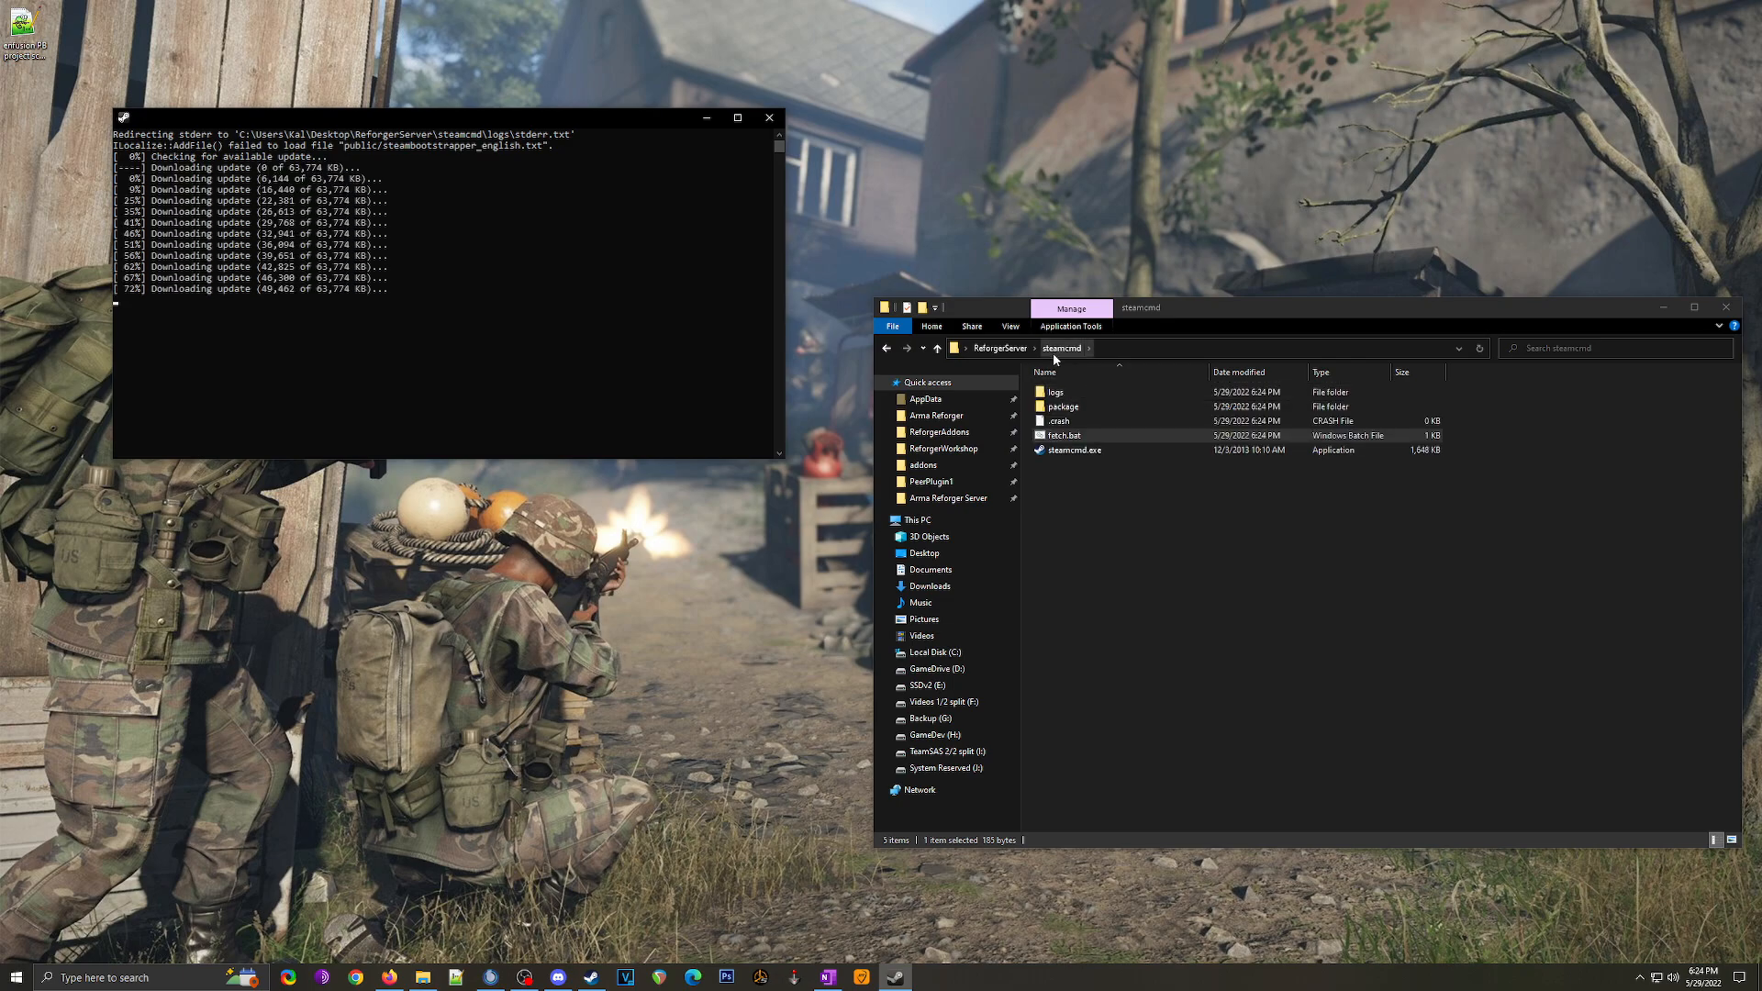
left_click(1001, 348)
left_click(1127, 435)
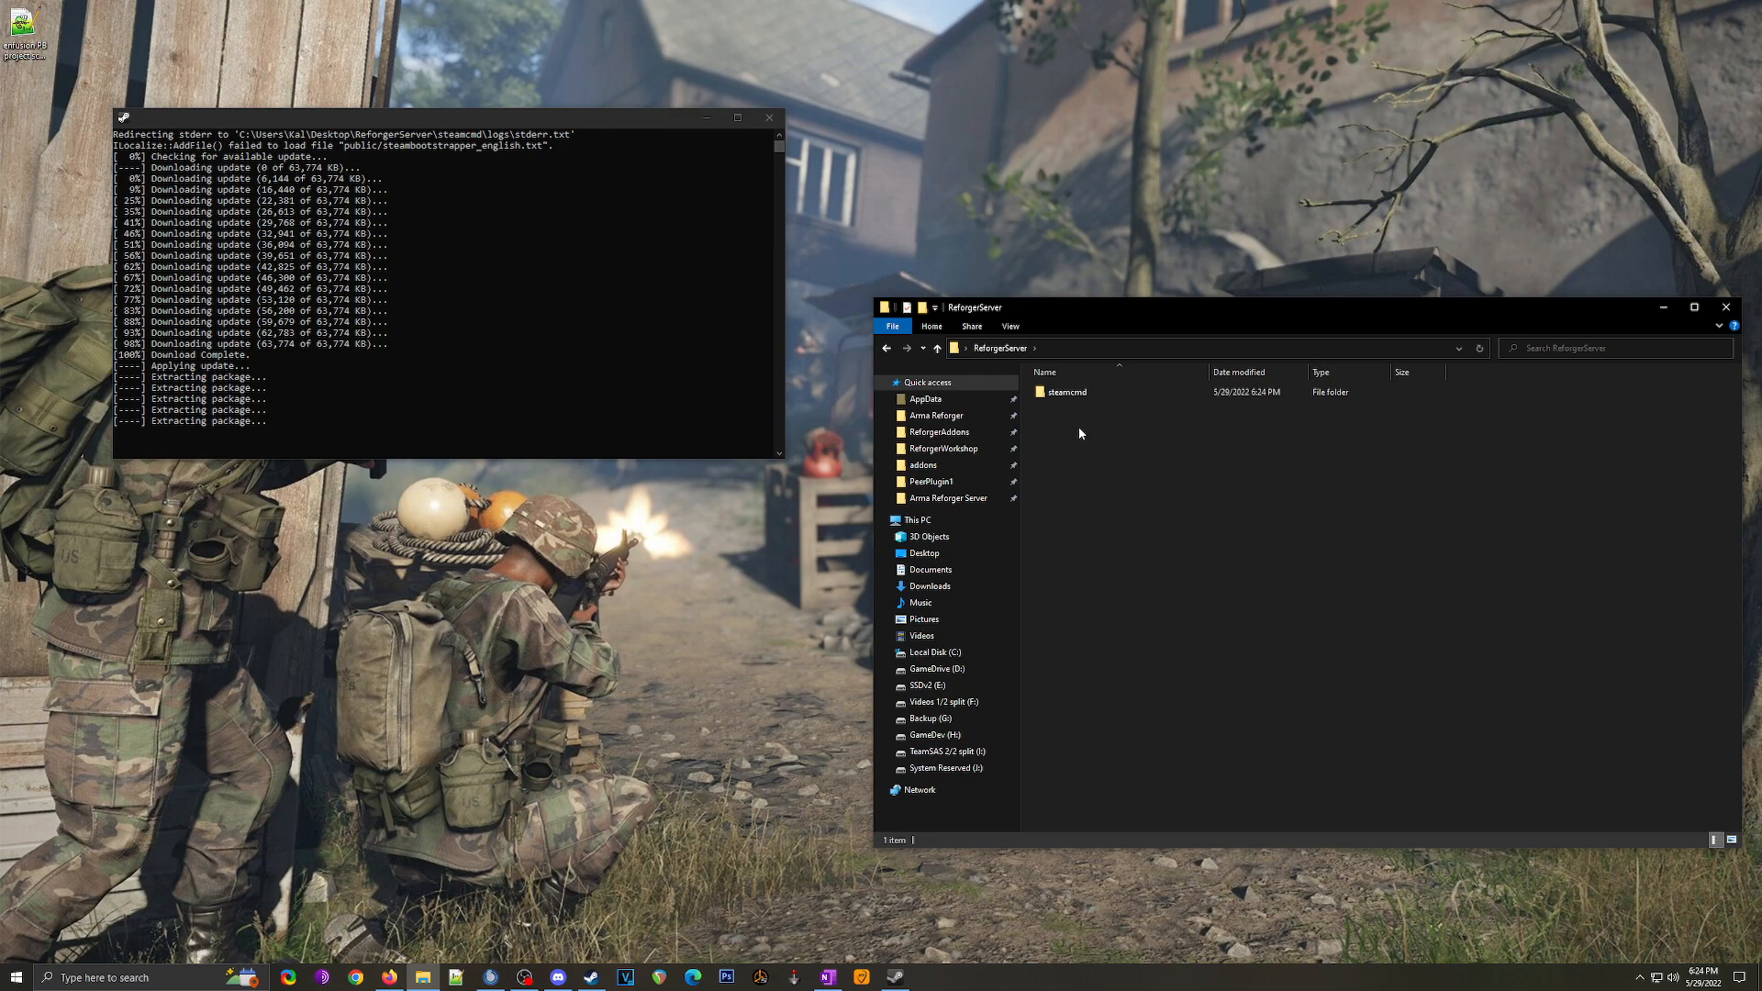
left_click_drag(1272, 694, 1330, 686)
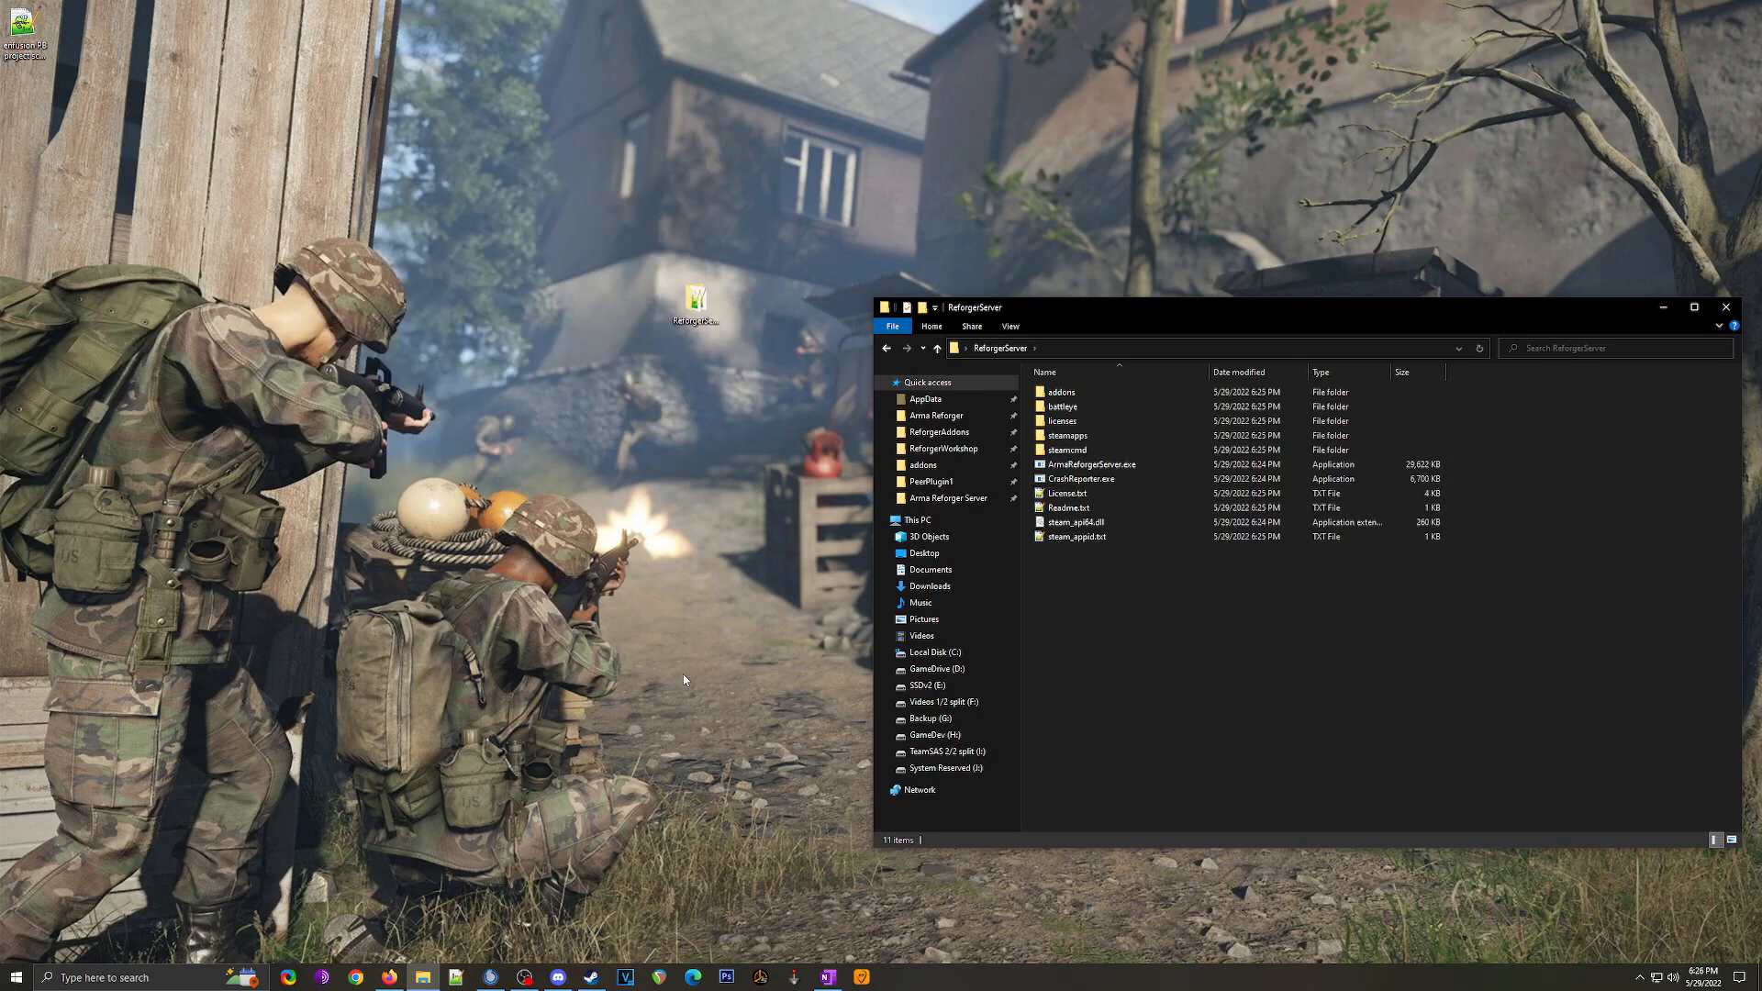
left_click_drag(1109, 578, 1106, 385)
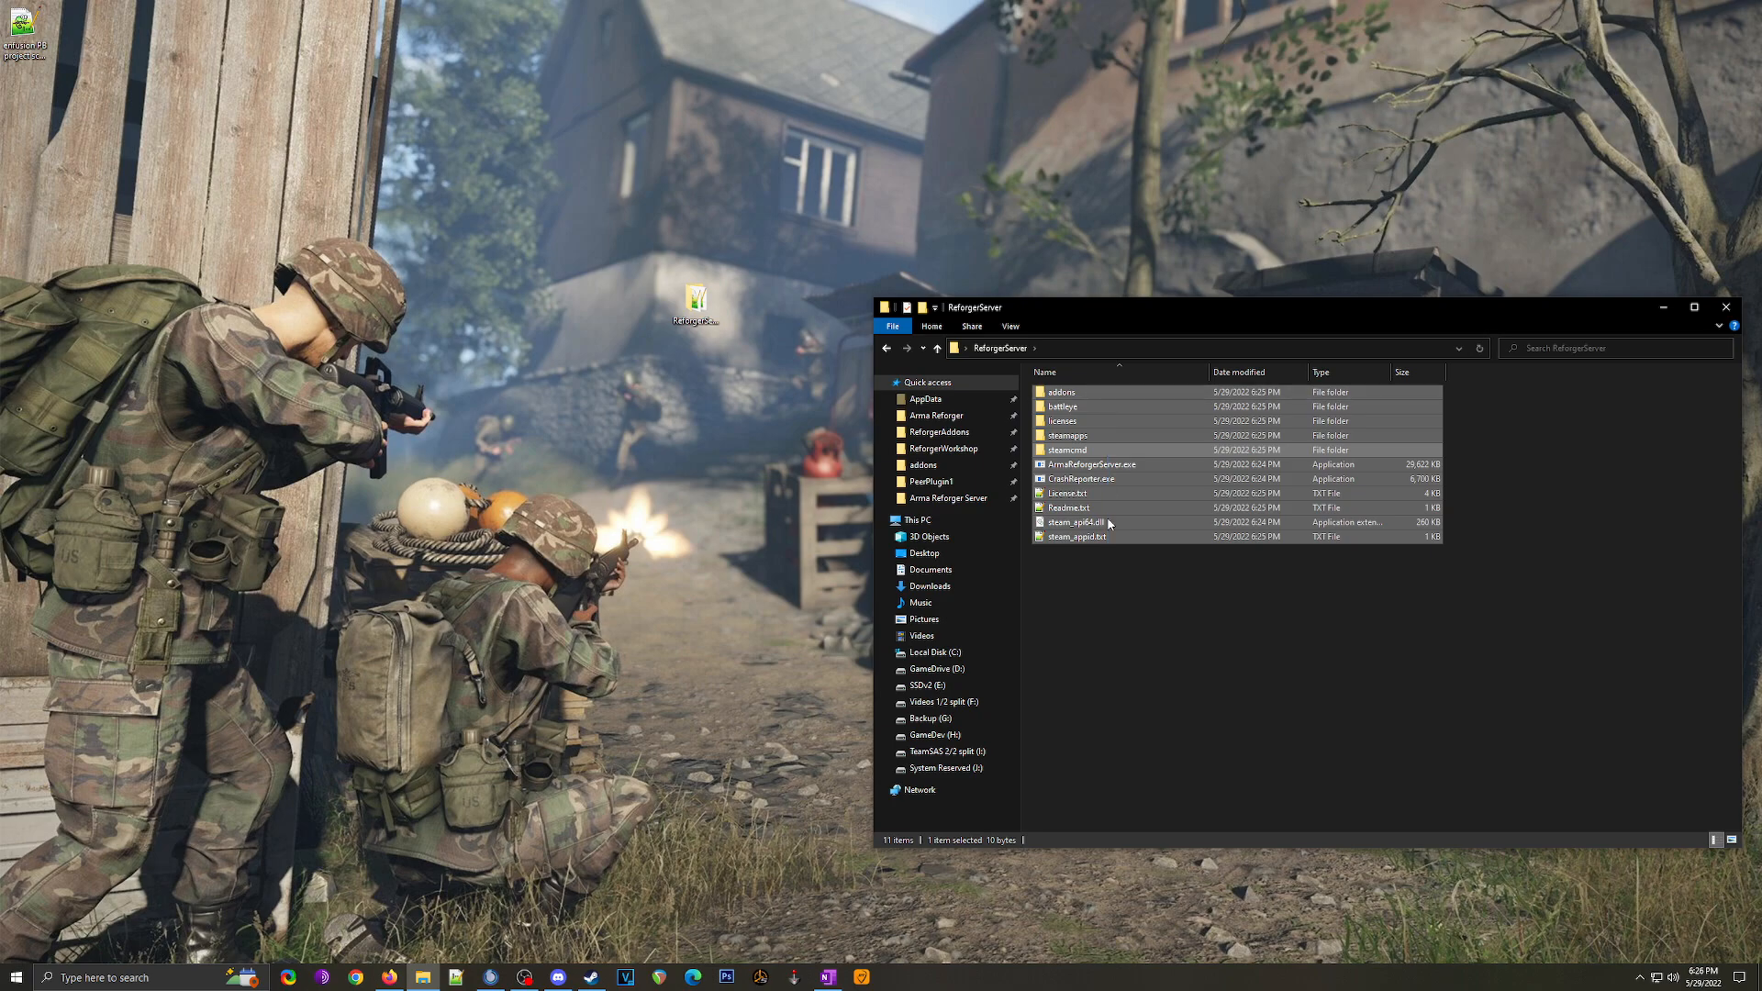
left_click(1110, 614)
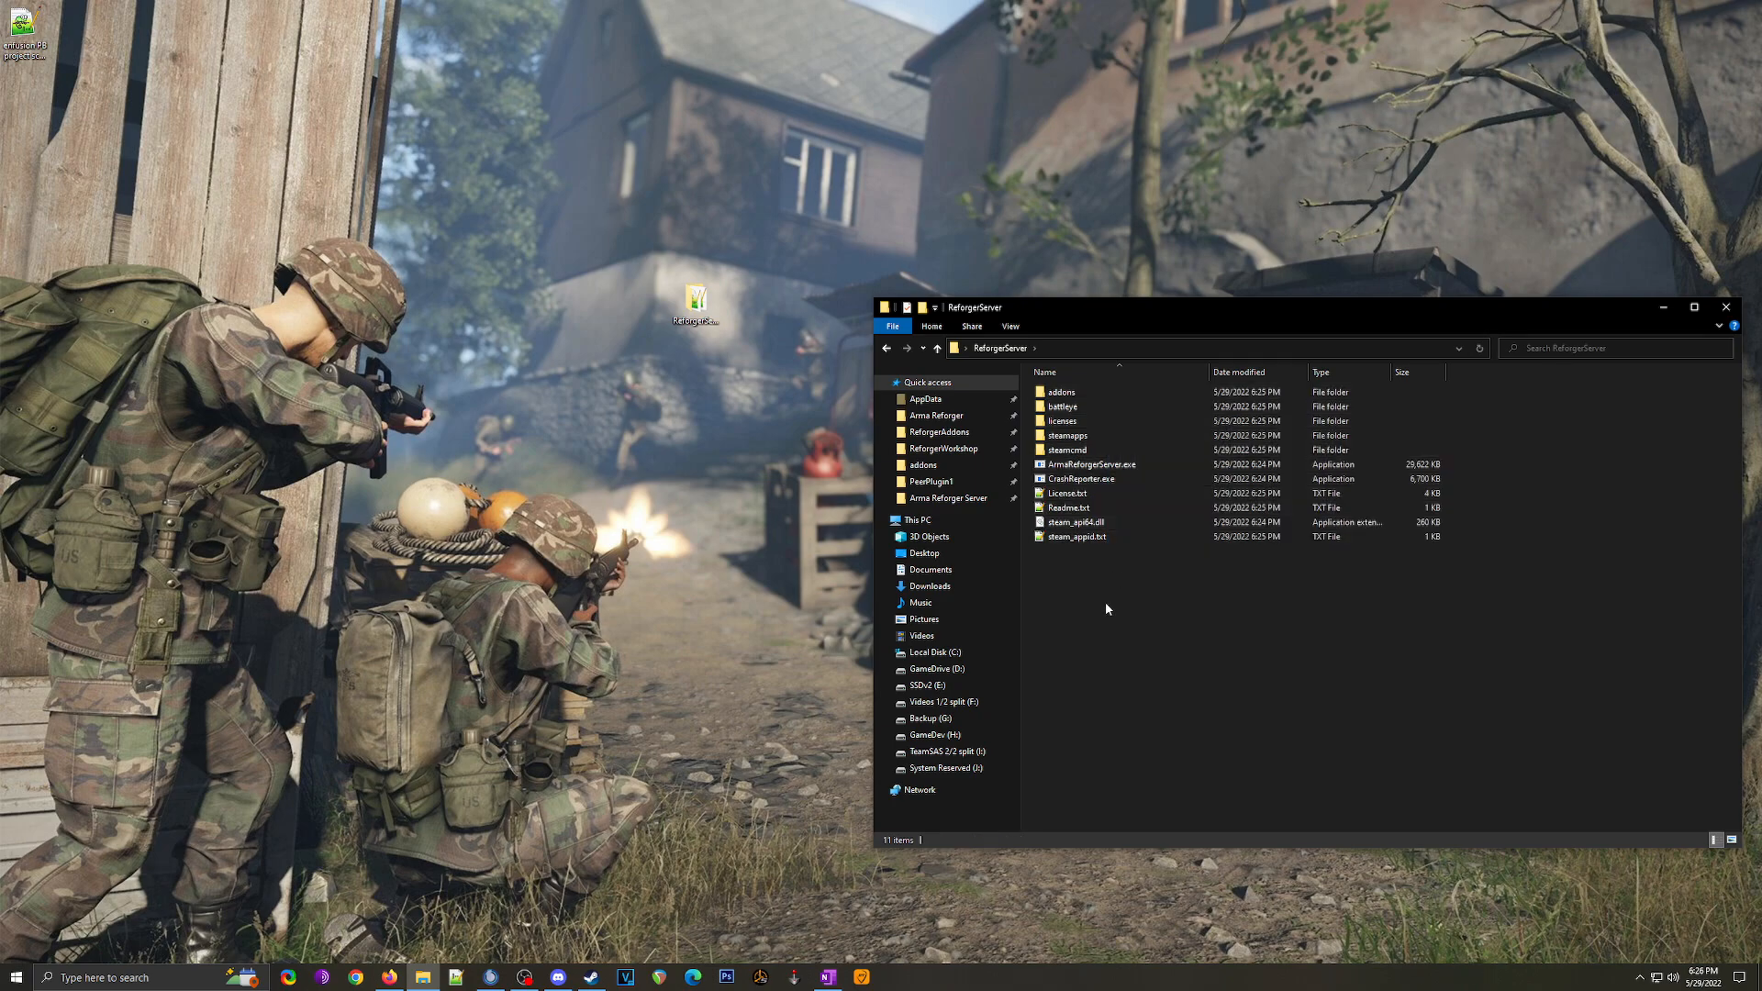
Step: Create start.bat in ReforgerServer and open it in Notepad
right_click(1051, 595)
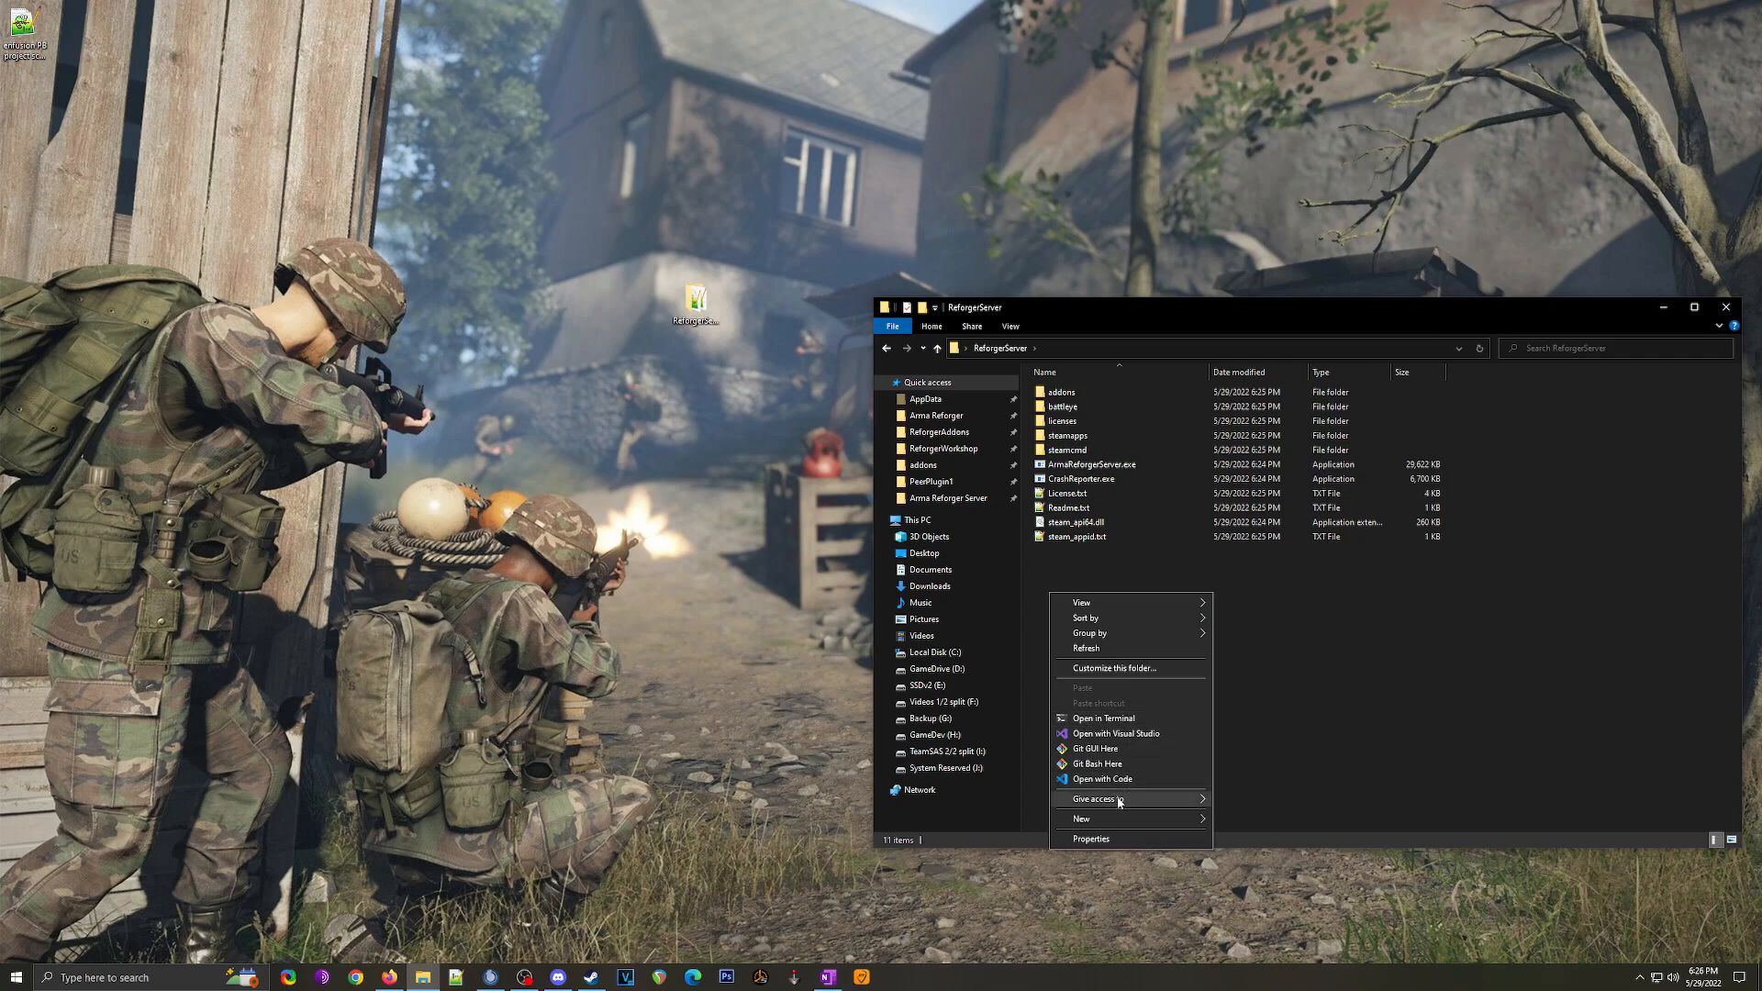
mouse_move(1116, 817)
left_click(1264, 945)
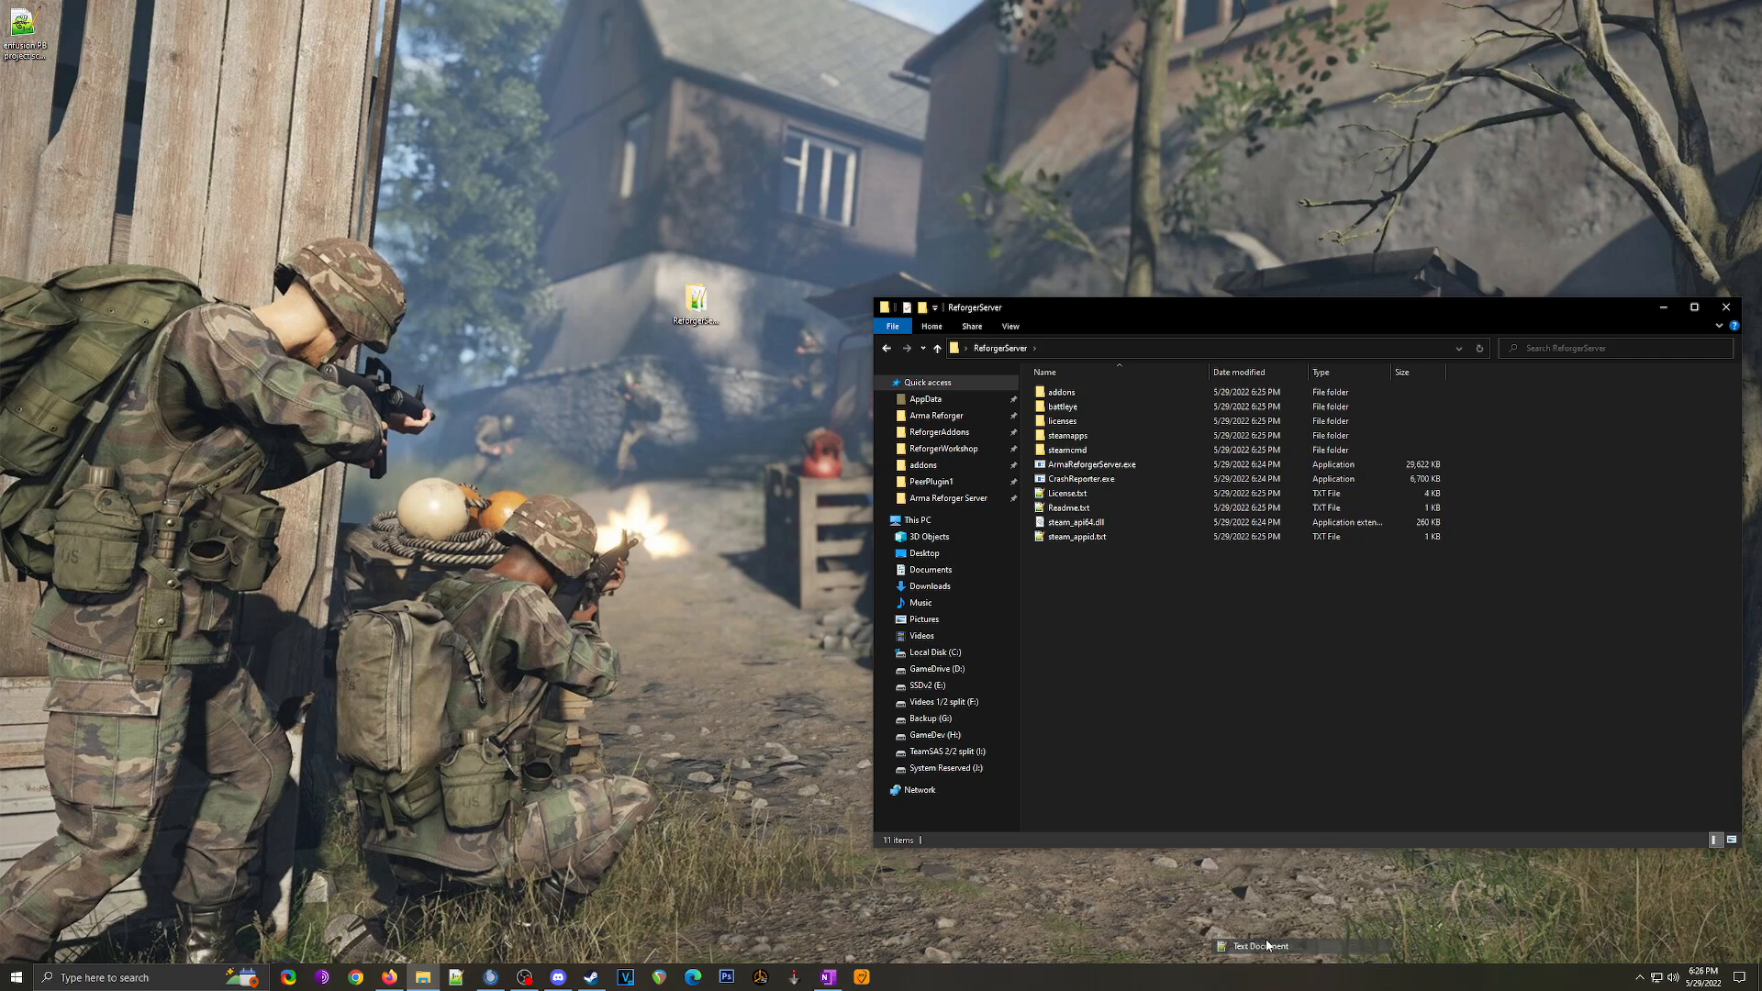
left_click_drag(1134, 508, 1041, 511)
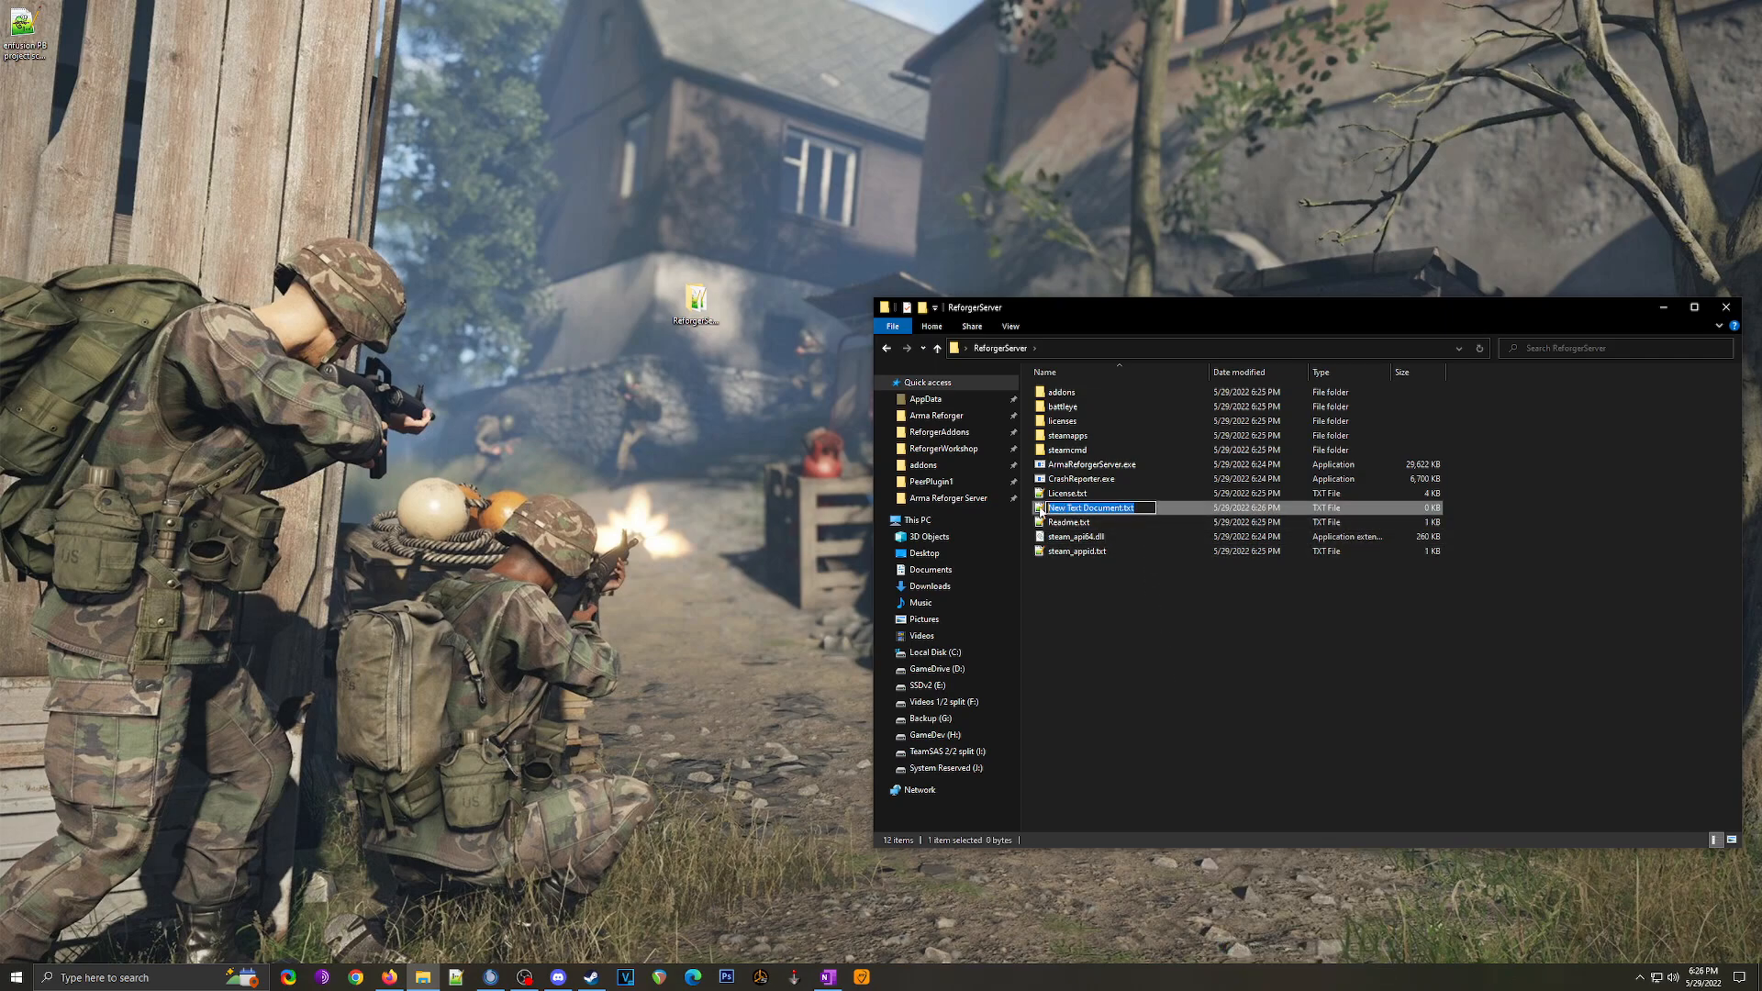
type("start.bat")
key("Return")
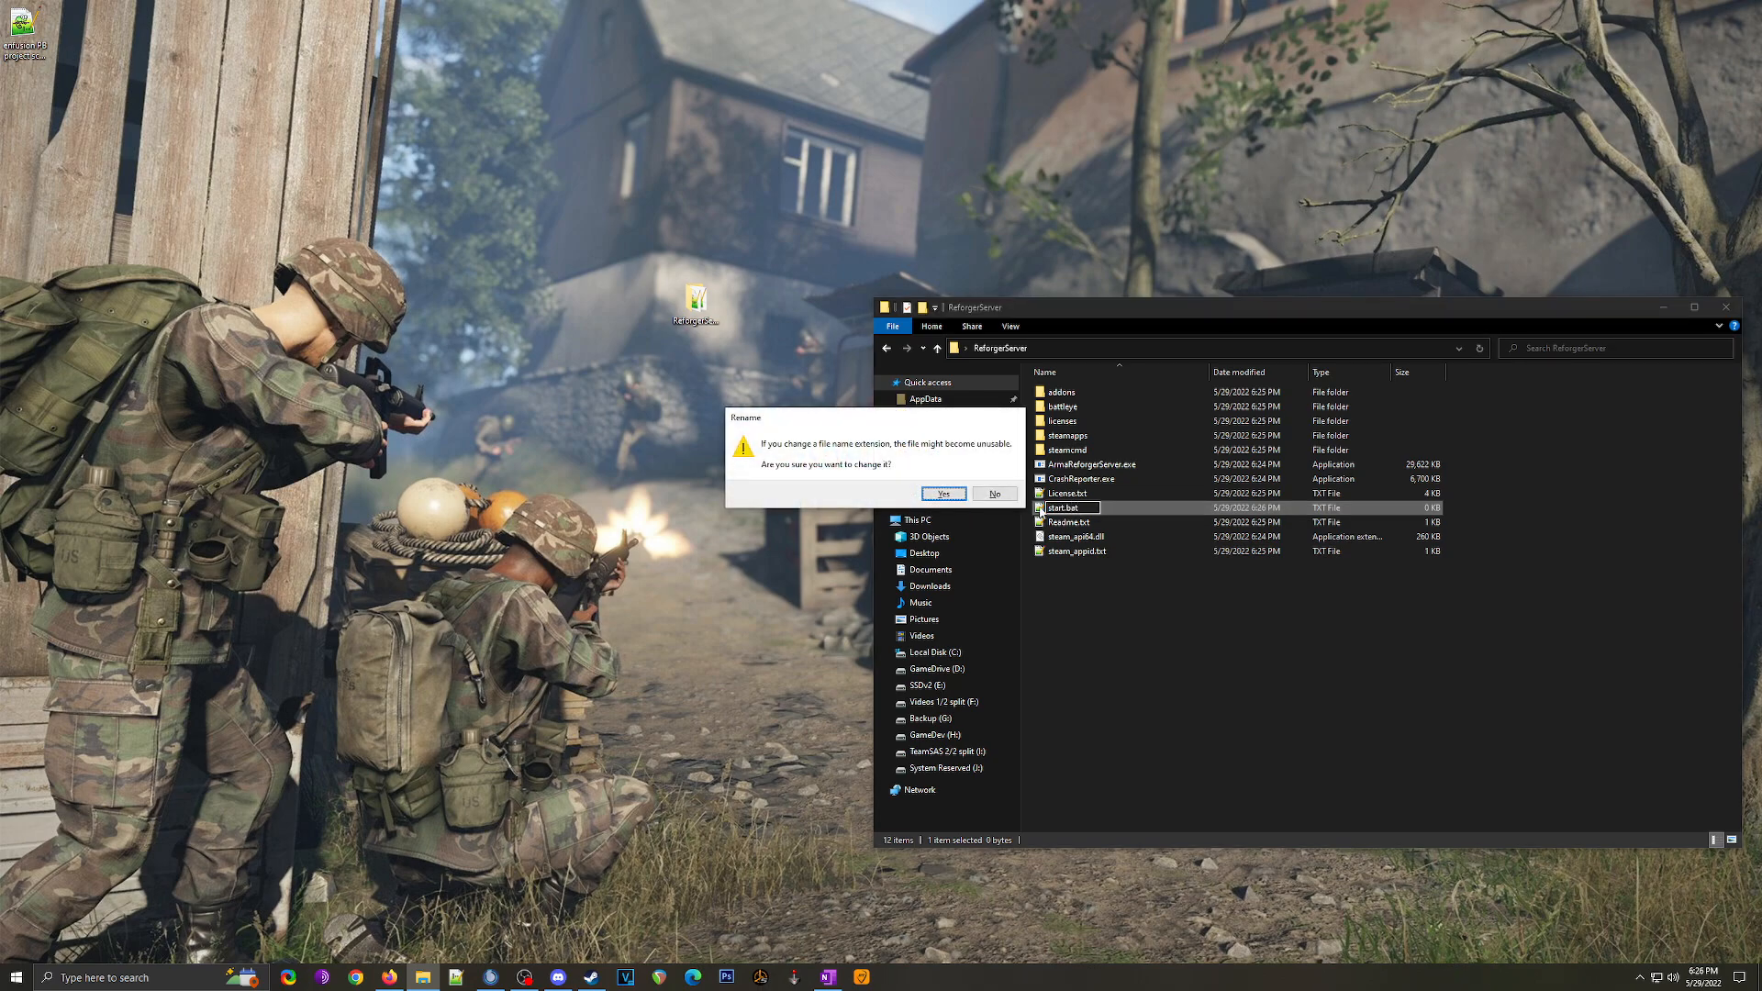
left_click(944, 495)
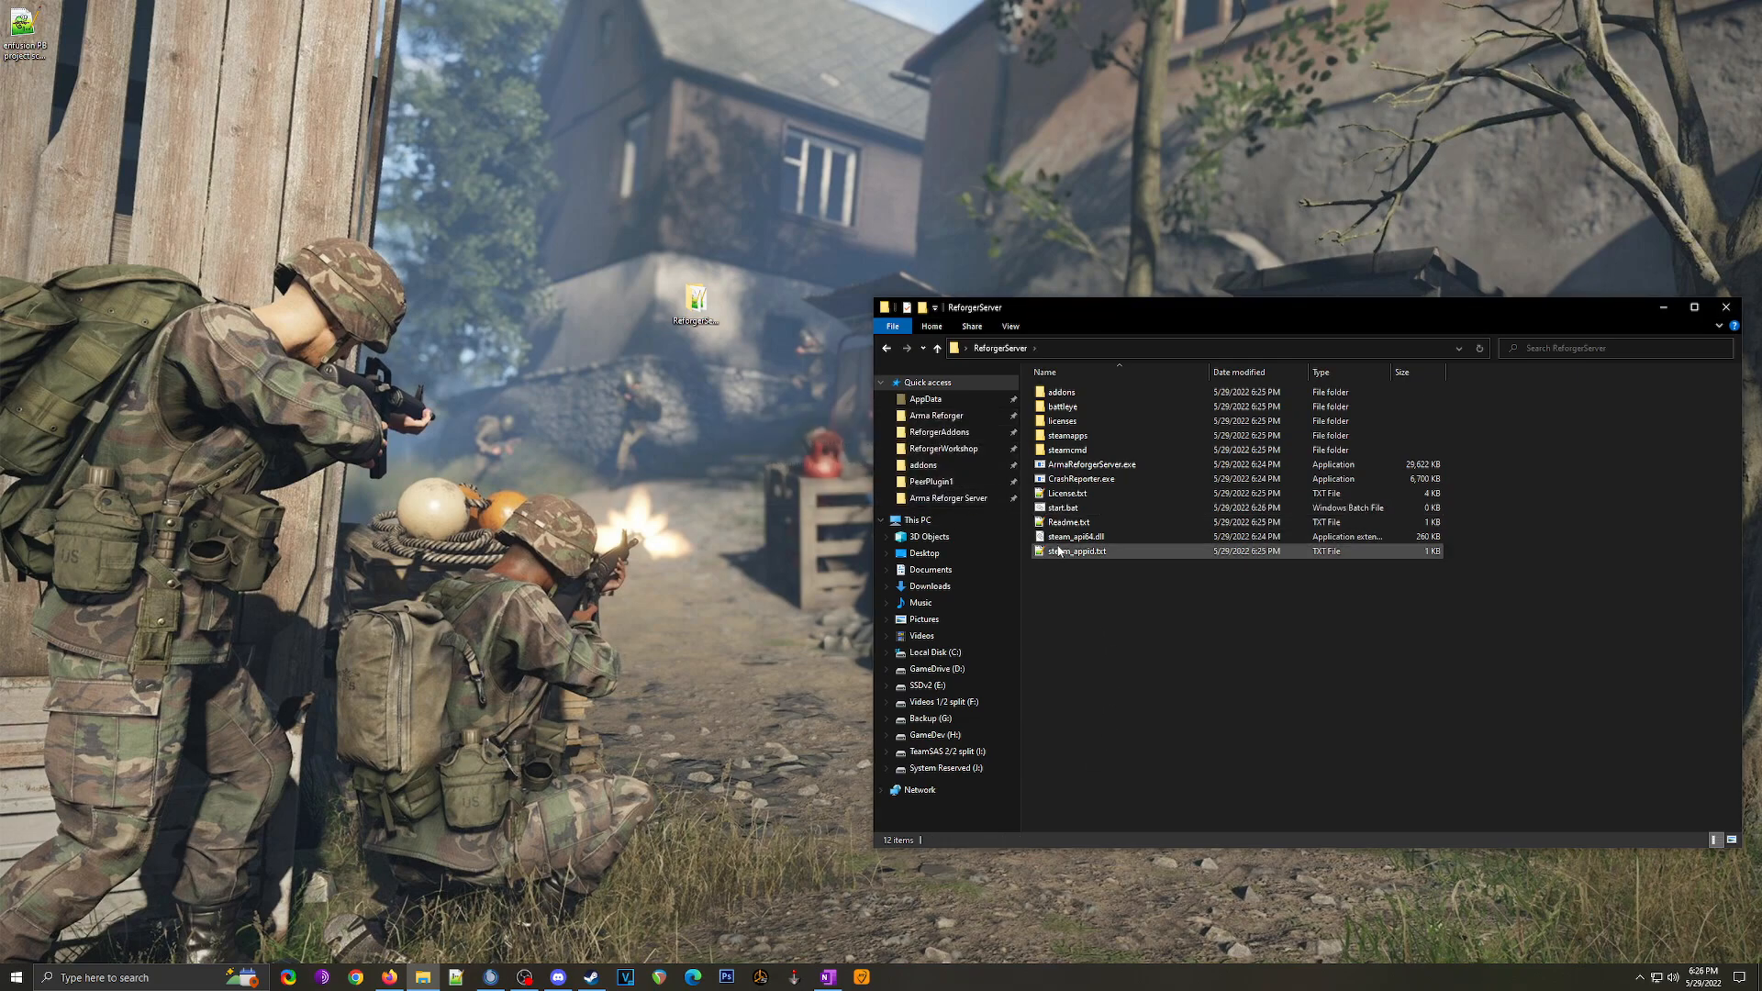
right_click(1071, 512)
left_click(1097, 535)
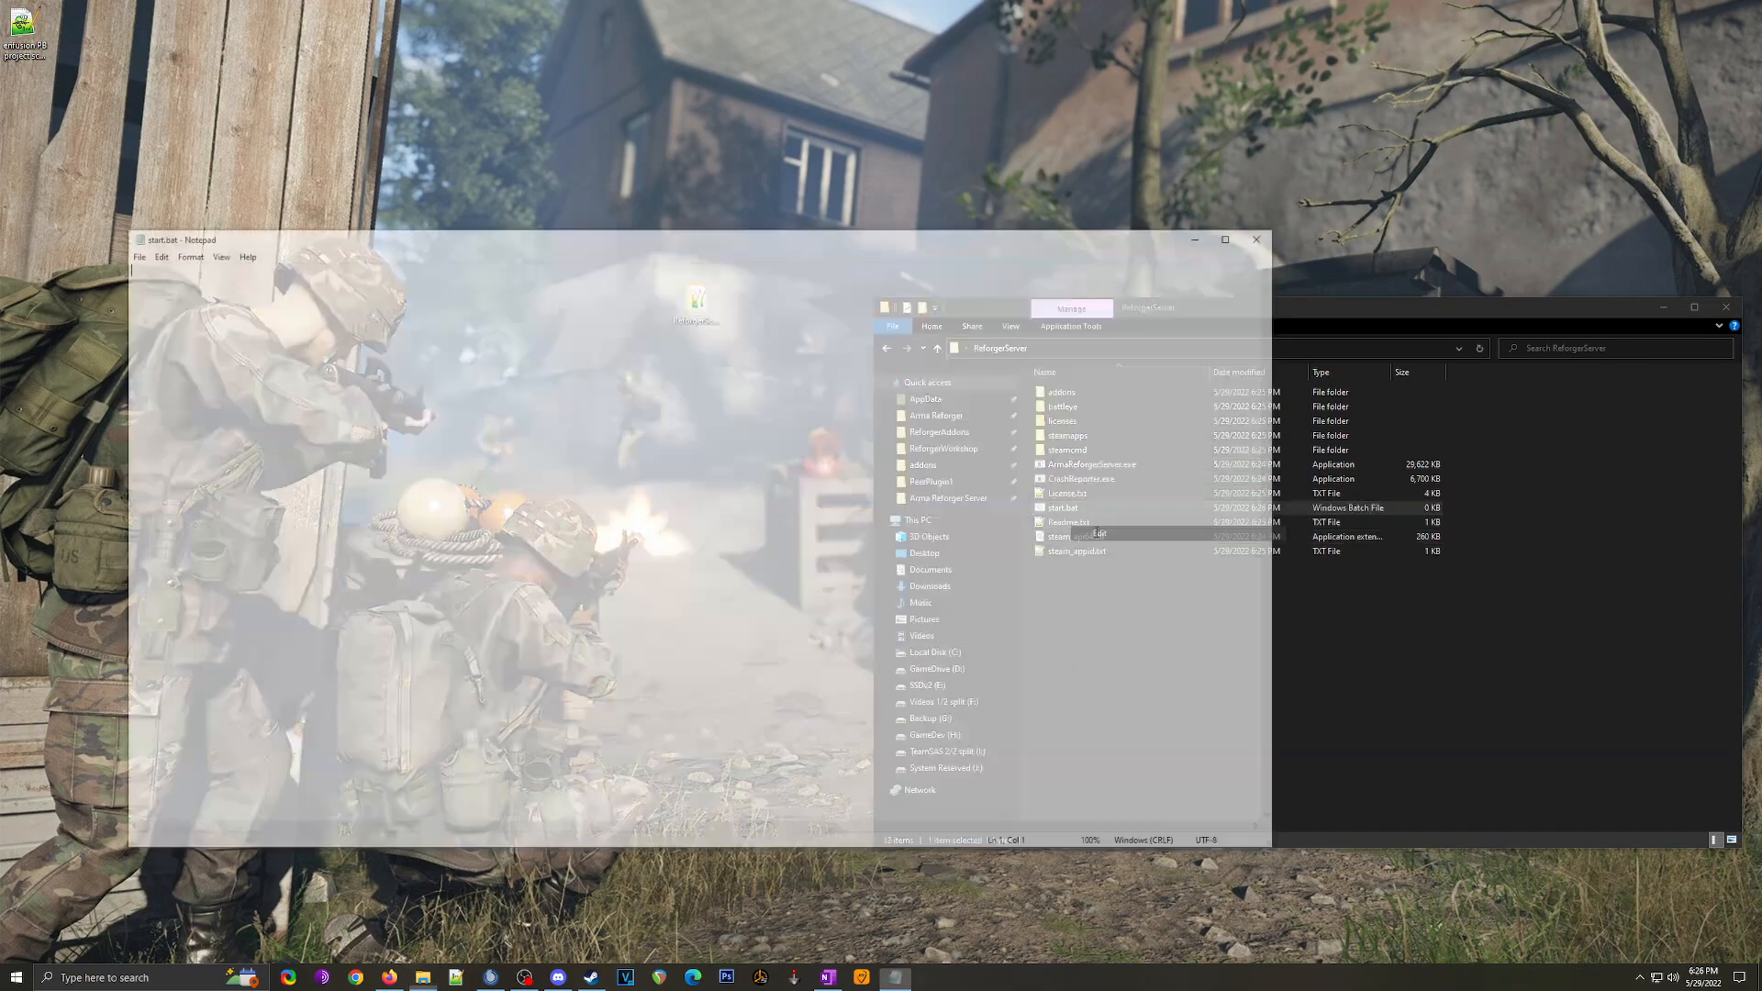
Step: Copy the cd and start /wait ArmaReforgerServer.exe lines from Pastebin into start.bat
left_click(389, 976)
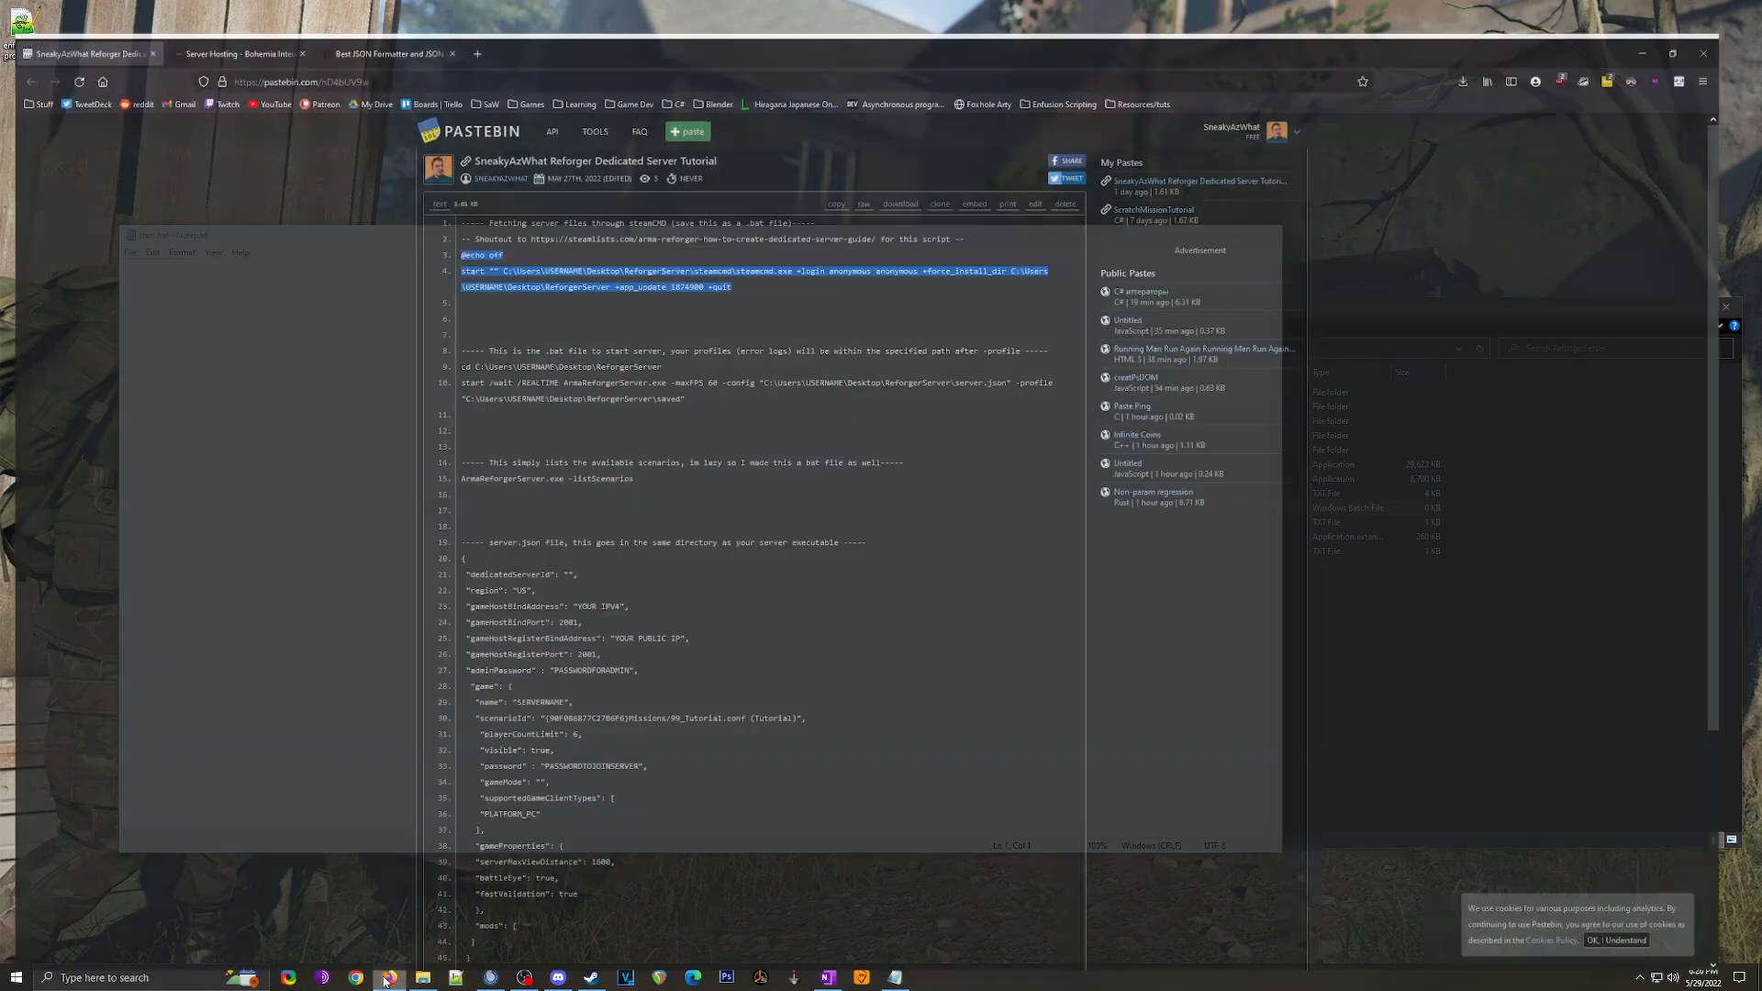
left_click(508, 352)
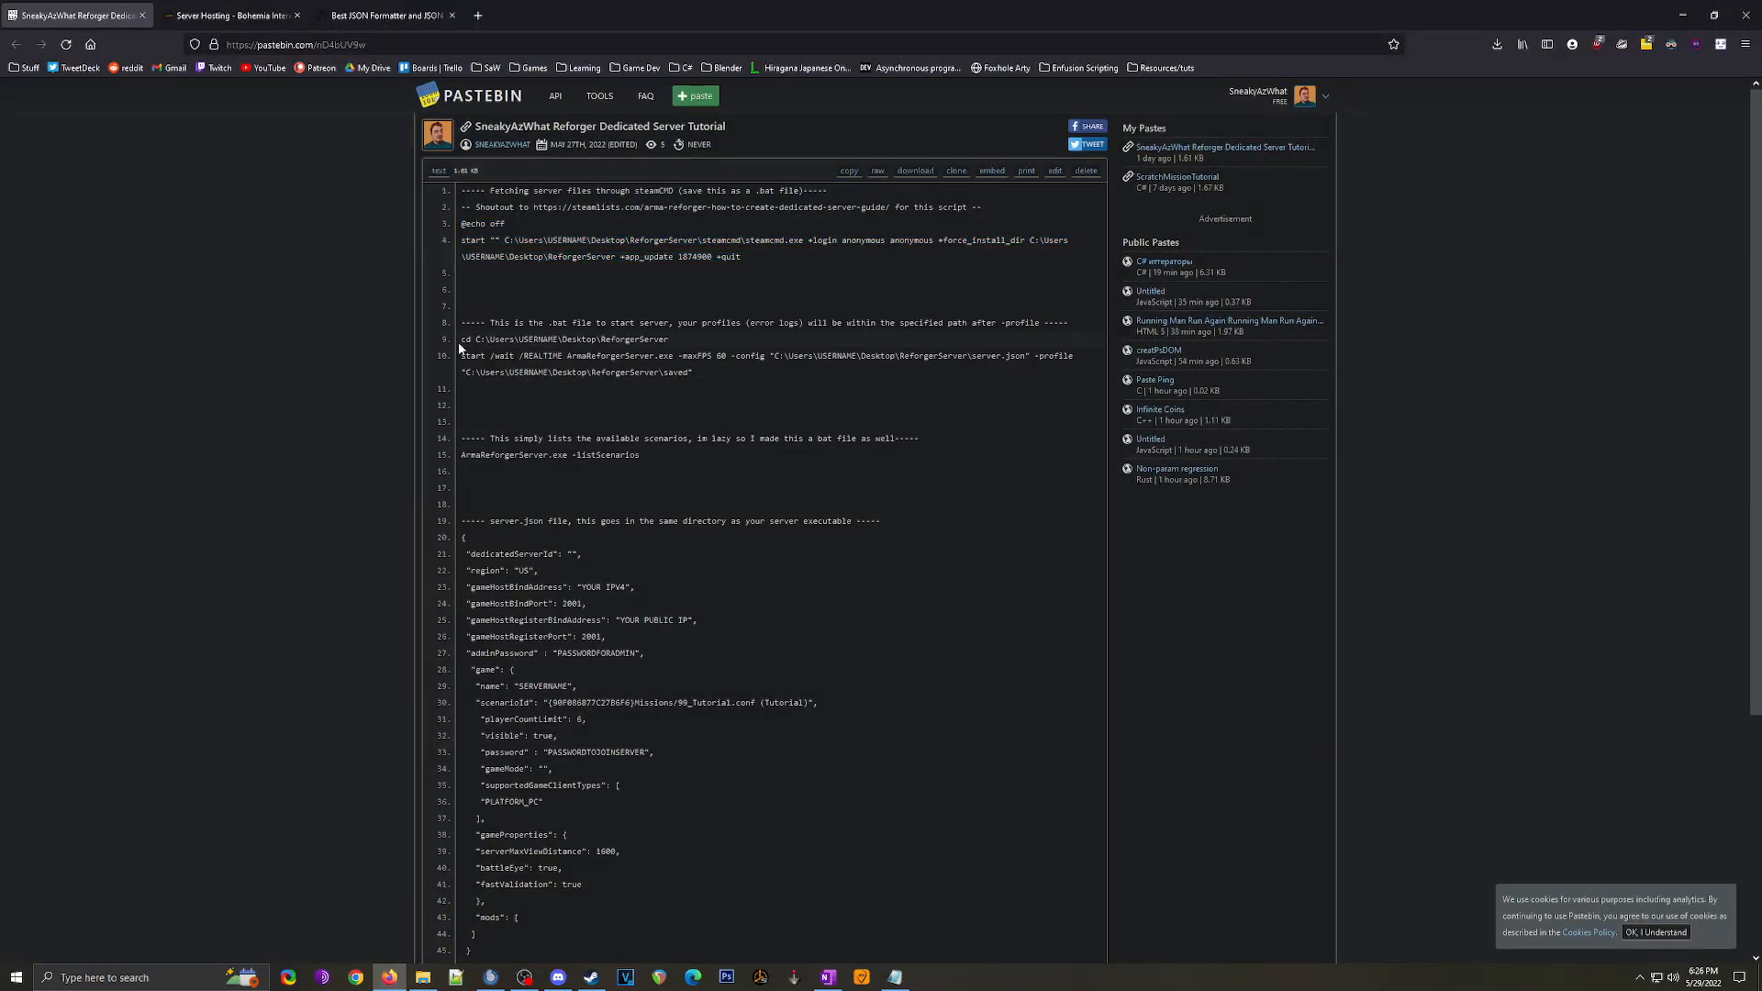
left_click_drag(461, 339, 702, 378)
key("ctrl+c")
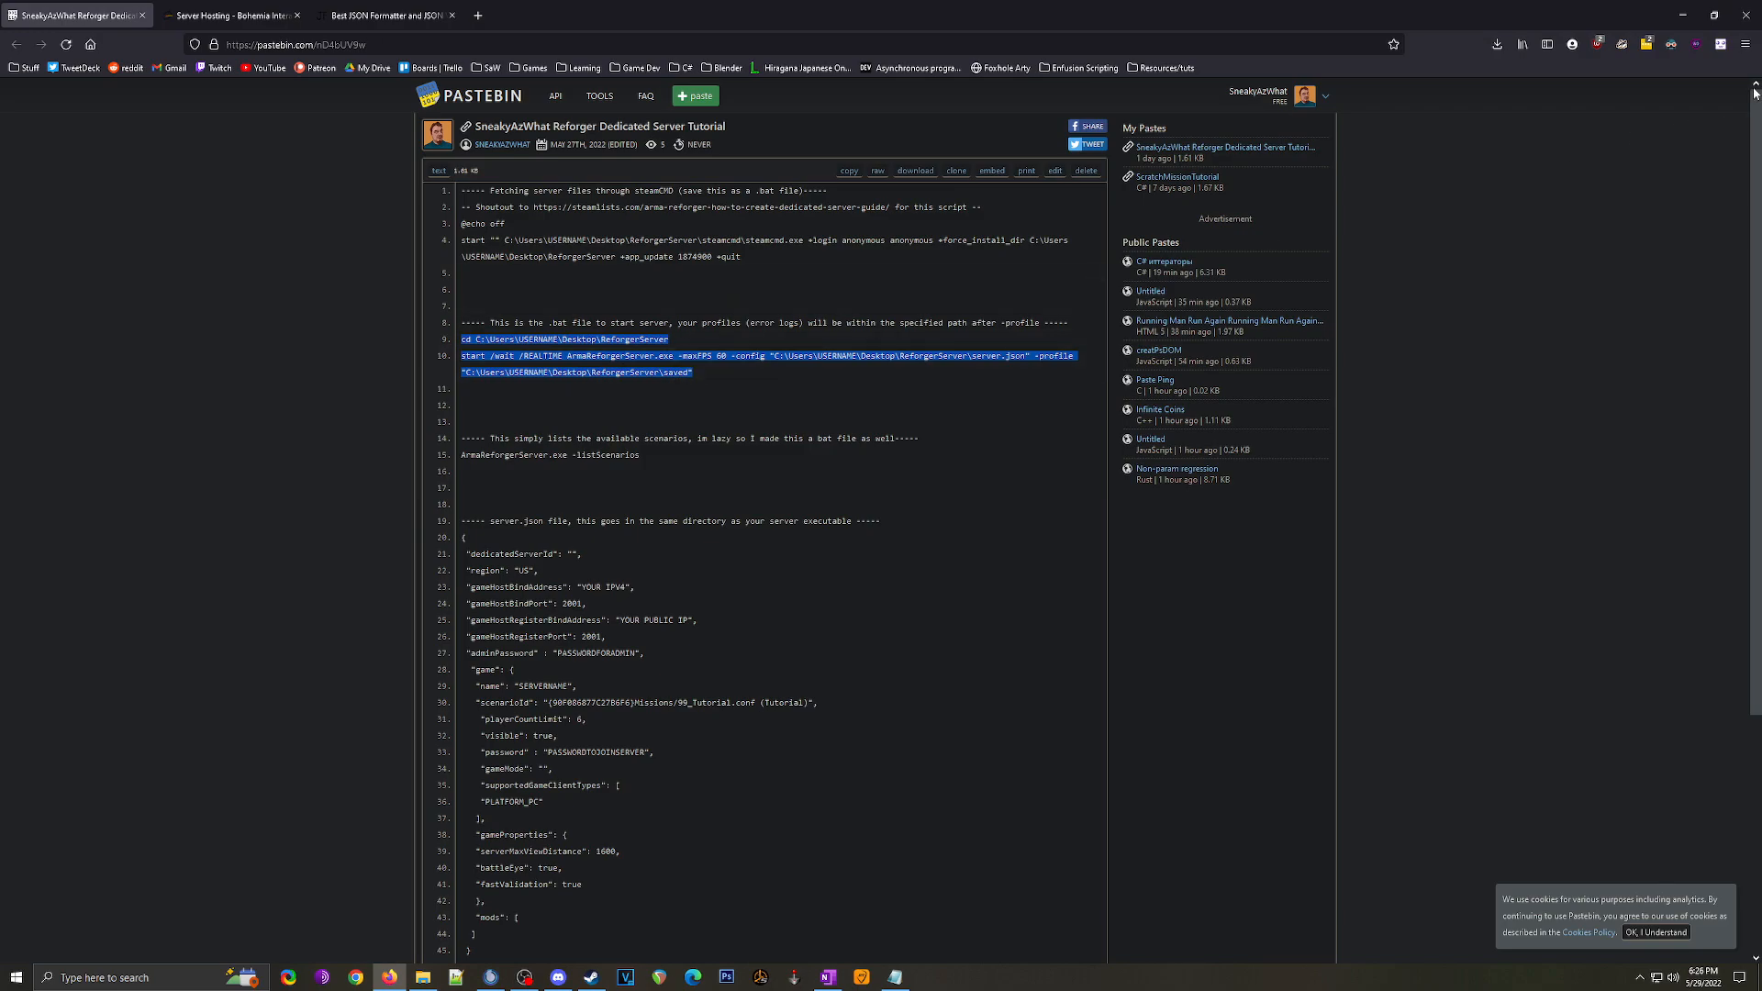
left_click(1676, 25)
key("ctrl+v")
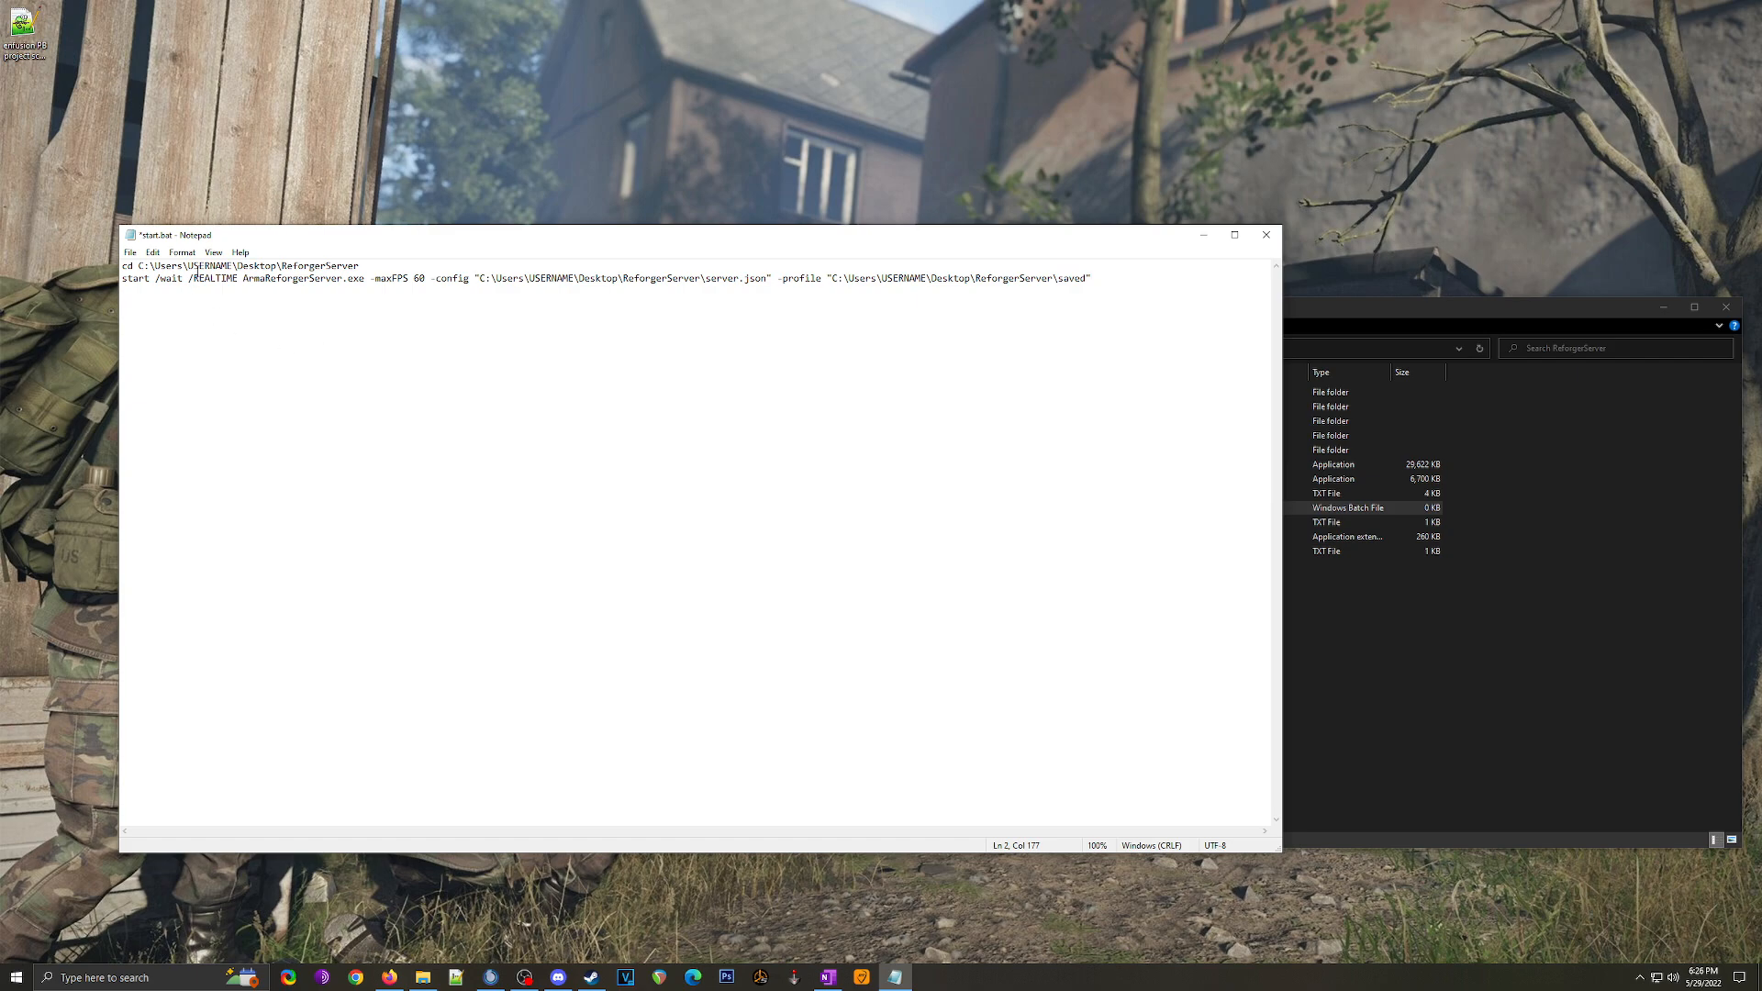
Step: Replace the USERNAME placeholders on lines 1 and 2 of start.bat with the real user folder name
left_click_drag(233, 266, 188, 266)
type("Kal")
left_click_drag(253, 266, 340, 267)
left_click(277, 278)
double_click(551, 278)
type("Kal")
double_click(876, 278)
type("Kal")
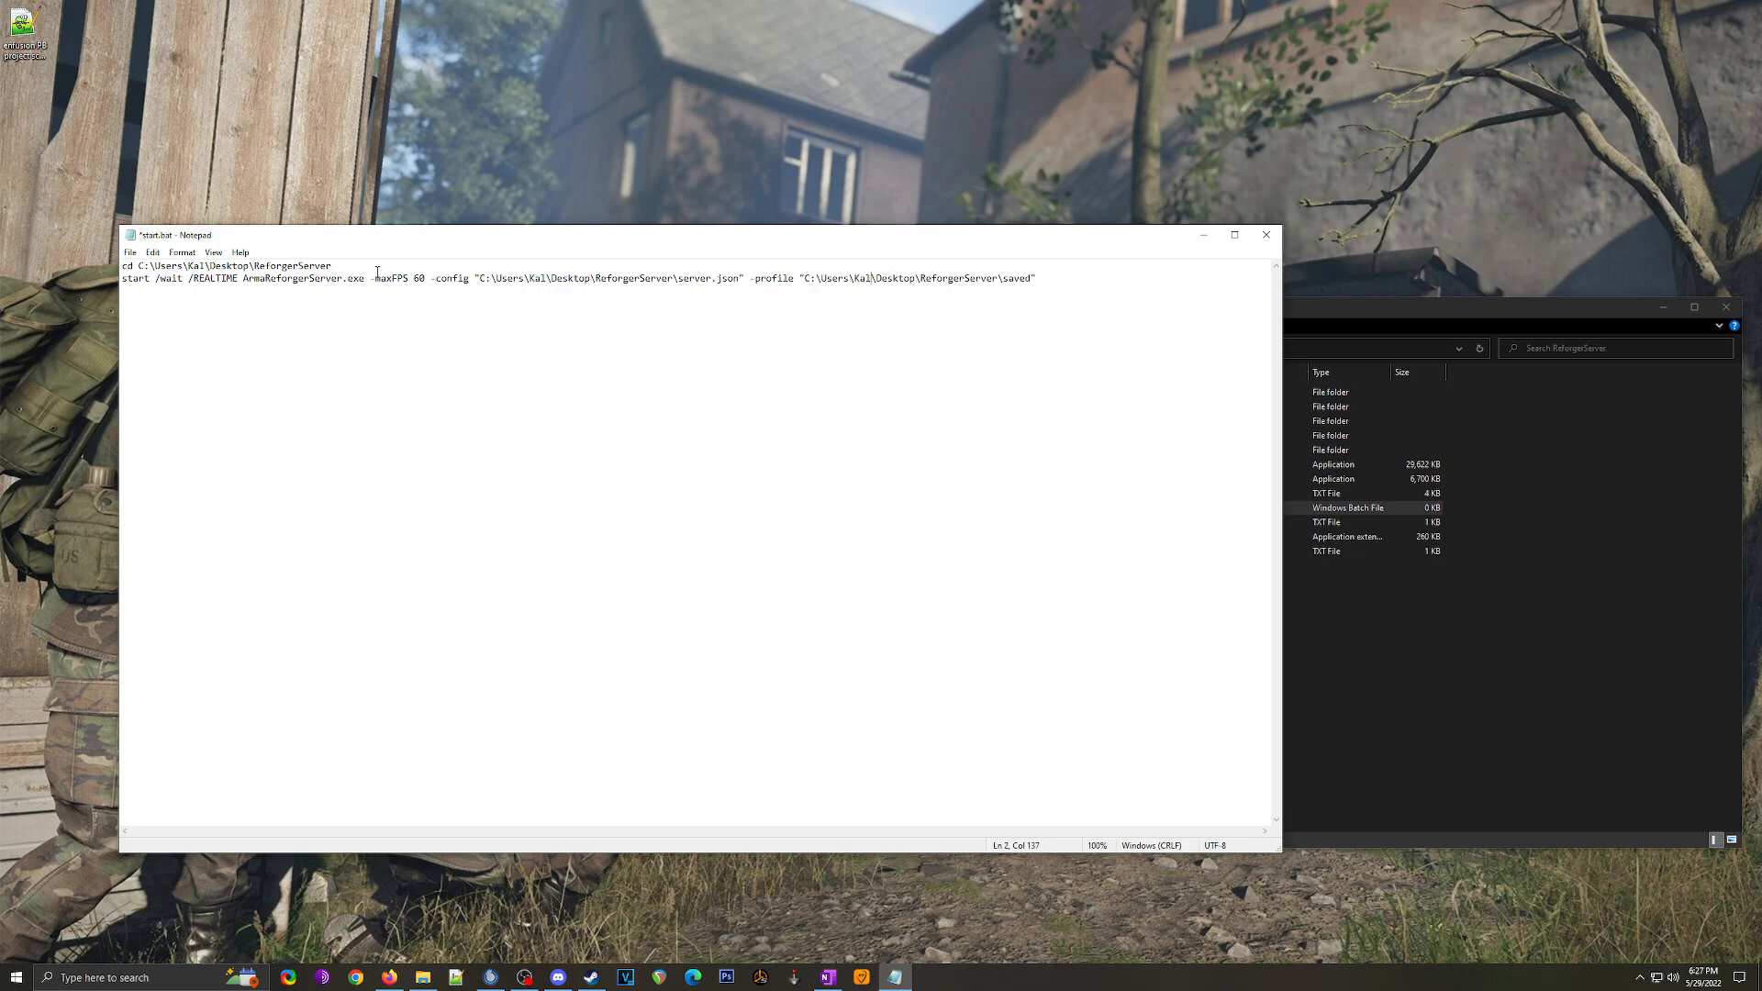
Step: Verify the -maxFPS 60 and -config server.json arguments against the ReforgerServer folder
left_click_drag(370, 279, 423, 282)
left_click_drag(447, 280, 653, 280)
key("shift+Up")
left_click(595, 280)
left_click_drag(493, 279, 680, 285)
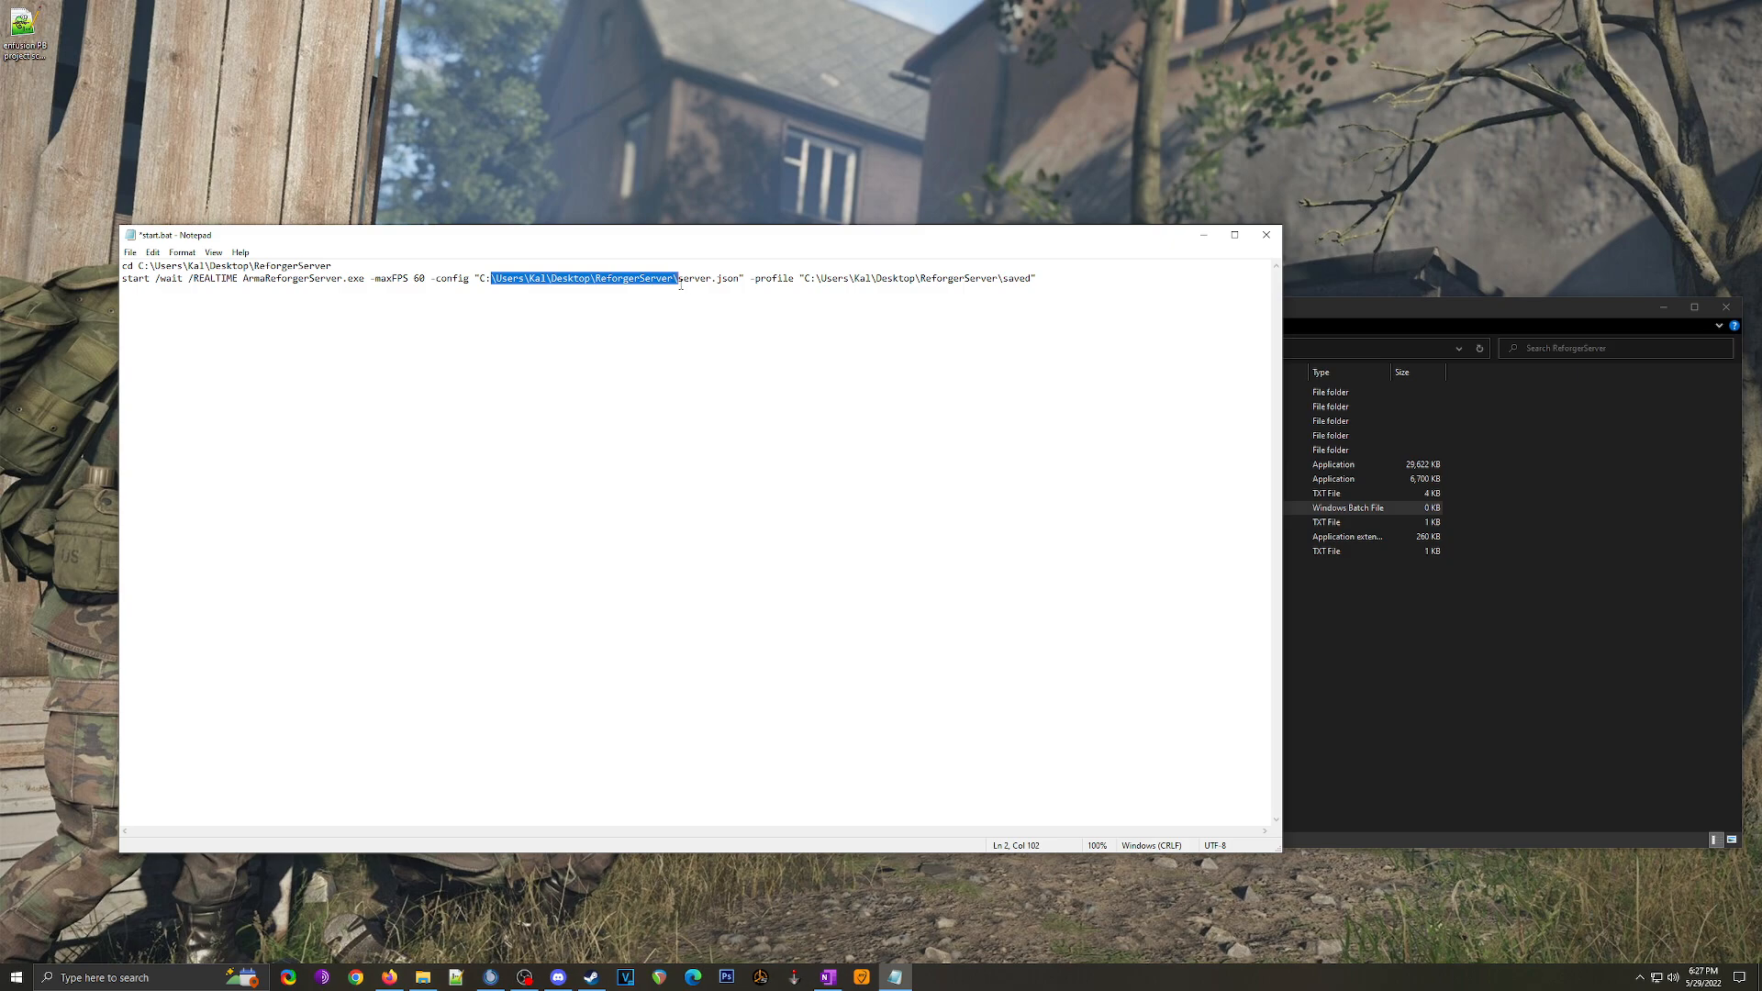
left_click(1349, 615)
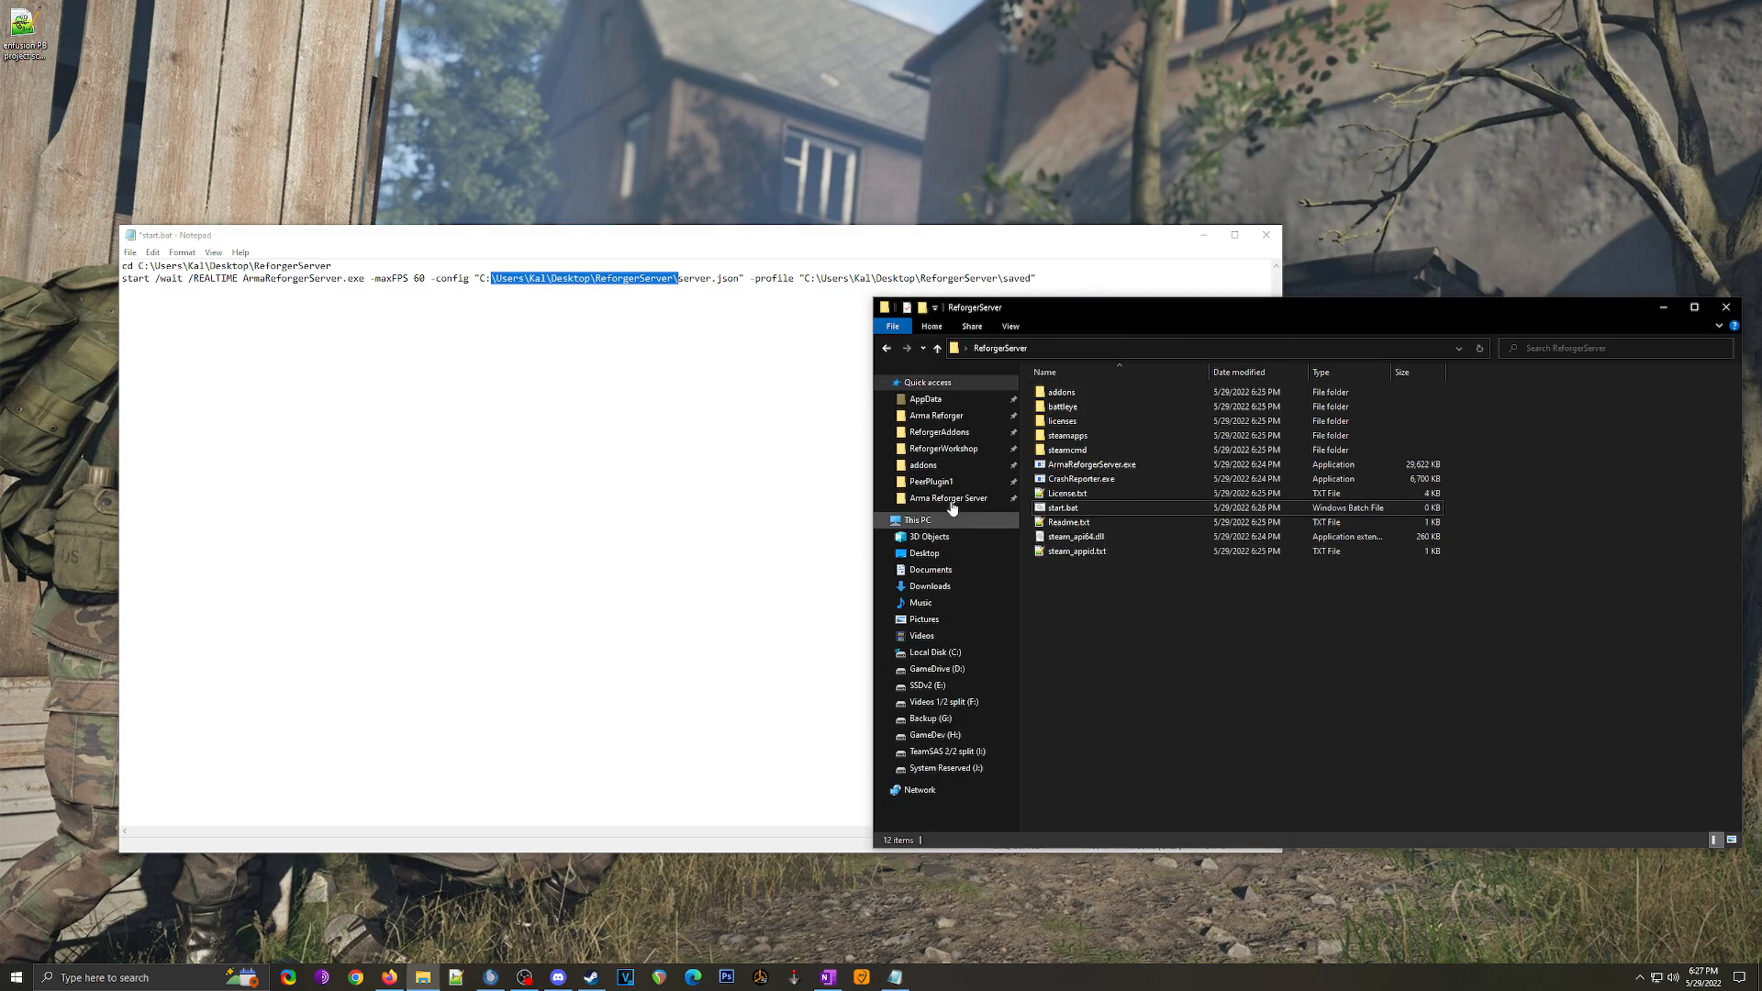
left_click_drag(676, 282, 740, 283)
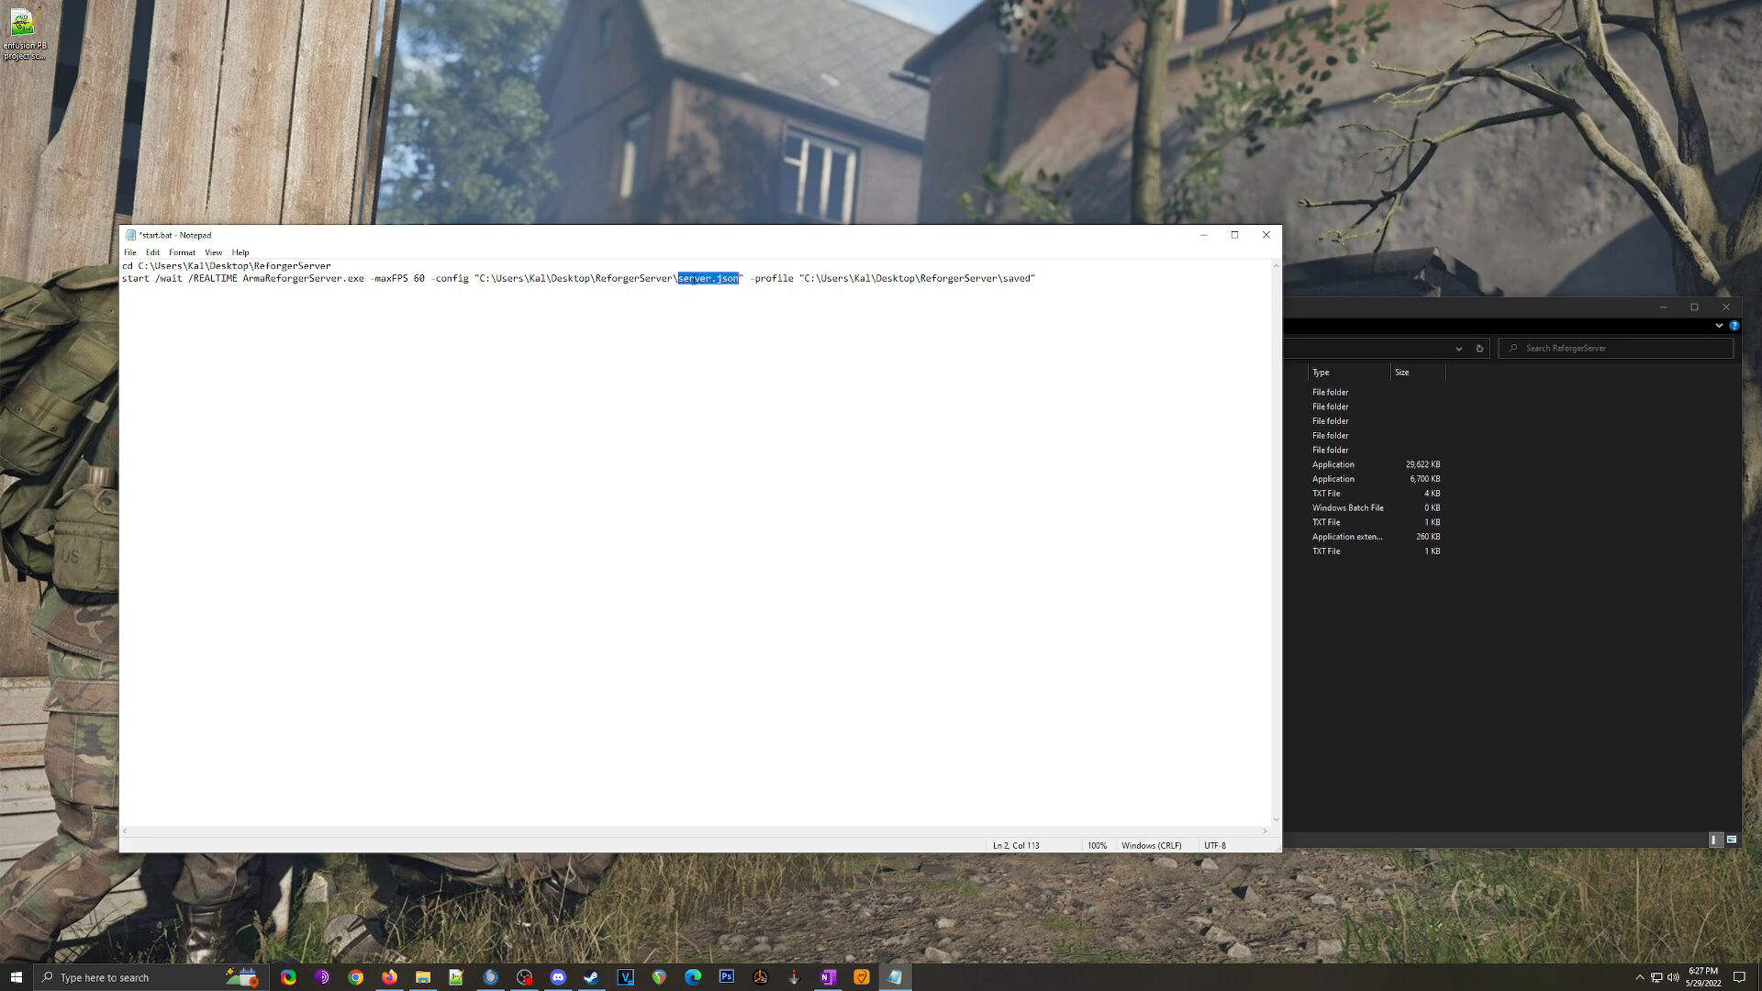
left_click(690, 281)
left_click_drag(652, 278, 729, 281)
left_click(572, 282)
left_click(729, 280)
Step: Check the -profile saved path, then save start.bat and close Notepad
left_click_drag(753, 278, 1035, 282)
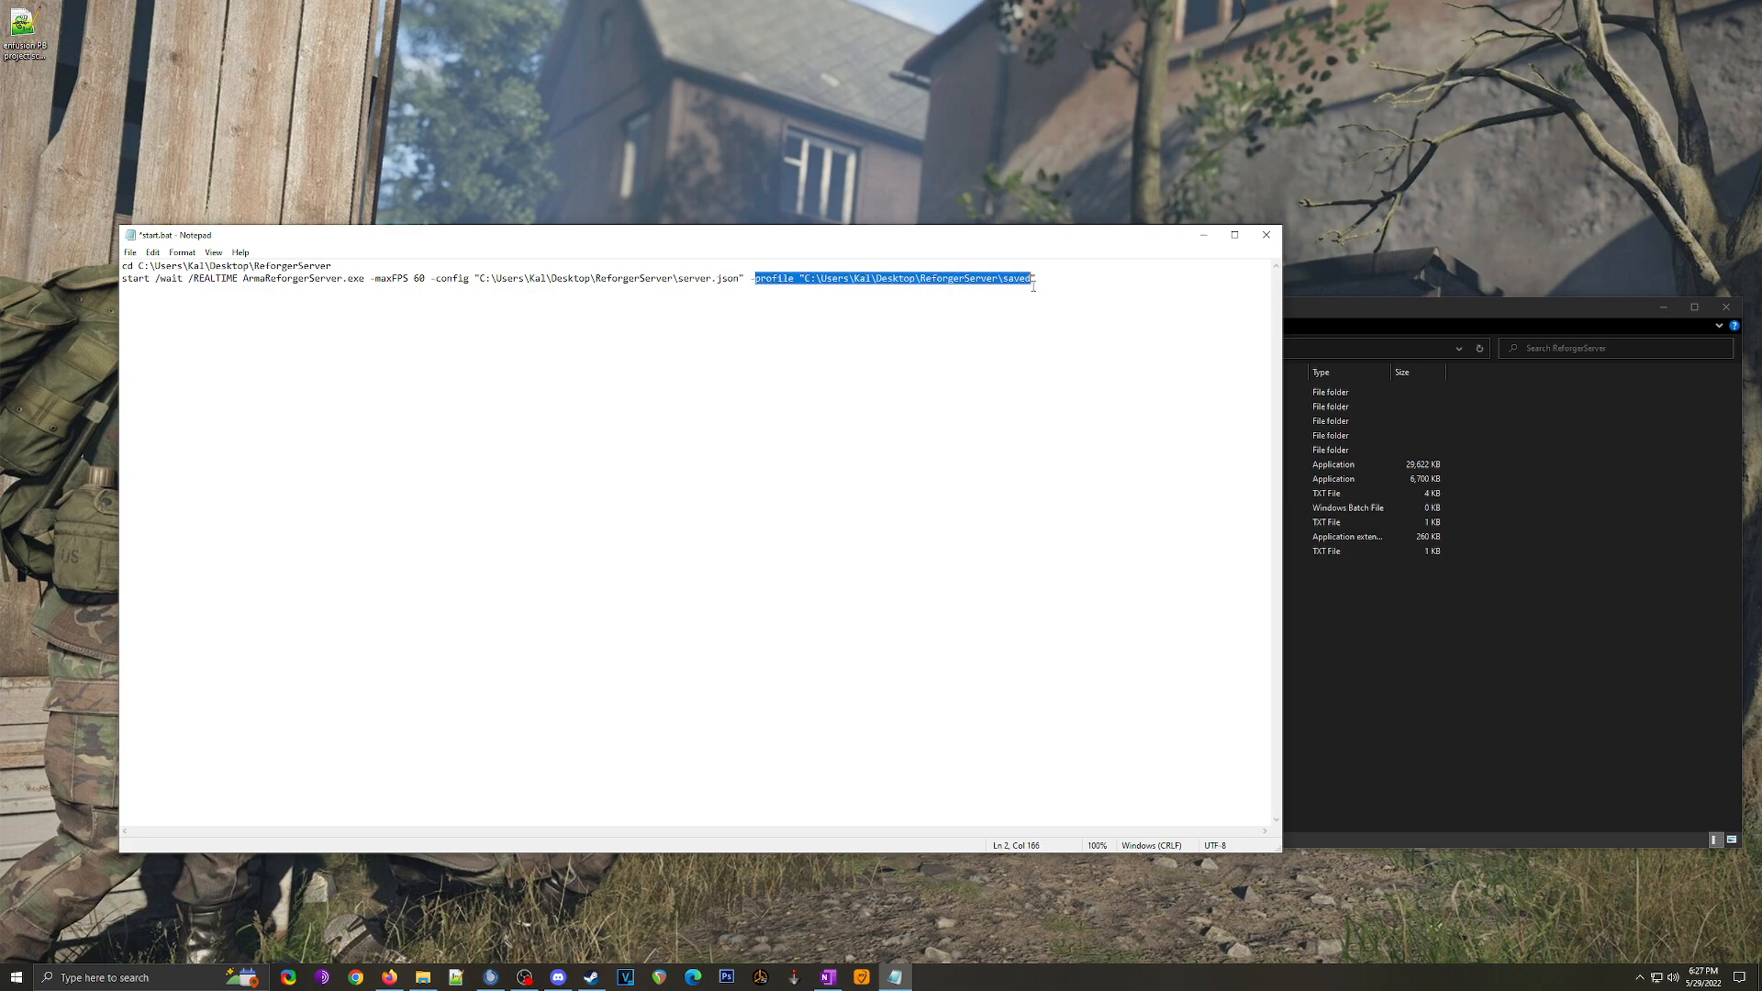
left_click(972, 279)
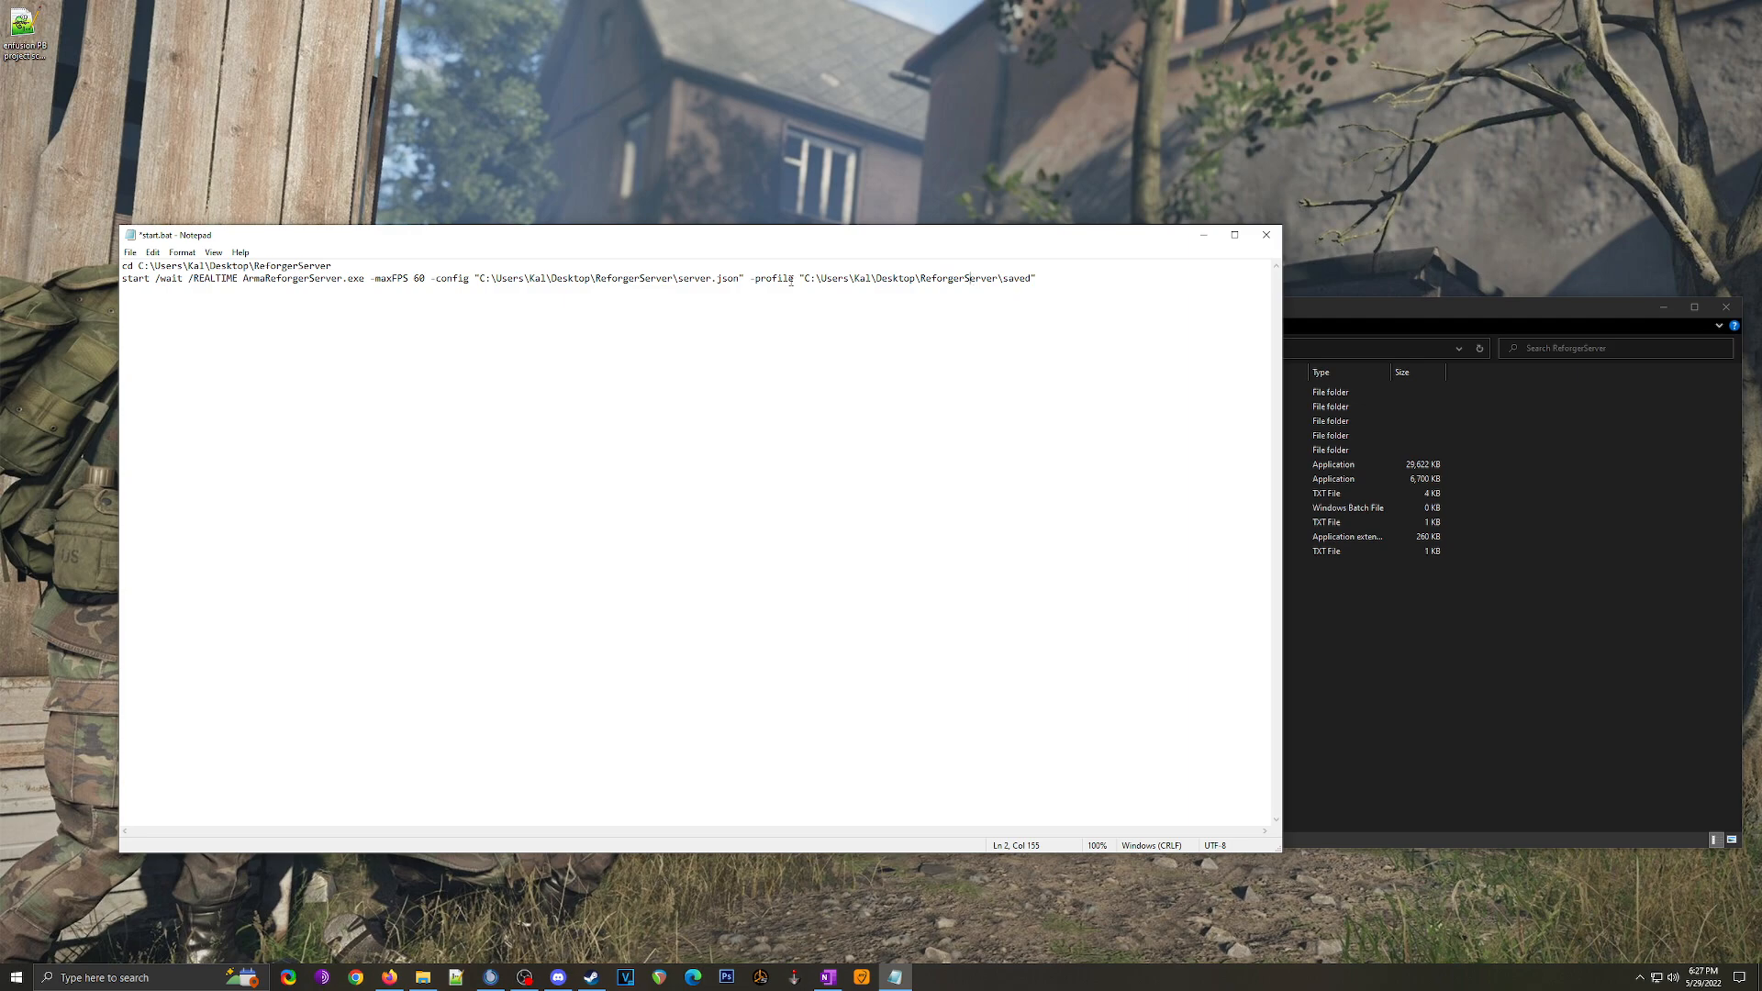
left_click_drag(935, 281, 1033, 281)
left_click(1033, 282)
key("ctrl+s")
left_click(1267, 235)
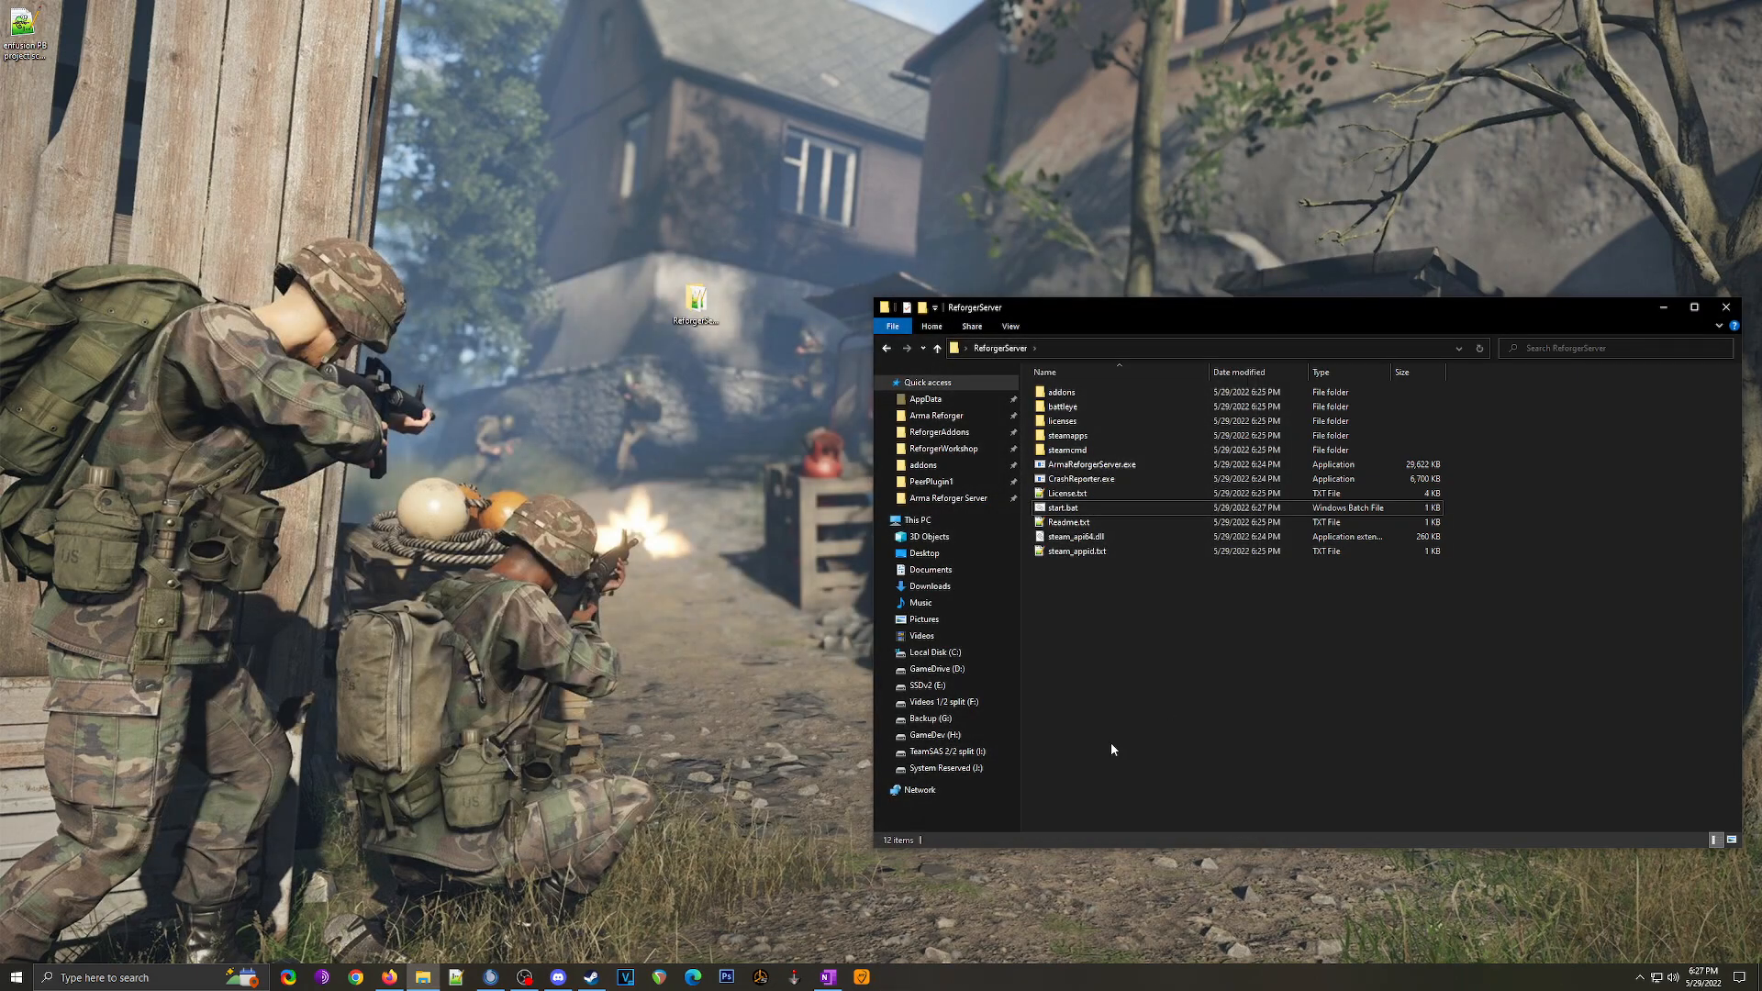
Step: Create a new file named listscenarios.bat in the ReforgerServer folder
right_click(1072, 611)
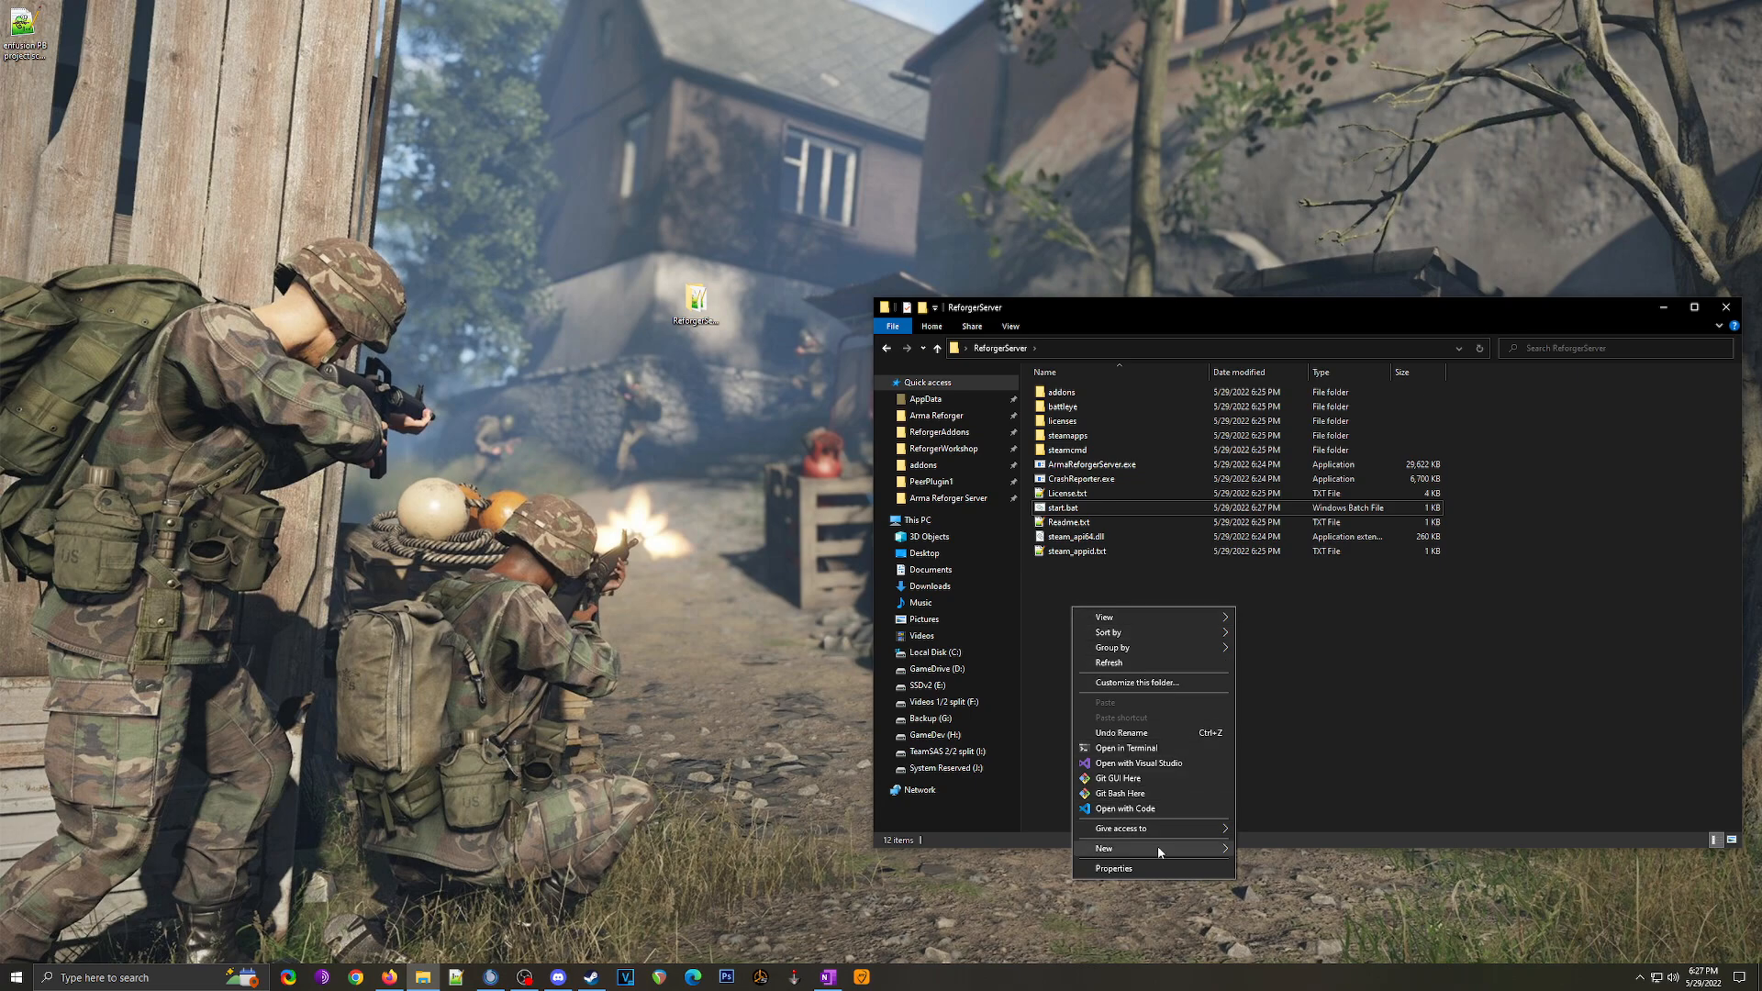
mouse_move(1200, 855)
left_click(1283, 831)
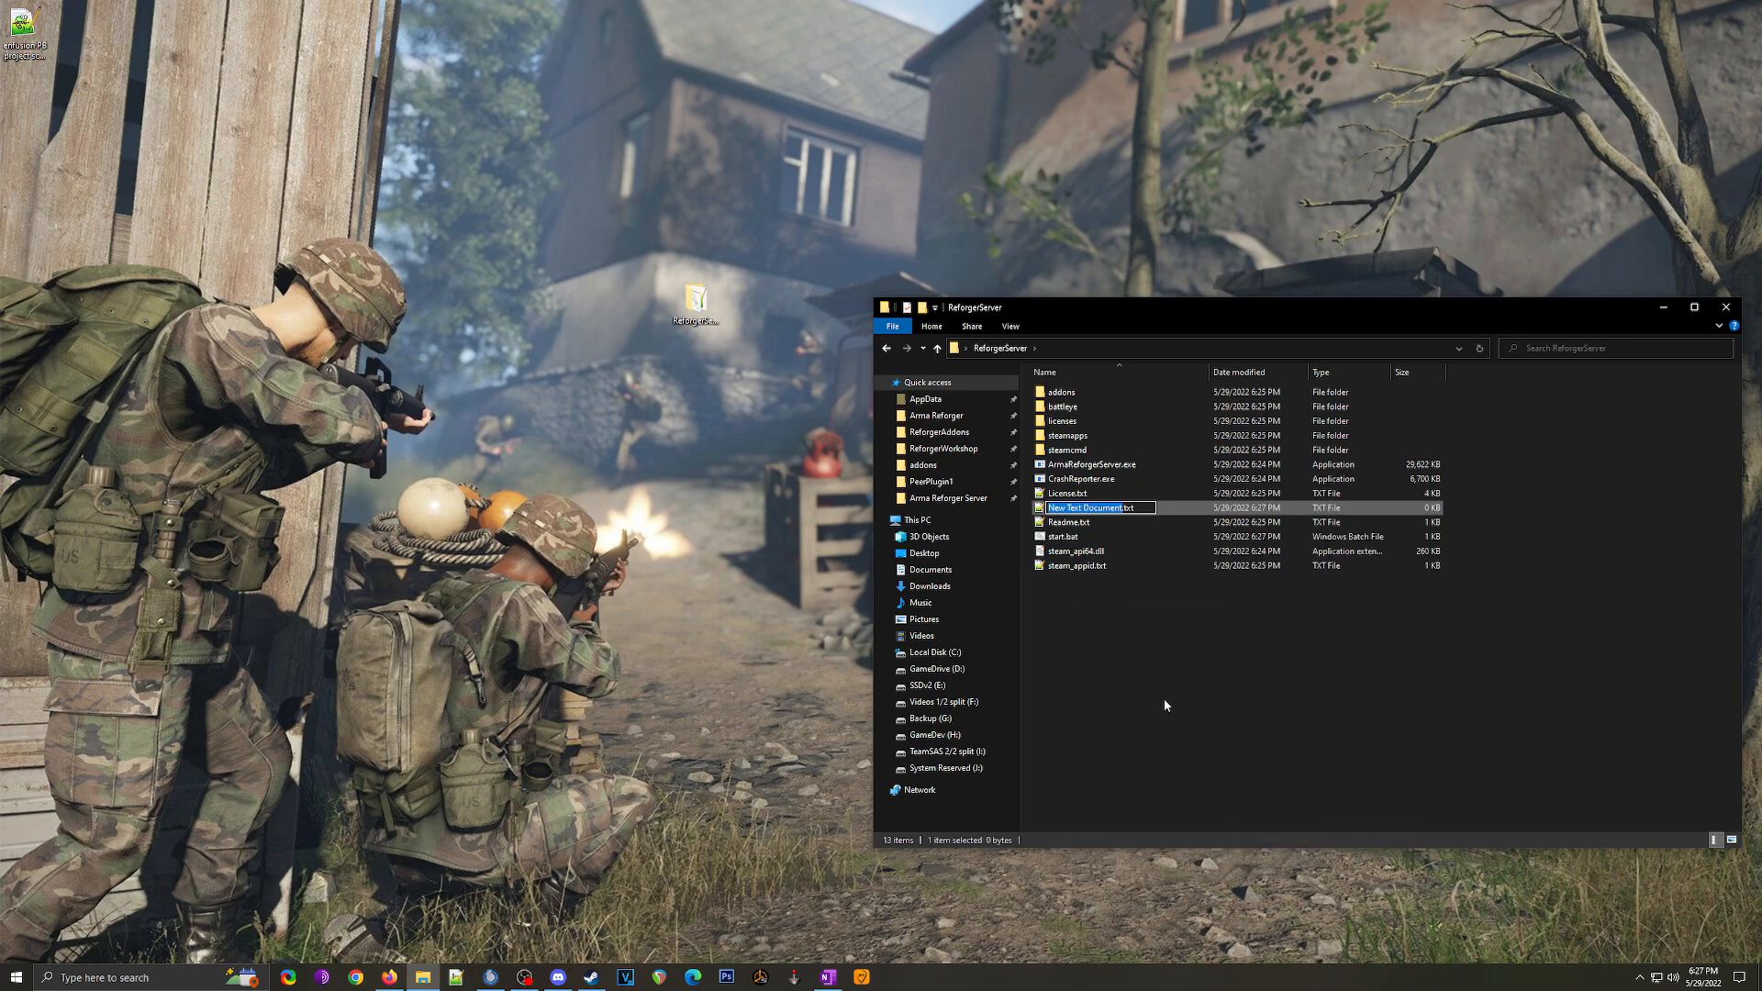
key("End")
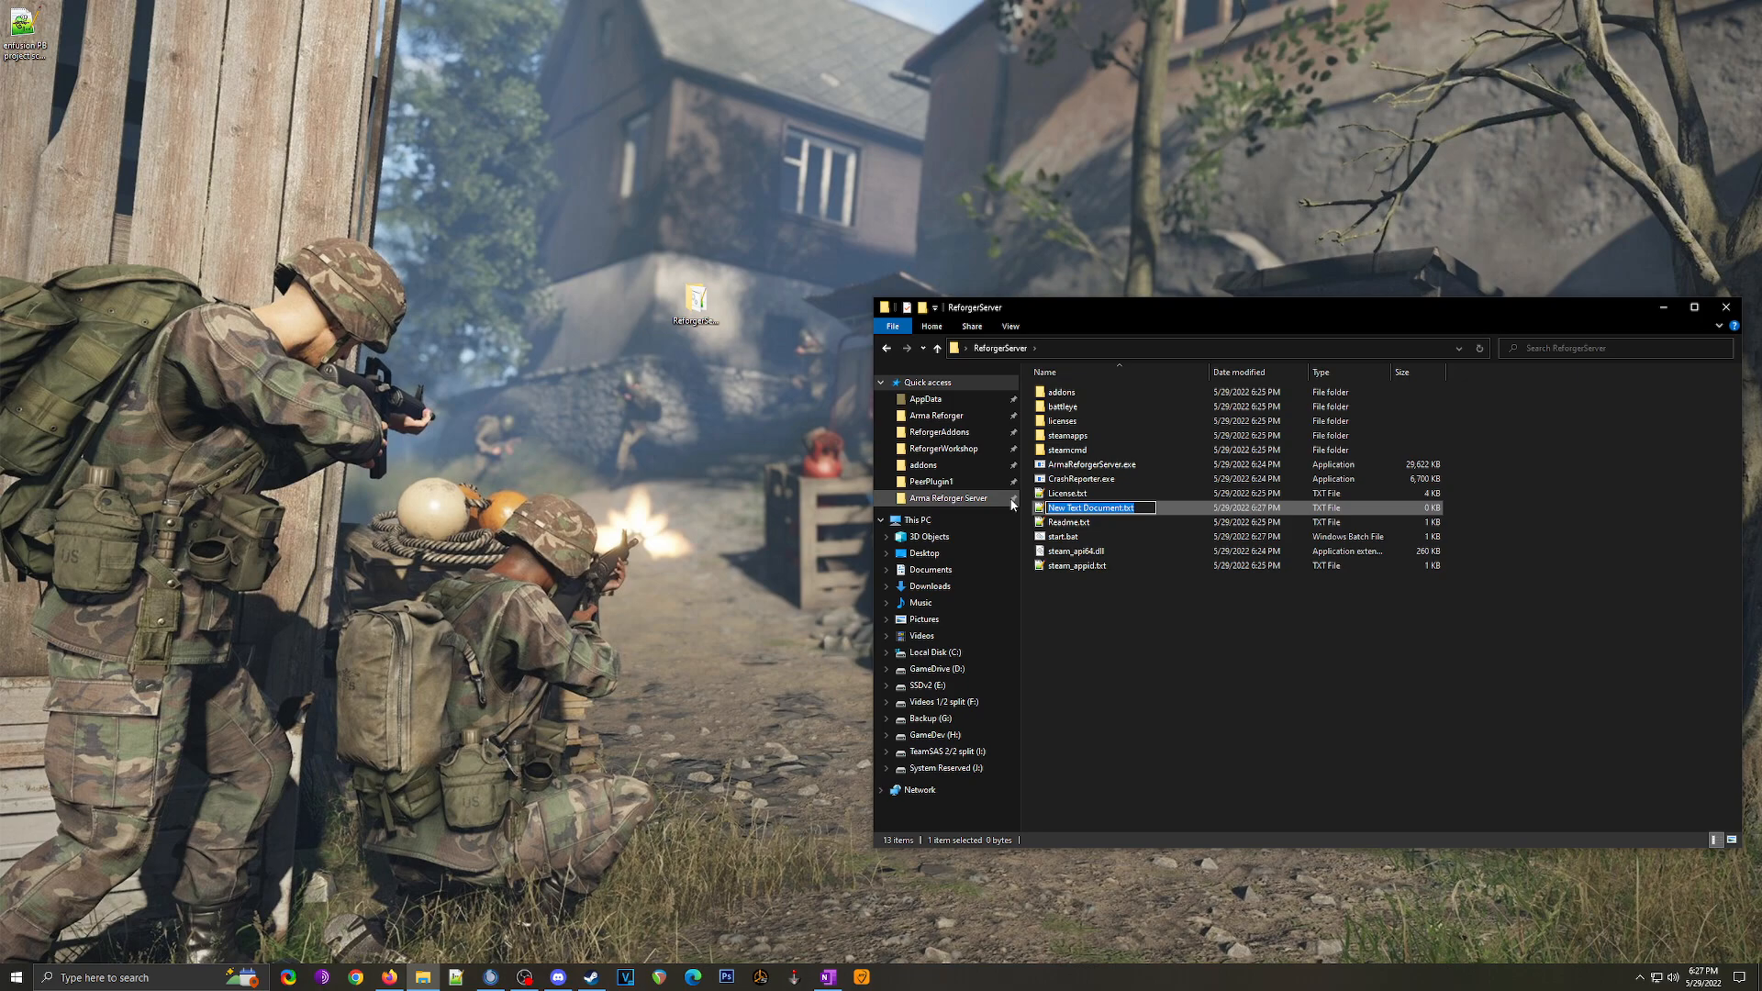
type("listscenarios.bat")
key("Return")
key("Return")
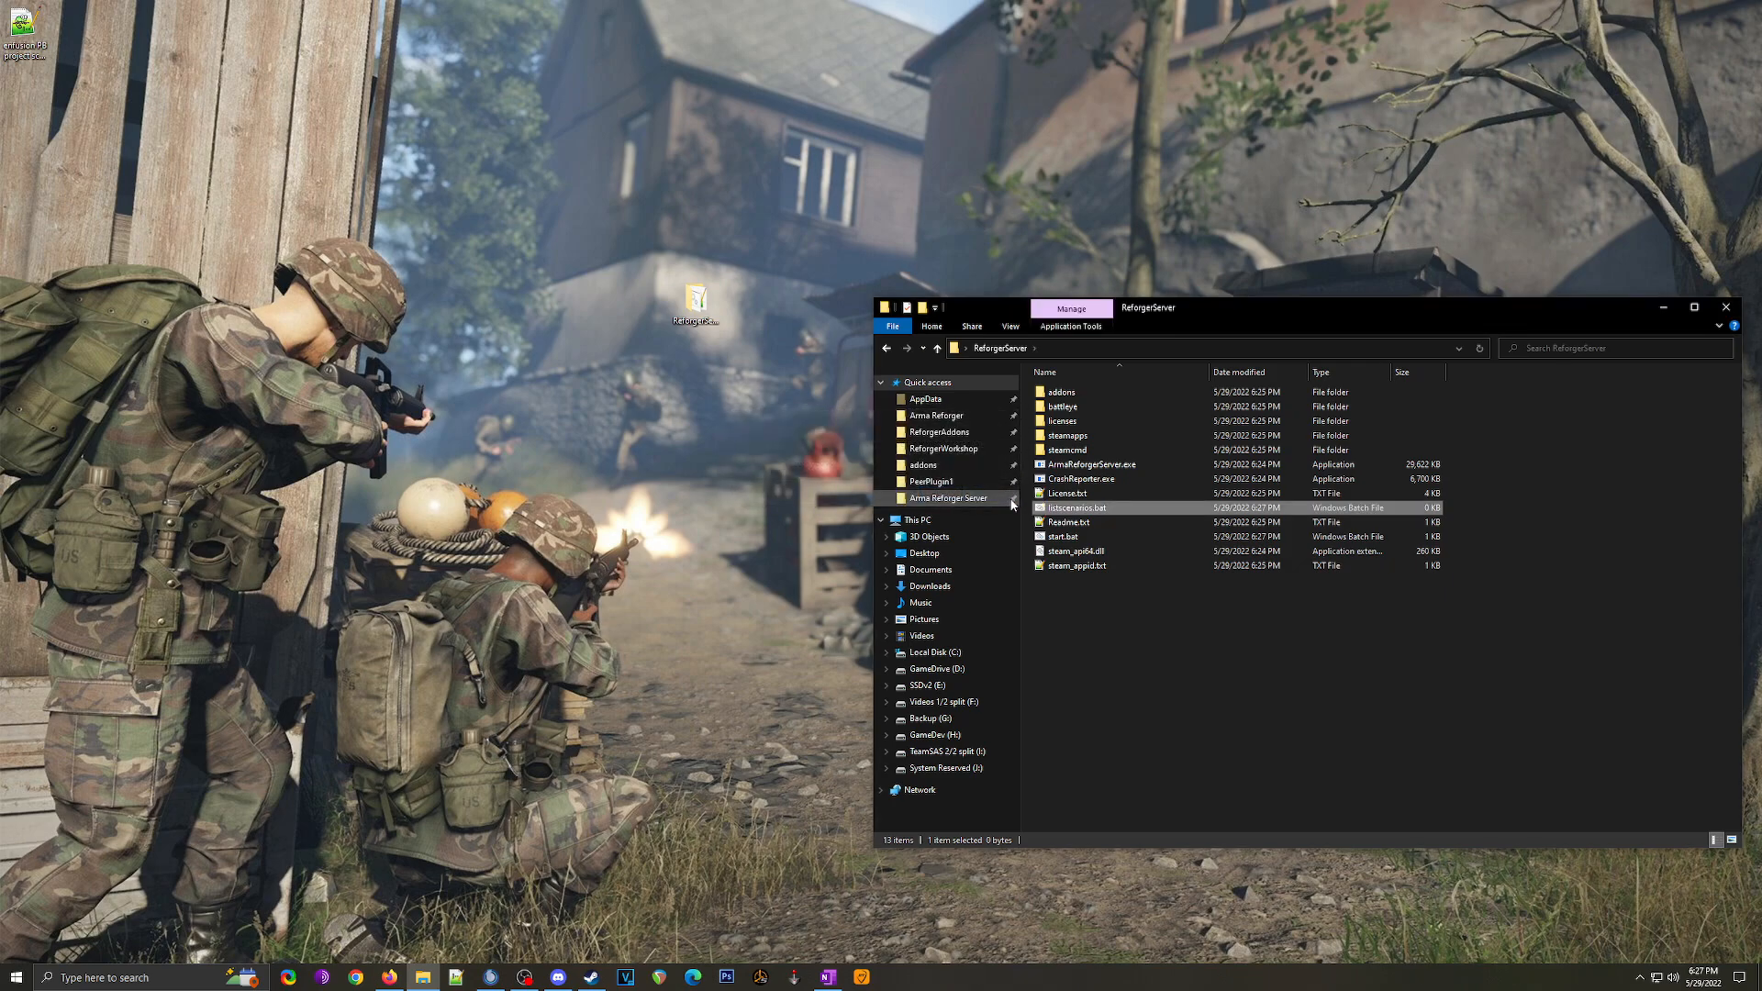
Step: Copy the 'ArmaReforgerServer.exe -listScenarios' line from Pastebin into listscenarios.bat, then save and close it
left_click(390, 978)
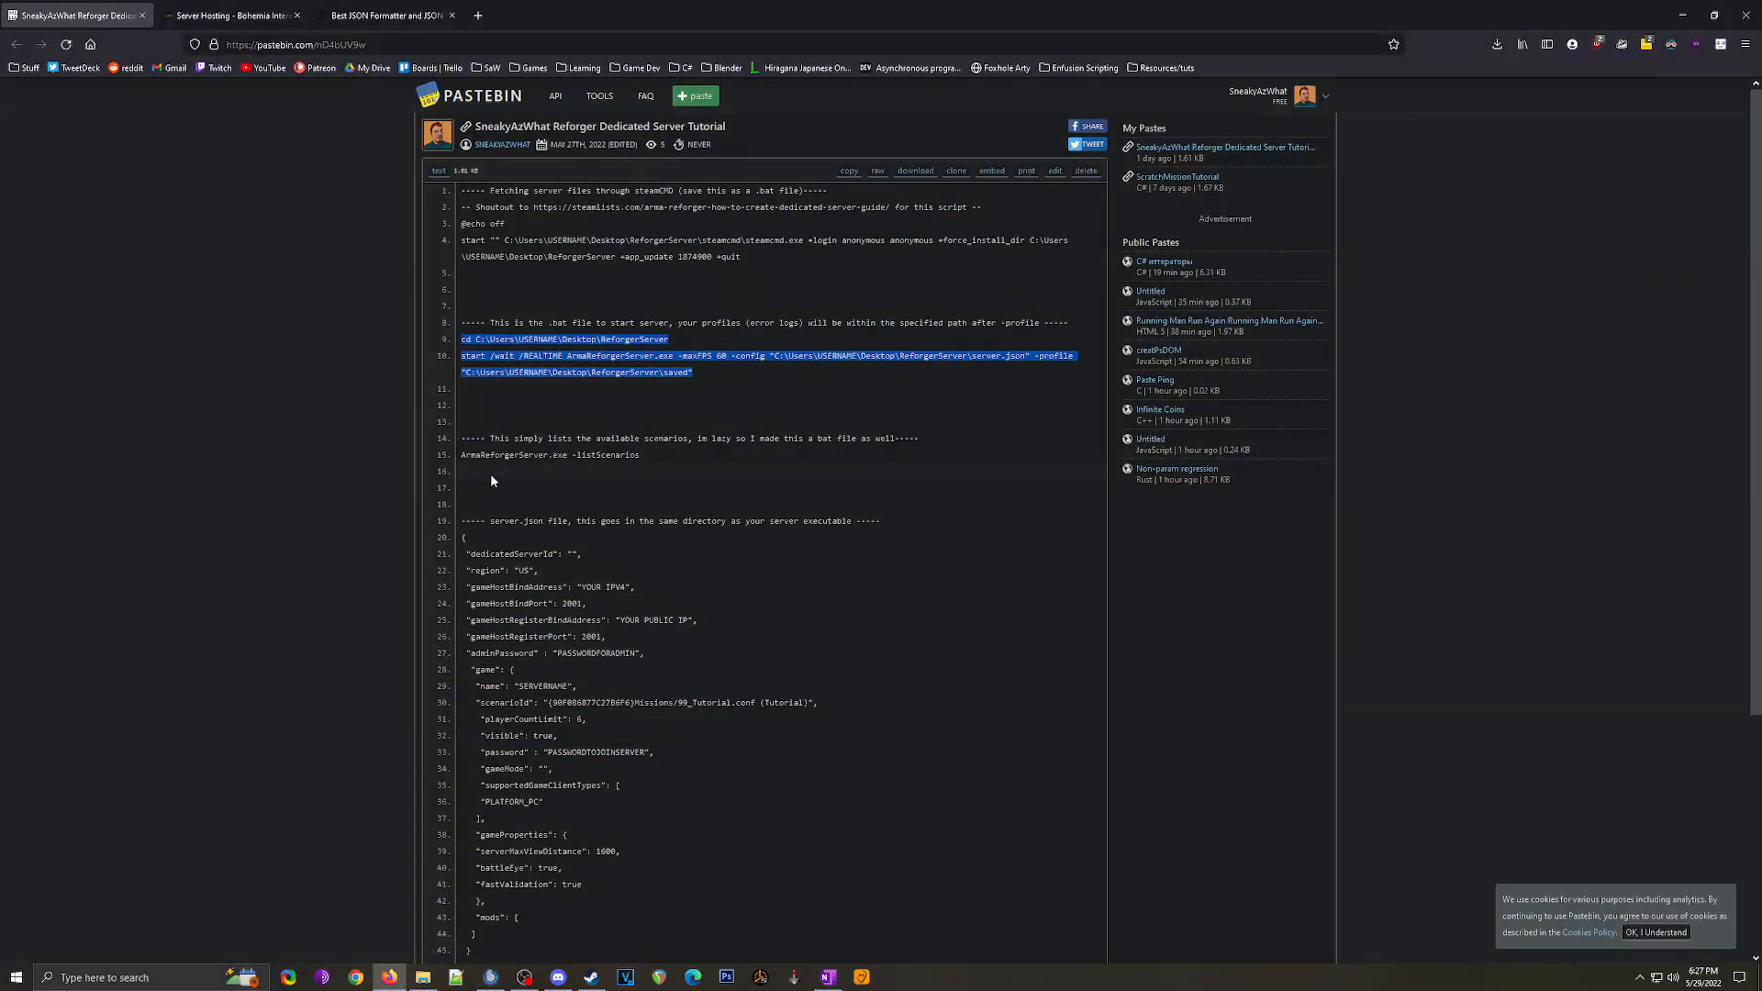
left_click_drag(462, 455, 642, 455)
key("ctrl+c")
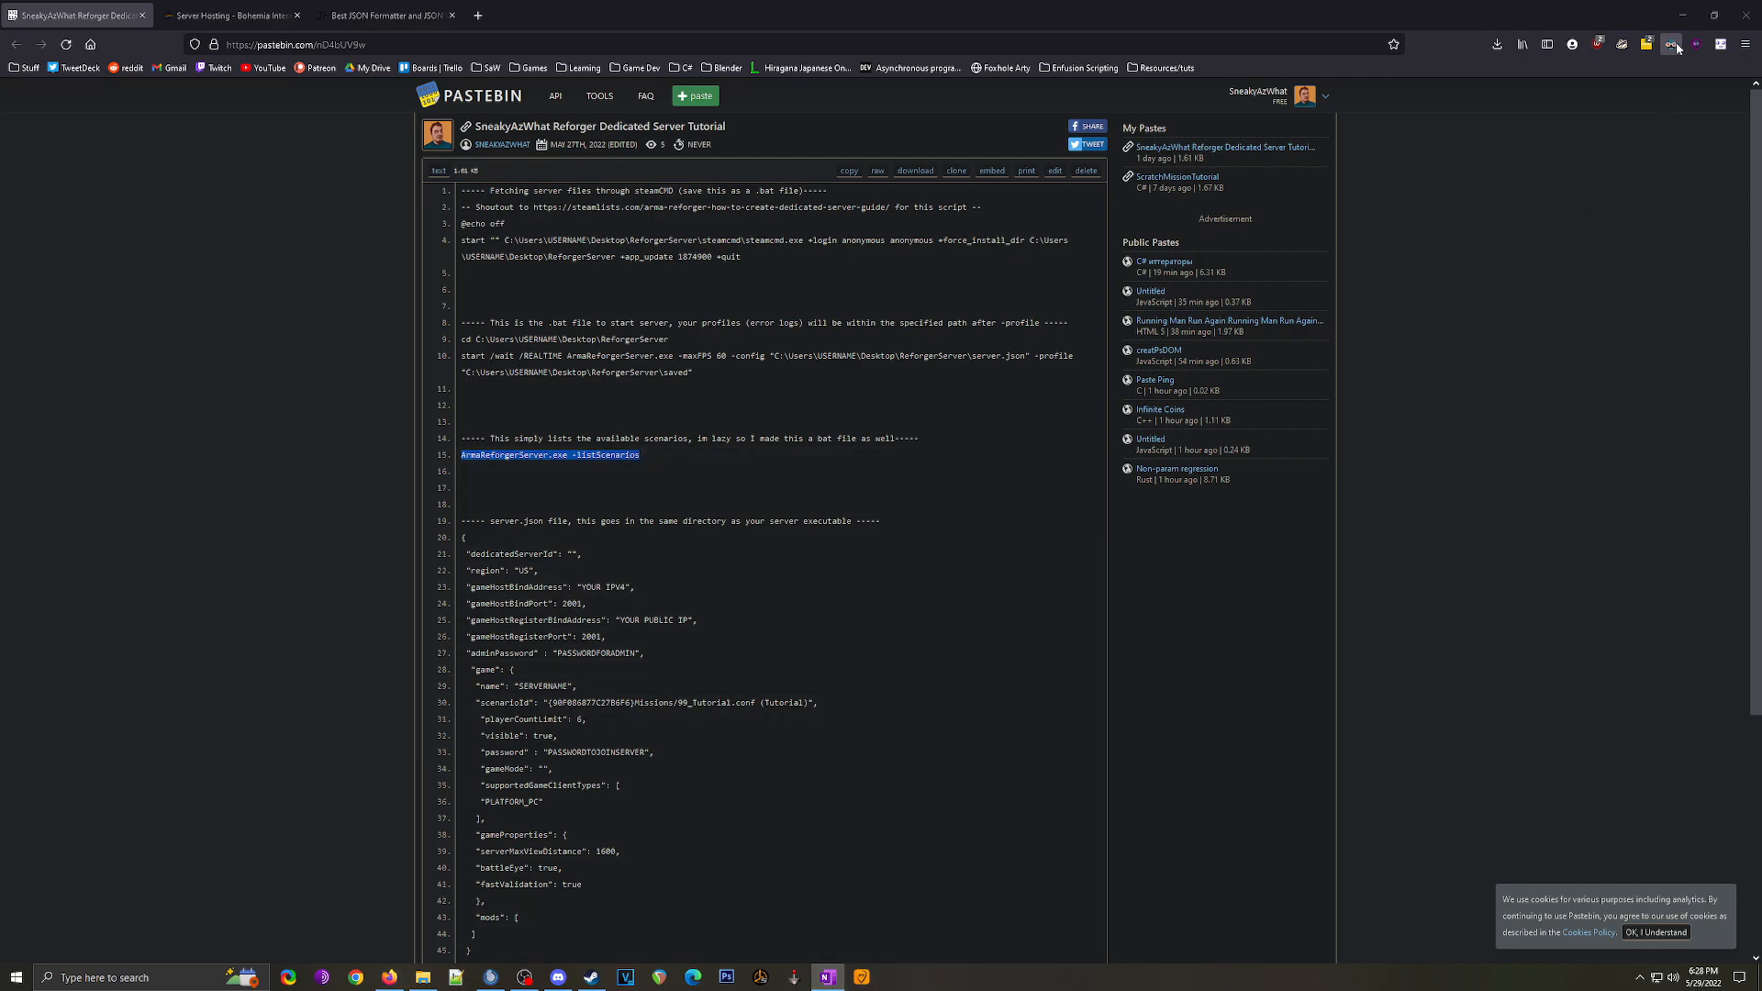
left_click(1681, 15)
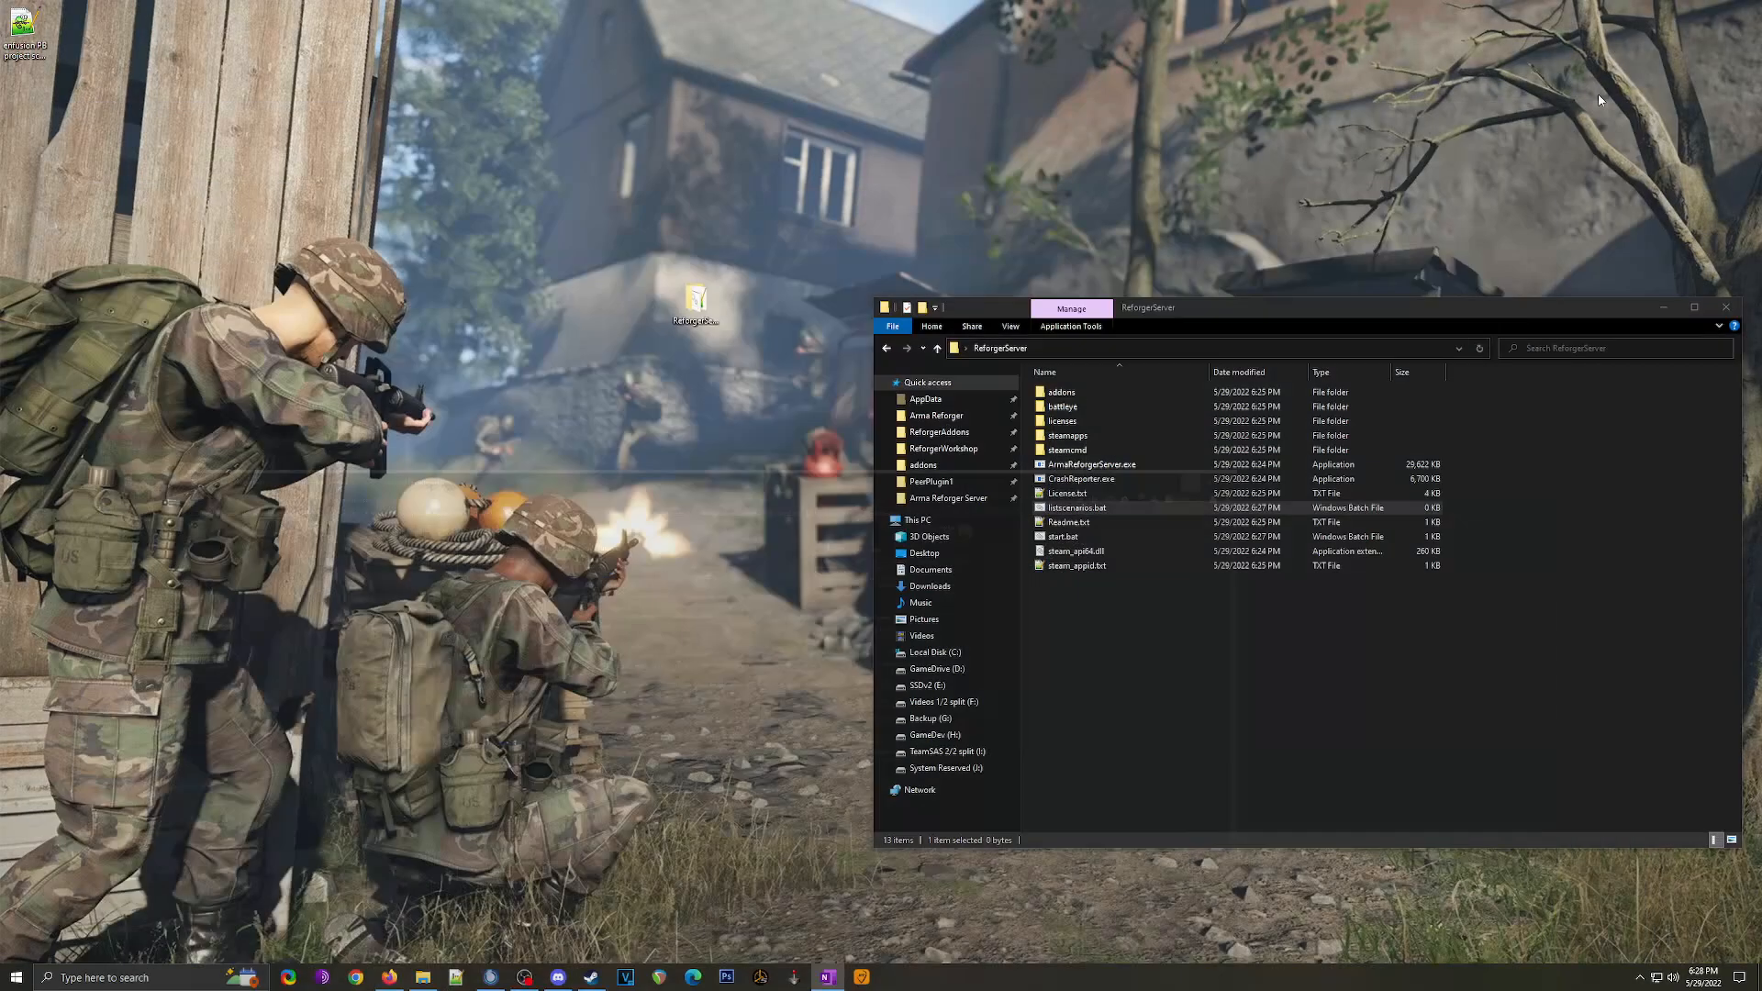
right_click(1082, 510)
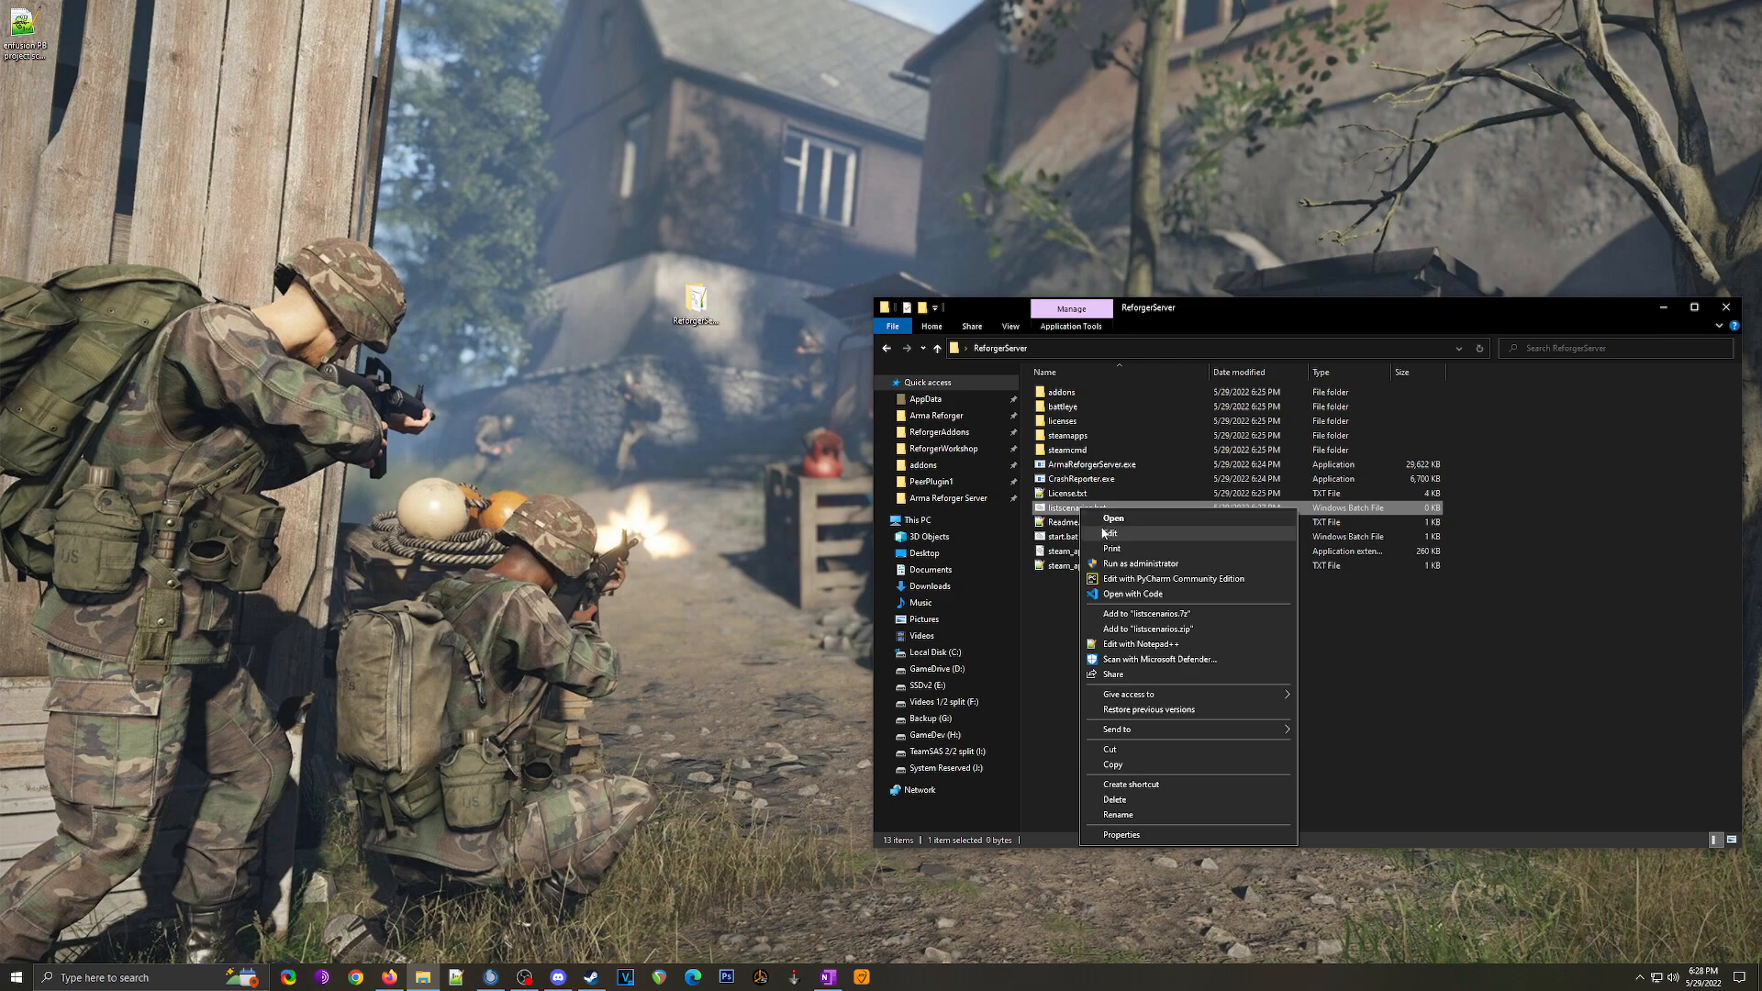
left_click(1108, 534)
key("ctrl+v")
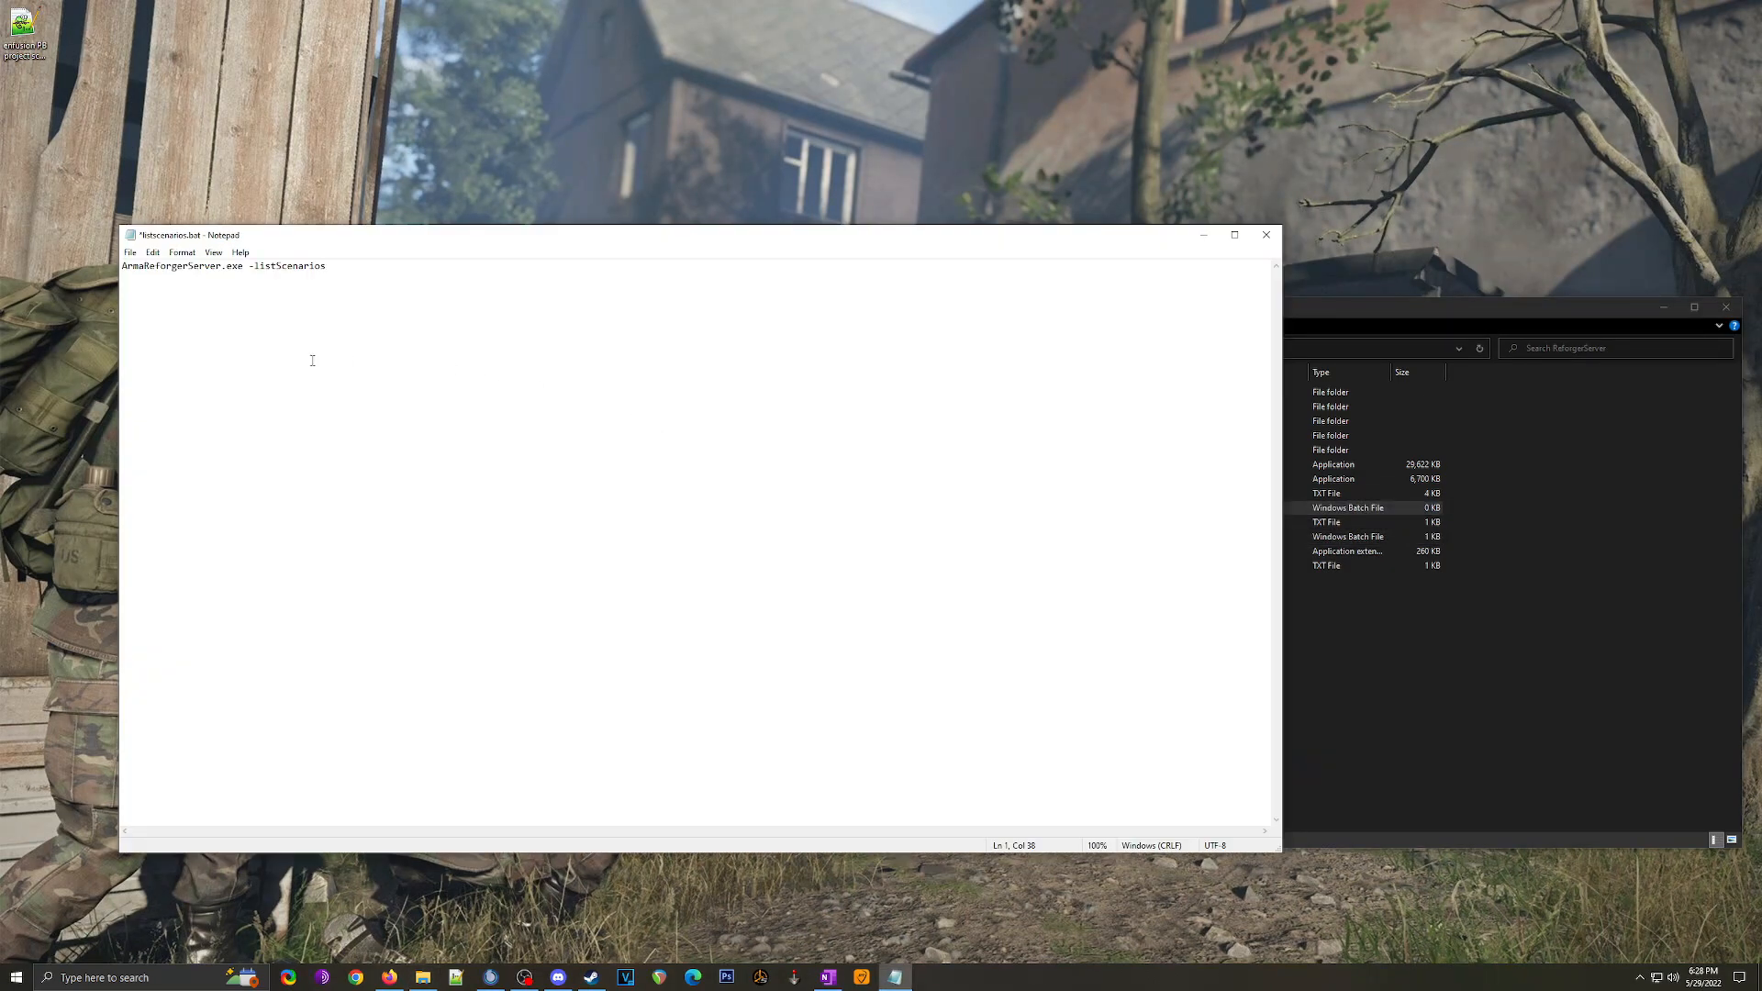
left_click(131, 252)
left_click(150, 314)
left_click(1266, 235)
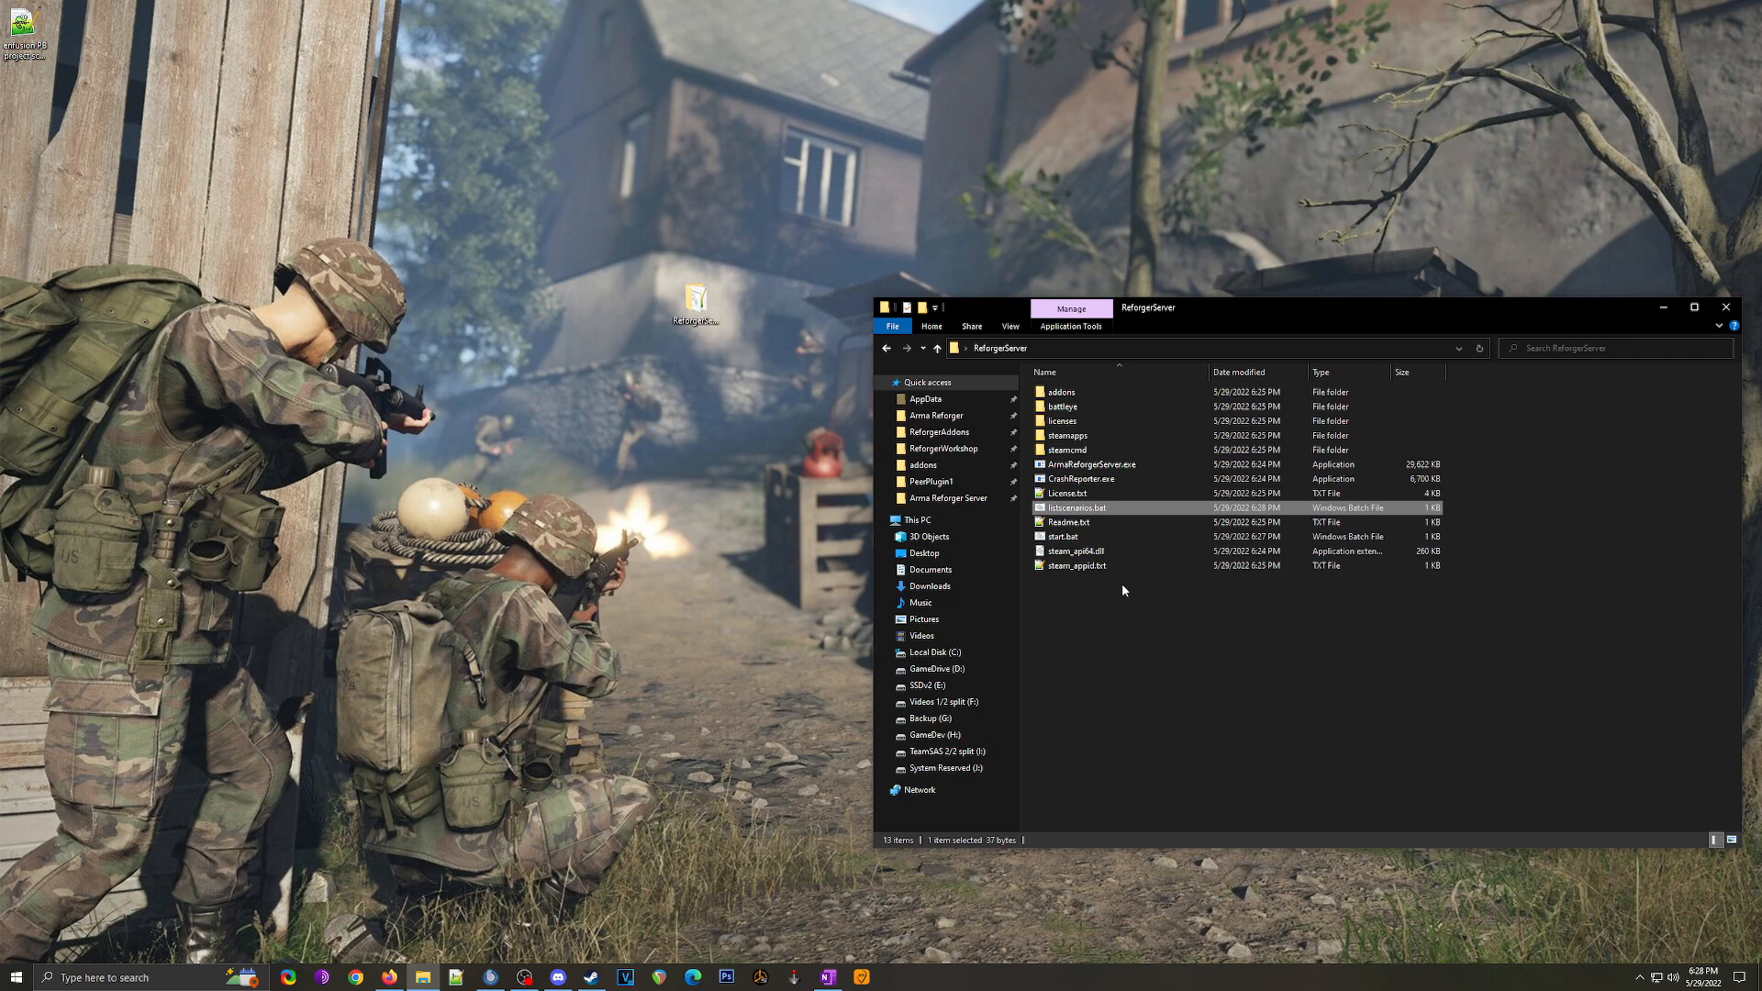
Step: Create an empty server.json in ReforgerServer, accepting the .json extension change, and open it with Code
left_click(1103, 675)
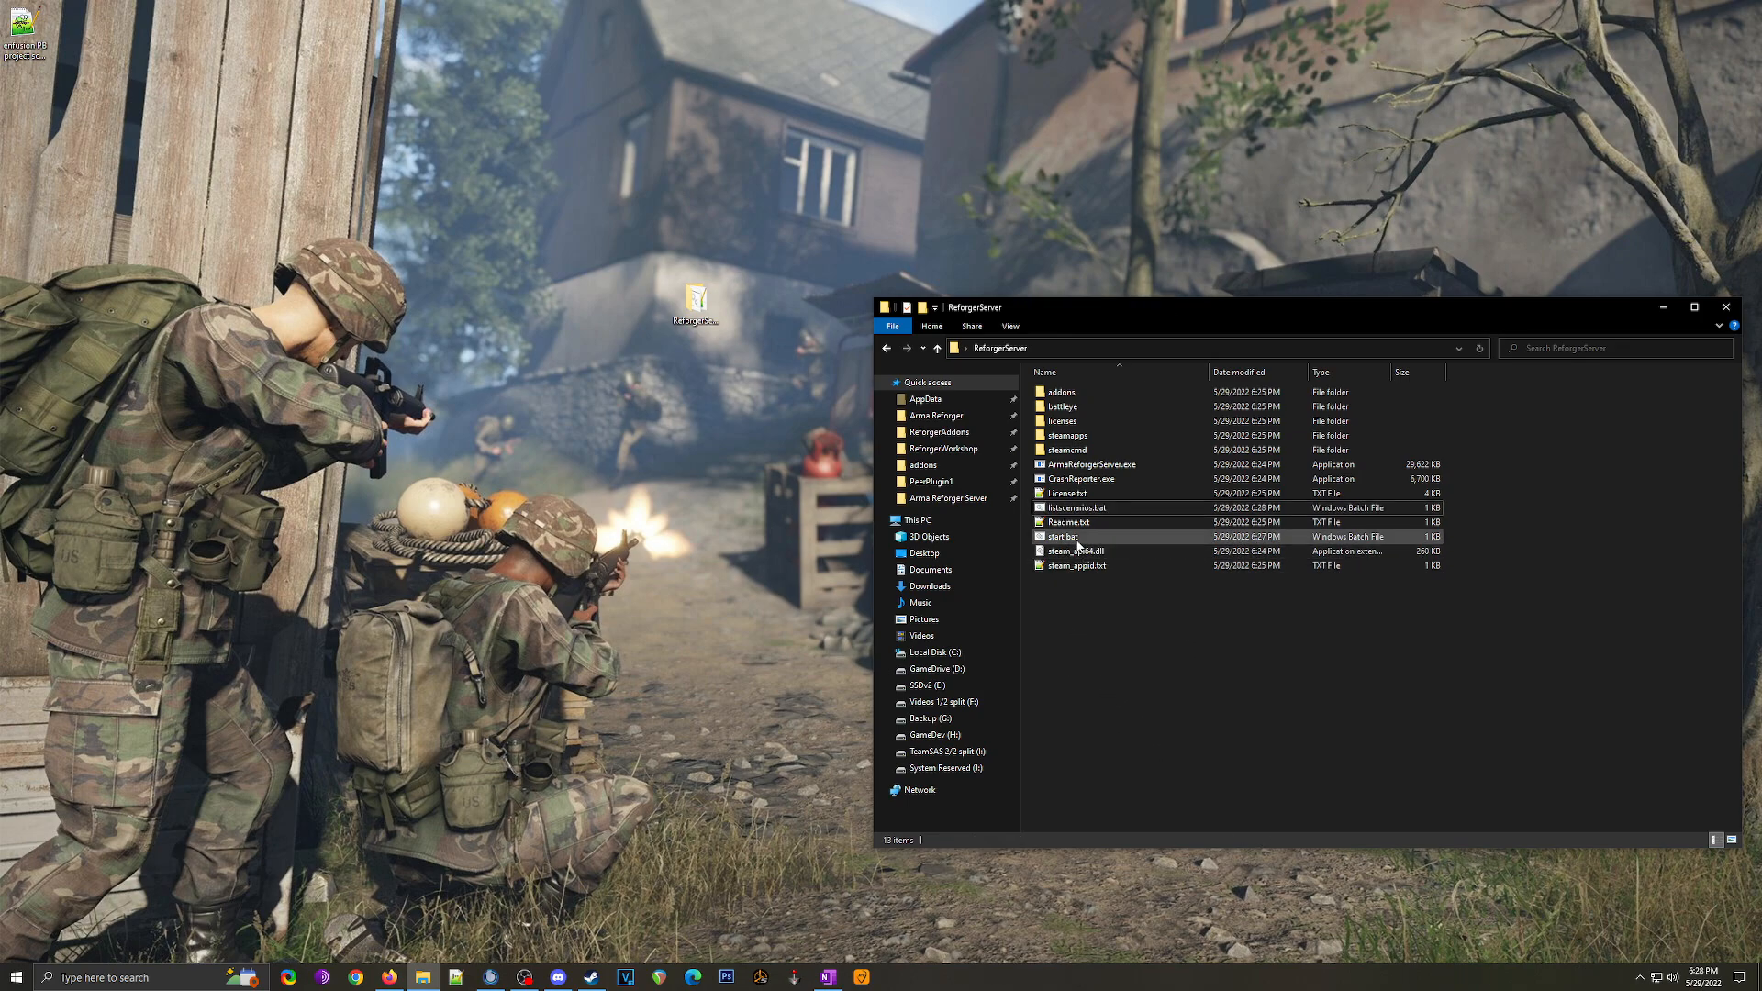
right_click(1061, 648)
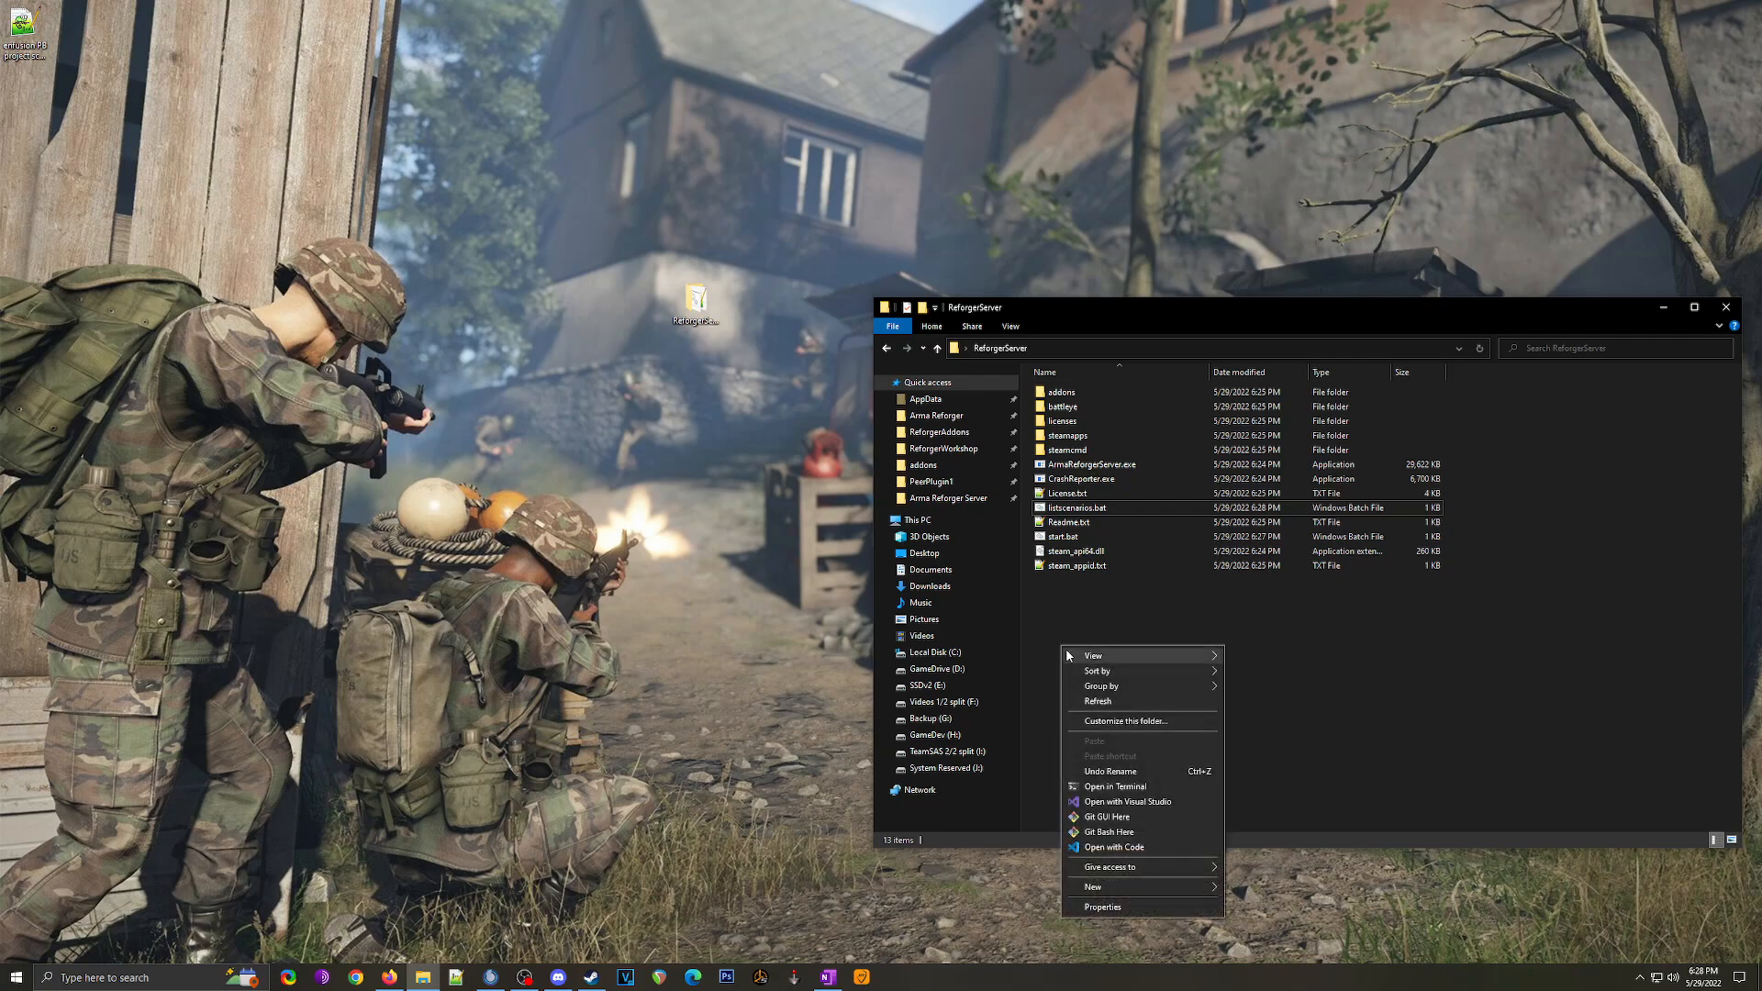
mouse_move(1204, 887)
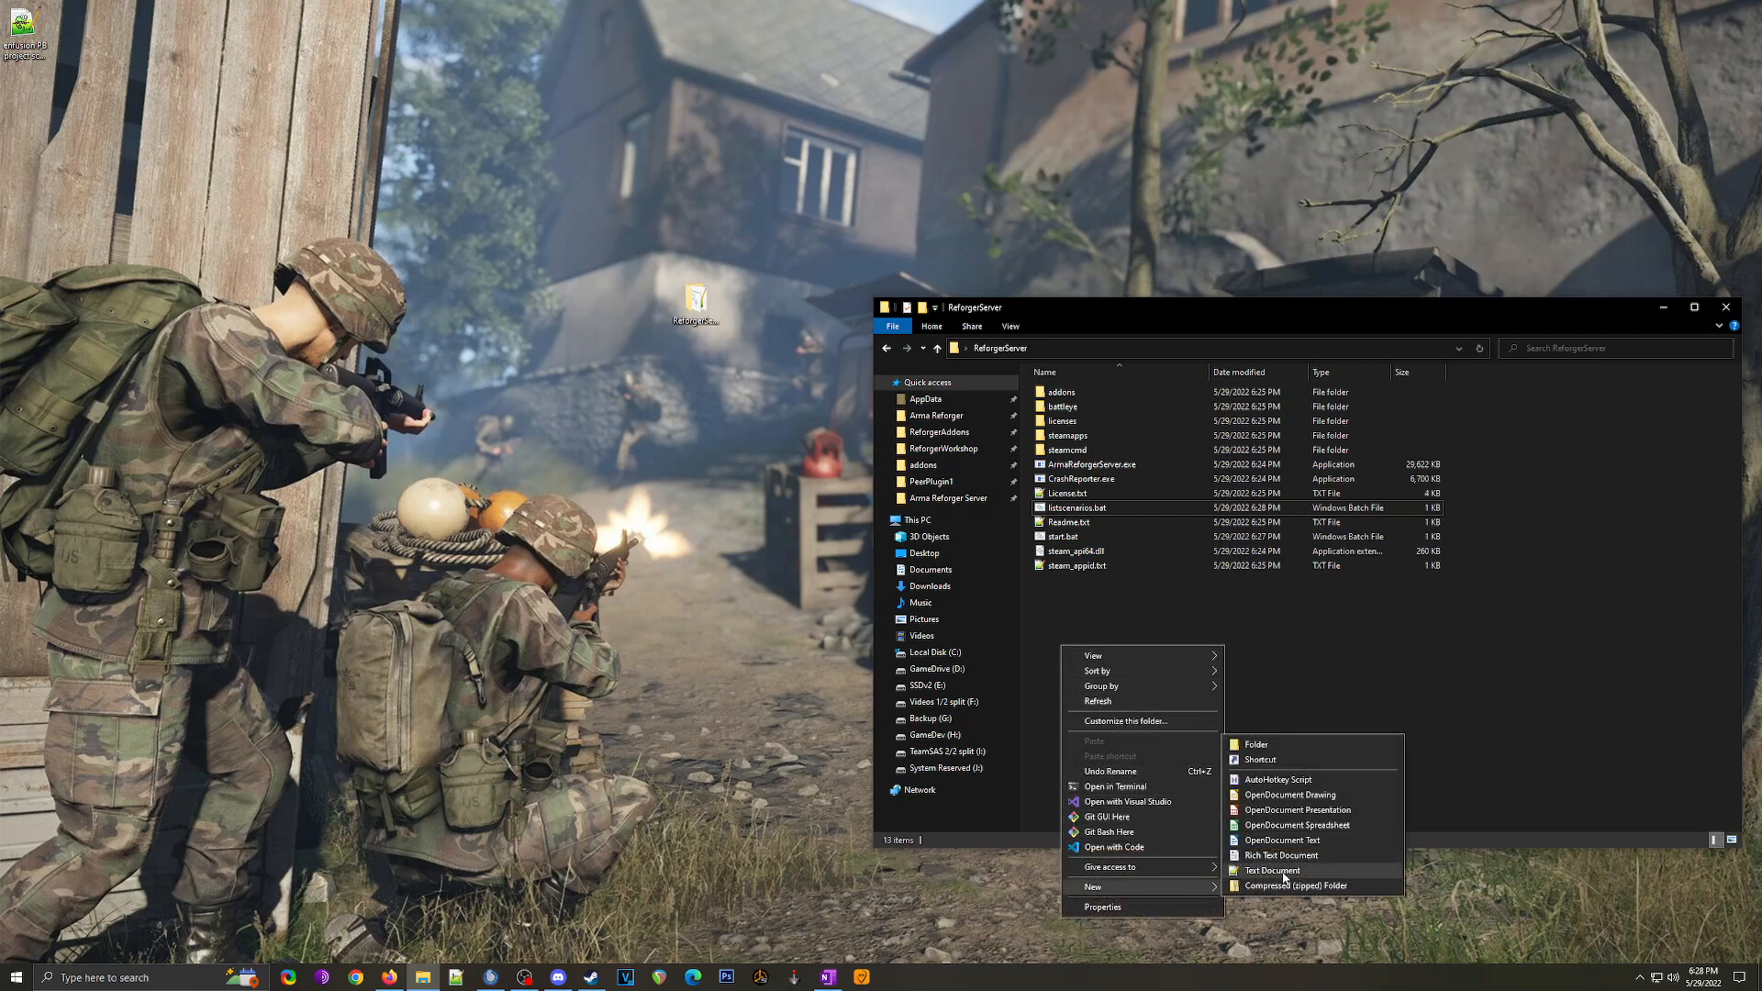
left_click(1272, 870)
key("ctrl+a")
type("server.json")
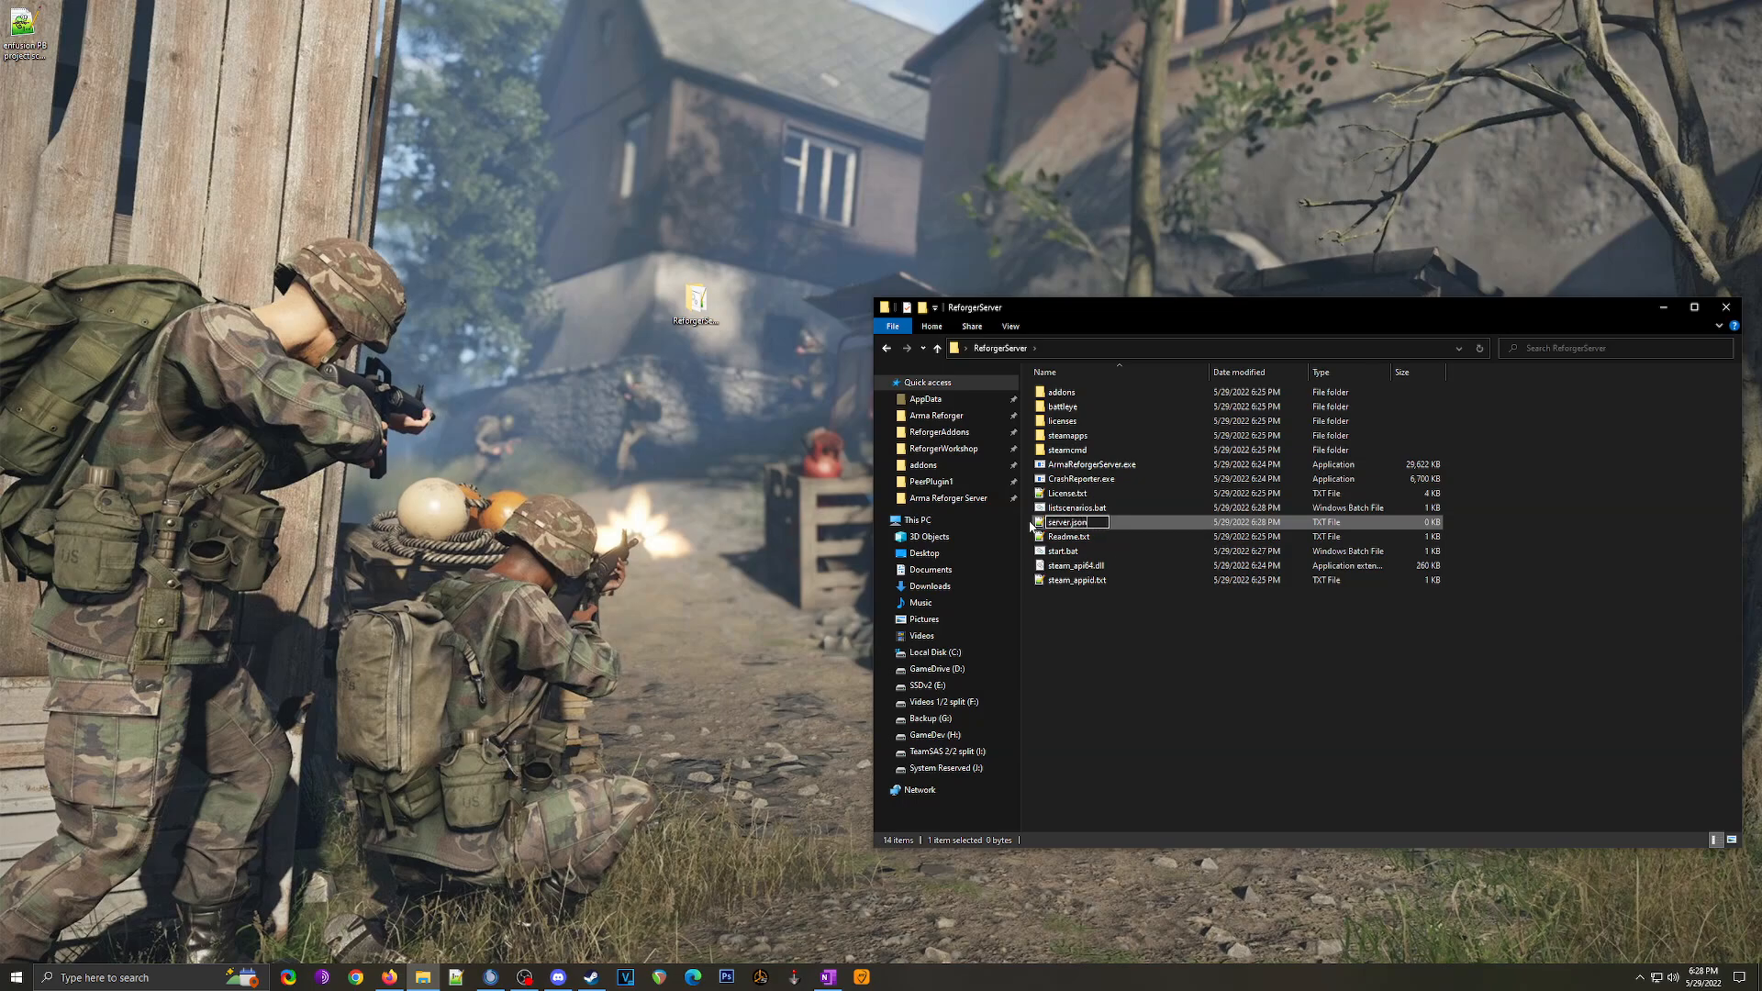
key("Return")
left_click(952, 501)
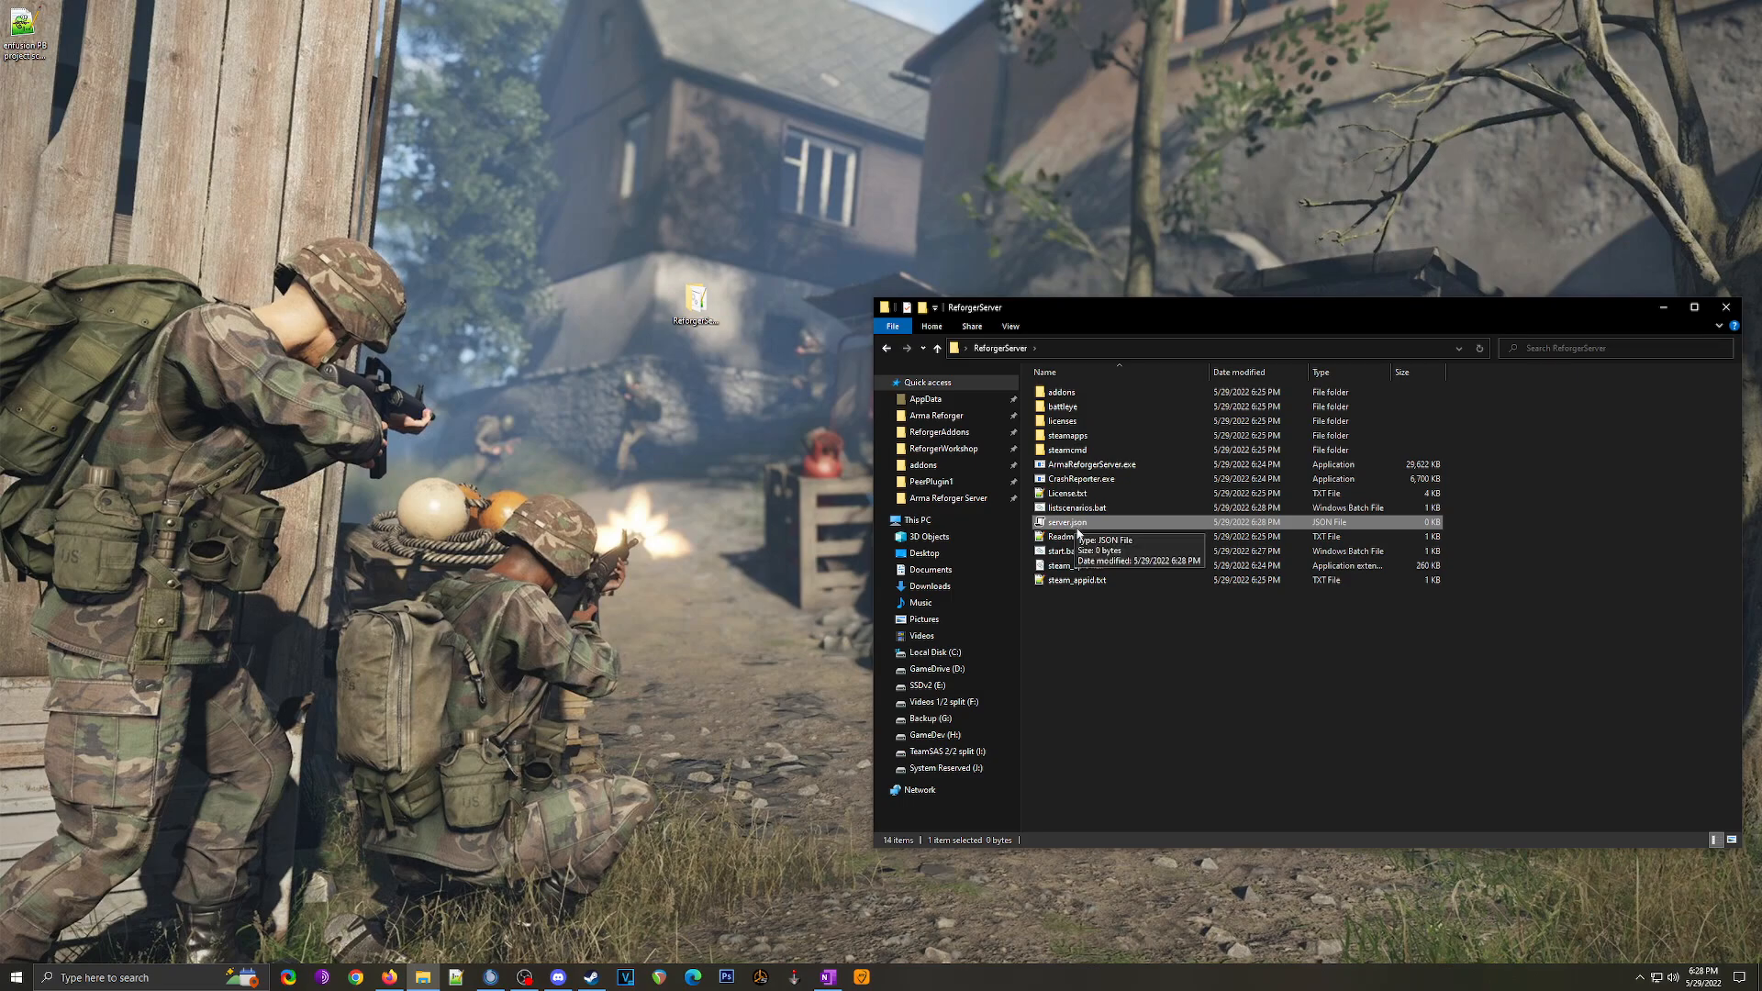
right_click(1072, 526)
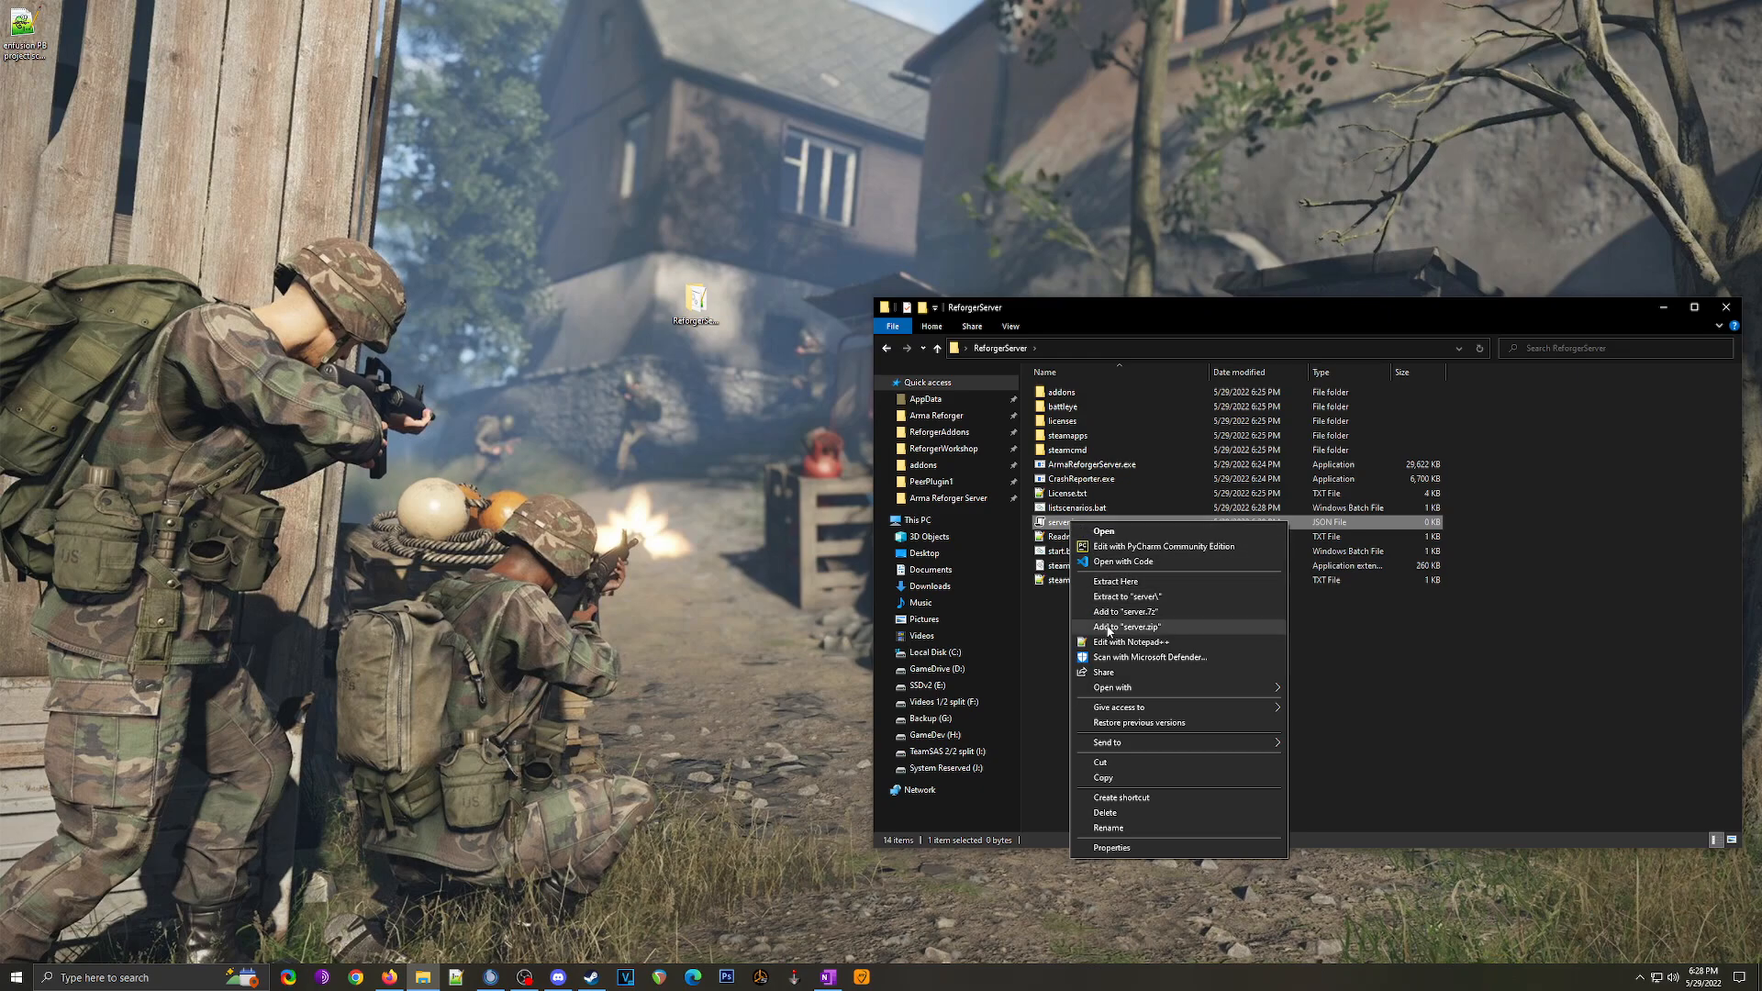
left_click(1135, 563)
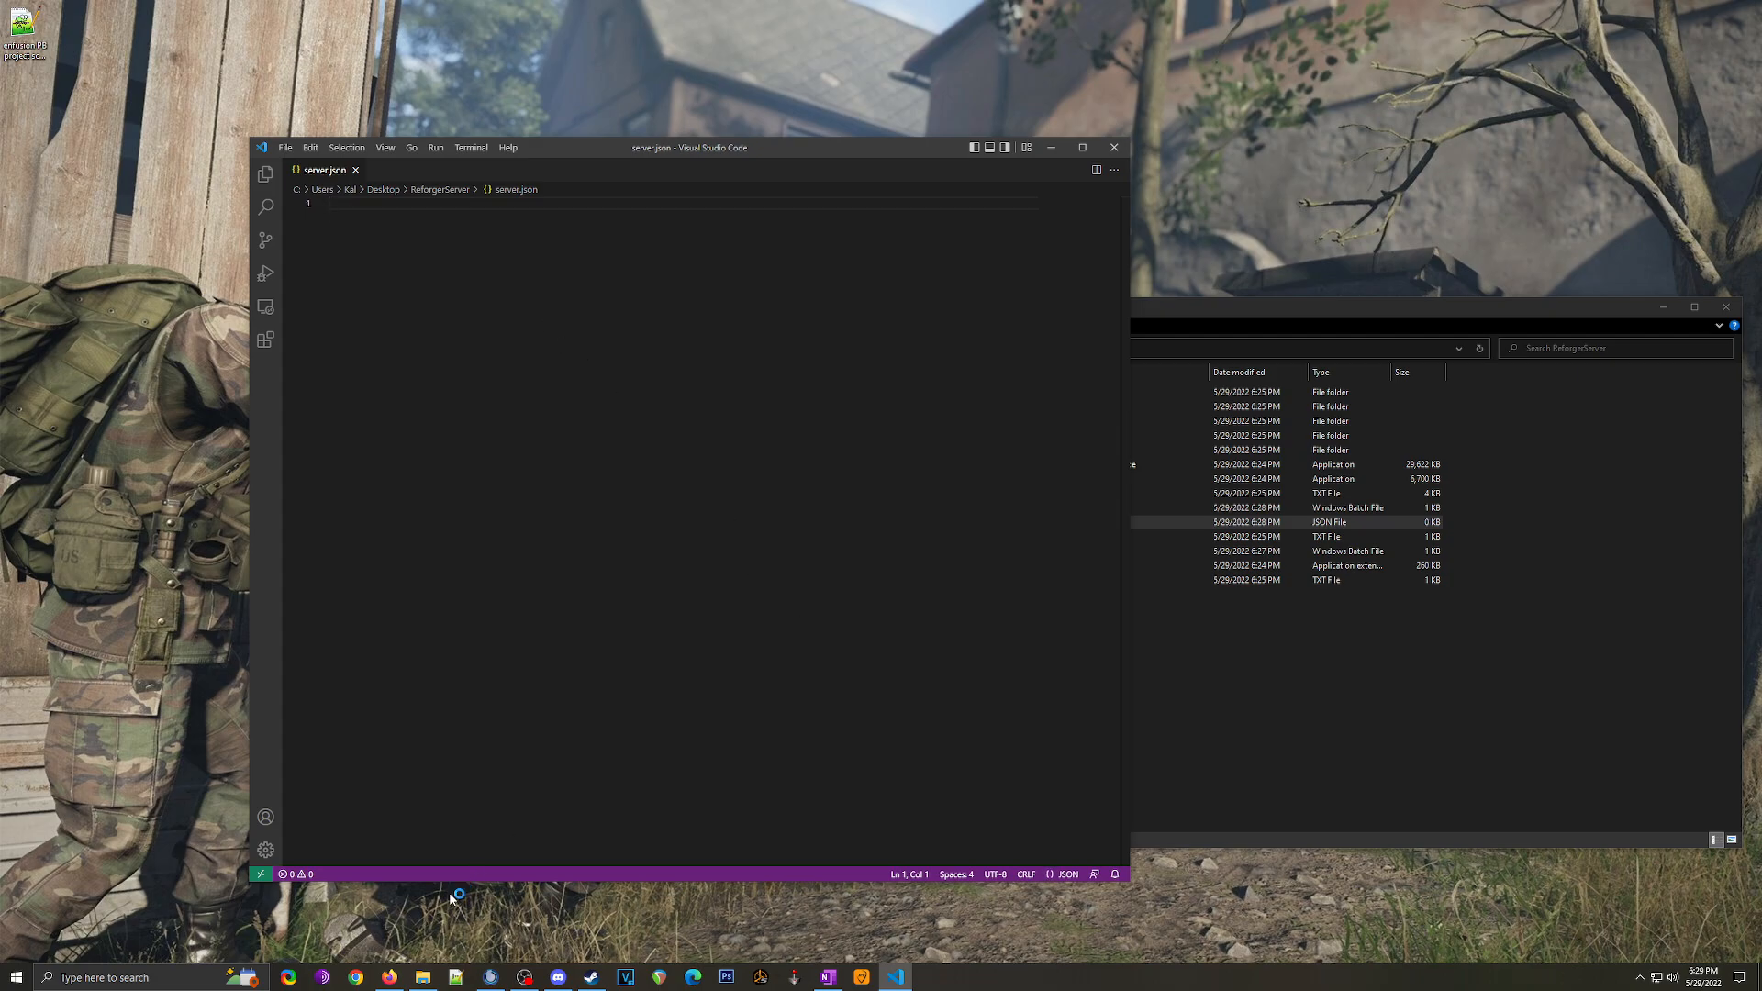
Step: Copy the server.json block from Pastebin and paste it into the empty server.json
left_click(389, 978)
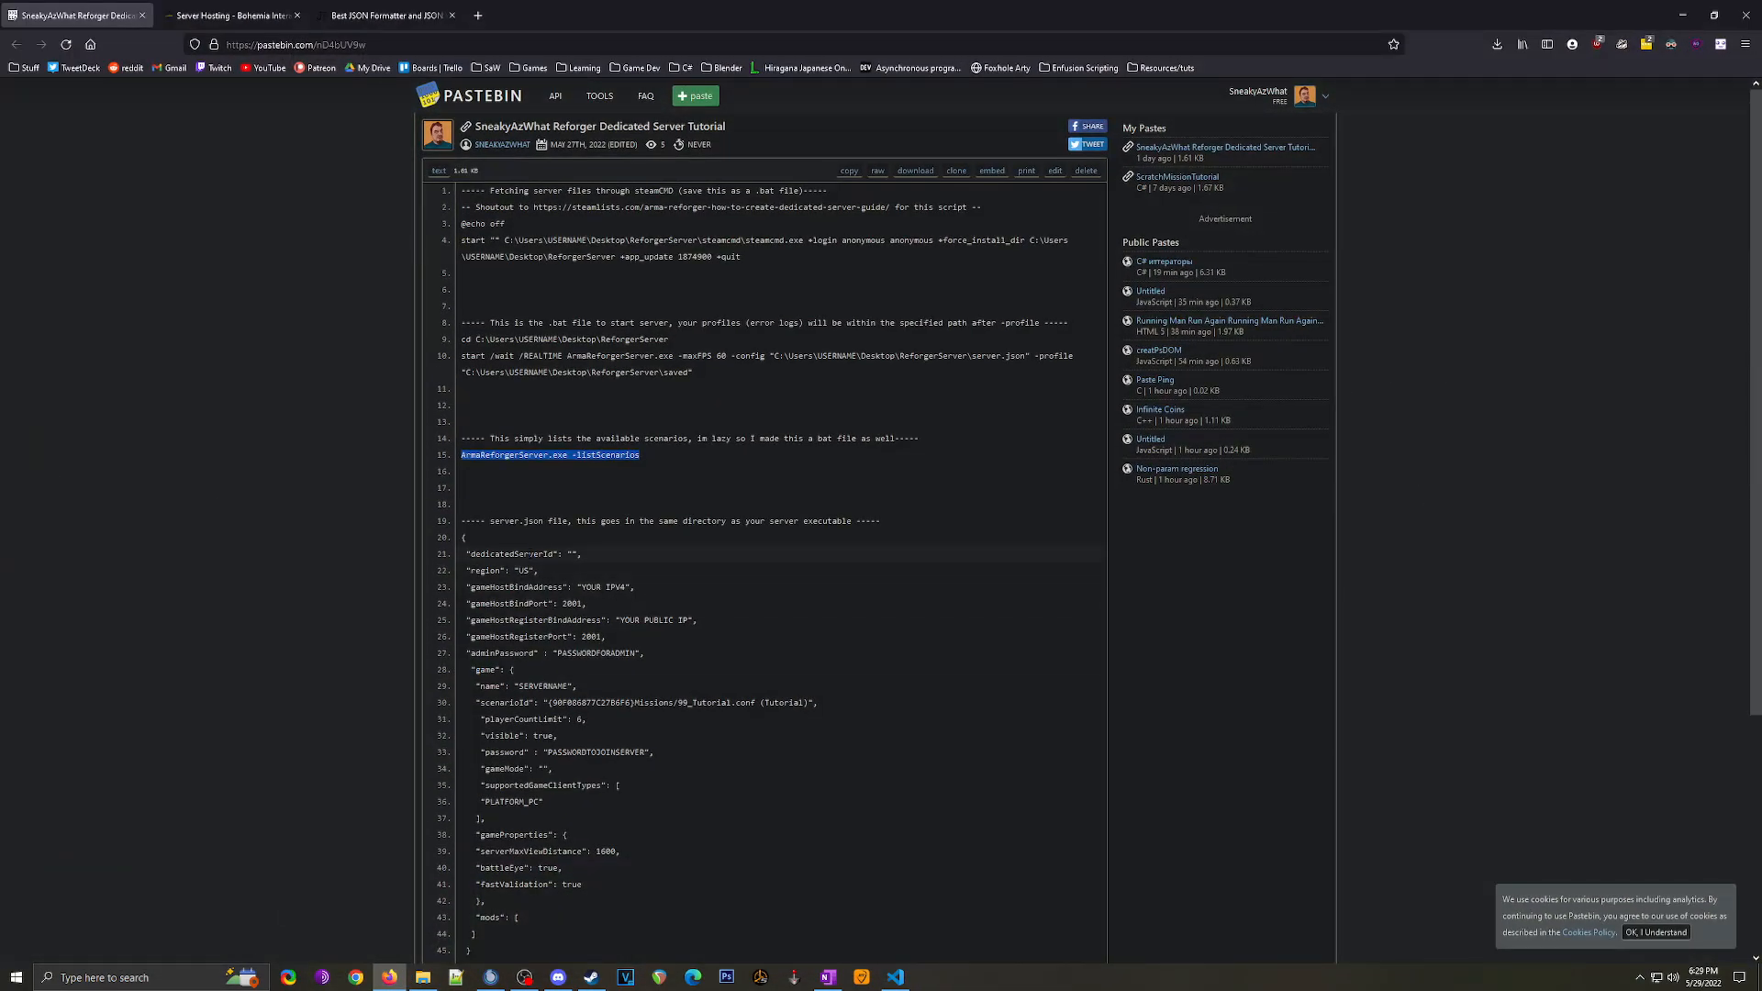
scroll(463, 401, "down", 2)
left_click_drag(463, 397, 561, 827)
key("ctrl+c")
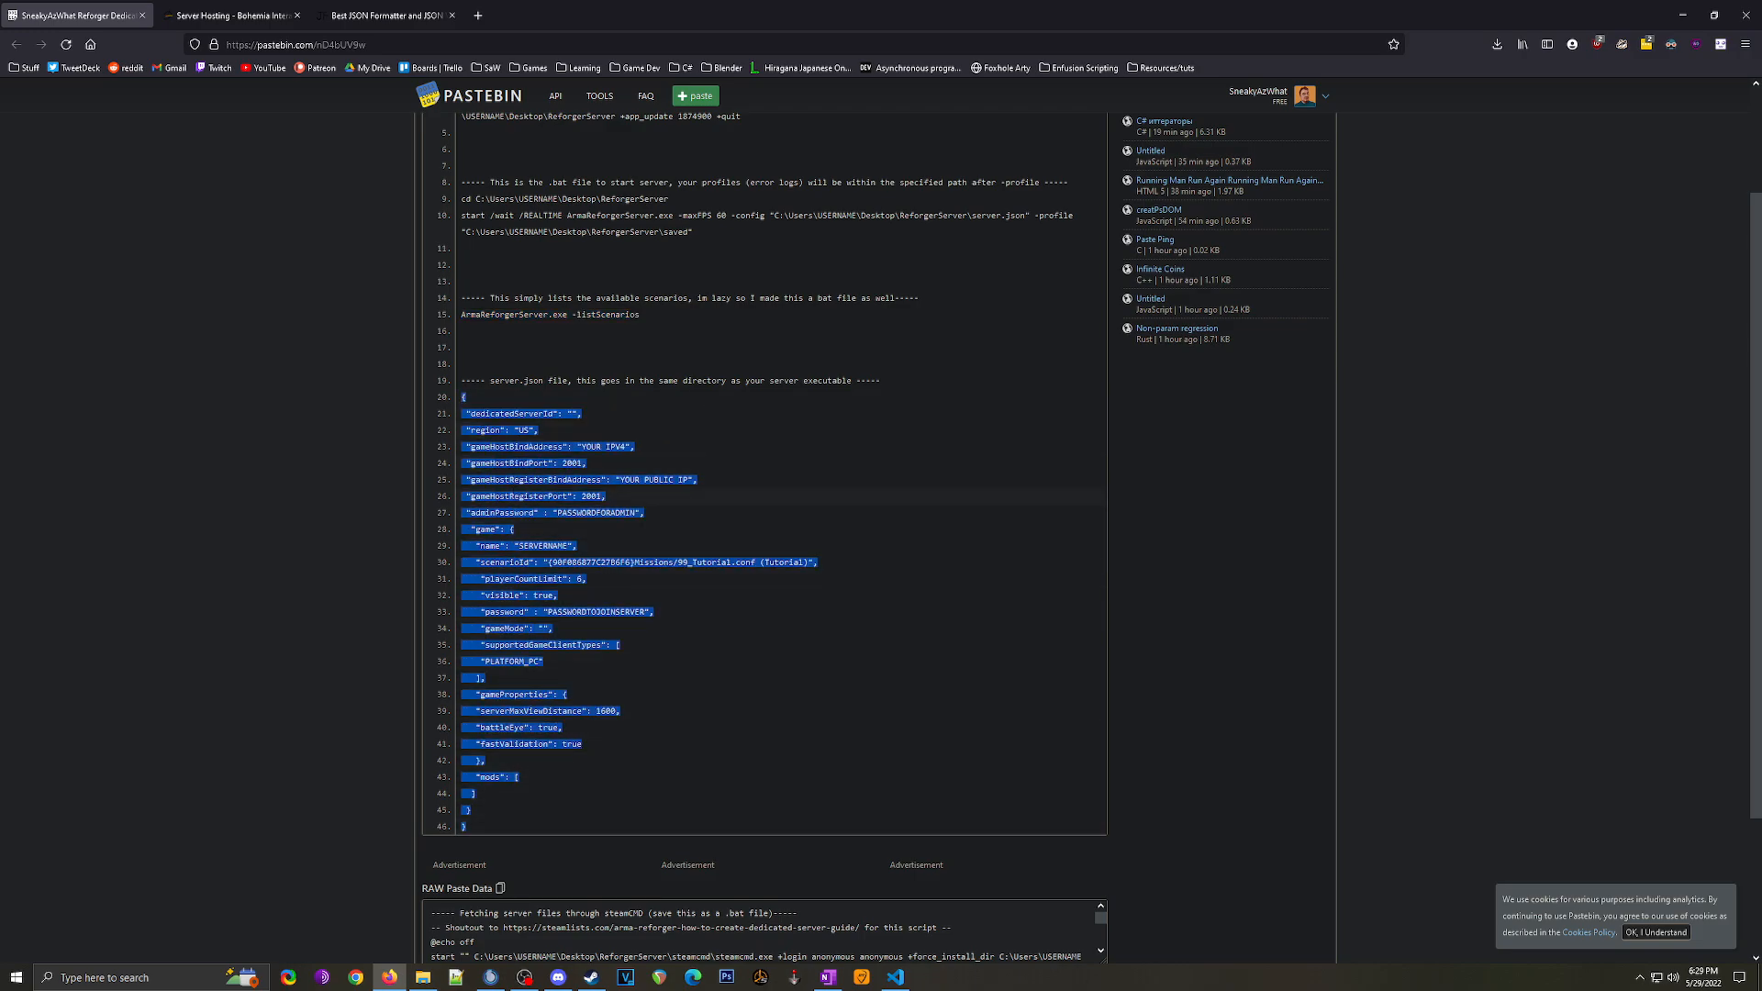
left_click(1682, 16)
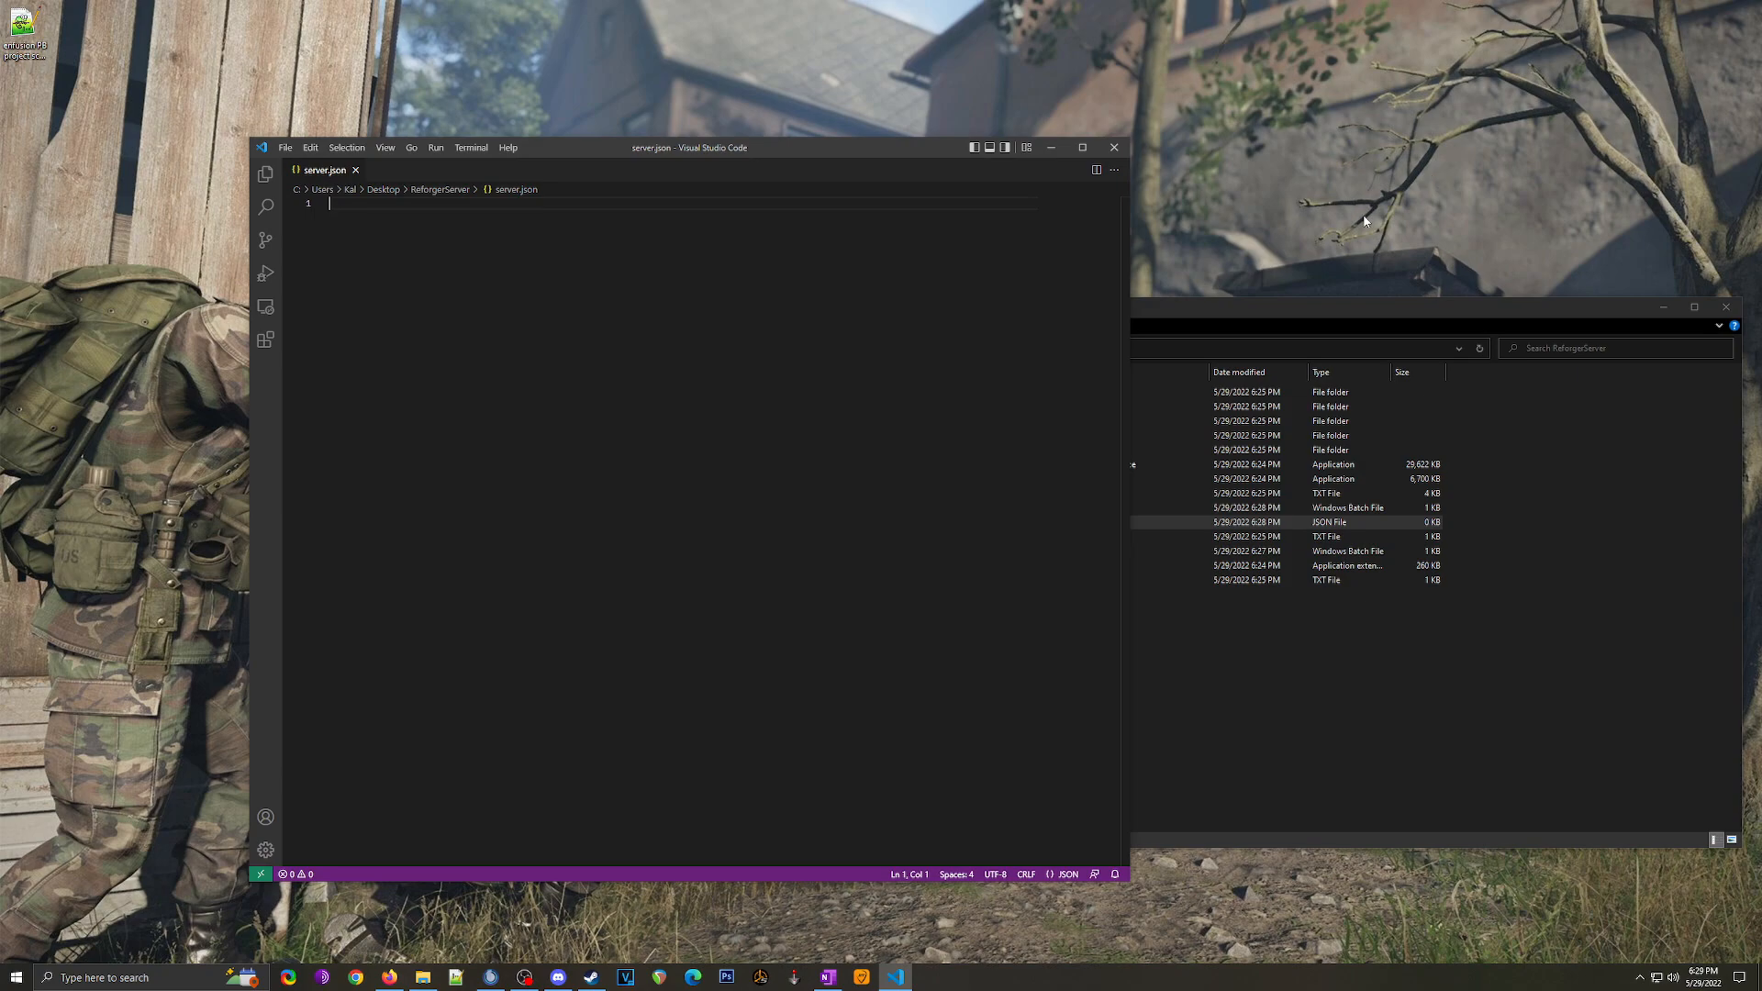
right_click(390, 389)
left_click(441, 475)
Step: Review the region and gameHostRegisterPort entries, then bring up Bohemia's Server Hosting wiki page
left_click(647, 419)
left_click(393, 231)
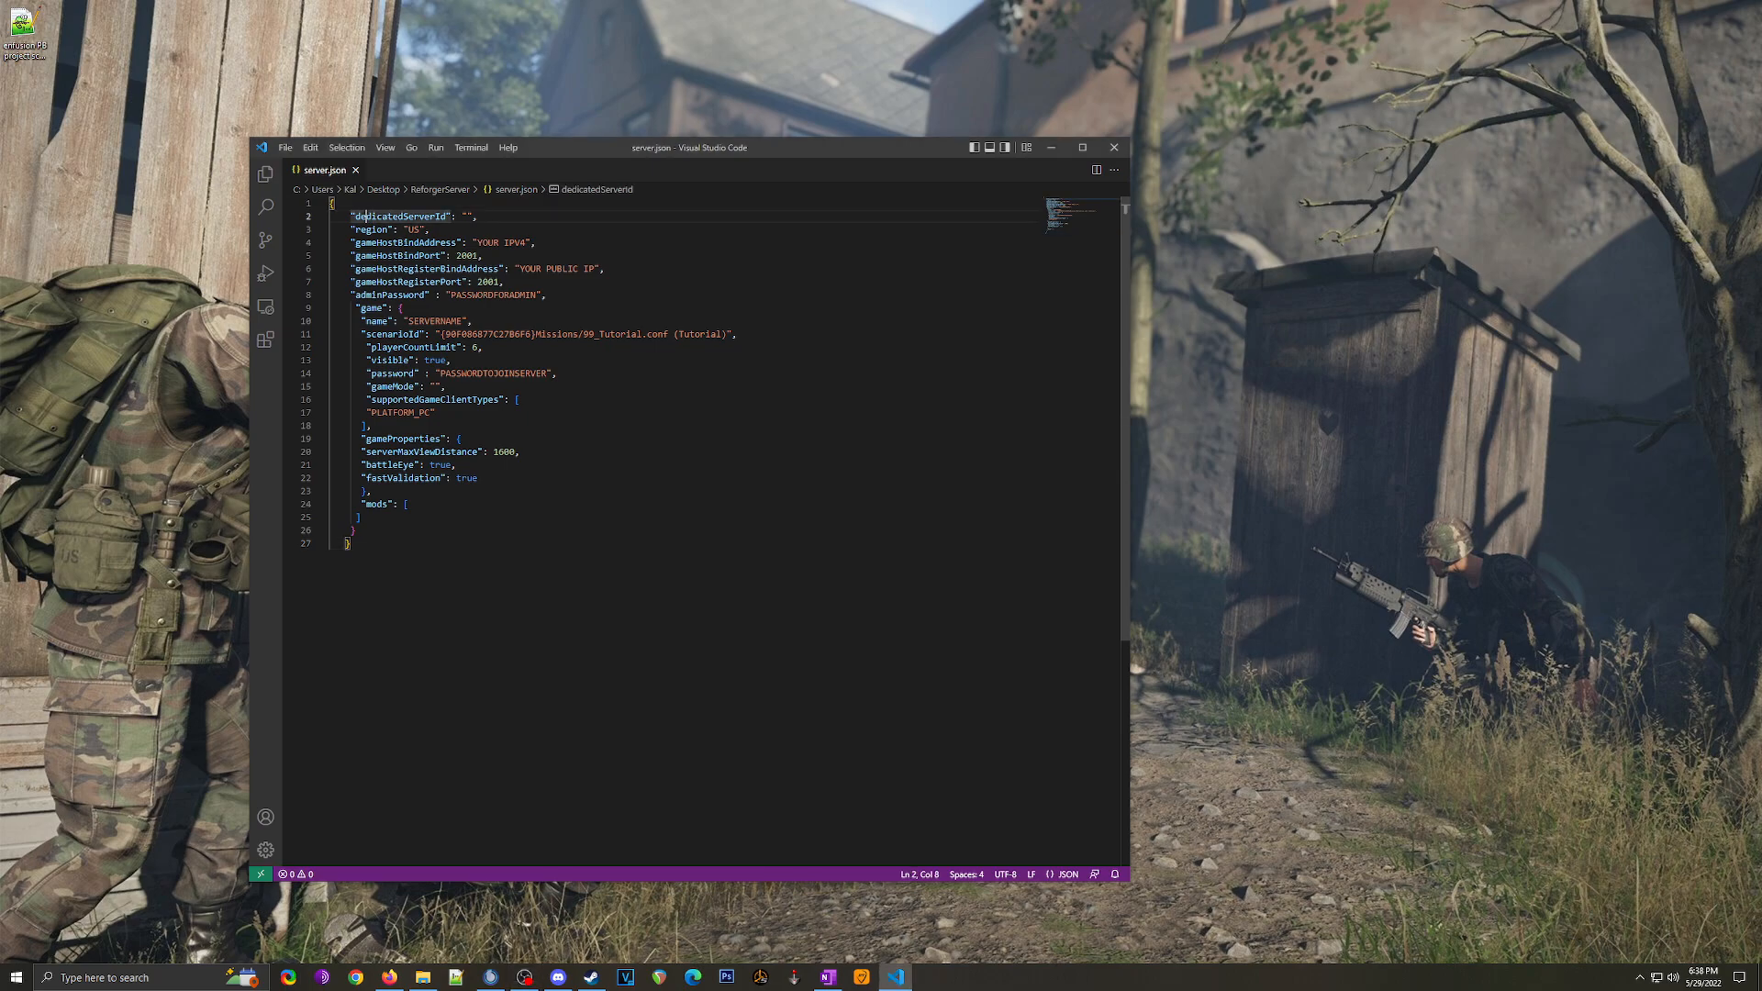
left_click(409, 281)
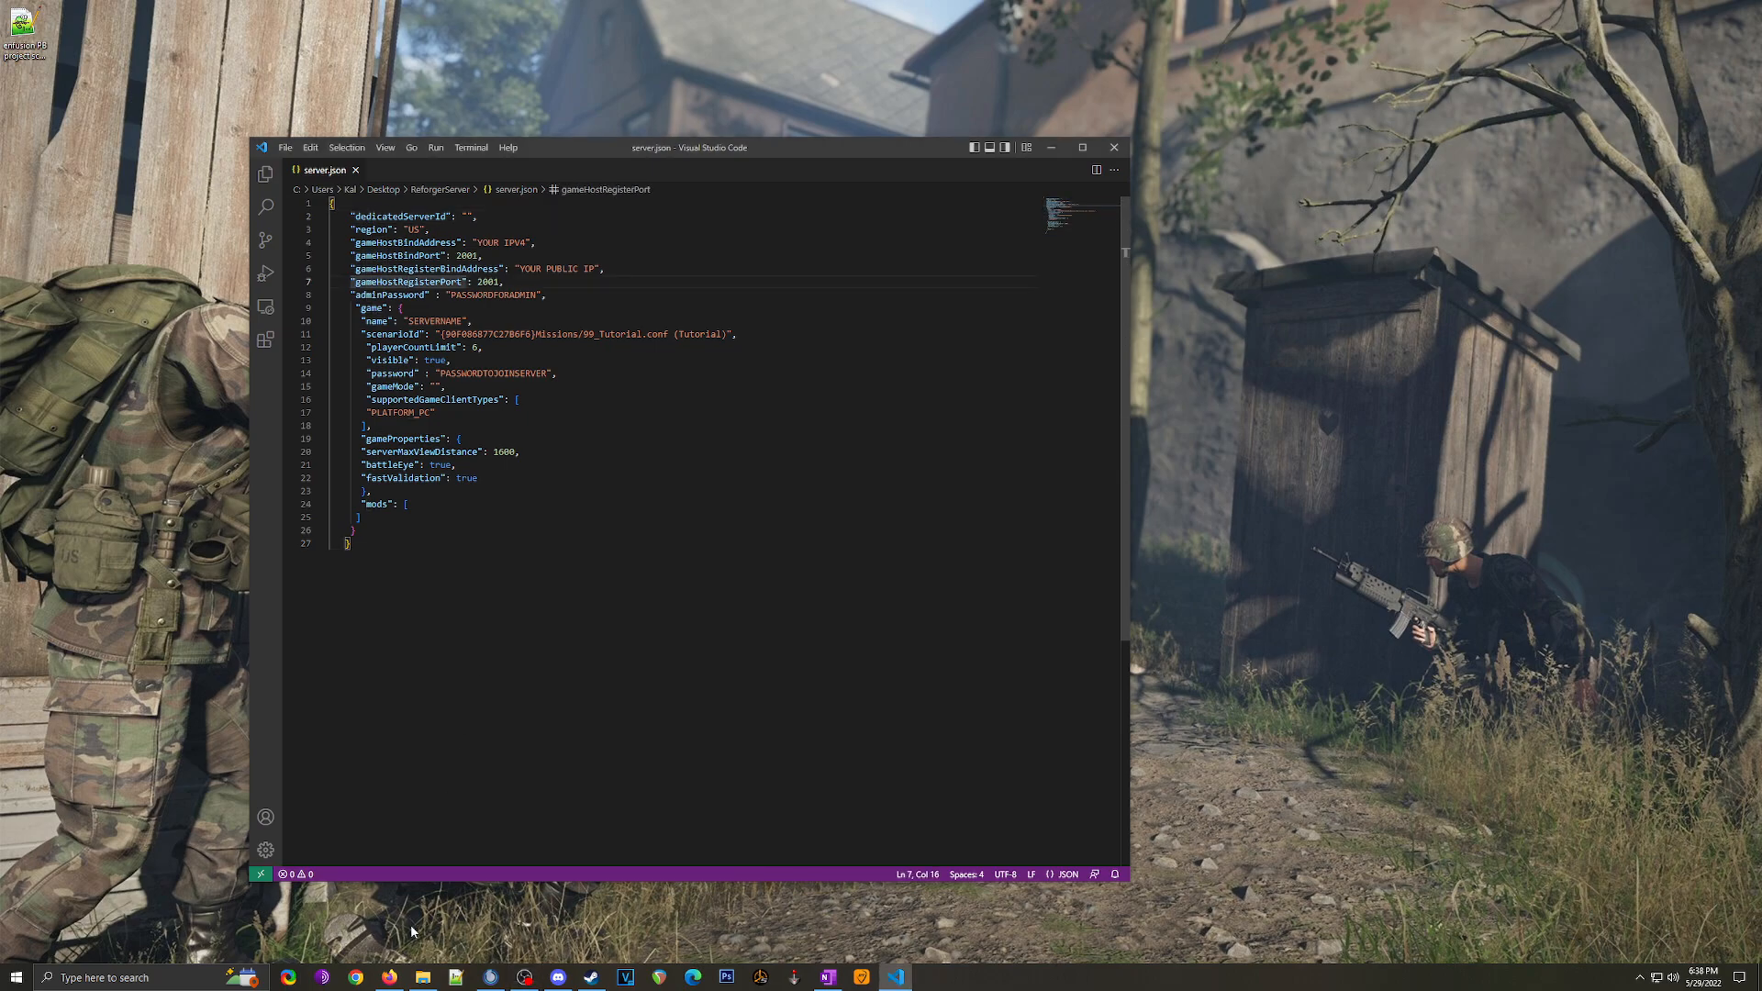
left_click(389, 977)
left_click(232, 18)
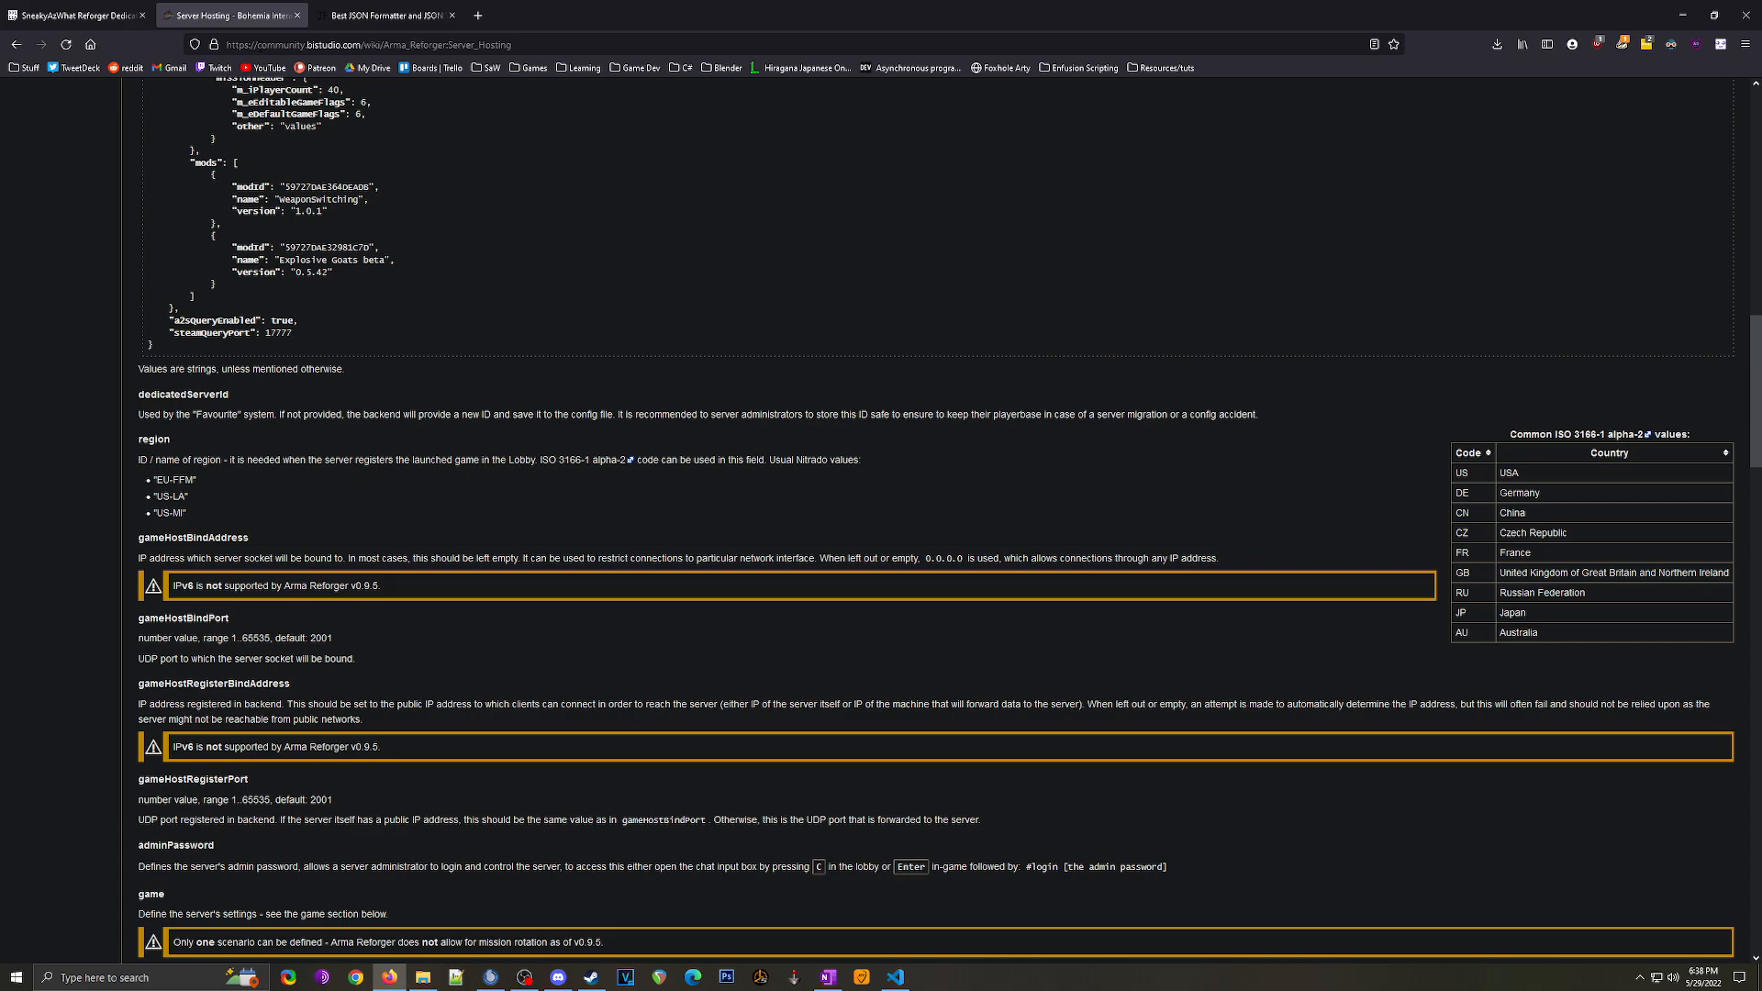
left_click(531, 44)
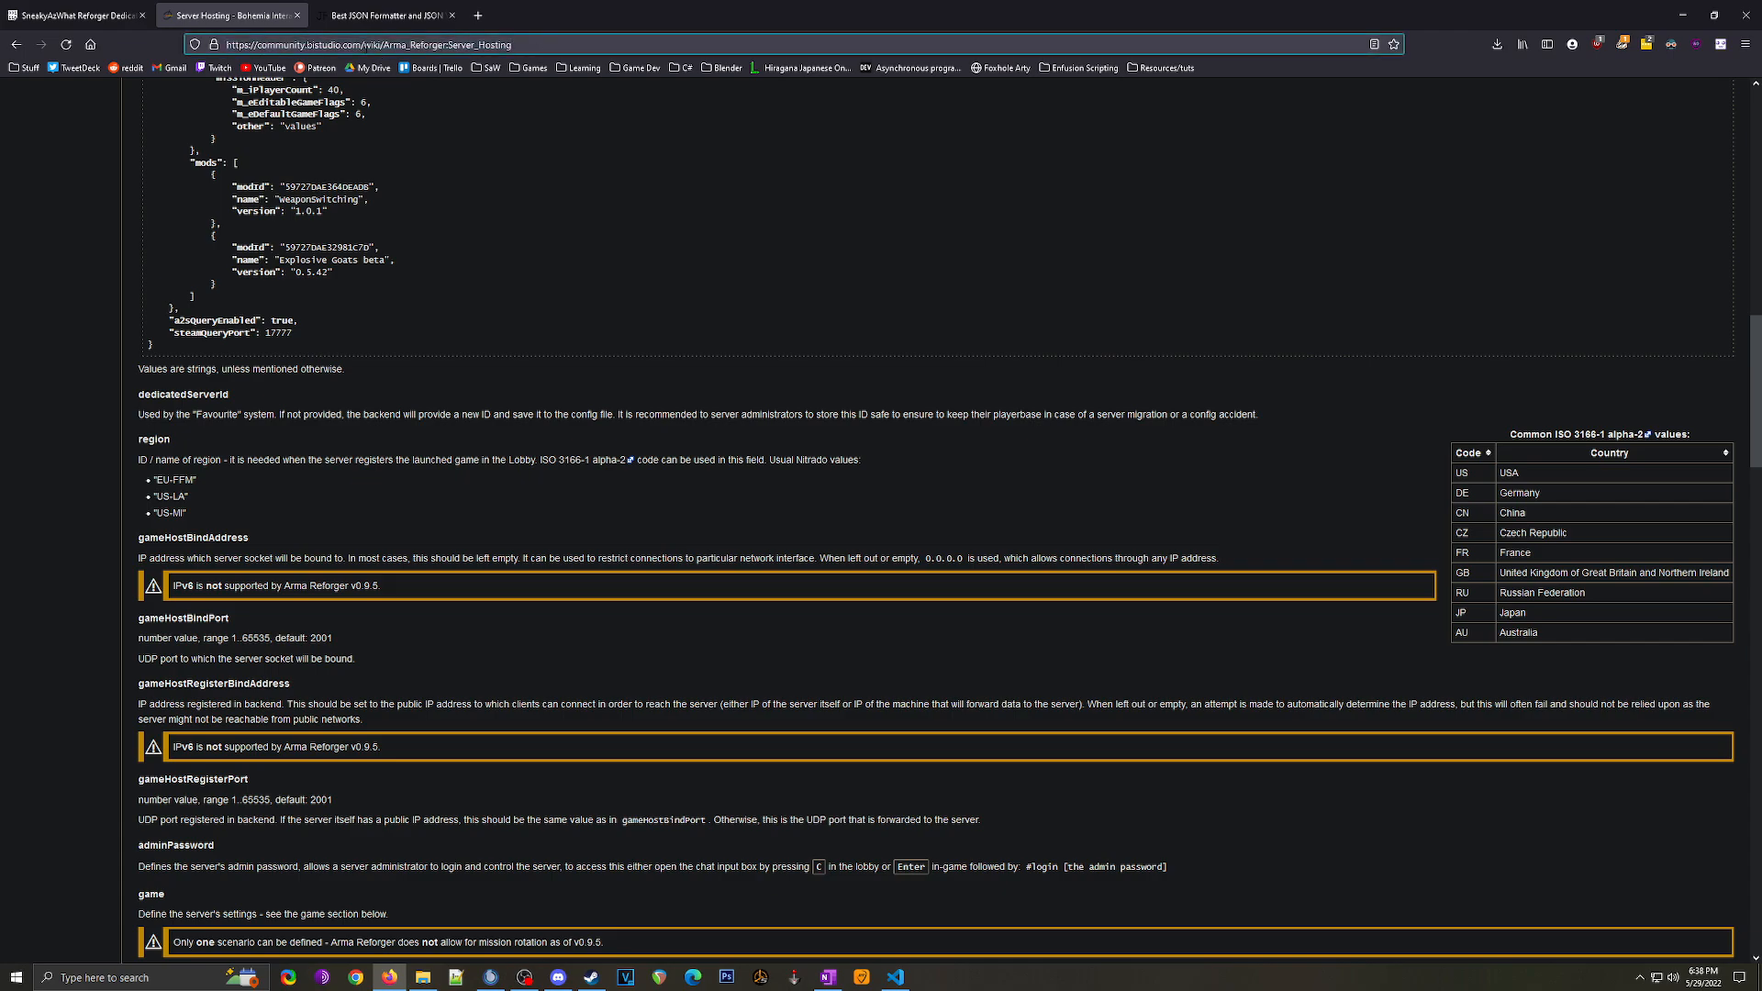
Step: Inspect the empty dedicatedServerId value and the US region value in server.json
left_click(1682, 15)
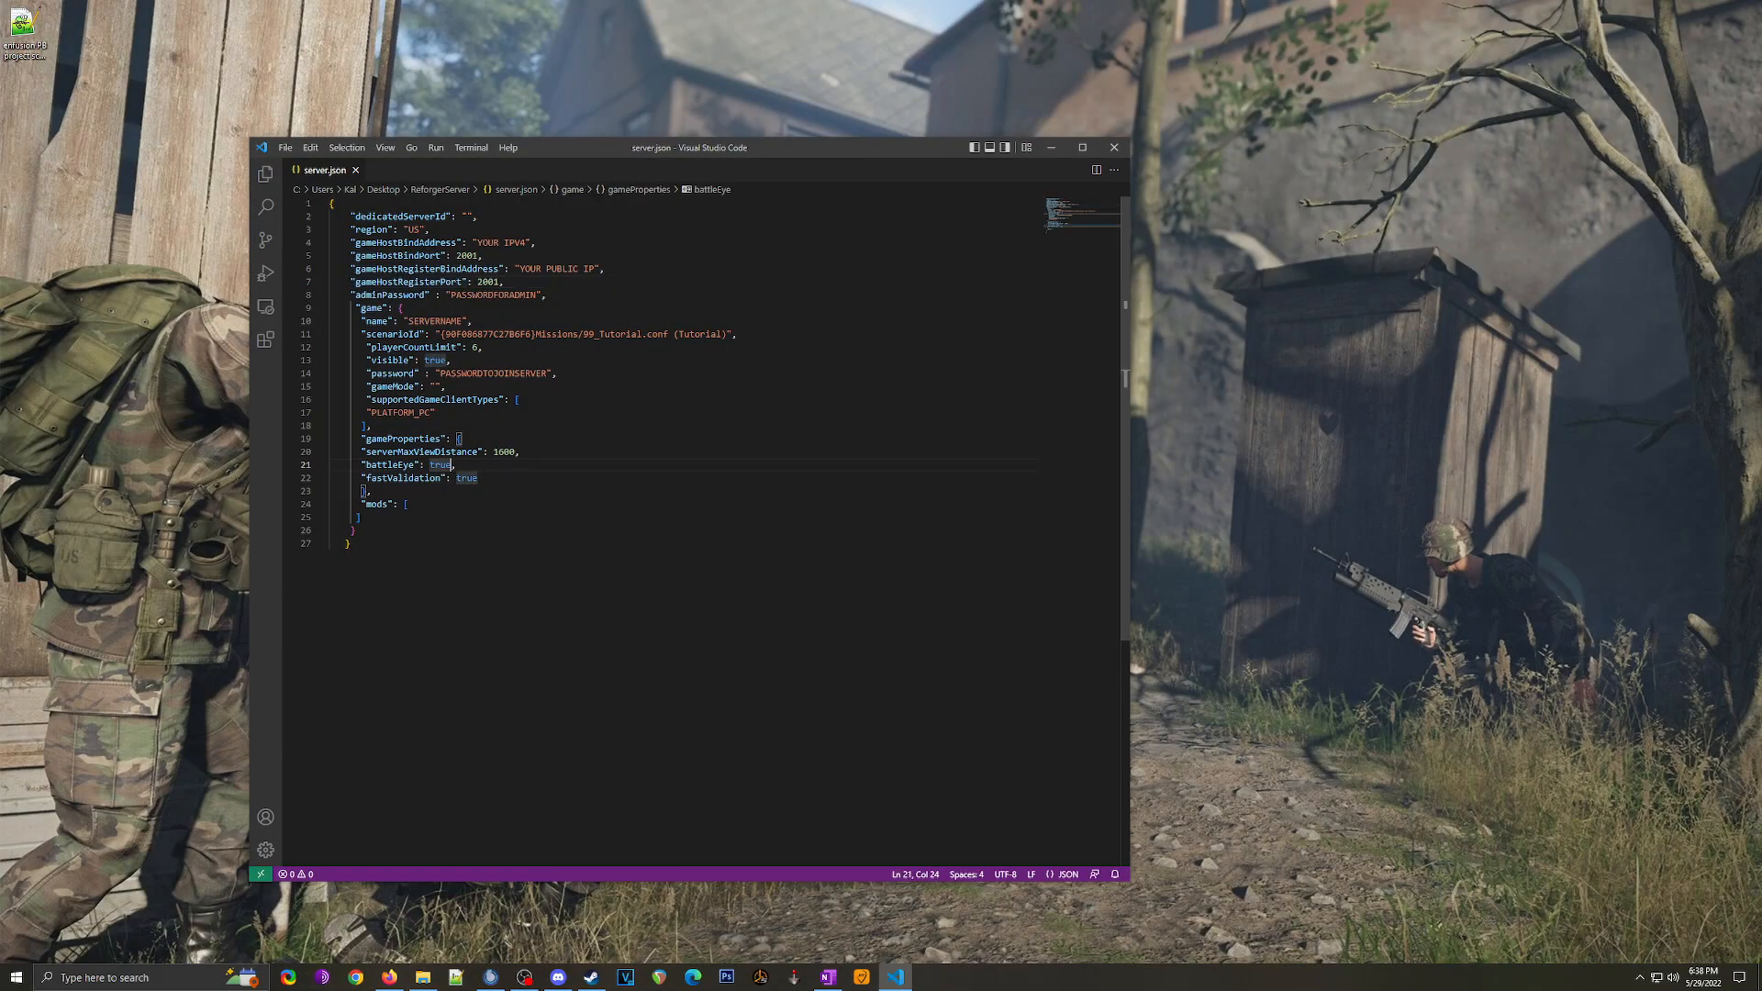
left_click(394, 218)
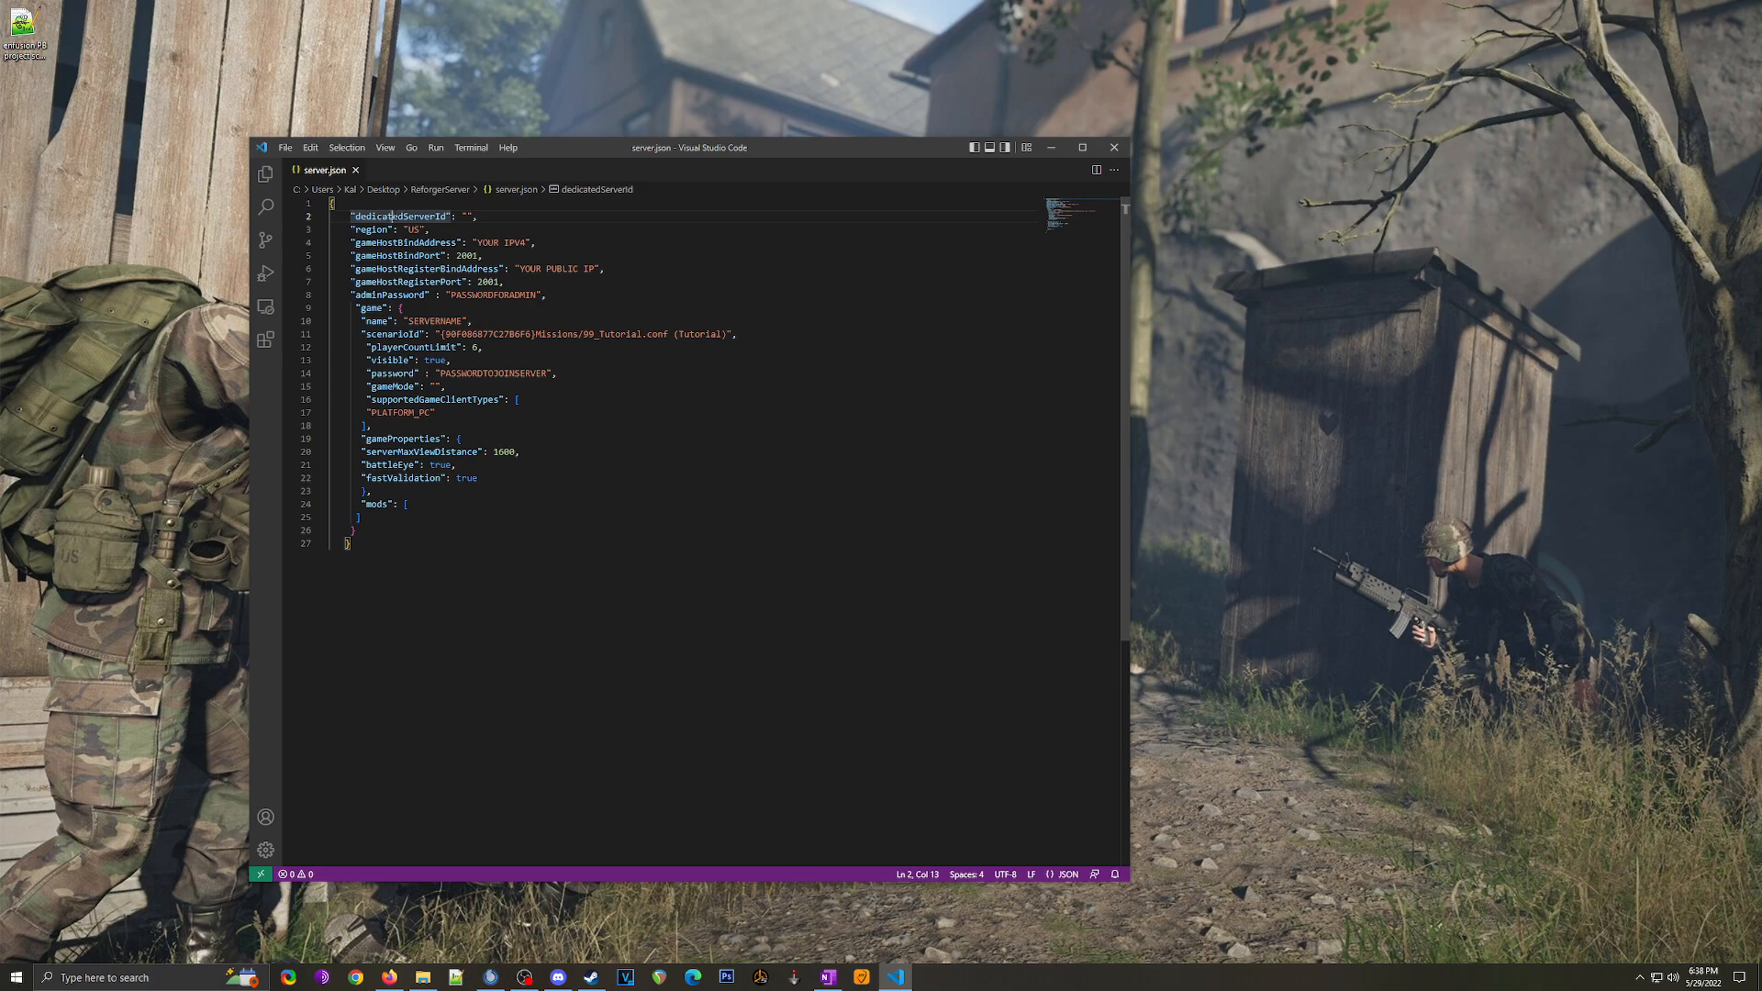
left_click(468, 217)
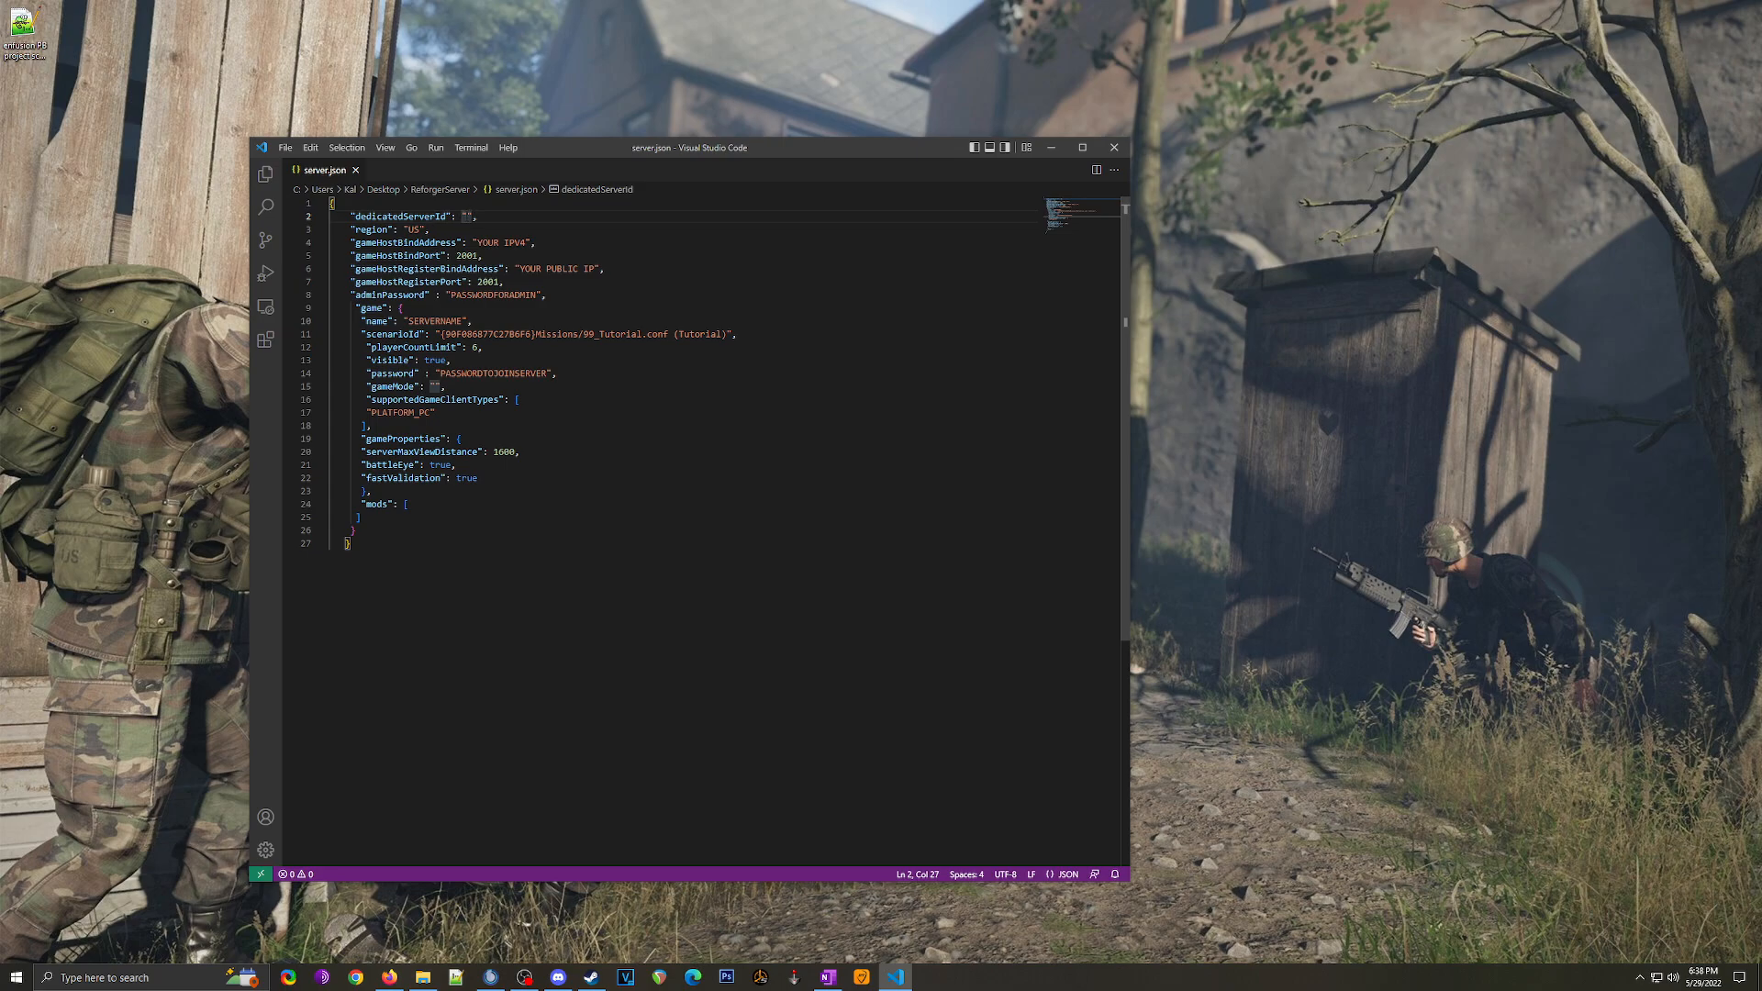
left_click(359, 229)
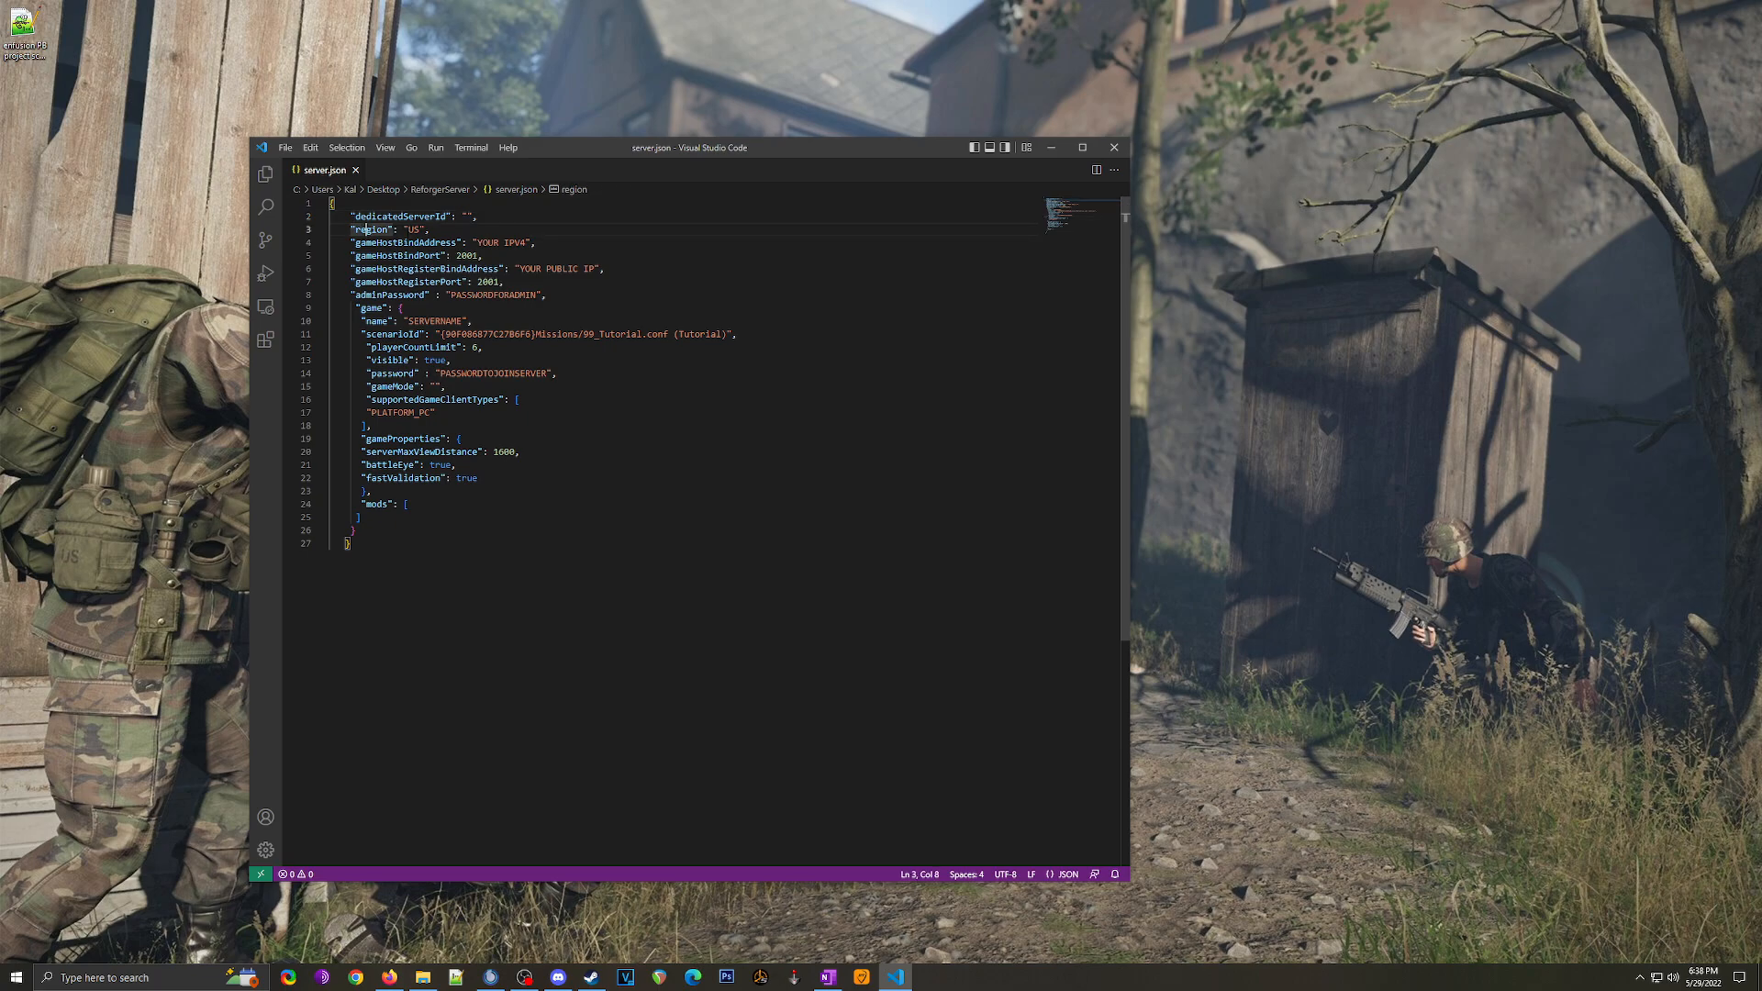
left_click(412, 229)
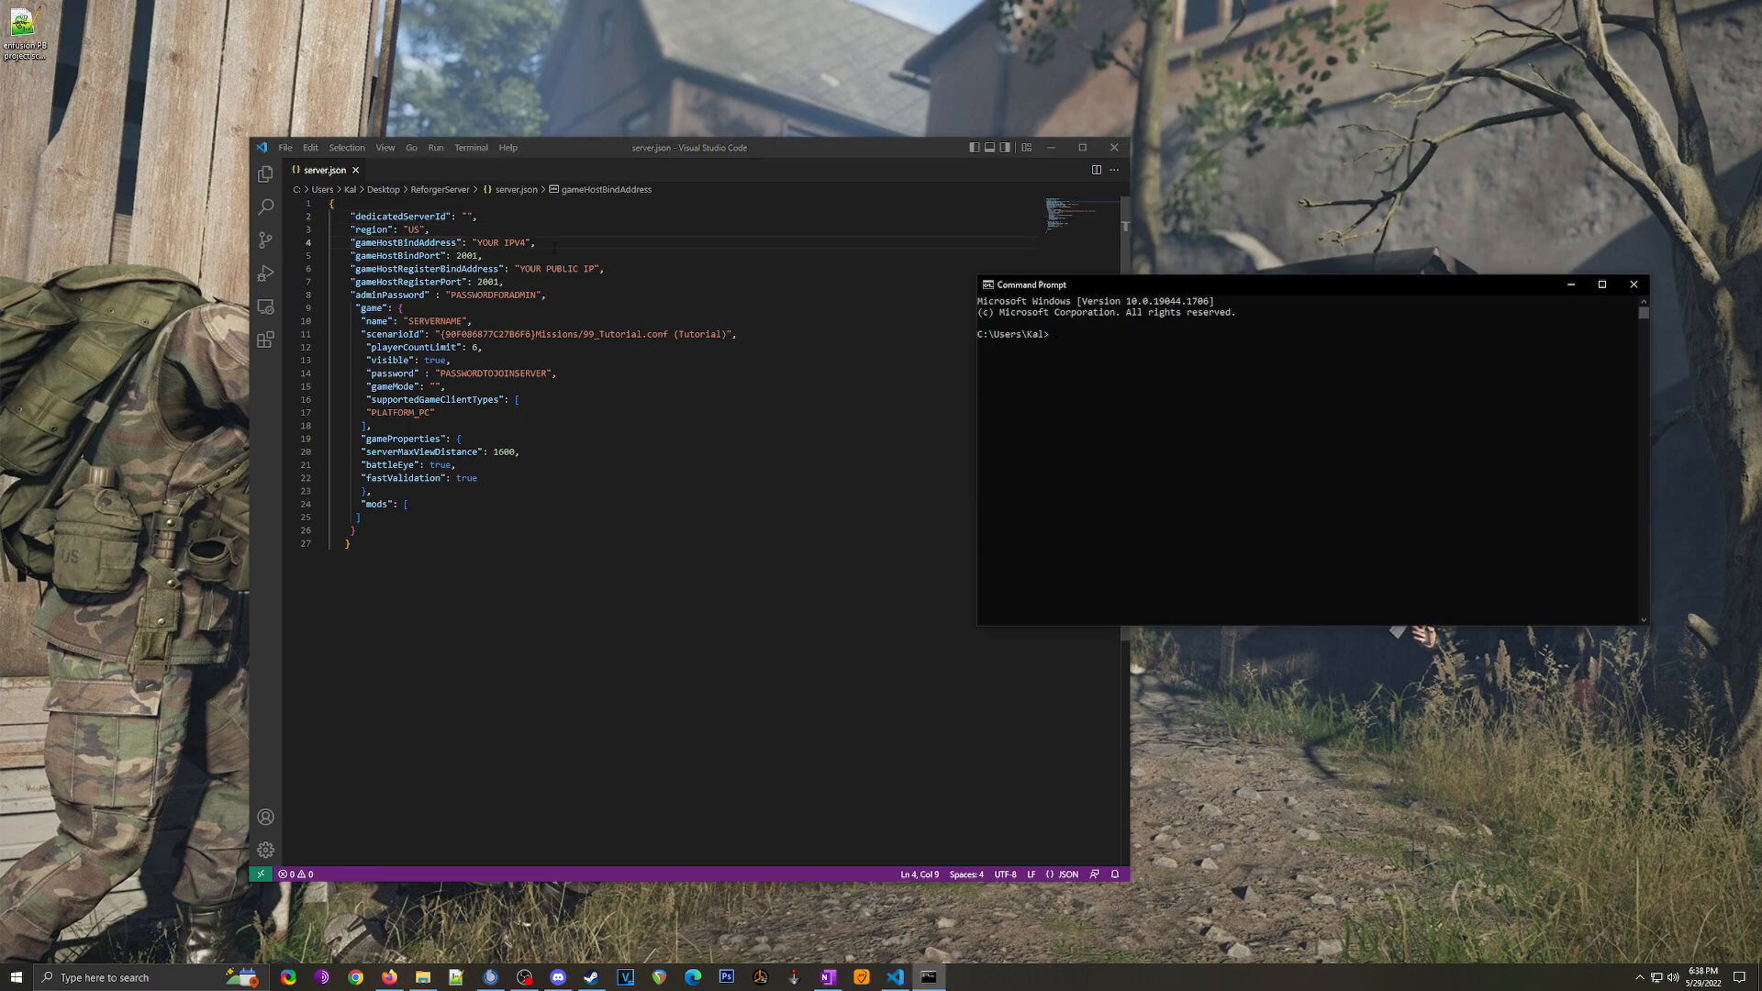
Step: Run ipconfig in Command Prompt and copy the 192.168.50.55 IPv4 address
left_click(1080, 335)
type("ipconfig")
key("Return")
left_click_drag(994, 434, 1062, 437)
left_click_drag(1194, 434, 1295, 437)
left_click(1267, 443)
Step: Replace YOUR IPV4 and YOUR PUBLIC IP in server.json with 192.168.50.55 and close Command Prompt
left_click_drag(582, 148, 404, 127)
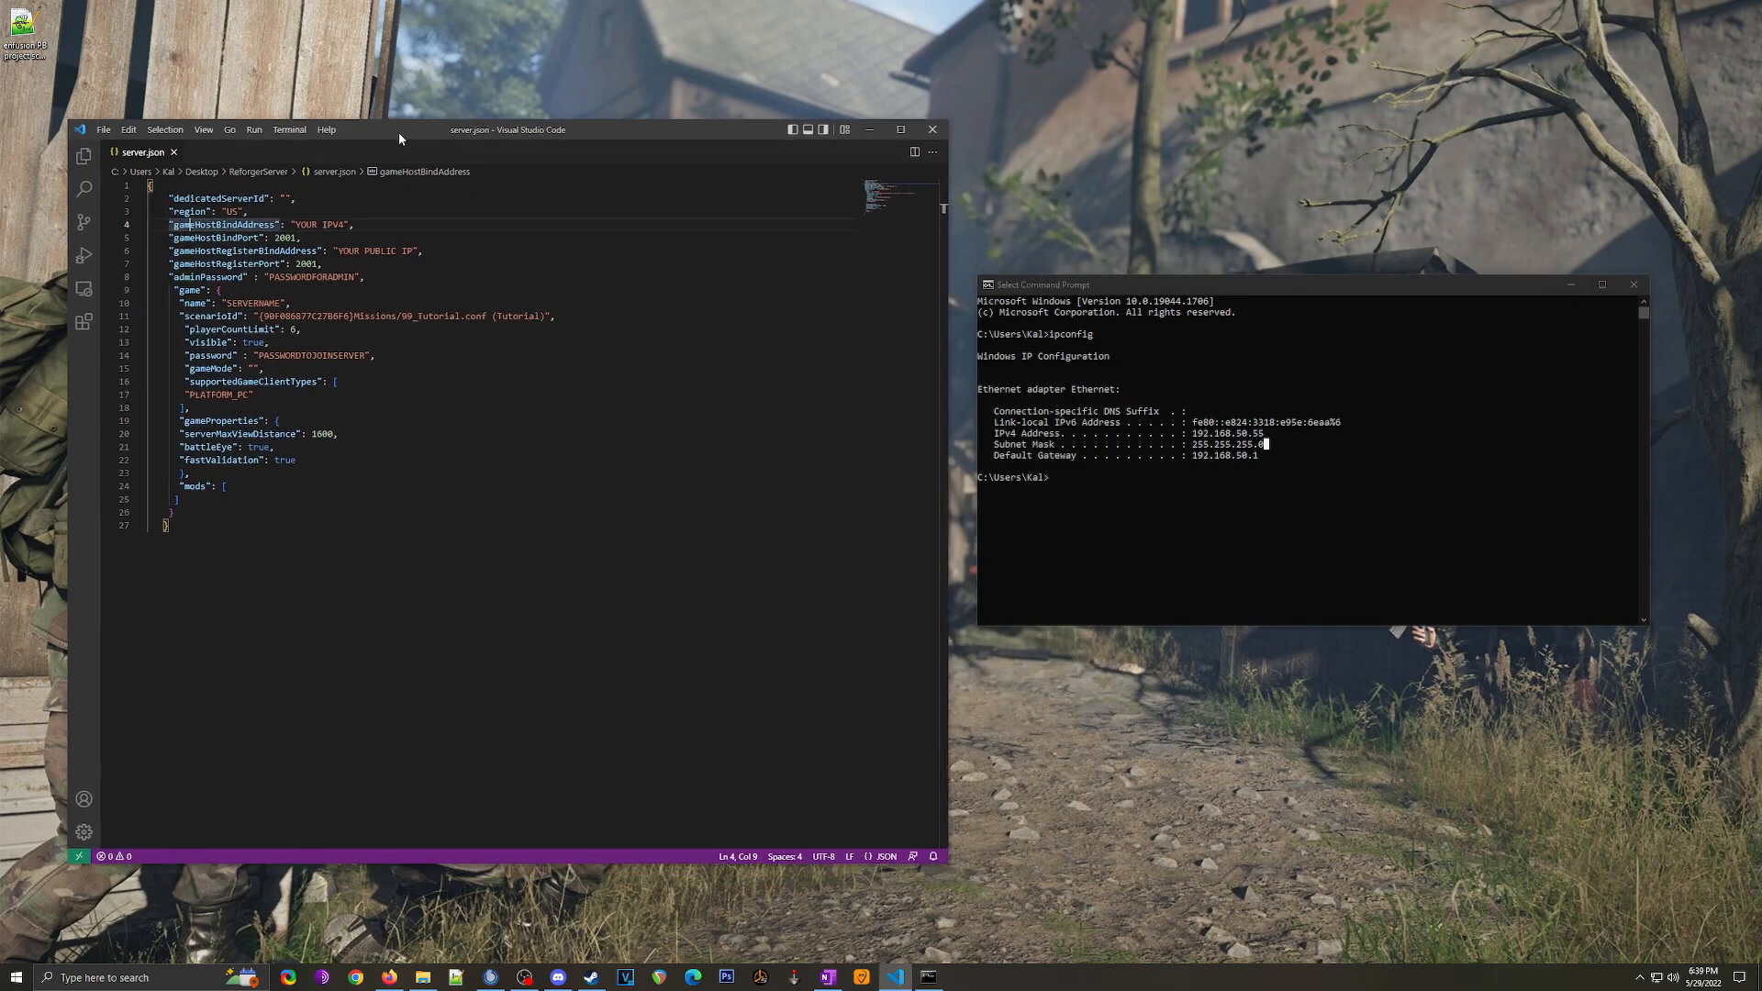
left_click_drag(299, 222, 350, 223)
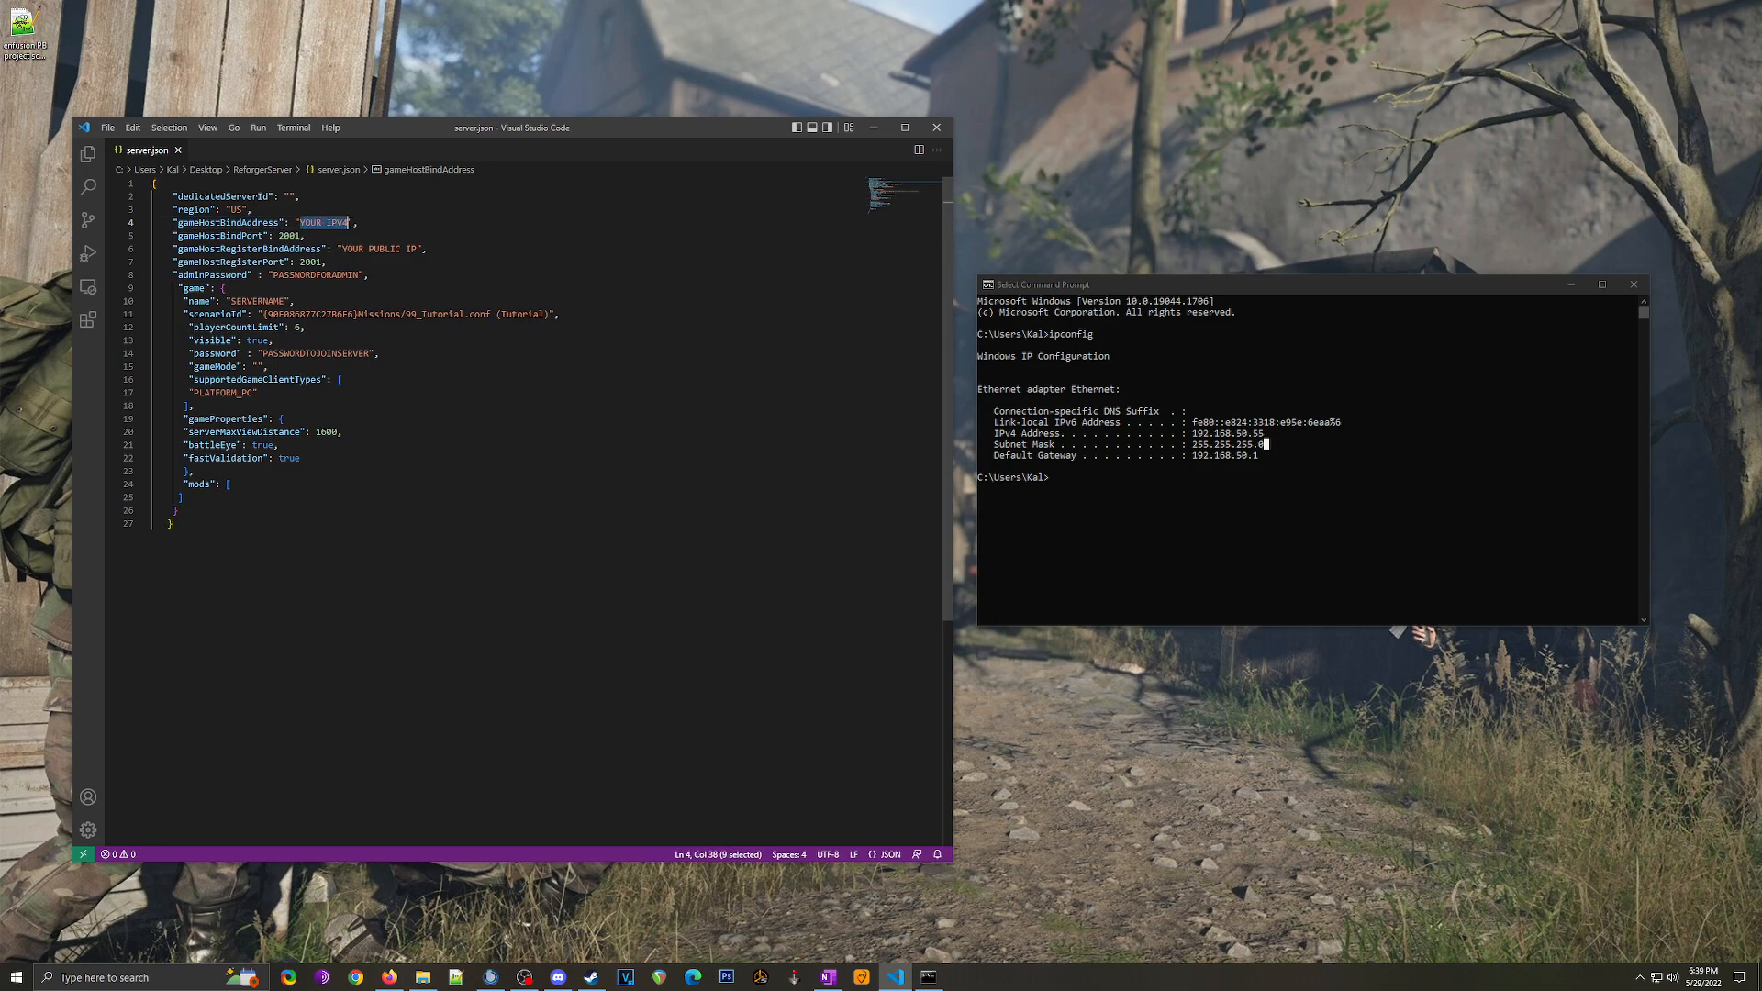
type("192.168.50.55")
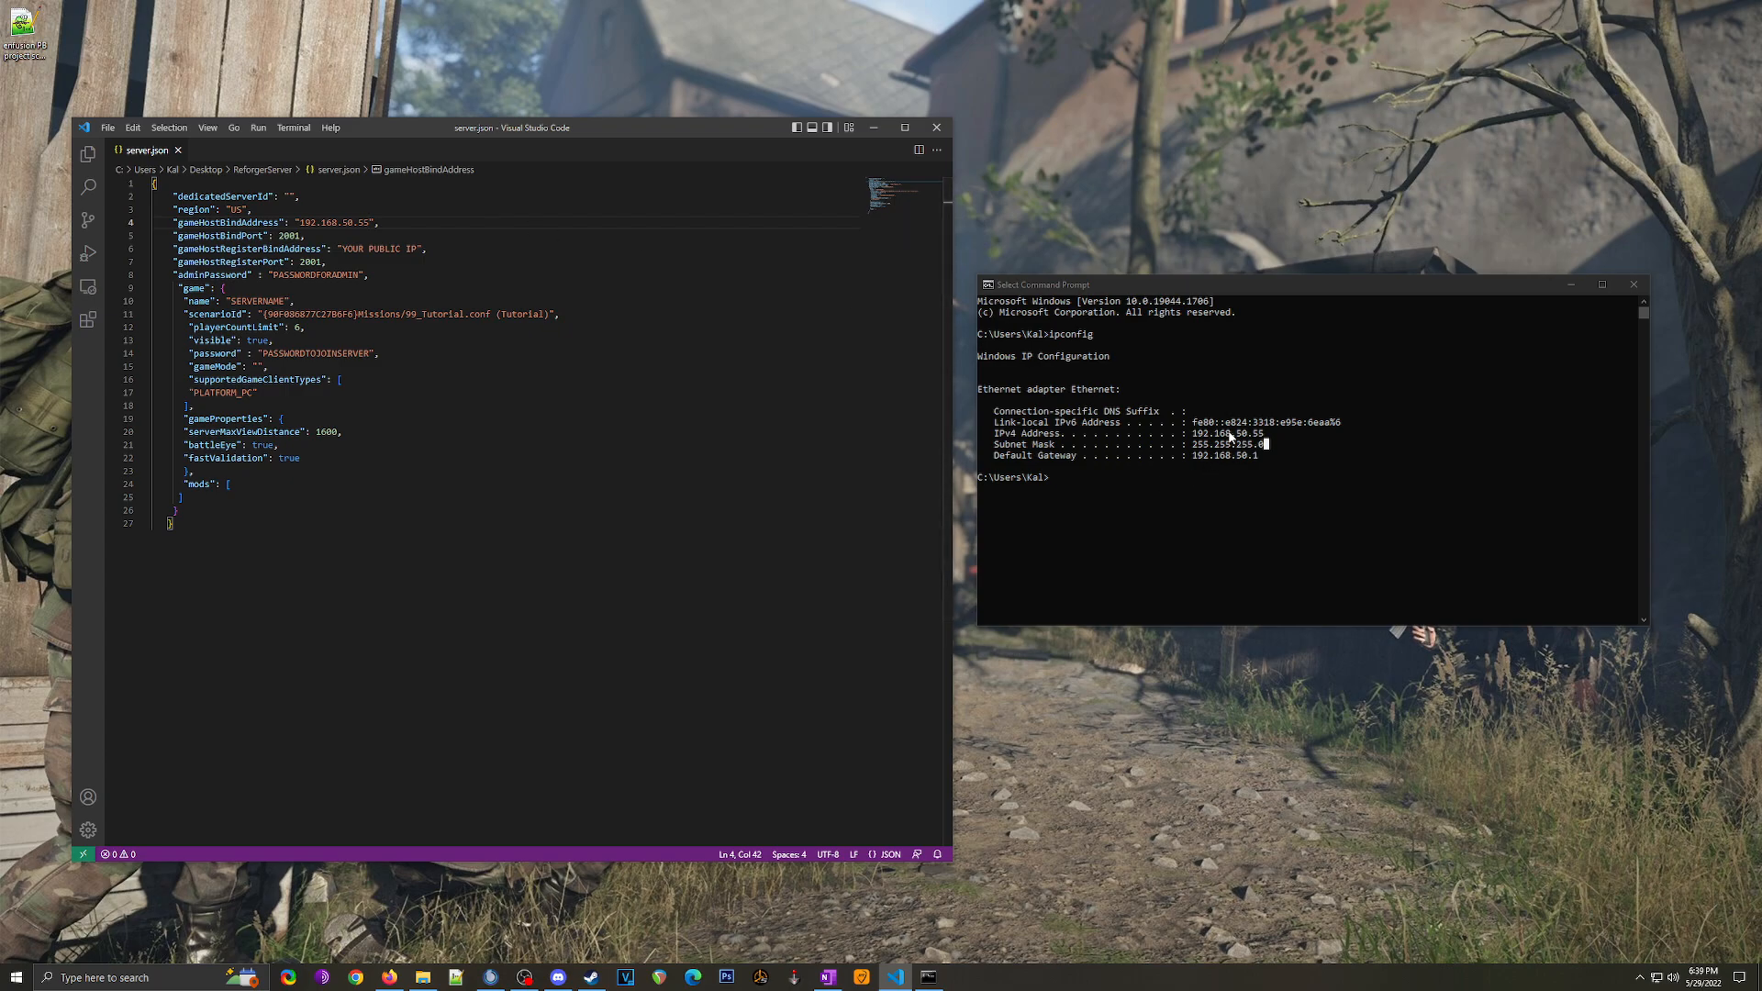
left_click(195, 249)
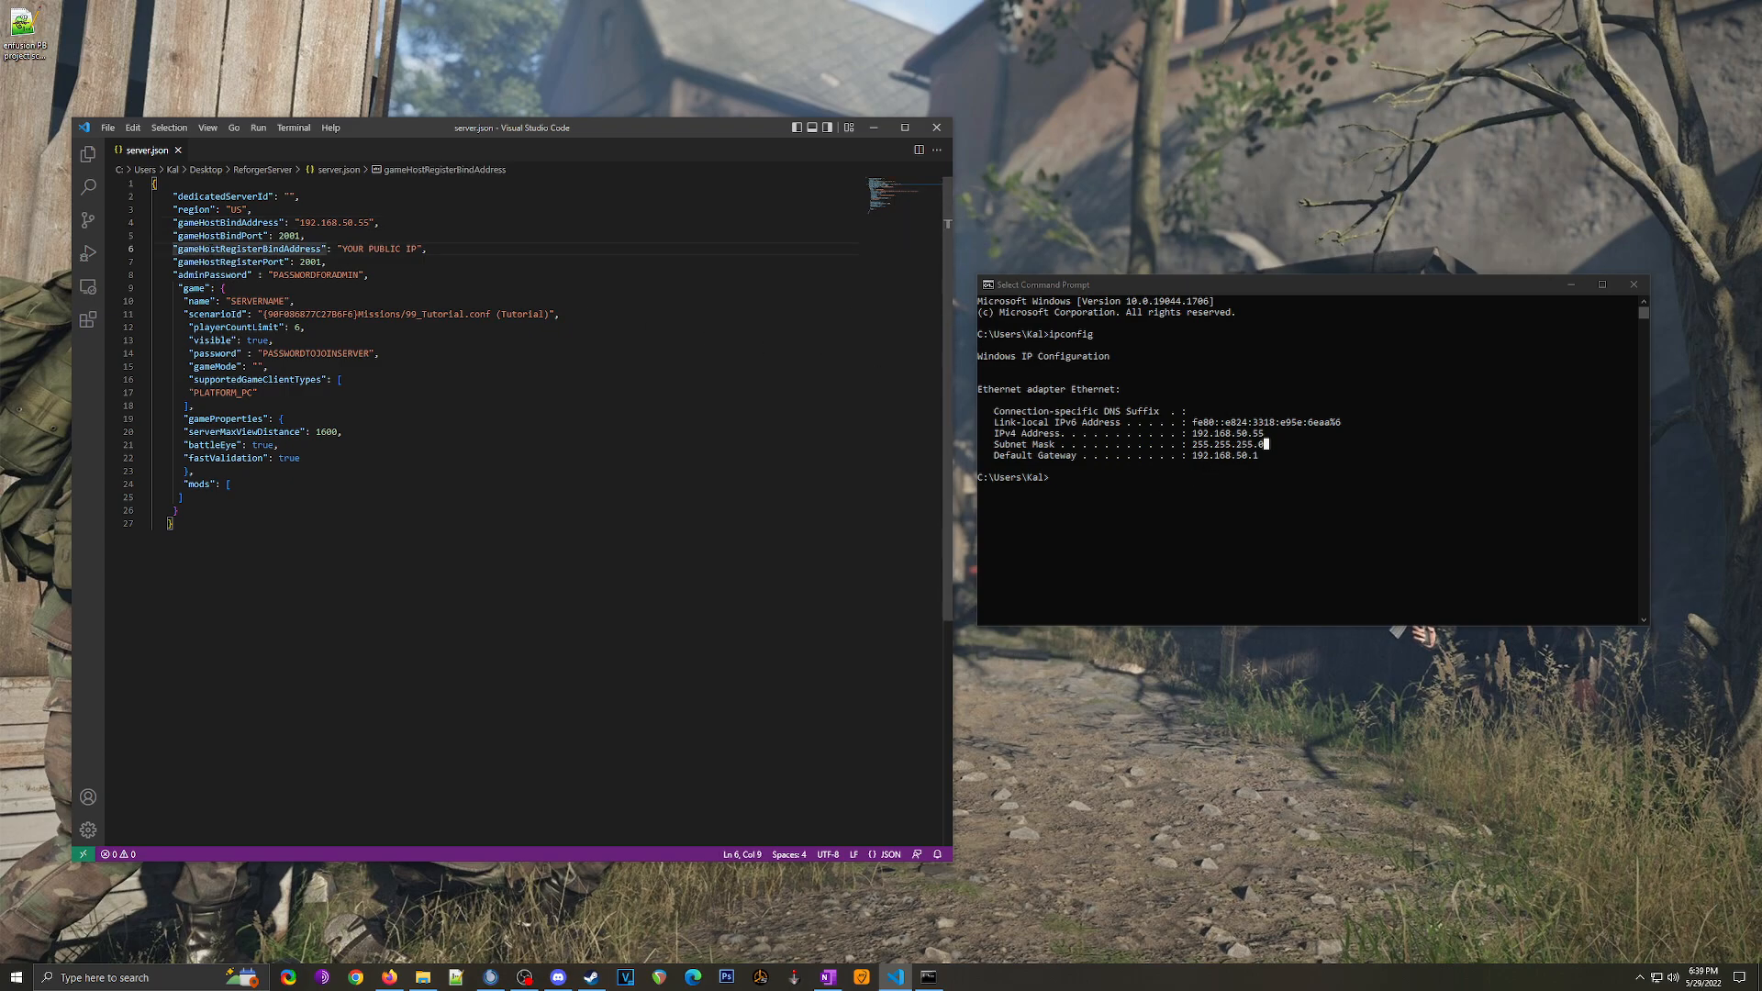
left_click_drag(342, 249, 300, 222)
key("ctrl+c")
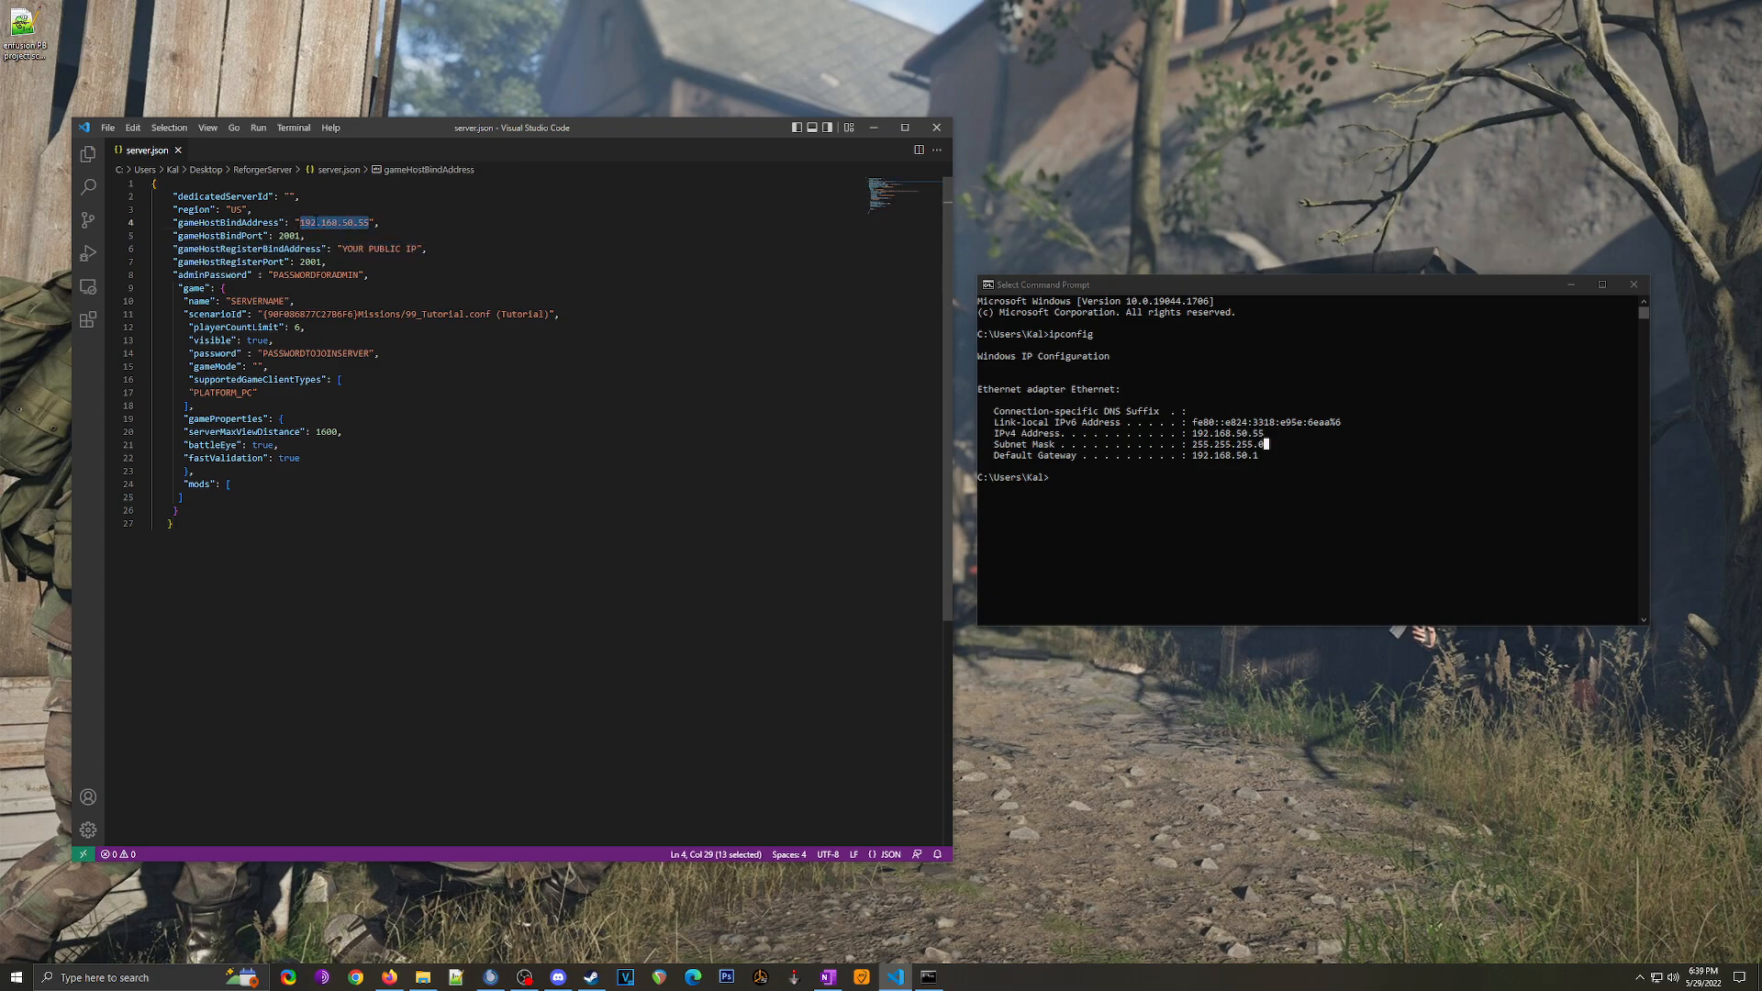
left_click_drag(418, 249, 341, 248)
key("ctrl+v")
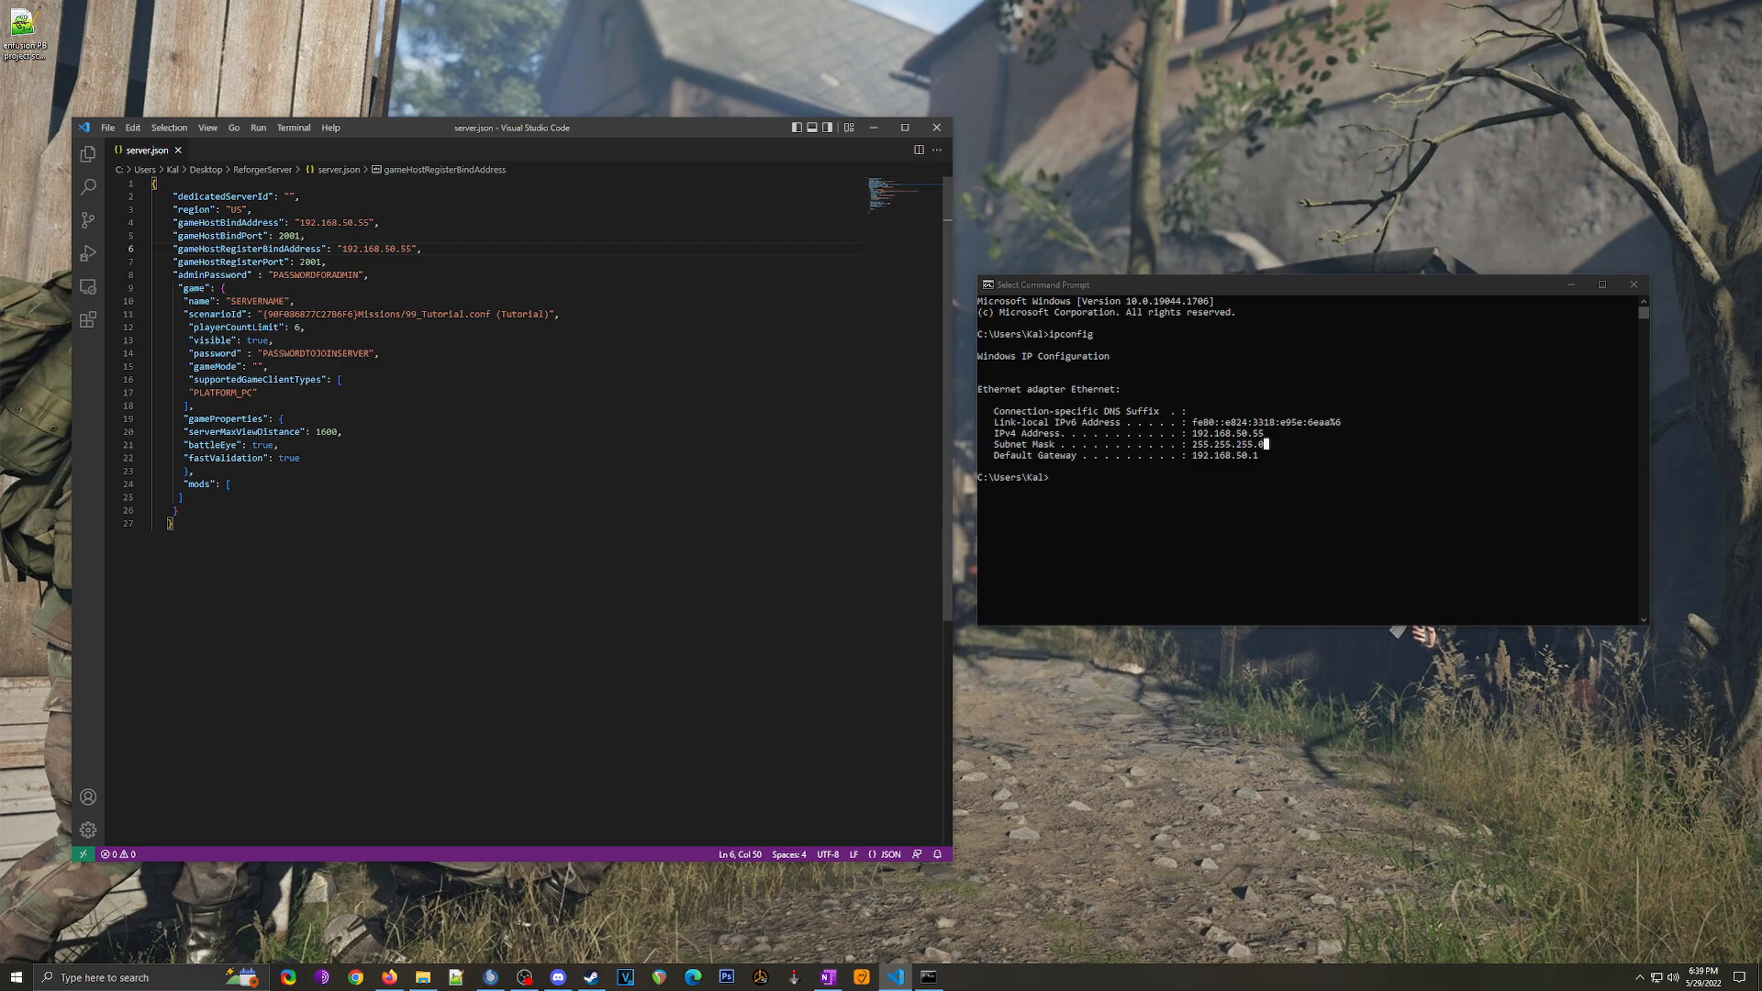
left_click_drag(342, 249, 412, 249)
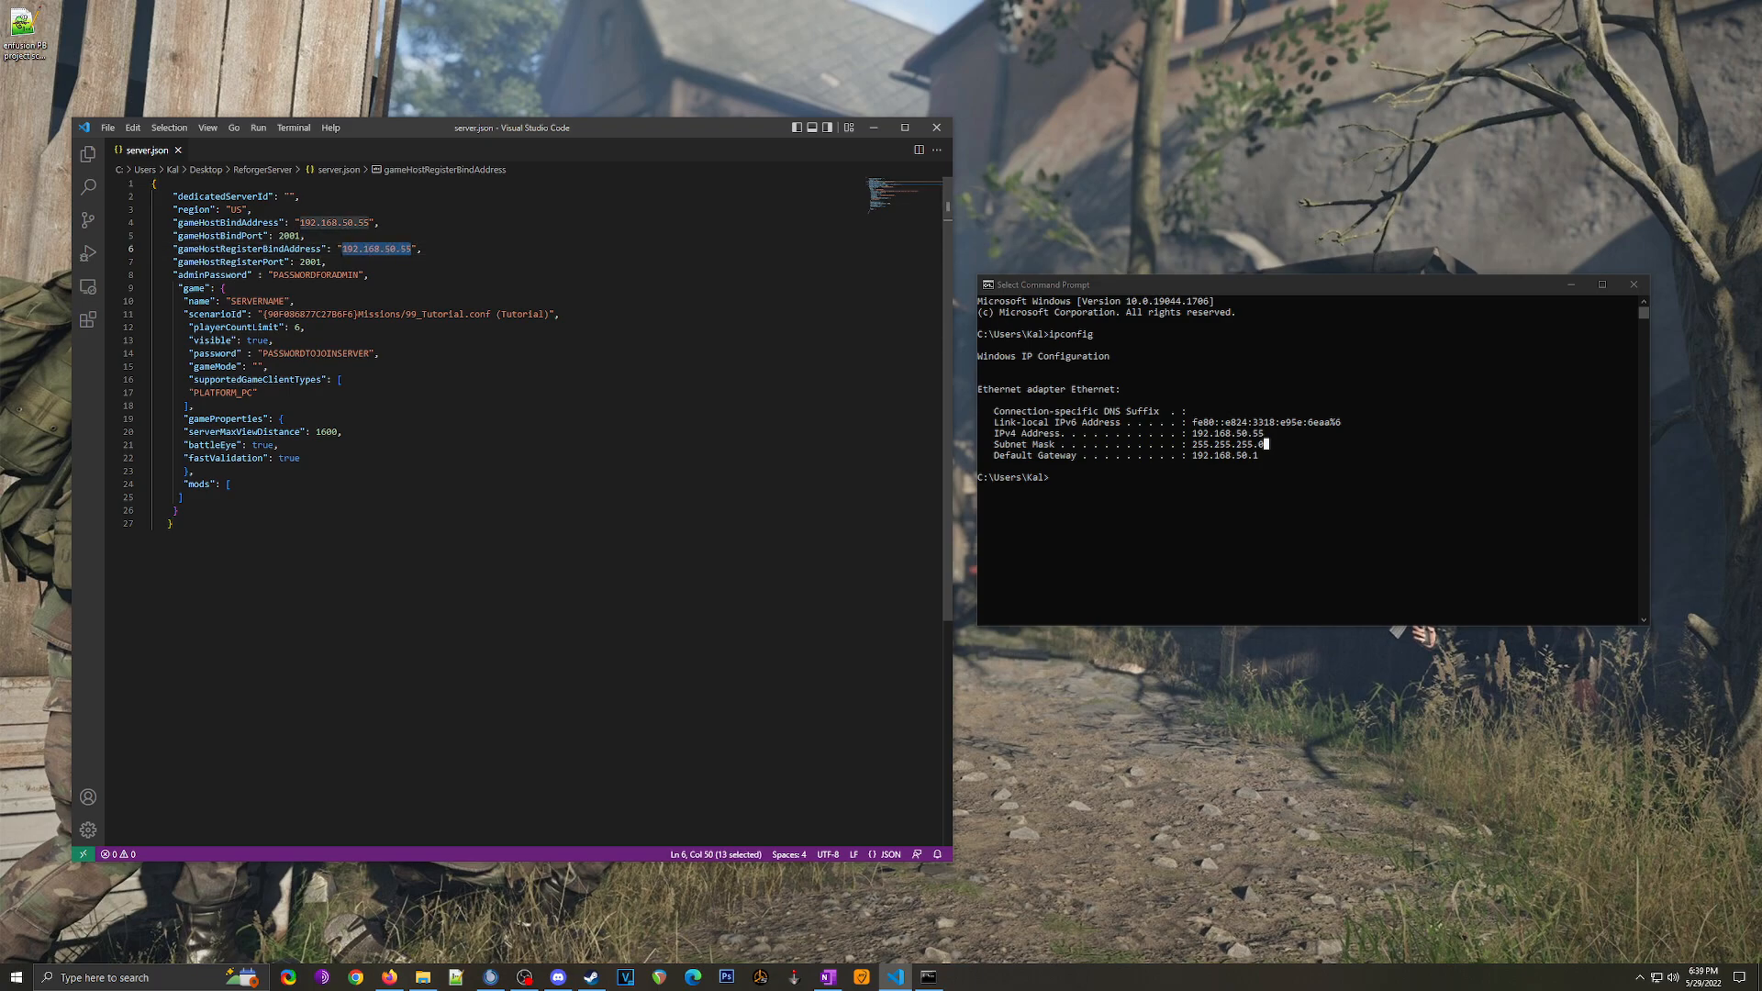
left_click(1634, 285)
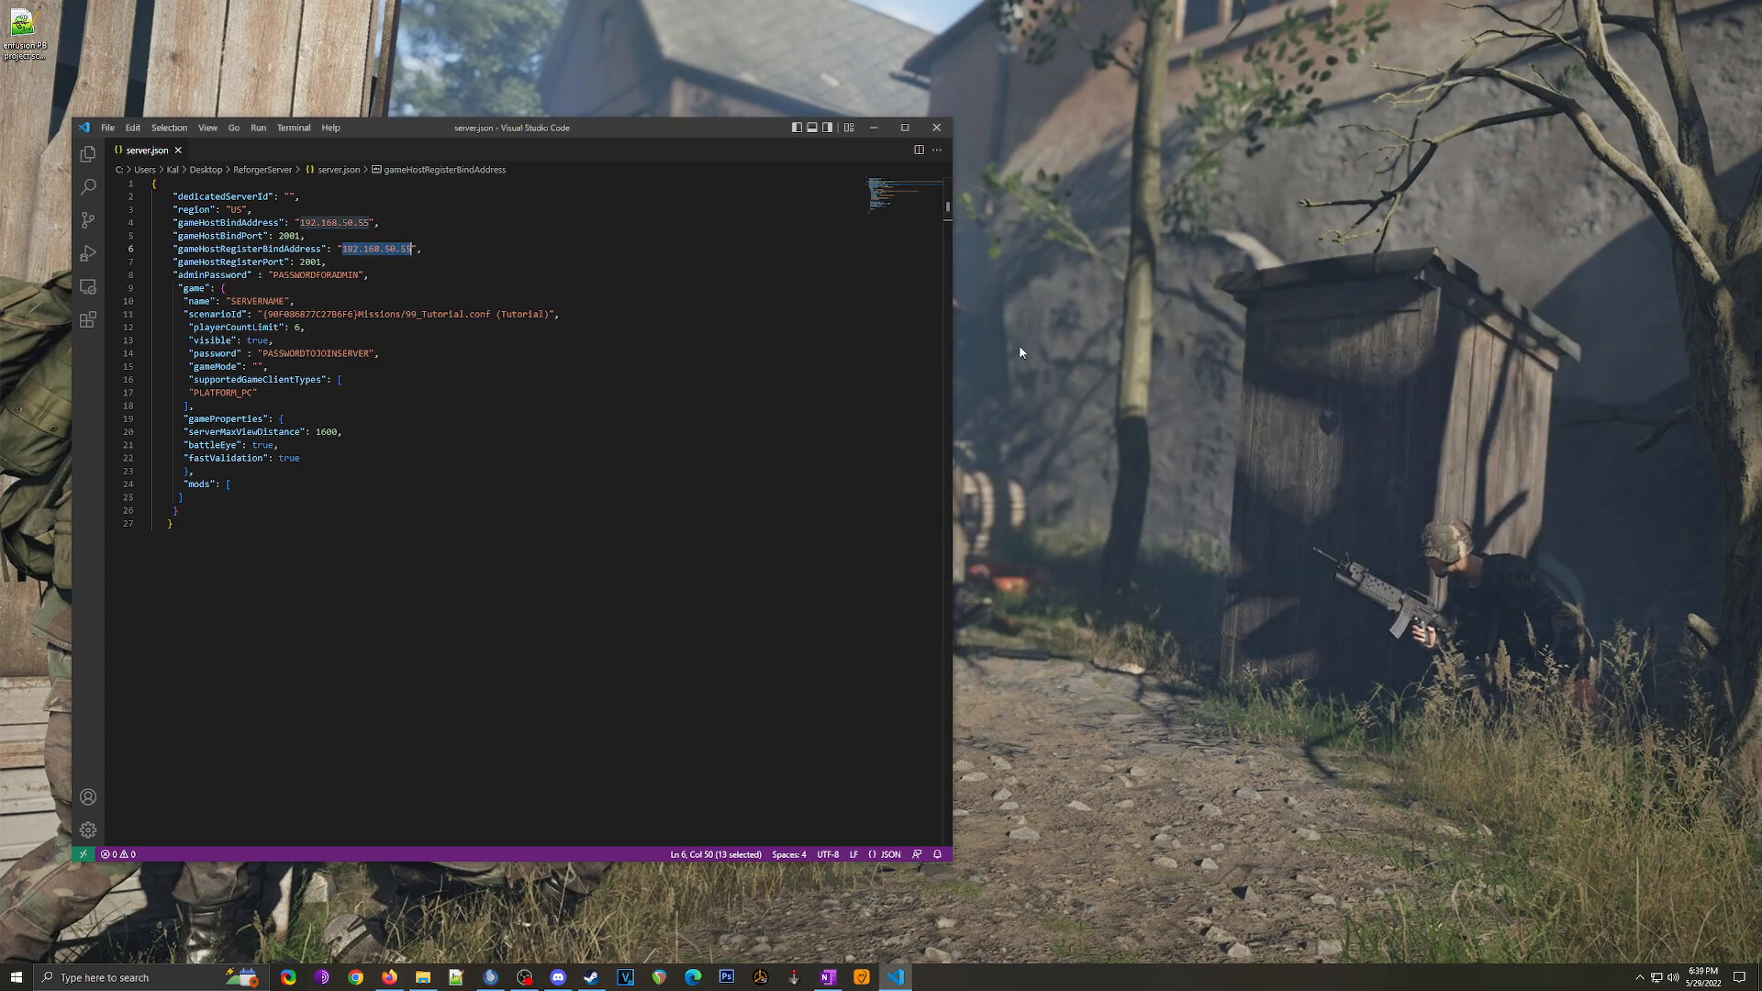
Step: Replace PASSWORDFORADMIN with an admin password and SERVERNAME with 'sneaky server tutorial'
left_click(273, 275)
left_click_drag(273, 275, 364, 288)
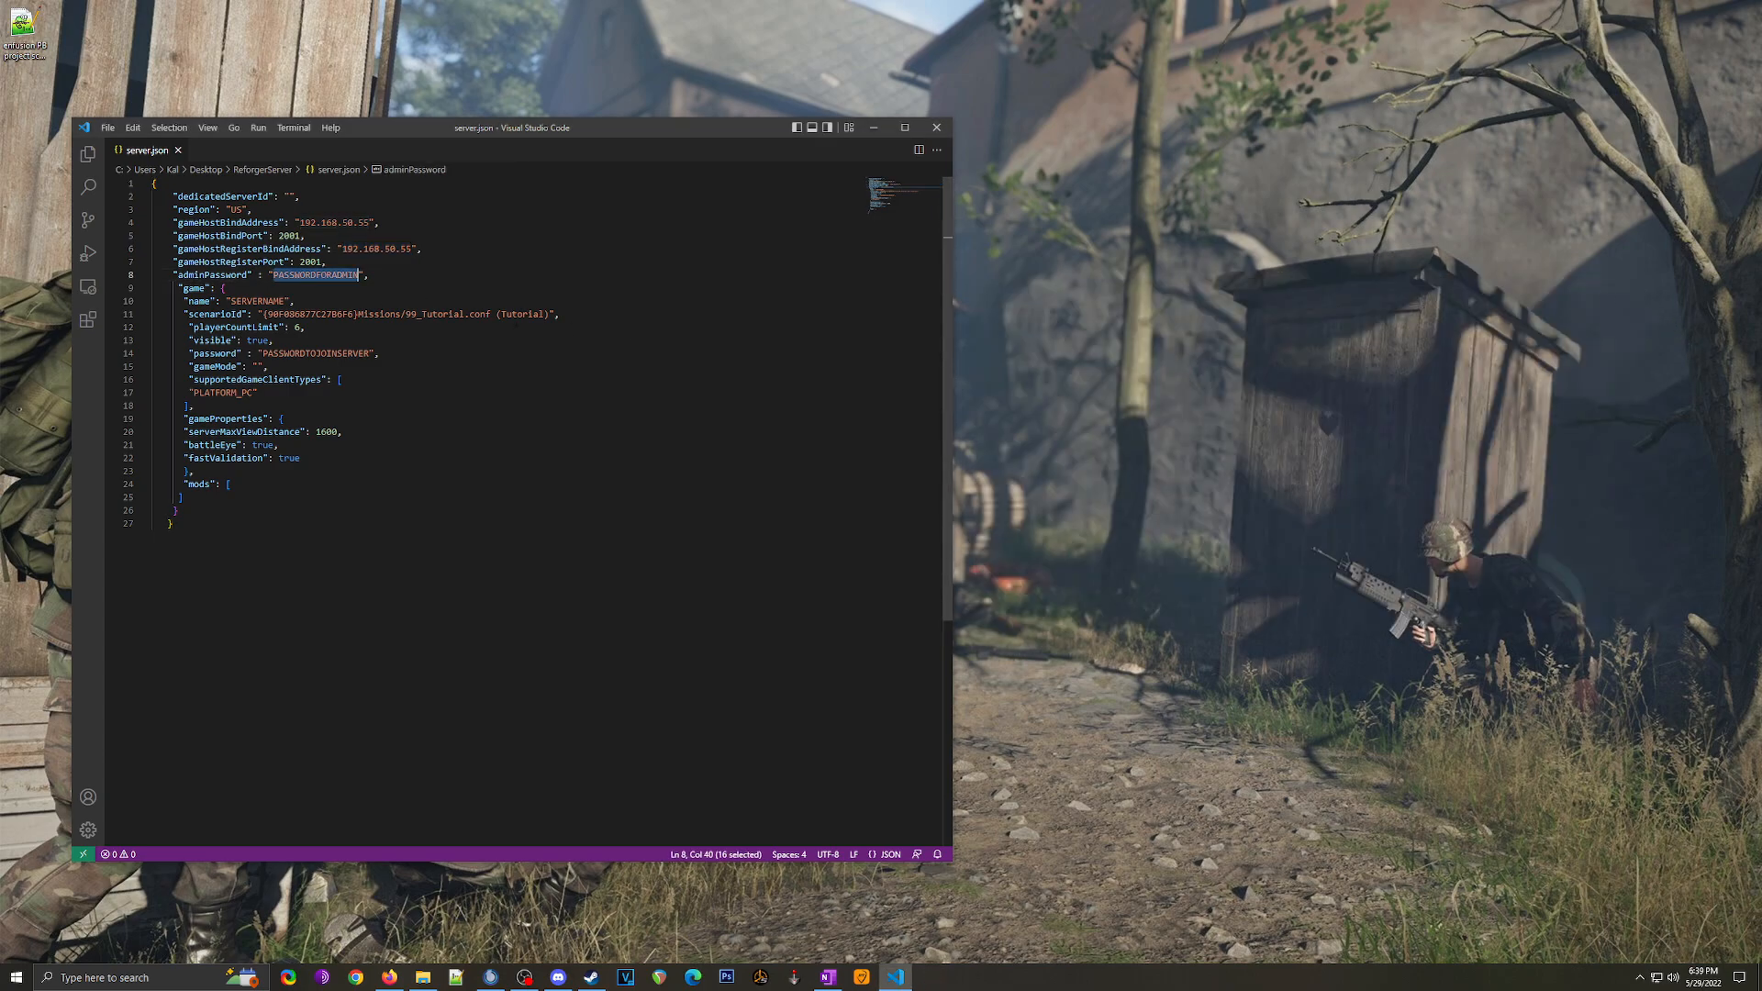
type("pass123")
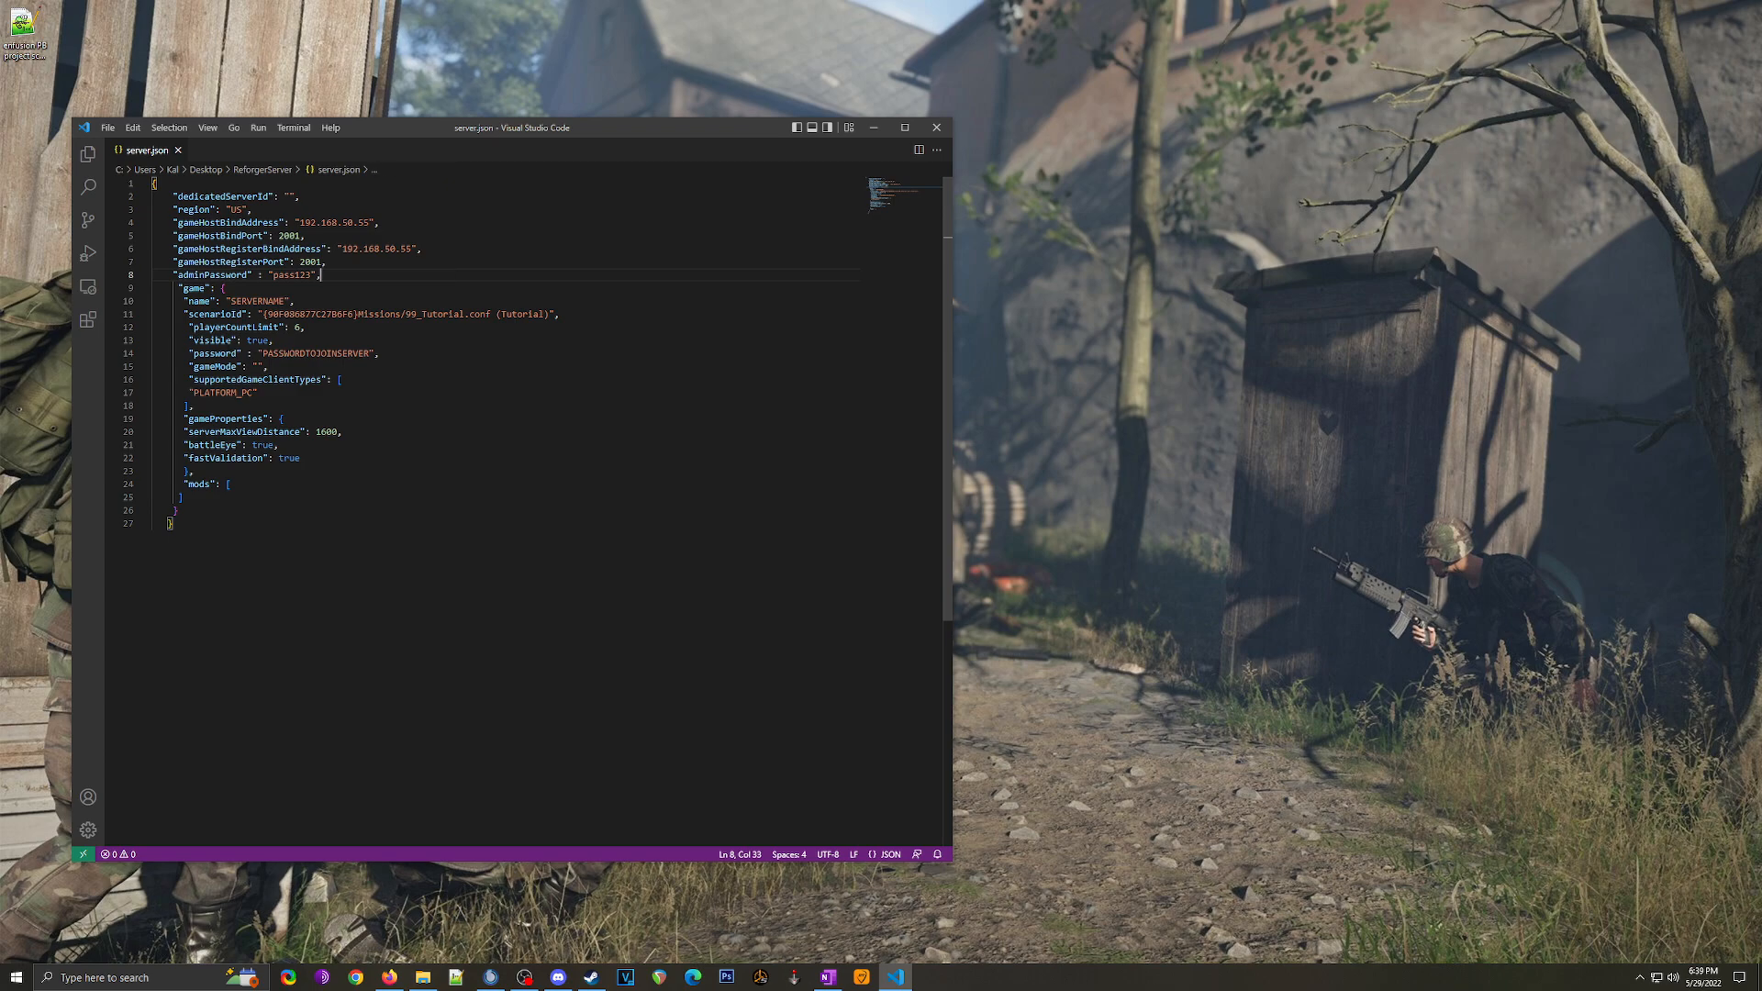
double_click(257, 301)
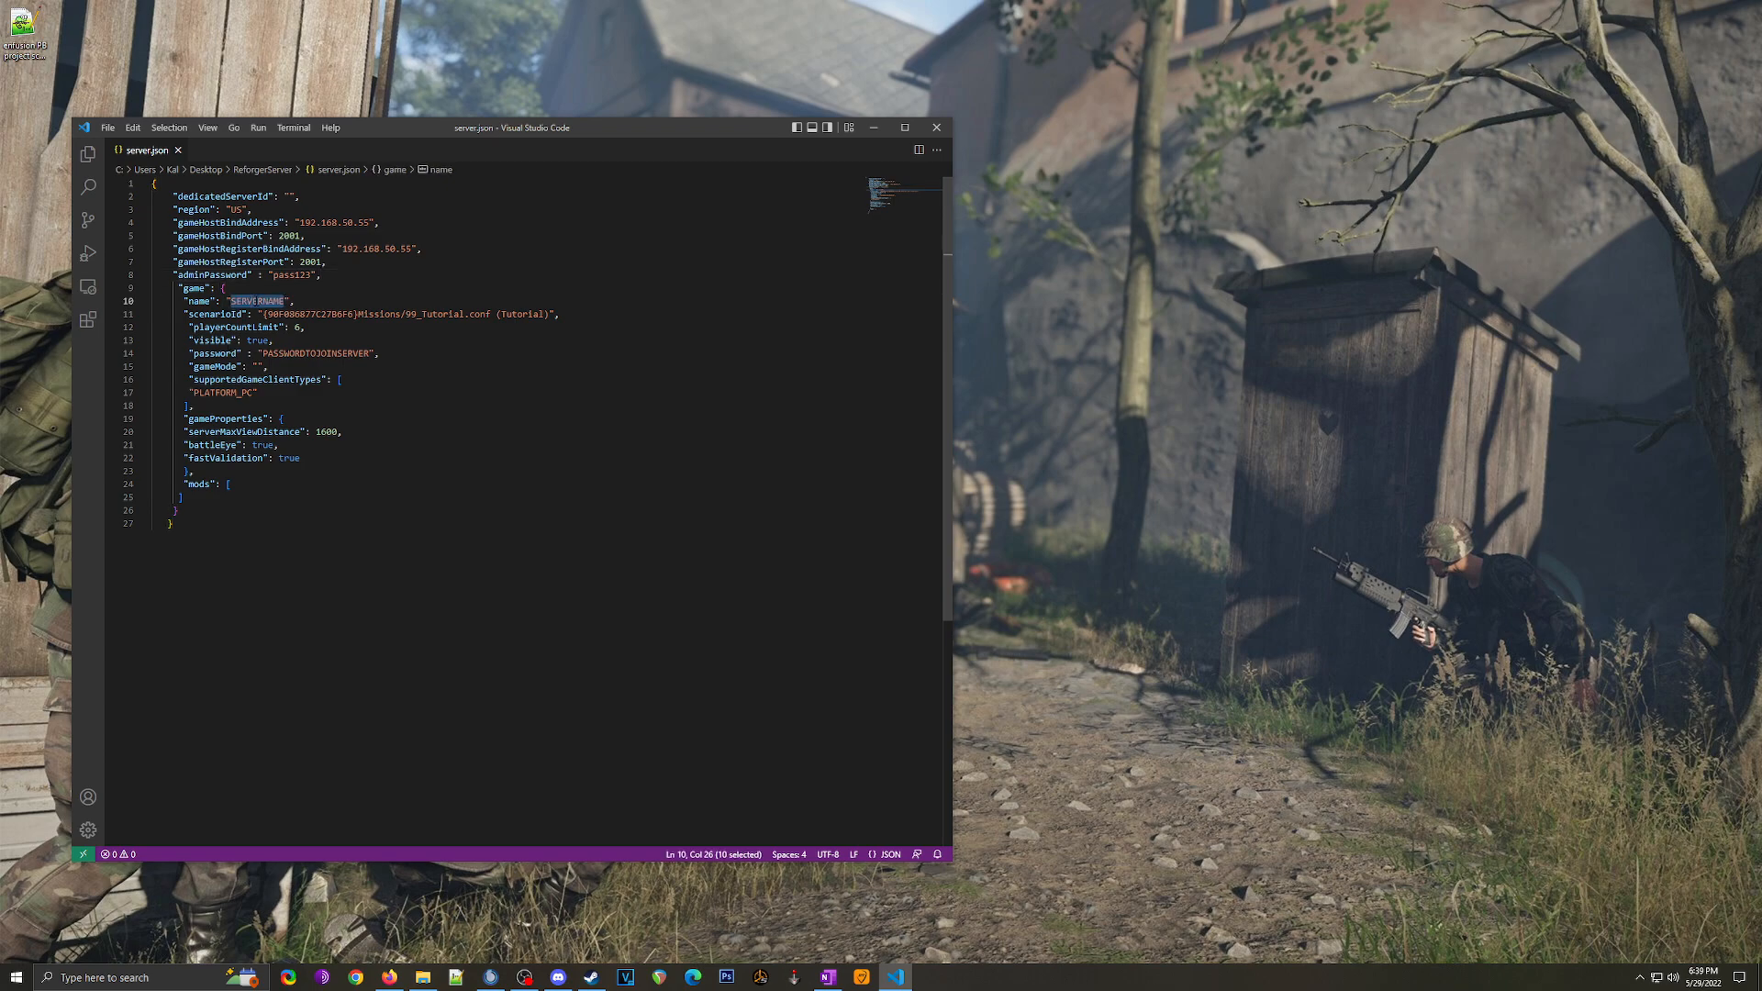
type("sneaky tutorial")
left_click(263, 301)
type("server tutorial")
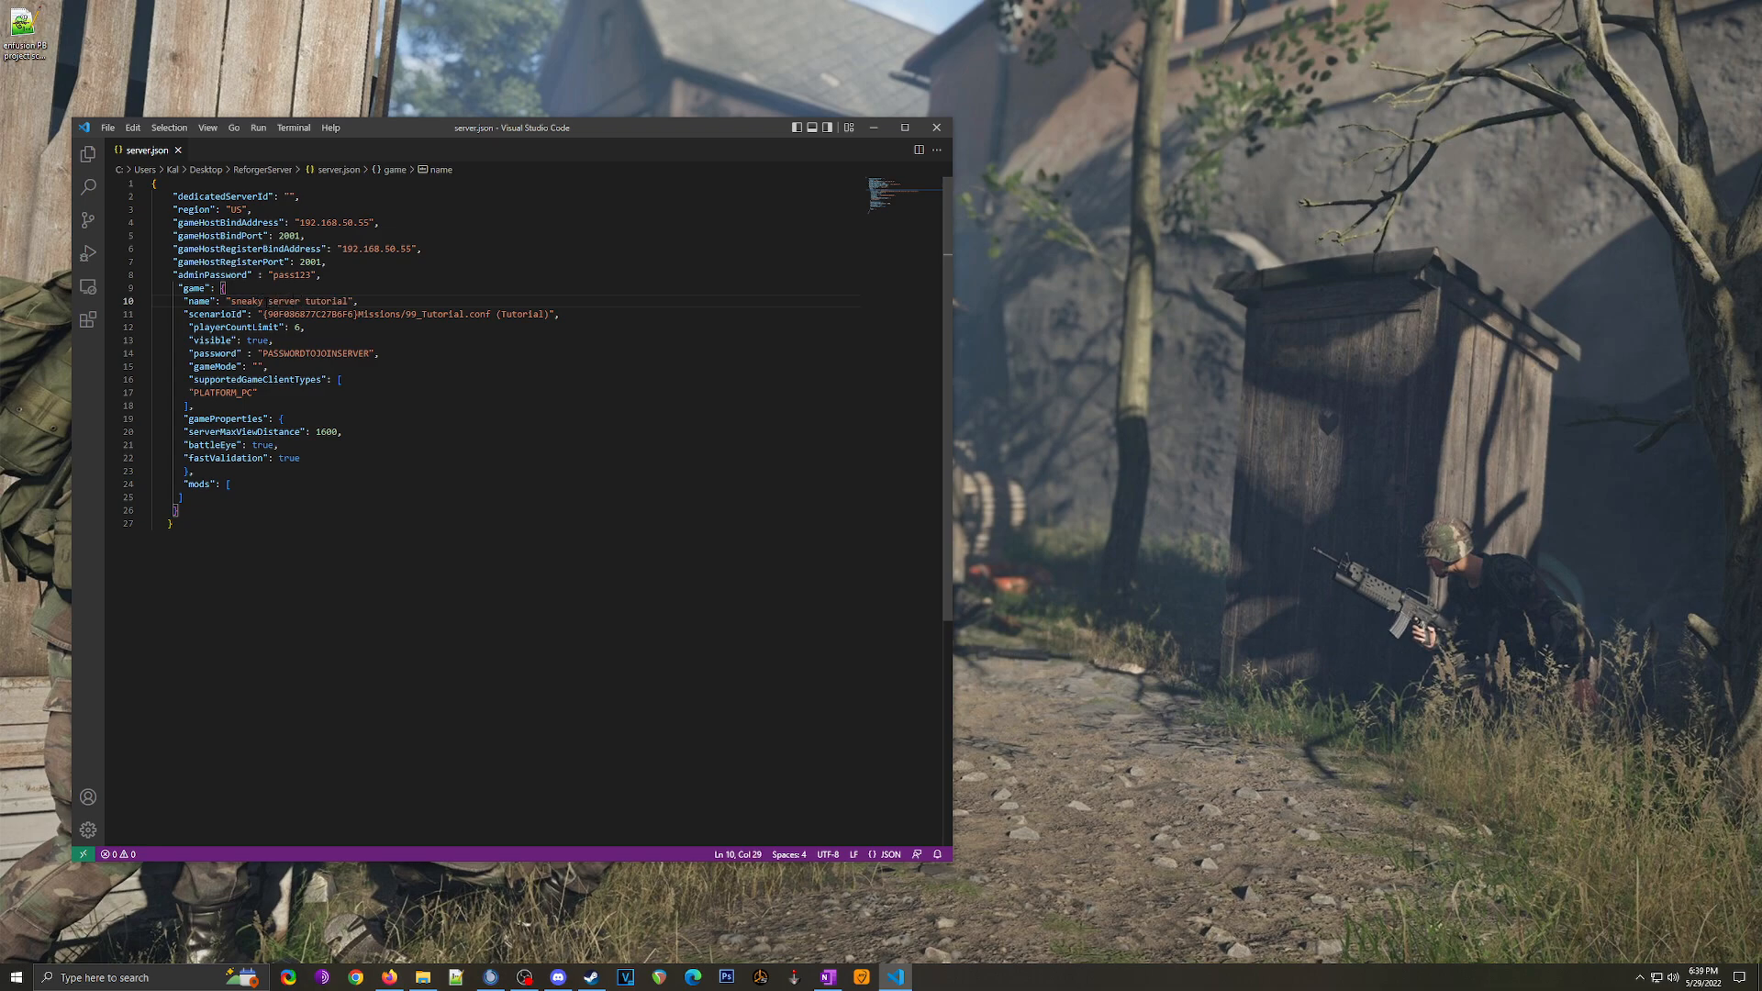
Step: Replace PASSWORDTOJOINSERVER with a join password in server.json
left_click(362, 314)
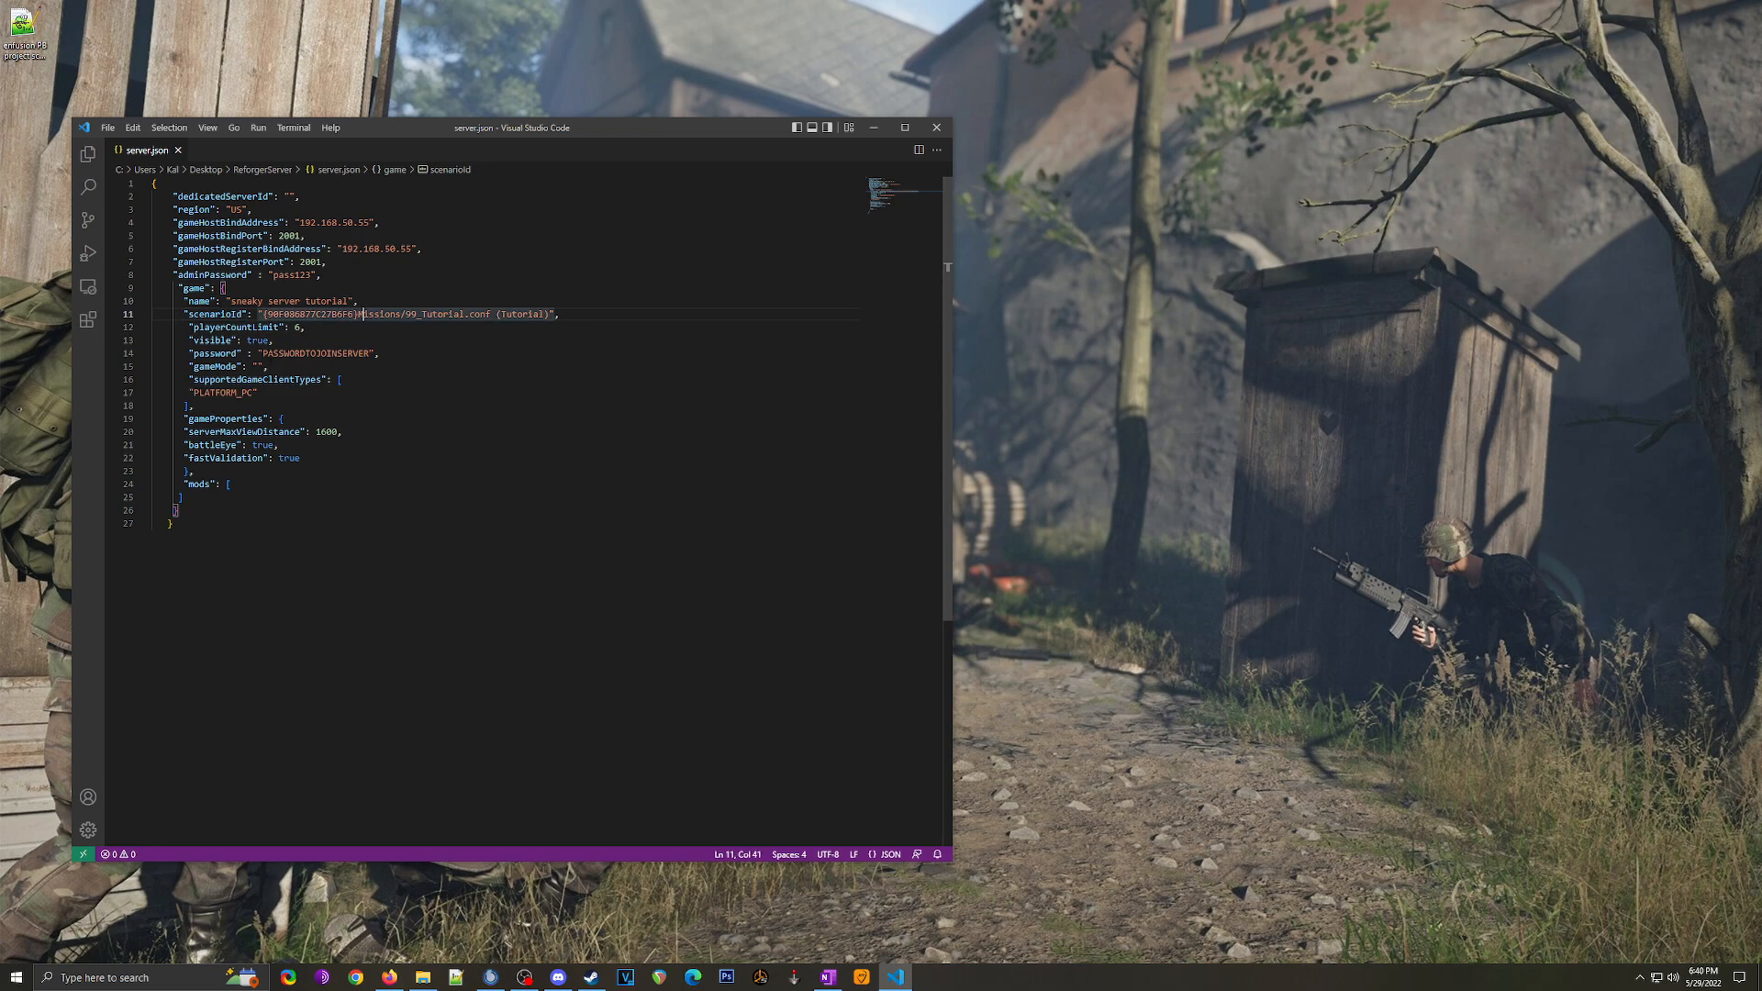
left_click(206, 353)
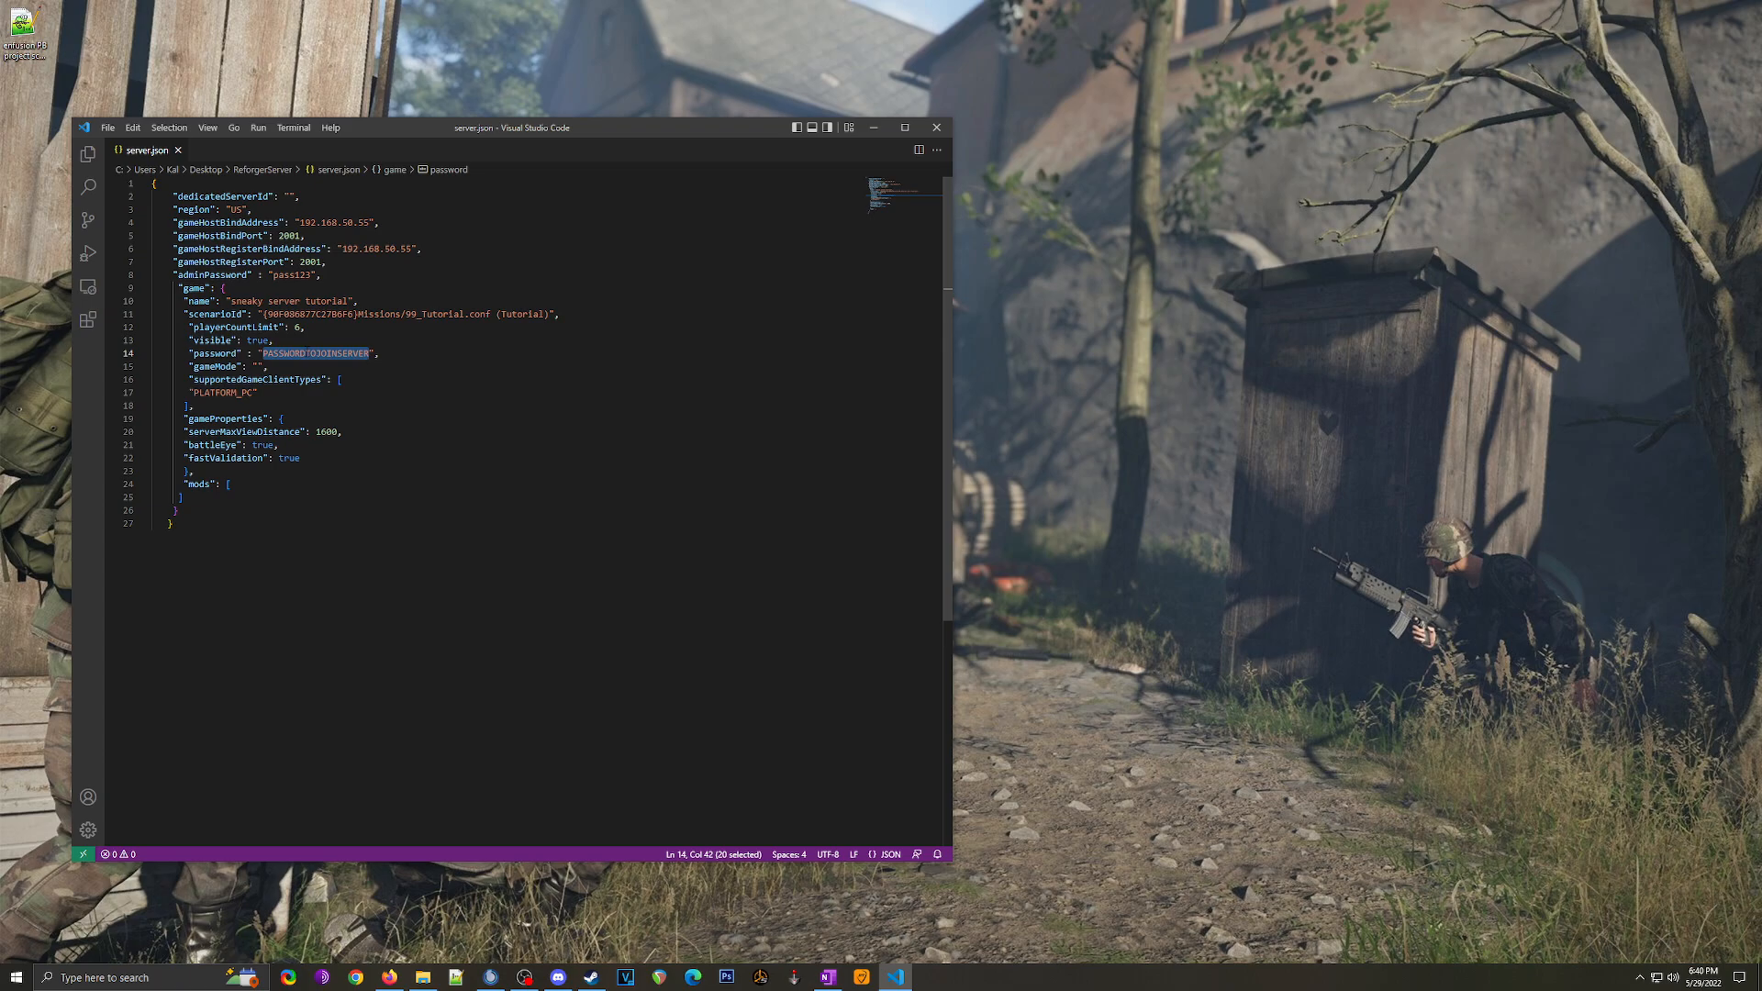
type("password\" : \"pass")
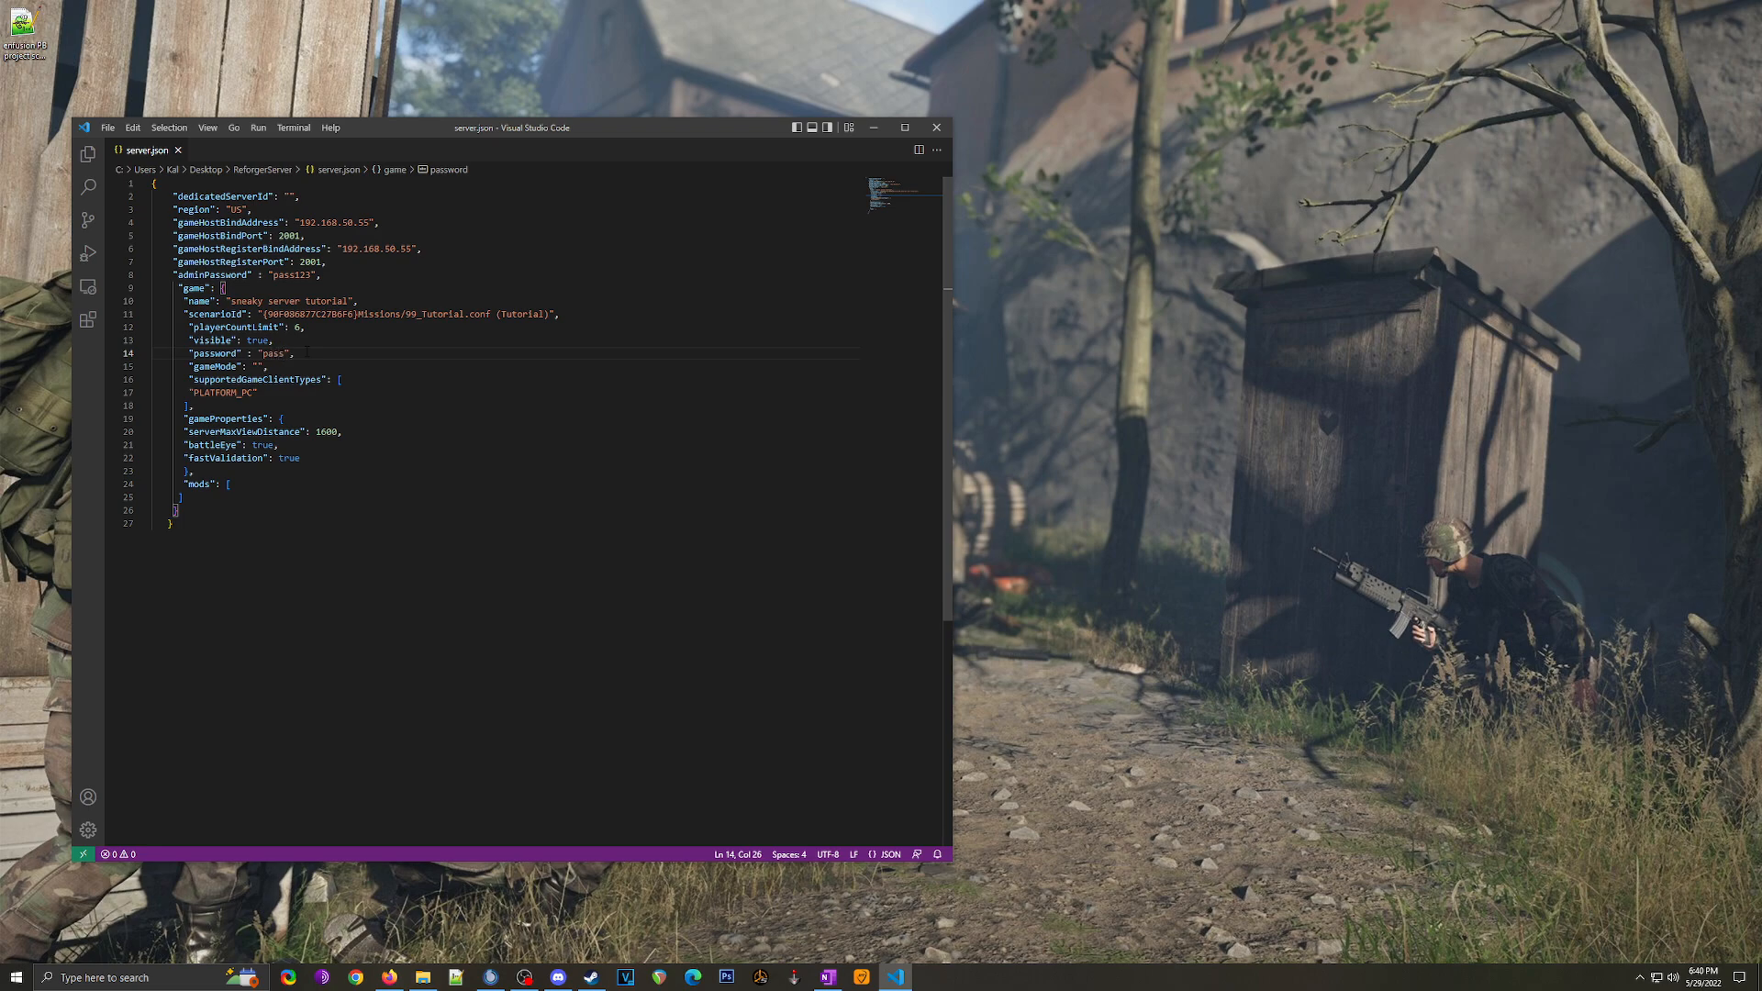
type("123")
key("Down")
key("Down")
key("Down")
key("Down")
key("Down")
key("Down")
key("Down")
key("Down")
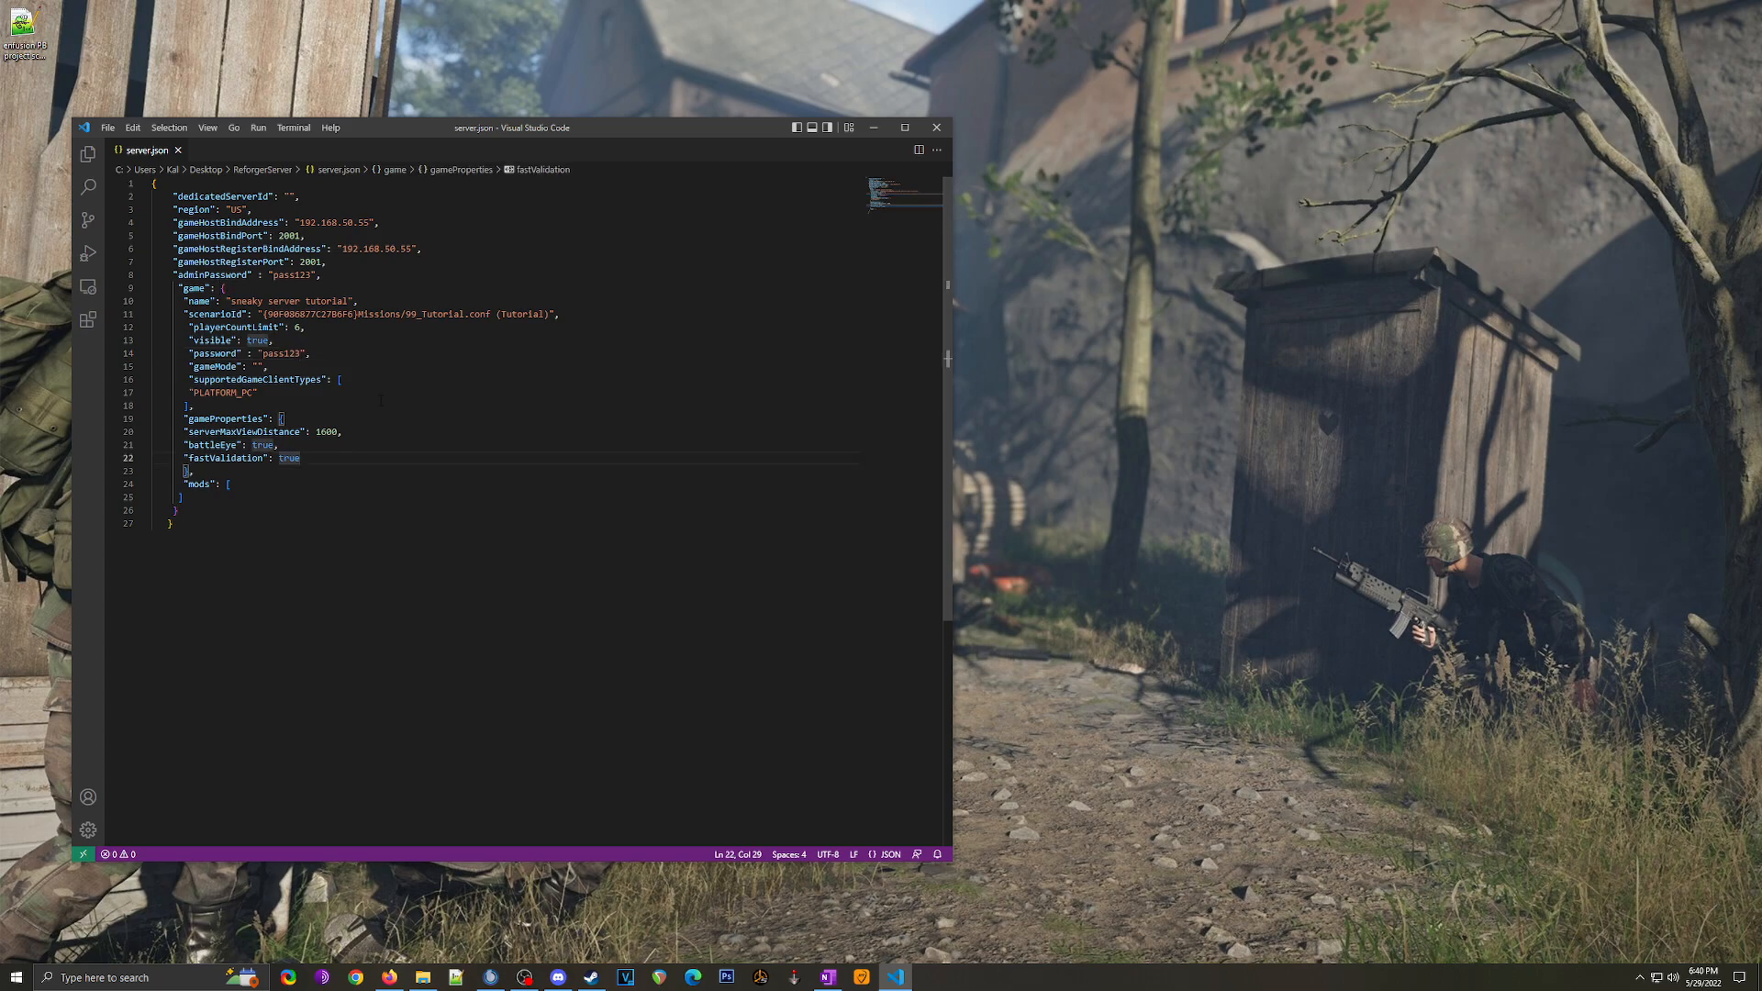
left_click(422, 977)
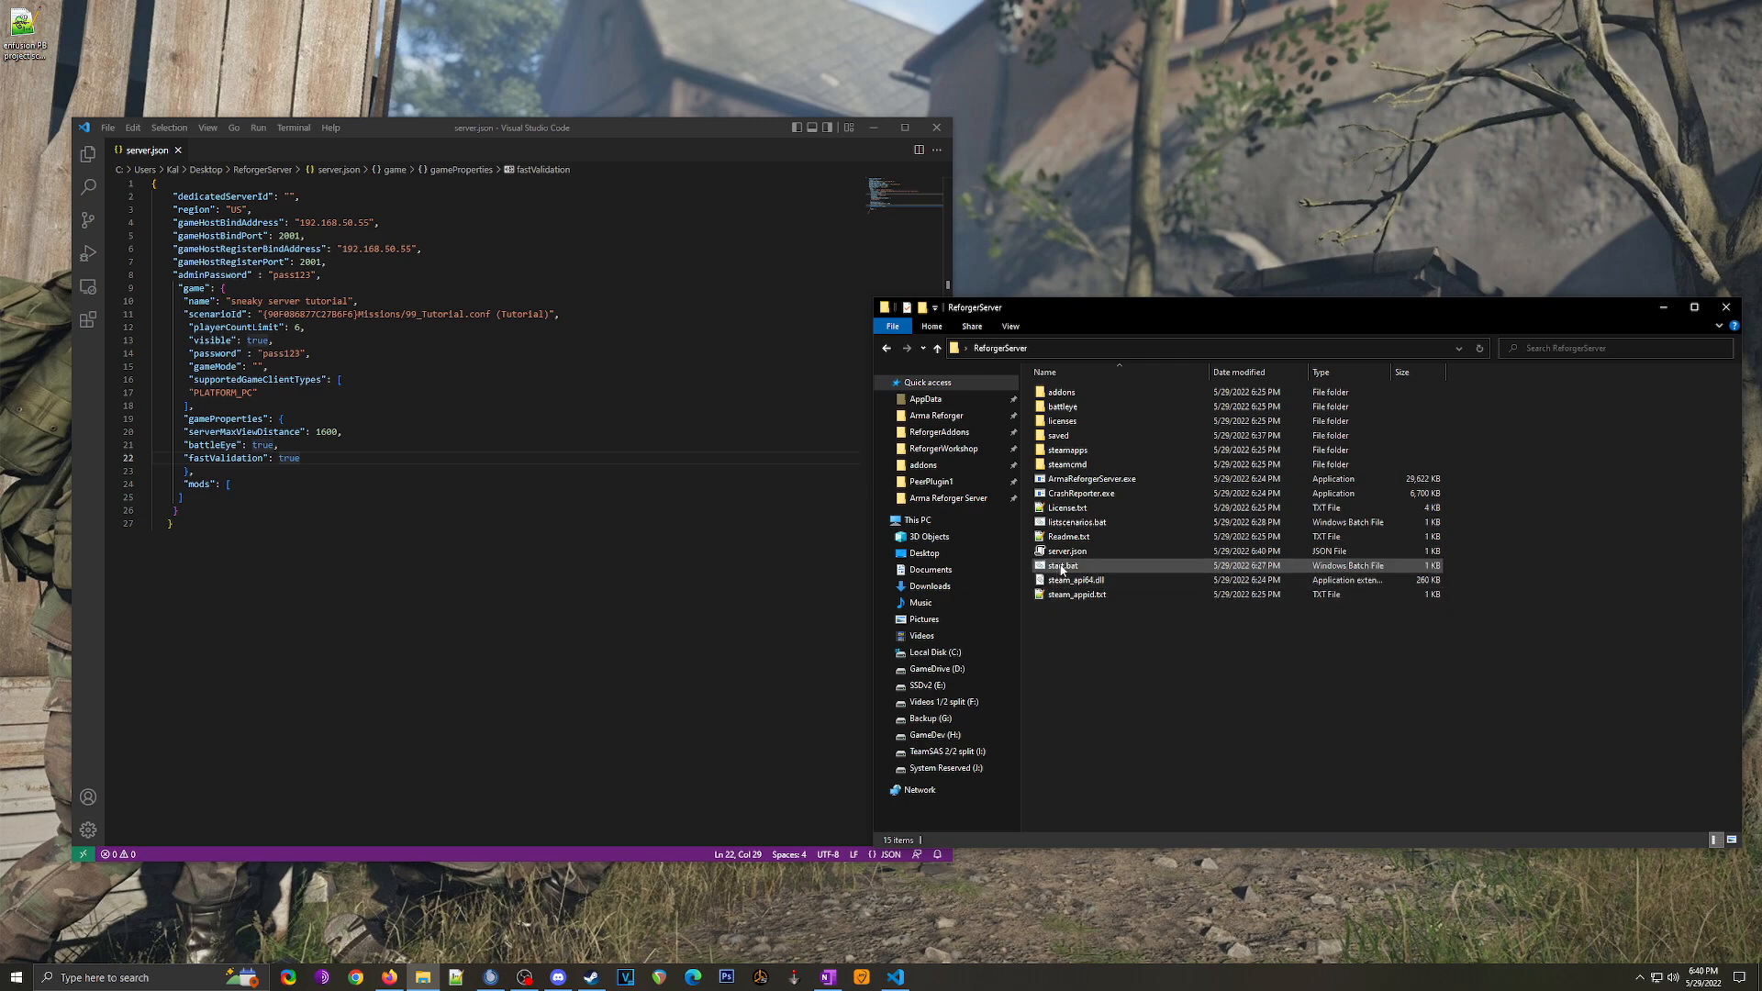
Step: Run start.bat from ReforgerServer so the server comes up on 192.168.50.55:2001
left_click(1061, 567)
left_click(1087, 654)
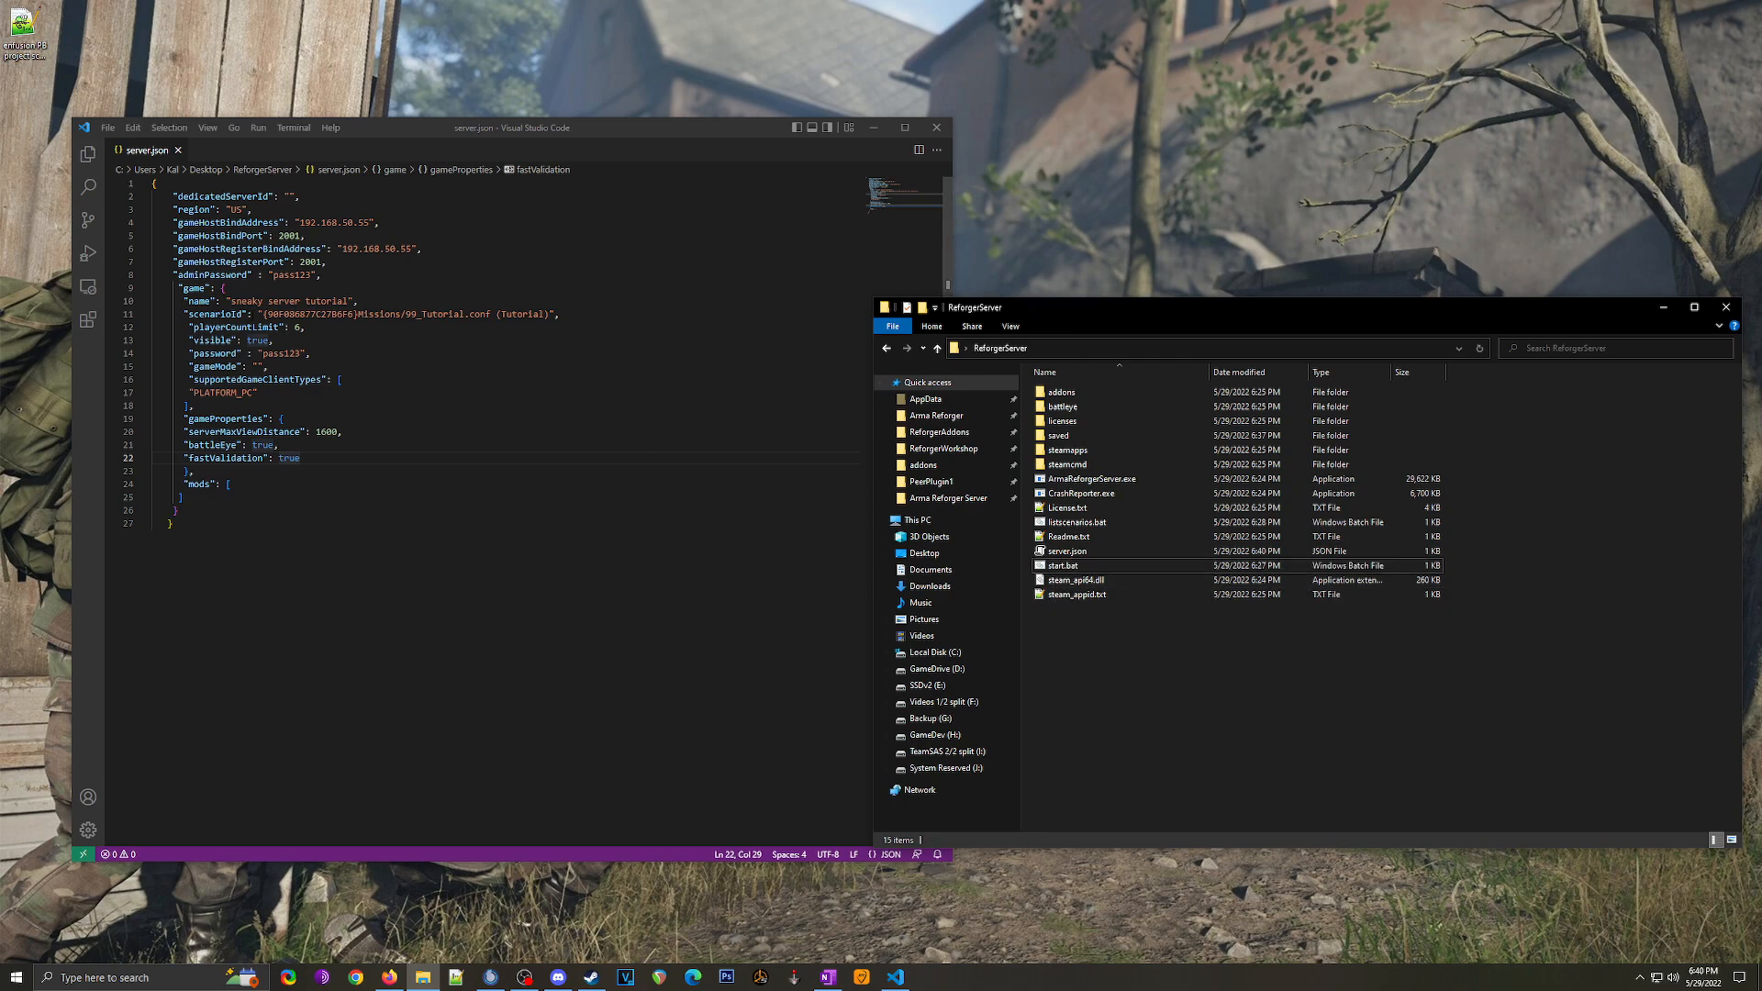
left_click_drag(259, 314, 554, 314)
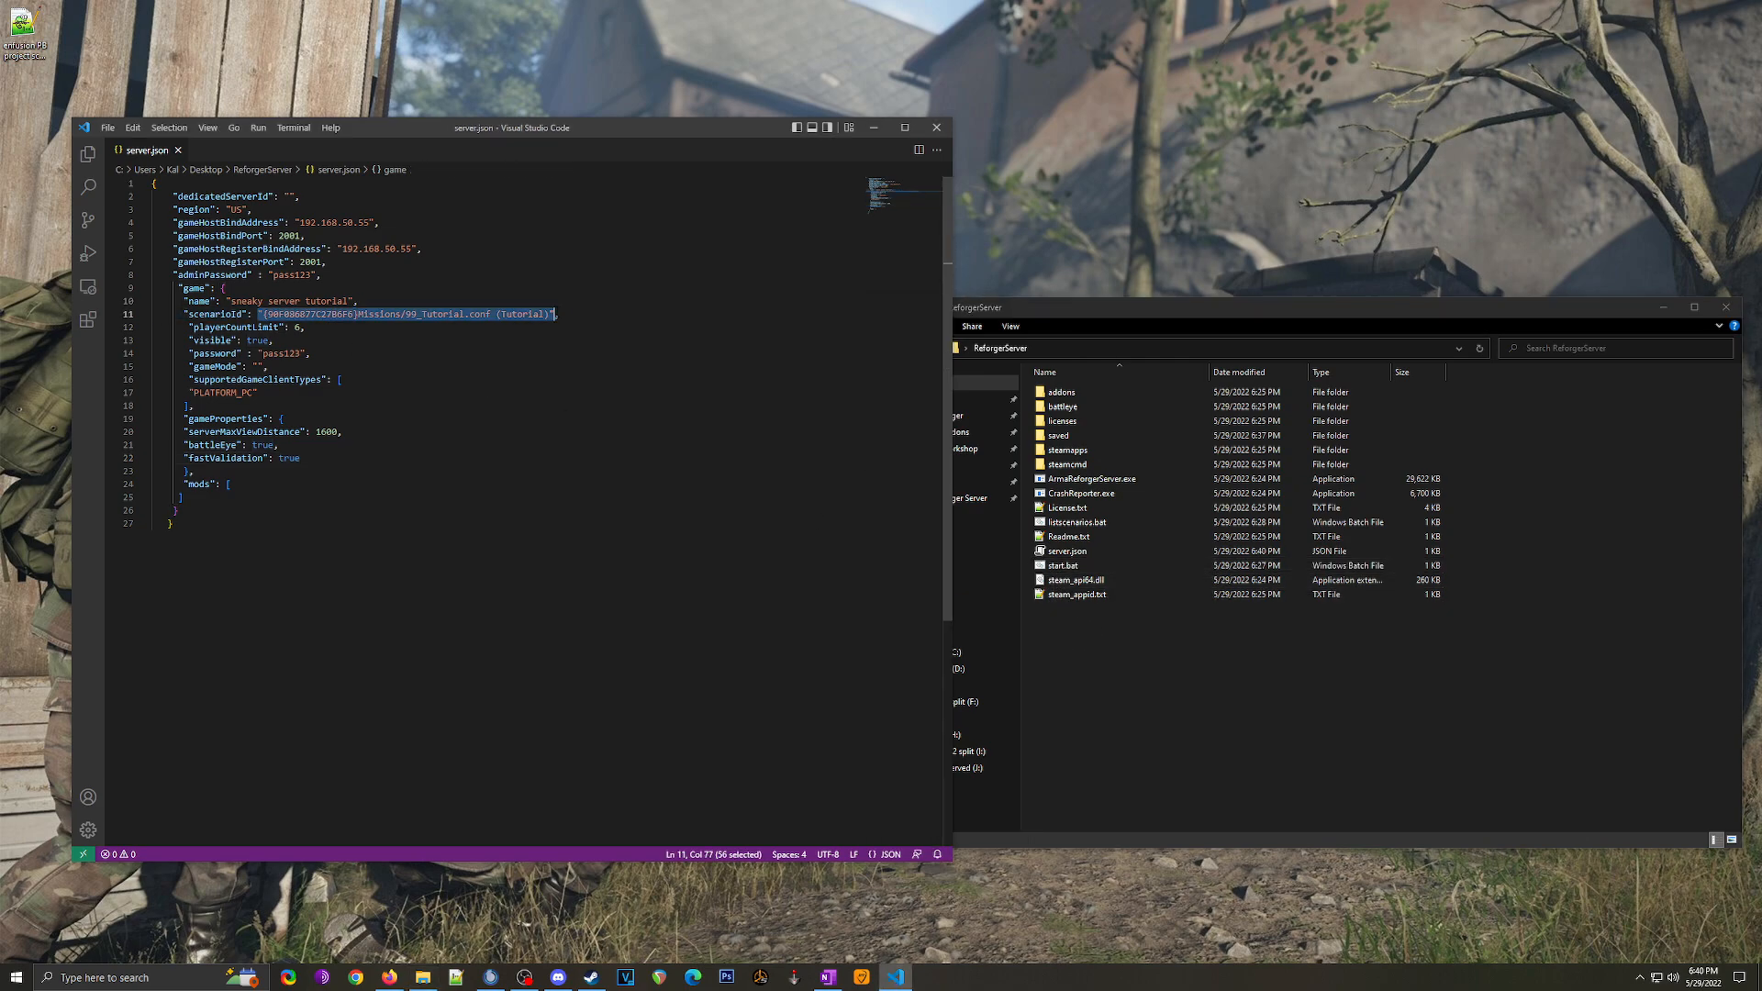
left_click(350, 314)
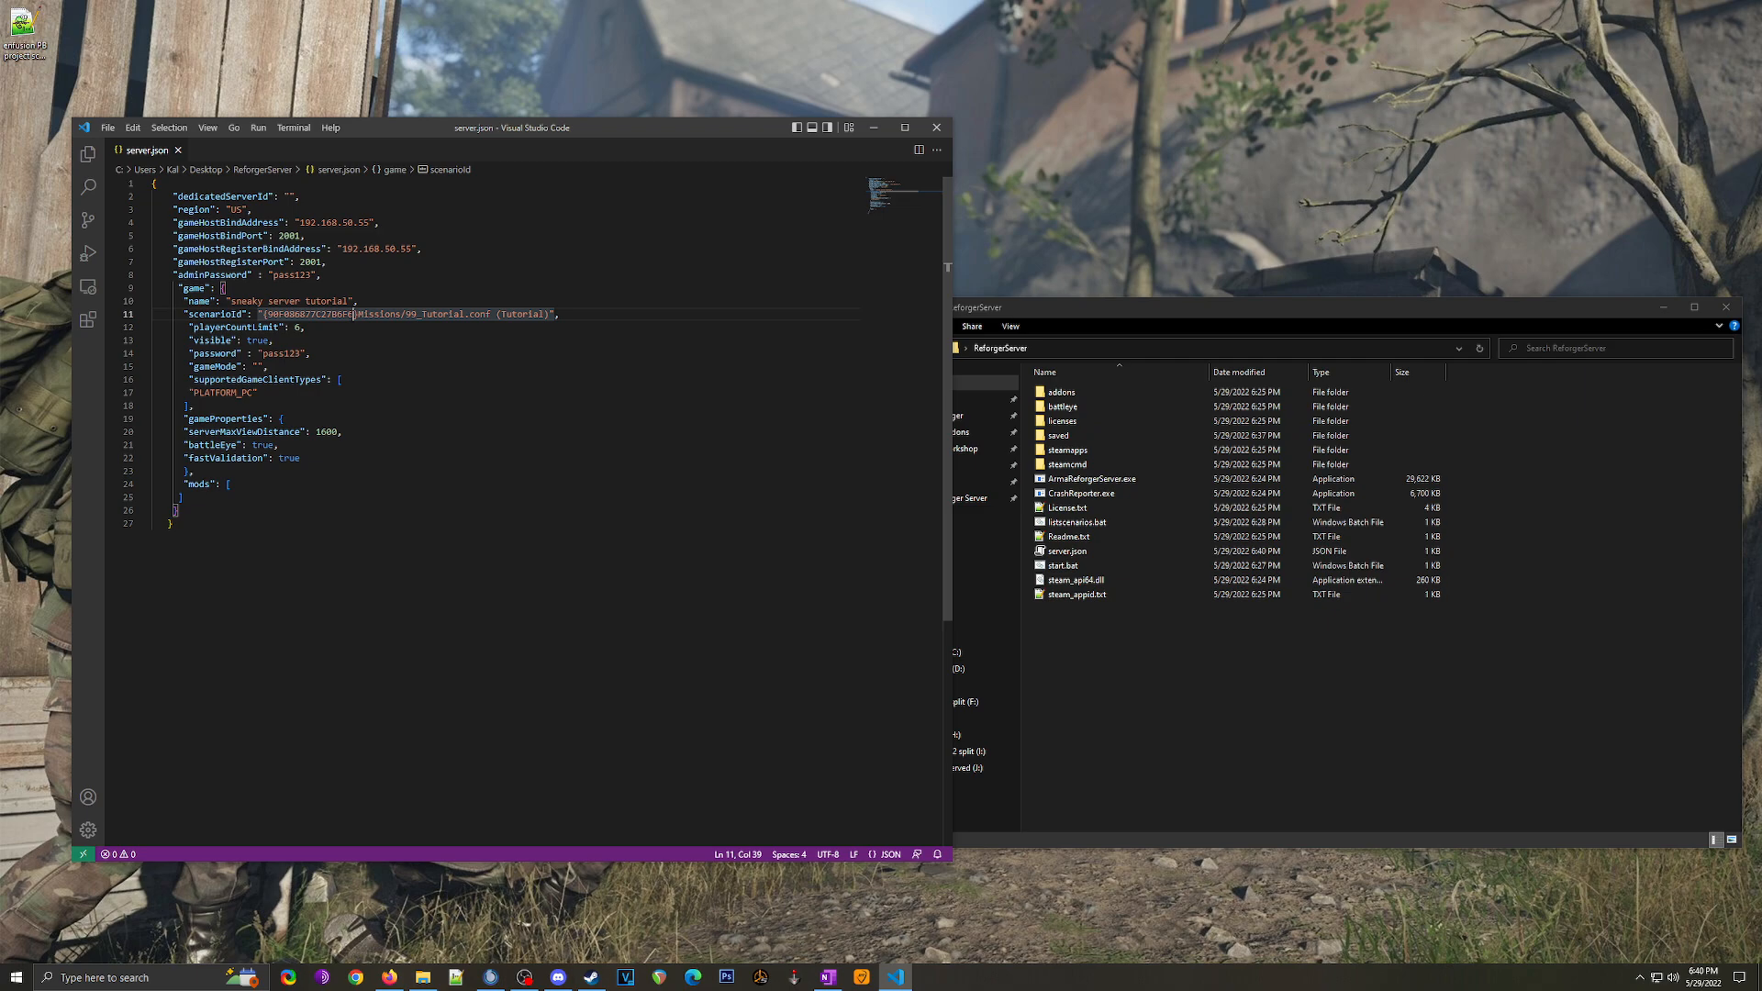
left_click(1159, 680)
left_click(1076, 567)
double_click(1076, 567)
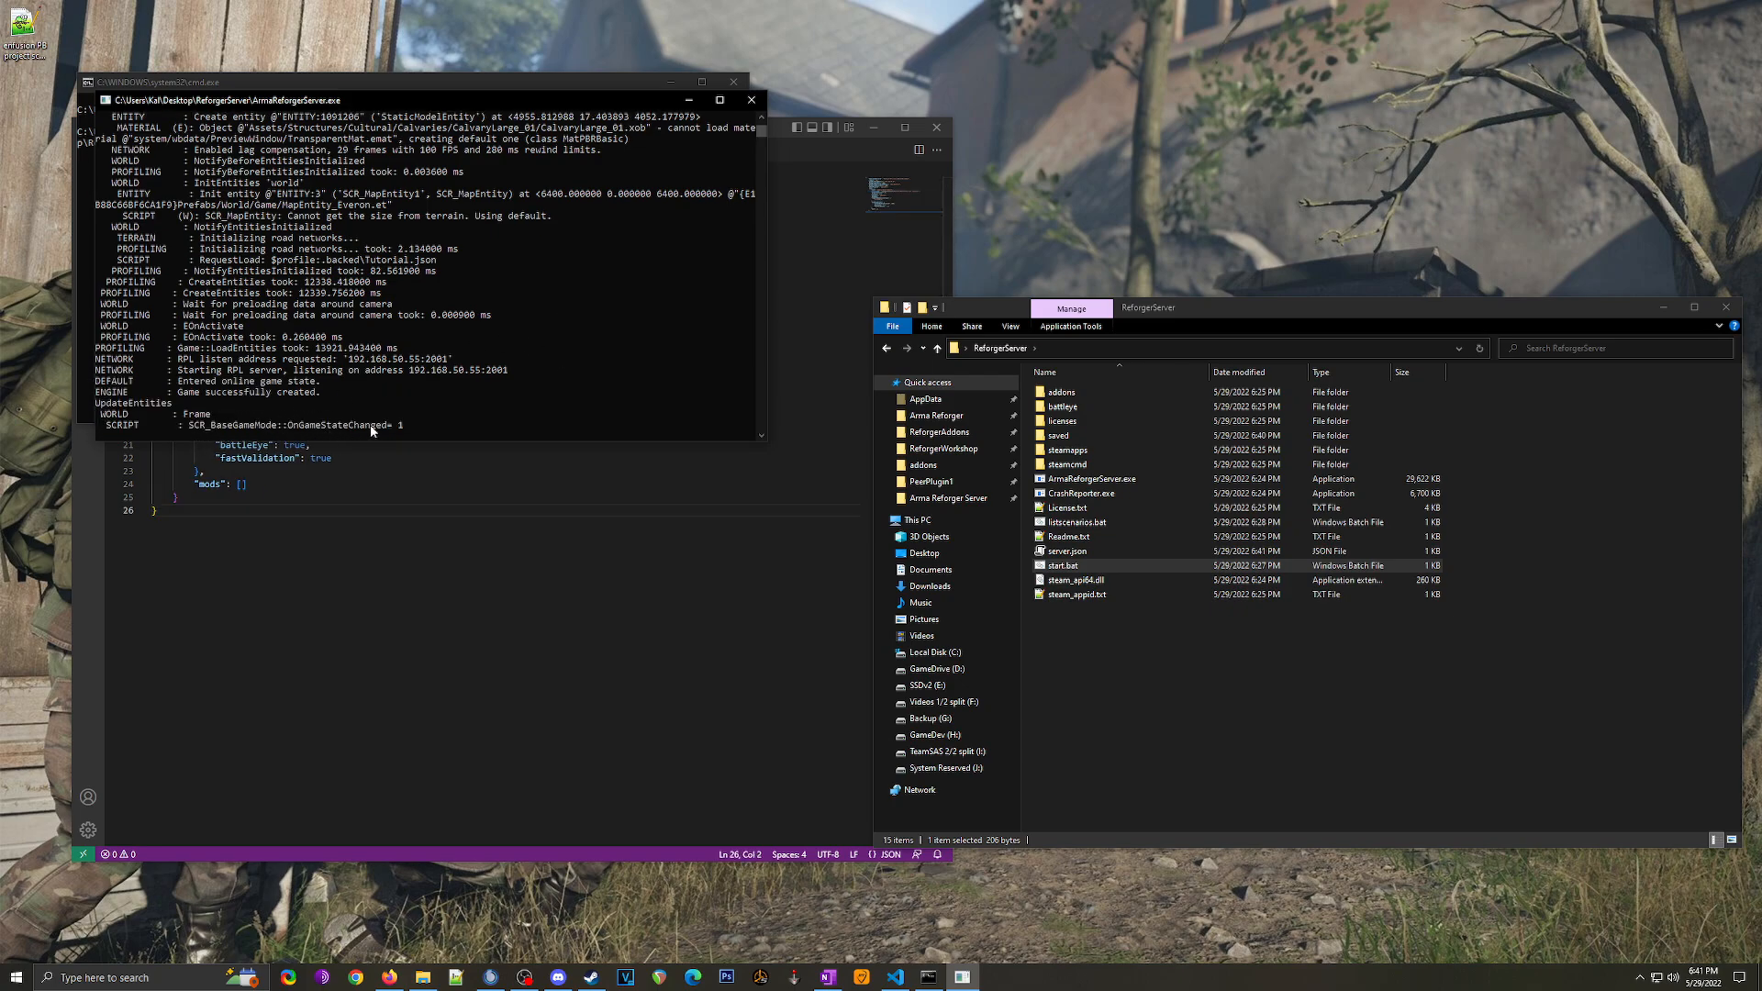
left_click(591, 977)
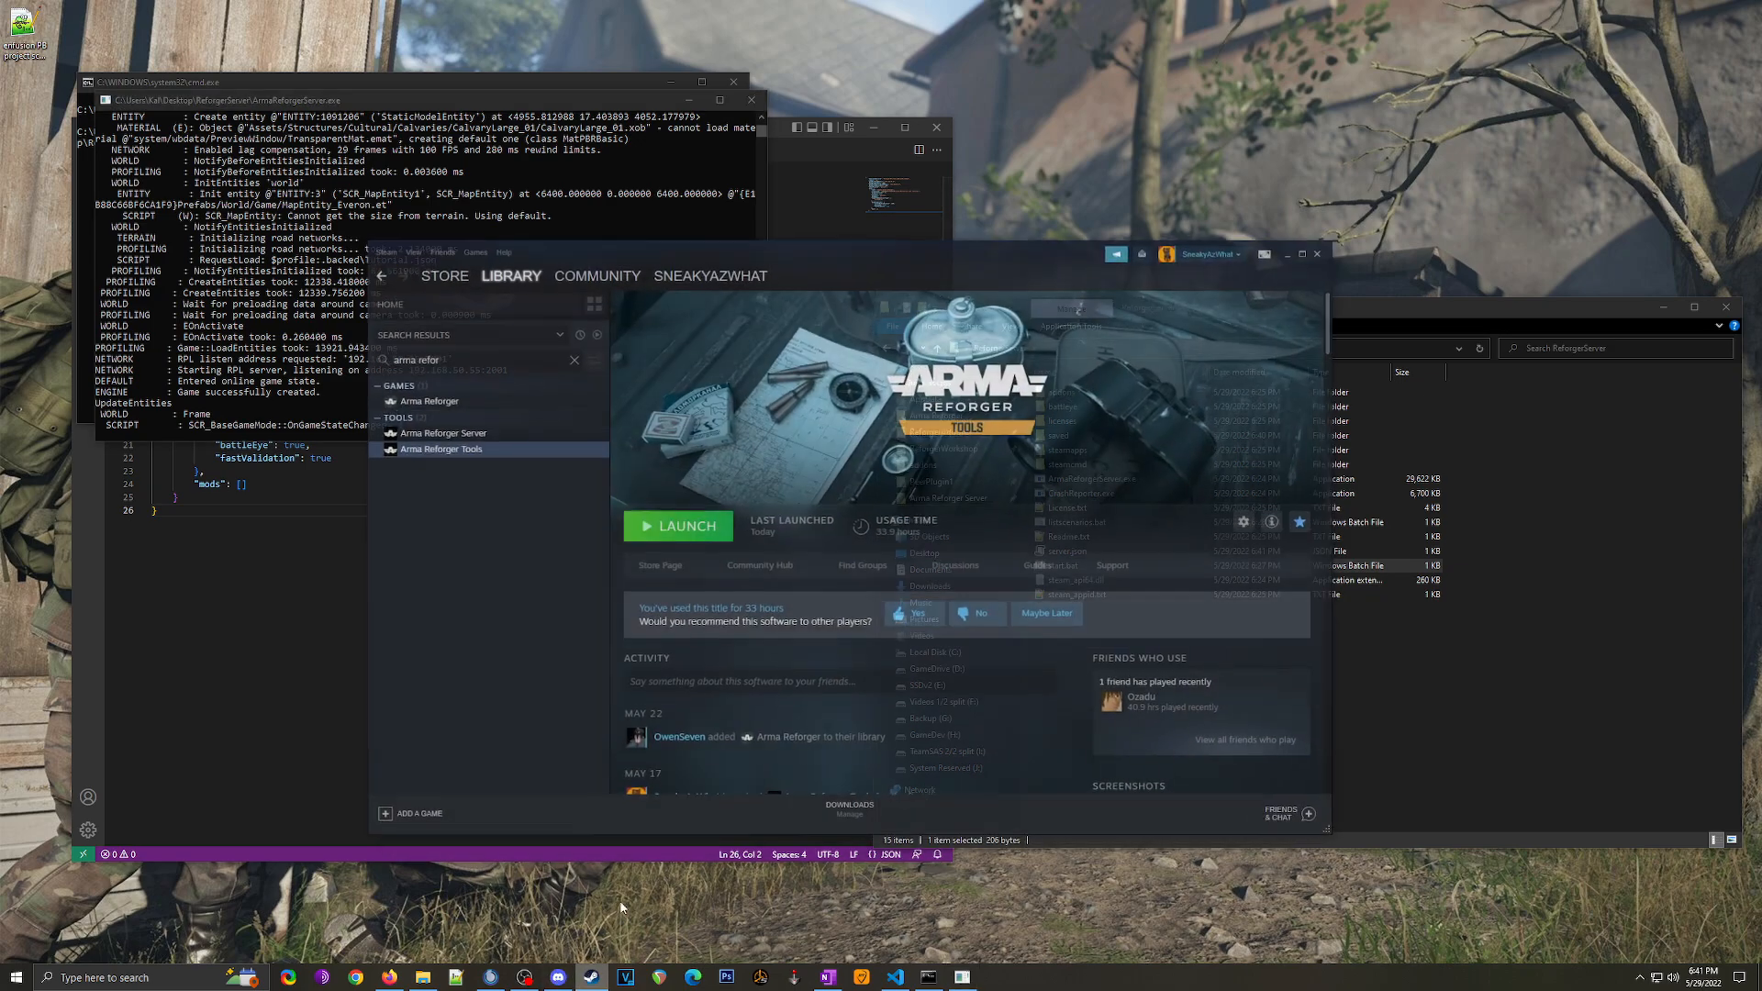
Step: Launch Arma Reforger and search the multiplayer server list for 'sneaky server'
left_click(431, 378)
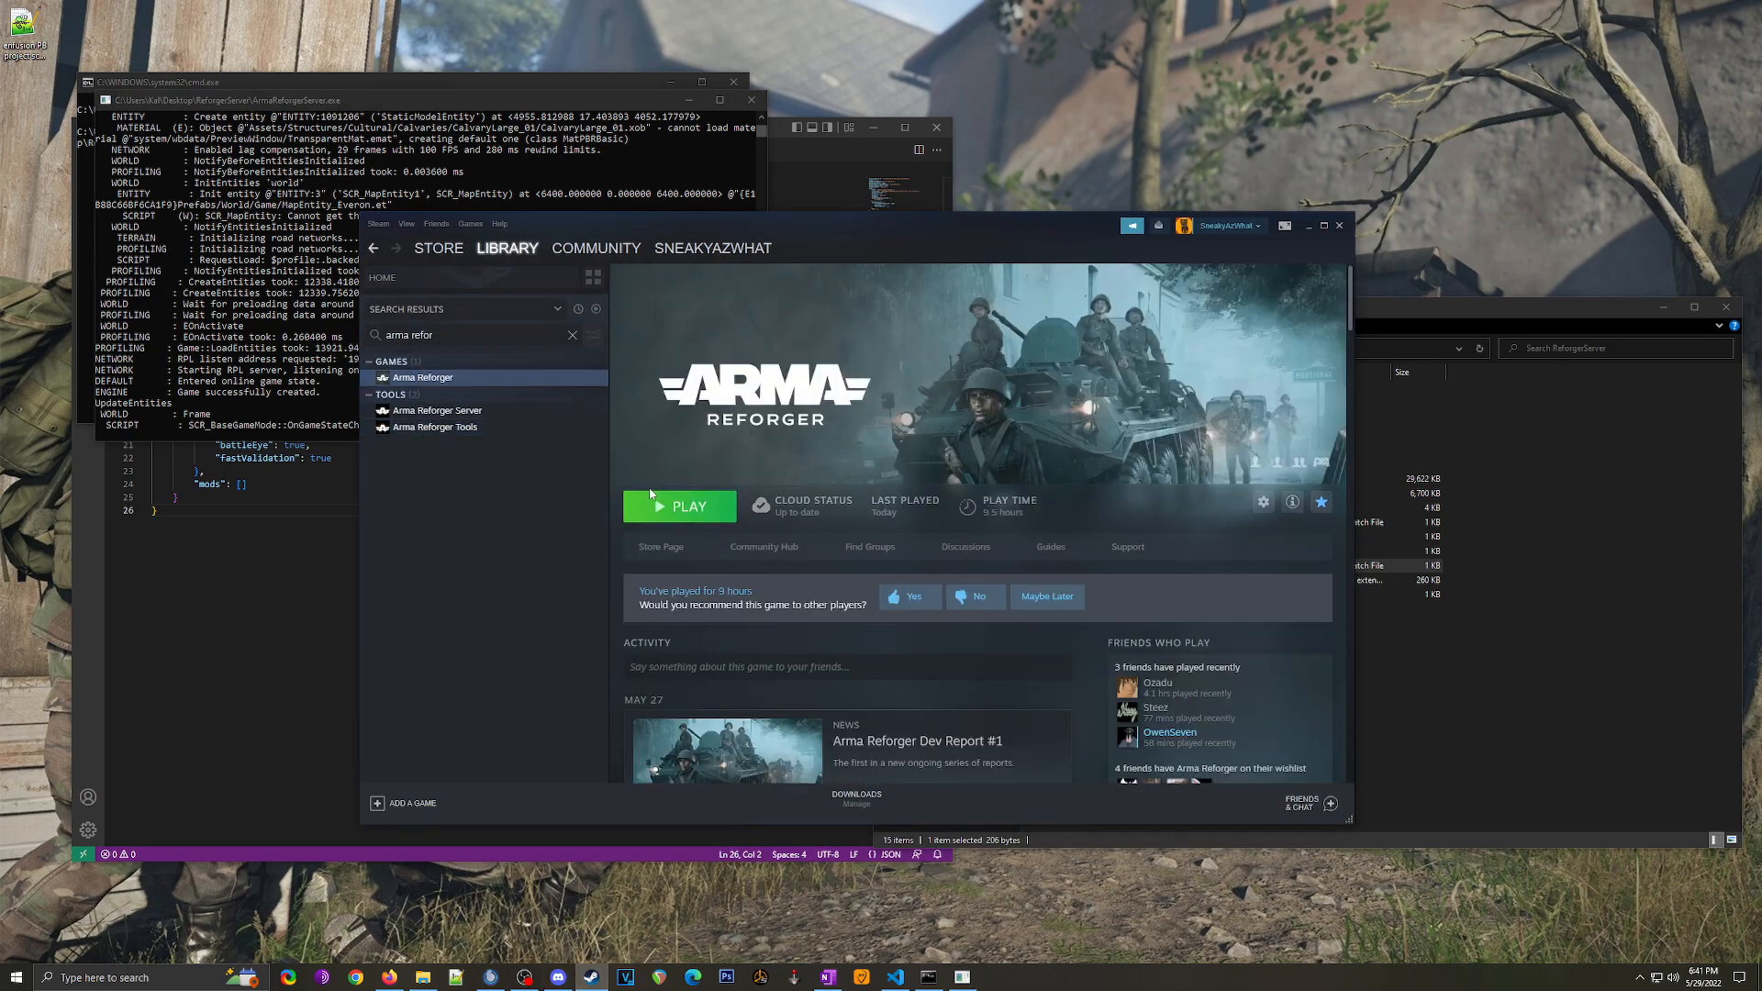
left_click(692, 510)
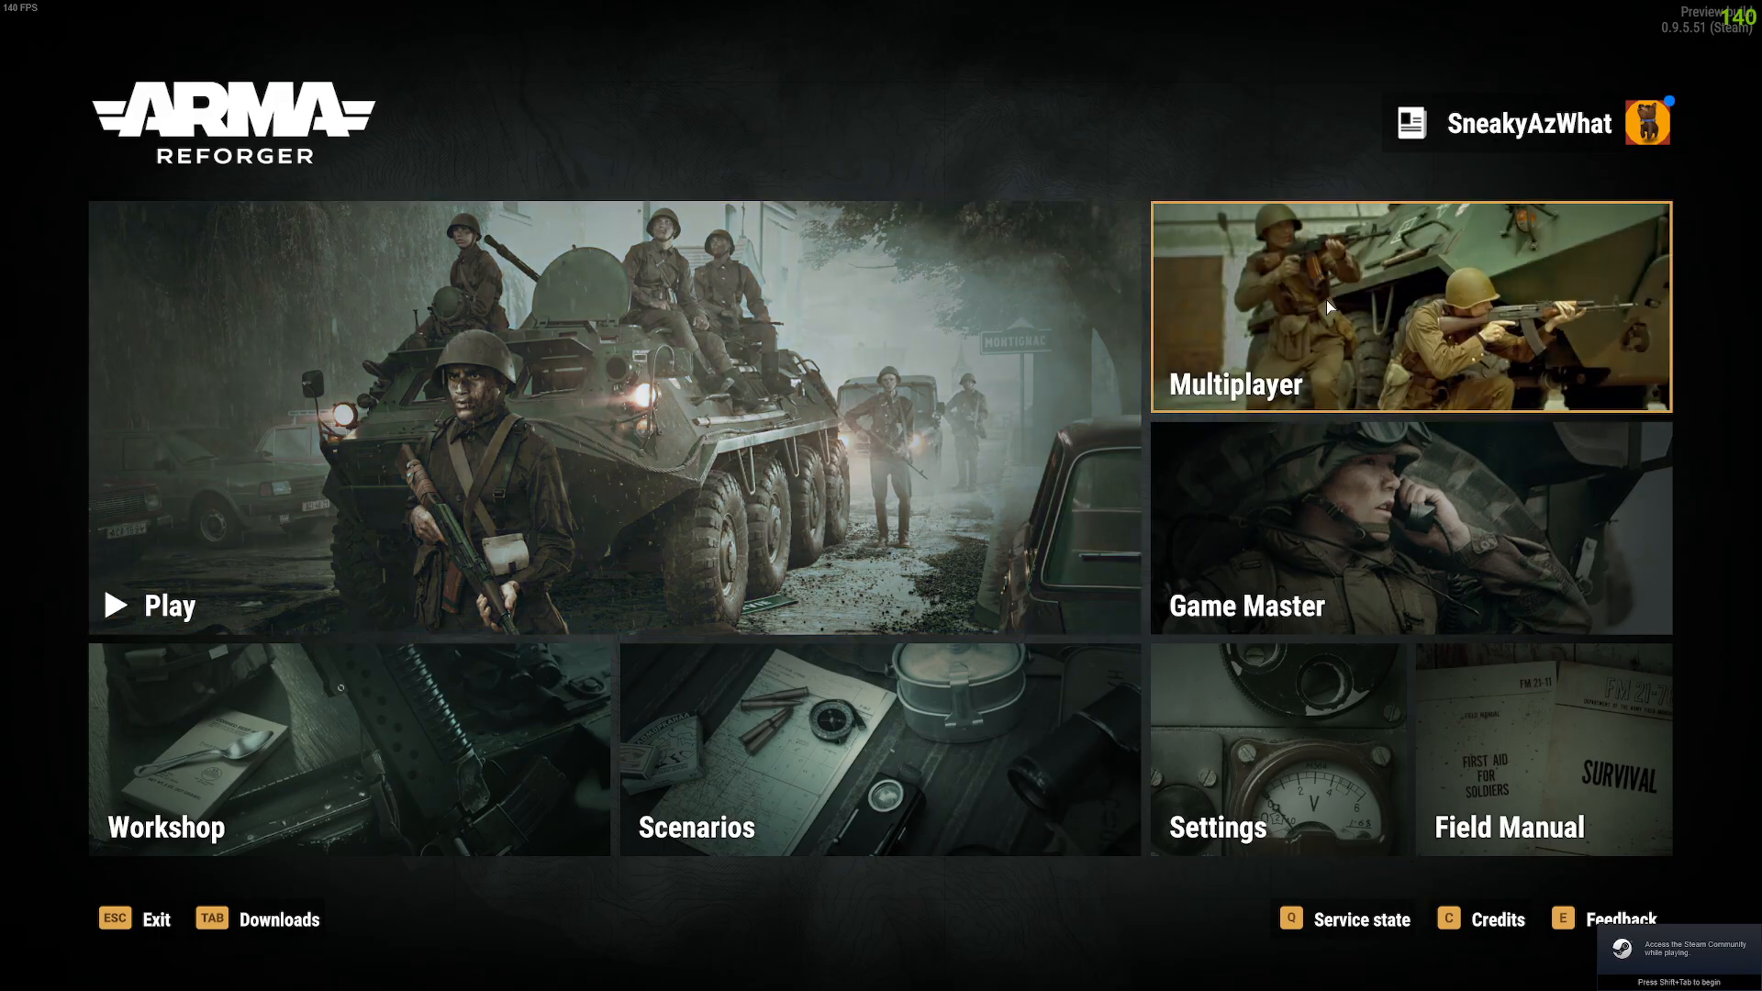
left_click(1303, 303)
left_click(1504, 175)
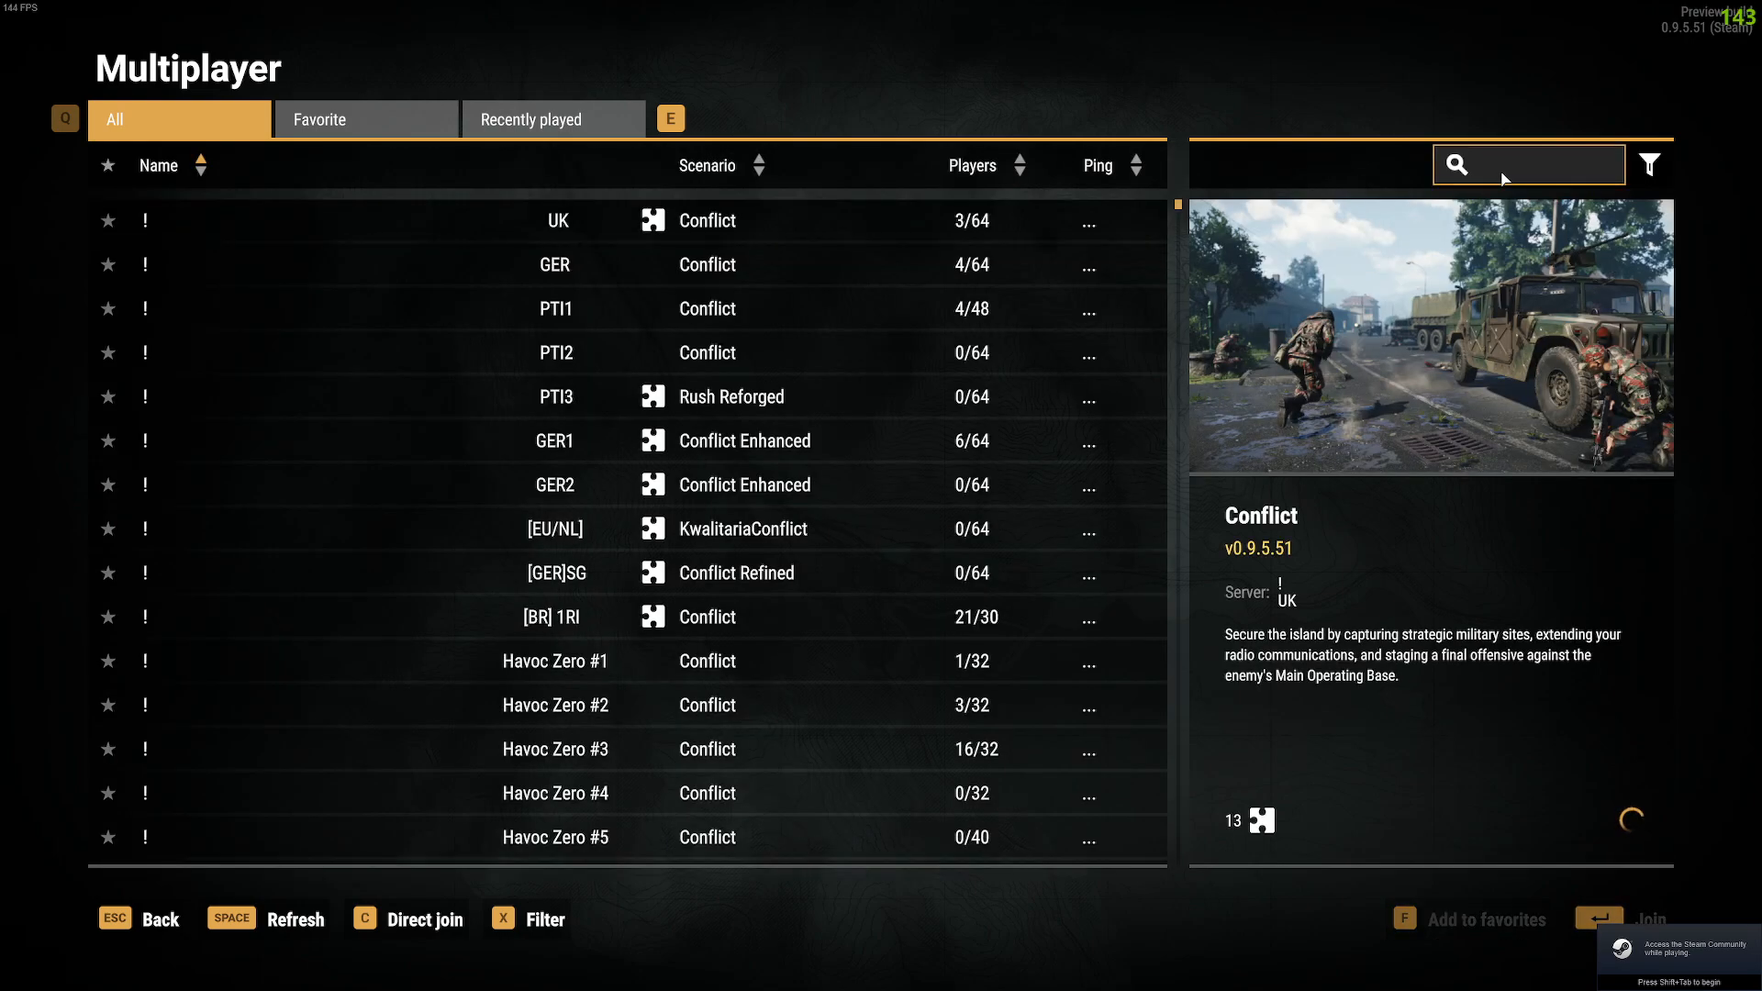
type("sneaky tutorial")
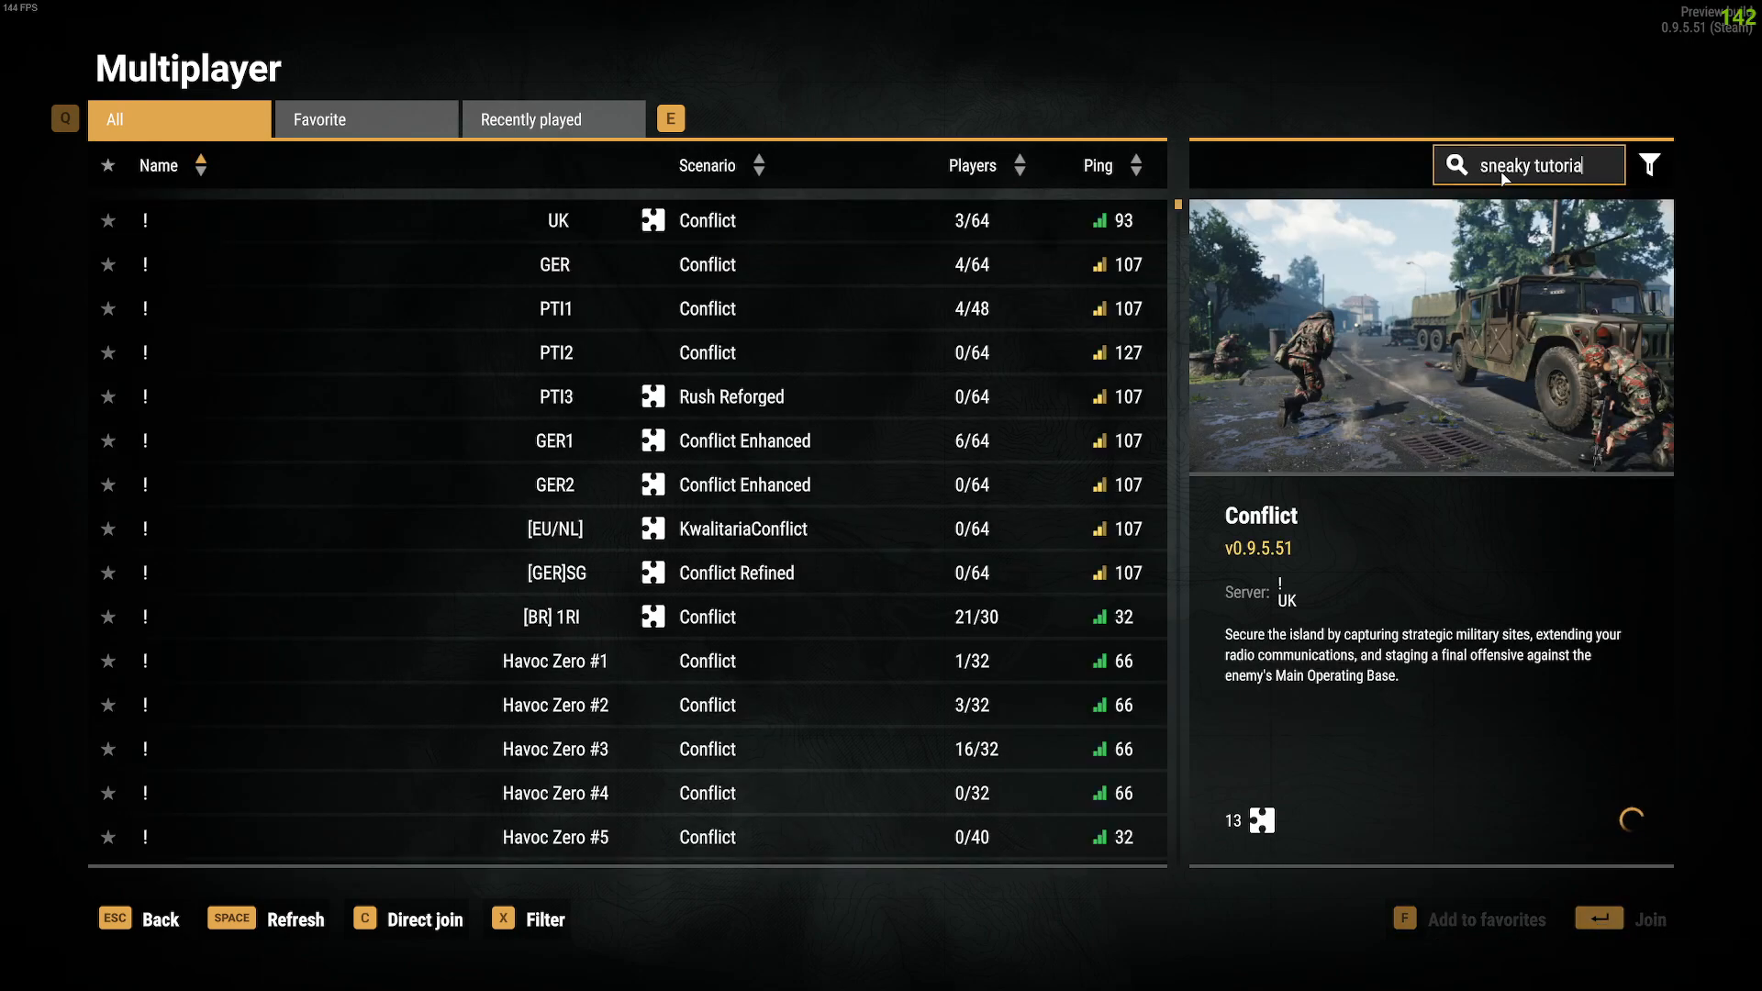
key("BackSpace")
key("BackSpace")
key("BackSpace")
key("BackSpace")
key("BackSpace")
key("BackSpace")
key("BackSpace")
key("BackSpace")
type("server")
key("Return")
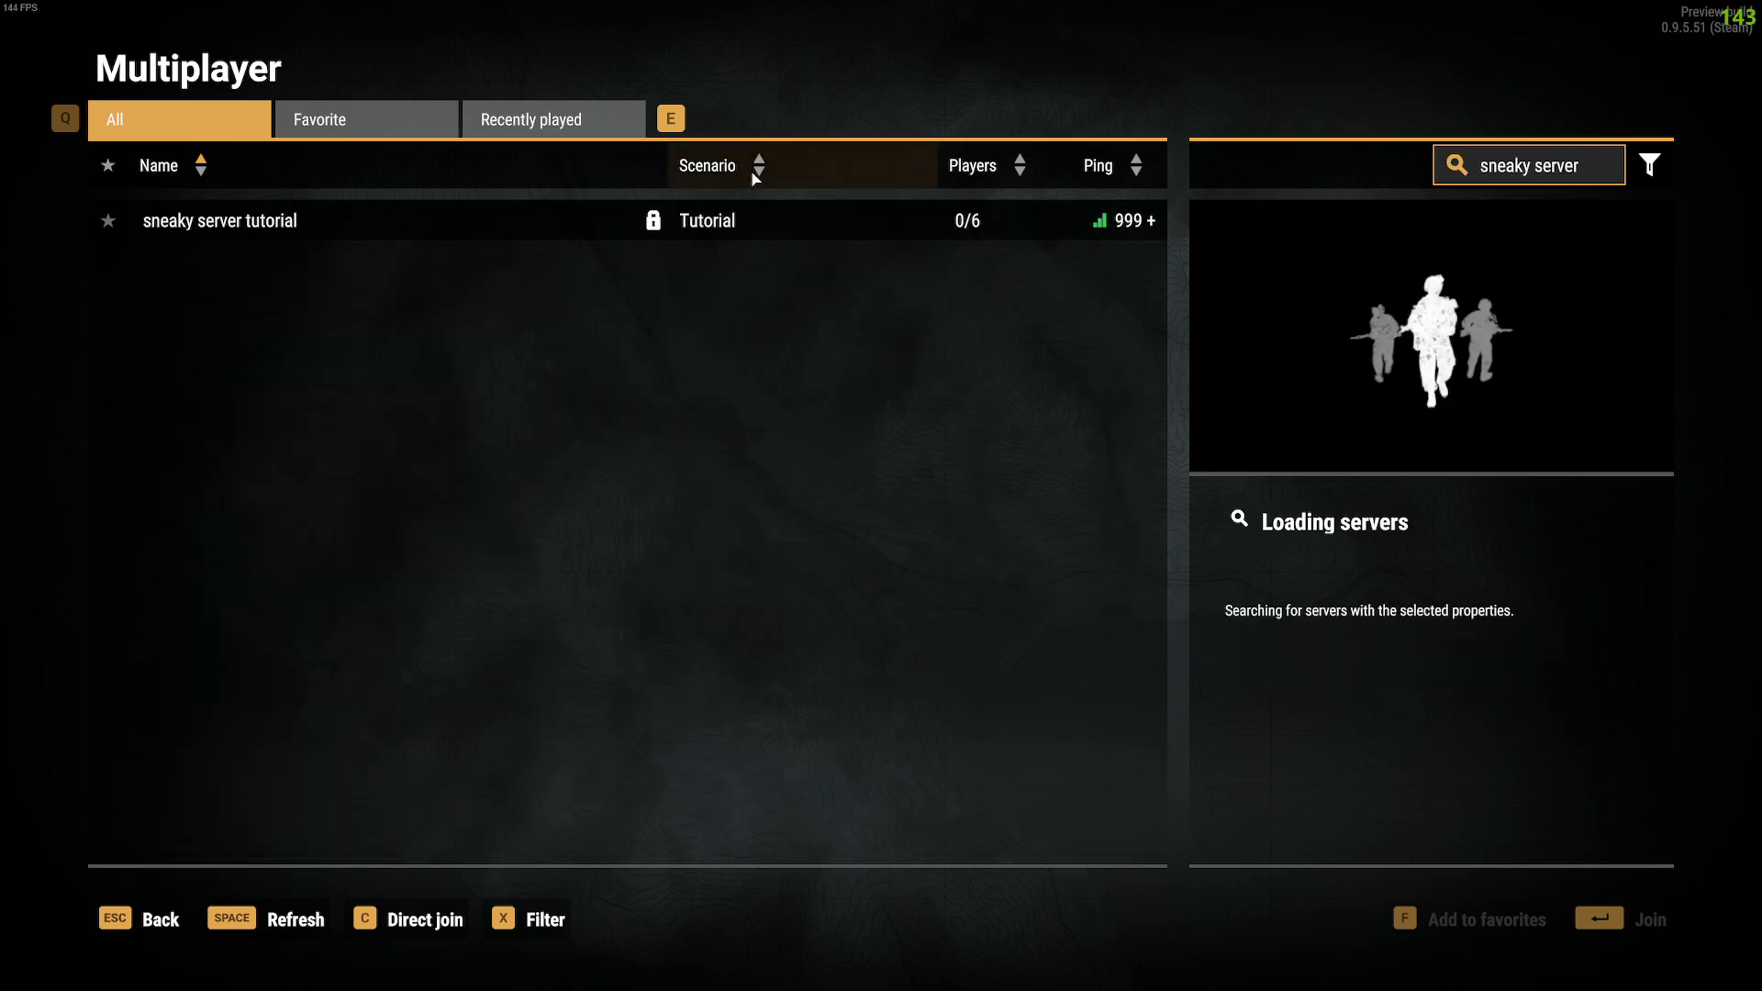
Step: Join the sneaky server tutorial server using its join password
double_click(476, 225)
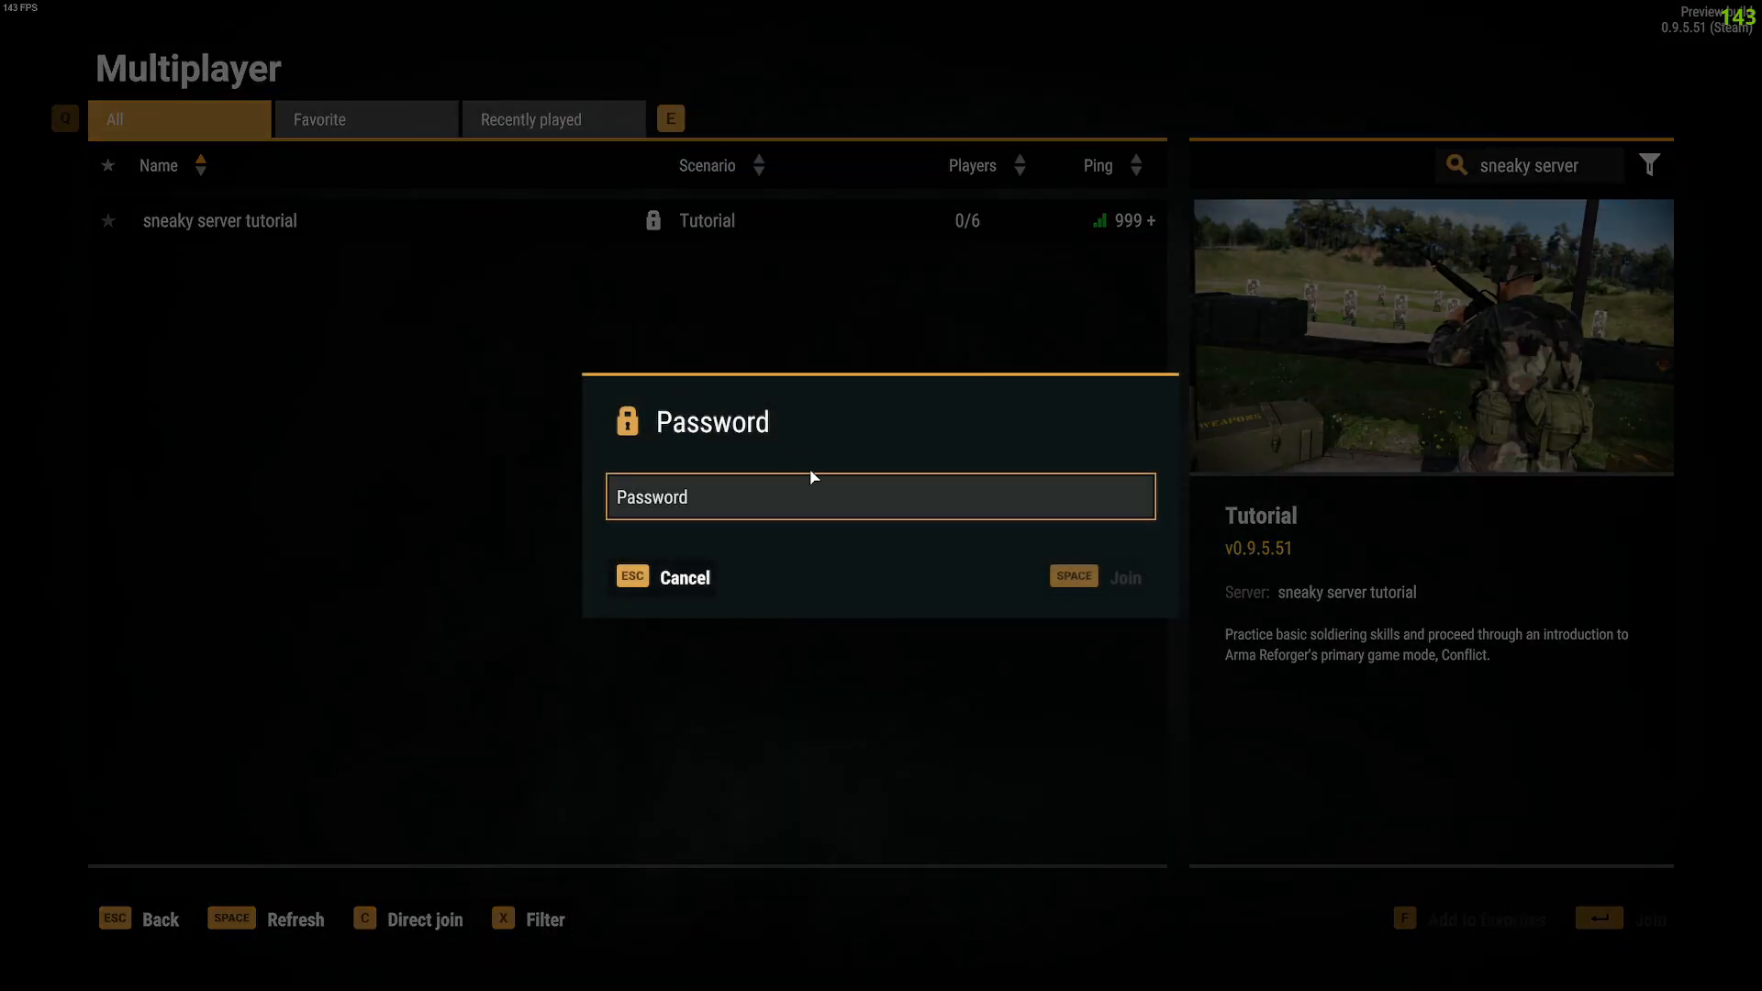
type("*******")
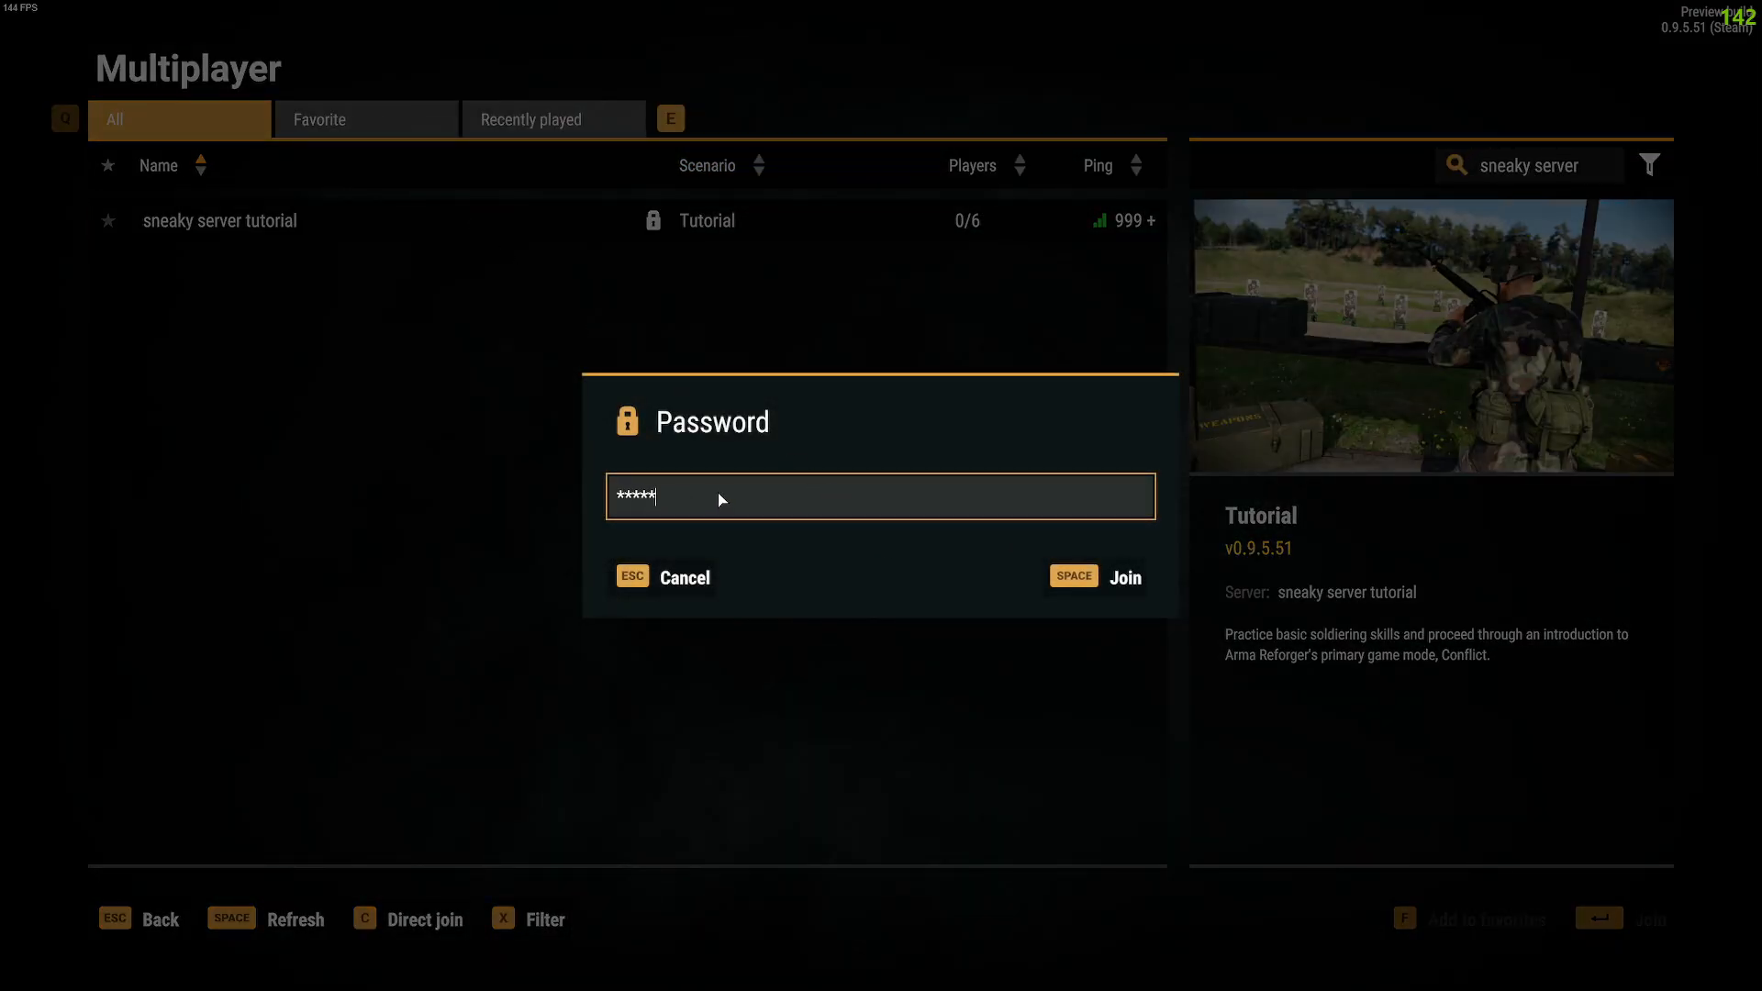
left_click(1083, 576)
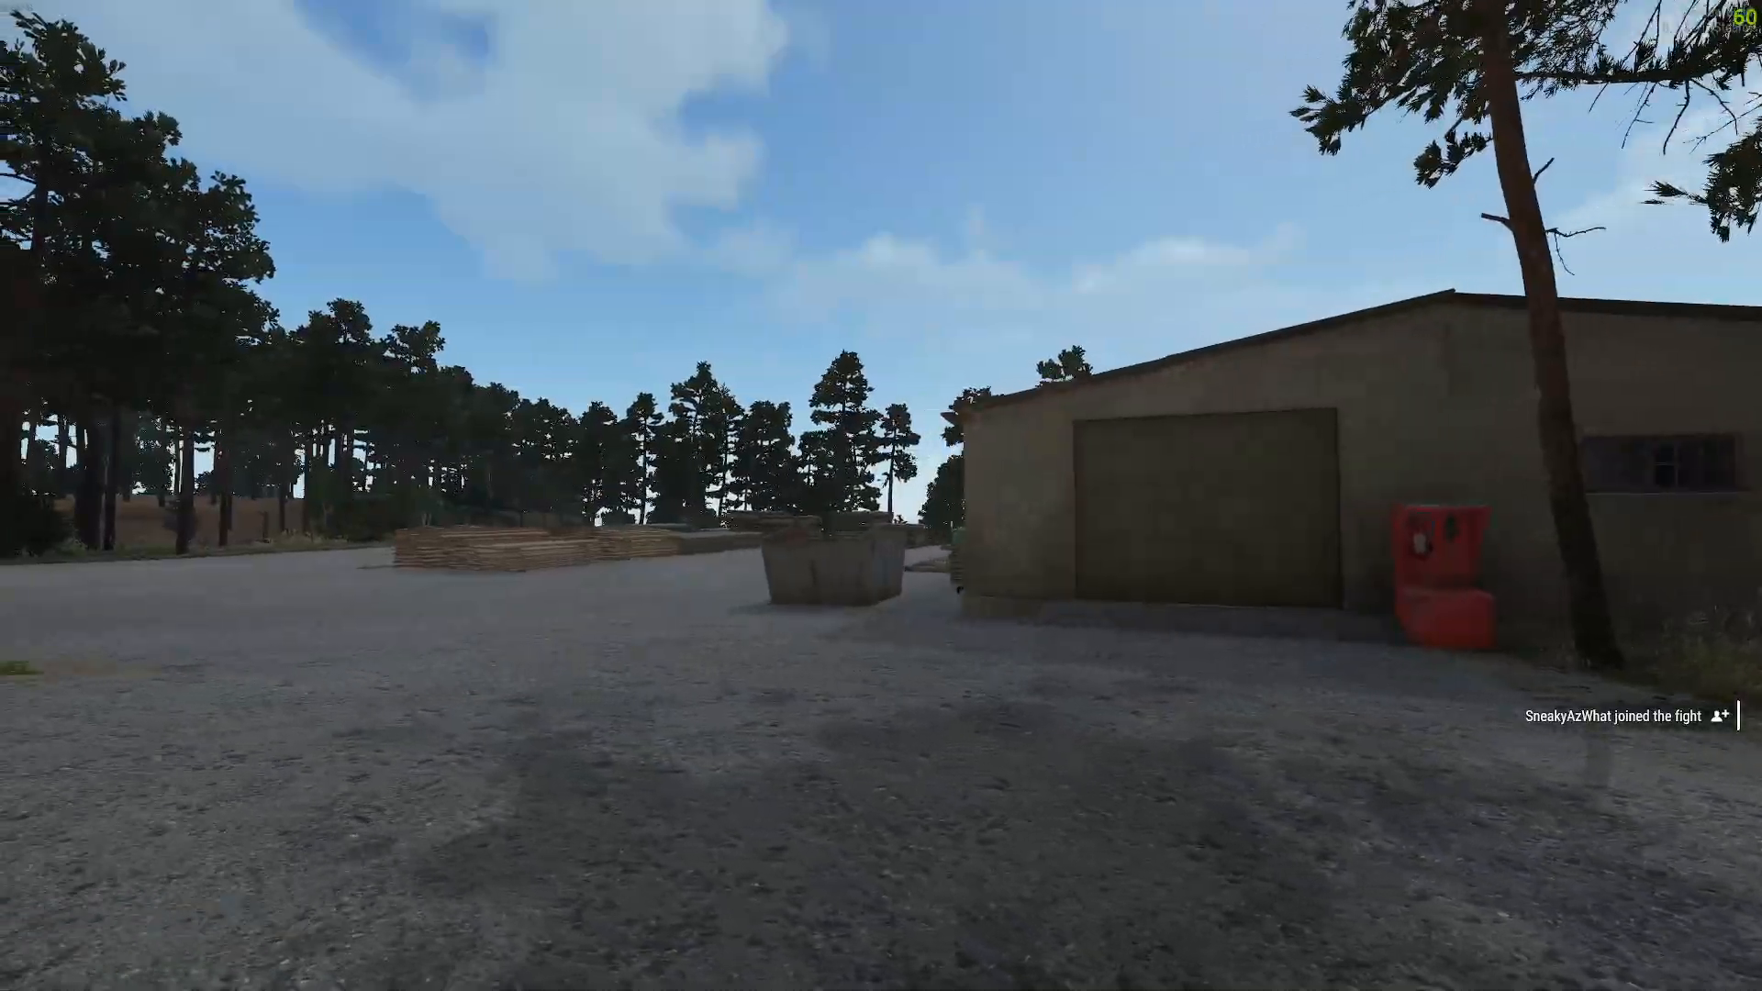
Step: Exit the sneaky server tutorial match and back out of the server browser to the main menu
key("w")
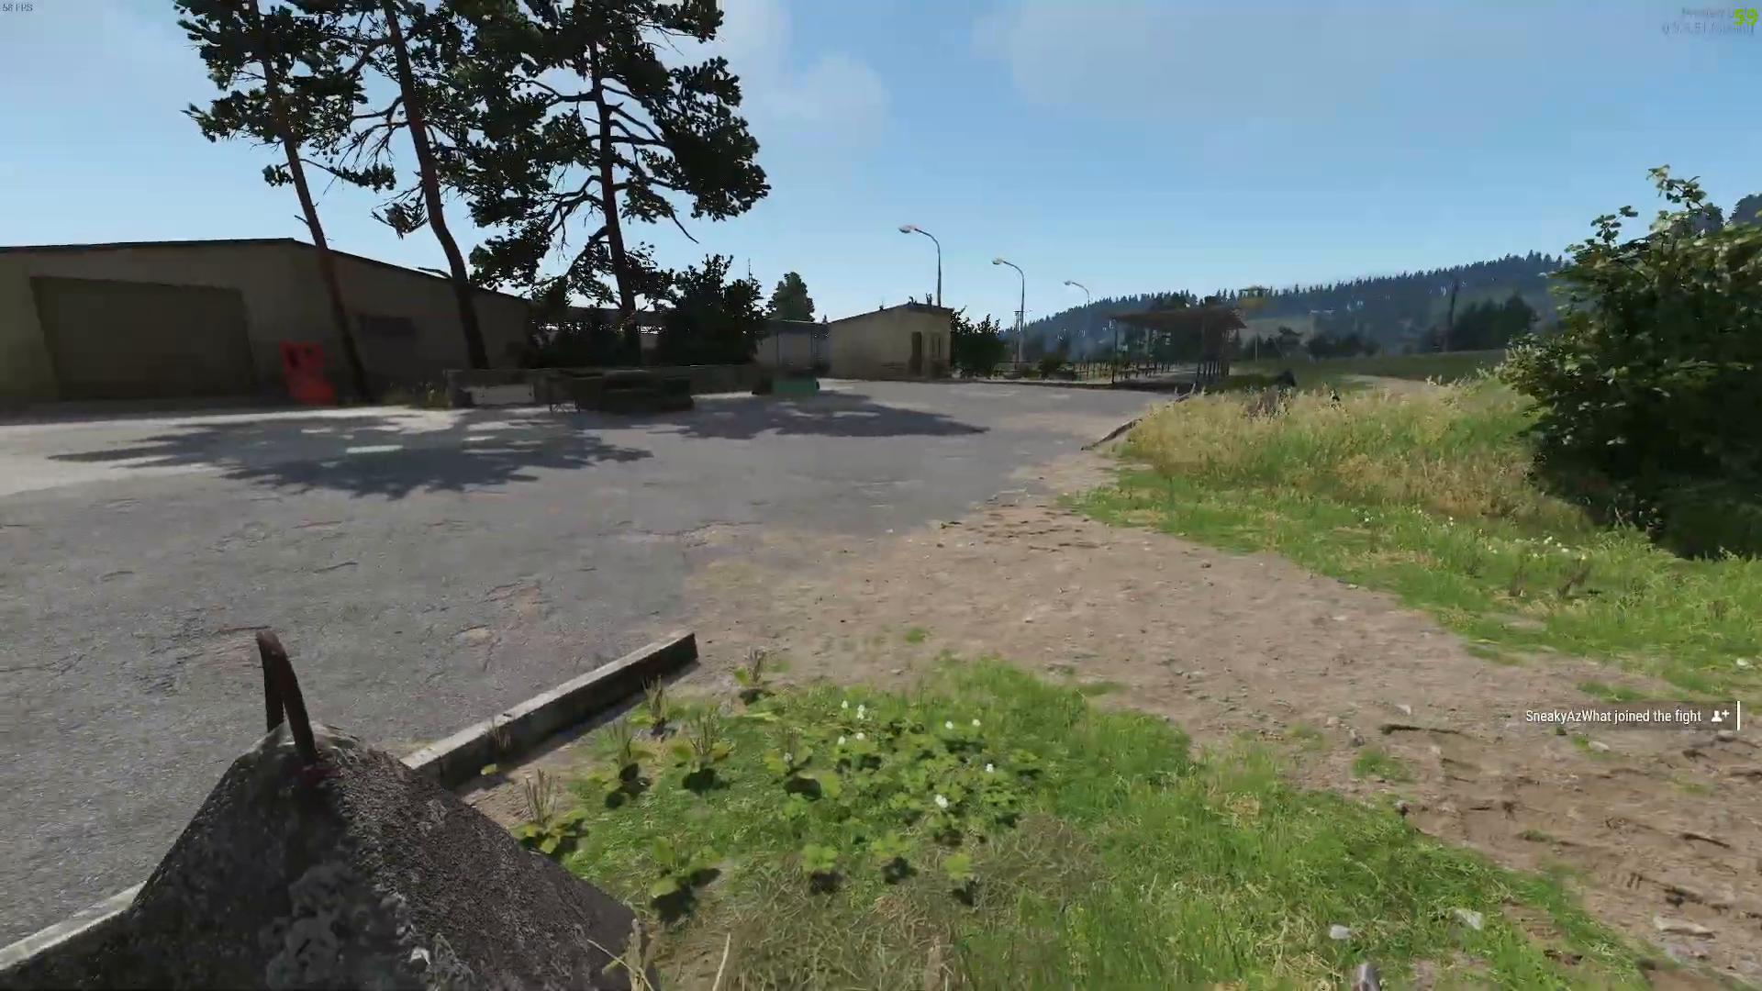
key("Escape")
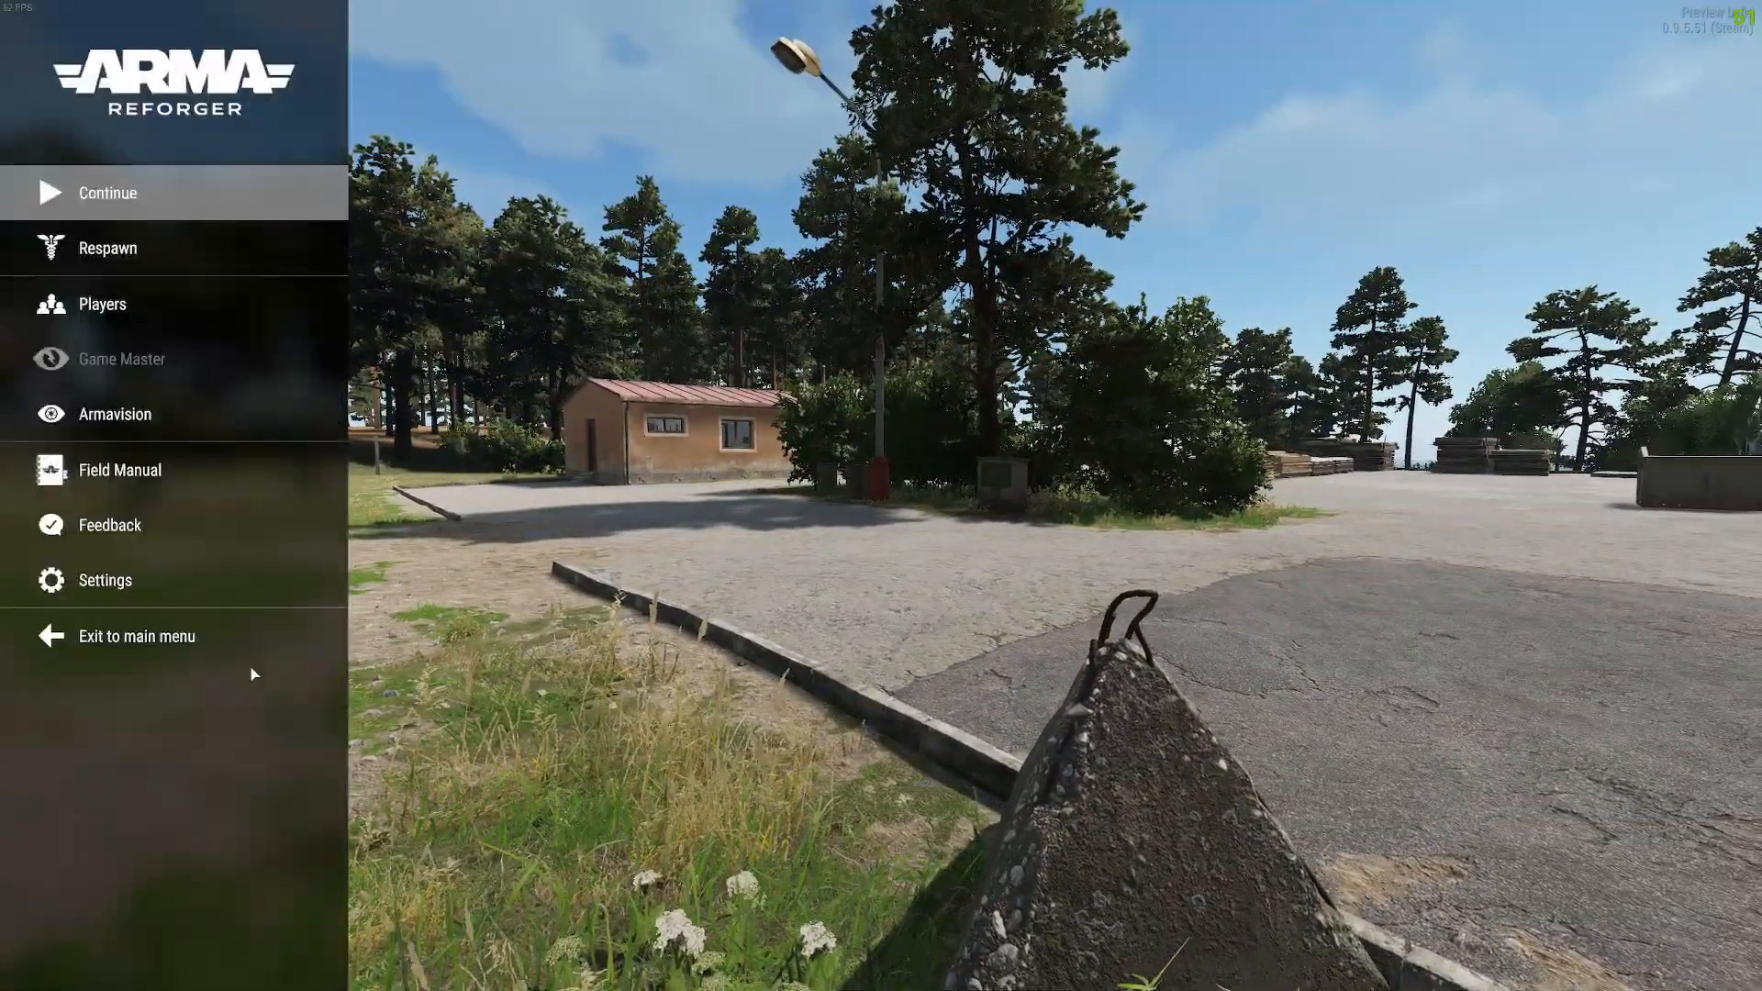
left_click(137, 636)
key("space")
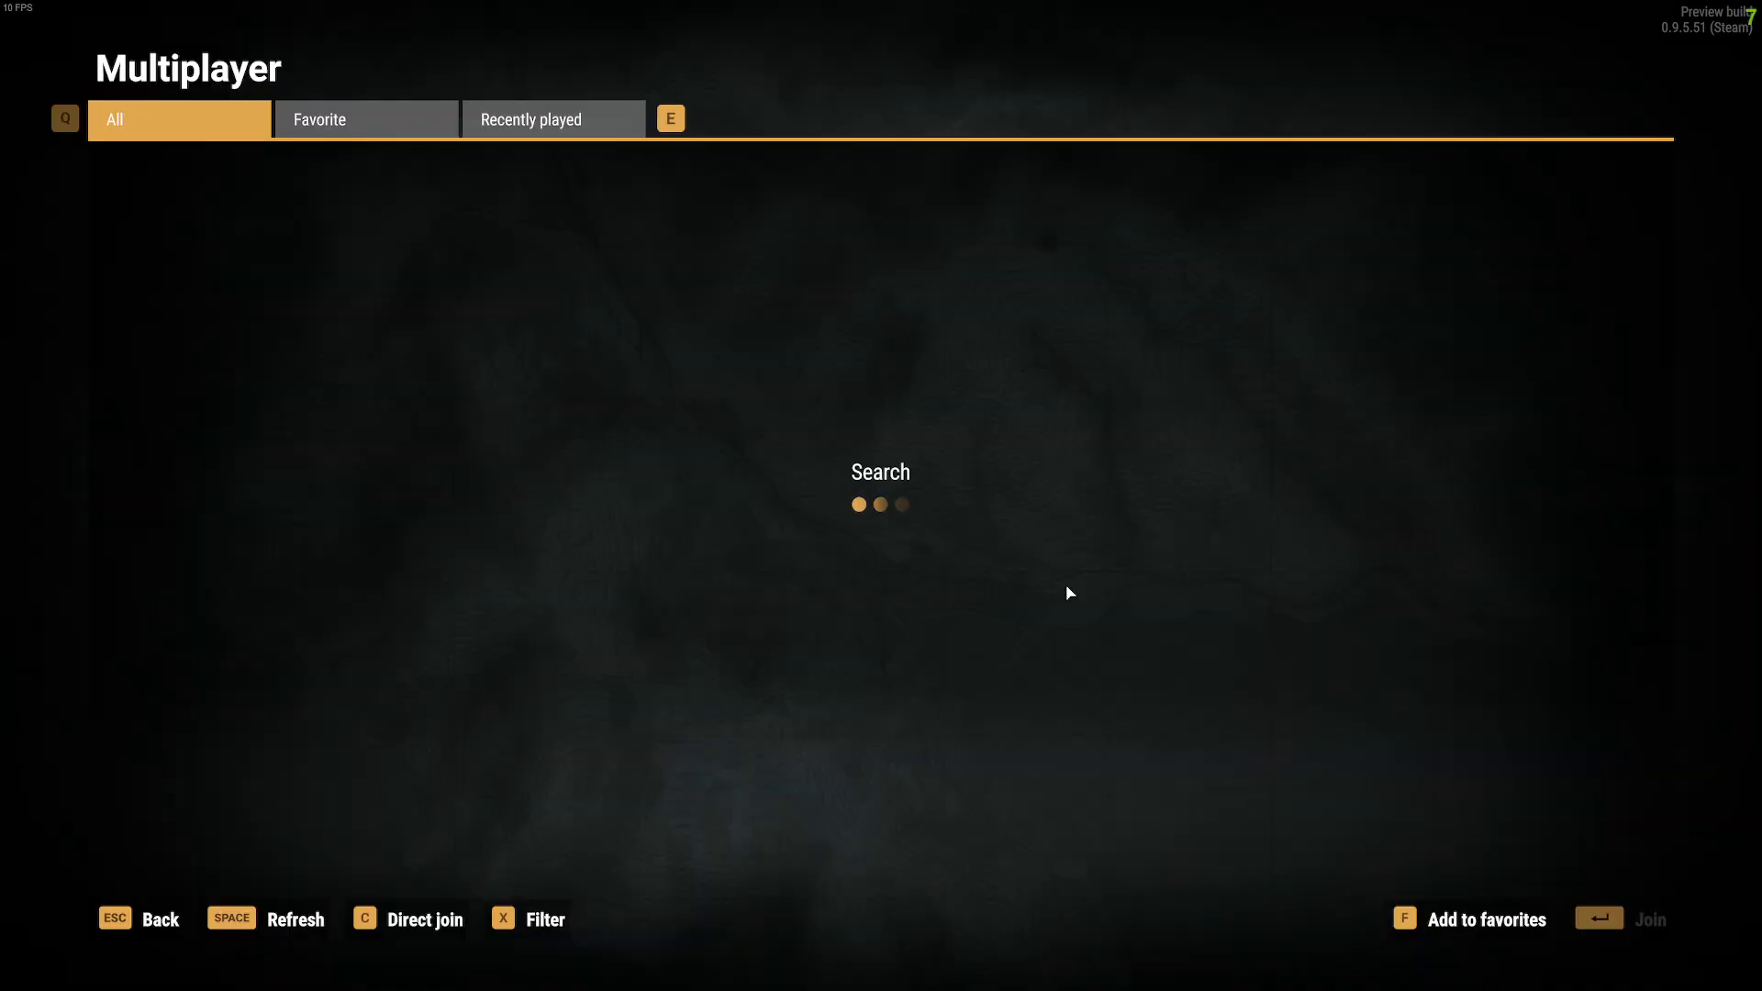
left_click(138, 919)
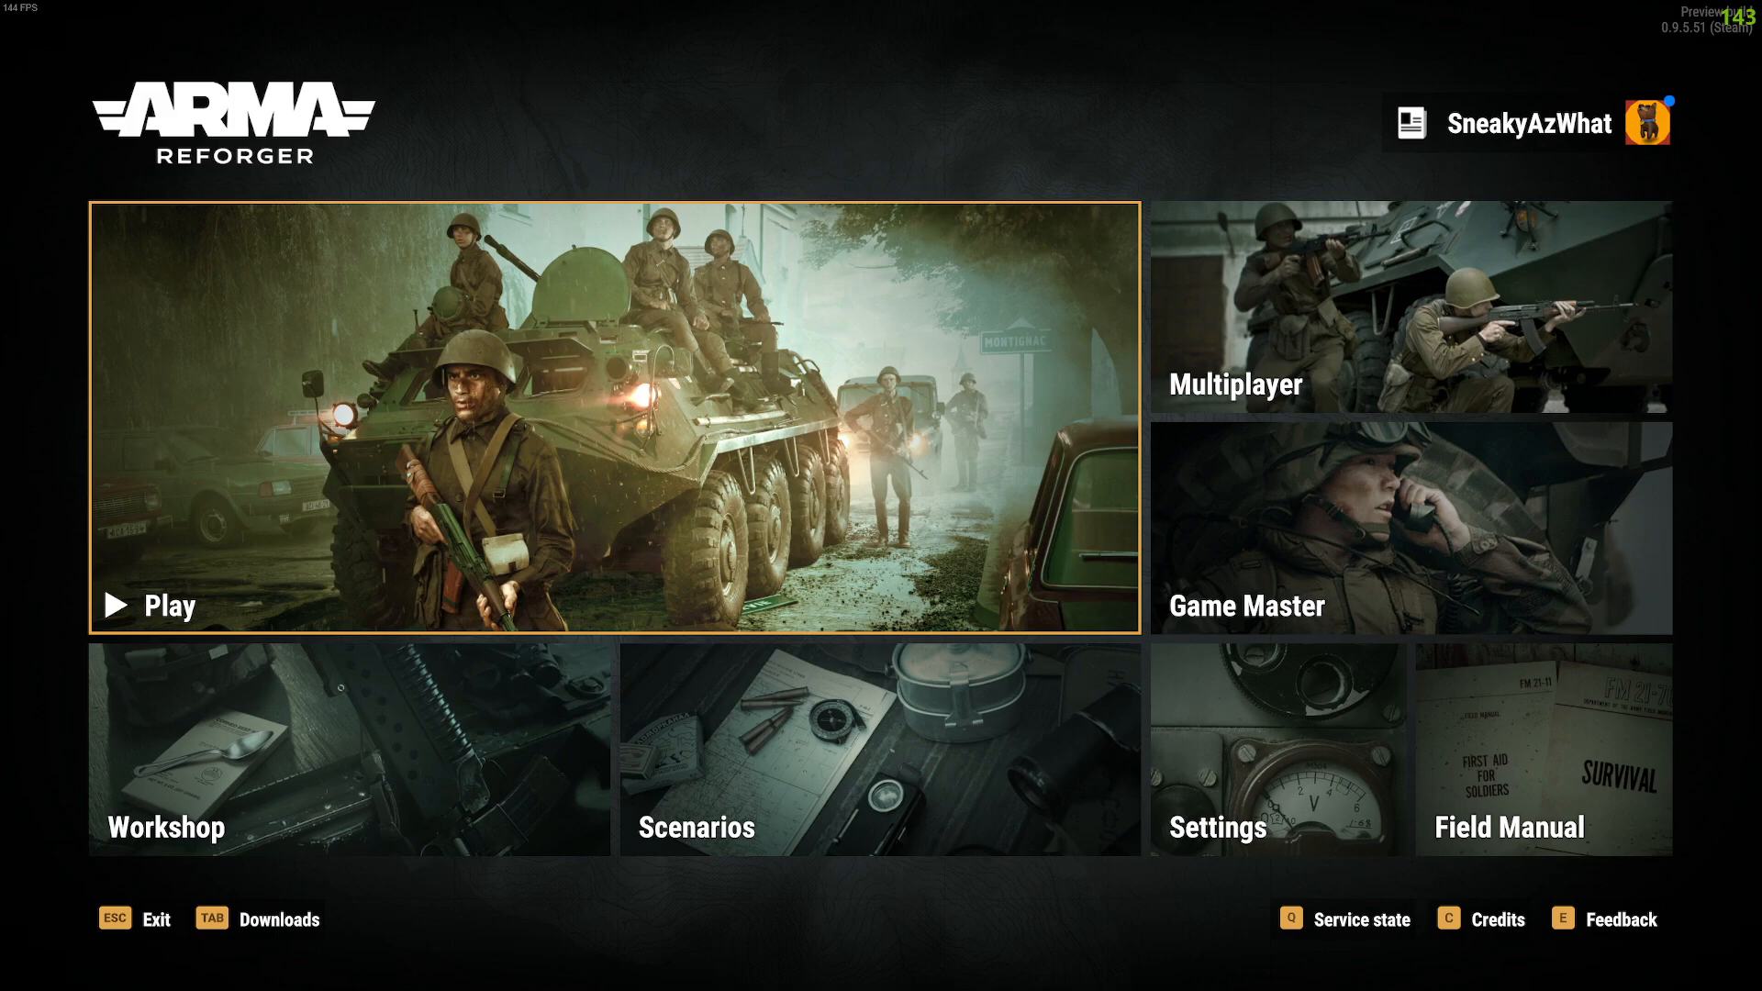
key("alt+Tab")
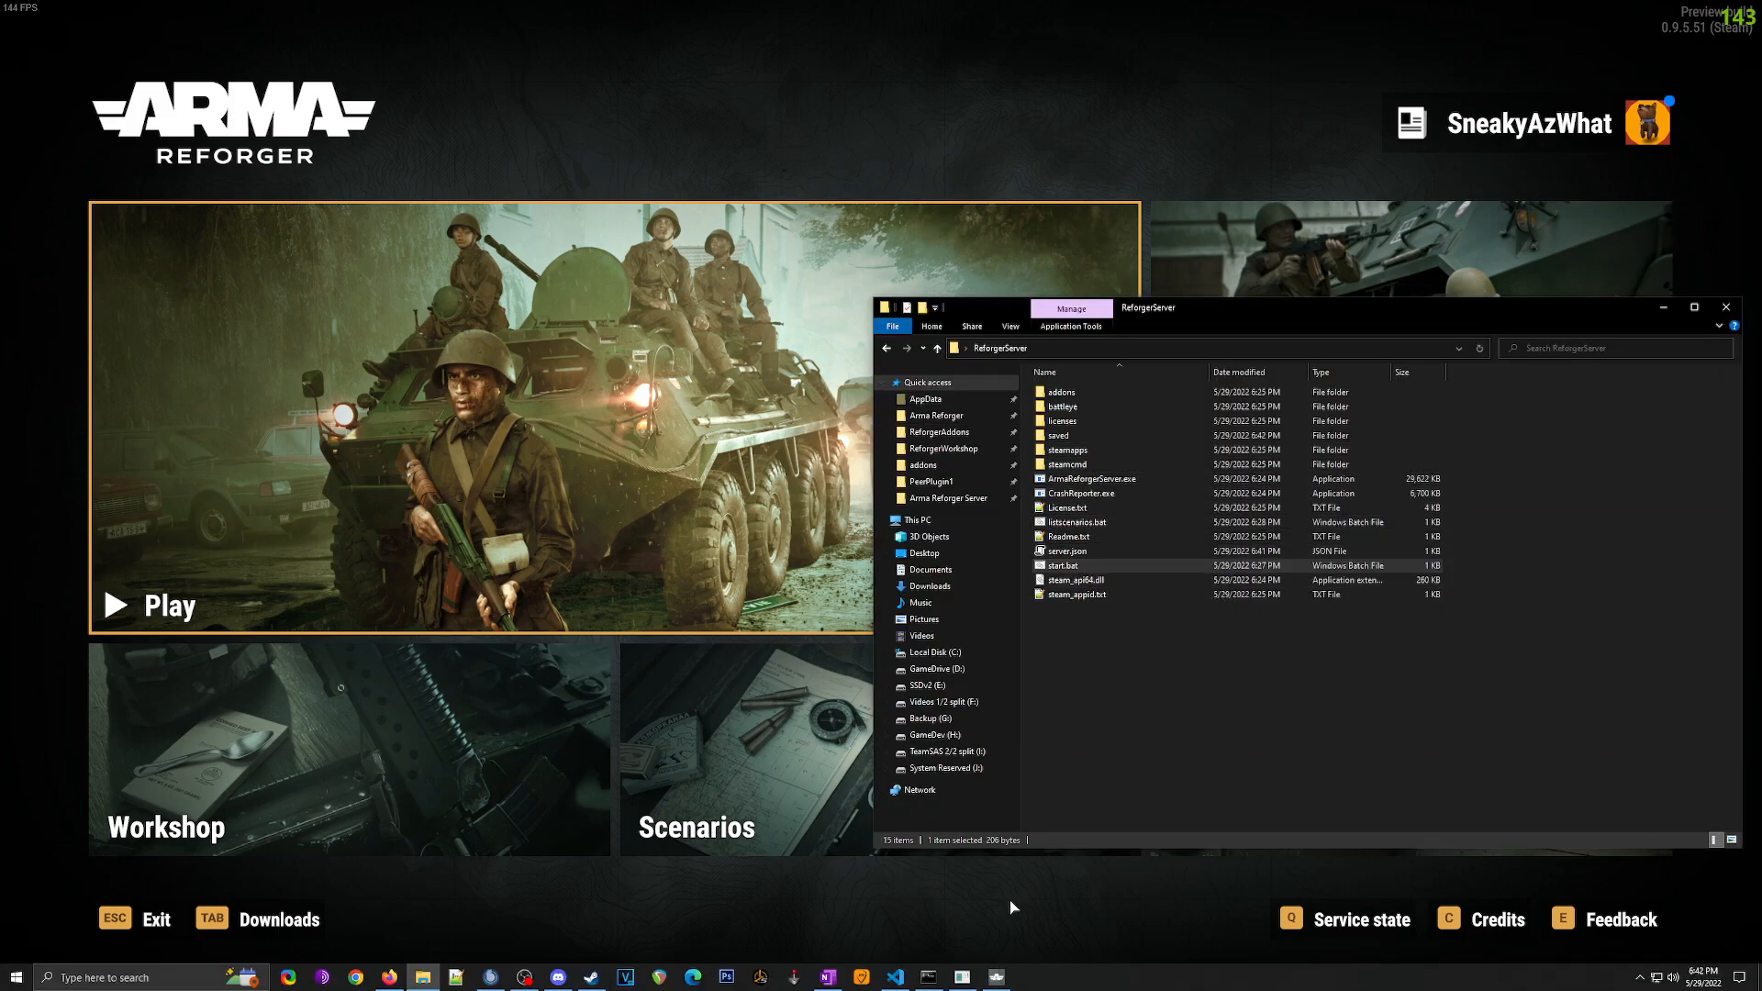
Step: Stop the server by closing its console, then open saved\console.log in Notepad
left_click(964, 975)
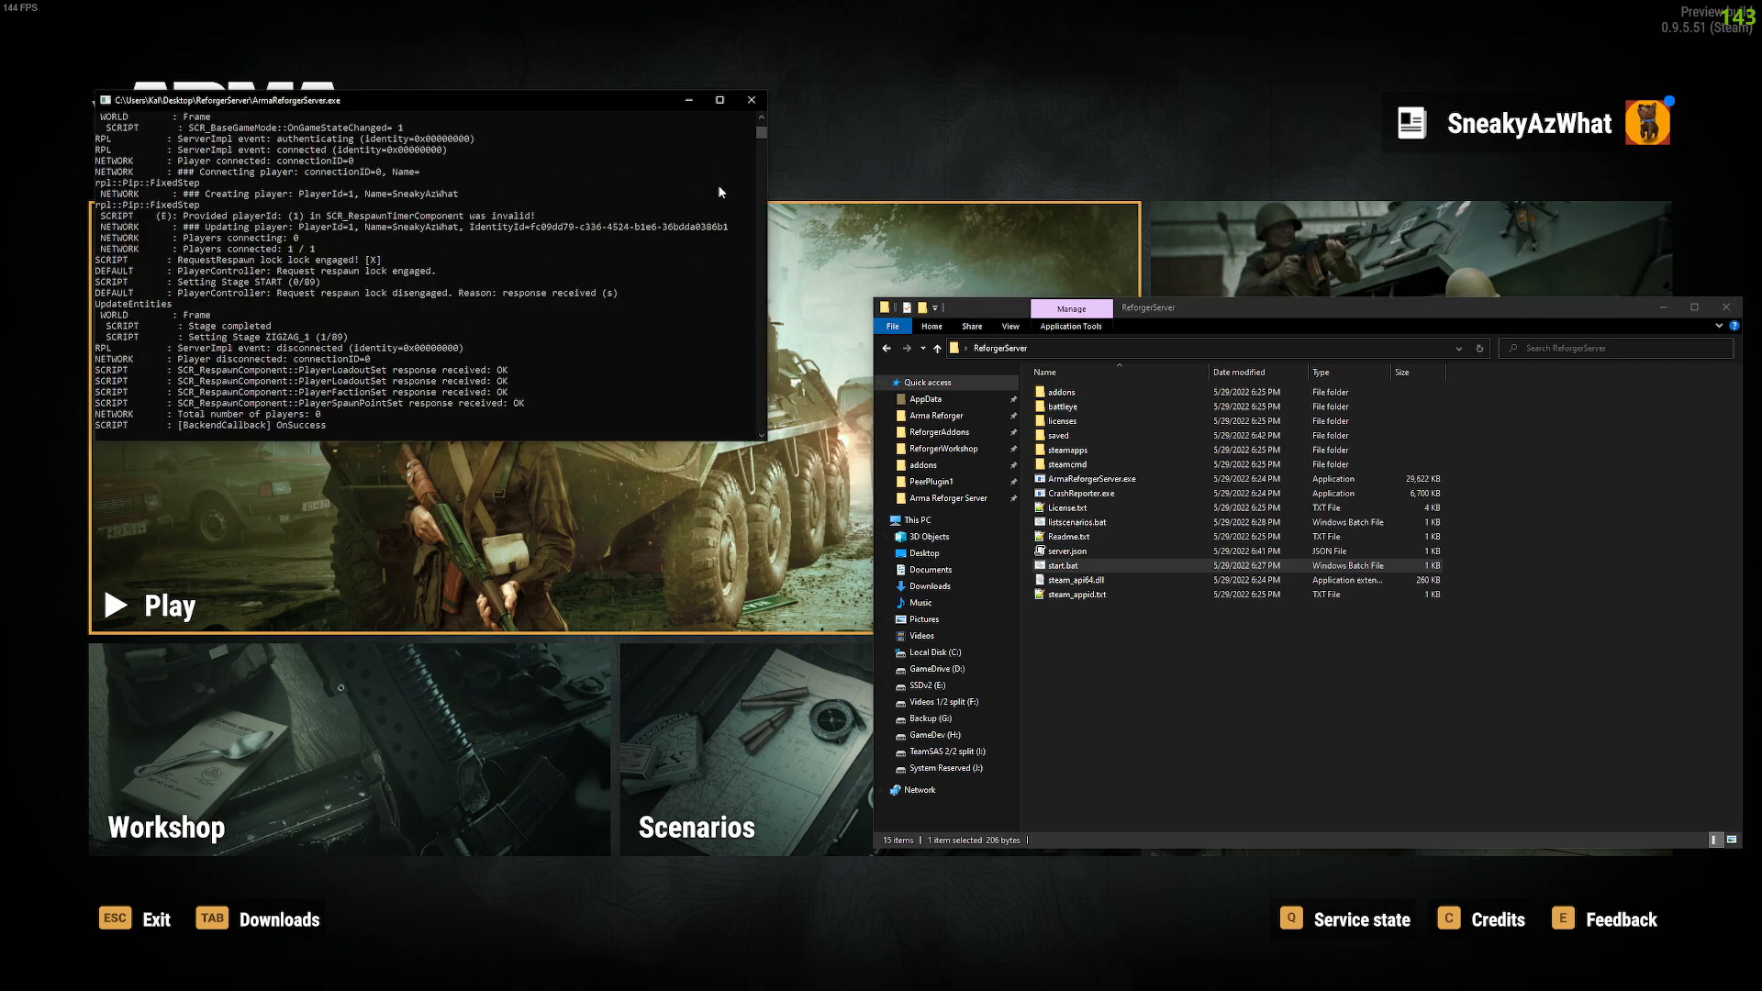
left_click(752, 100)
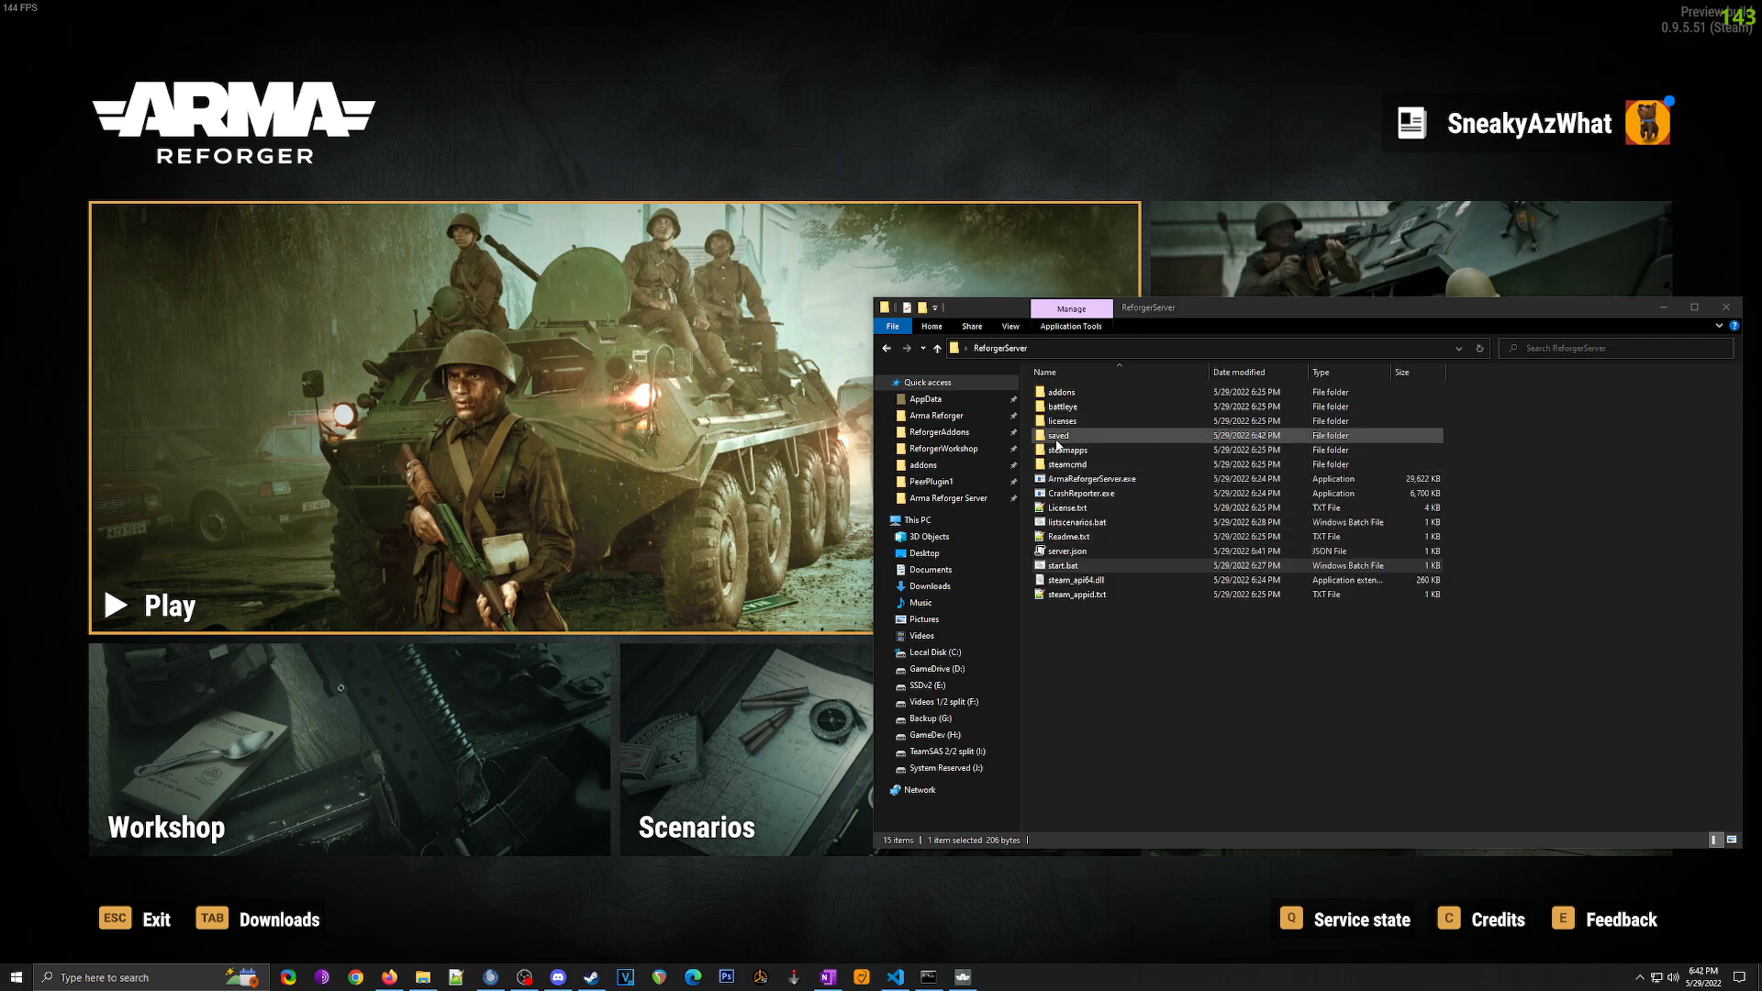
double_click(1077, 437)
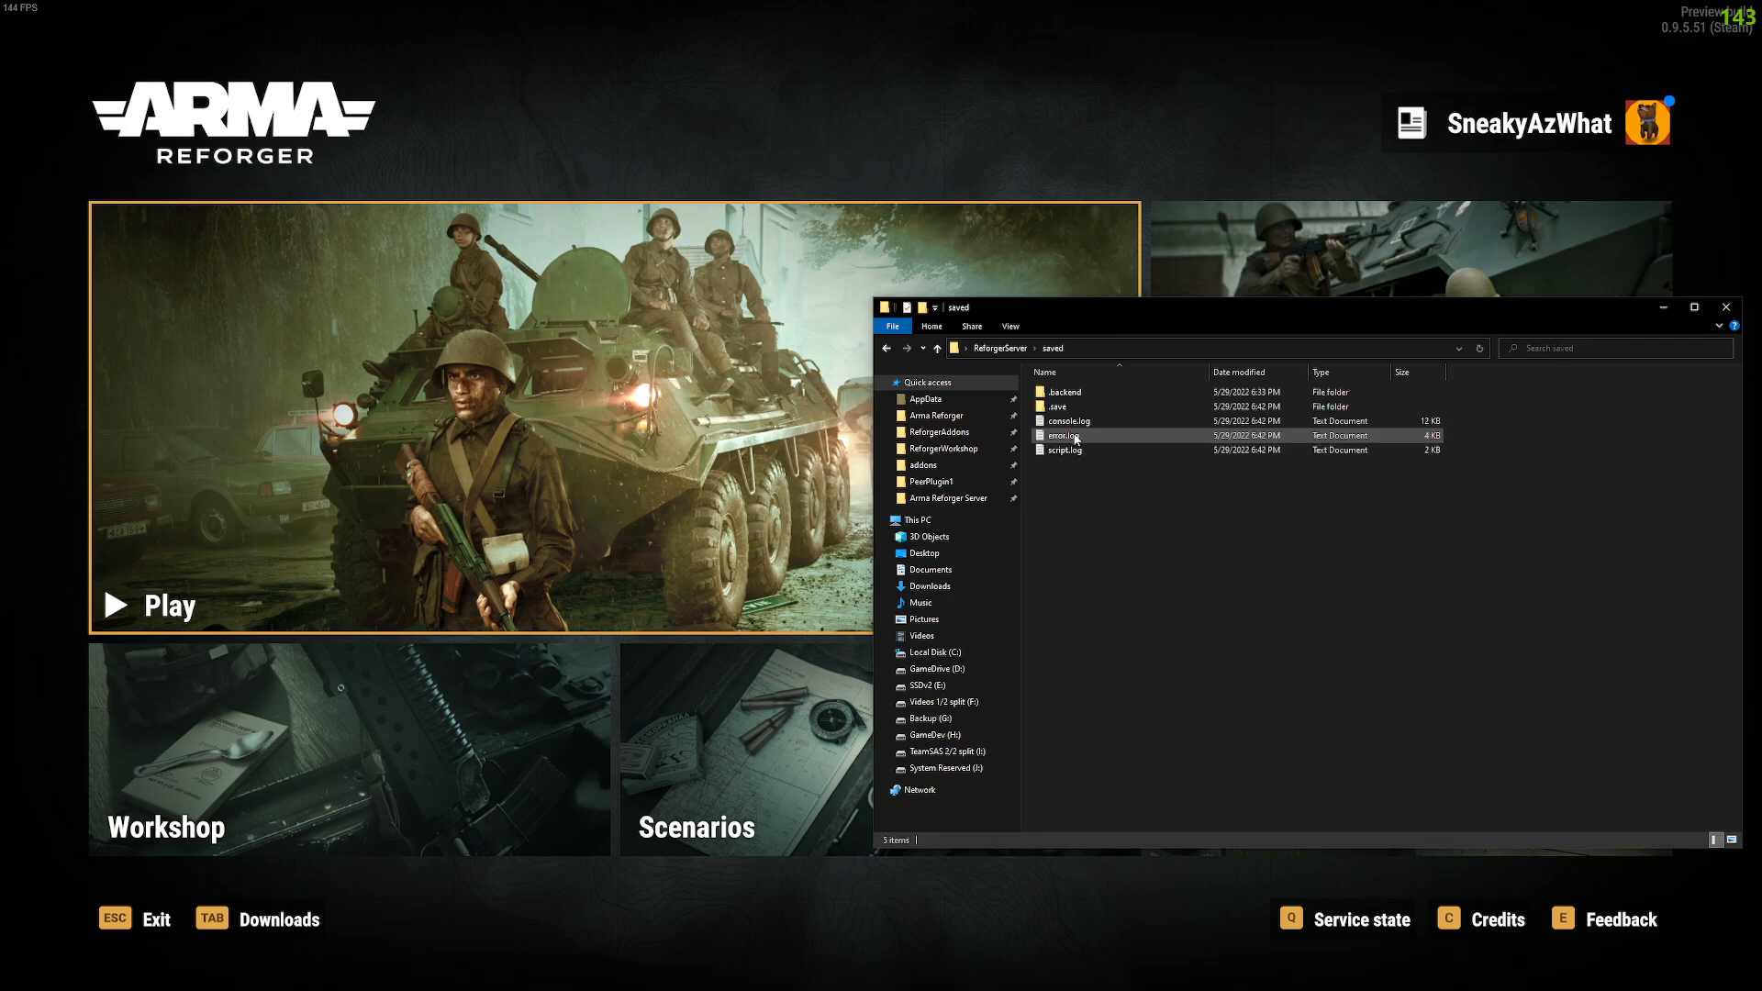
double_click(1076, 423)
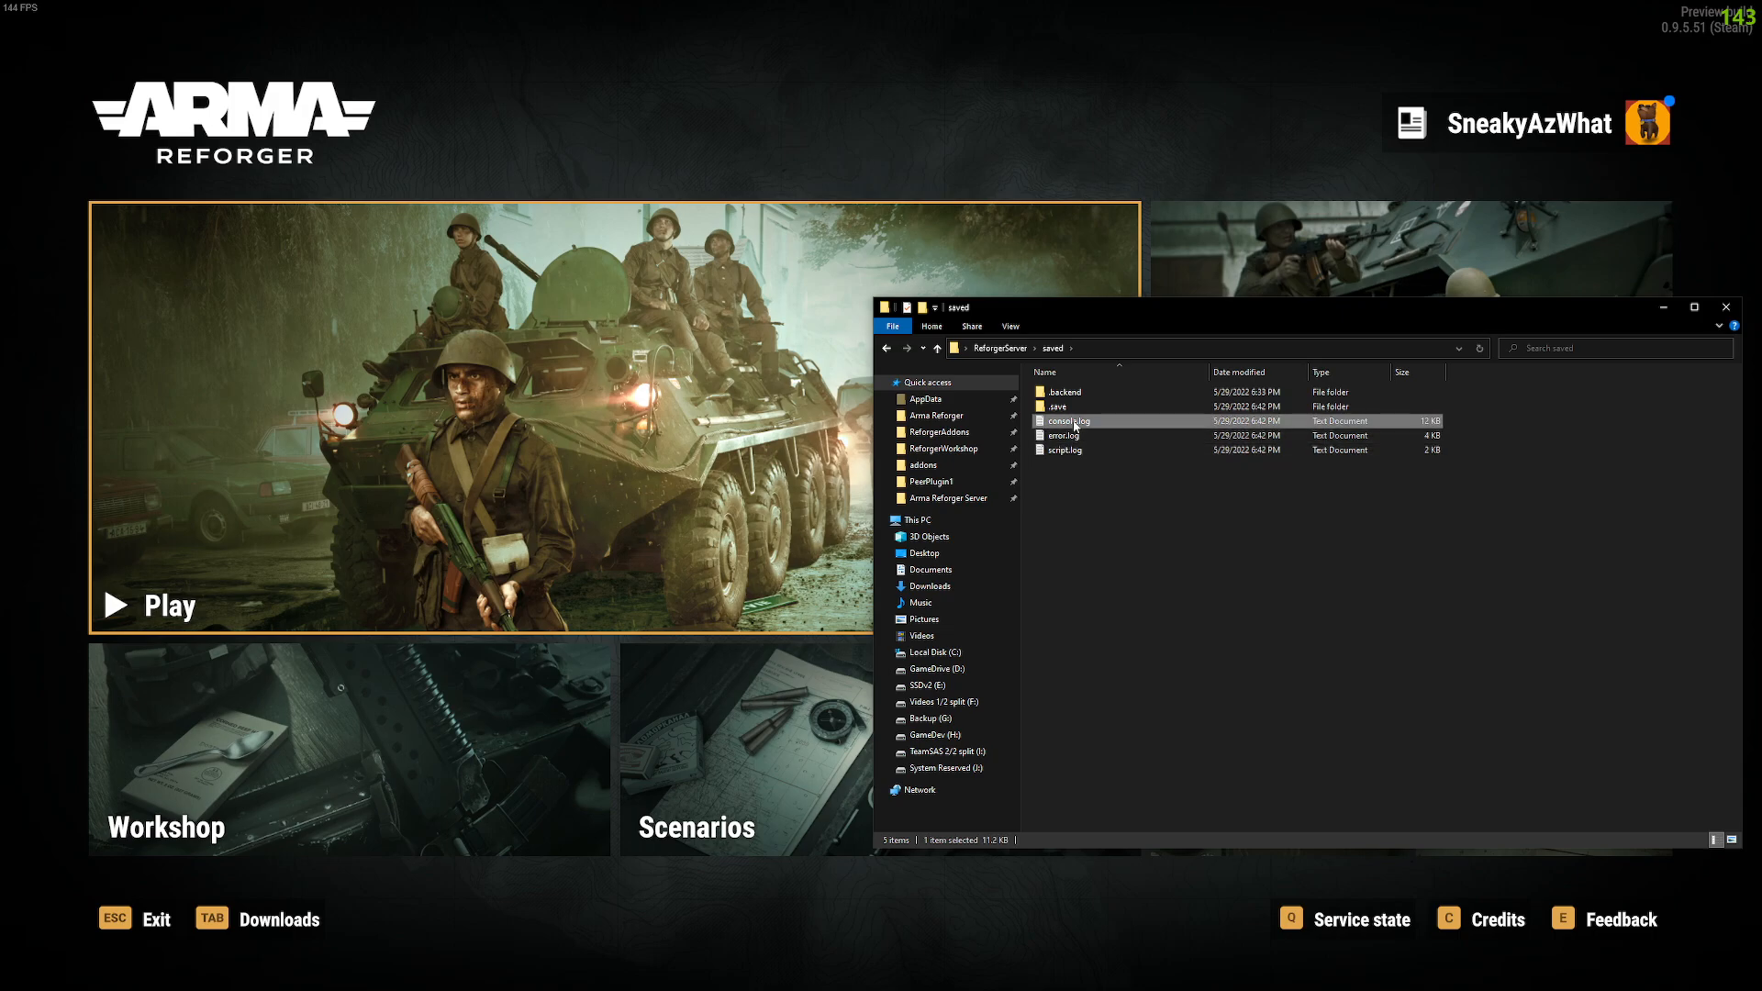
left_click_drag(1276, 317, 1274, 699)
left_click_drag(287, 782, 427, 800)
left_click(318, 762)
Step: Review the log's stage, player disconnect and RPL listen address 192.168.50.55:2001 lines
left_click(315, 700)
left_click_drag(274, 637, 417, 686)
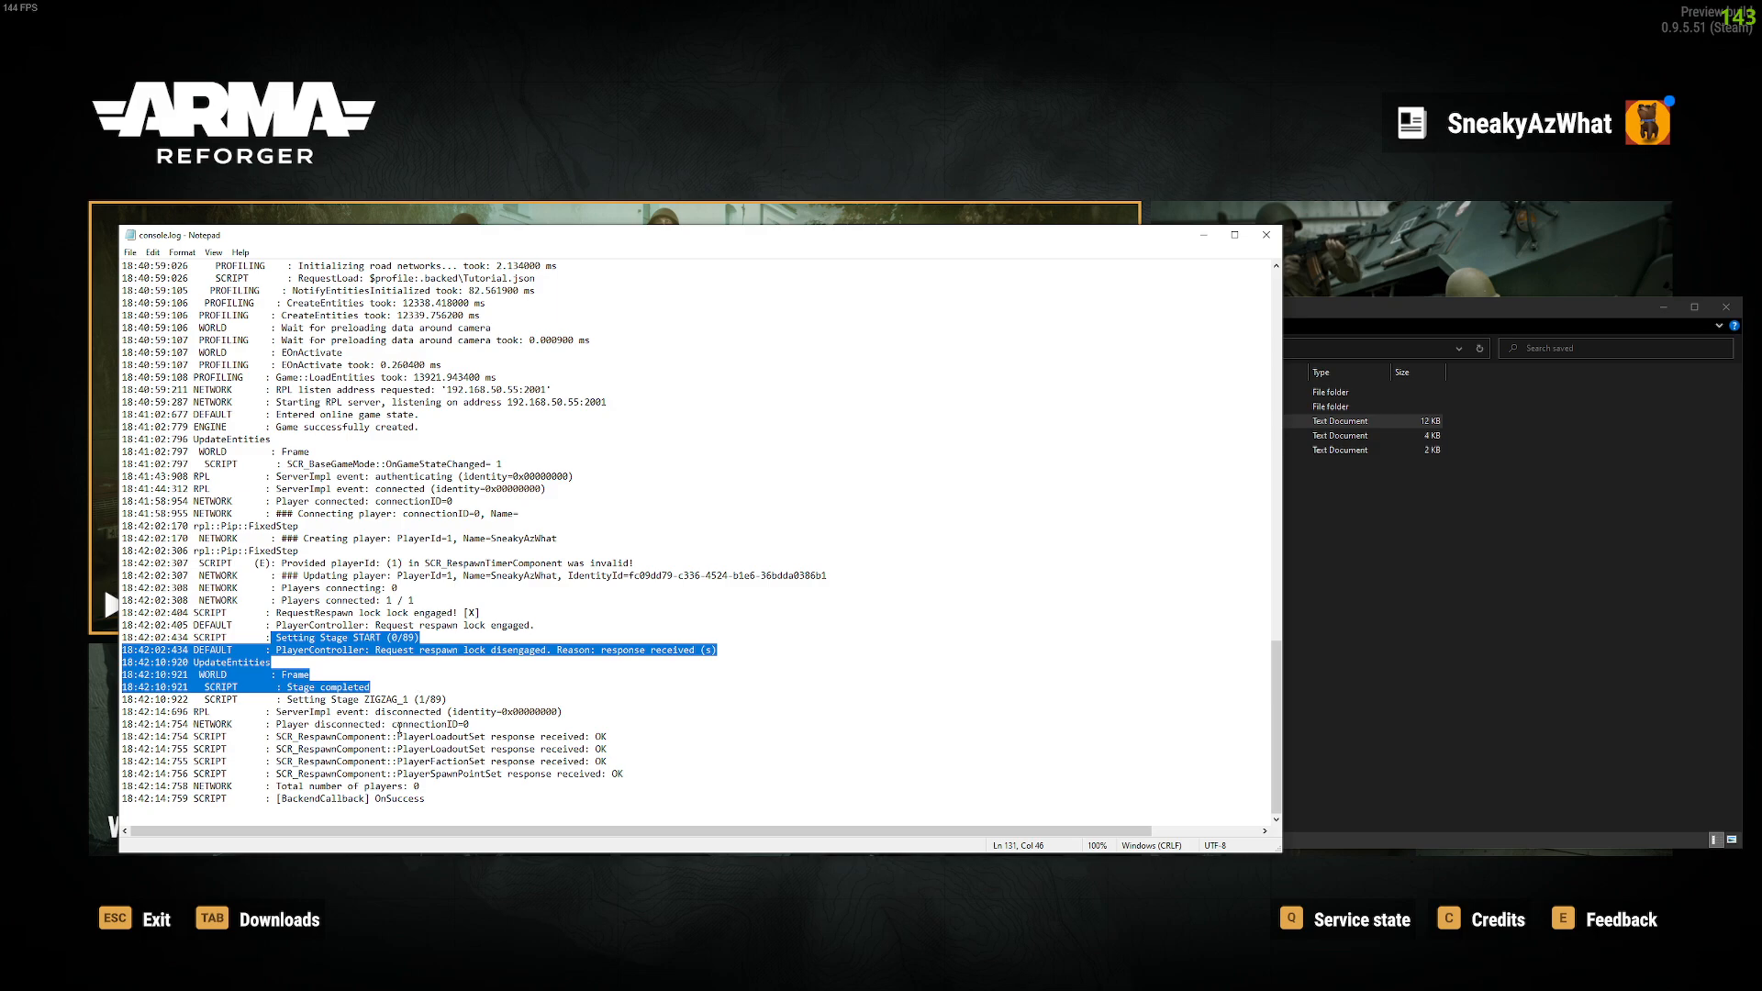
left_click_drag(403, 712, 606, 735)
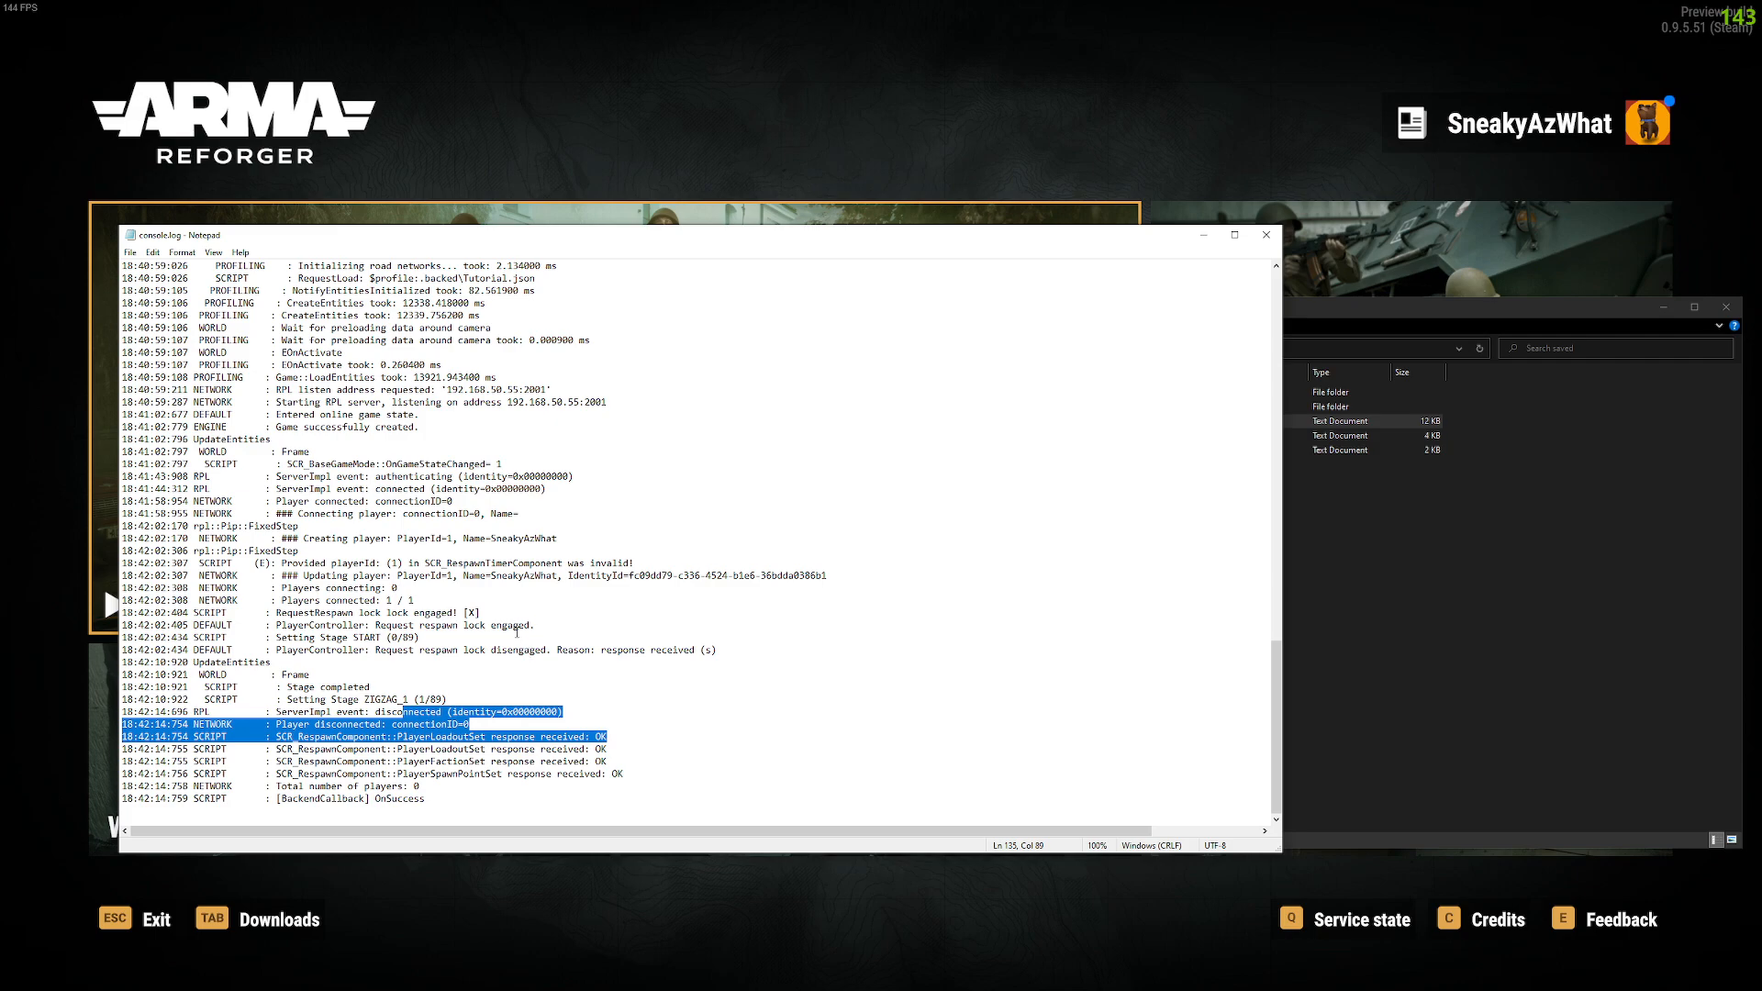
left_click_drag(280, 390, 553, 392)
left_click_drag(387, 402, 610, 404)
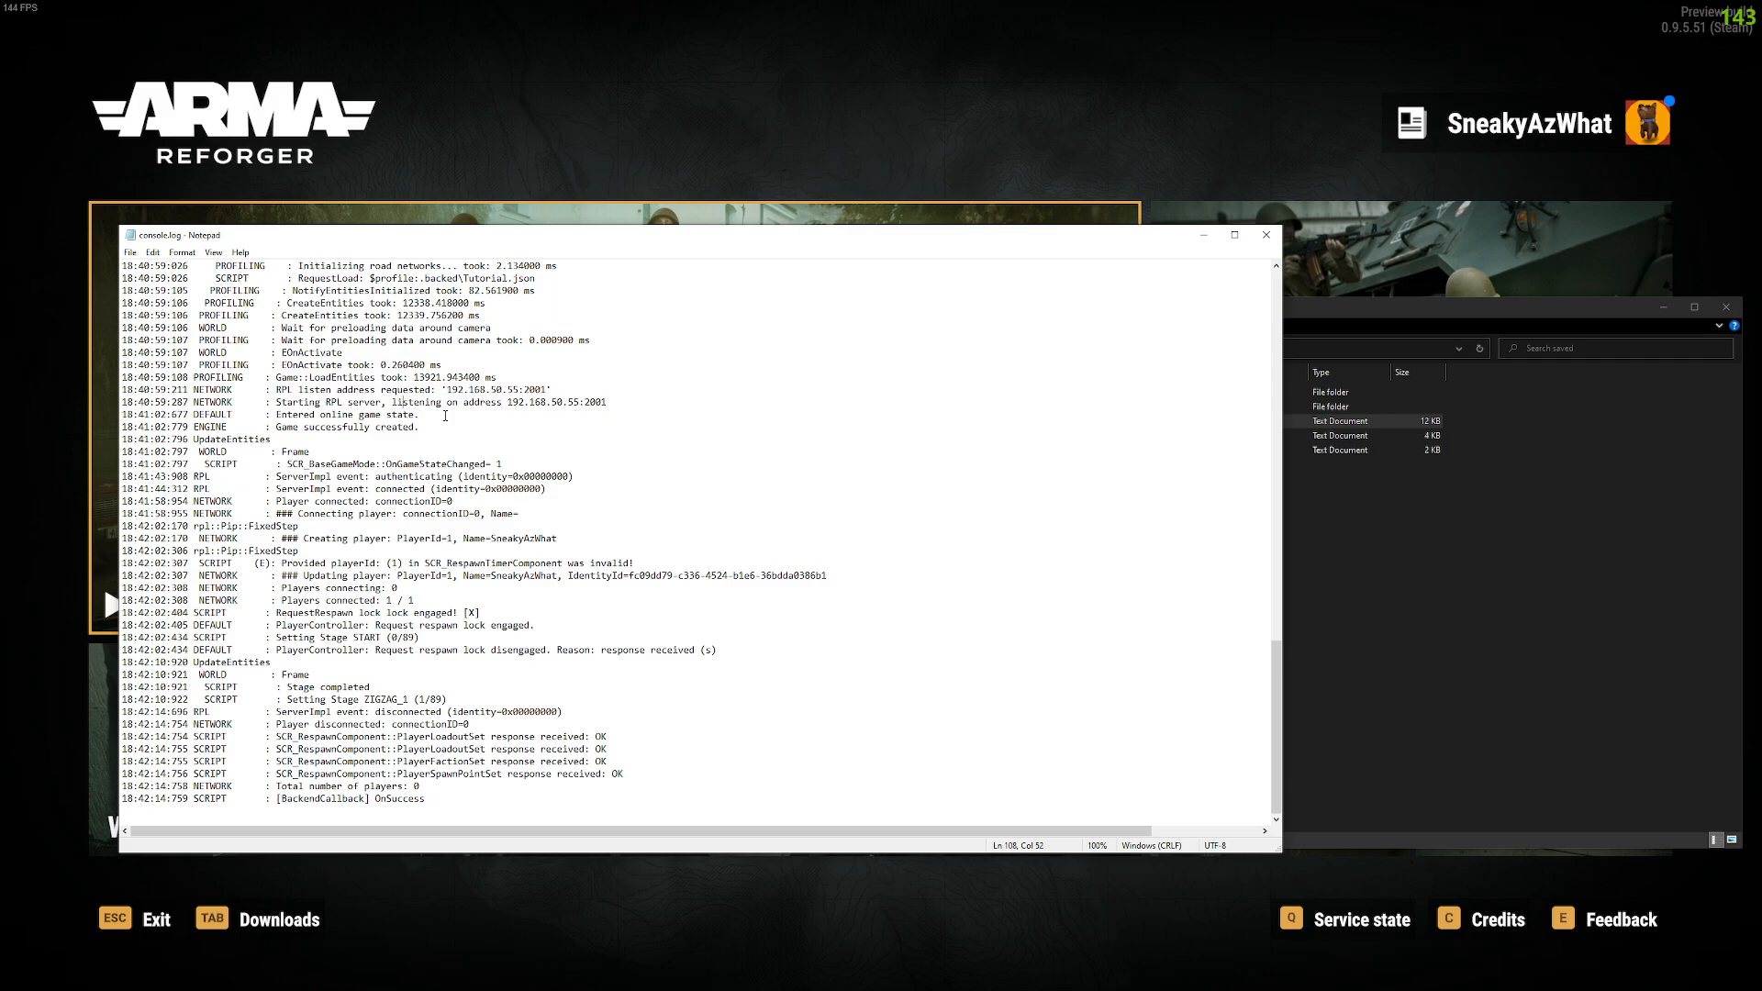
left_click_drag(507, 402, 608, 405)
left_click(550, 404)
Step: Copy the entire server.json text from VS Code
key("alt+Tab")
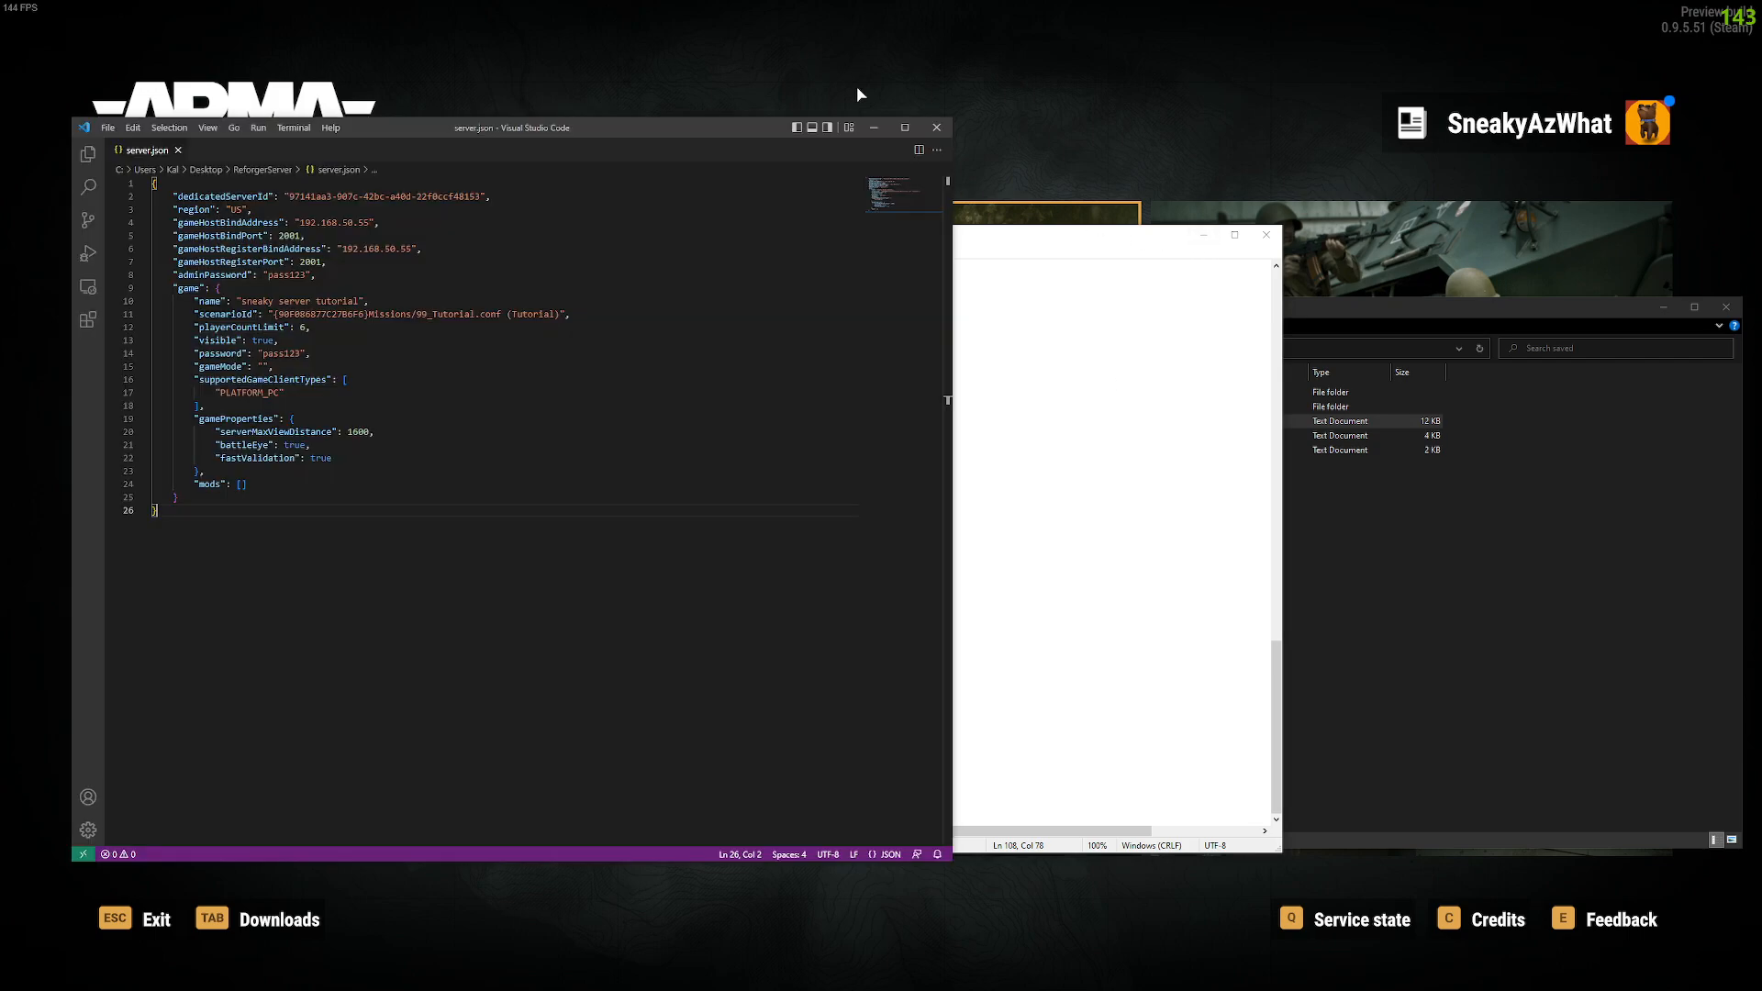
left_click(444, 356)
left_click_drag(195, 520, 151, 182)
right_click(209, 246)
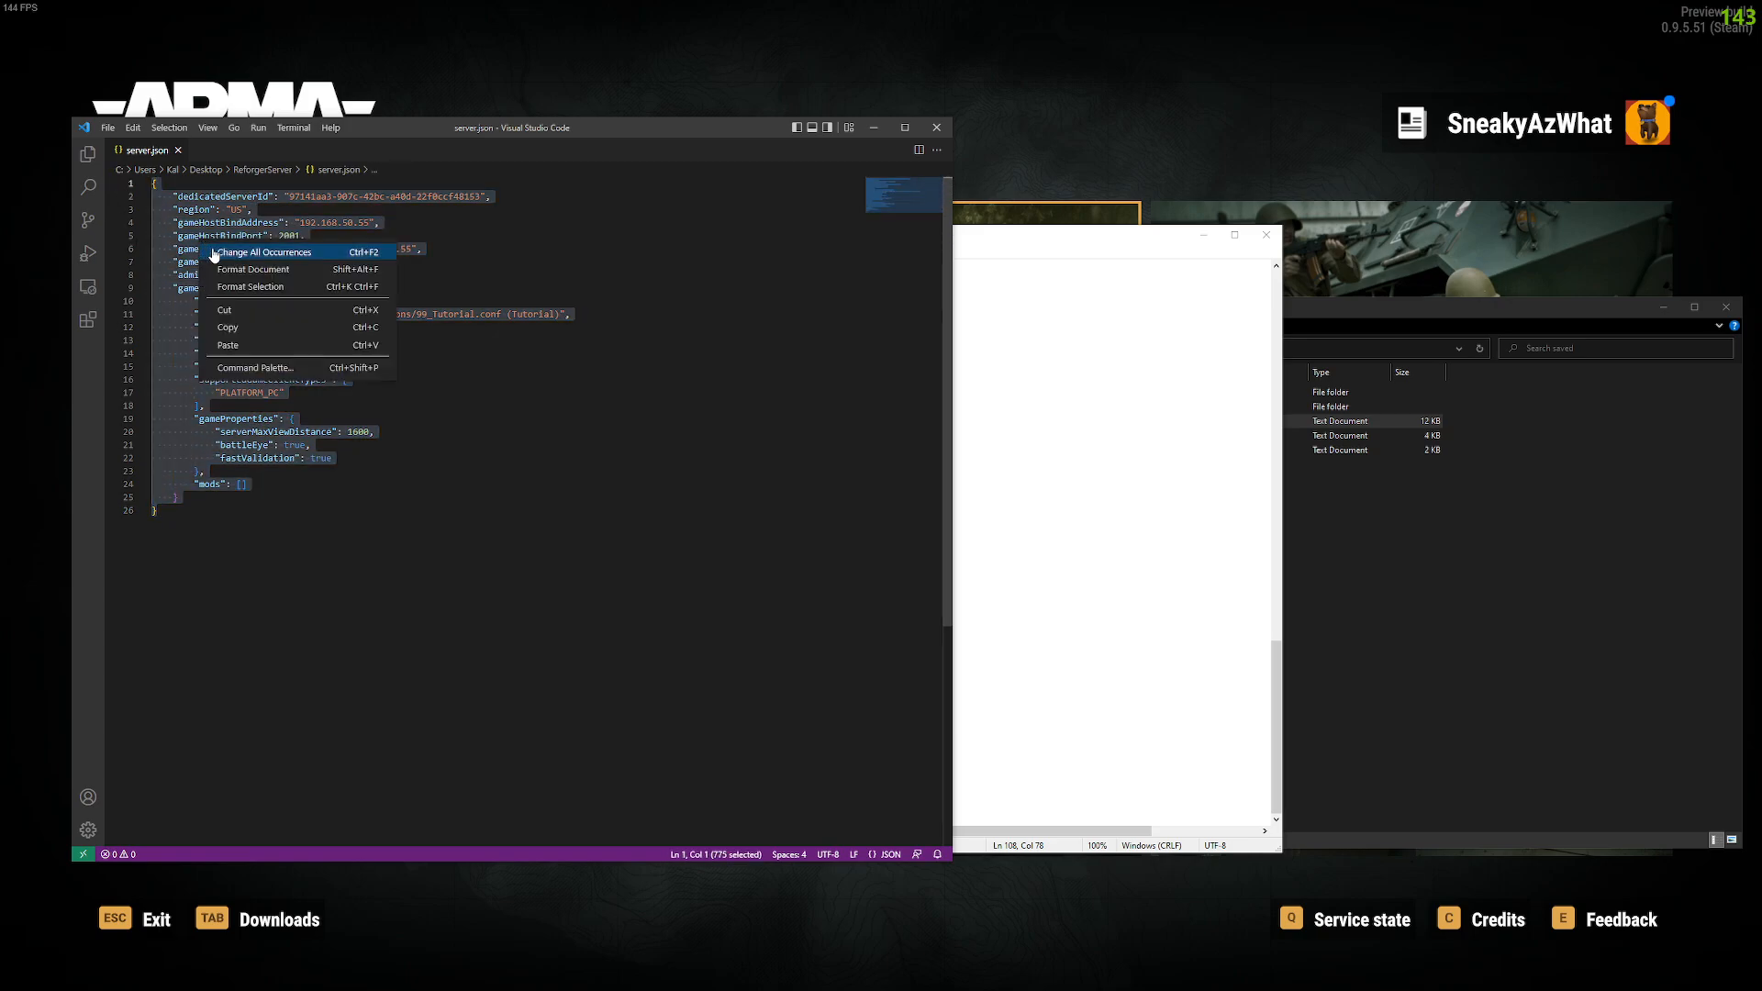
left_click(228, 327)
key("alt+Tab")
left_click(385, 24)
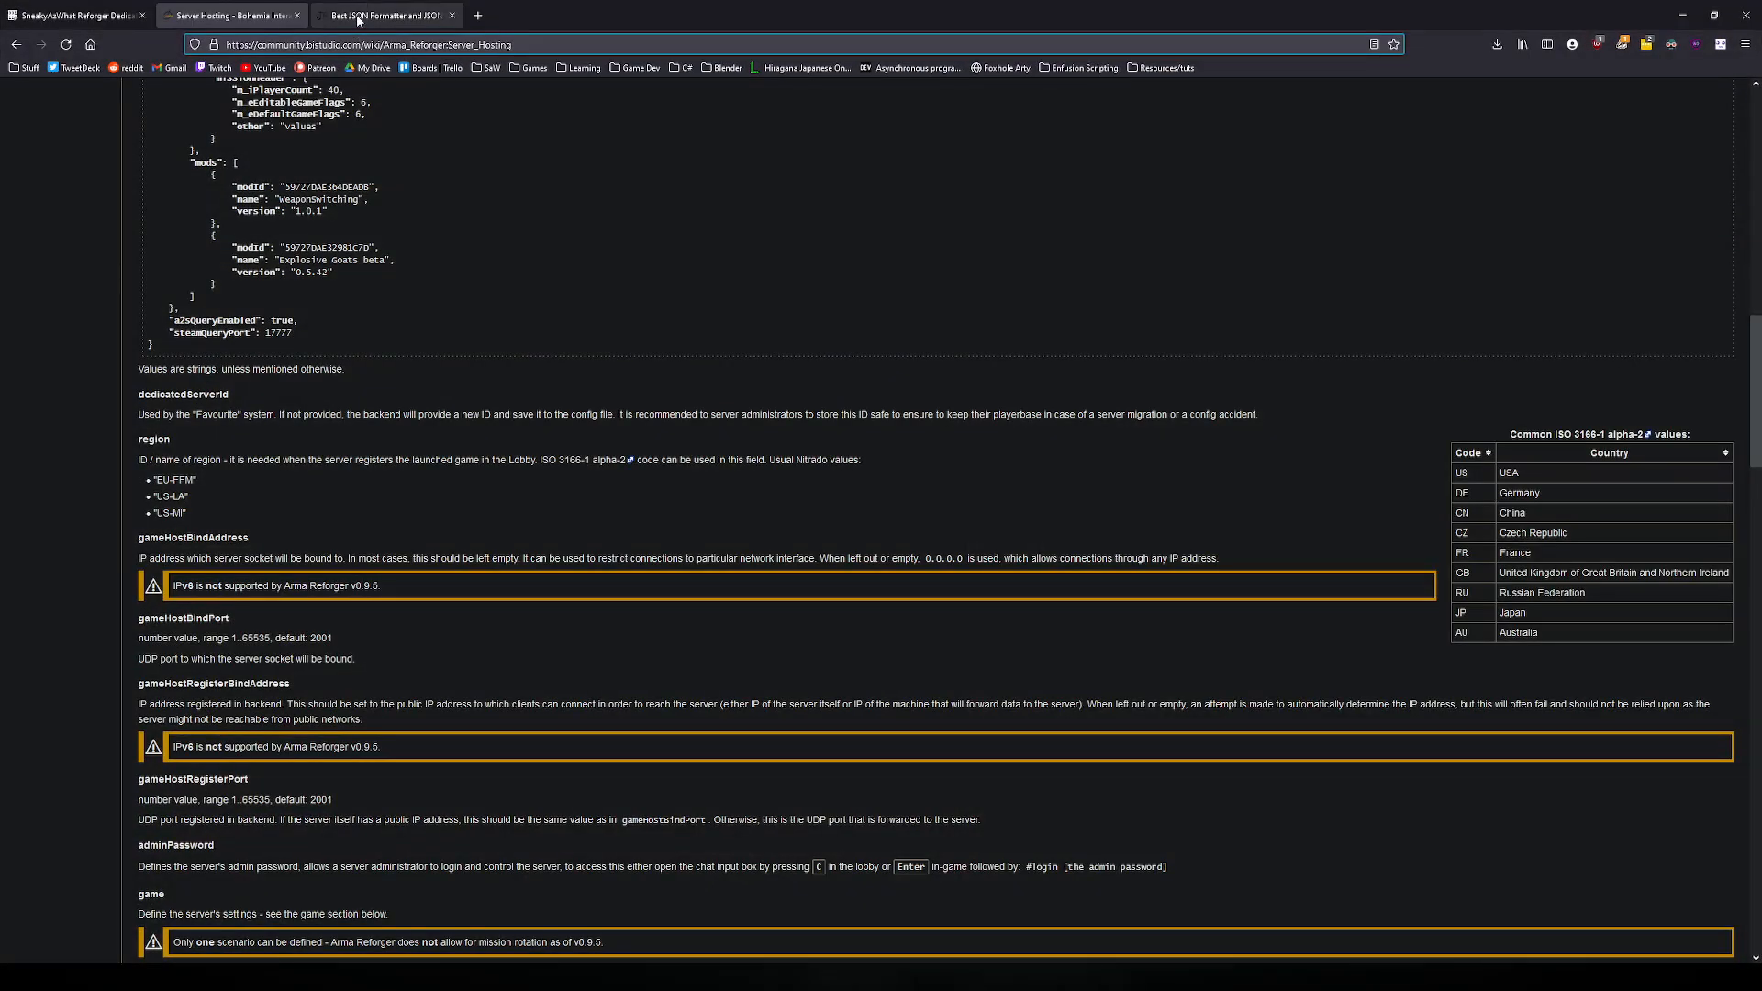
Step: Paste server.json into jsonformatter.org, validate it, and check the dedicatedServerId value
left_click(88, 152)
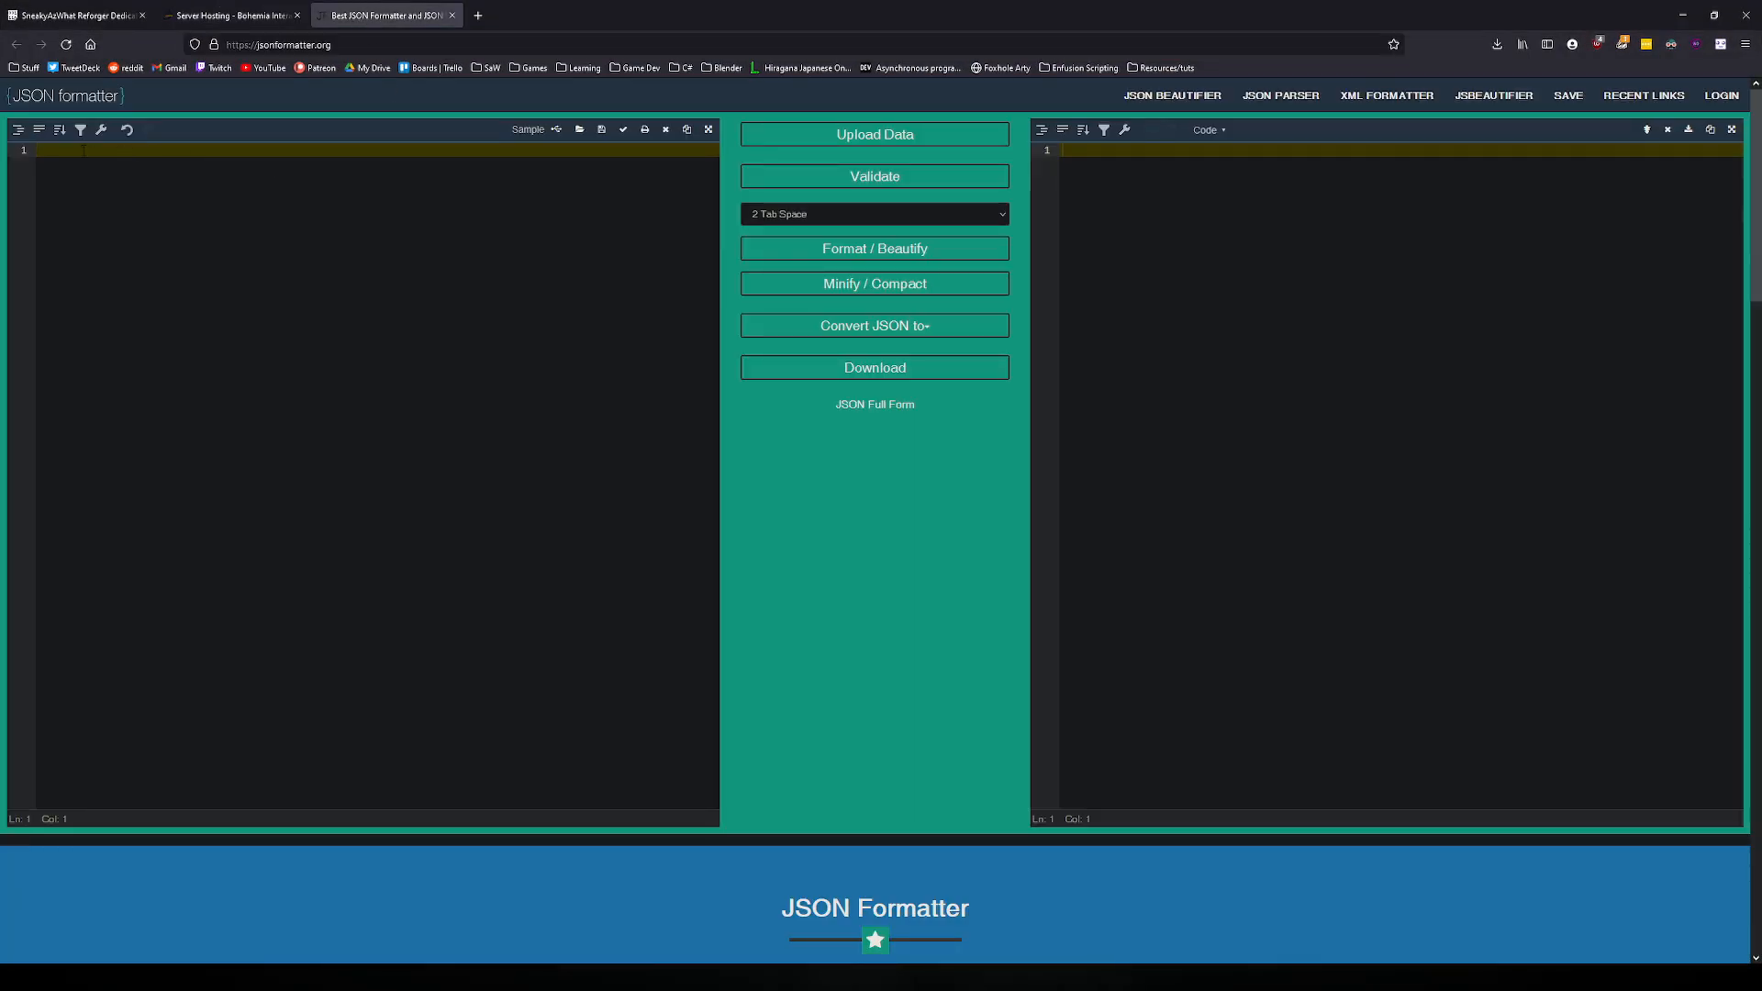
key("ctrl+v")
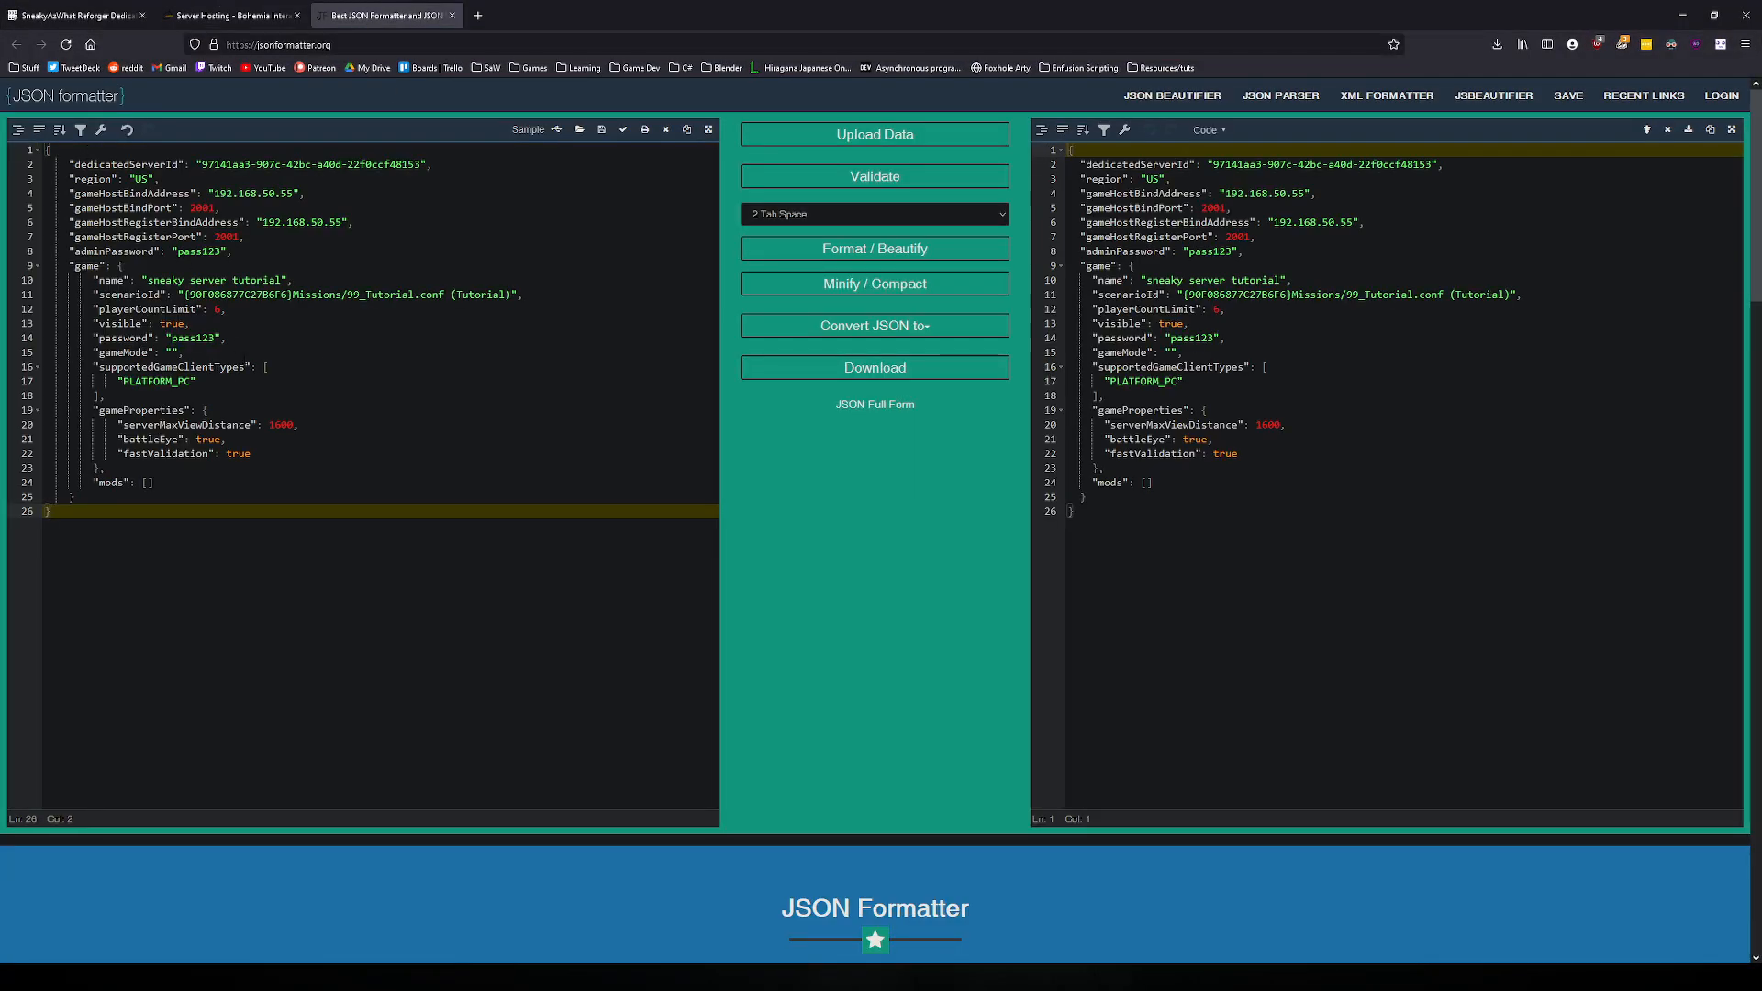
left_click(888, 181)
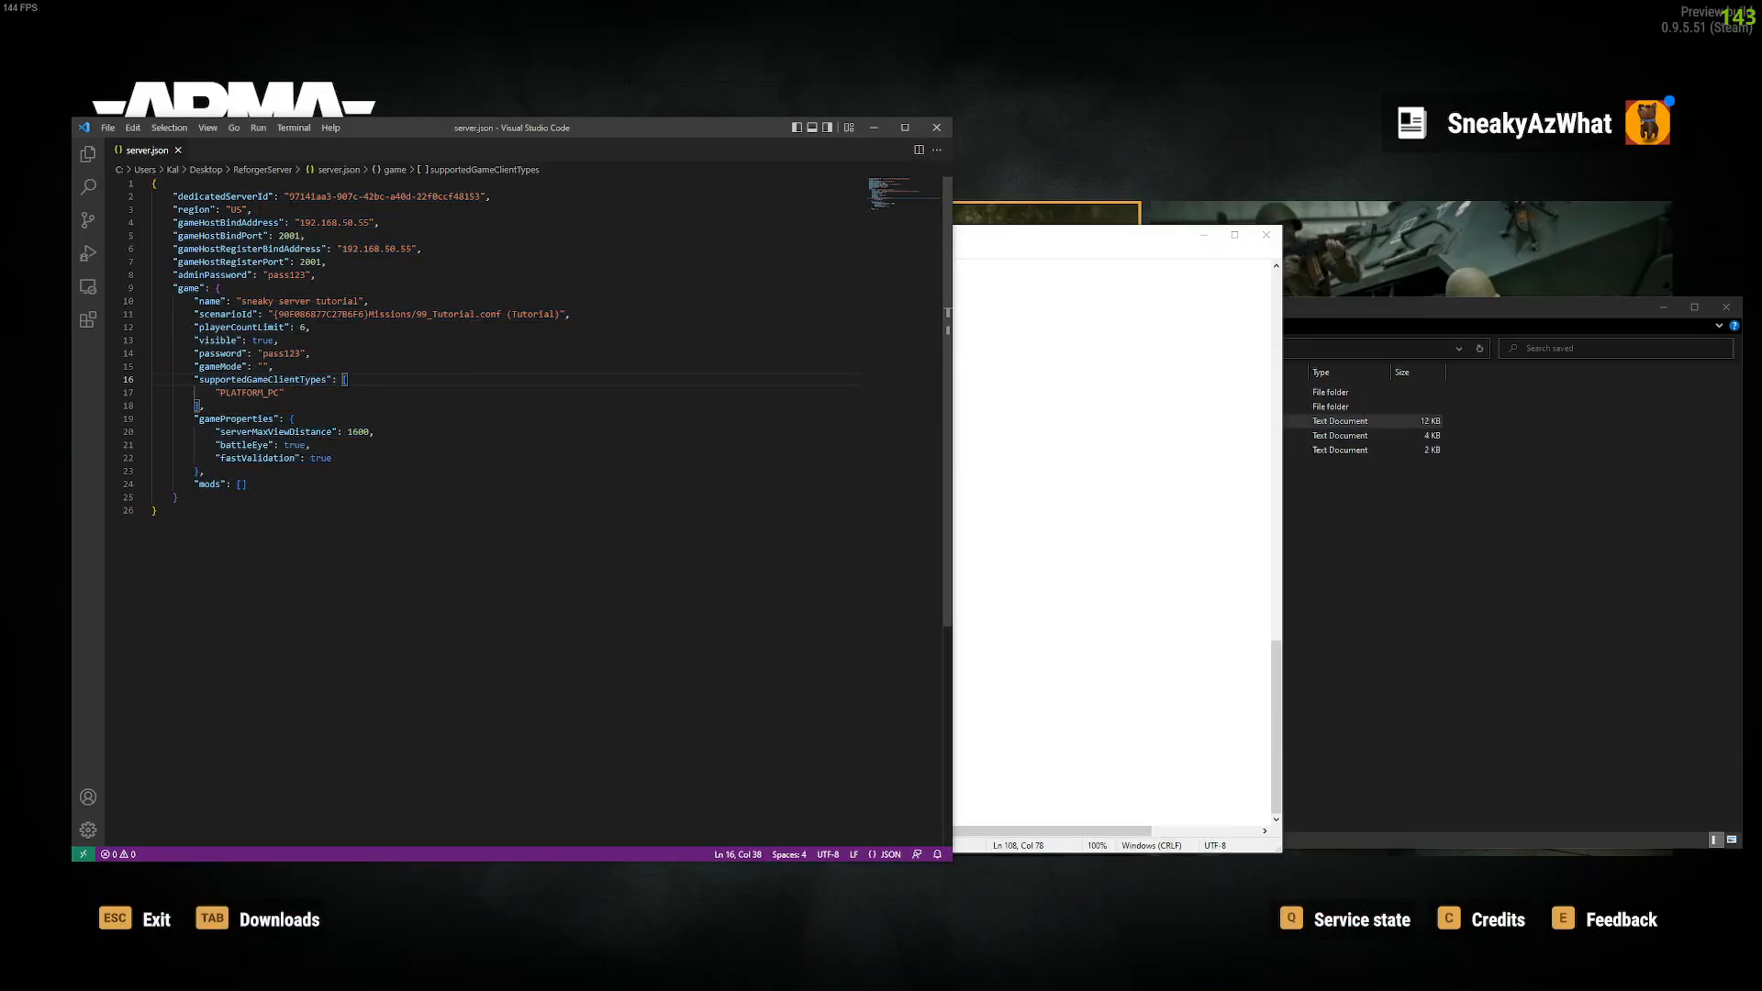
left_click_drag(289, 196, 480, 196)
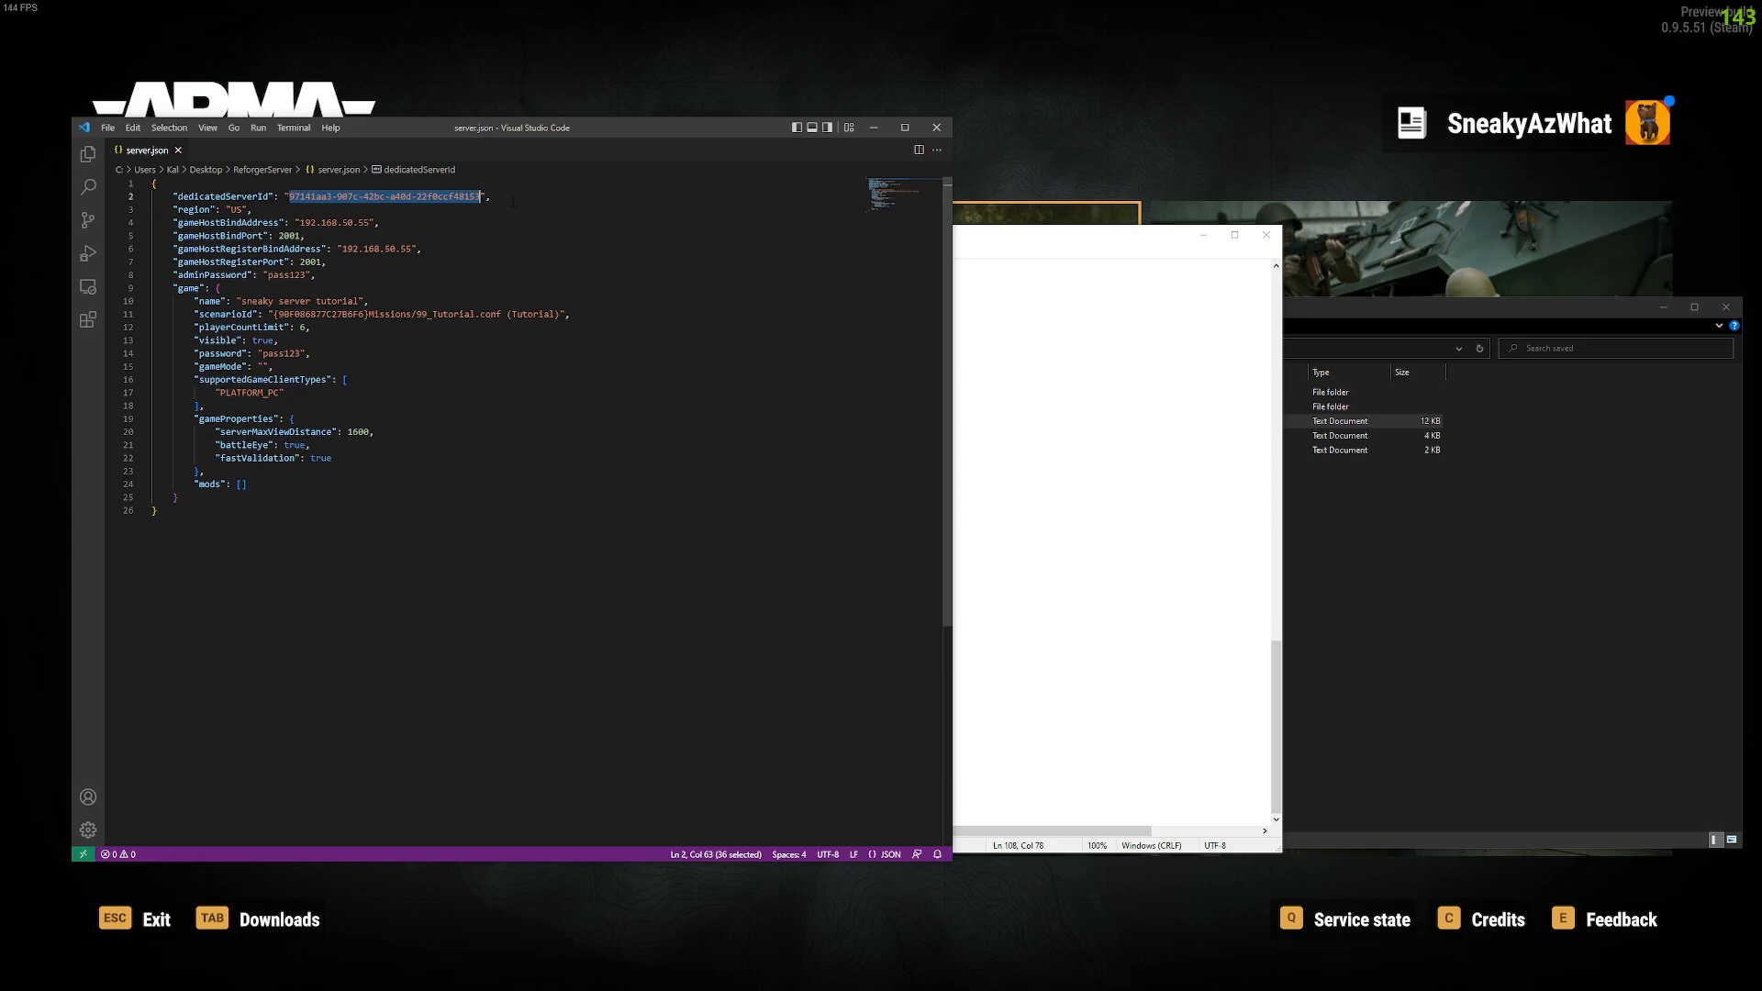
left_click(497, 206)
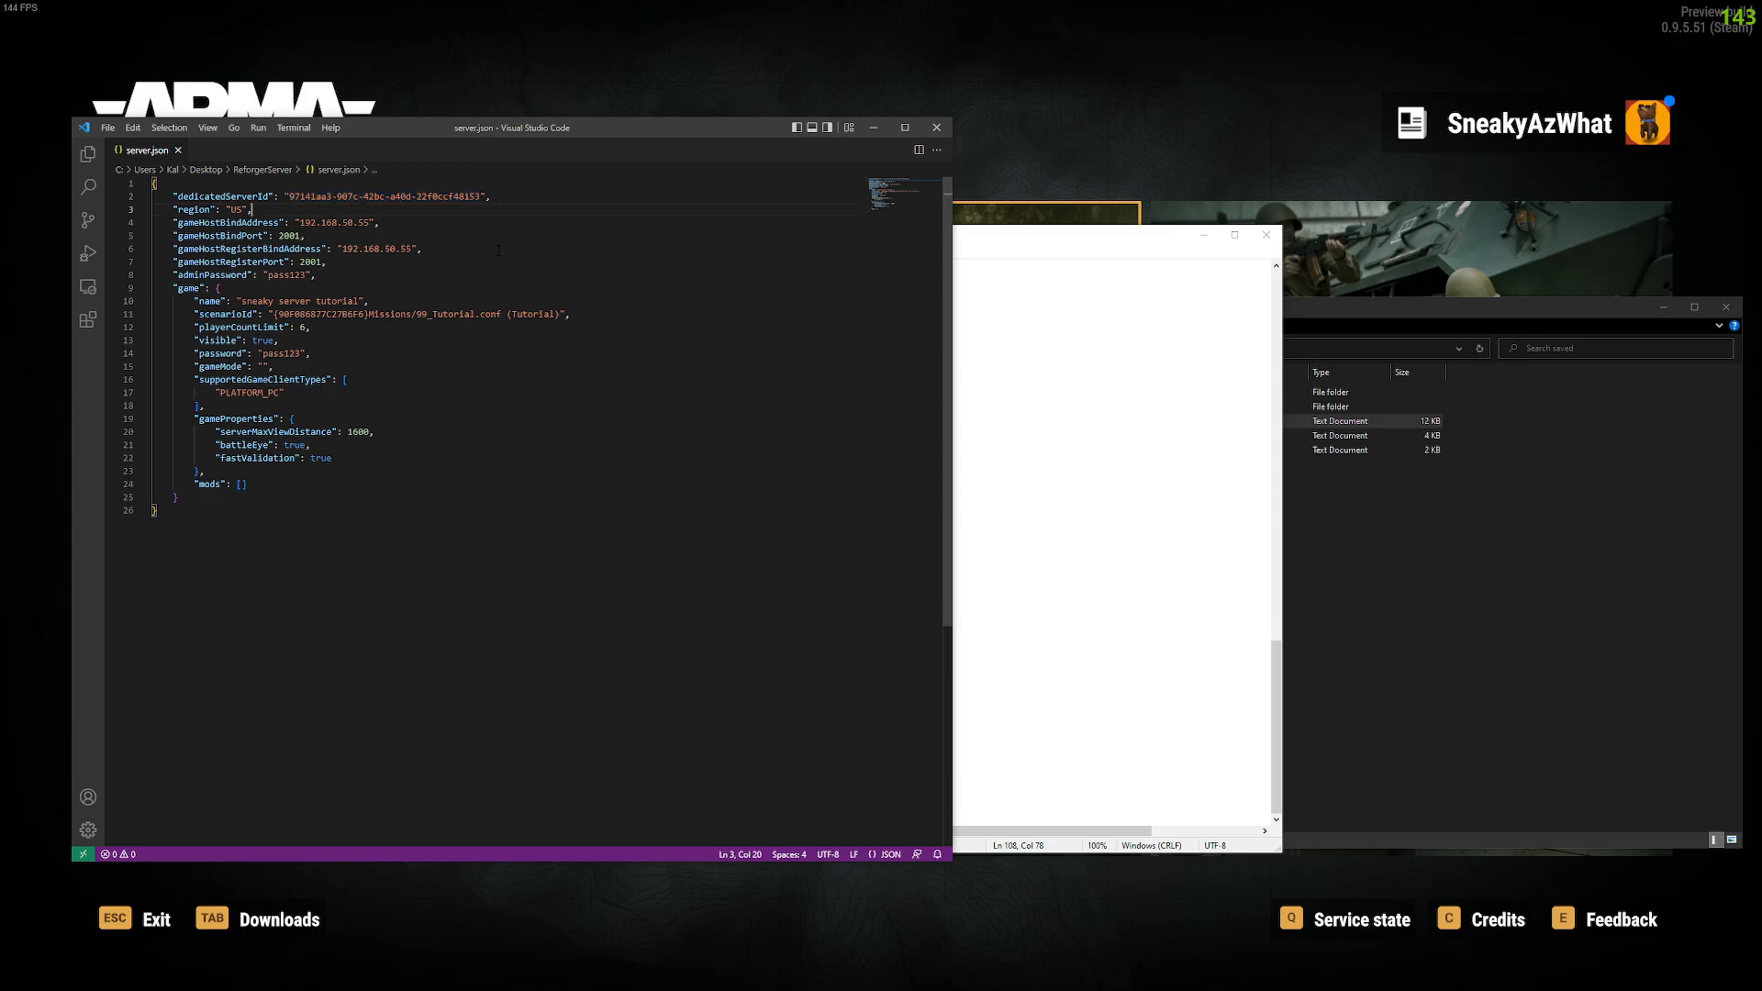
left_click(873, 128)
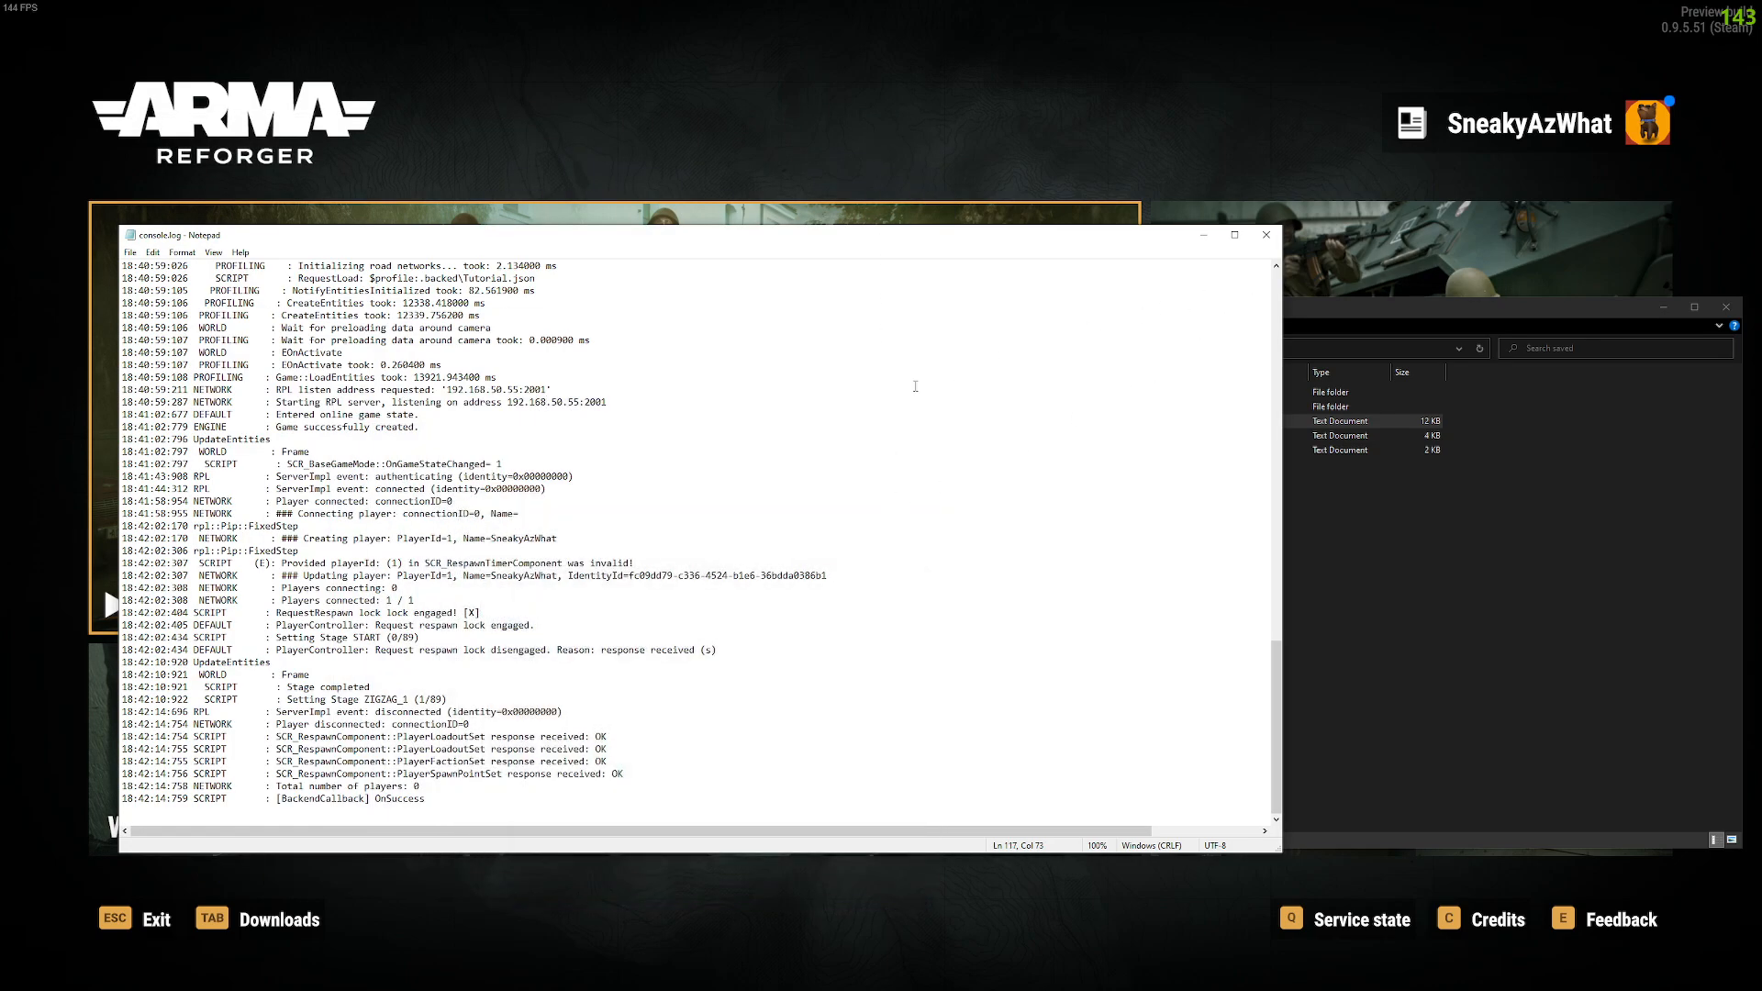
Step: Close console.log in Notepad and return from the saved folder to ReforgerServer
left_click(1266, 235)
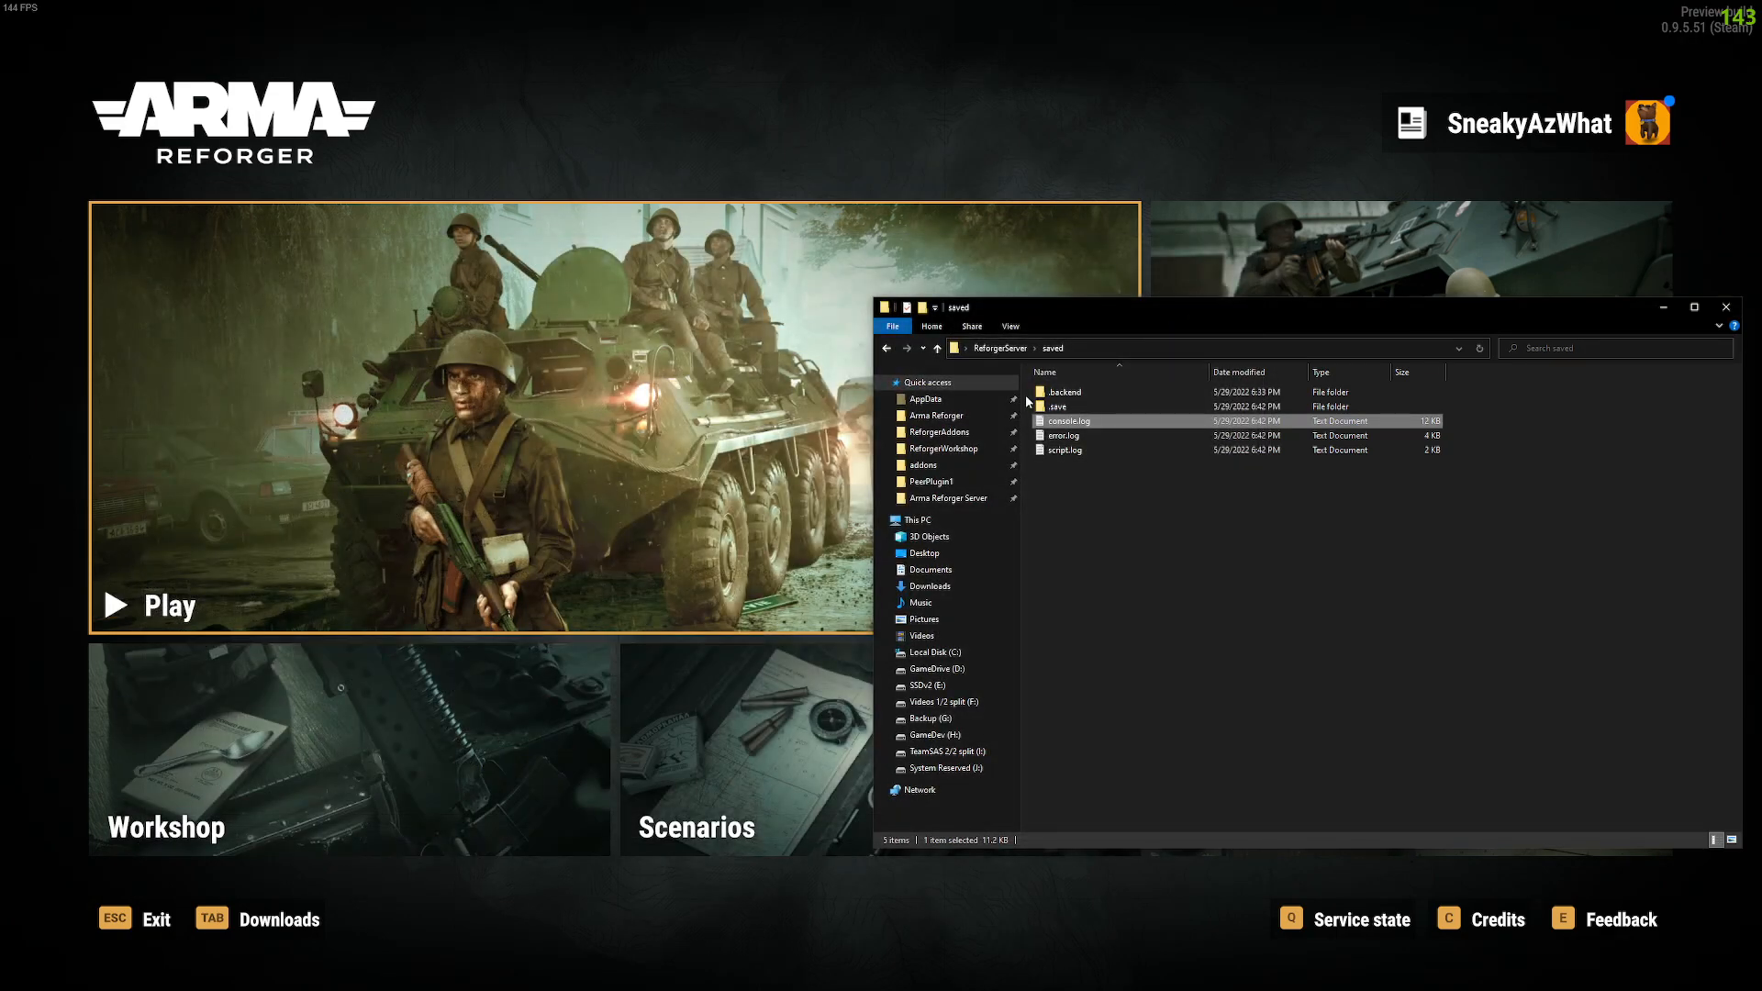
left_click(1110, 545)
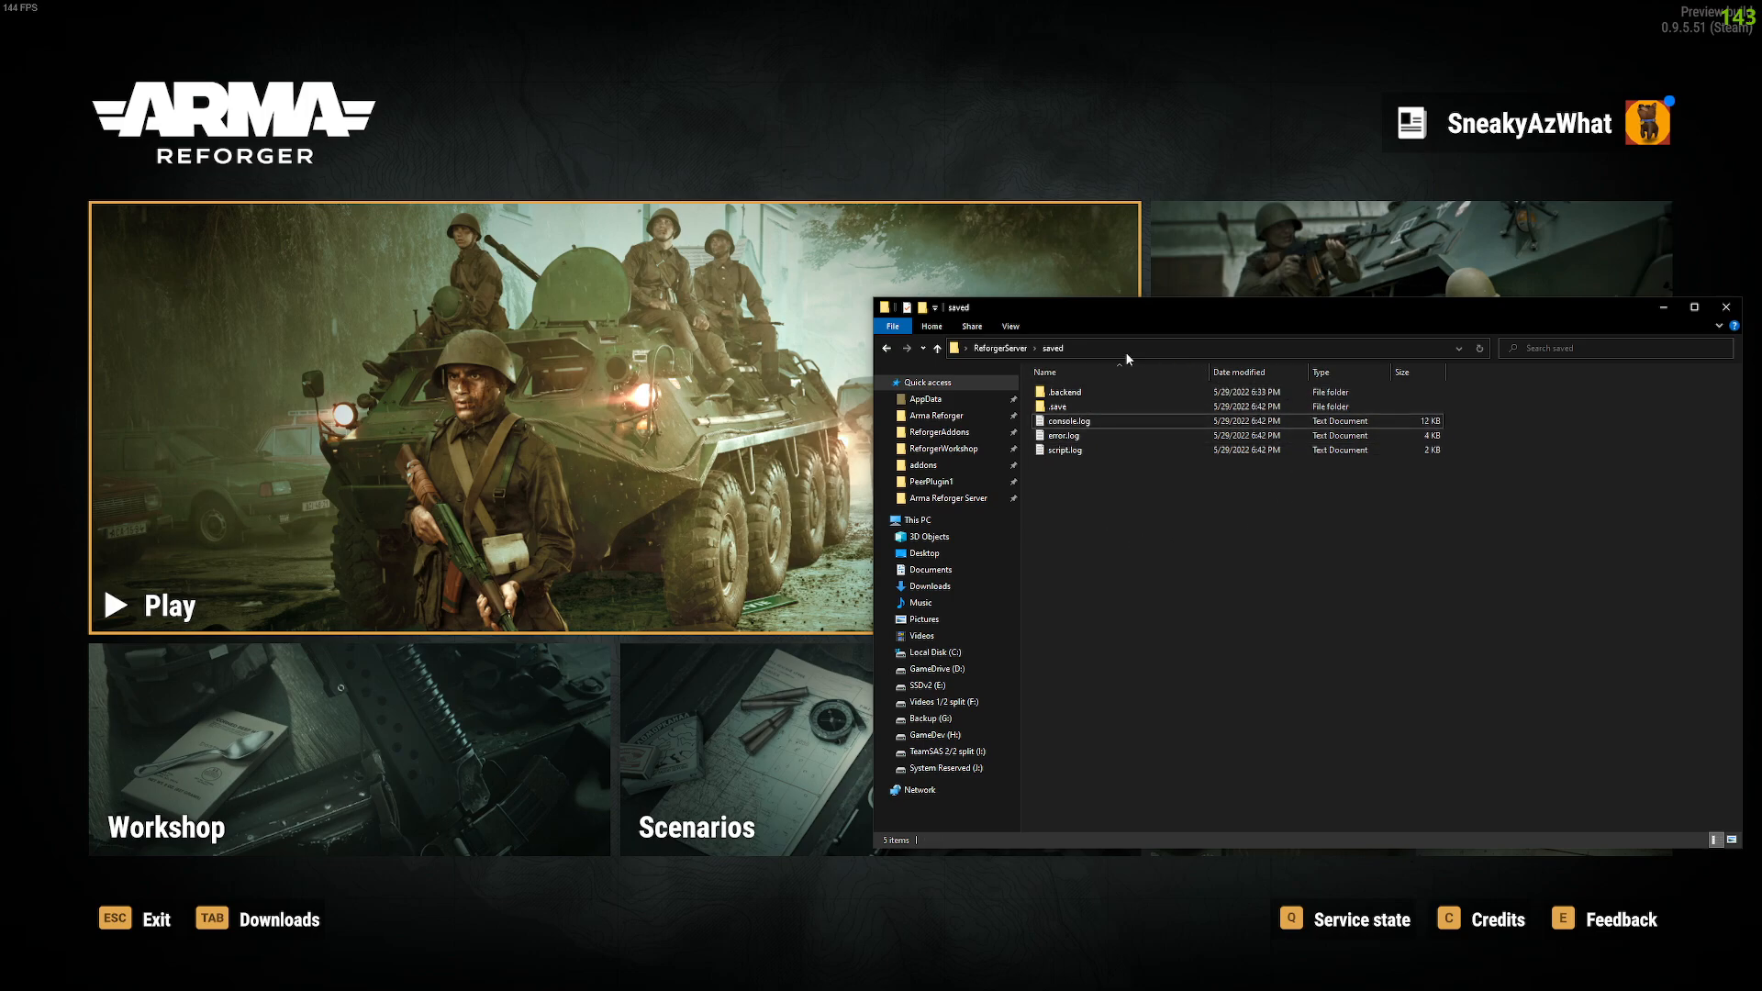
left_click(1000, 348)
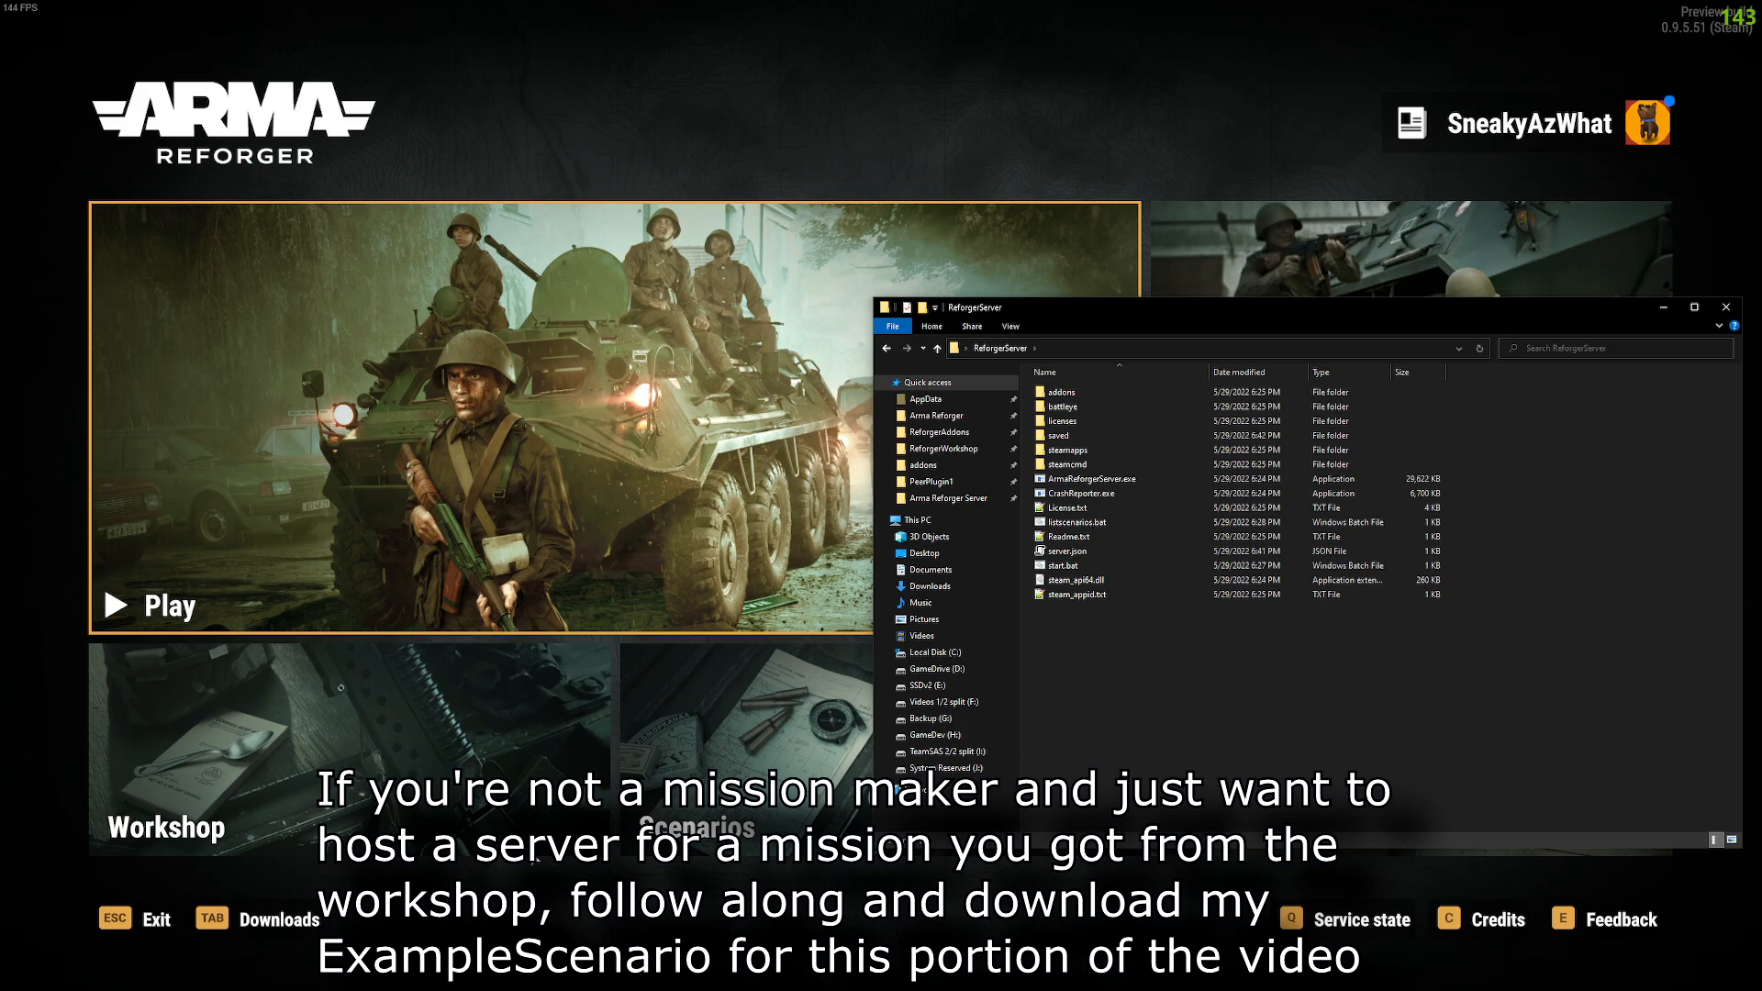
left_click(287, 748)
Step: In the Workshop's Downloaded list, open ExampleScenario's details to check its scenarios
left_click(286, 748)
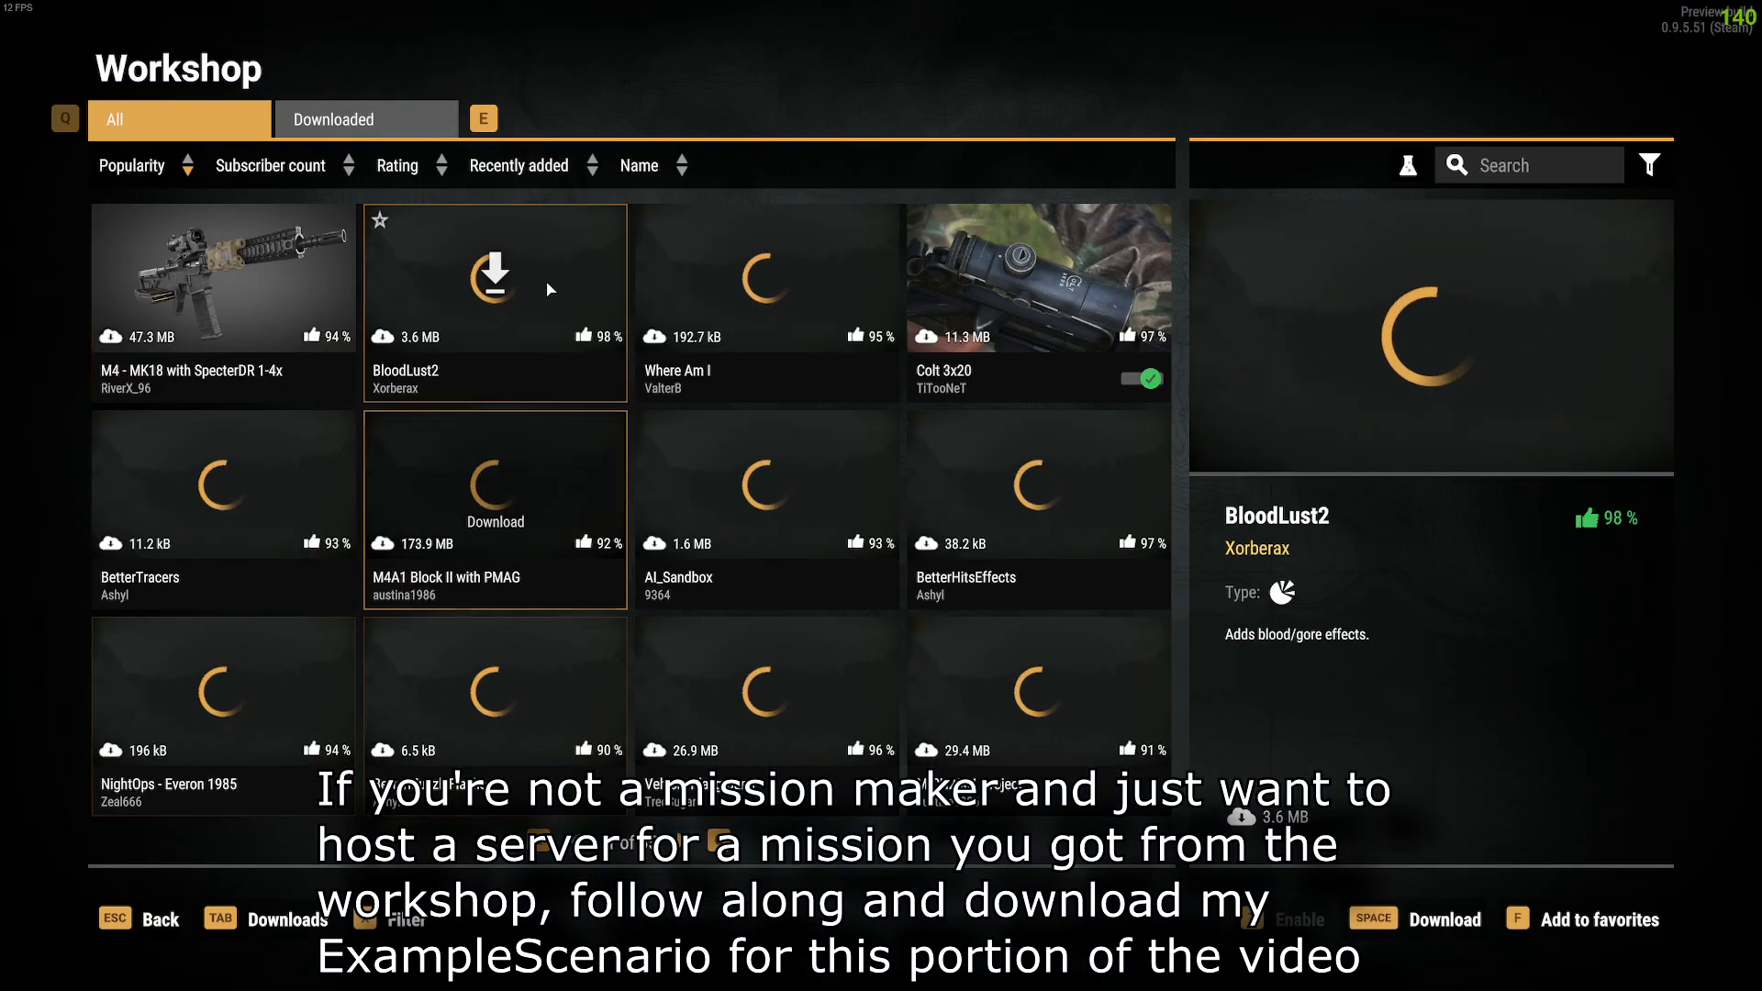
left_click(393, 132)
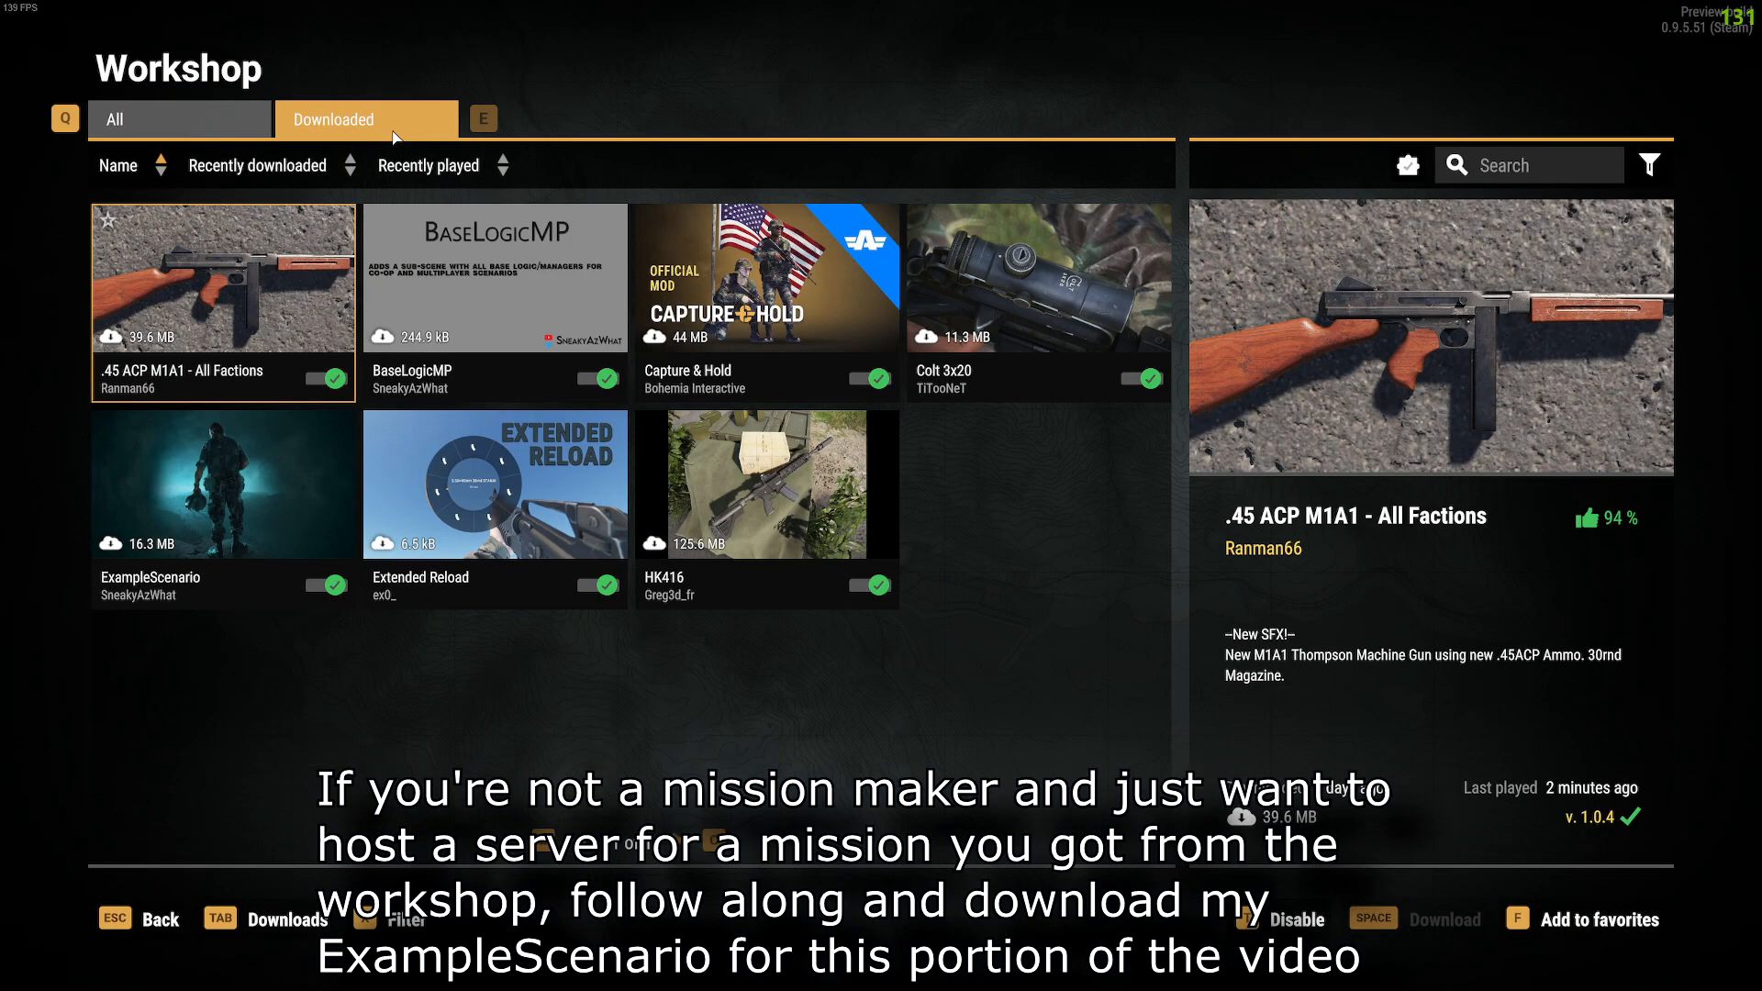
left_click(766, 495)
left_click(216, 530)
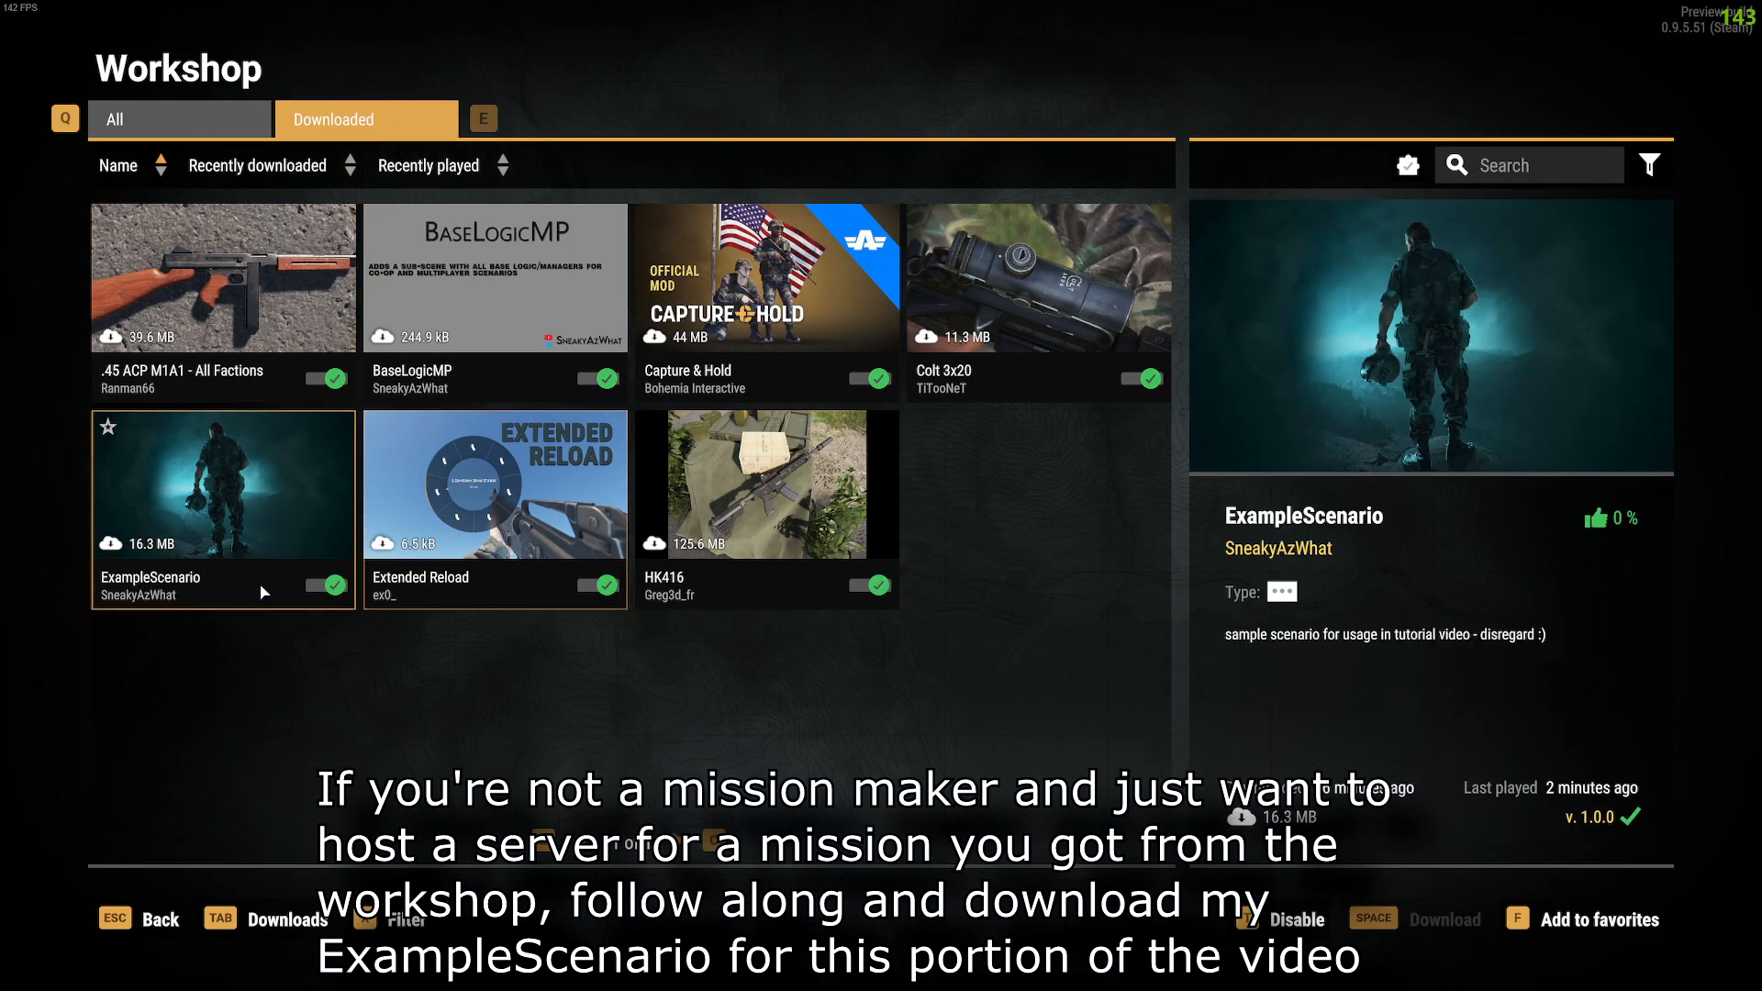
left_click(217, 530)
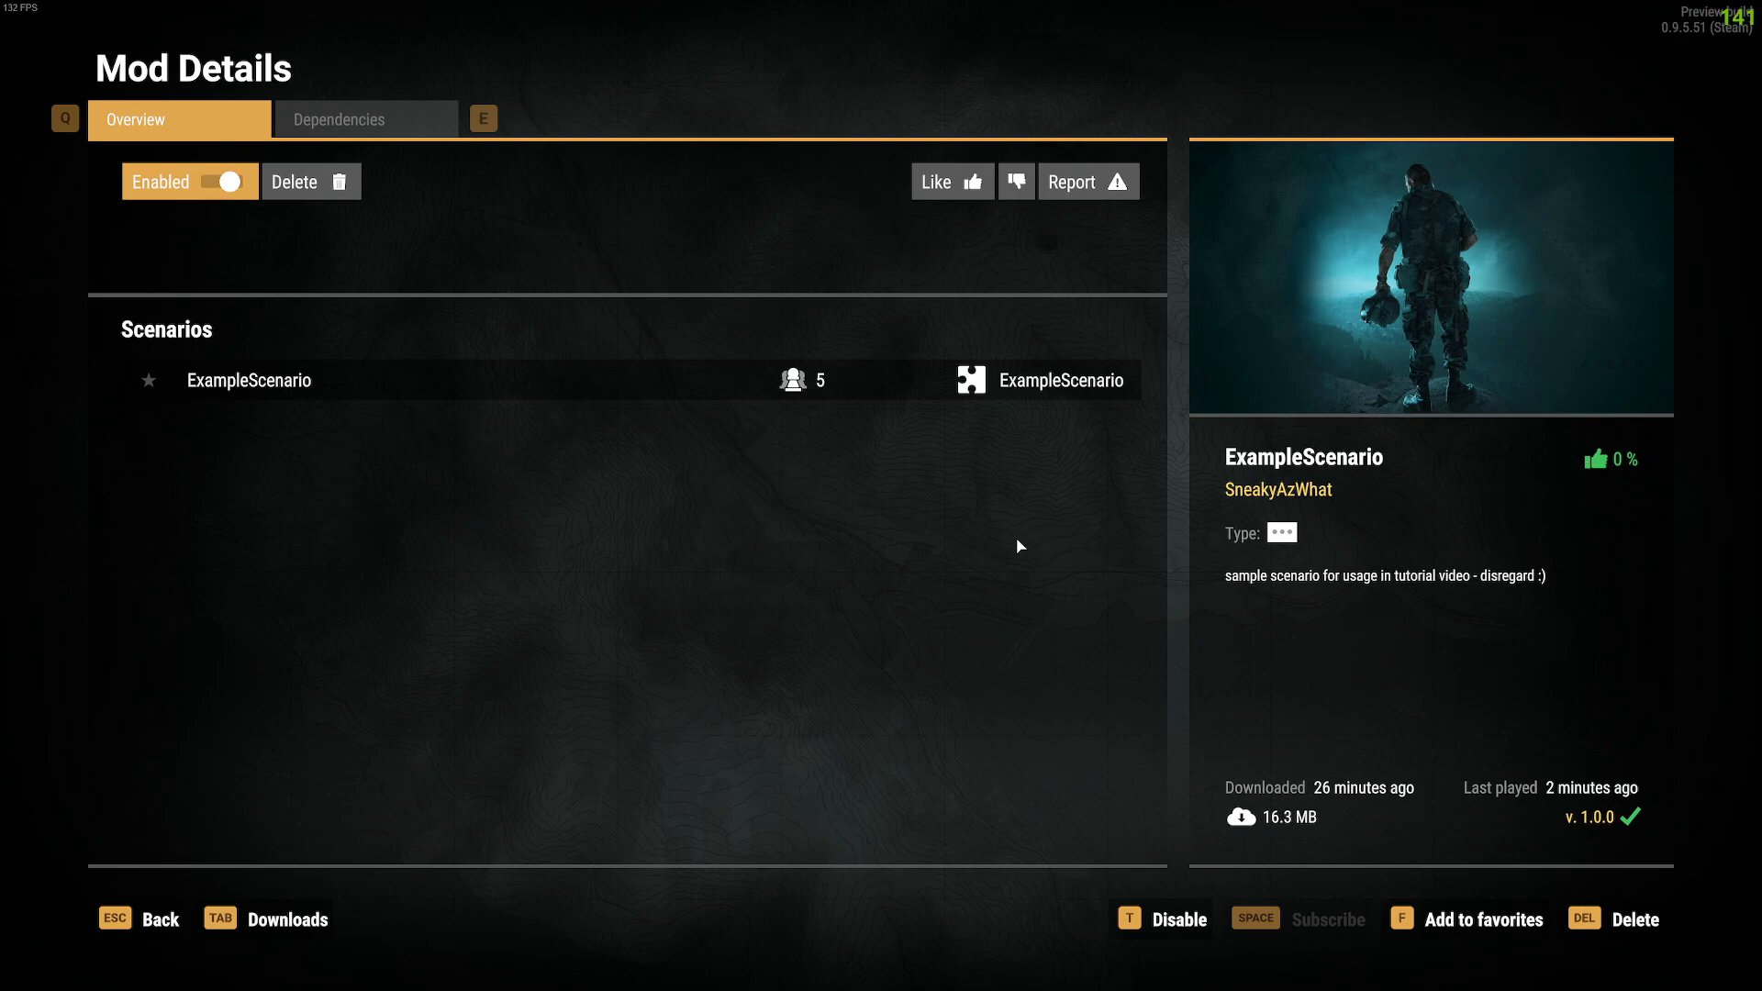
left_click(145, 921)
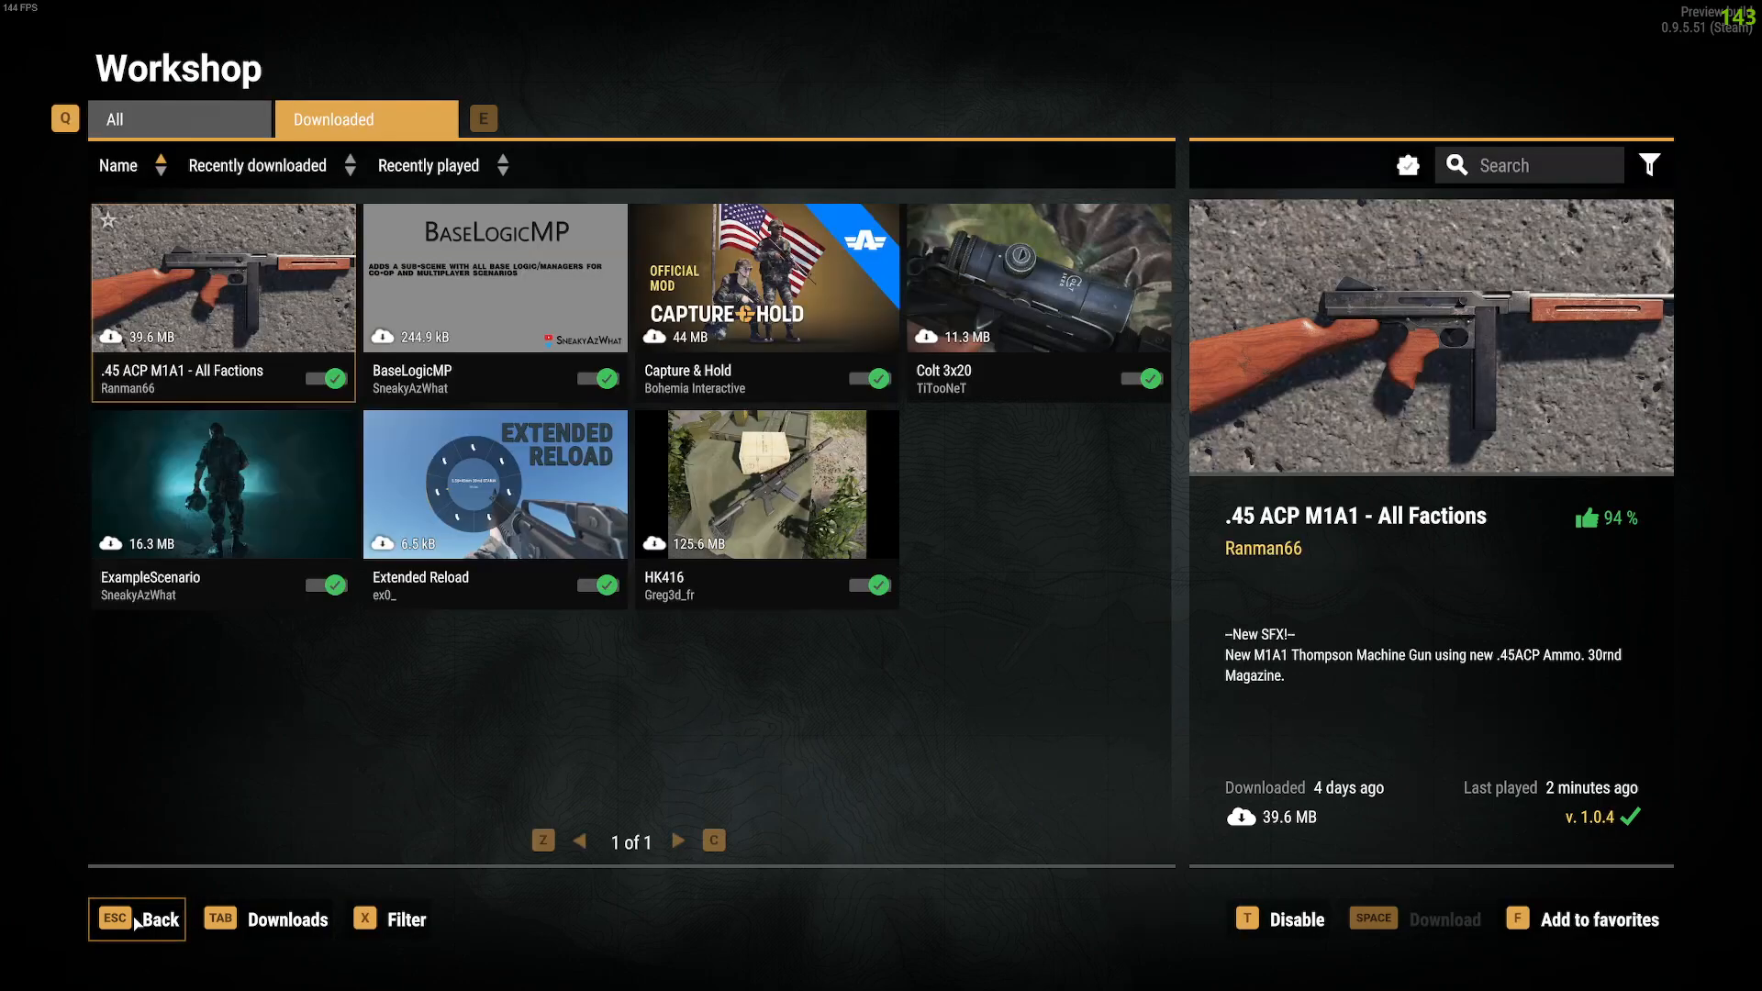
Step: List all Workshop mods and search for 'example'
left_click(1649, 163)
scroll(1422, 794, "down", 10)
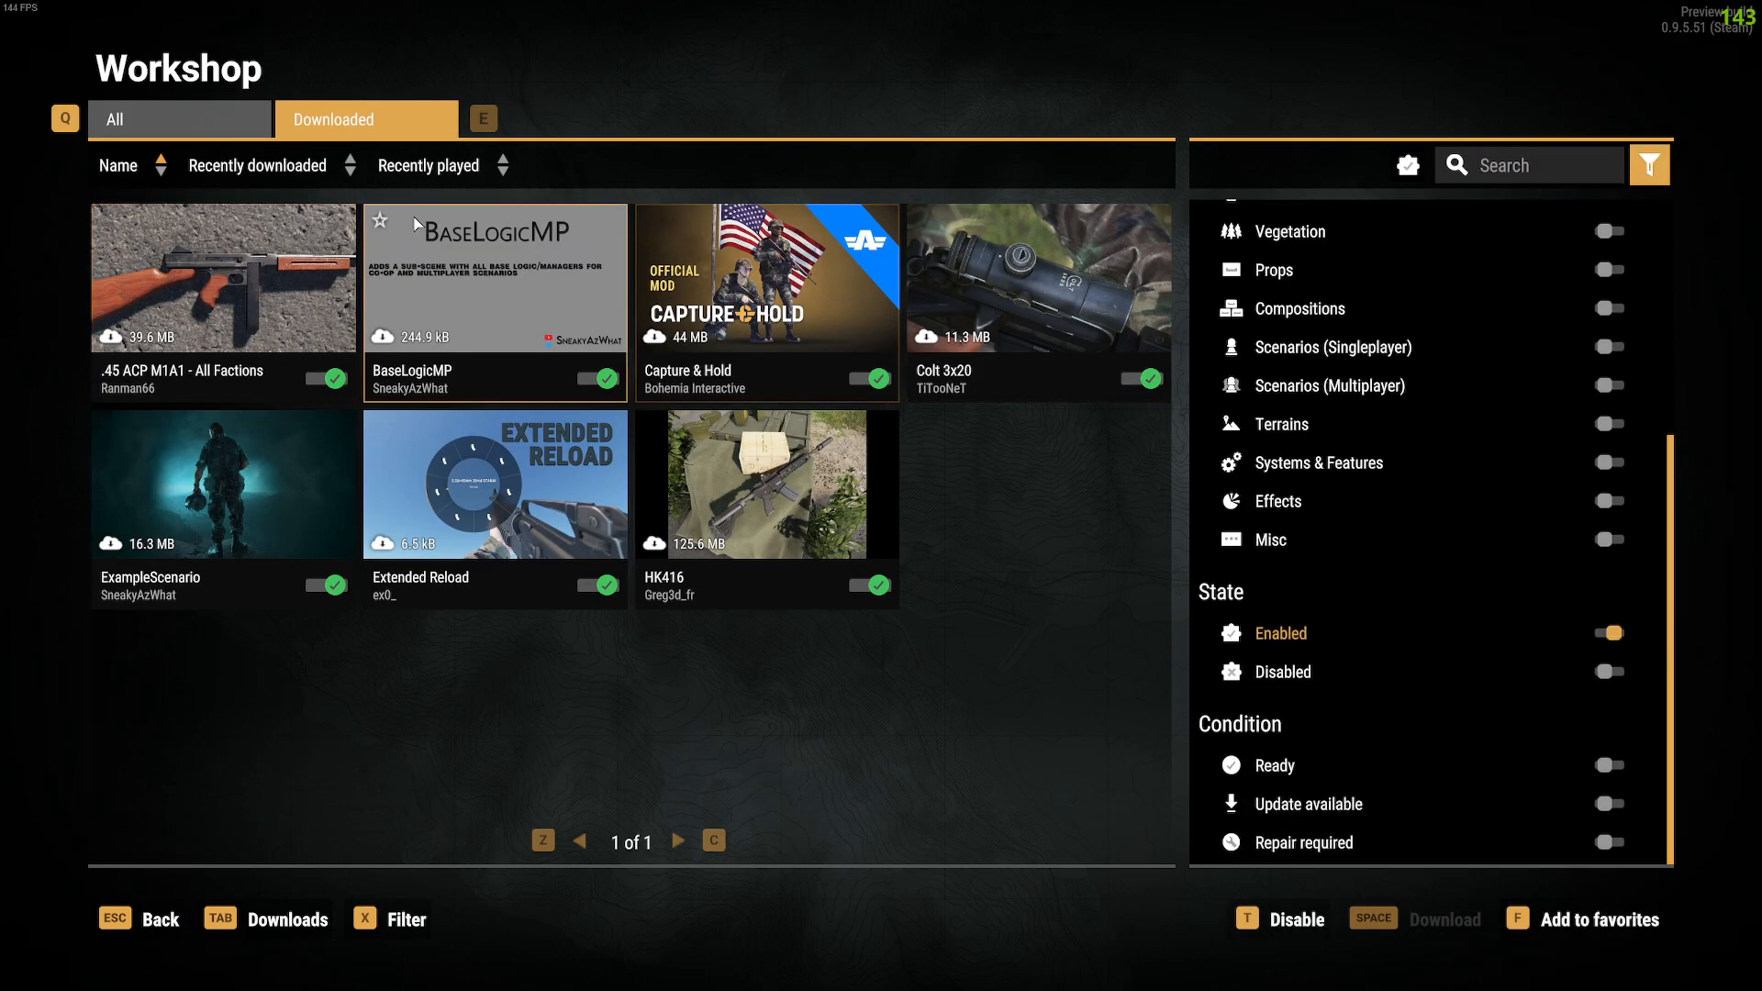
left_click(169, 133)
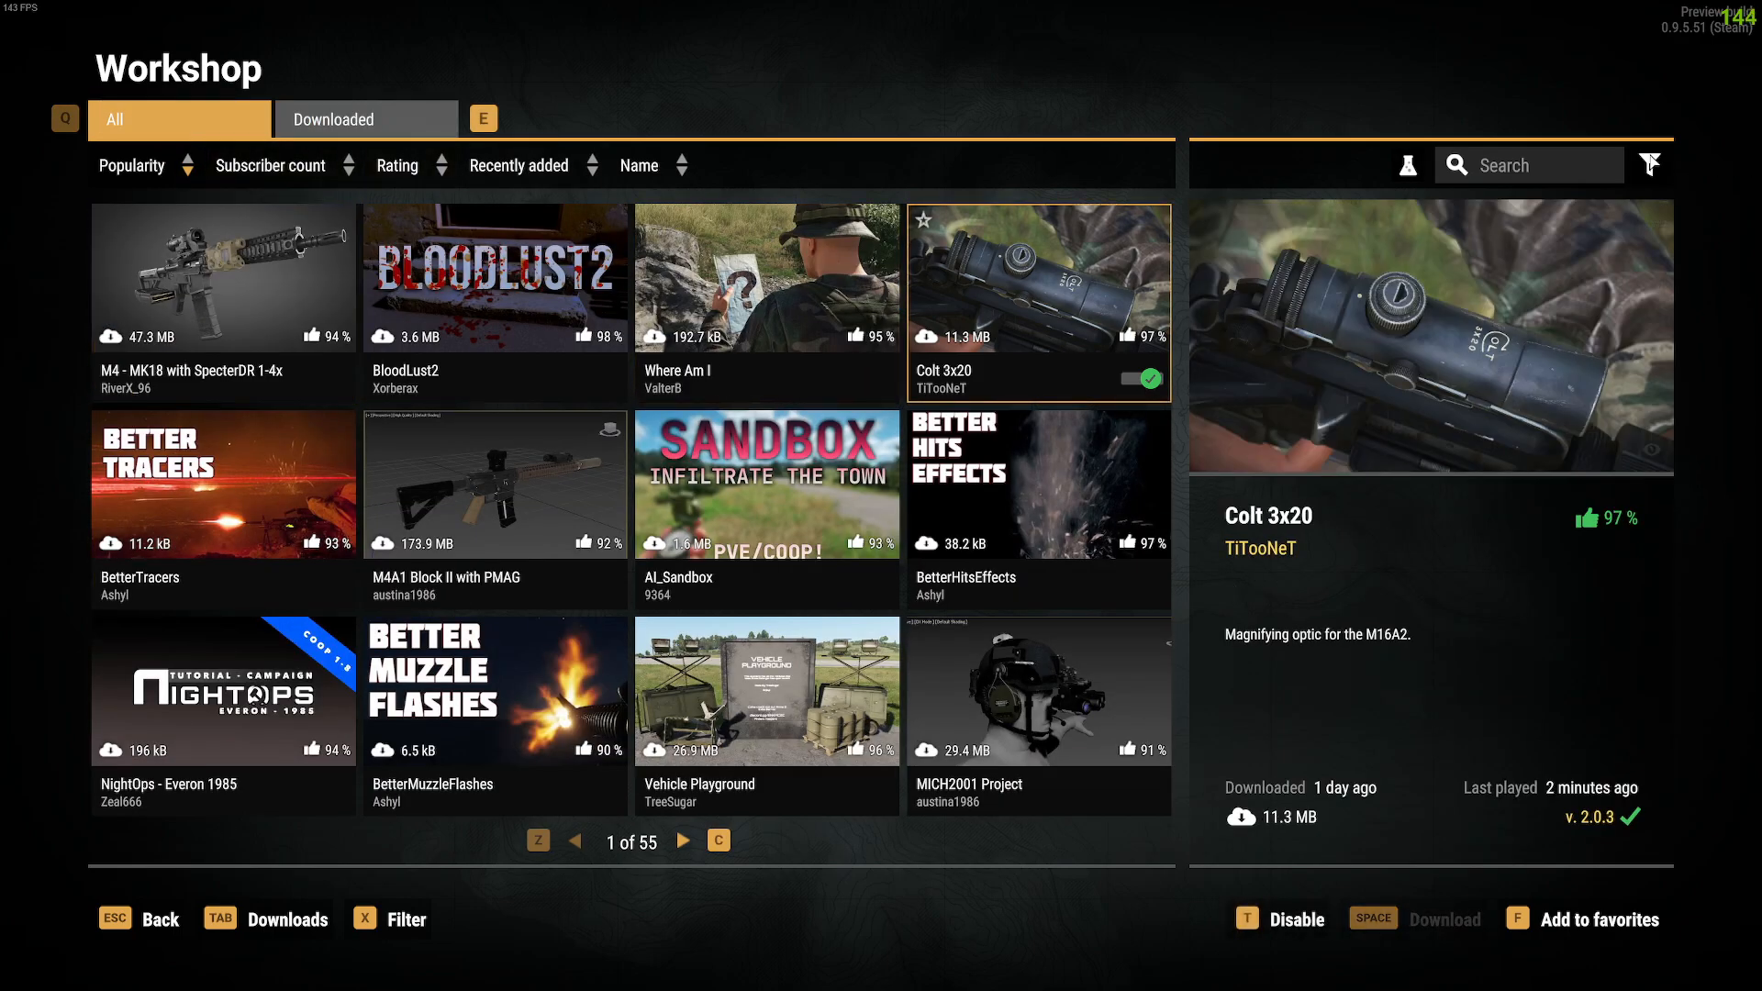
left_click(1652, 163)
scroll(1436, 562, "down", 8)
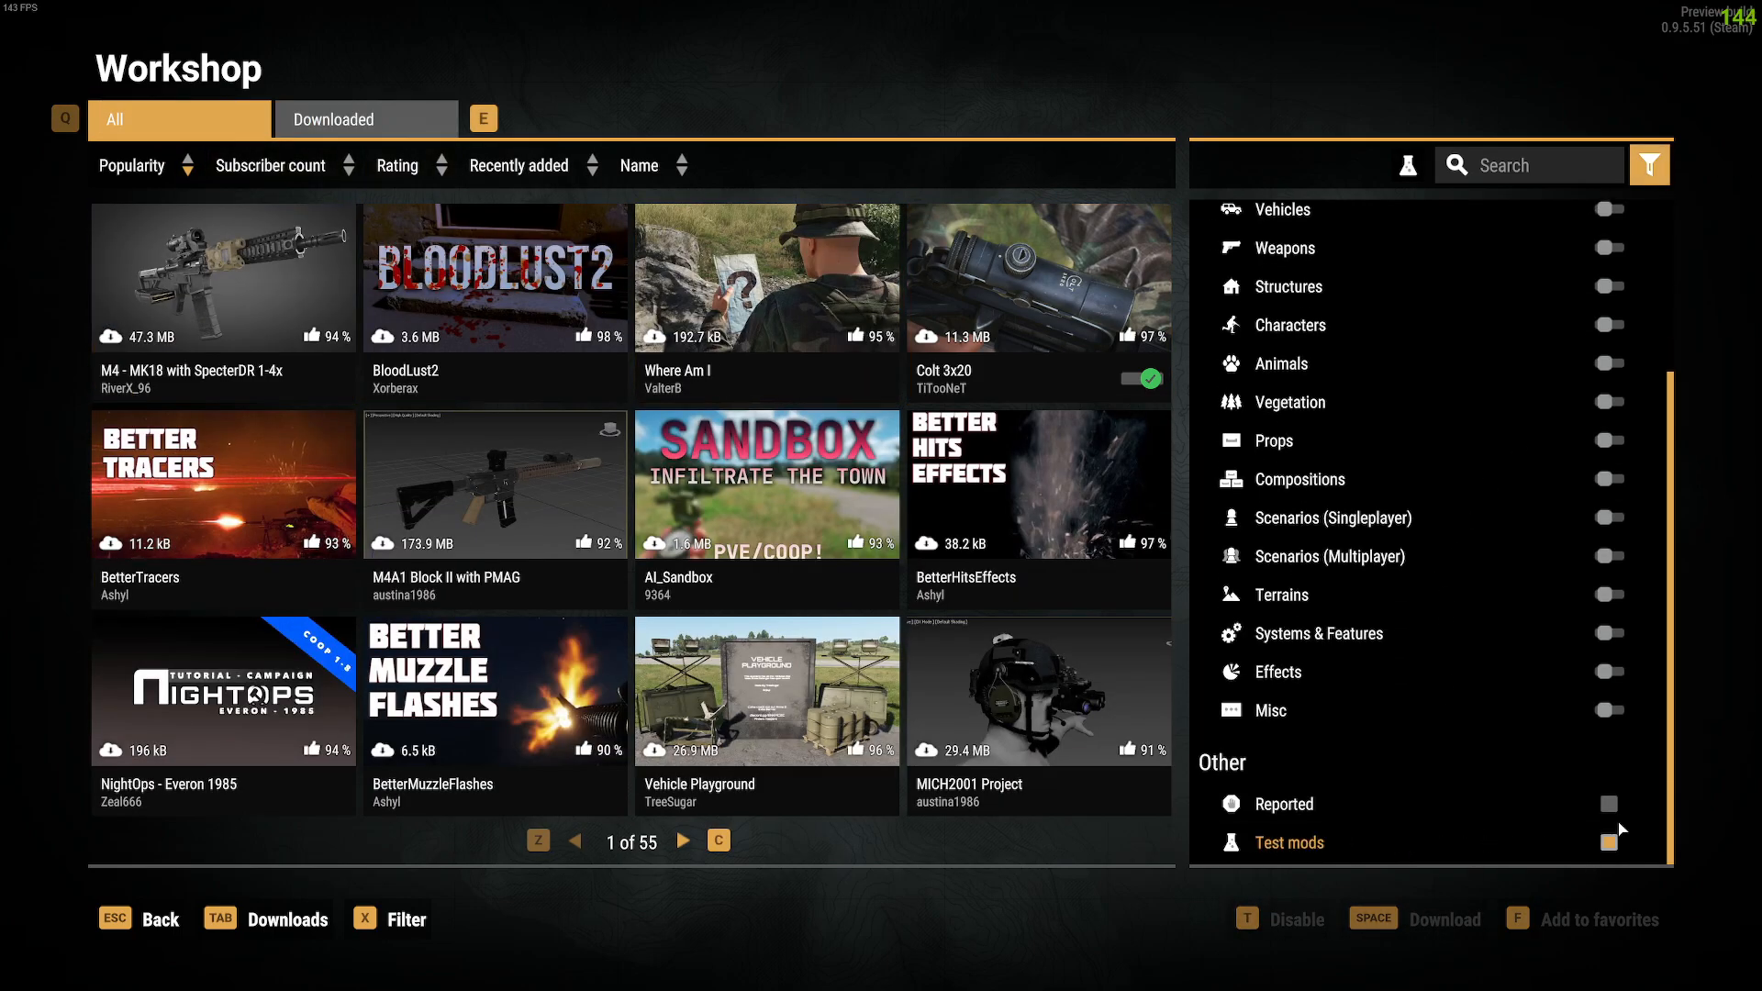
scroll(1522, 500, "up", 8)
left_click(1526, 172)
type("example")
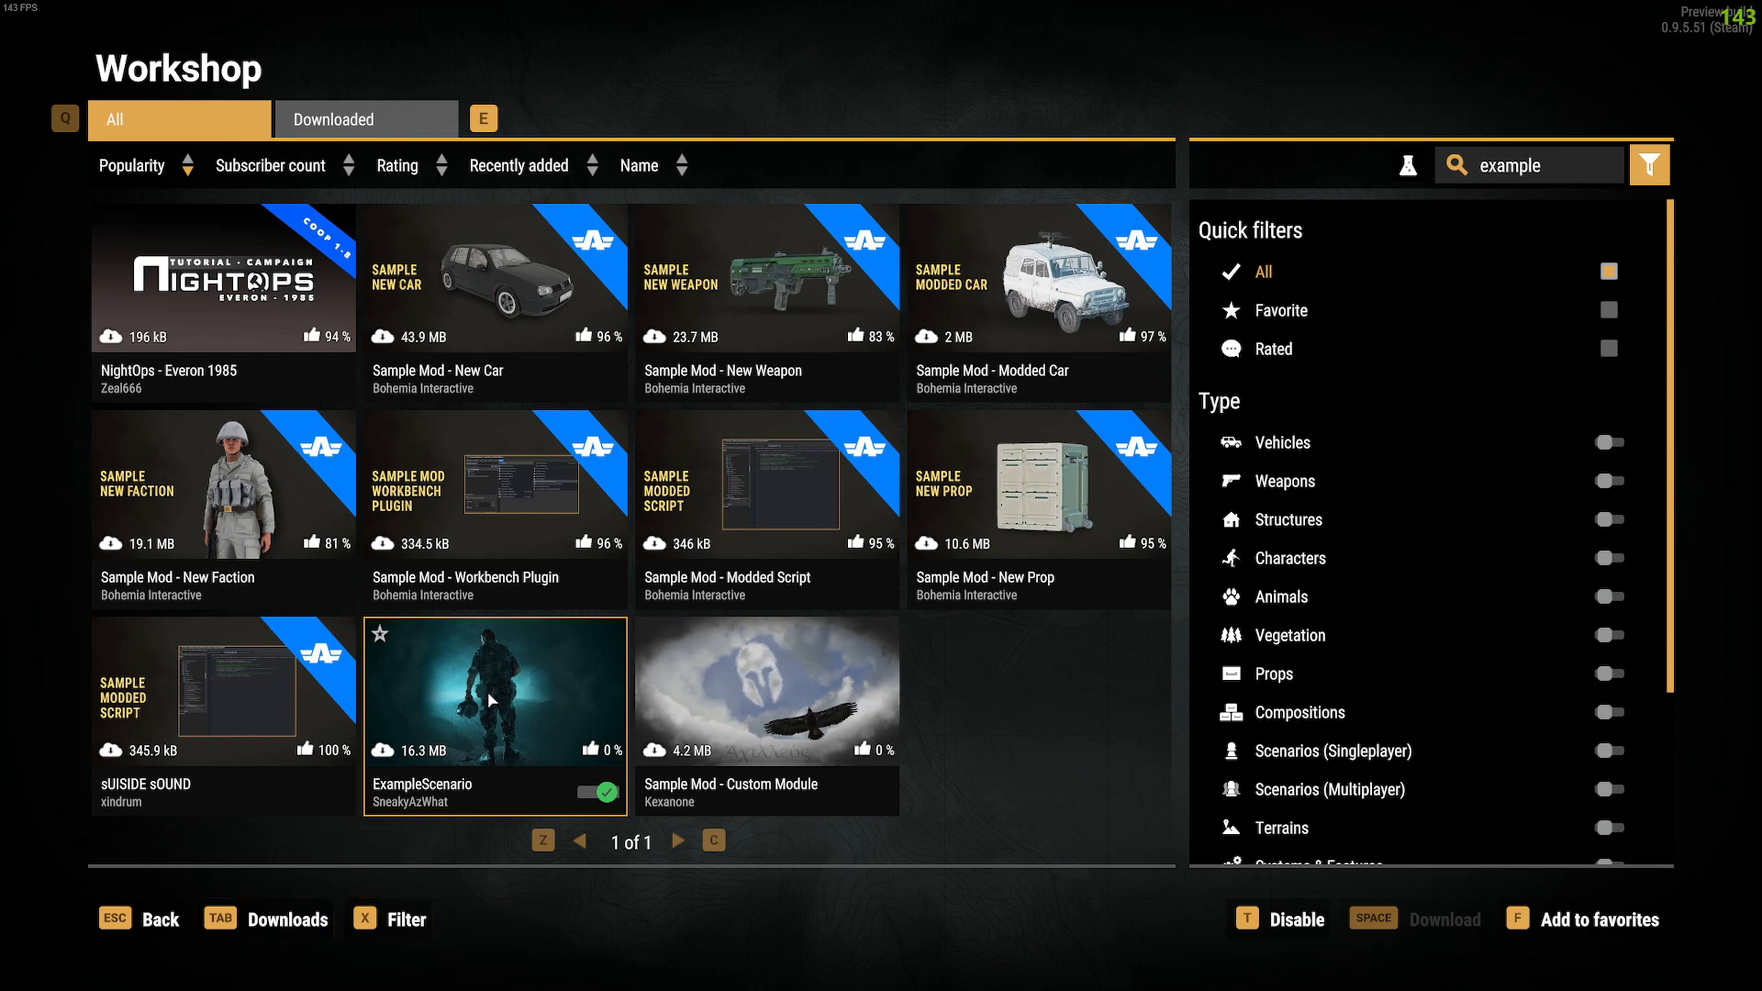
Step: Recheck the downloaded mods, then exit Arma Reforger and confirm with OK
key("Escape")
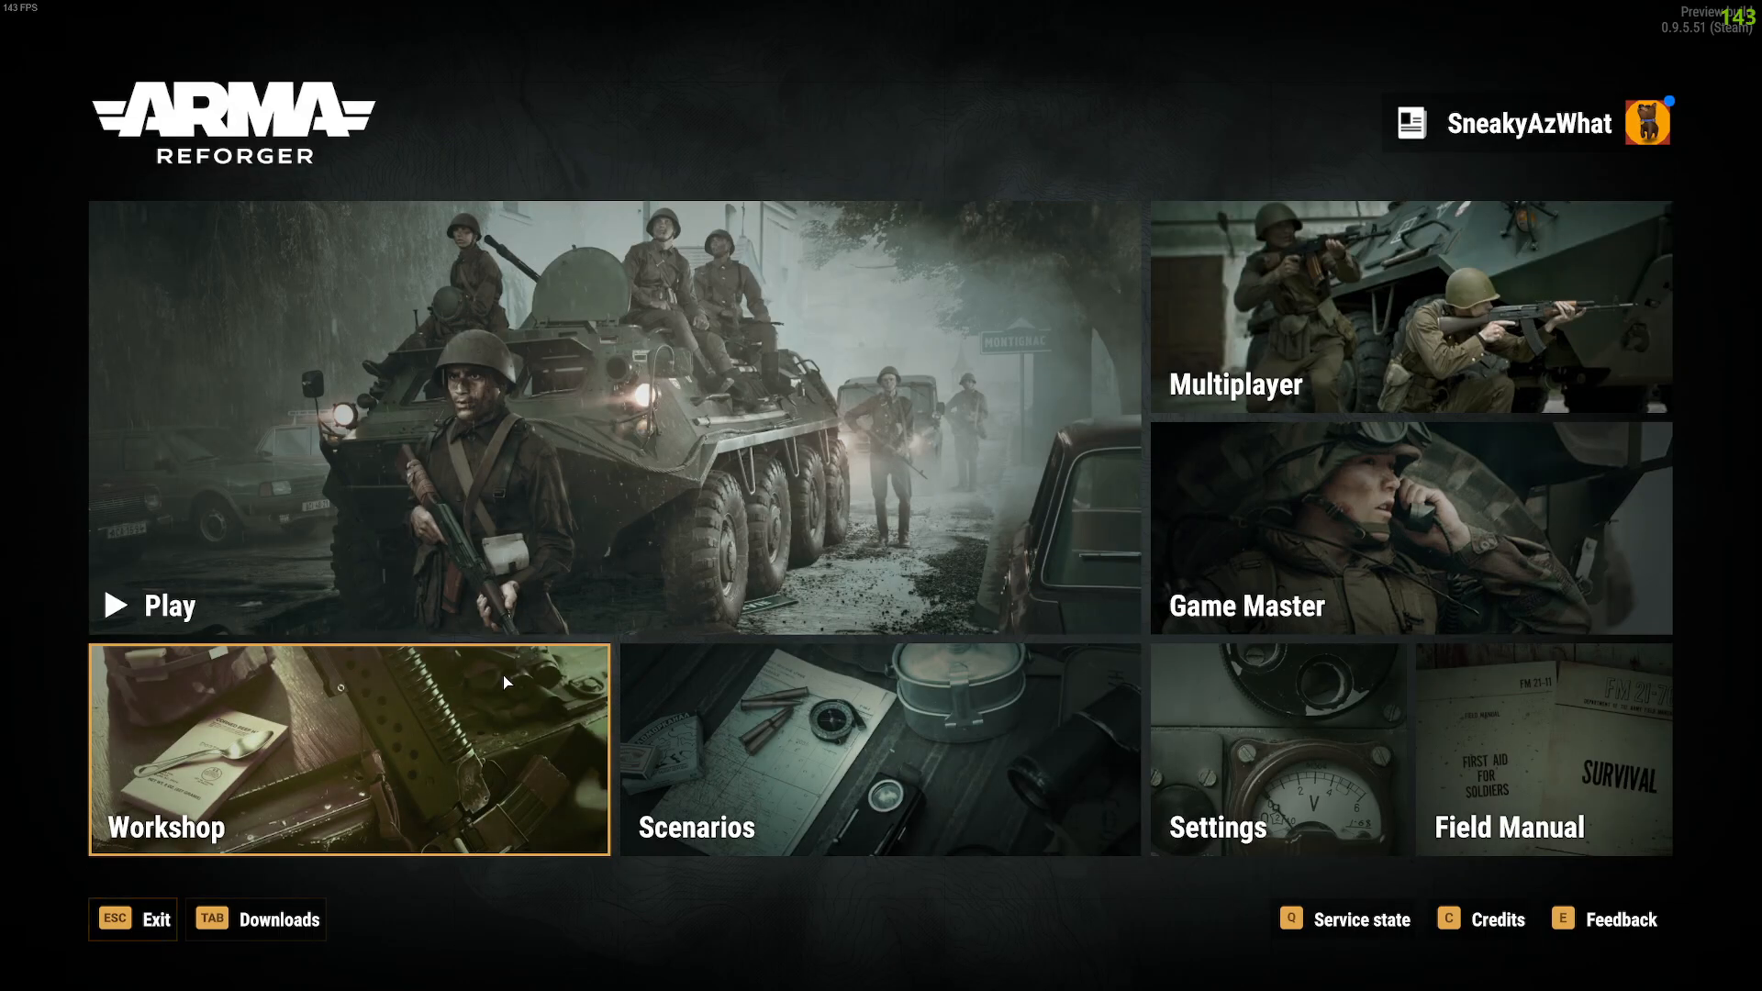
left_click(399, 761)
left_click(380, 121)
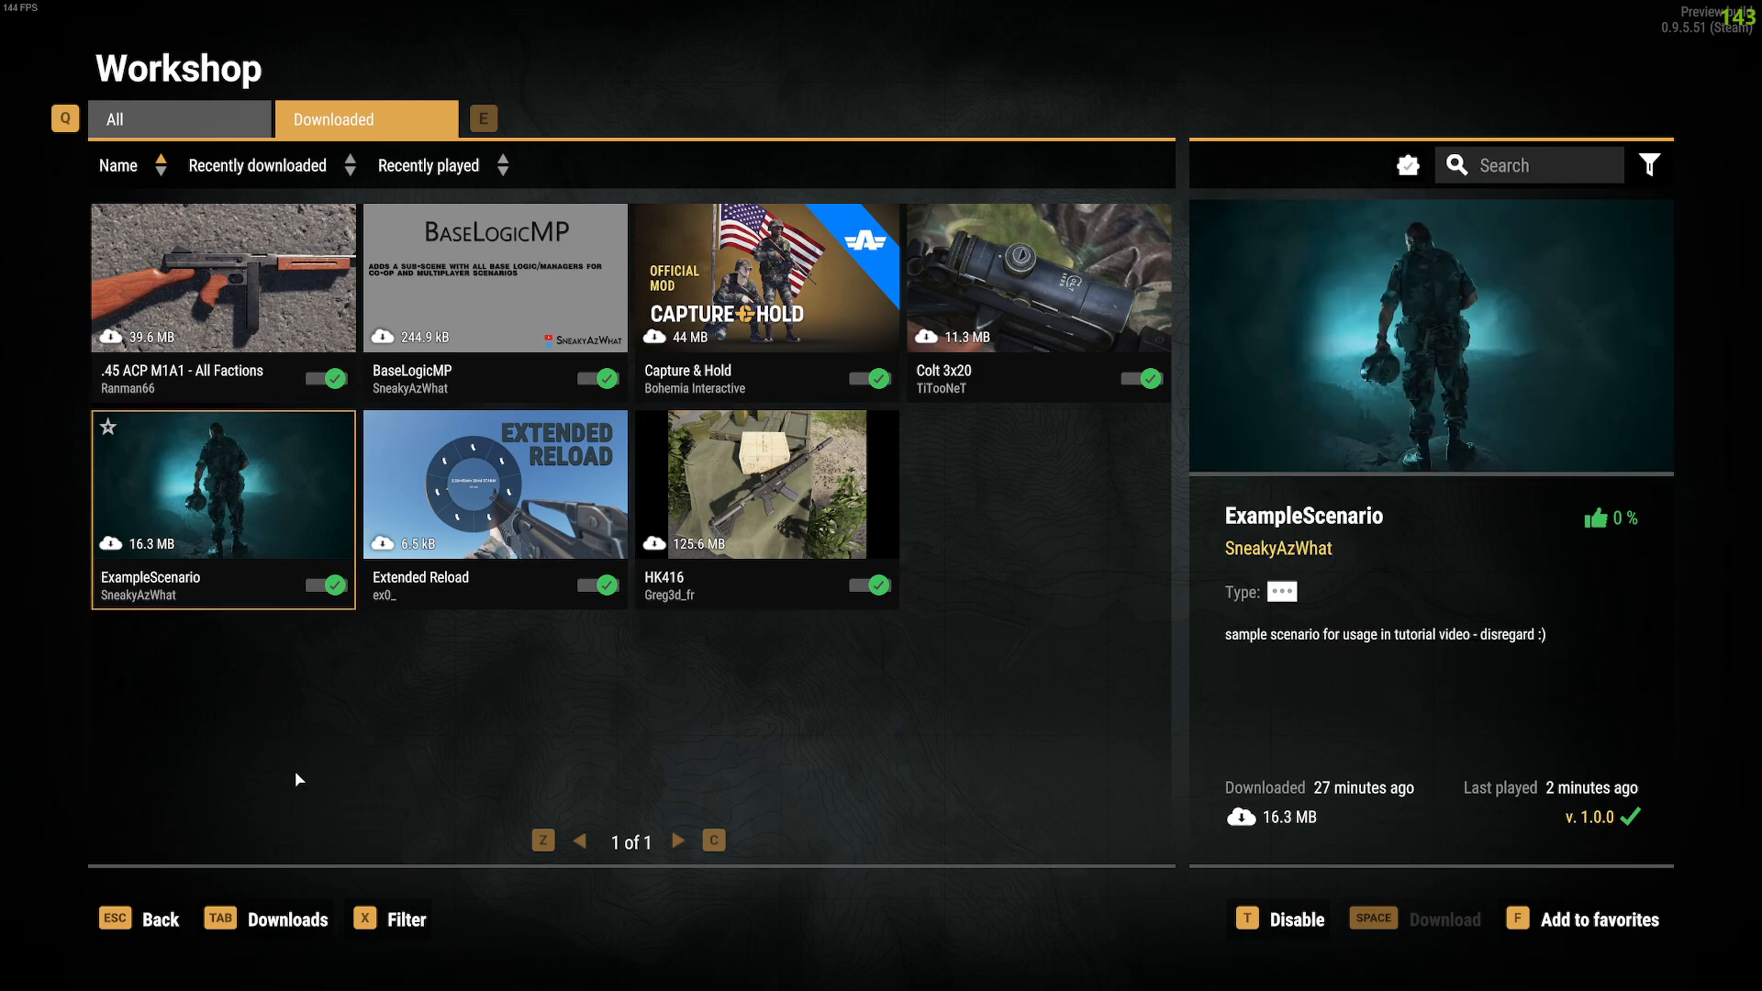
left_click(173, 916)
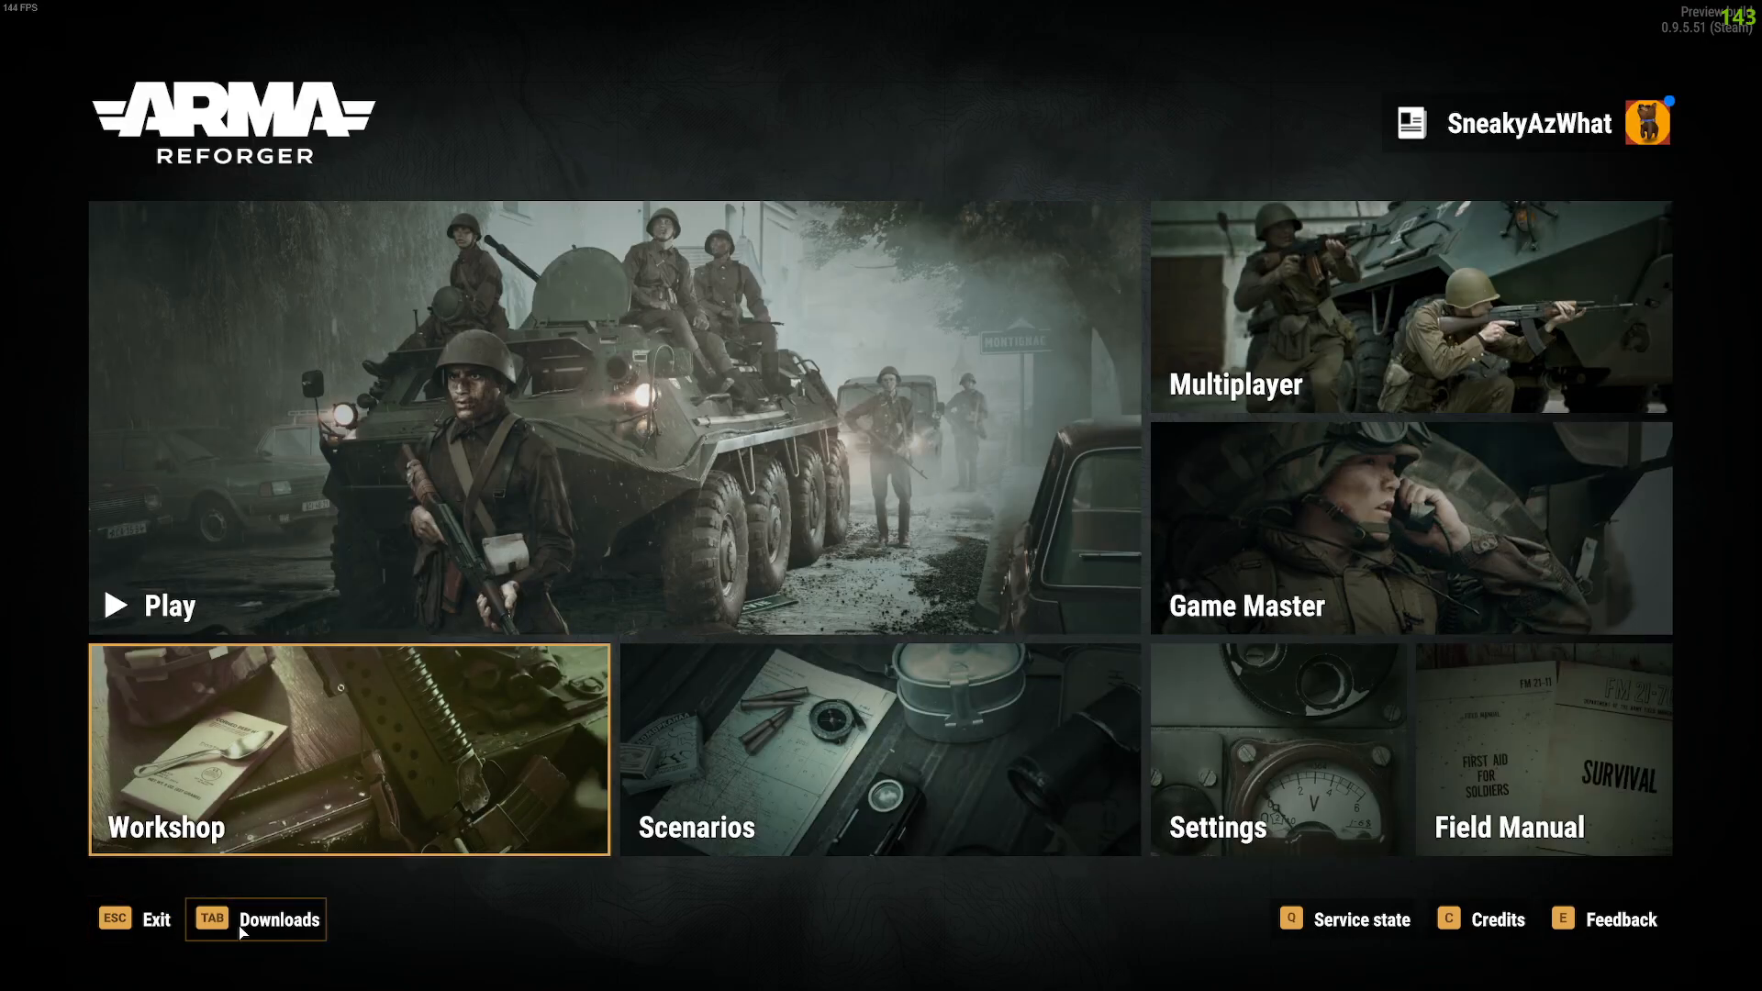
left_click(147, 919)
left_click(1118, 595)
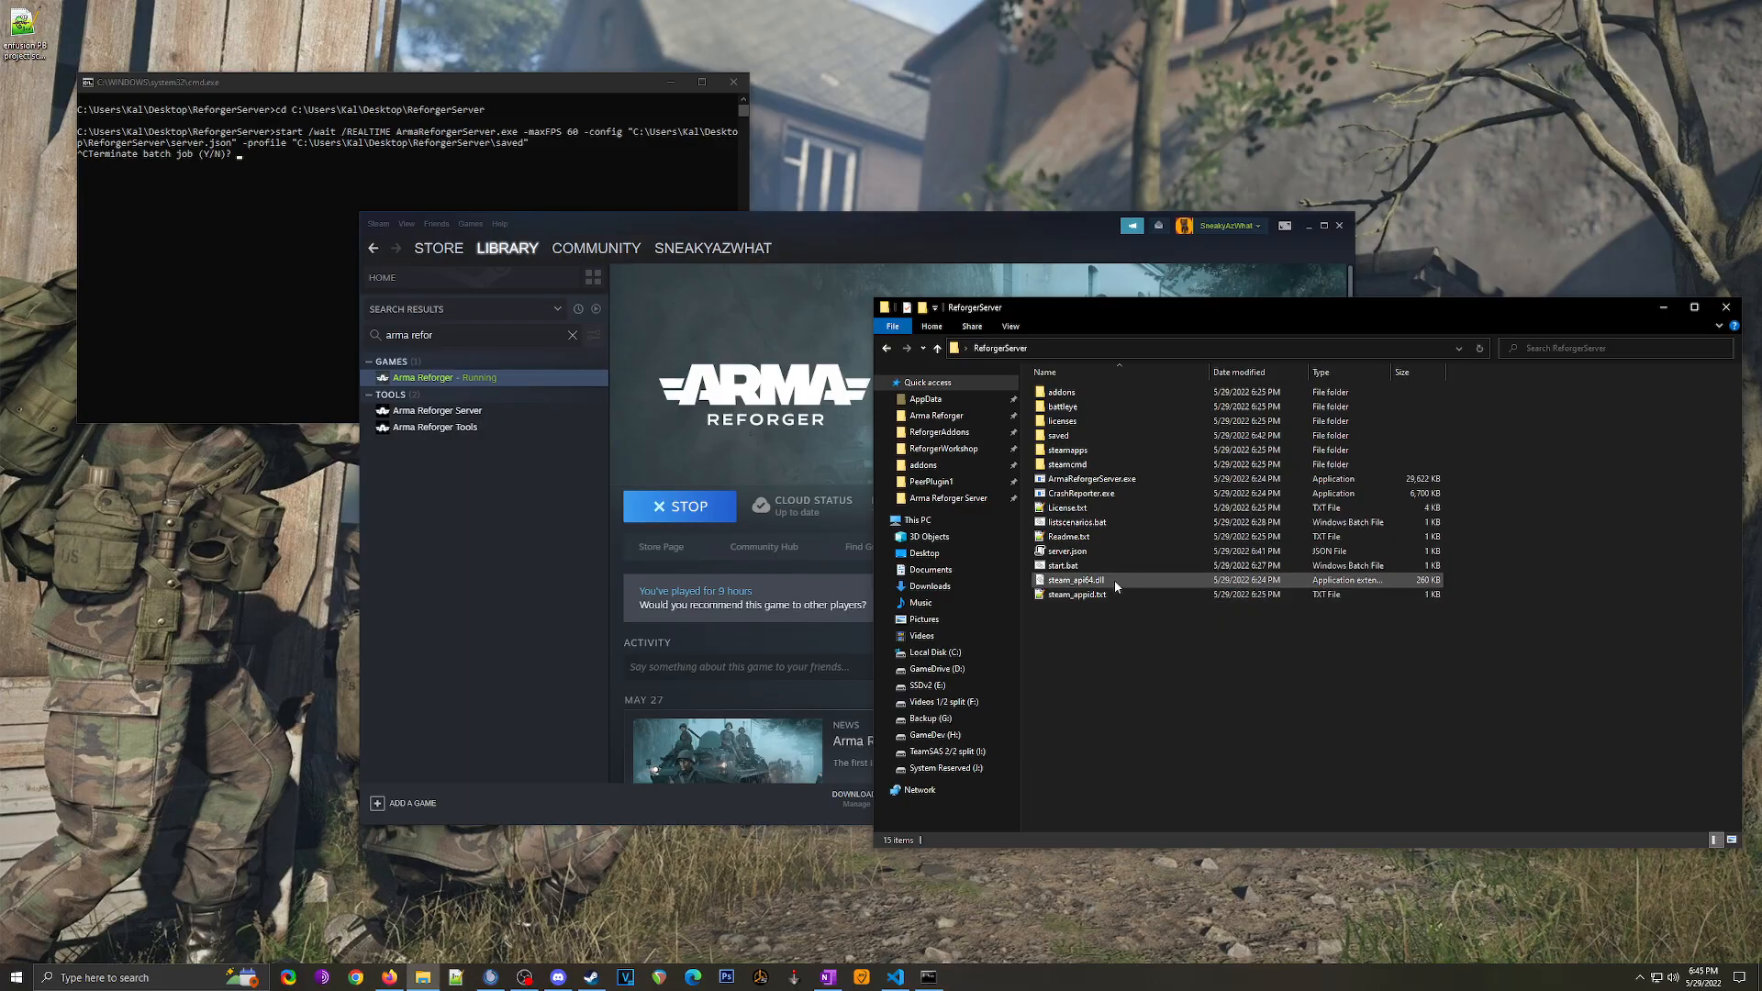
Step: Close the stopped server's command window and minimize Steam
left_click(734, 86)
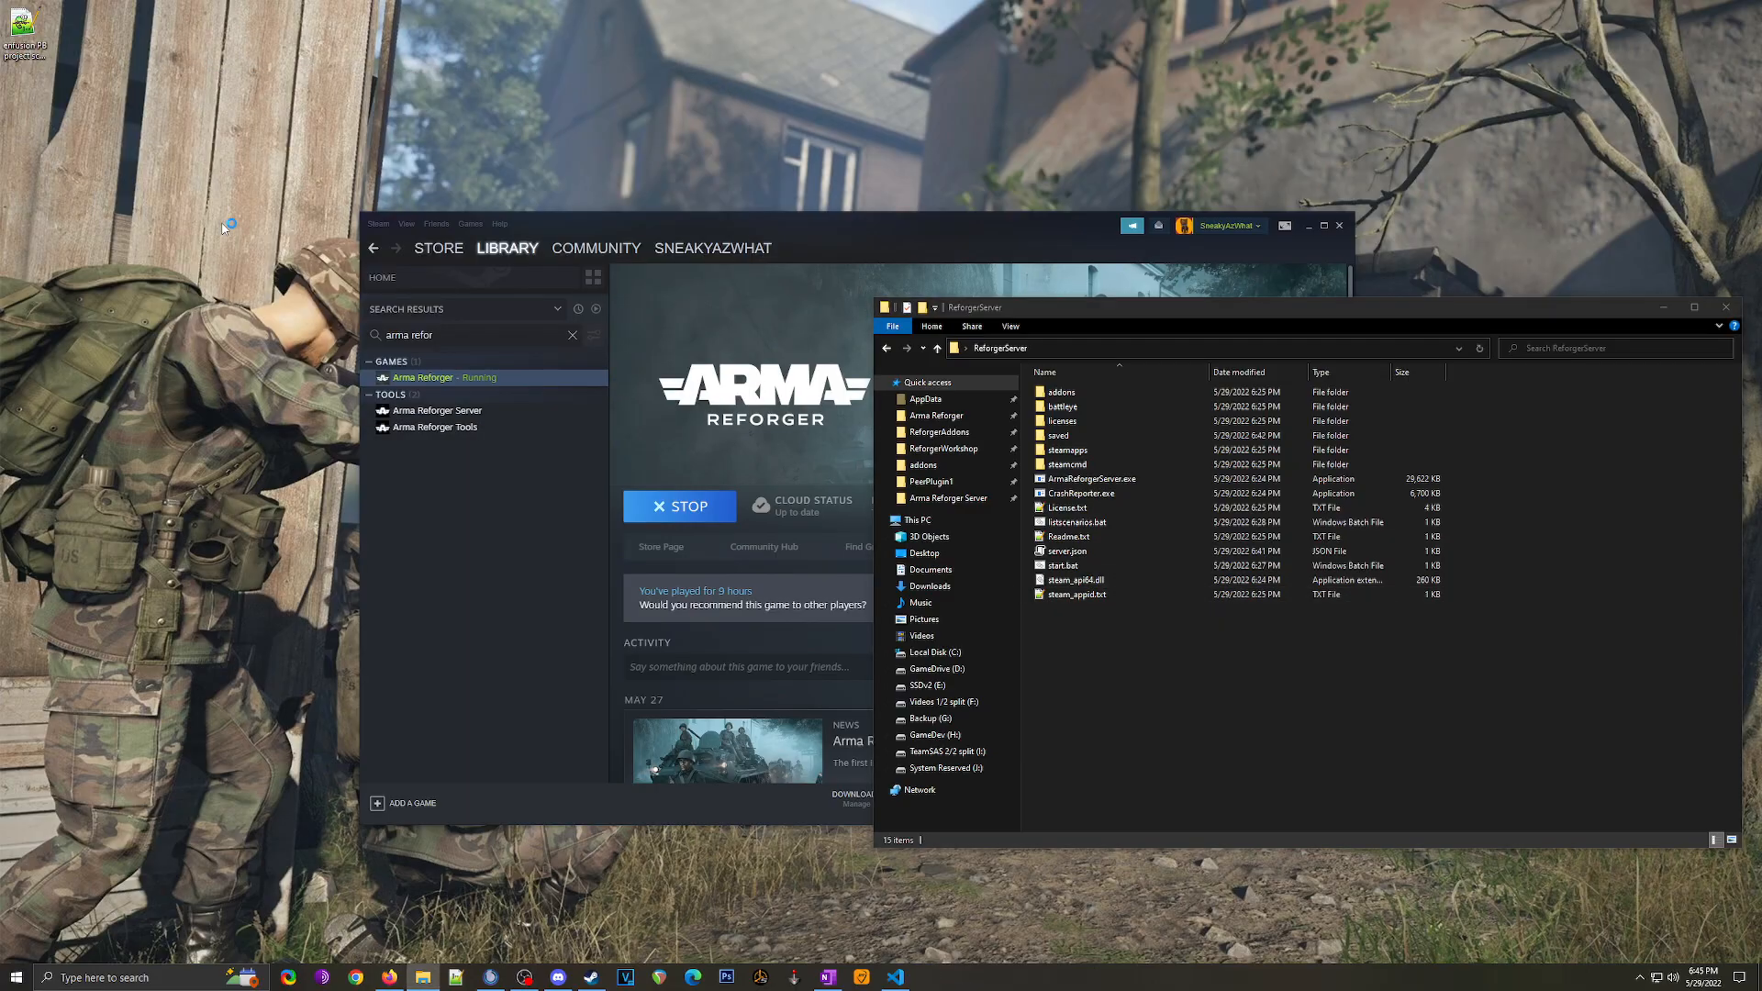
left_click(1311, 229)
left_click(1310, 227)
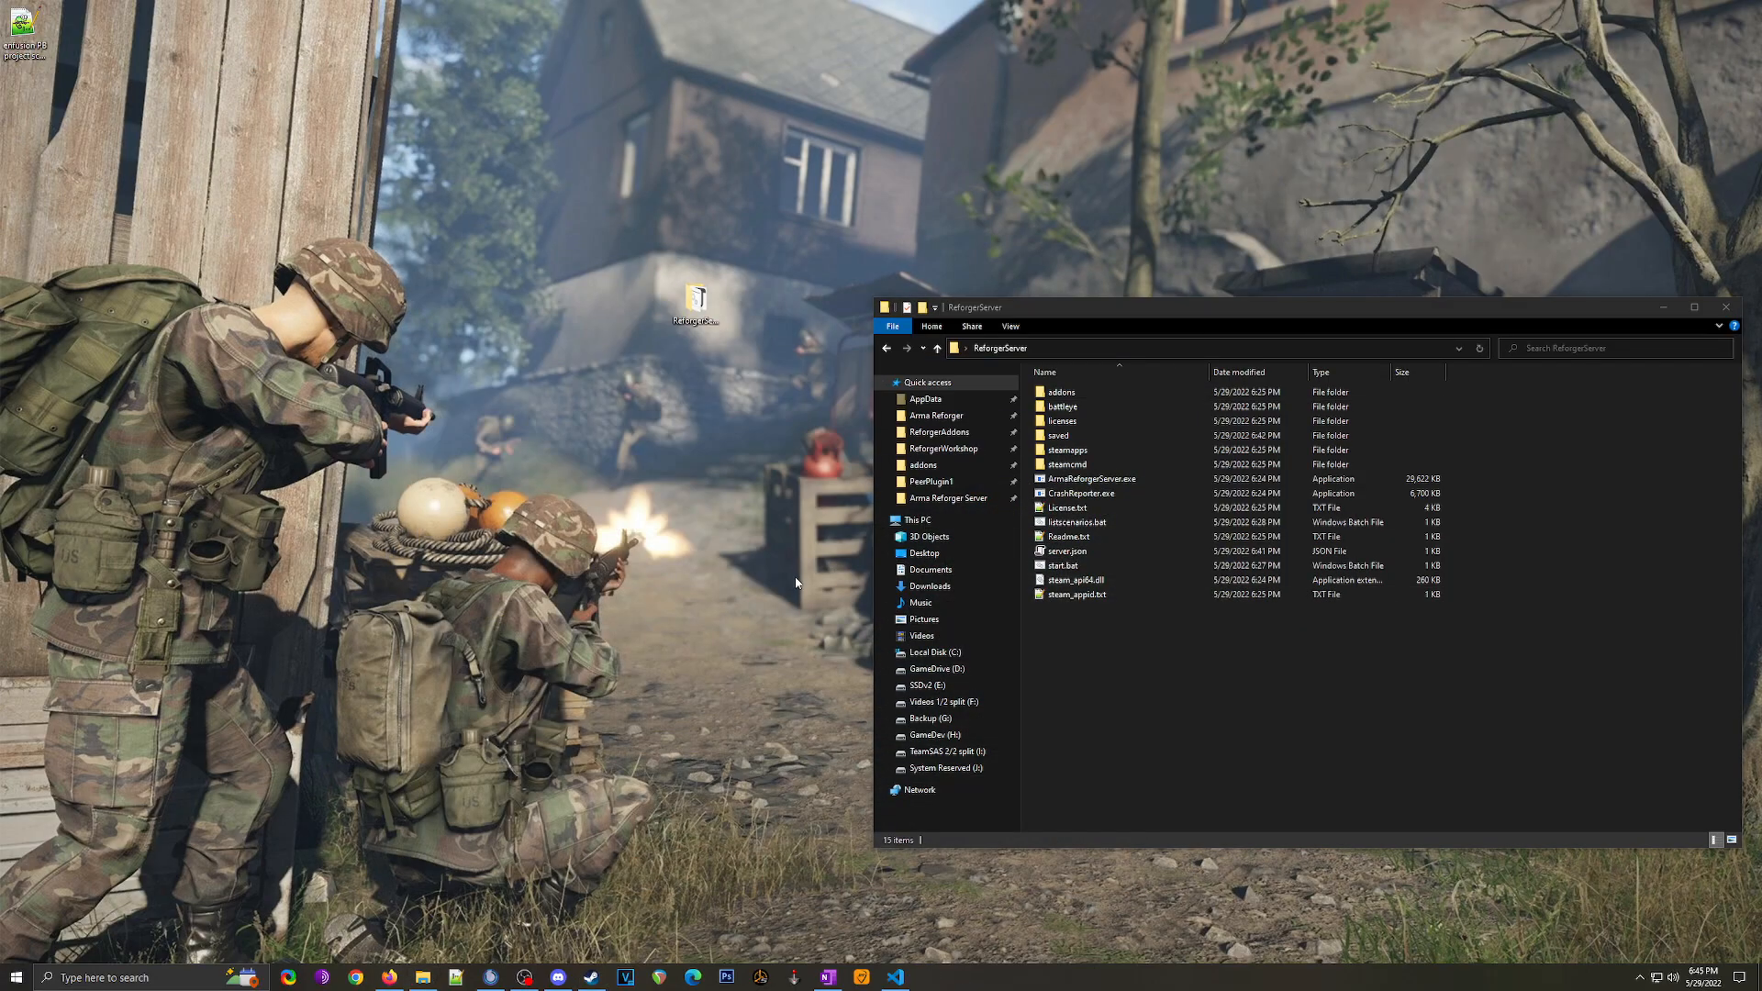
Step: Arrange VS Code with server.json and the ReforgerServer folder side by side
left_click(896, 977)
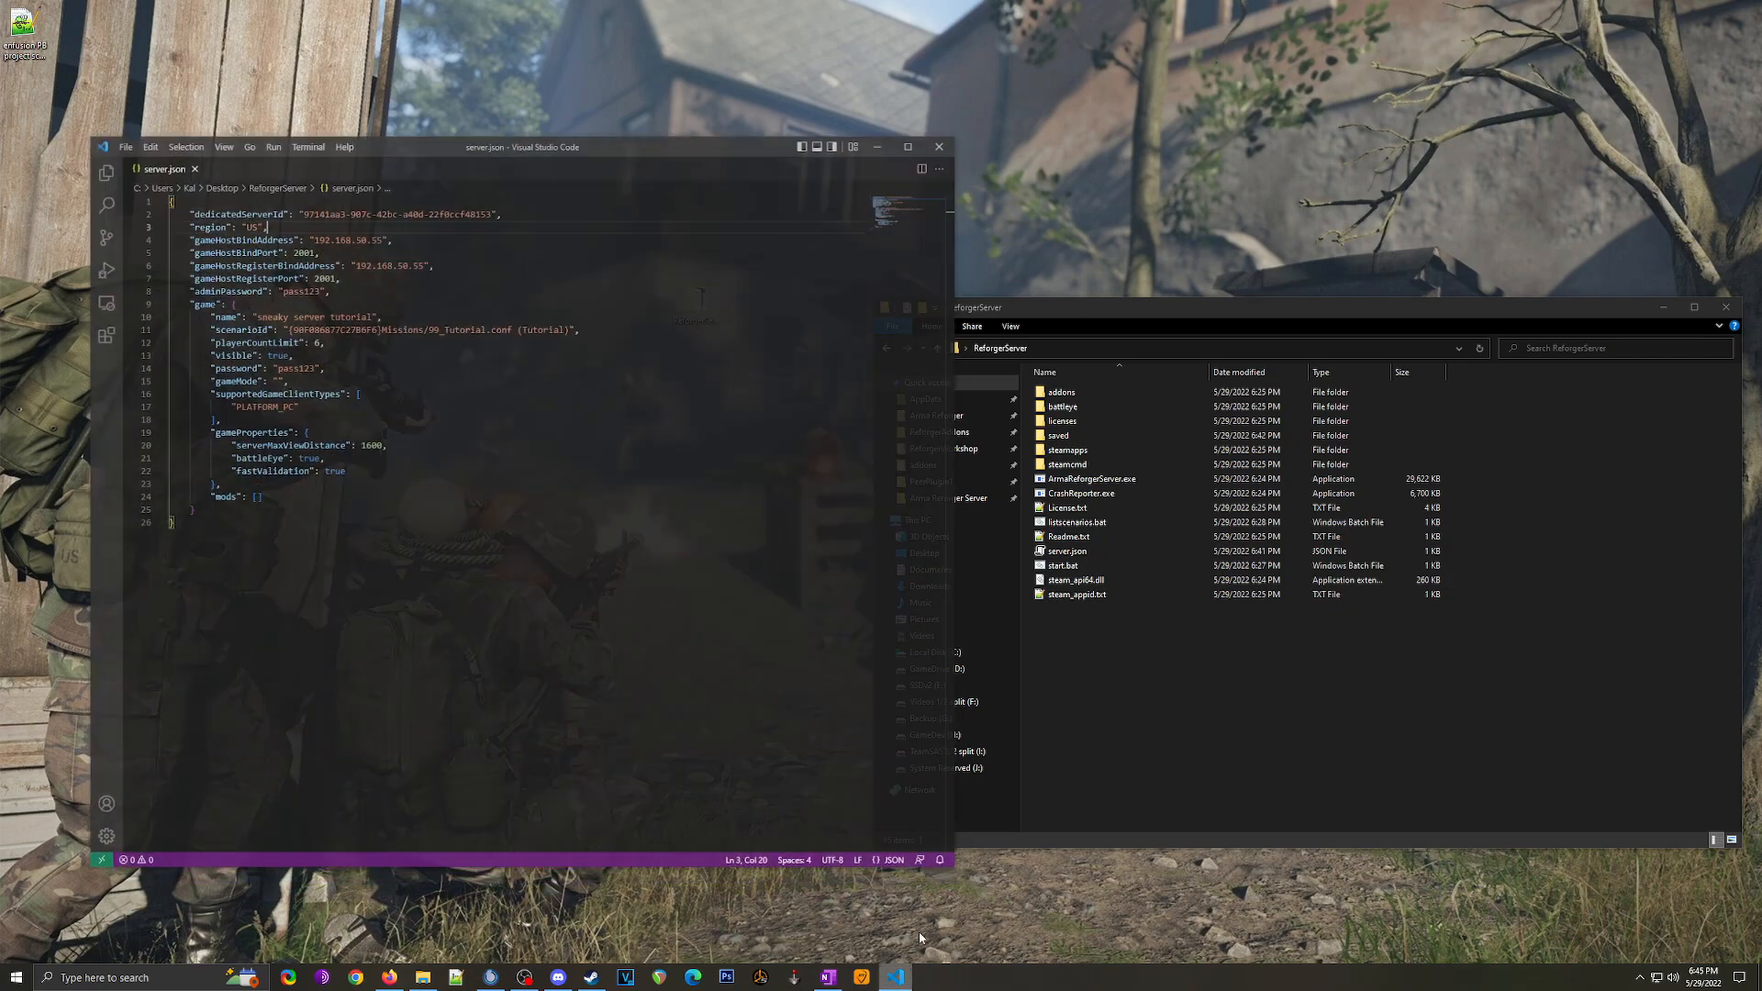
left_click_drag(723, 140, 657, 141)
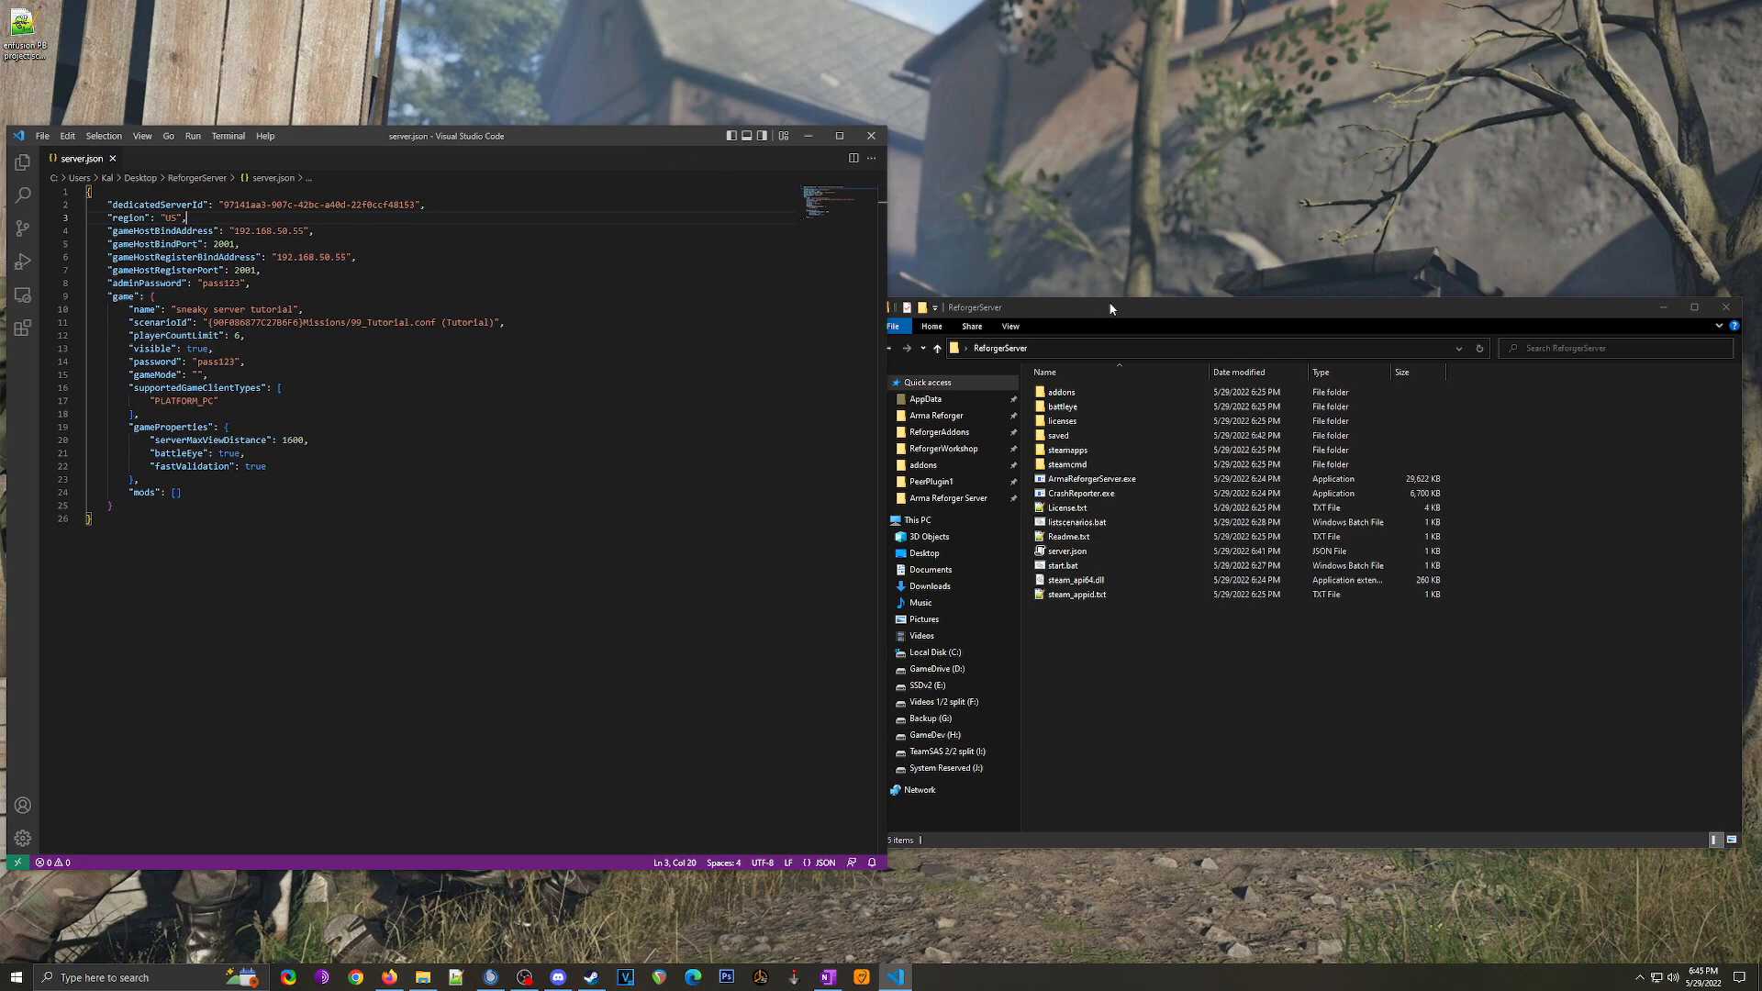
left_click_drag(886, 264, 757, 264)
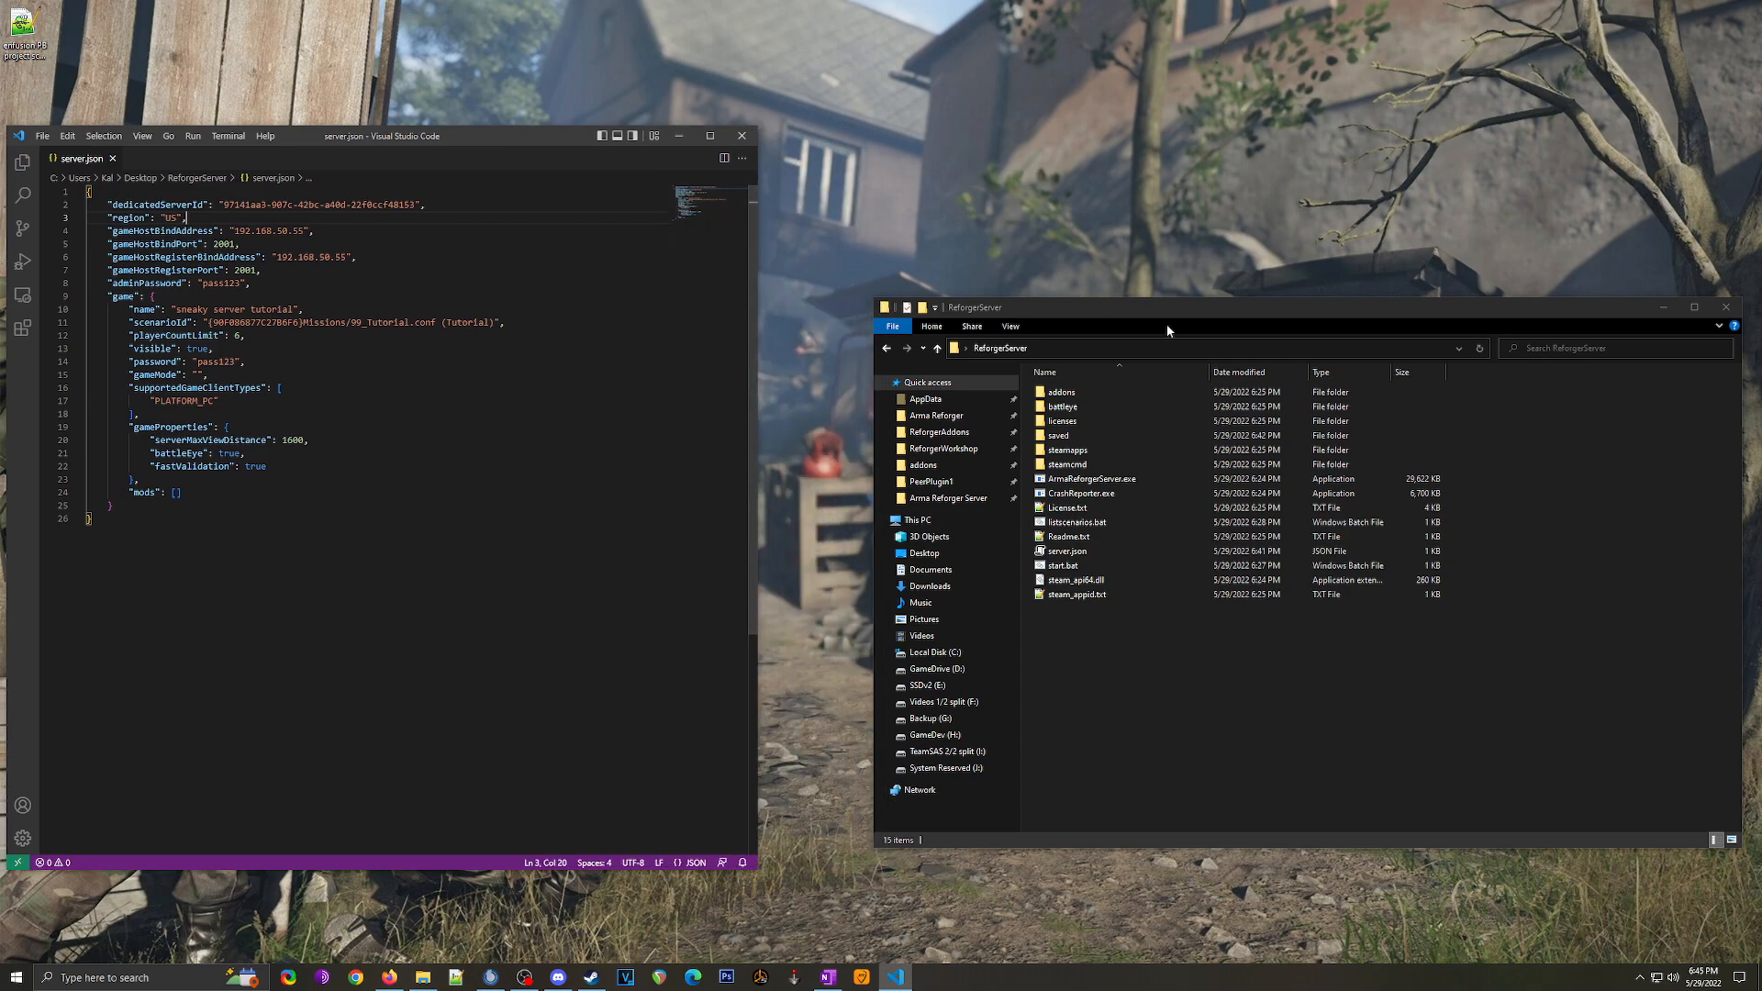
left_click_drag(1165, 312, 1120, 302)
Step: Open the game's addons folder and its 597B604100A544FD mod folder
left_click(890, 455)
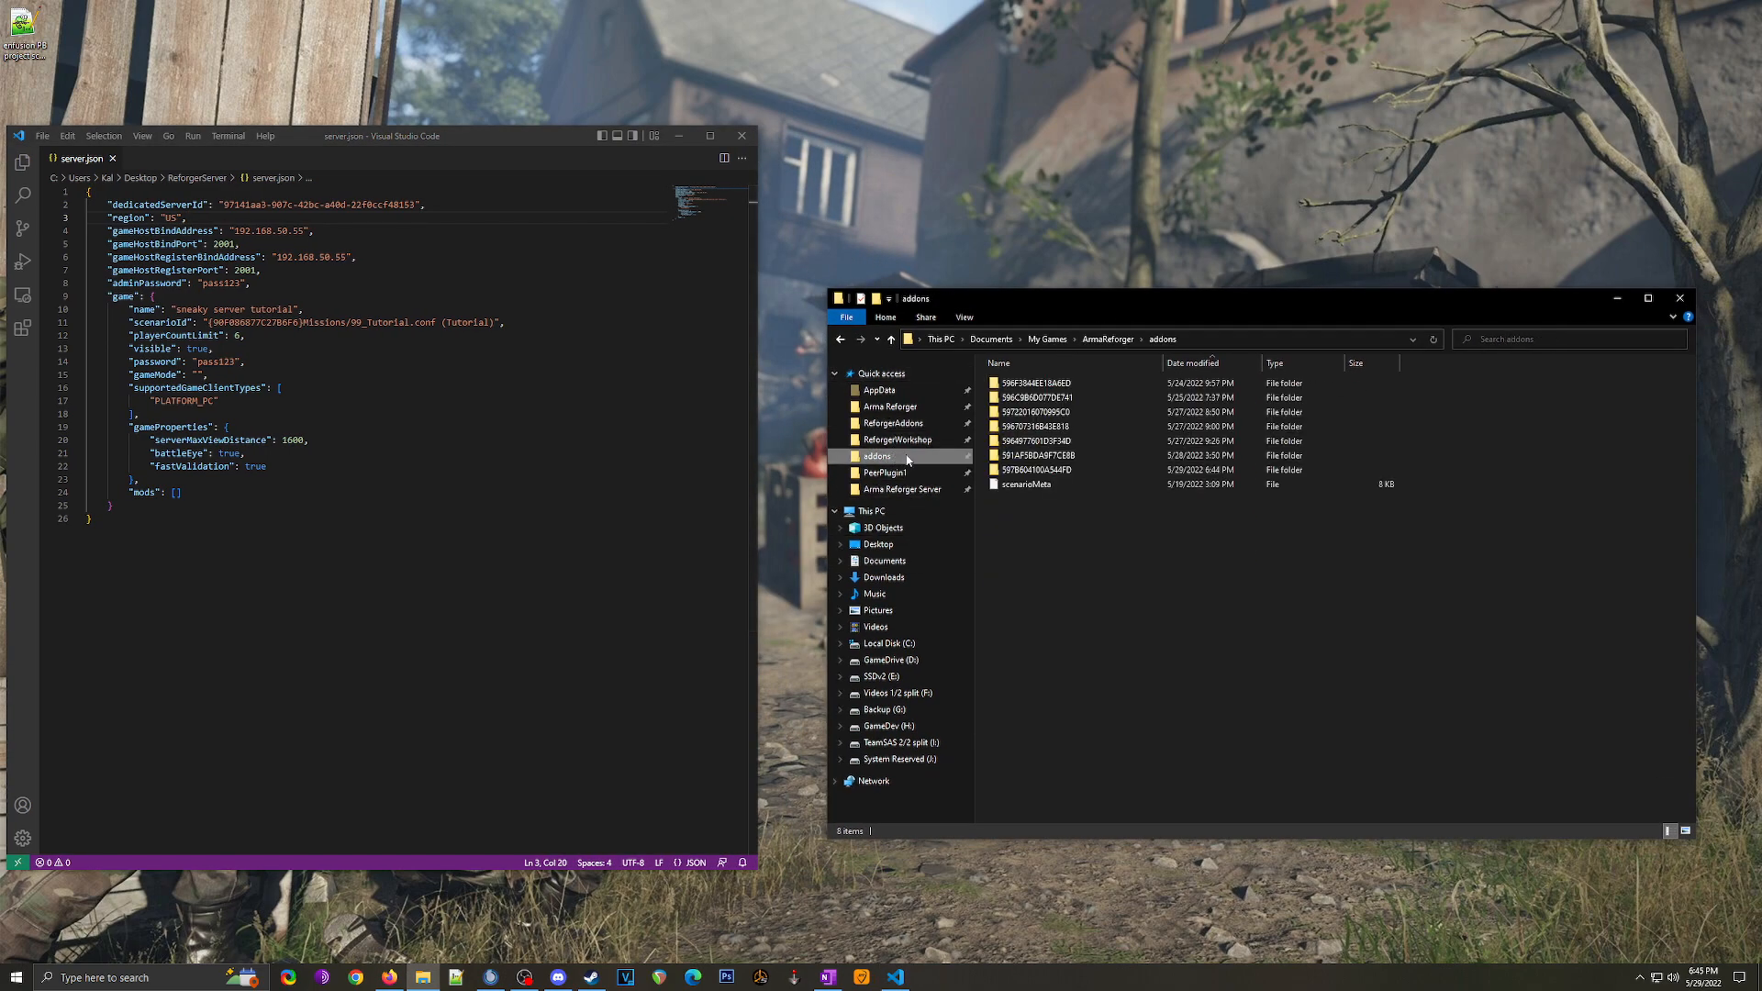
left_click(1257, 340)
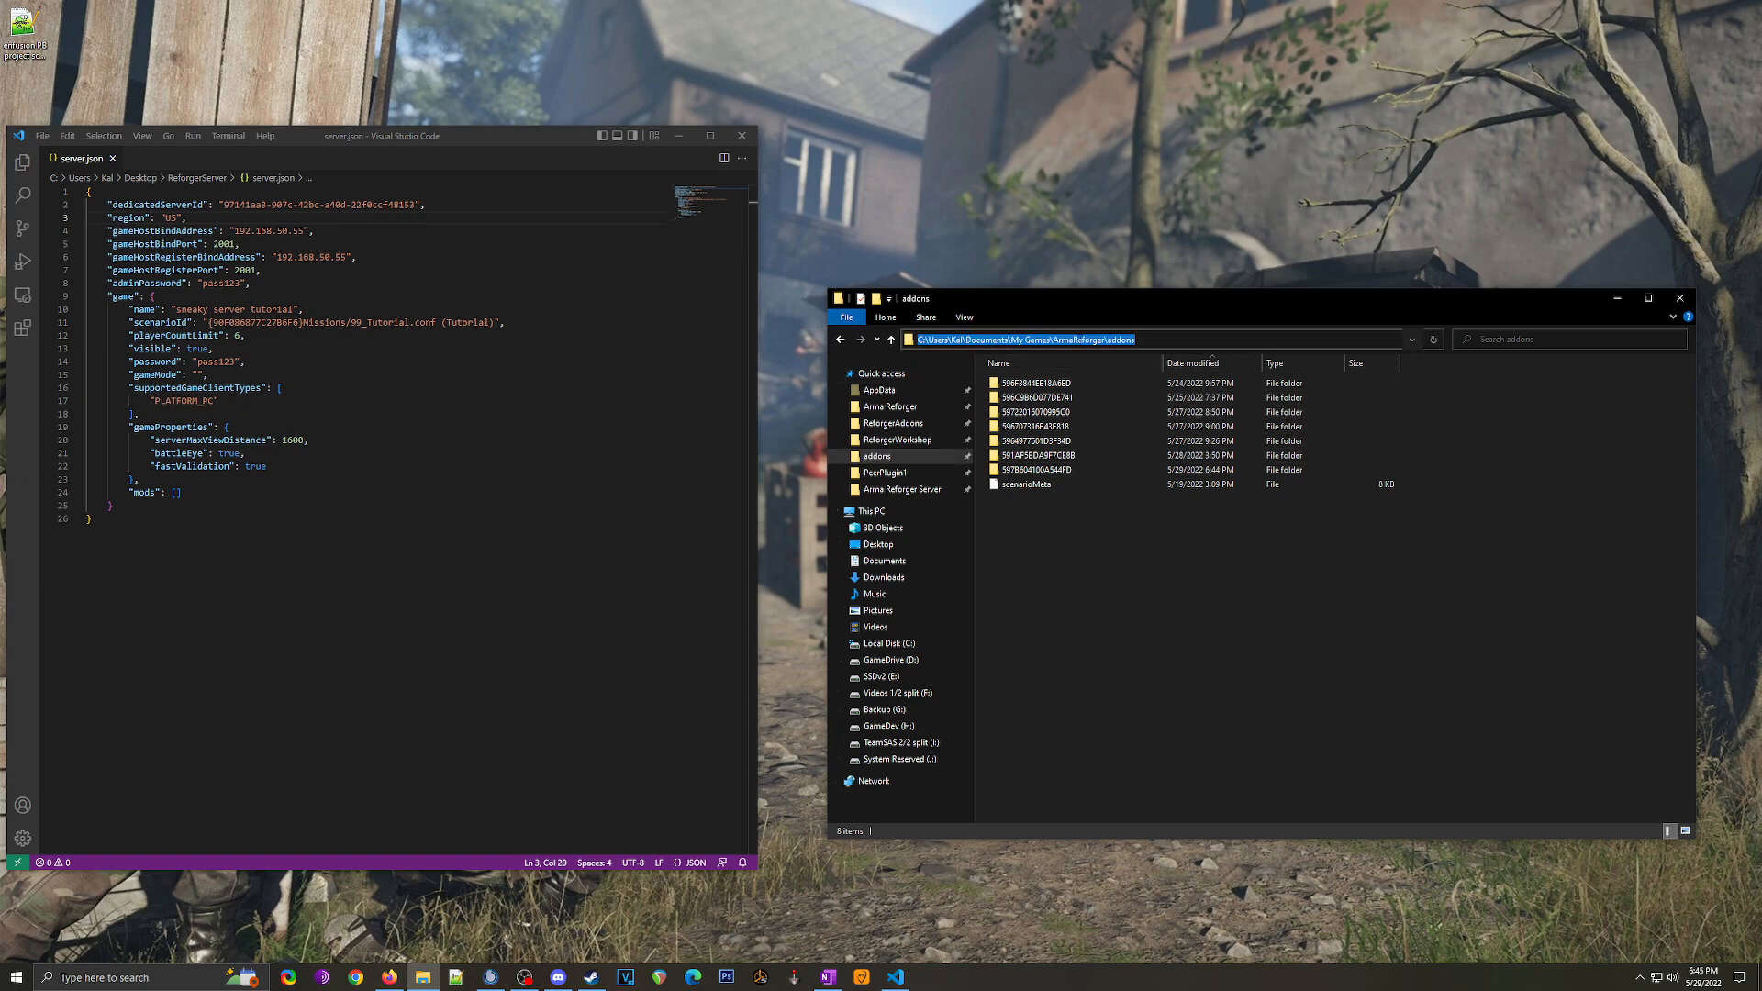
left_click(1077, 340)
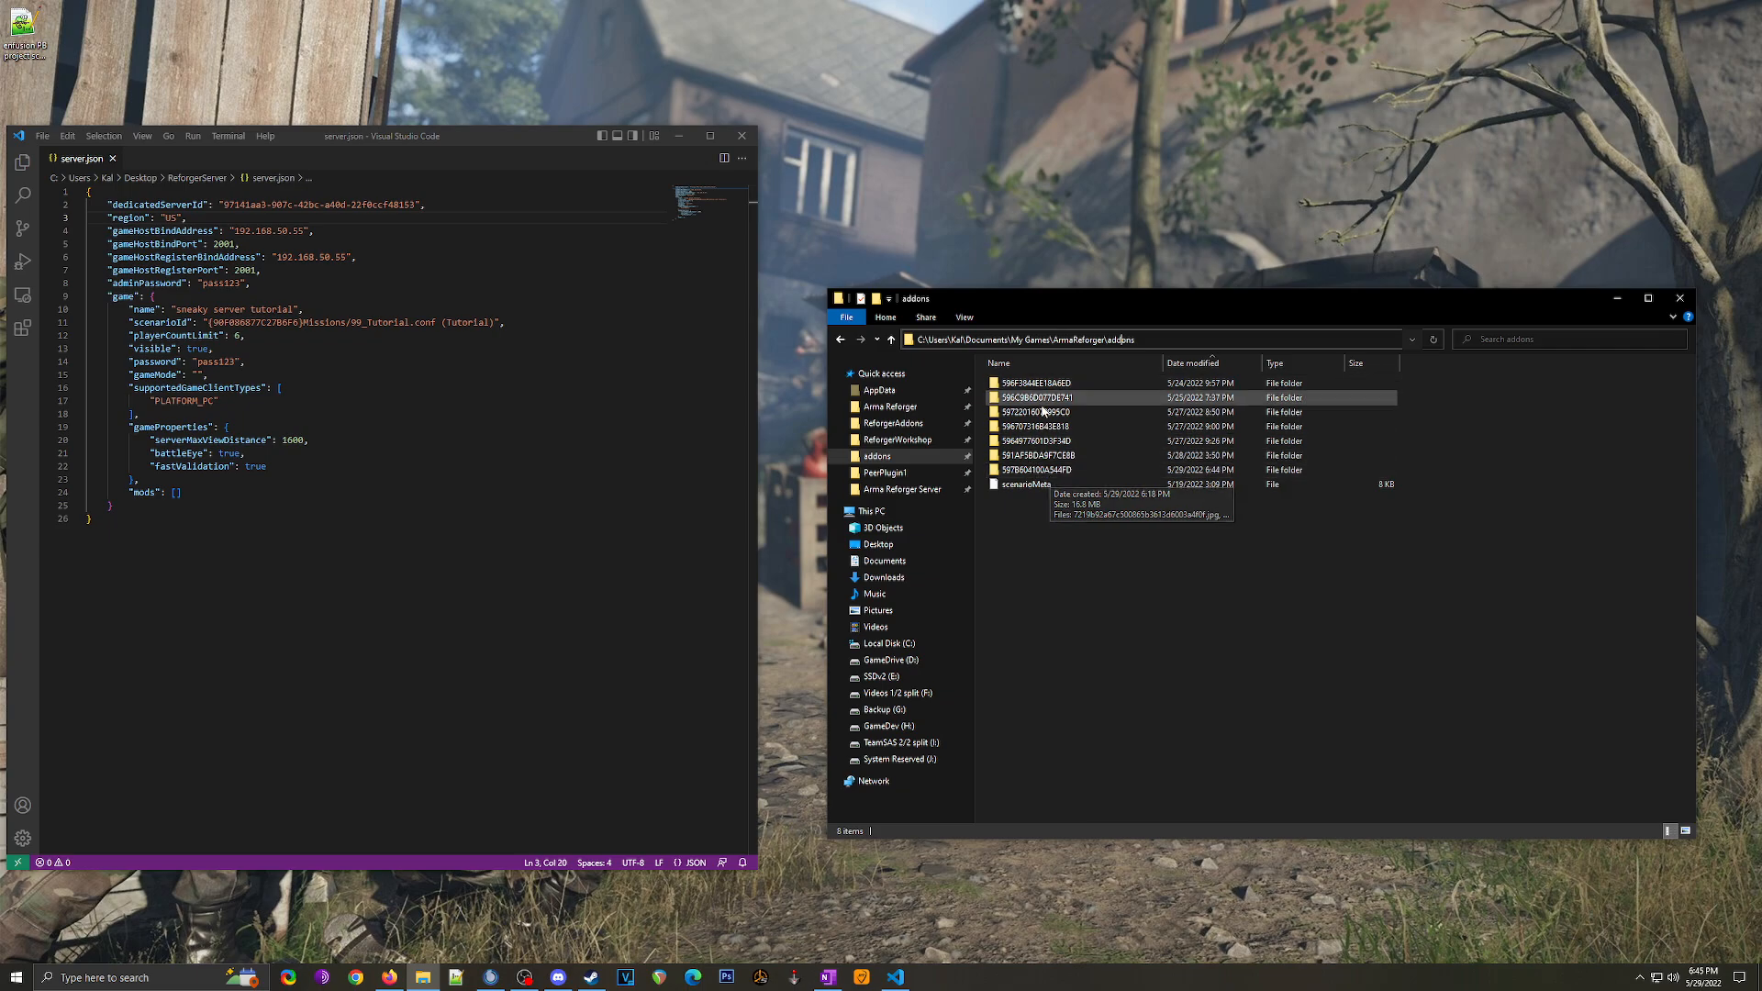
double_click(1051, 470)
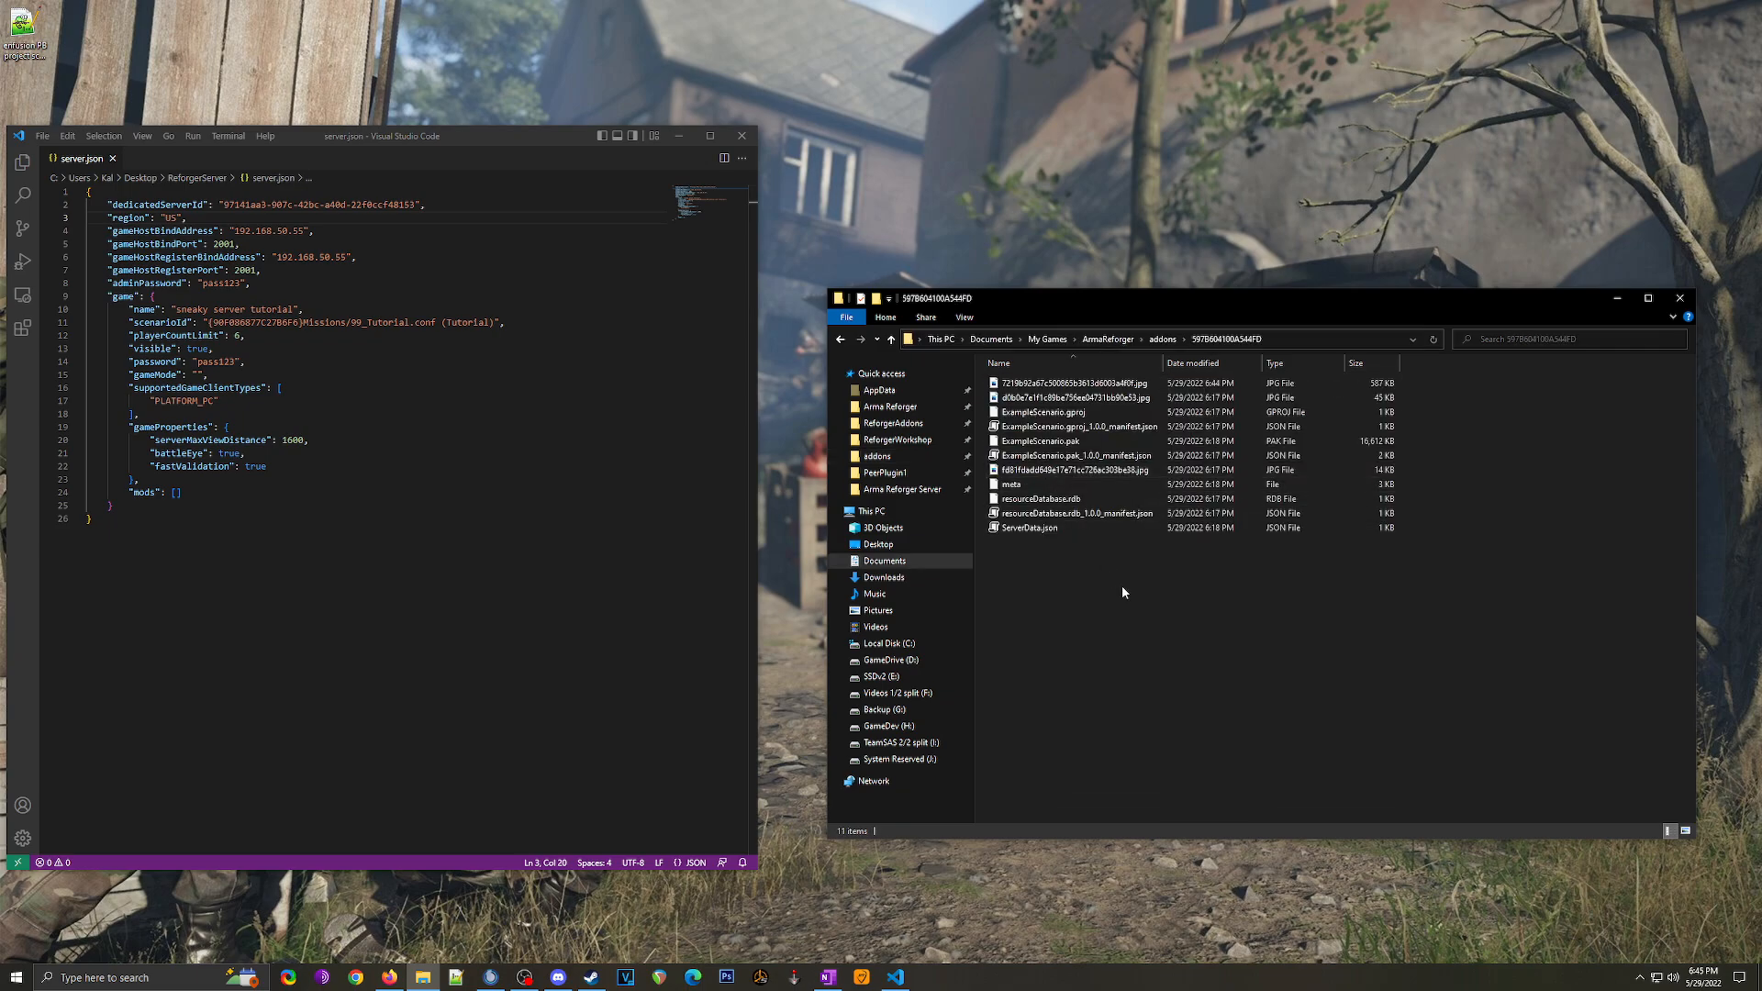
Step: Inspect ExampleScenario.gproj, .pak and the manifest, then bring up the .gproj's context menu
left_click(1038, 415)
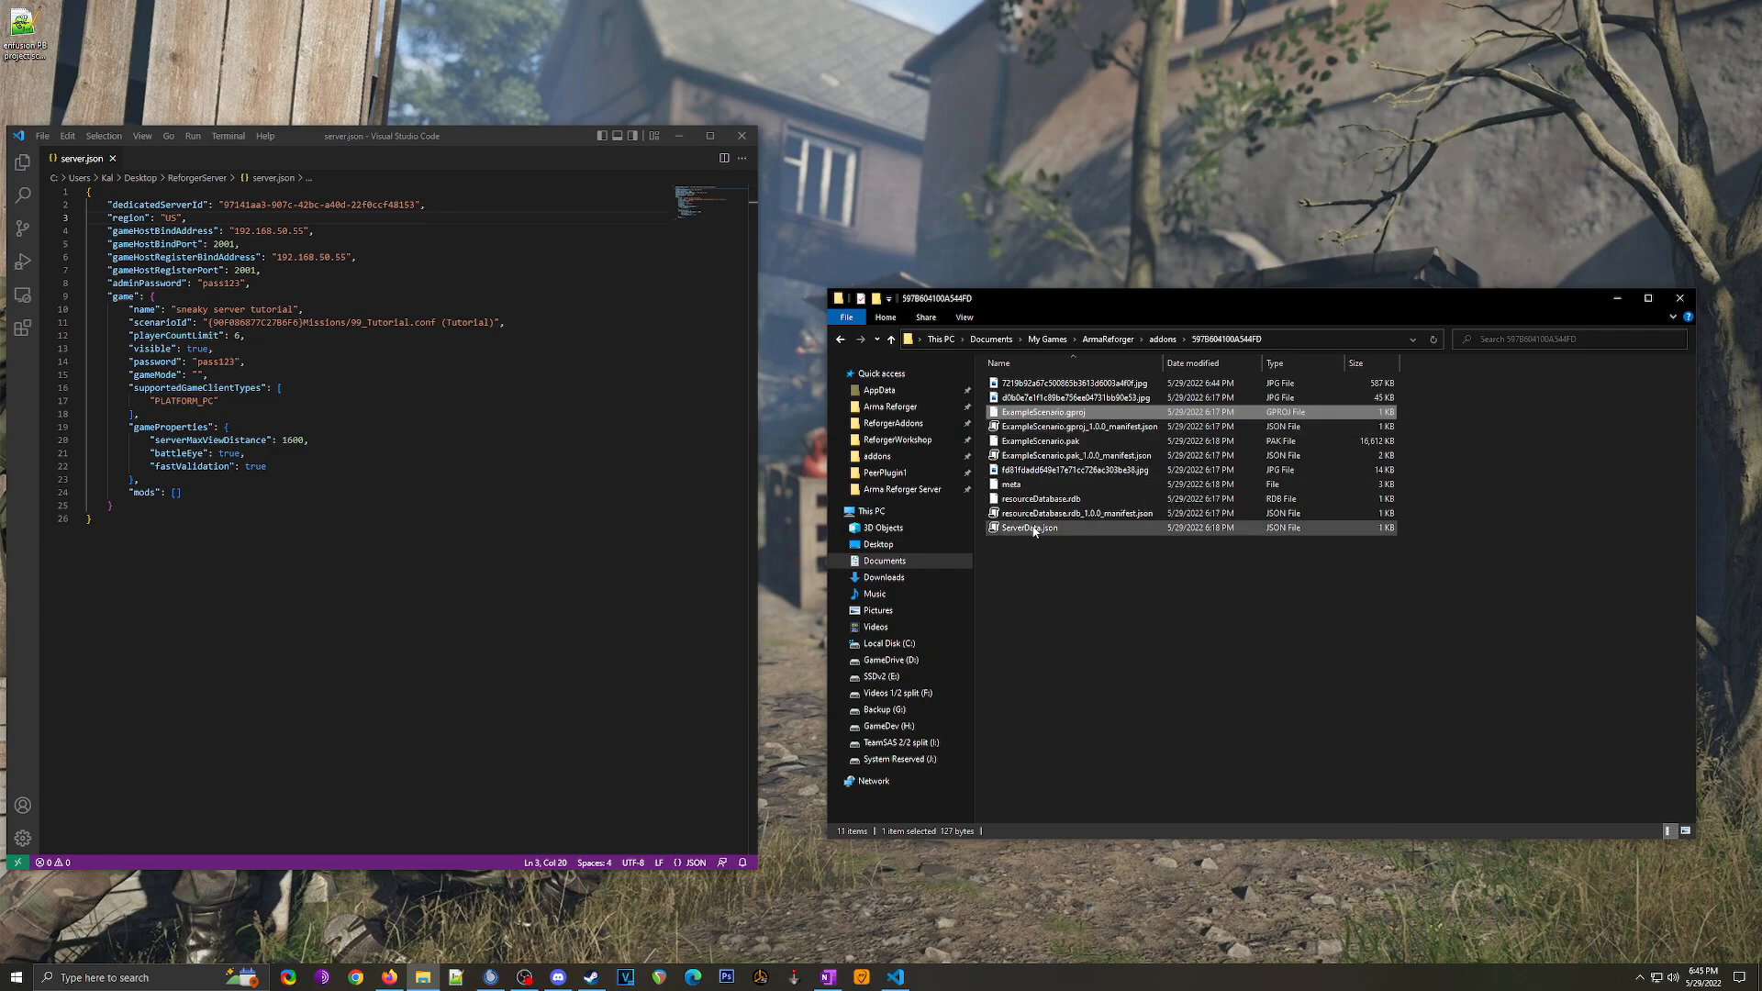
left_click(1039, 441)
left_click(1036, 456)
left_click(1039, 441)
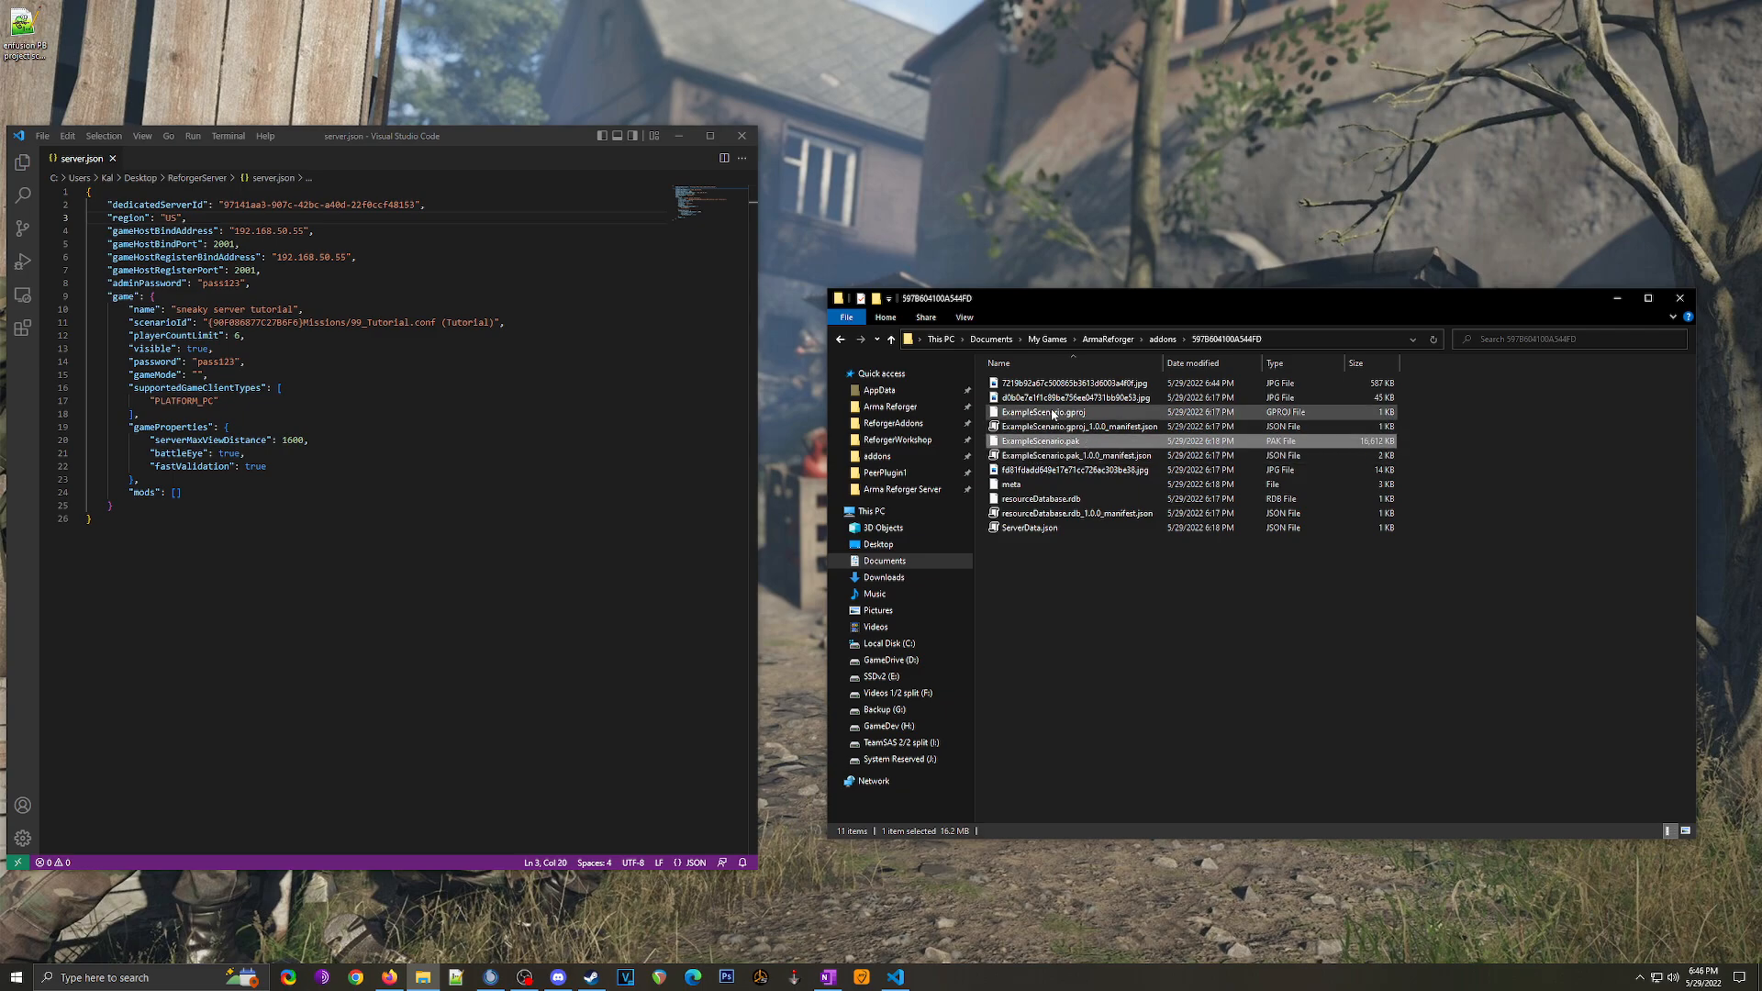
left_click(1053, 413)
right_click(1053, 415)
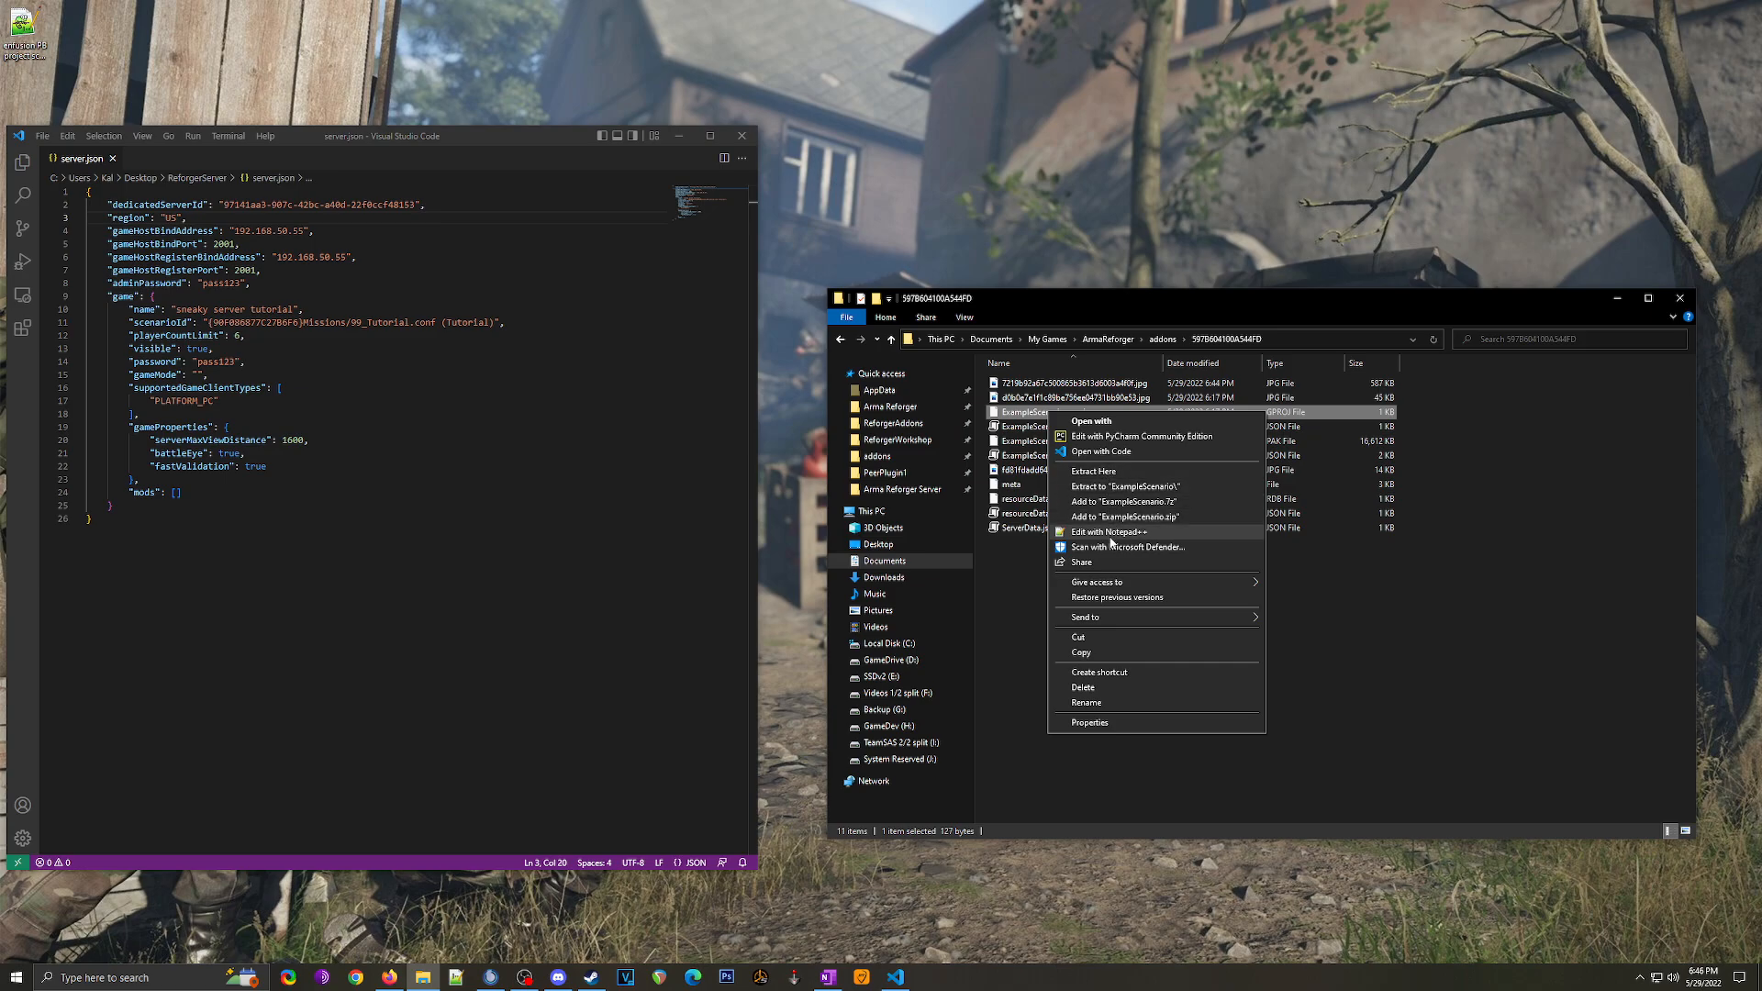
Step: Open ExampleScenario.gproj in Notepad++, select GUID 597B604100A544FD, close it, and return to addons
left_click(1111, 537)
left_click_drag(907, 298, 1030, 312)
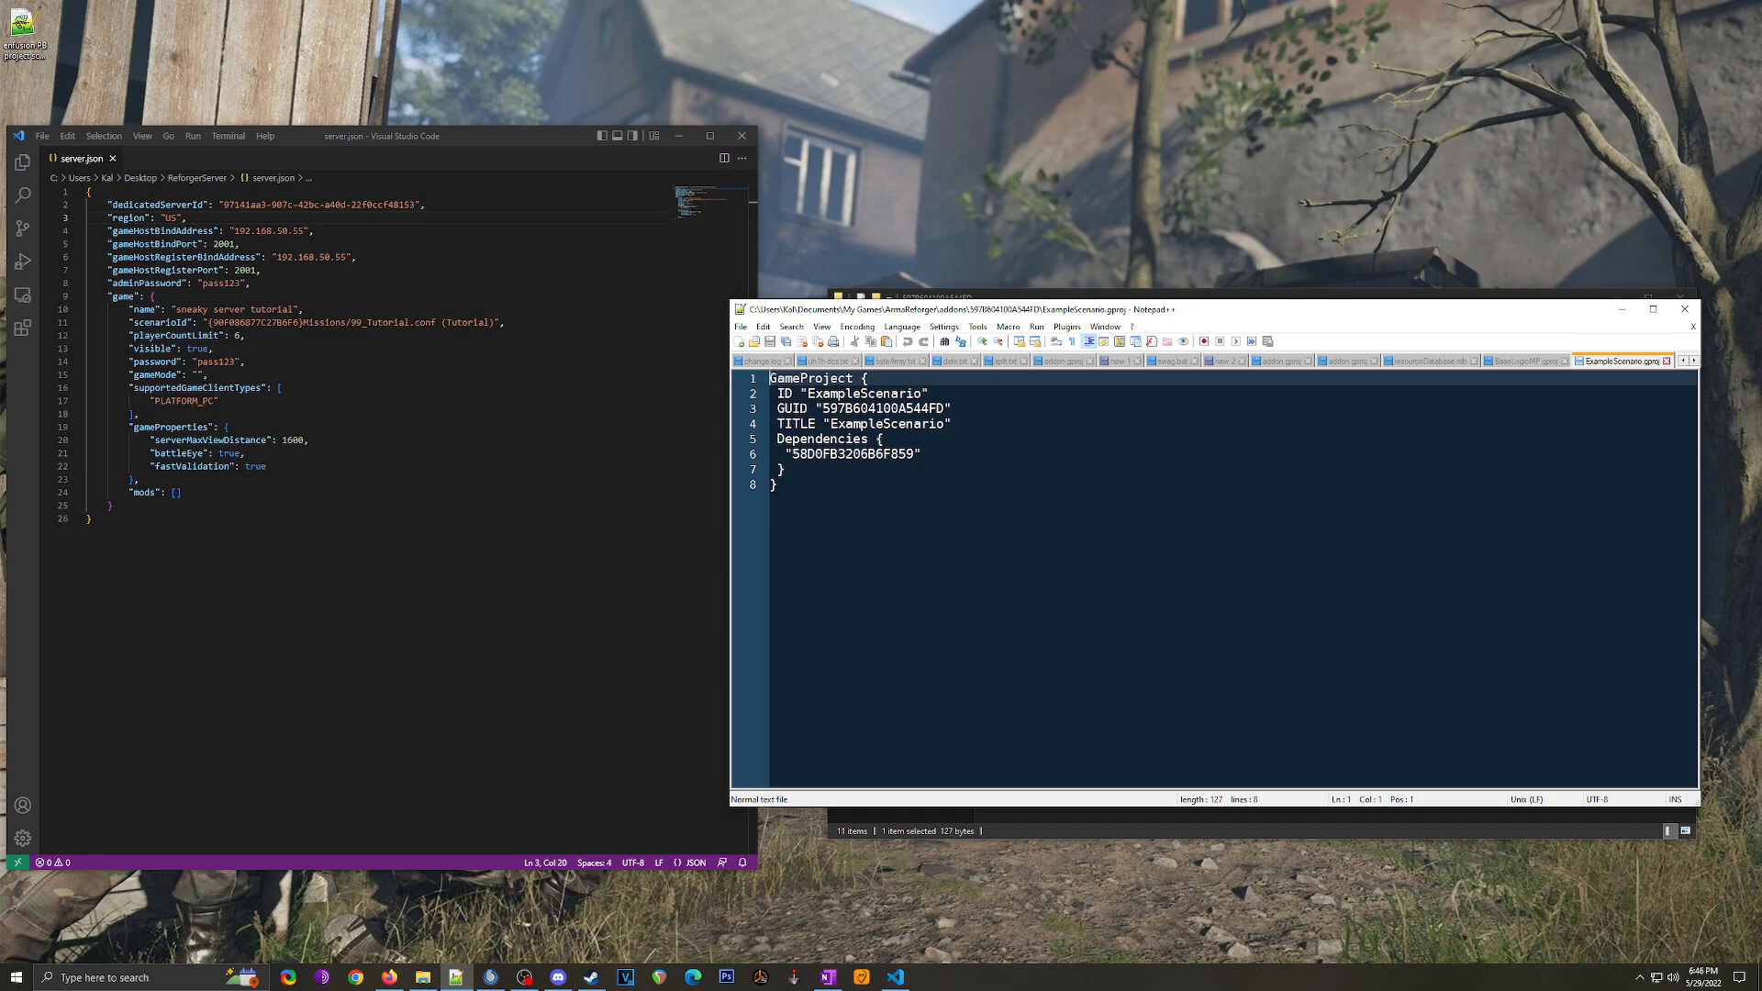
left_click_drag(776, 409, 953, 408)
left_click(889, 408)
double_click(859, 409)
key("ctrl+c")
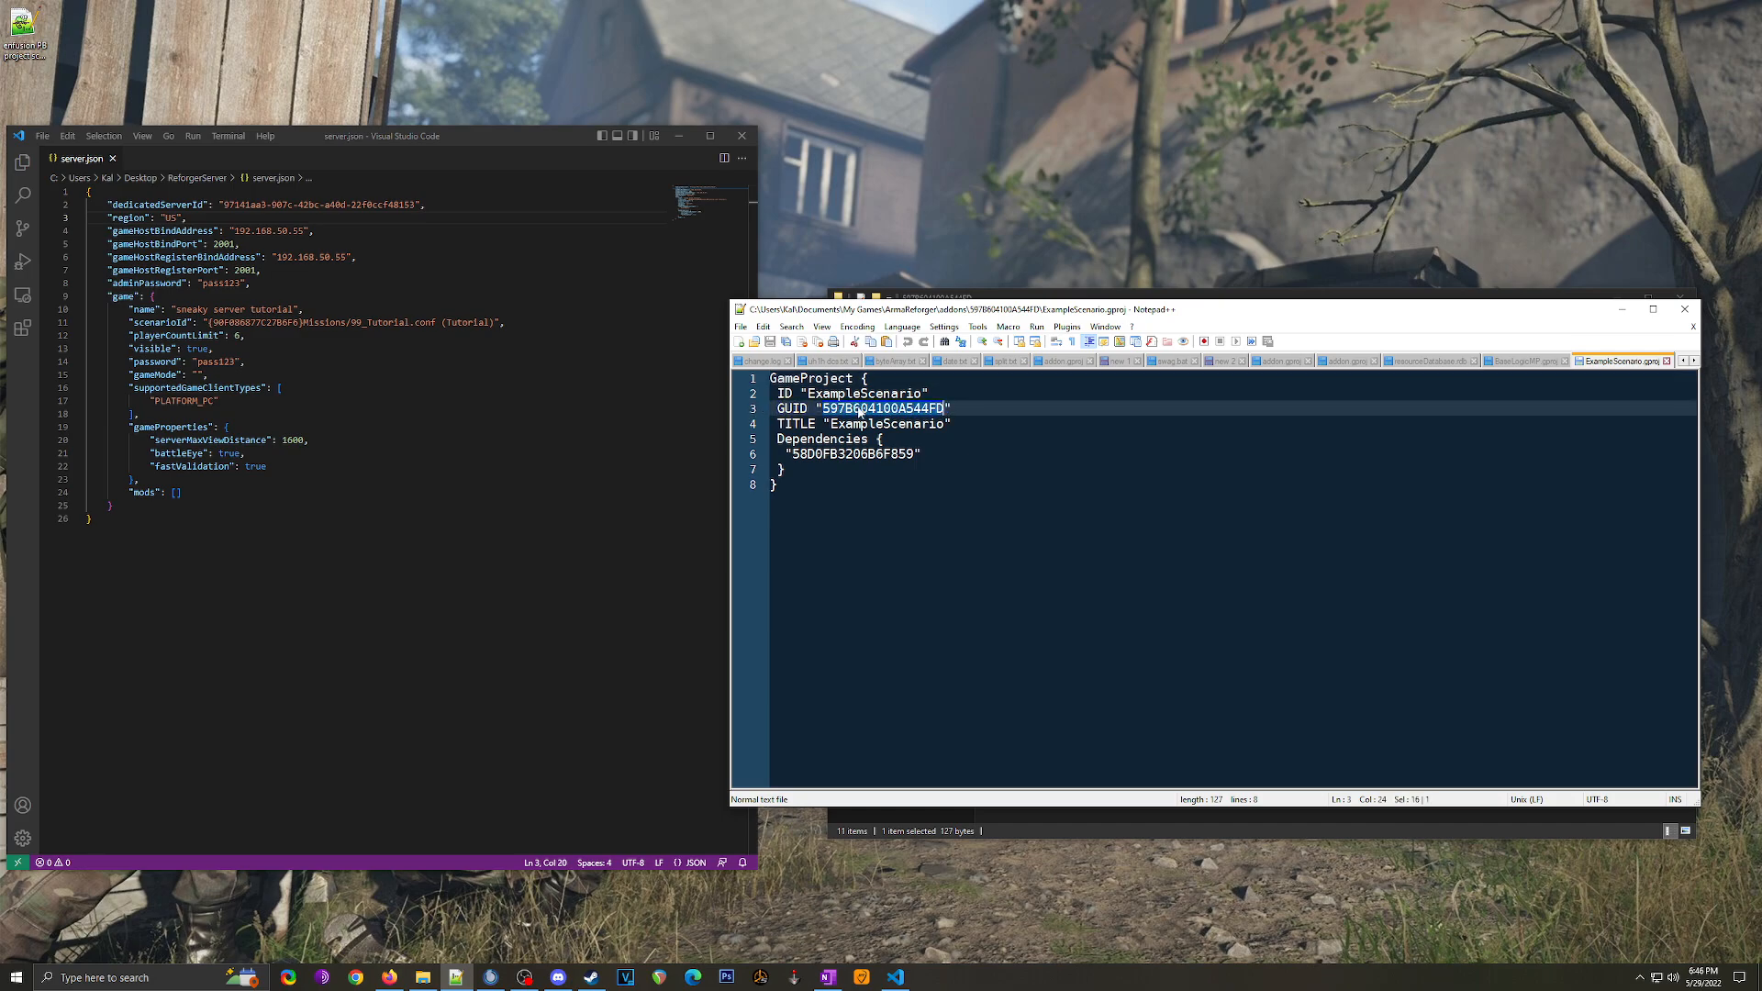
left_click(1685, 310)
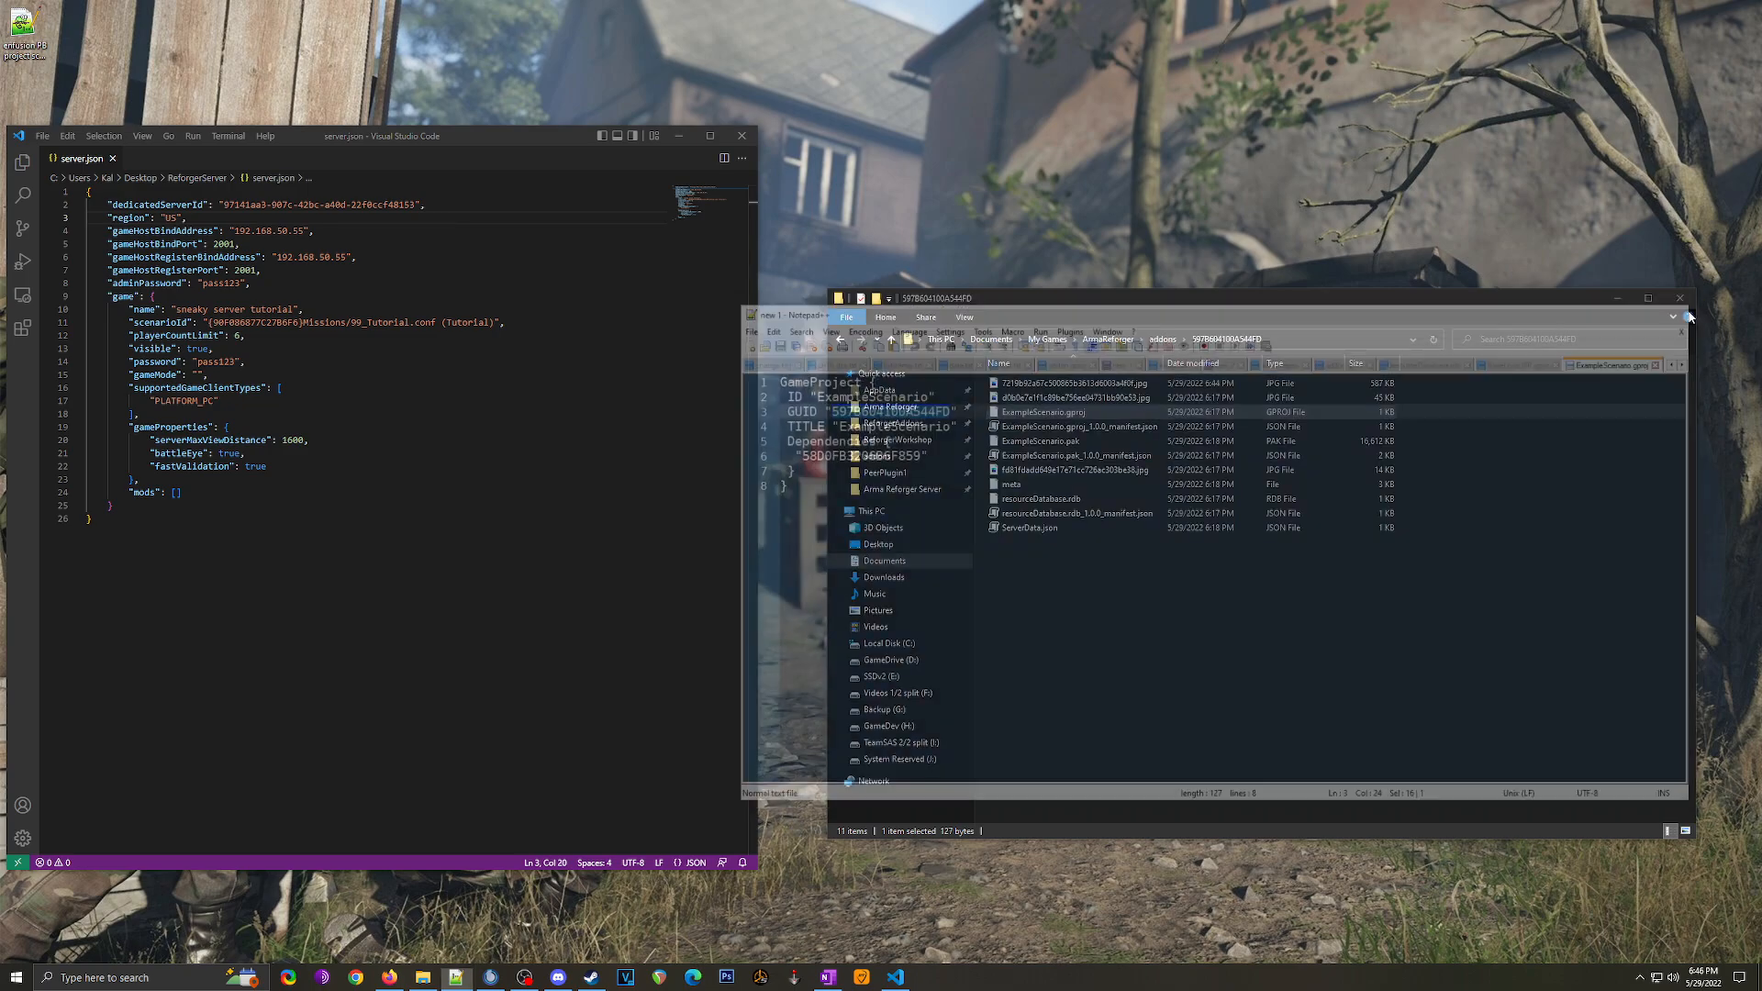
left_click(839, 339)
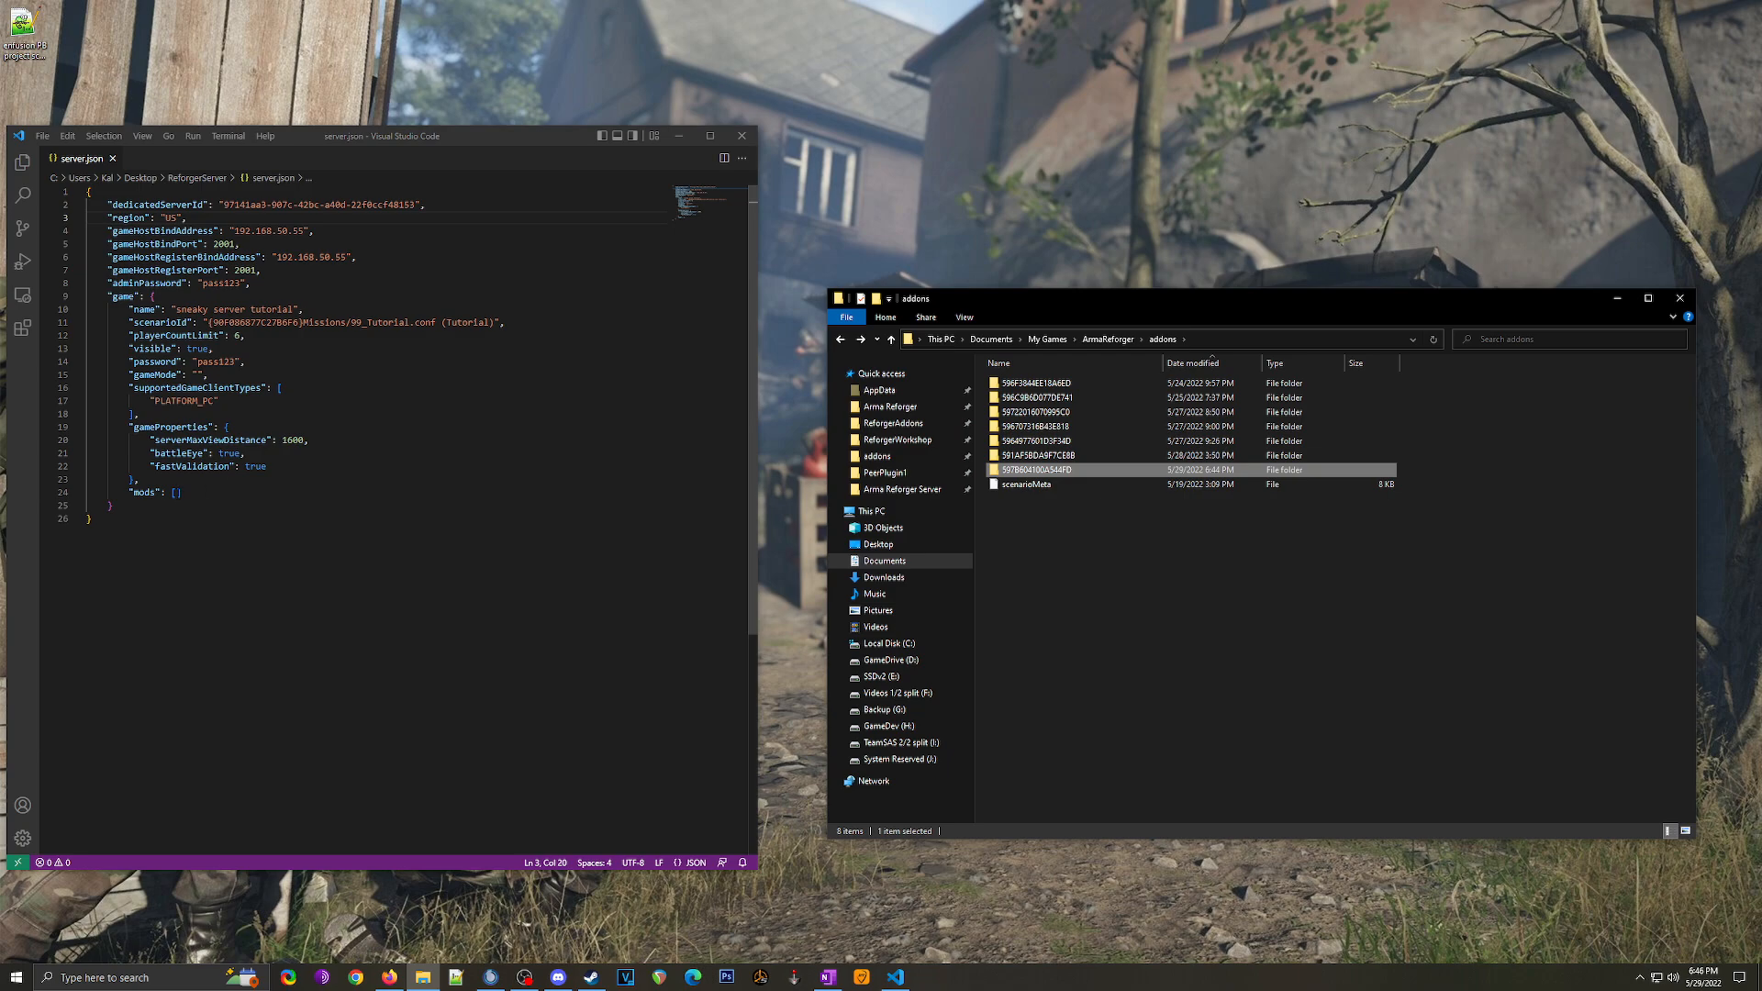
Step: Add a new object to the mods list with "modId" set to the pasted 597B604100A544FD
left_click(175, 493)
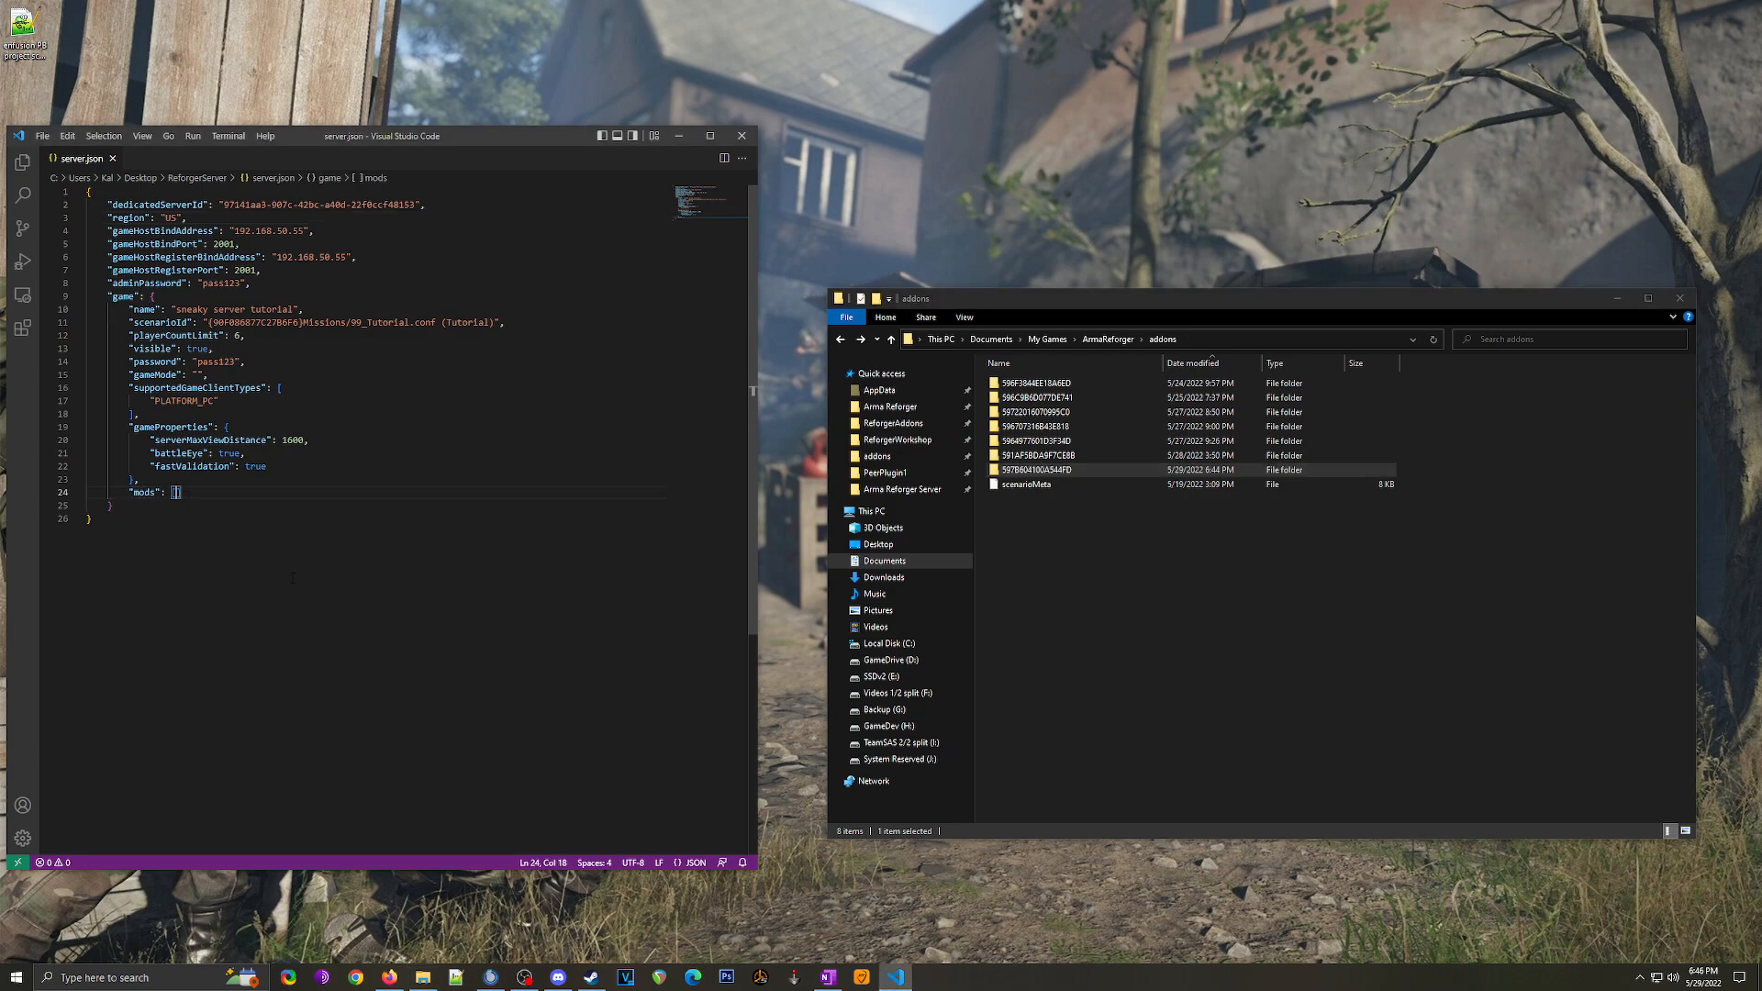
key("Return")
type("{")
key("Return")
type("\"modId\"")
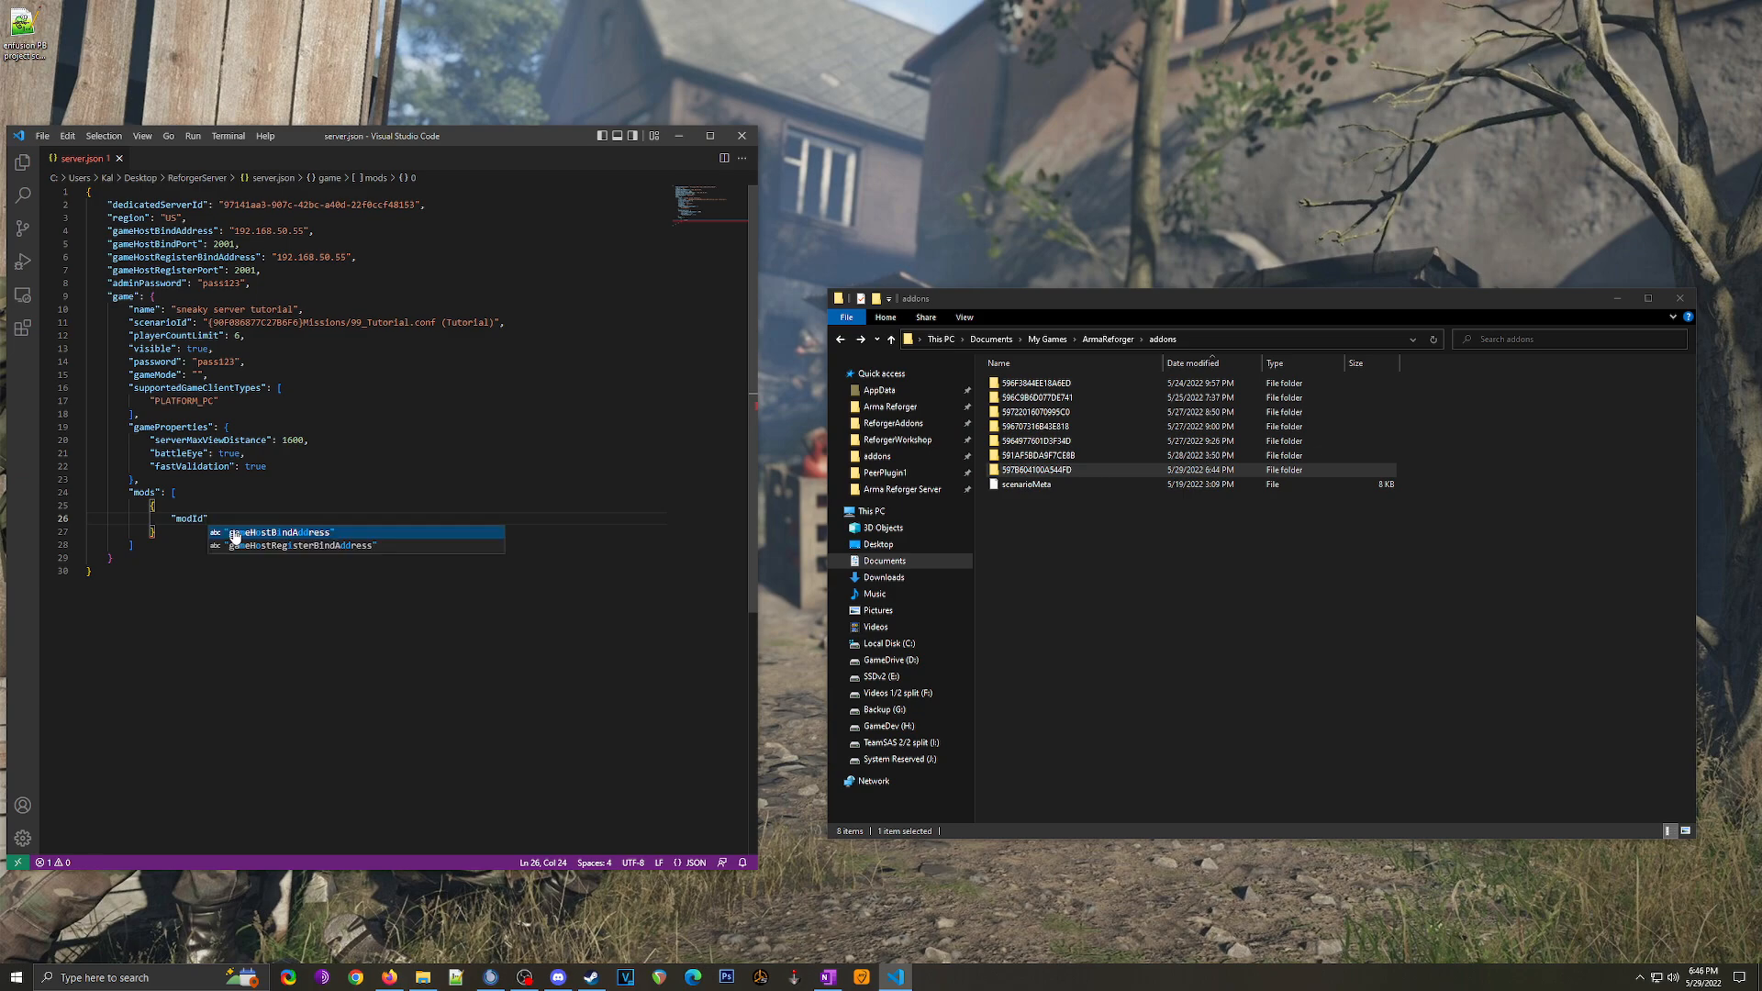
type(": \"")
key("ctrl+v")
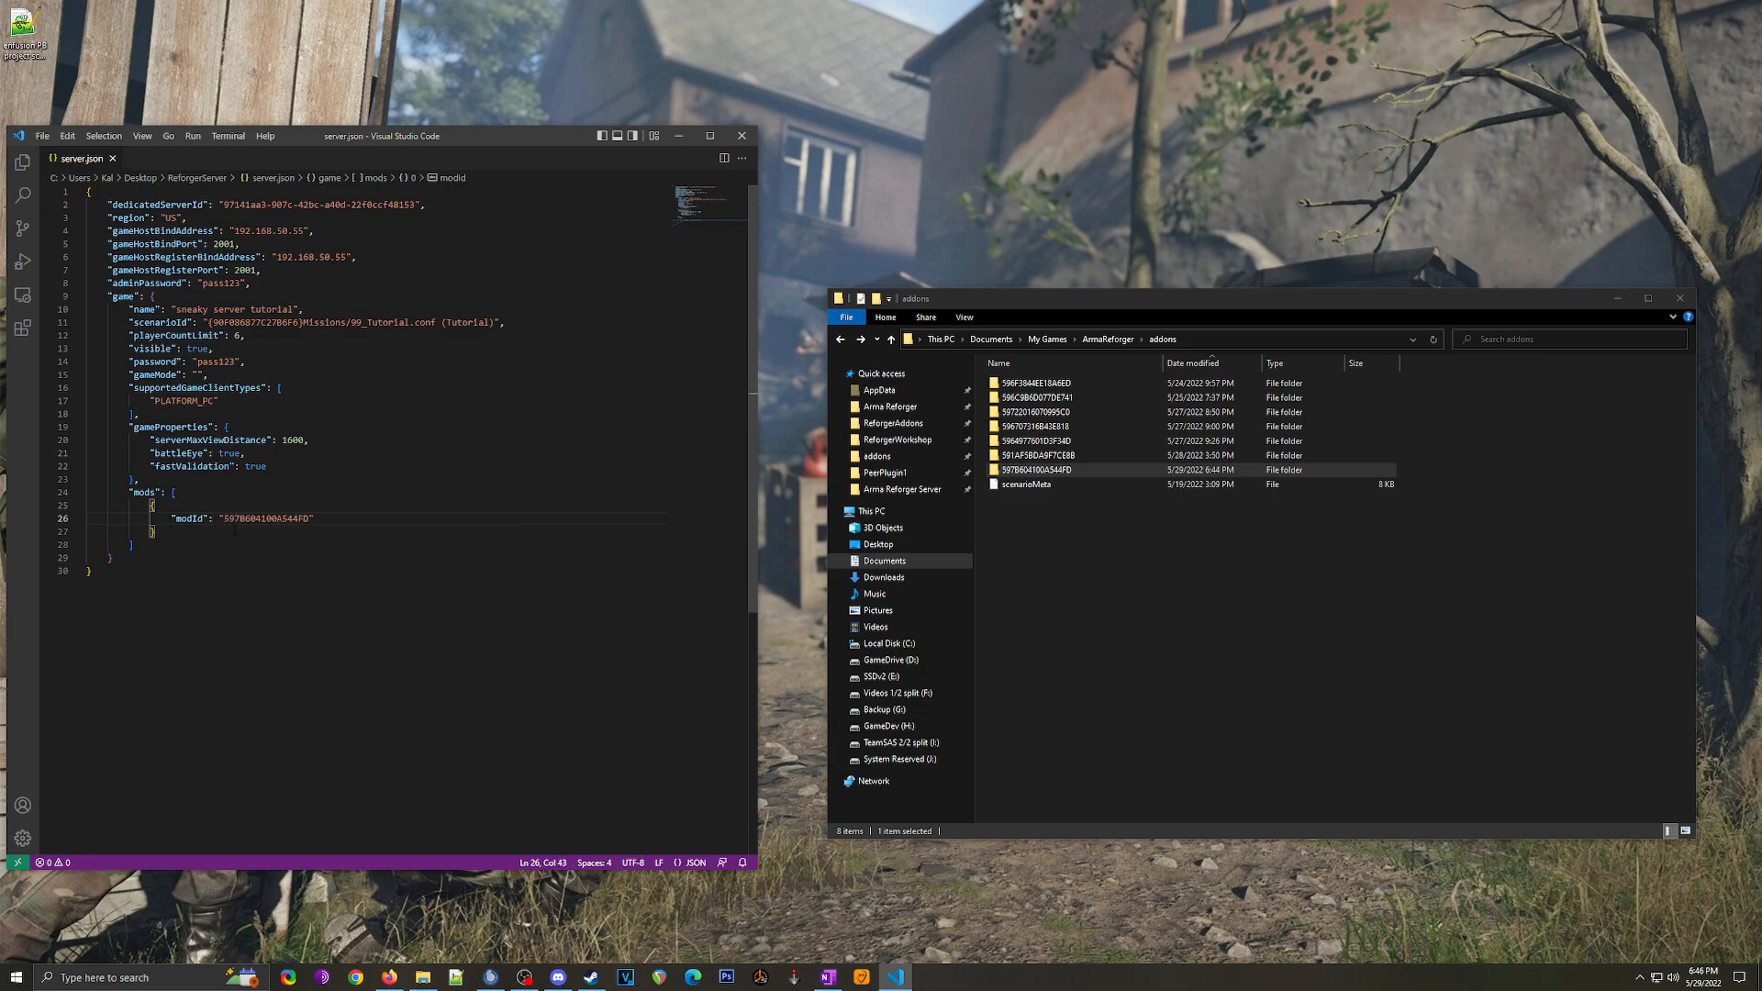
left_click_drag(231, 517, 310, 518)
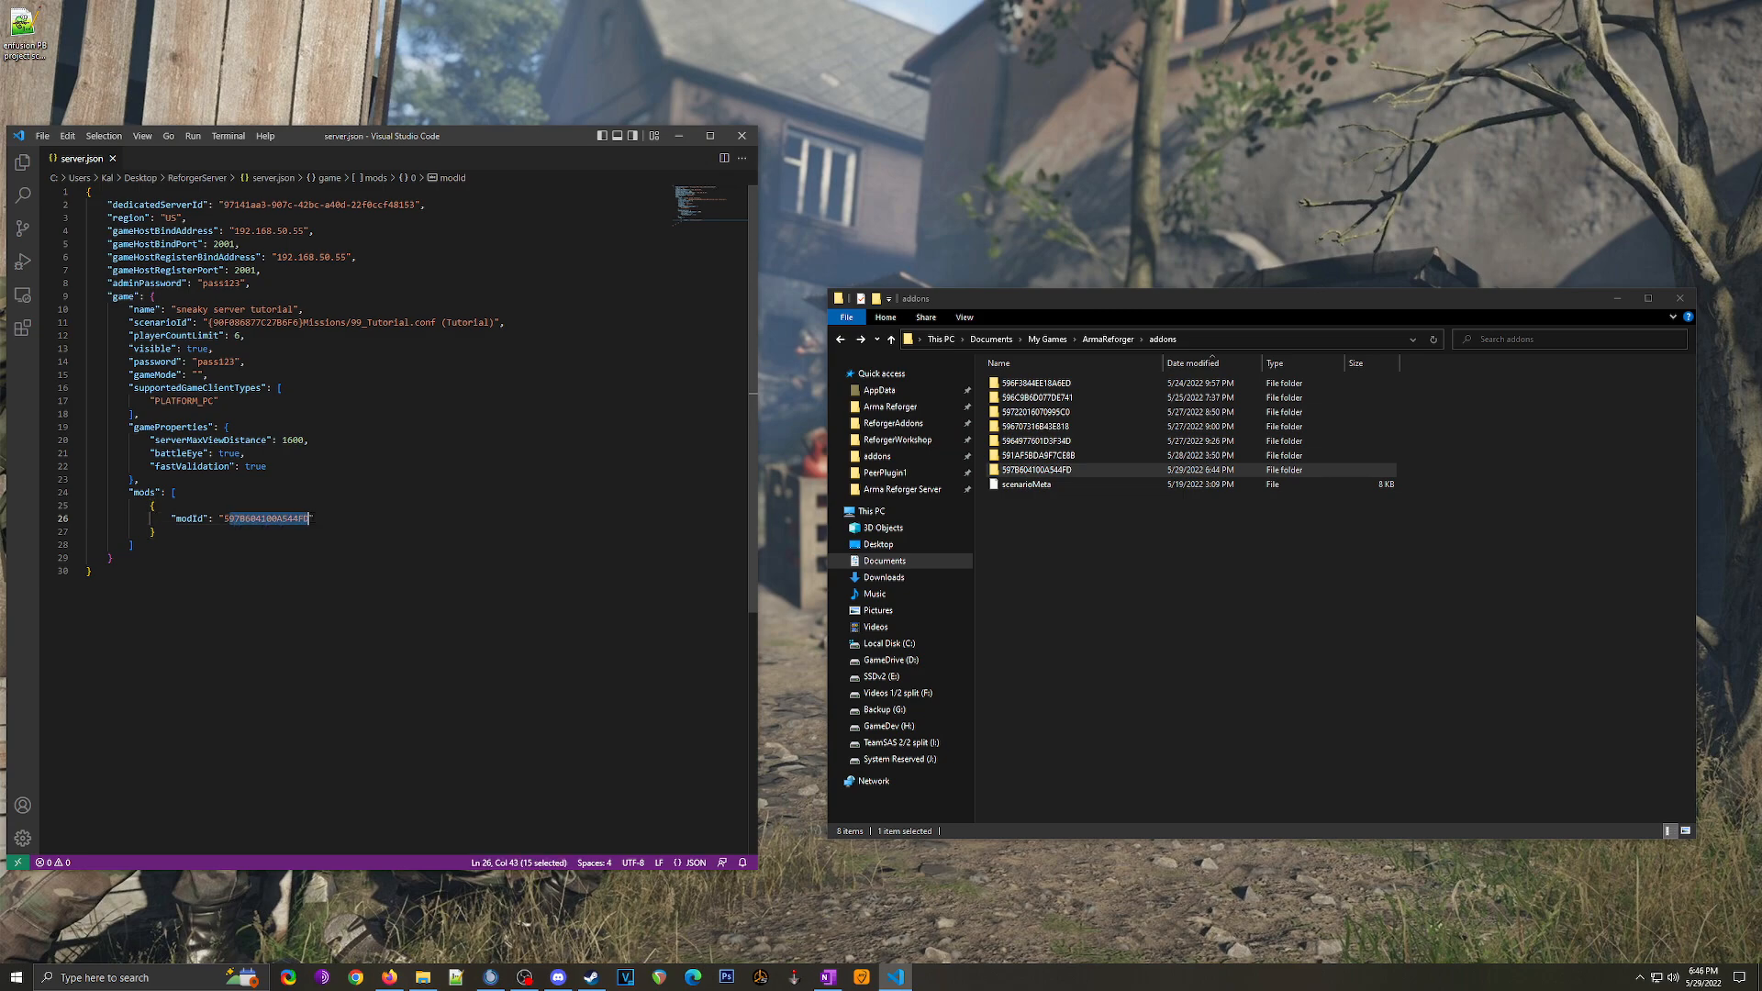
left_click(331, 519)
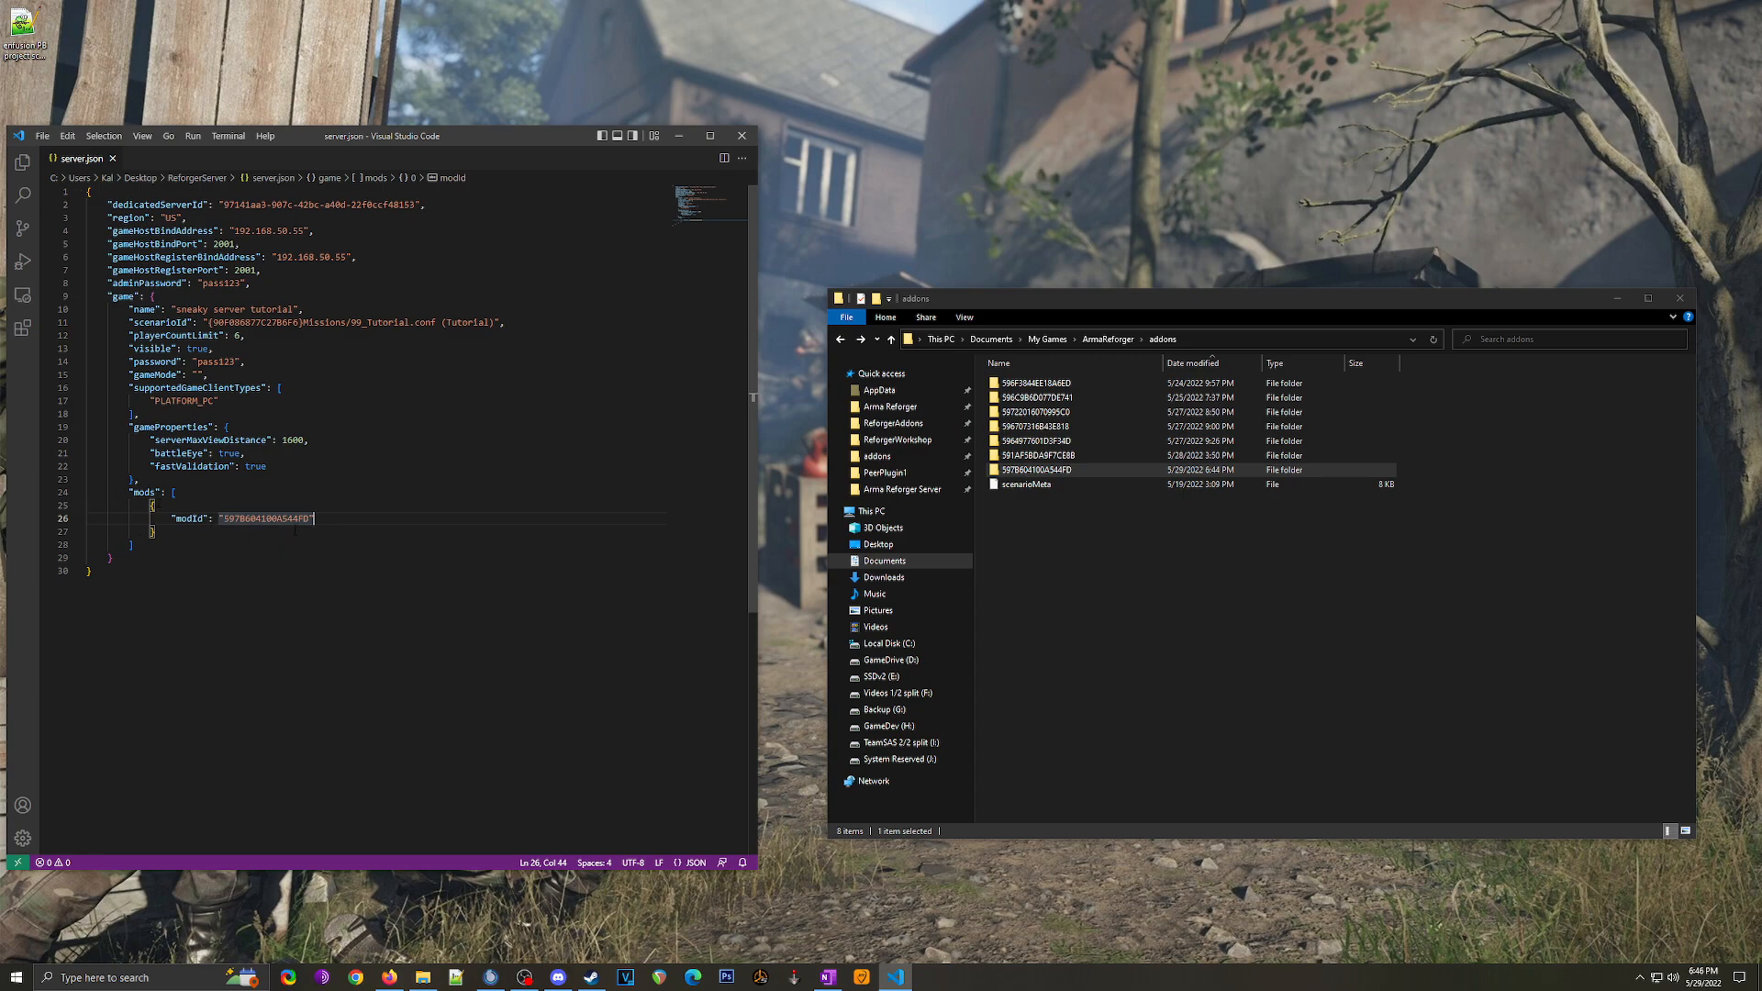
Step: Add the "name" "sneaky server tutorial" line to the mod entry
type(",")
key("Return")
type("\"name\"")
type("\"")
type(":")
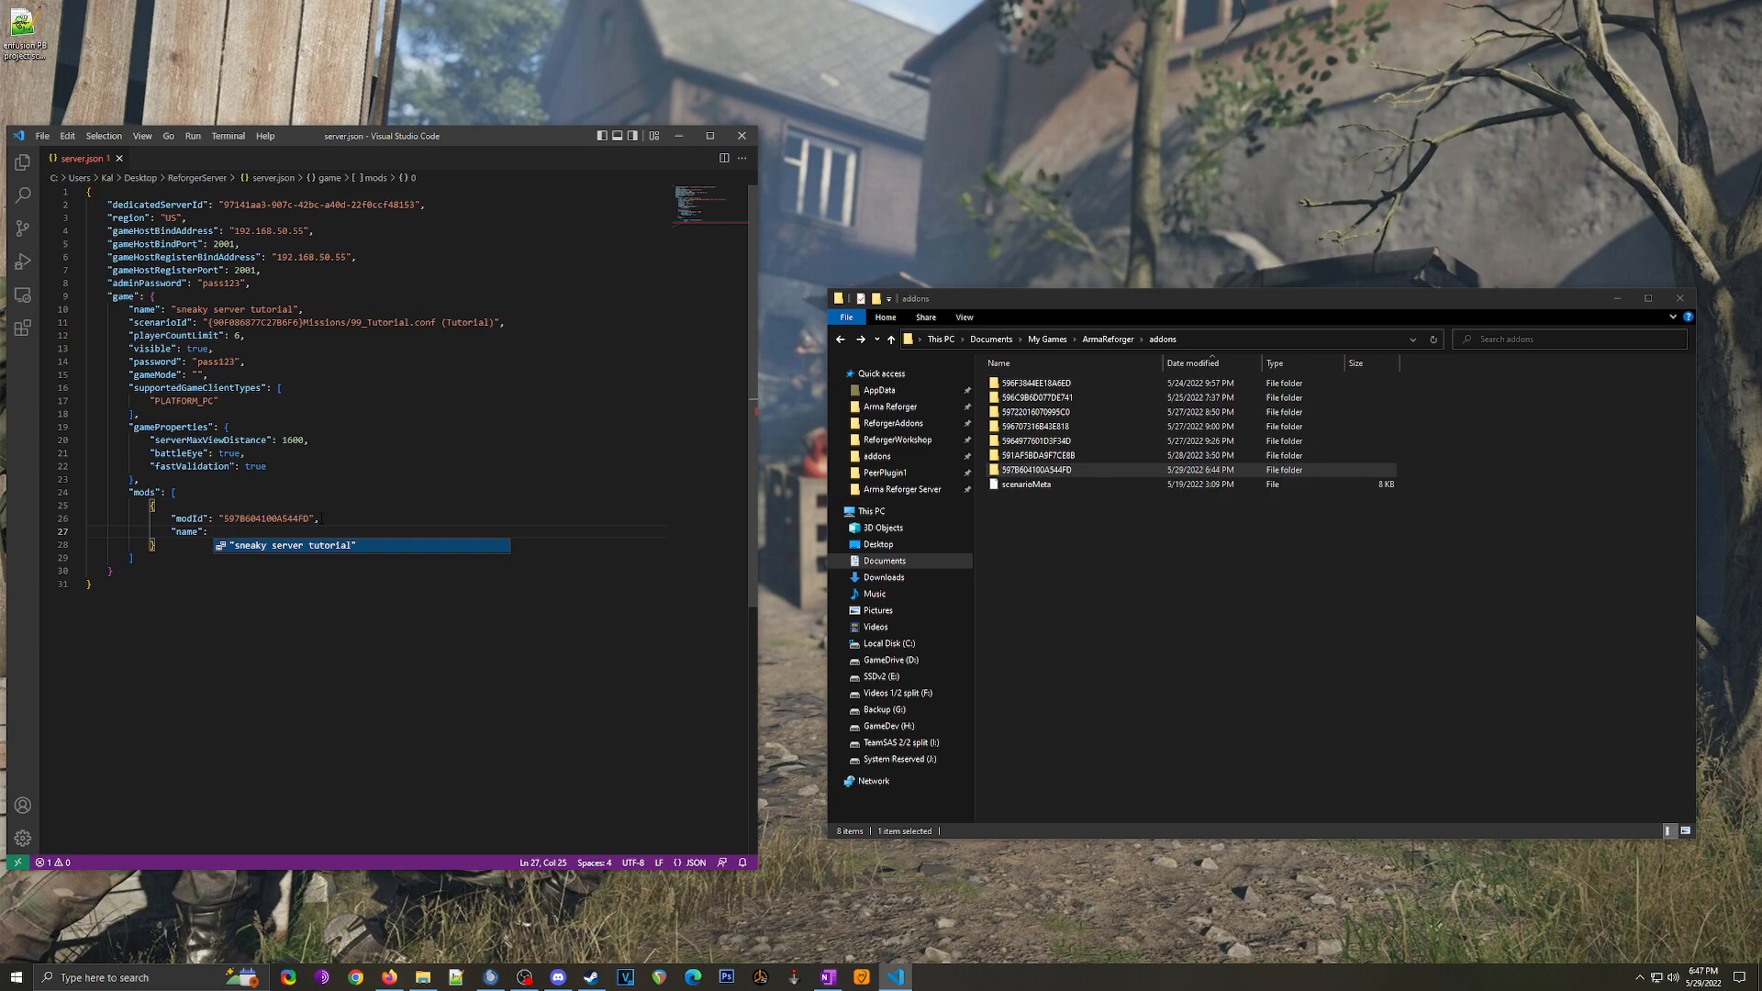
type("\"")
key("Return")
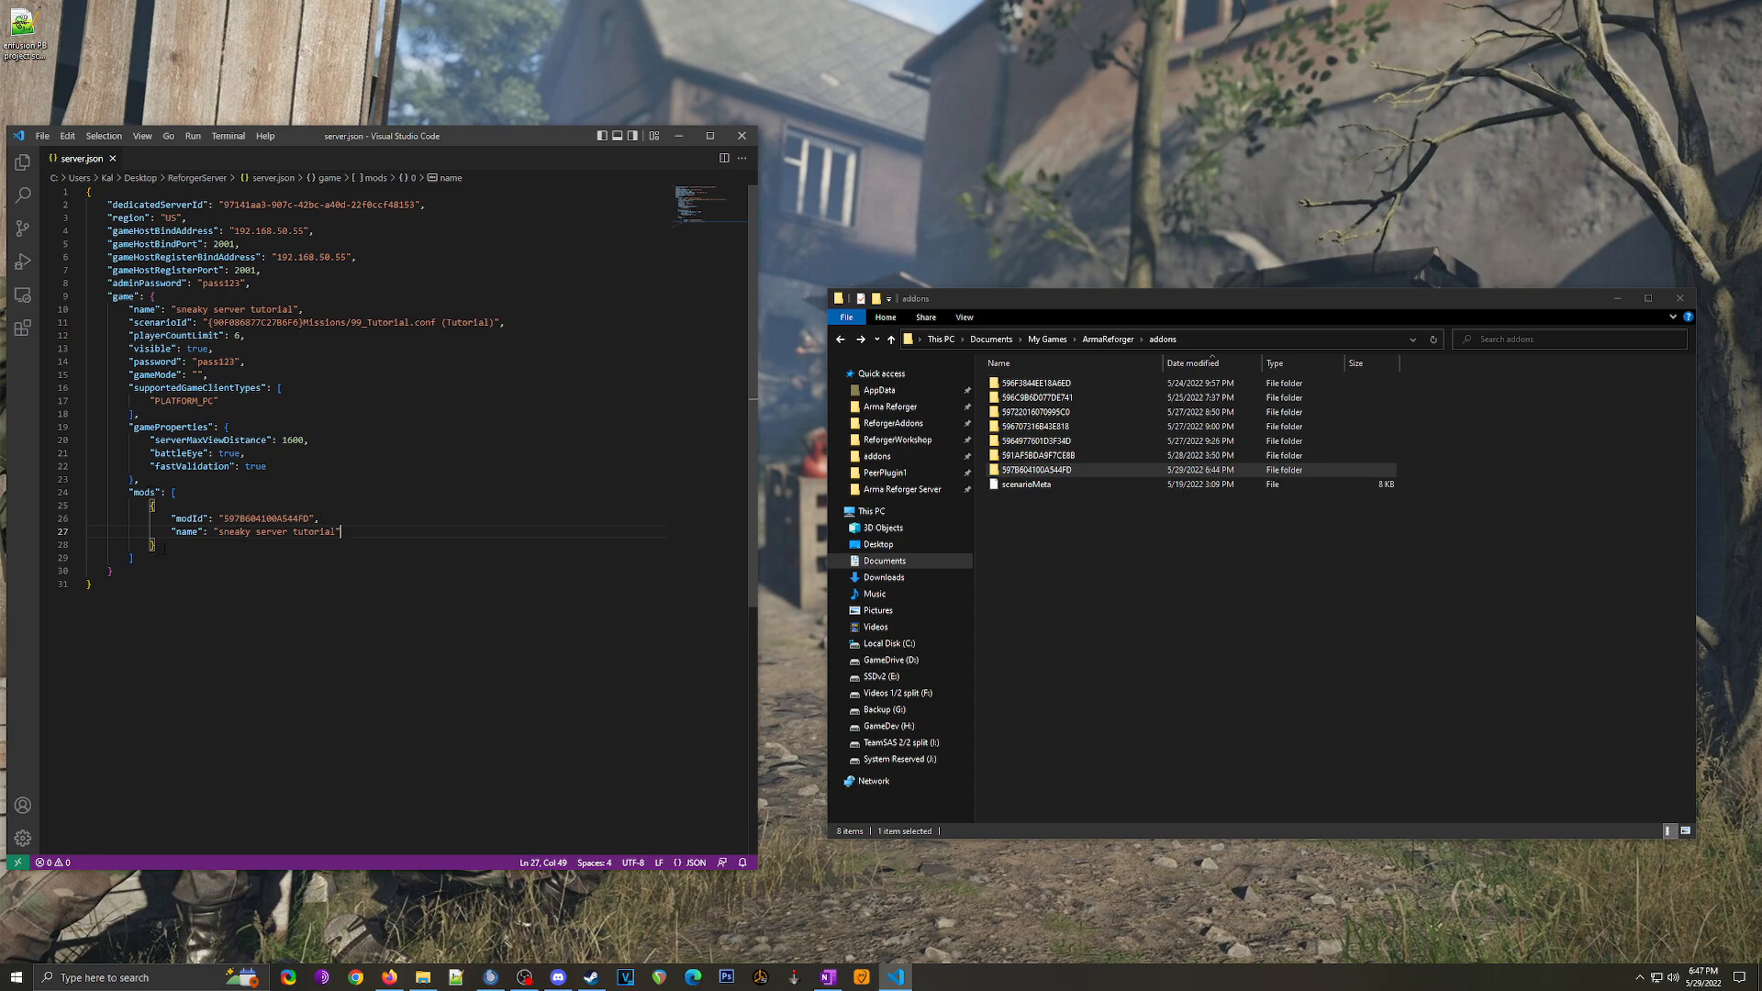
left_click_drag(171, 518, 214, 532)
left_click(328, 541)
Step: Go to the ReforgerServer folder and run listscenarios.bat
left_click(1108, 338)
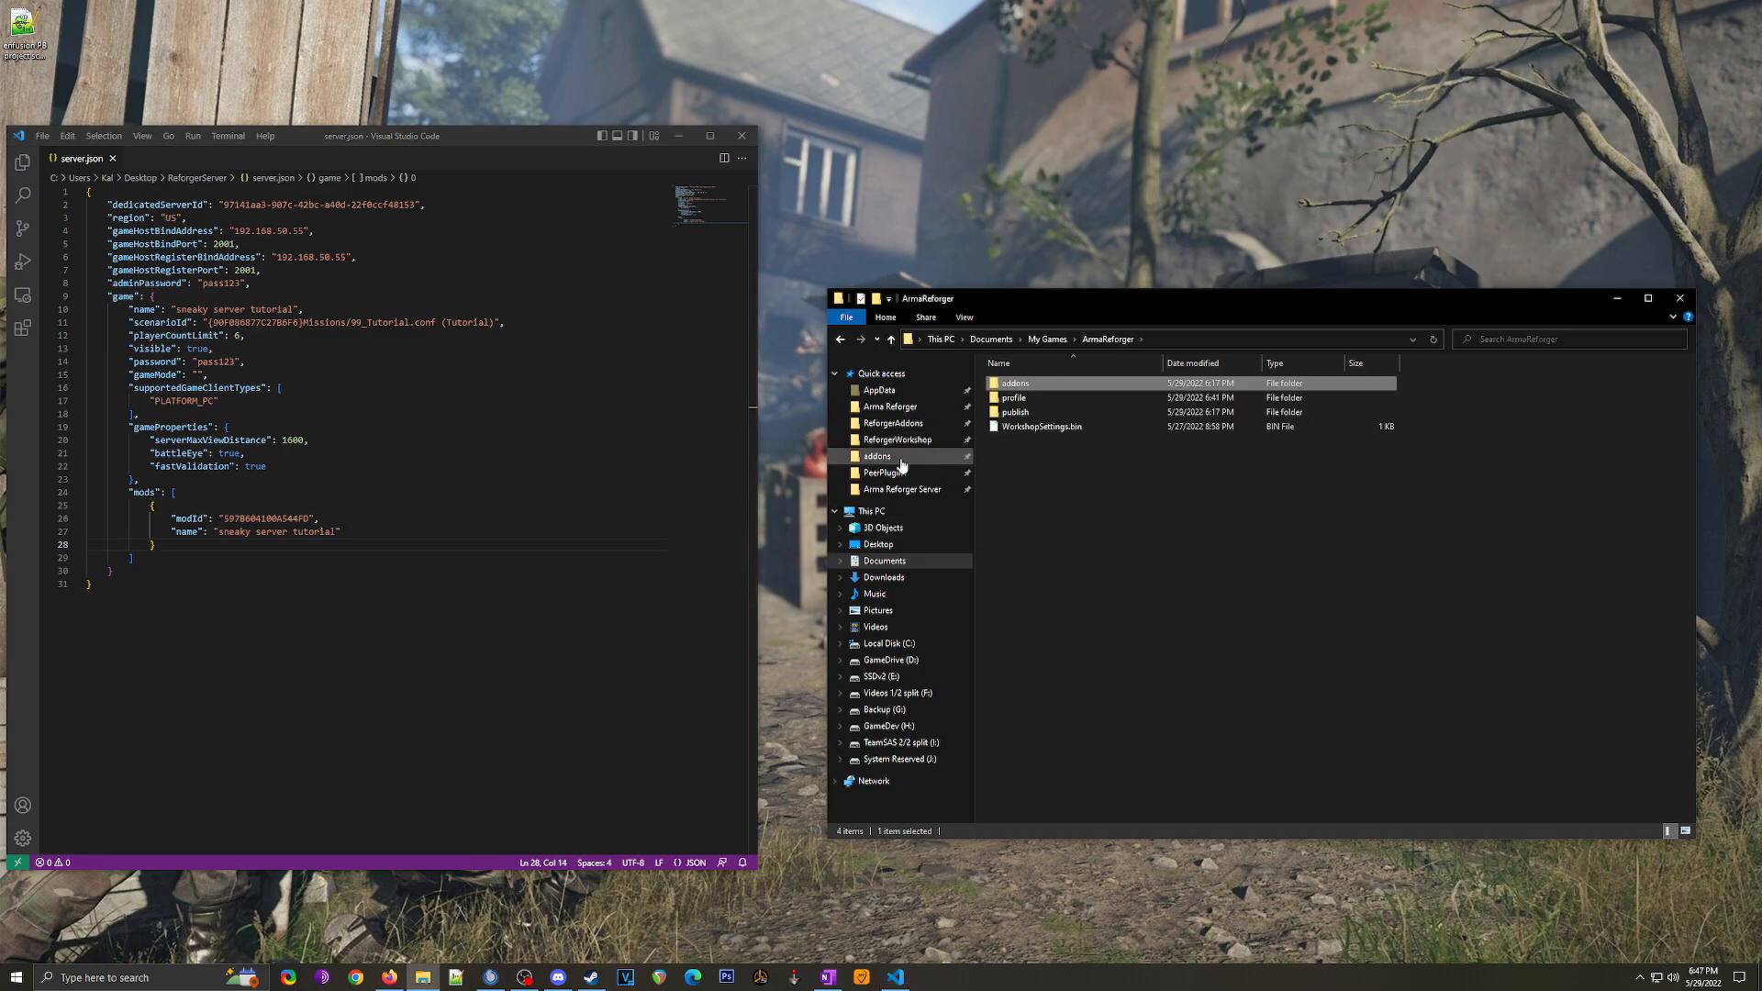
mouse_move(553, 135)
left_mouse_down()
mouse_move(578, 138)
mouse_move(584, 356)
mouse_move(603, 170)
mouse_move(544, 148)
left_mouse_up()
double_click(1006, 234)
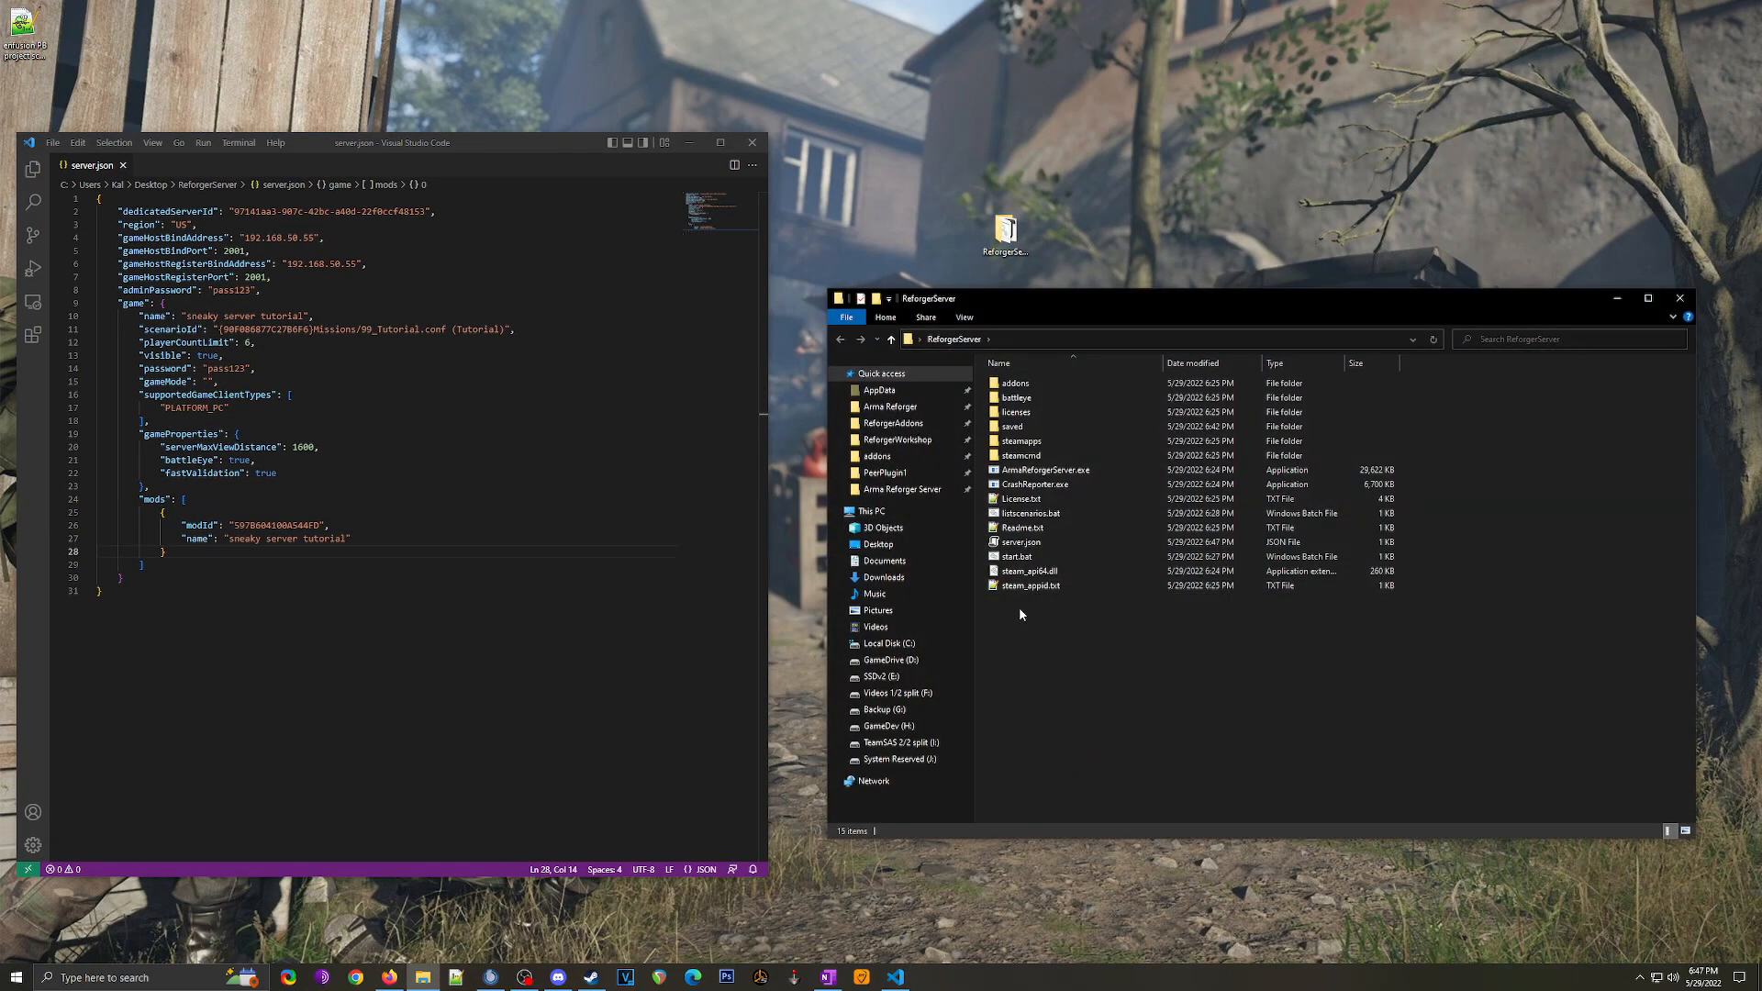
double_click(1054, 514)
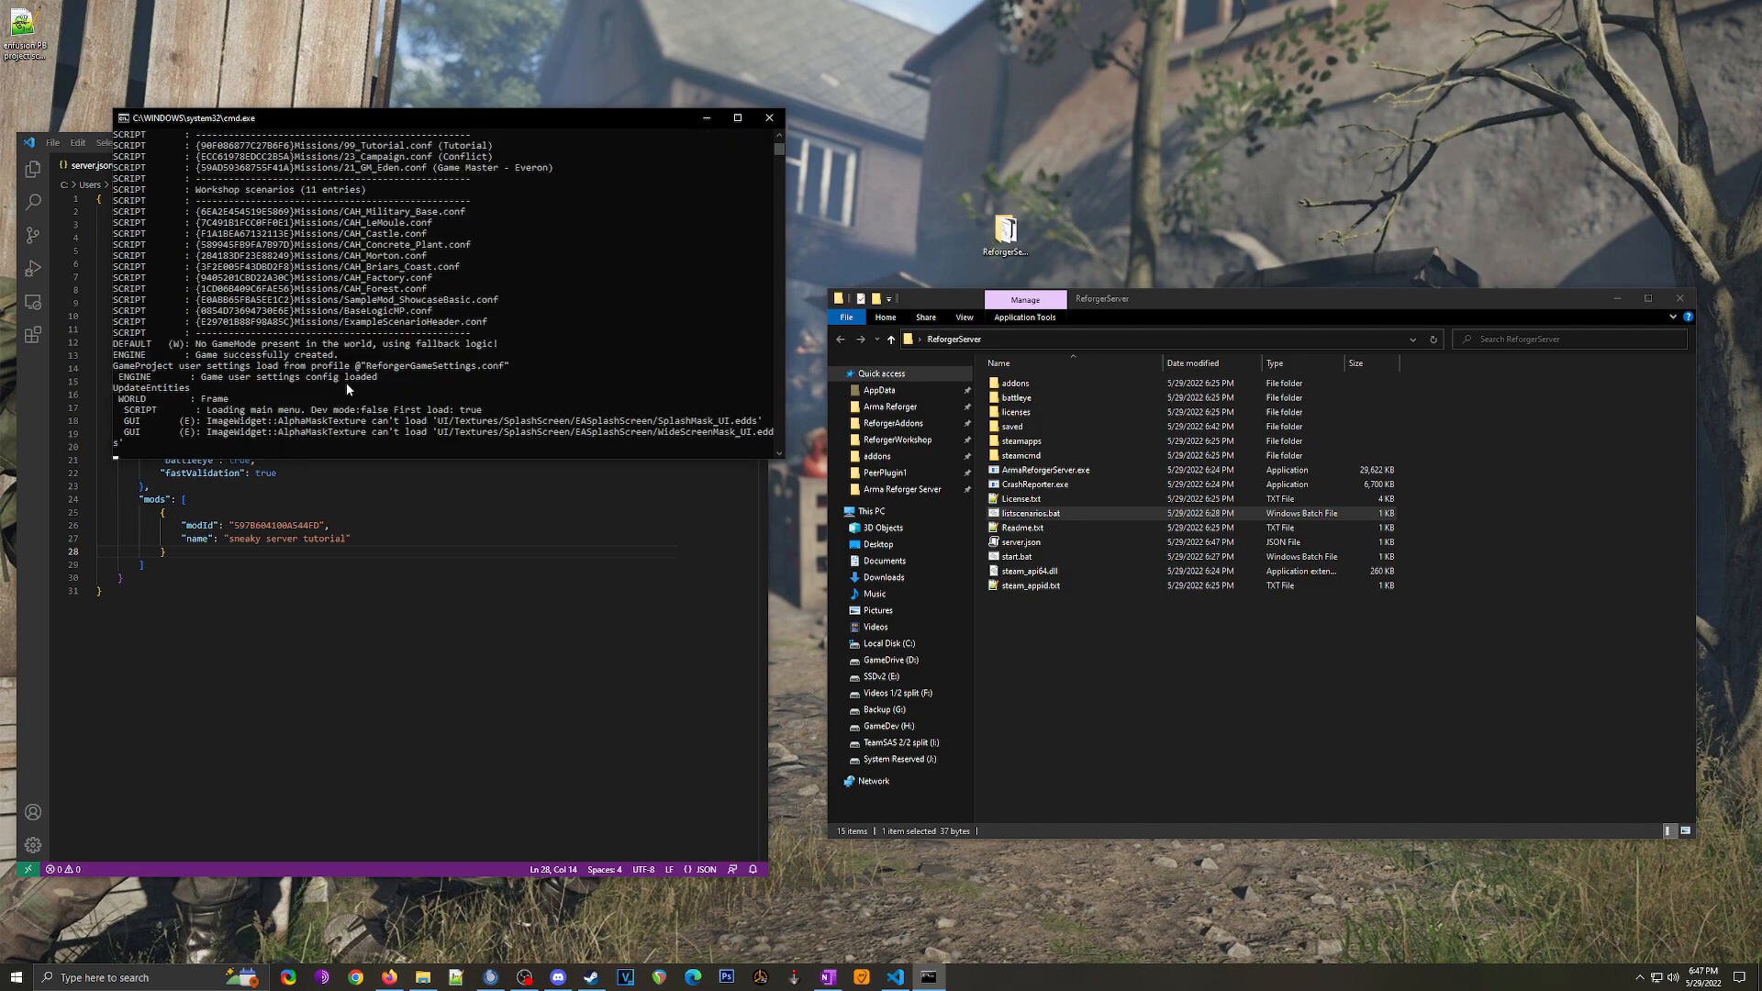
Step: Copy the Missions/ExampleScenarioHeader.conf scenario ID from the listing
scroll(441, 396, "up", 2)
left_click(302, 246)
left_click_drag(356, 378, 489, 387)
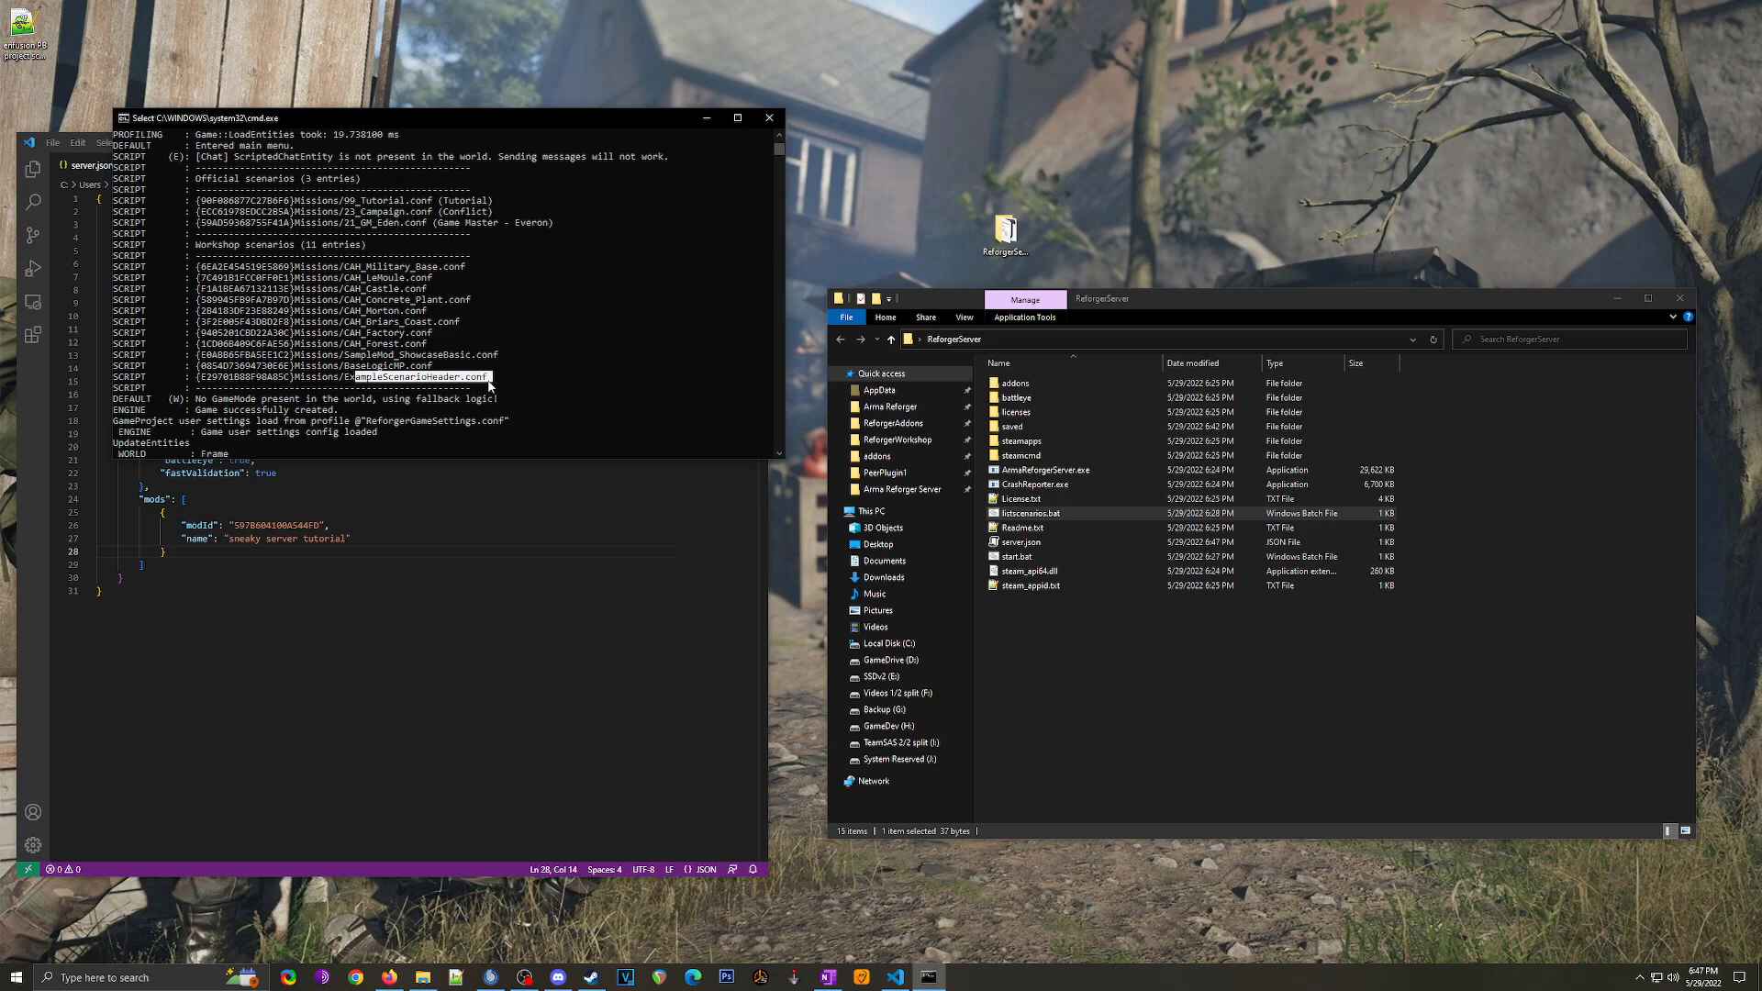
left_click_drag(198, 383, 489, 388)
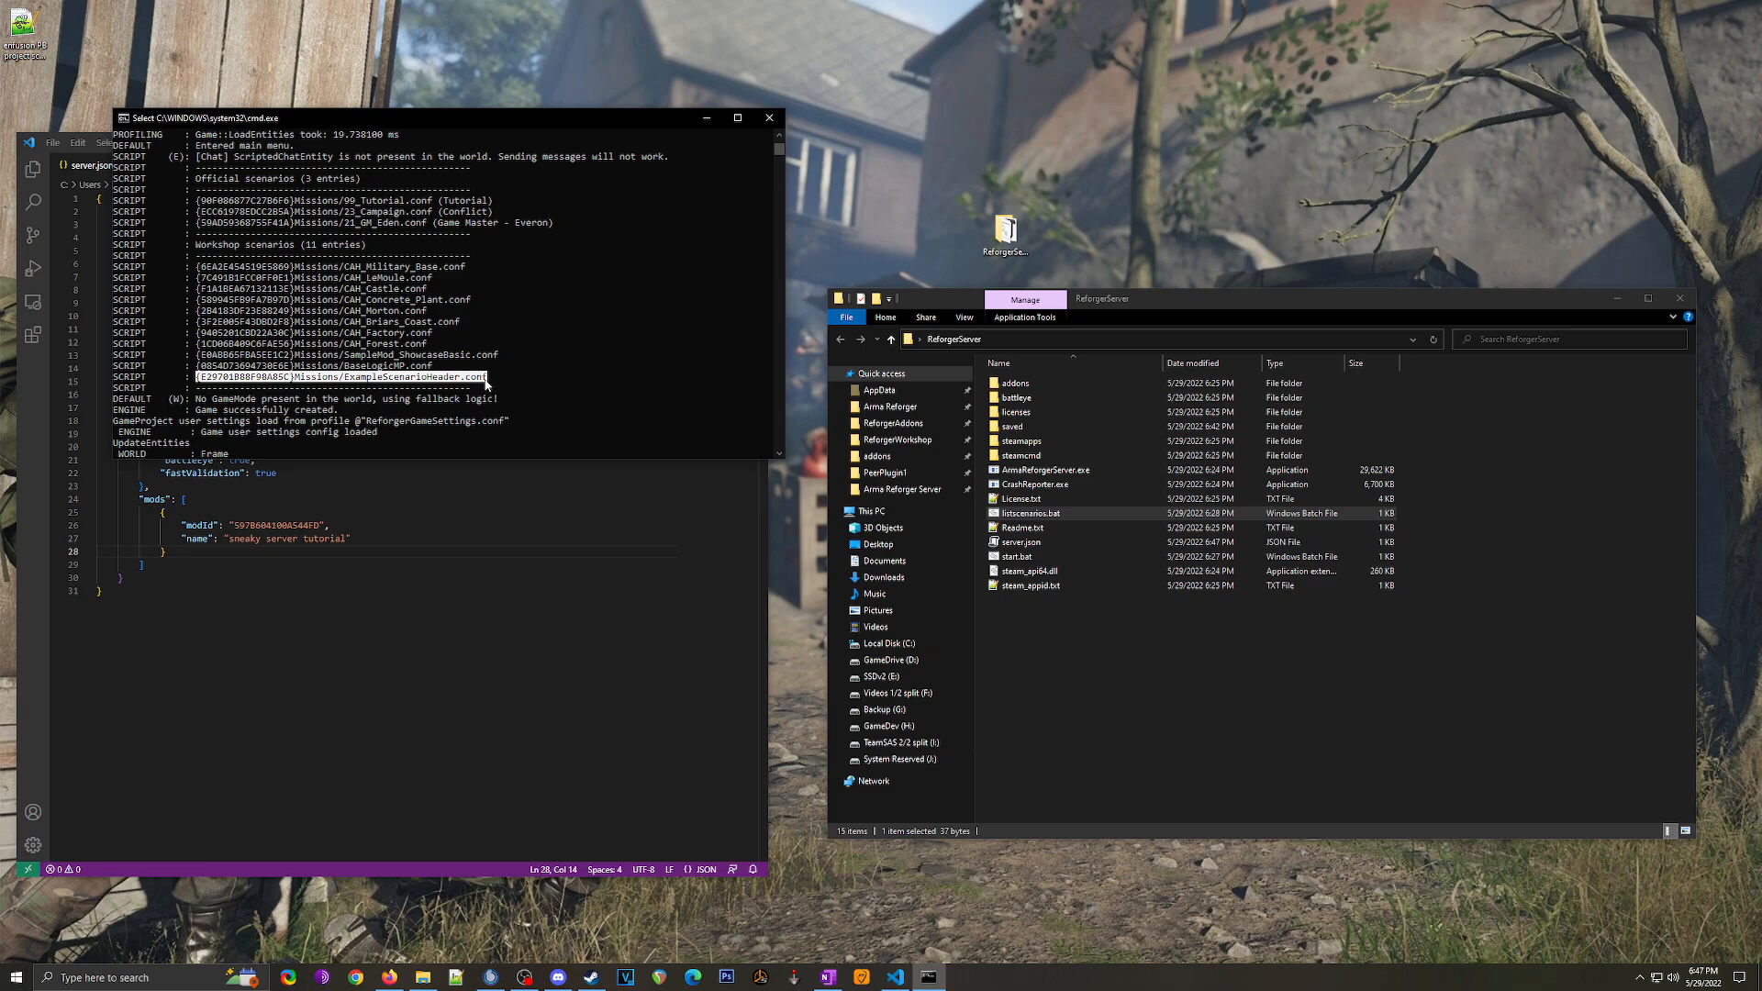
key("ctrl+c")
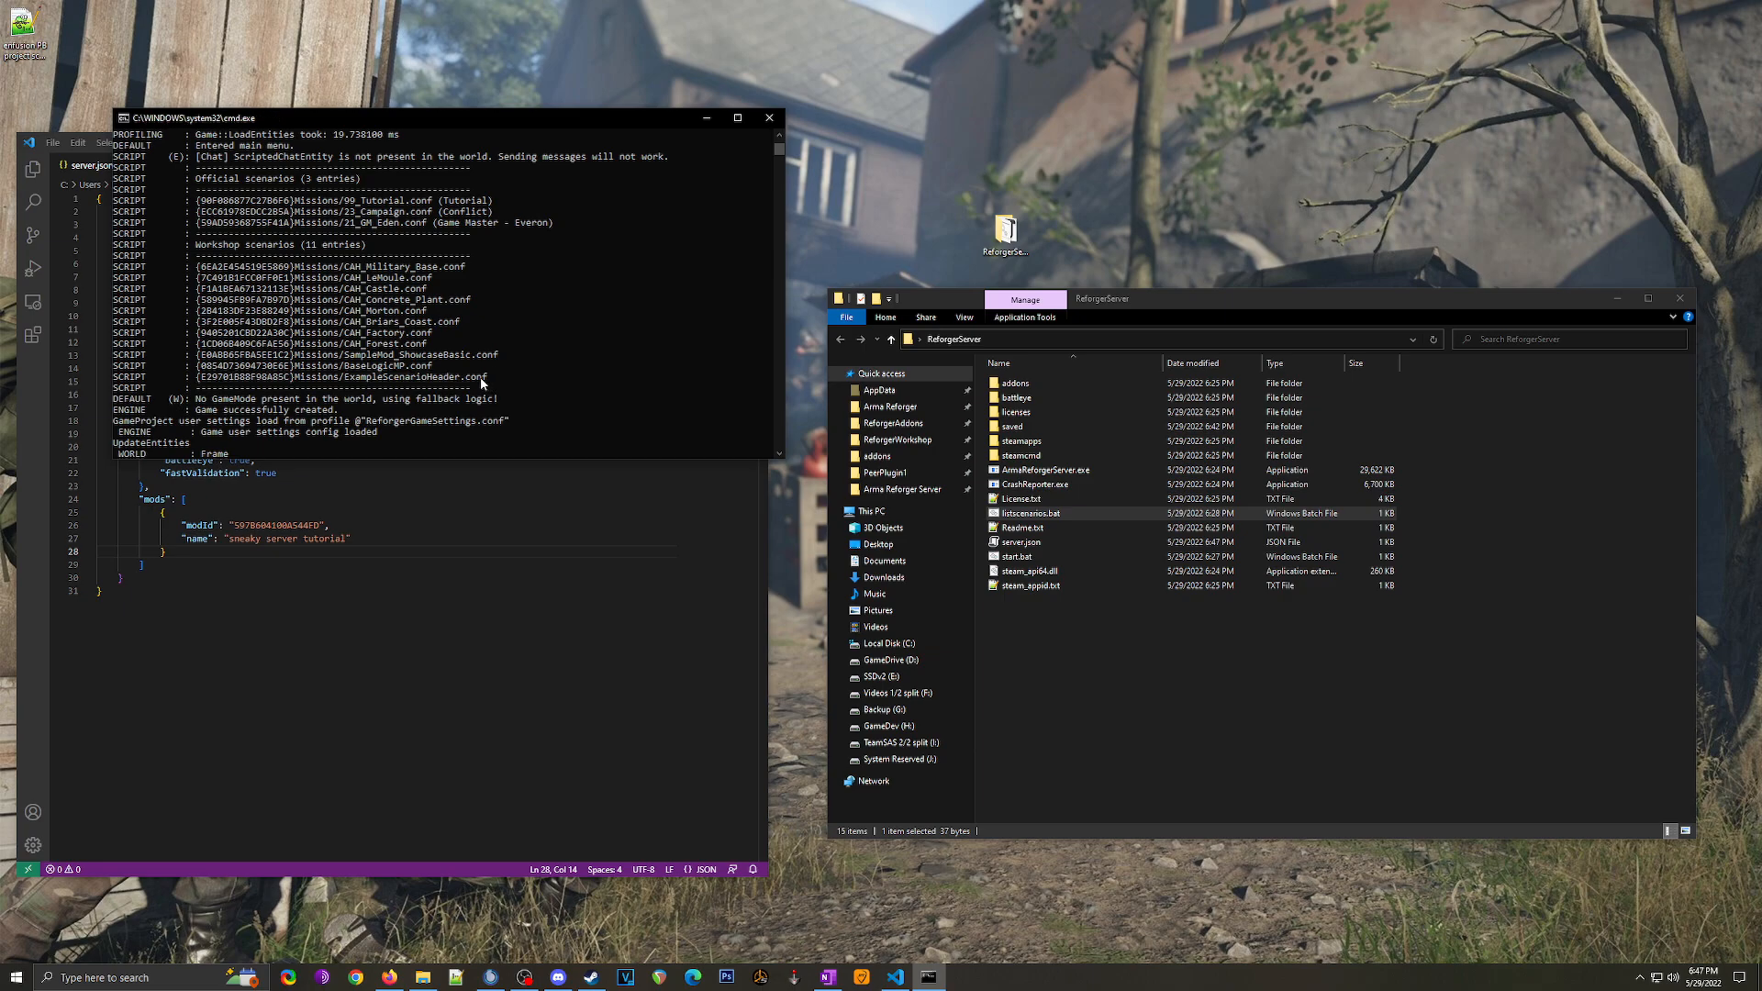
Step: Replace the scenarioId value with {E29701B88F98A85C}Missions/ExampleScenarioHeader.conf
left_click(768, 118)
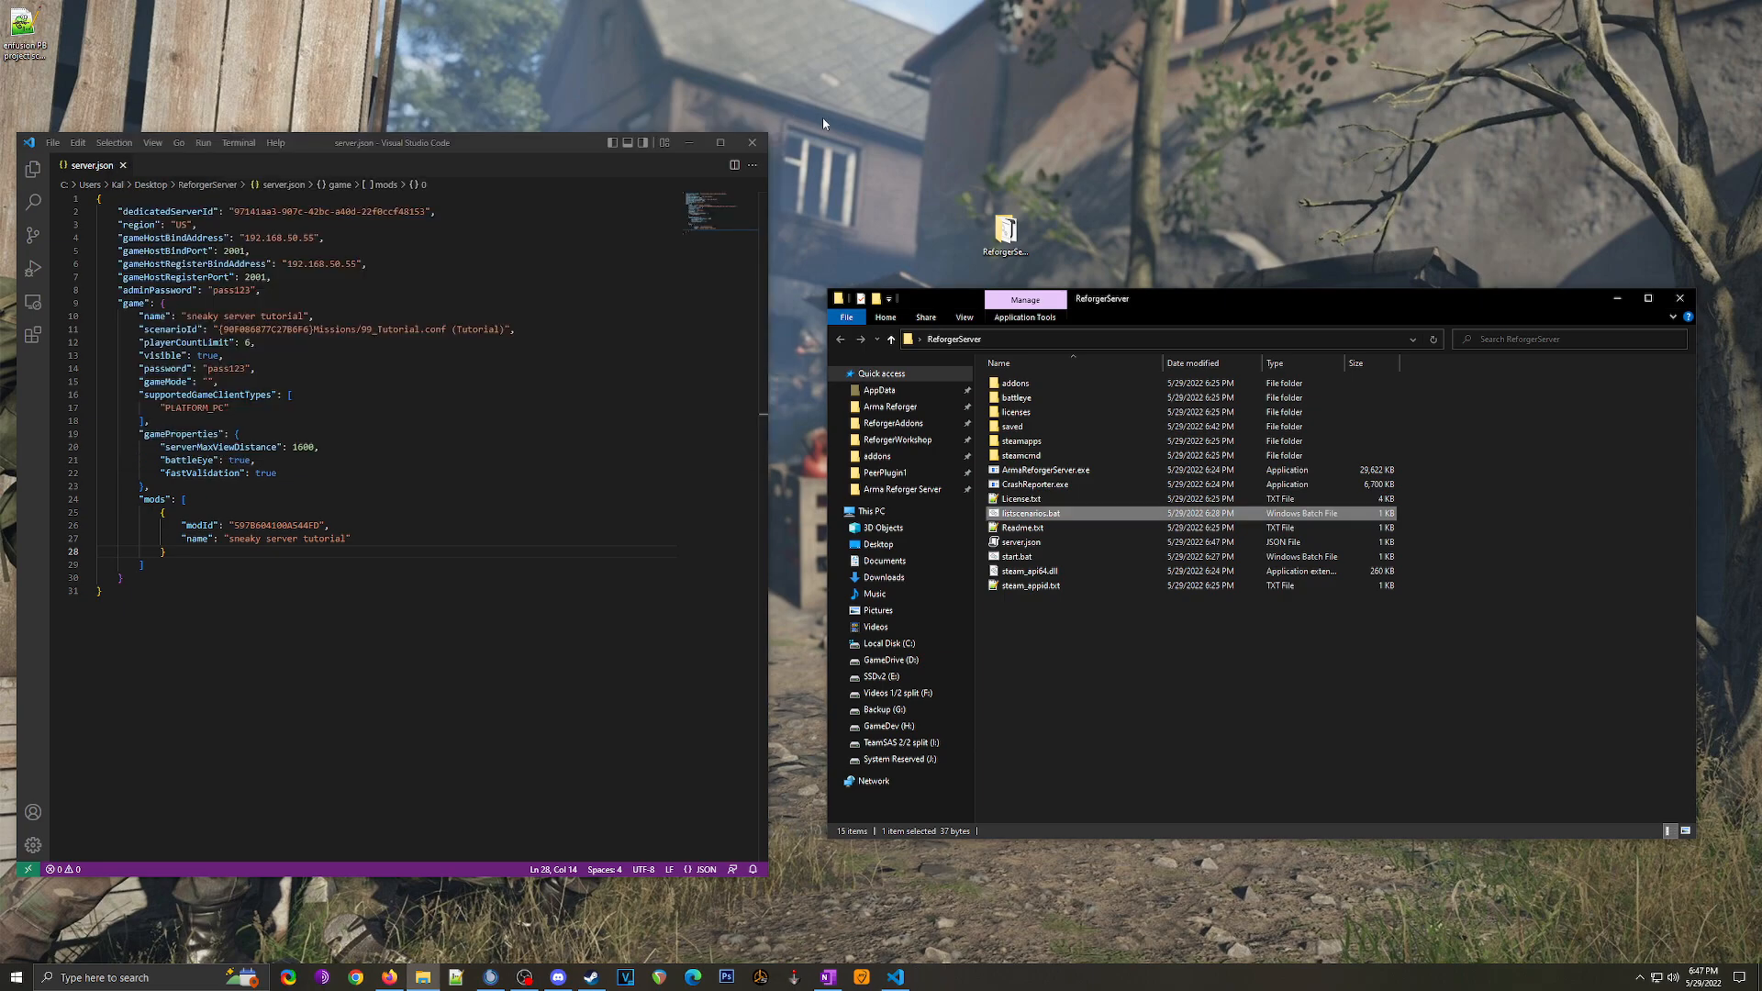
left_click(171, 328)
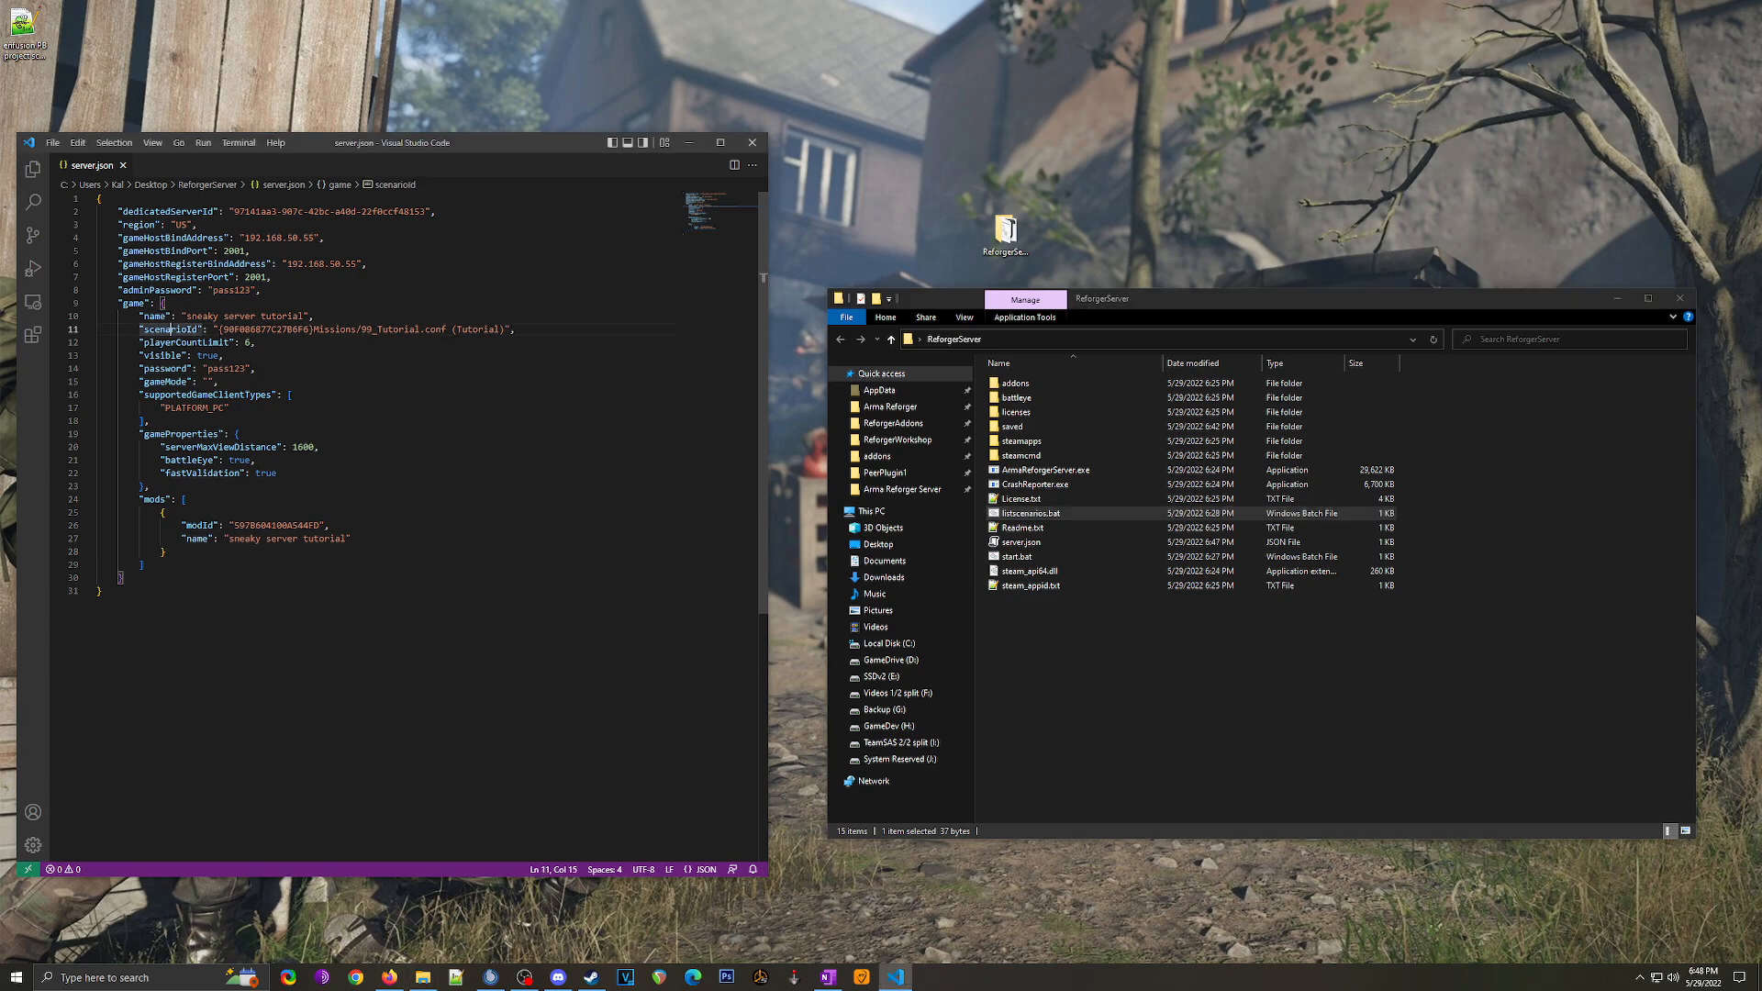
left_click_drag(218, 329, 495, 329)
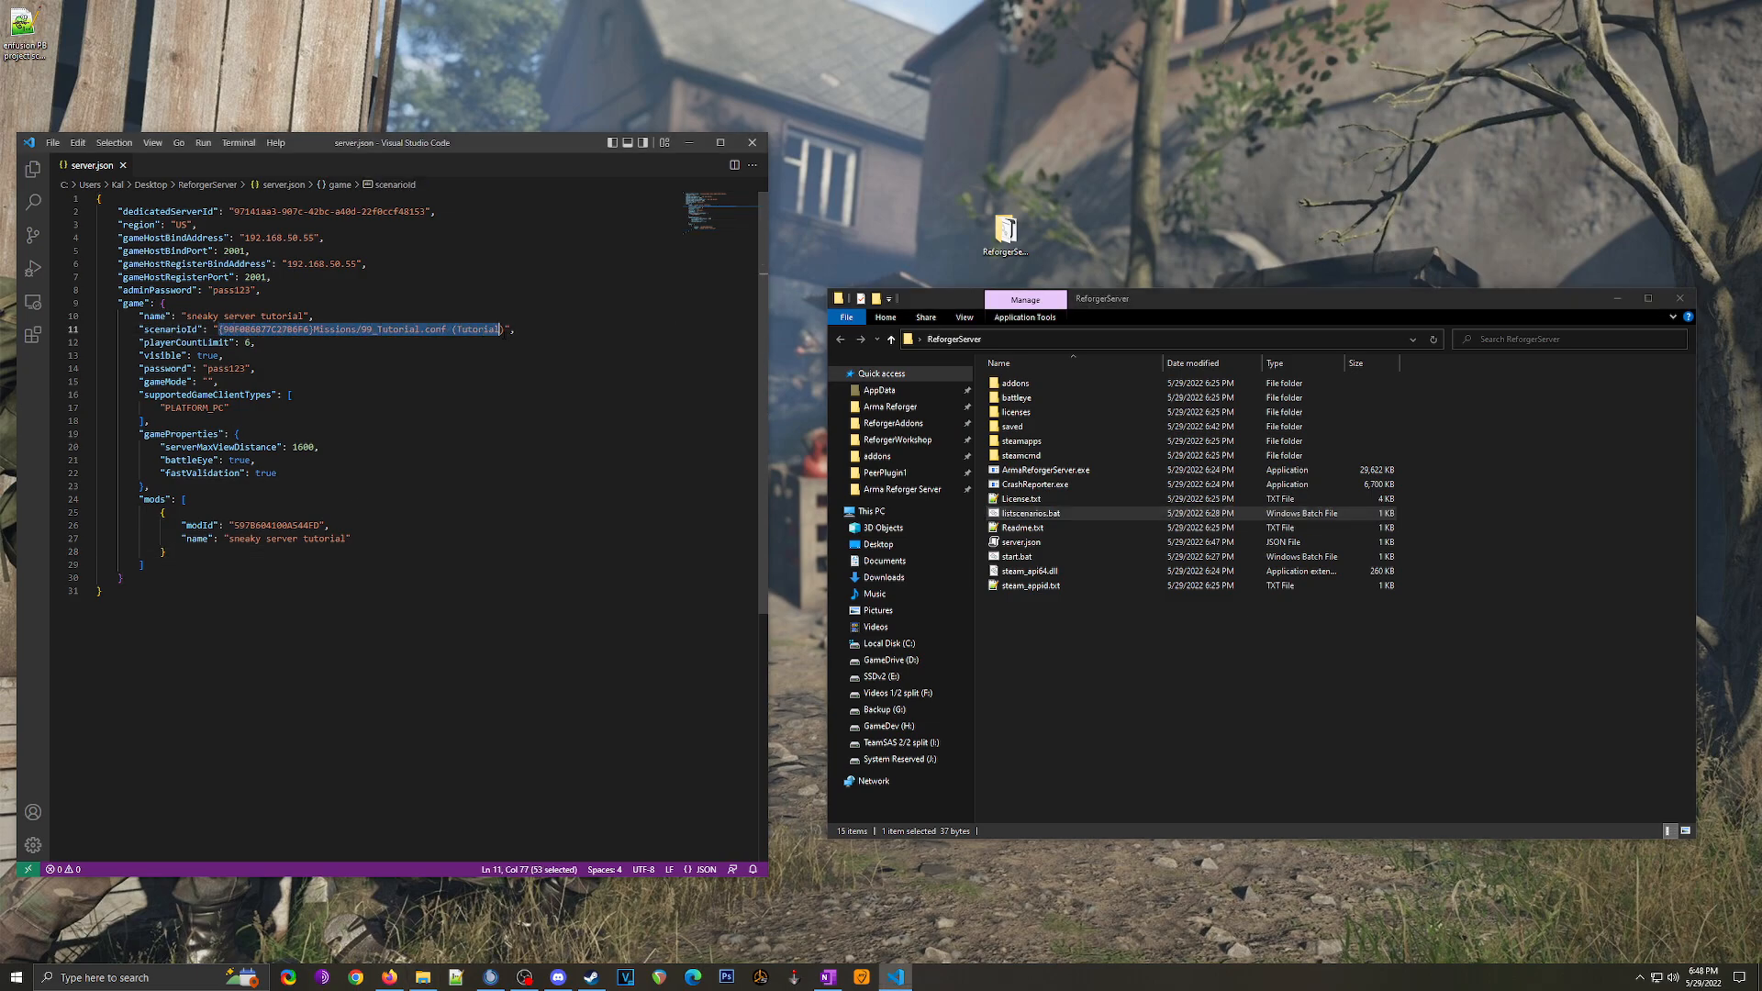
key("ctrl+v")
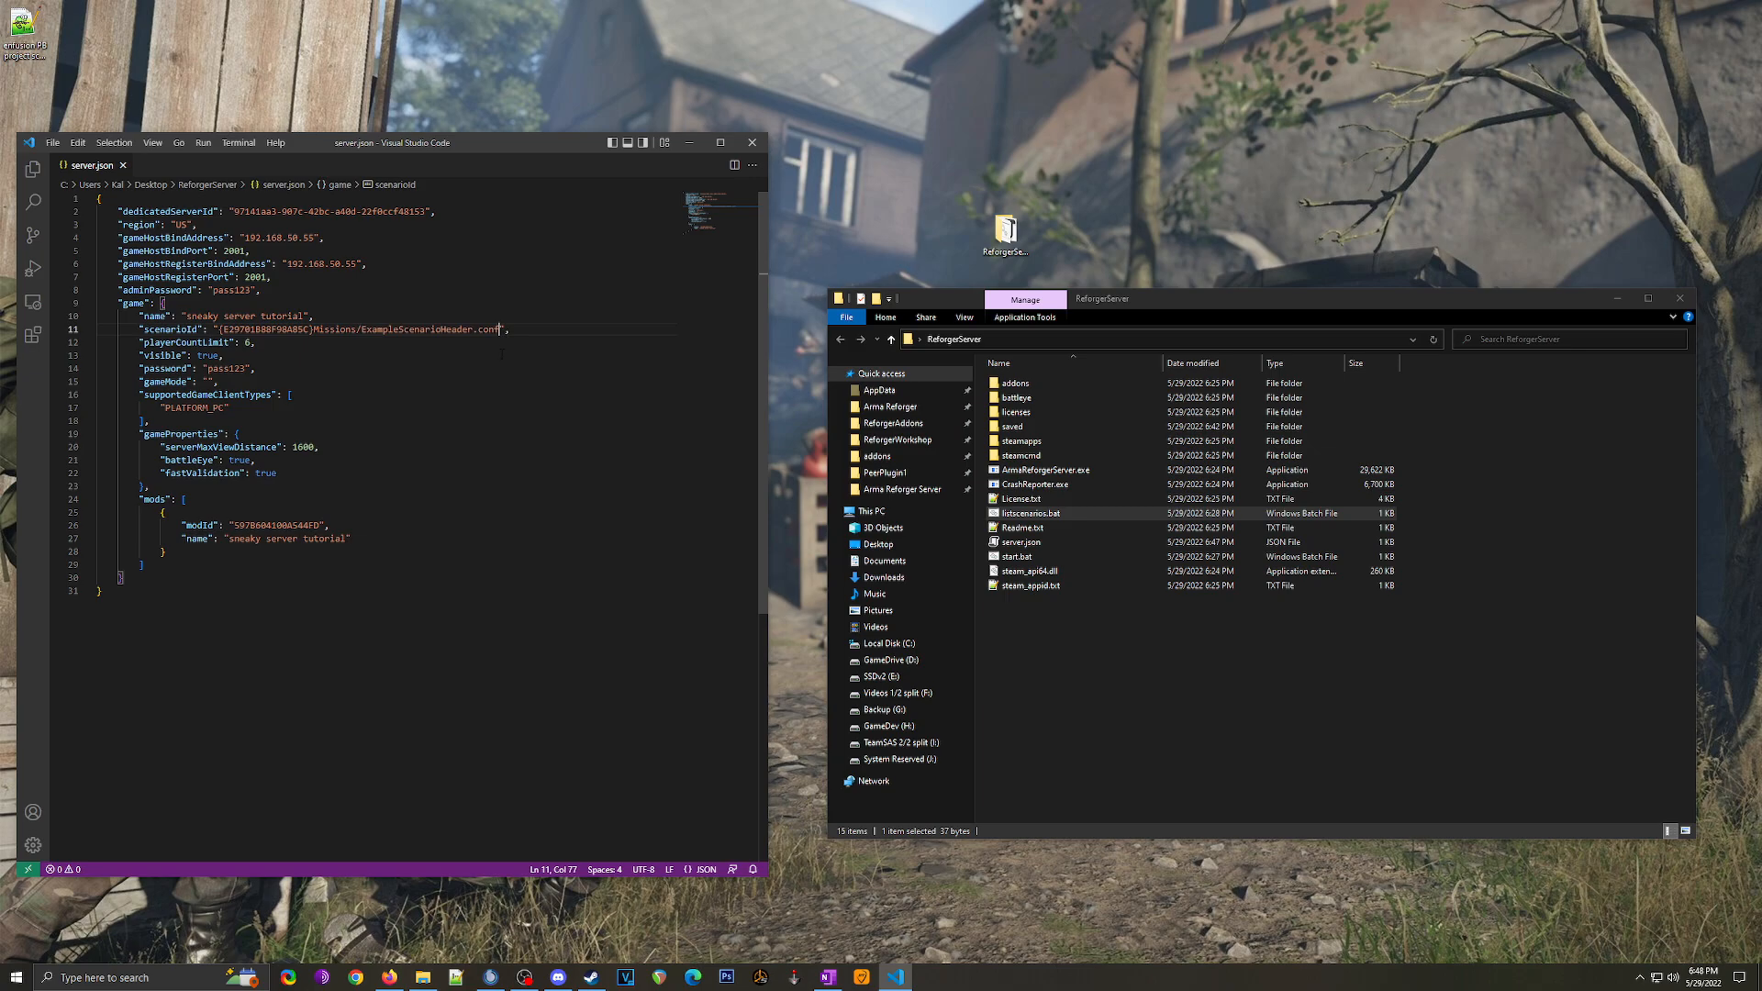
left_click(345, 389)
Step: Rename the mod to 'example scenario' and select all of server.json
left_click_drag(345, 539, 227, 539)
type("example")
left_click_drag(117, 588, 63, 199)
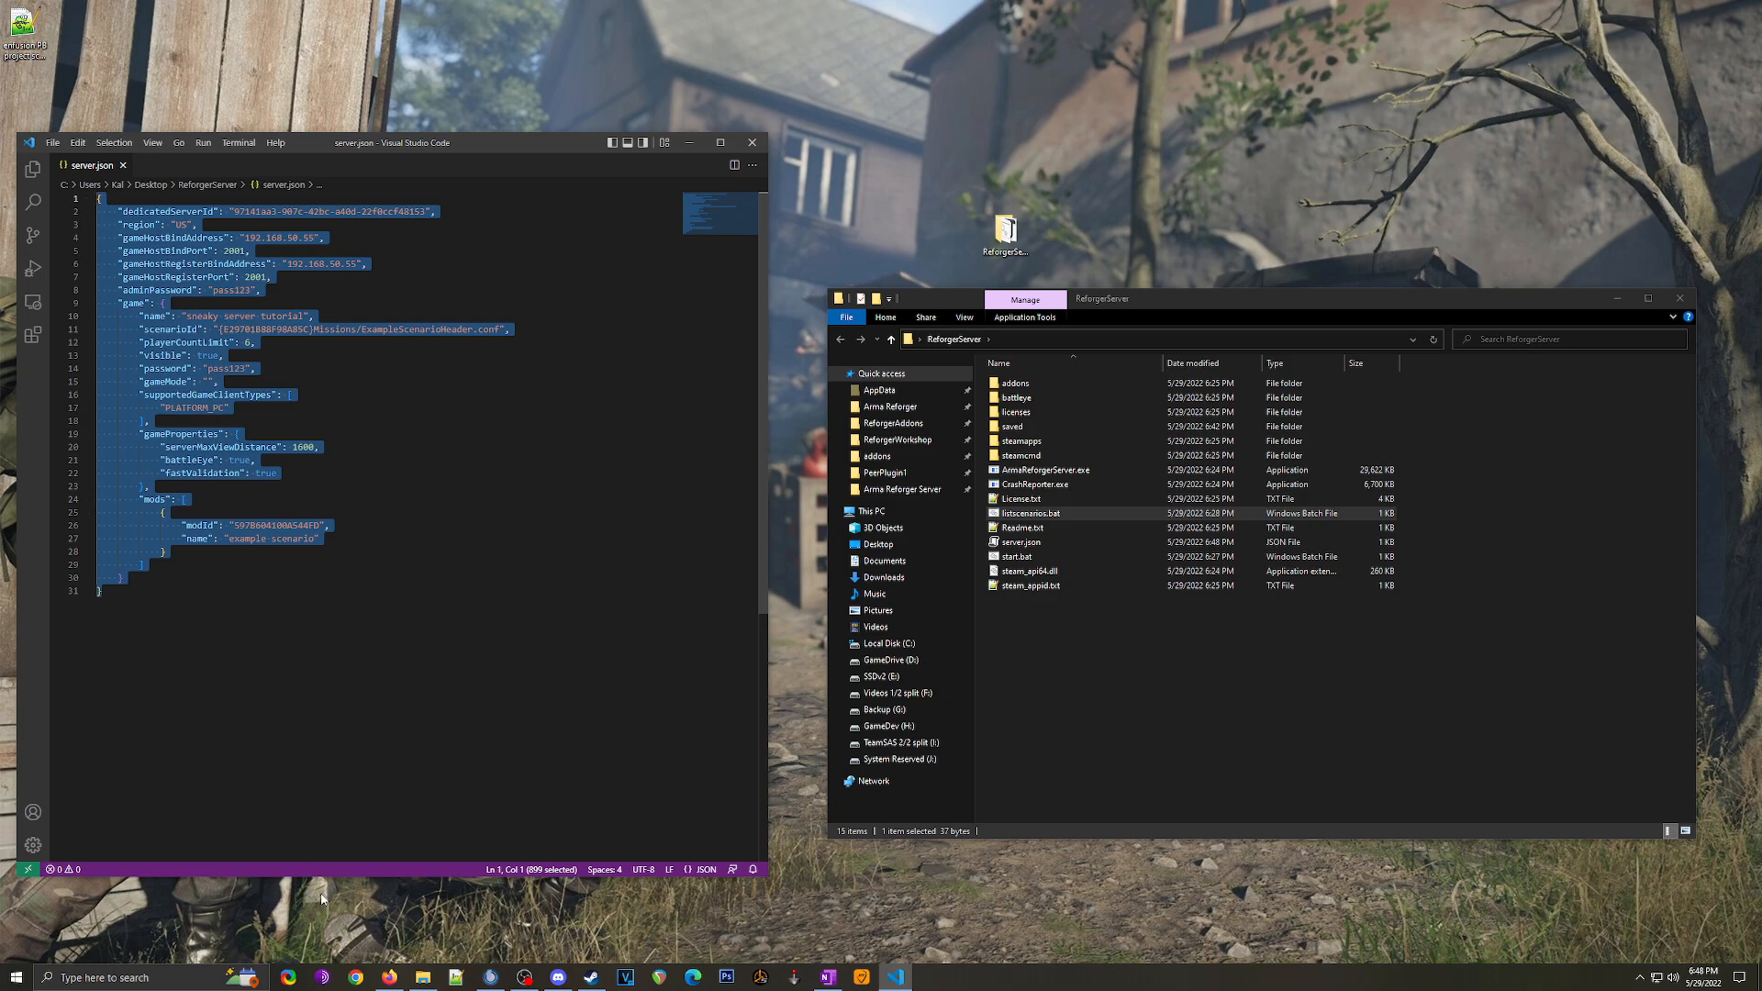
left_click(389, 977)
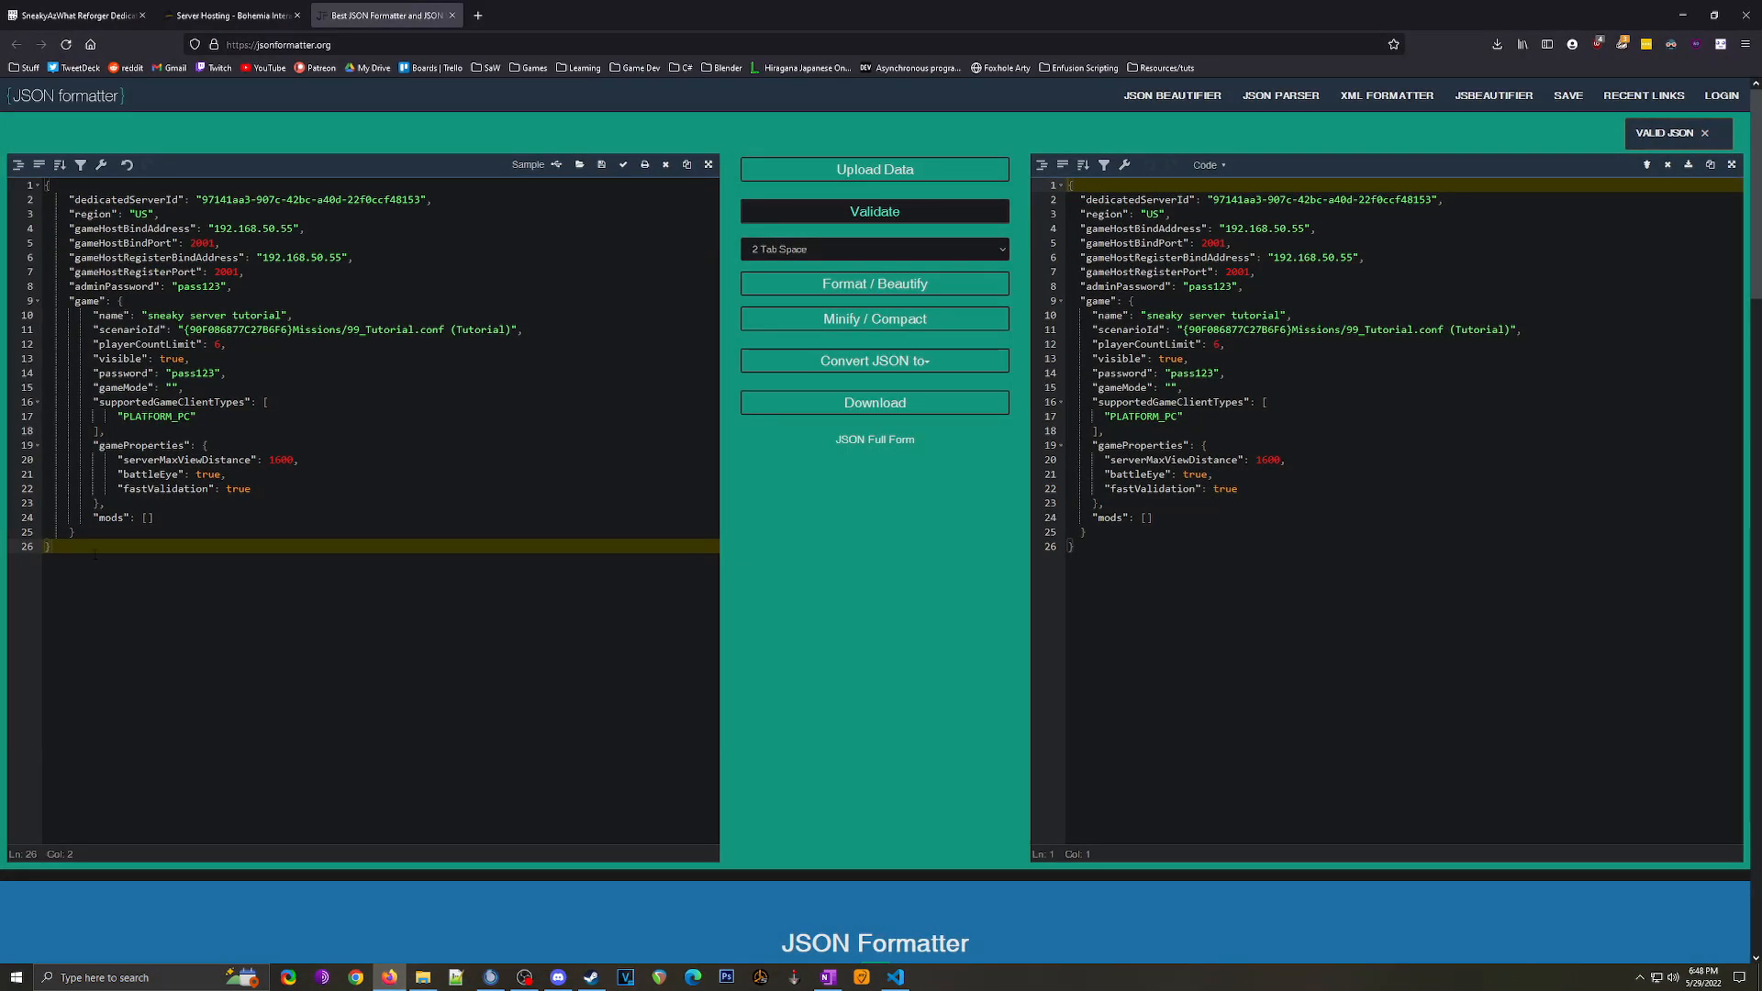
Step: Replace the JSON Formatter contents with the updated server.json, validate it, then minimize Firefox
key("ctrl+a")
key("ctrl+v")
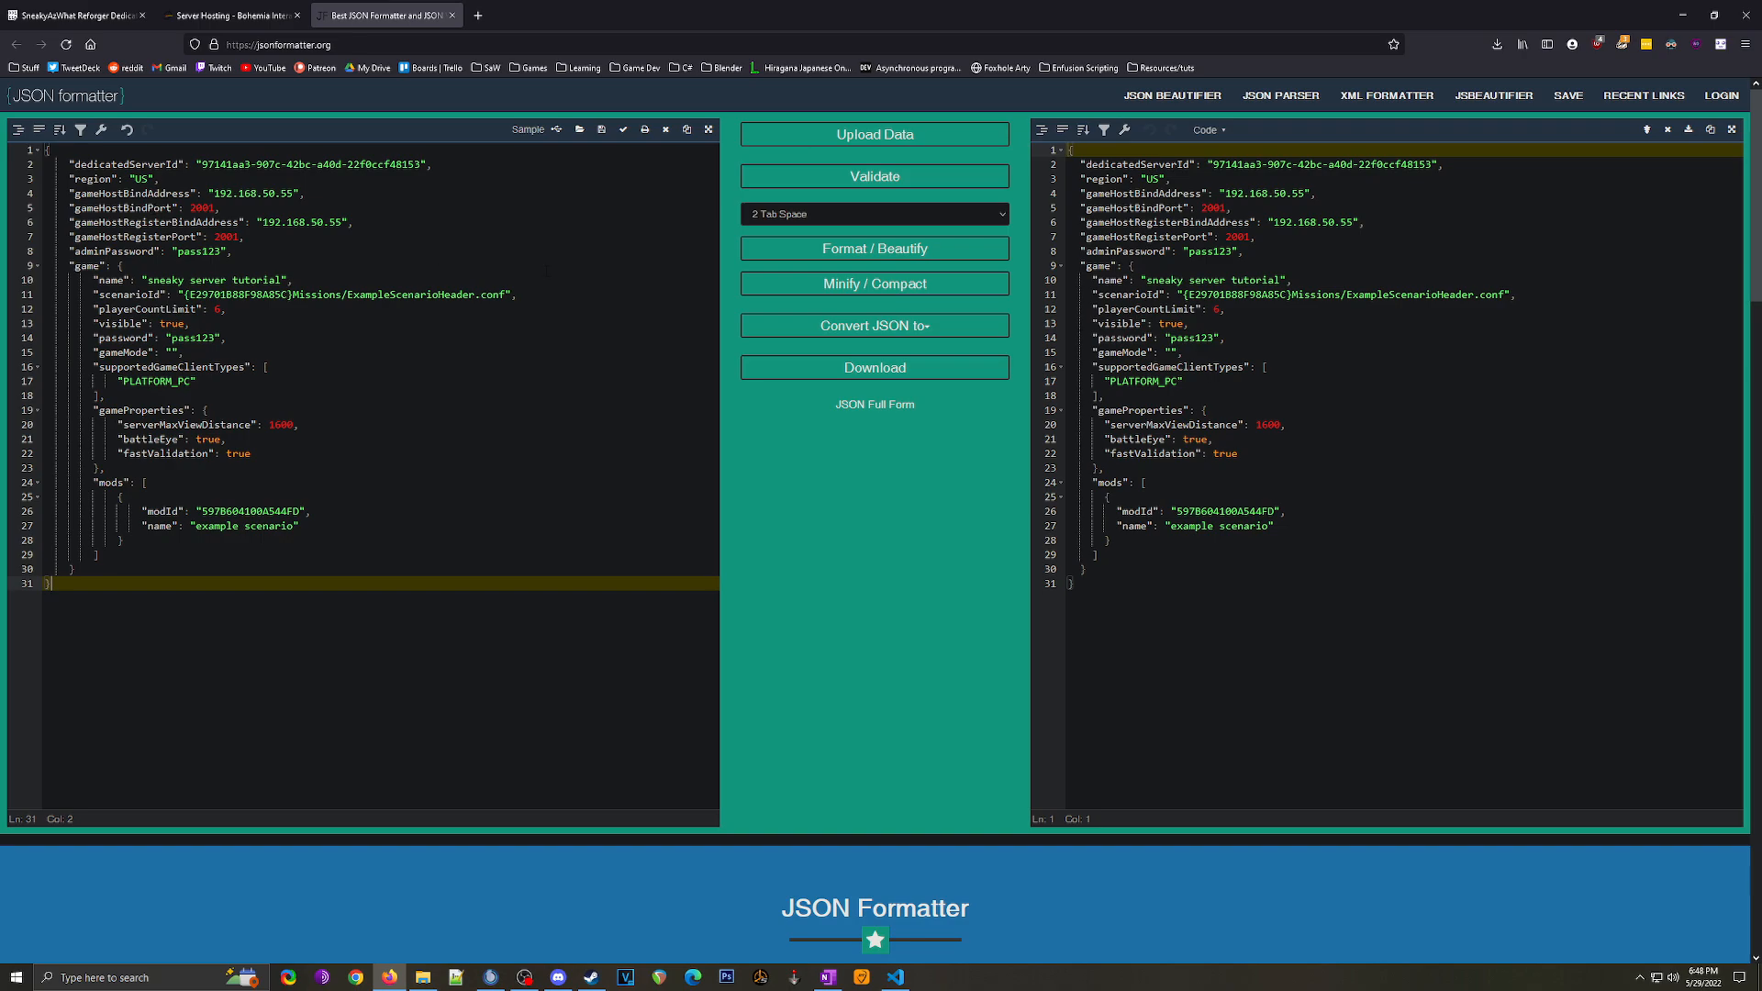
left_click(851, 179)
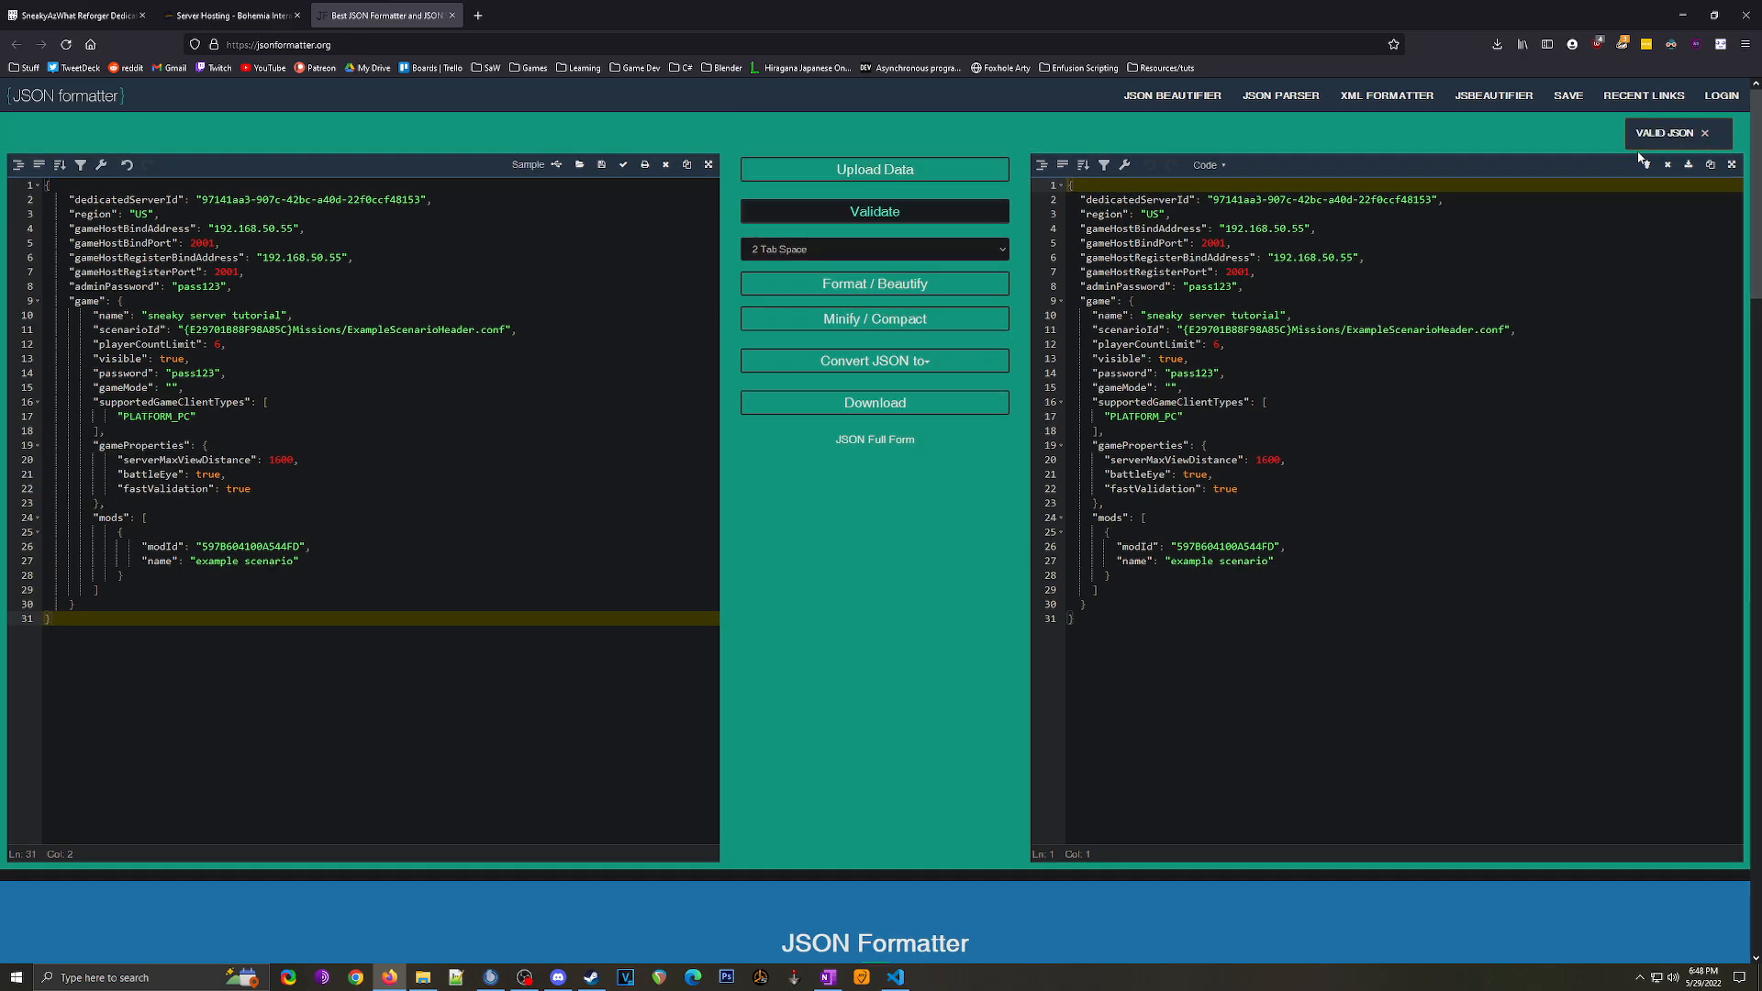
left_click(1682, 15)
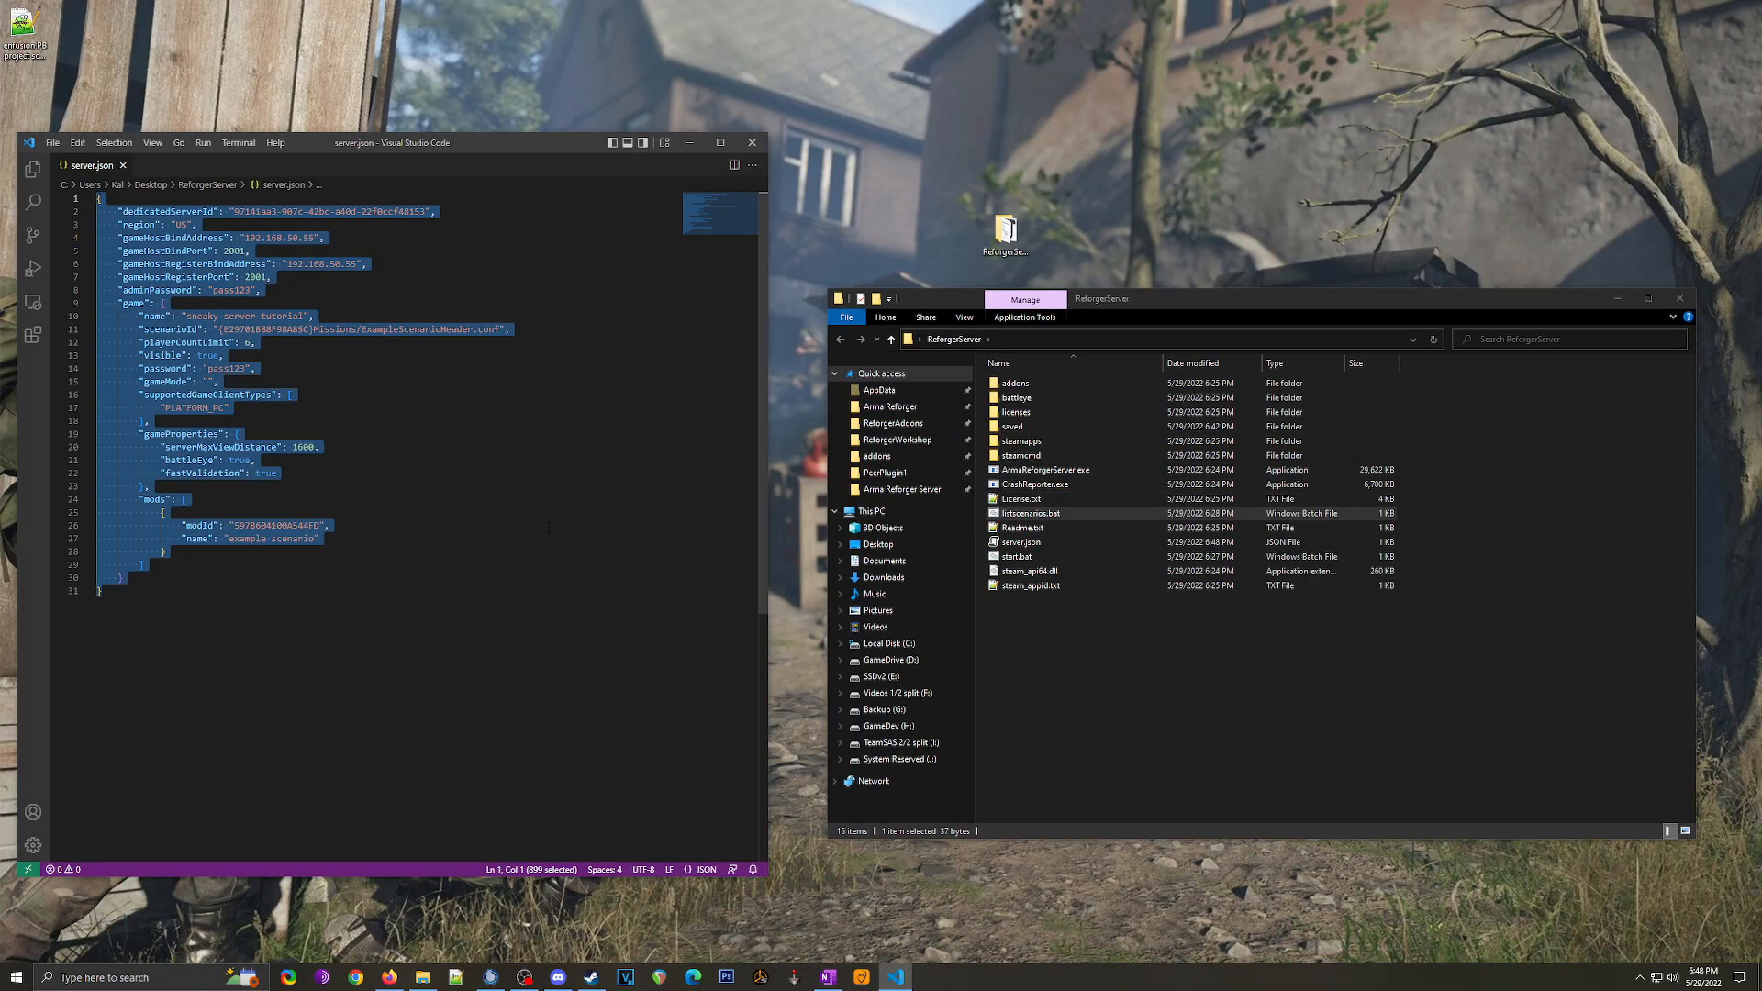
Step: Review the scenarioId value and the mods array in server.json
left_click(338, 474)
left_click(690, 144)
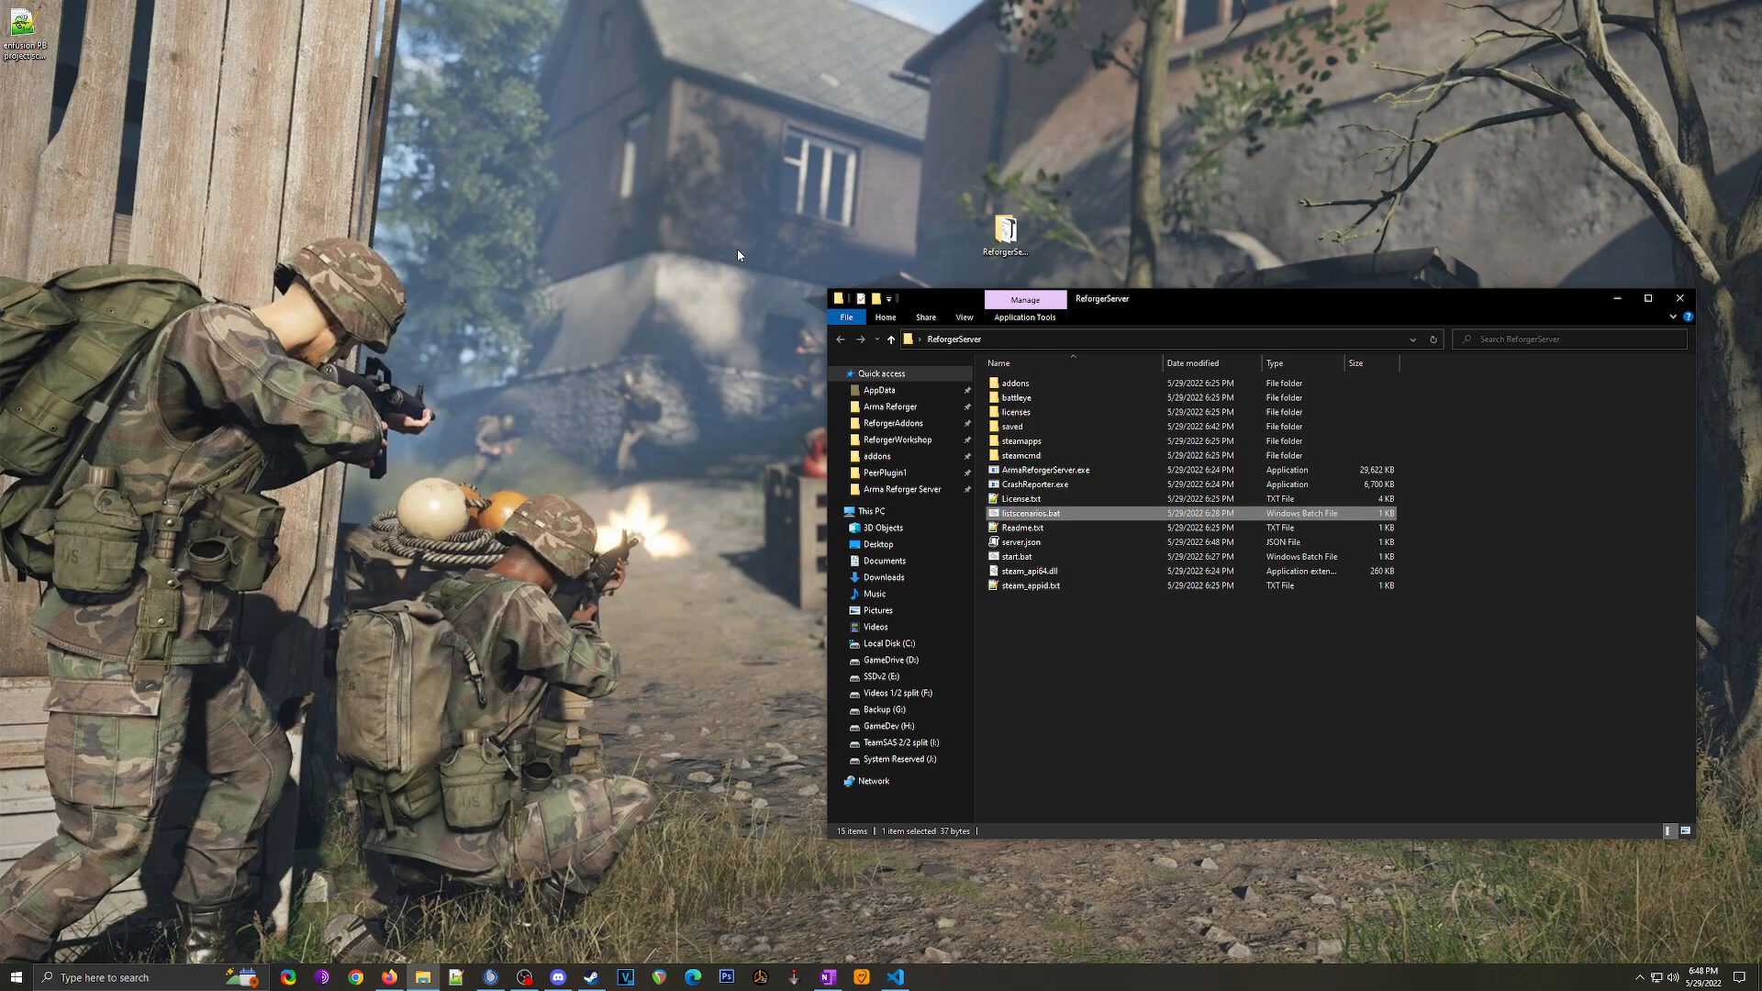
left_click(896, 977)
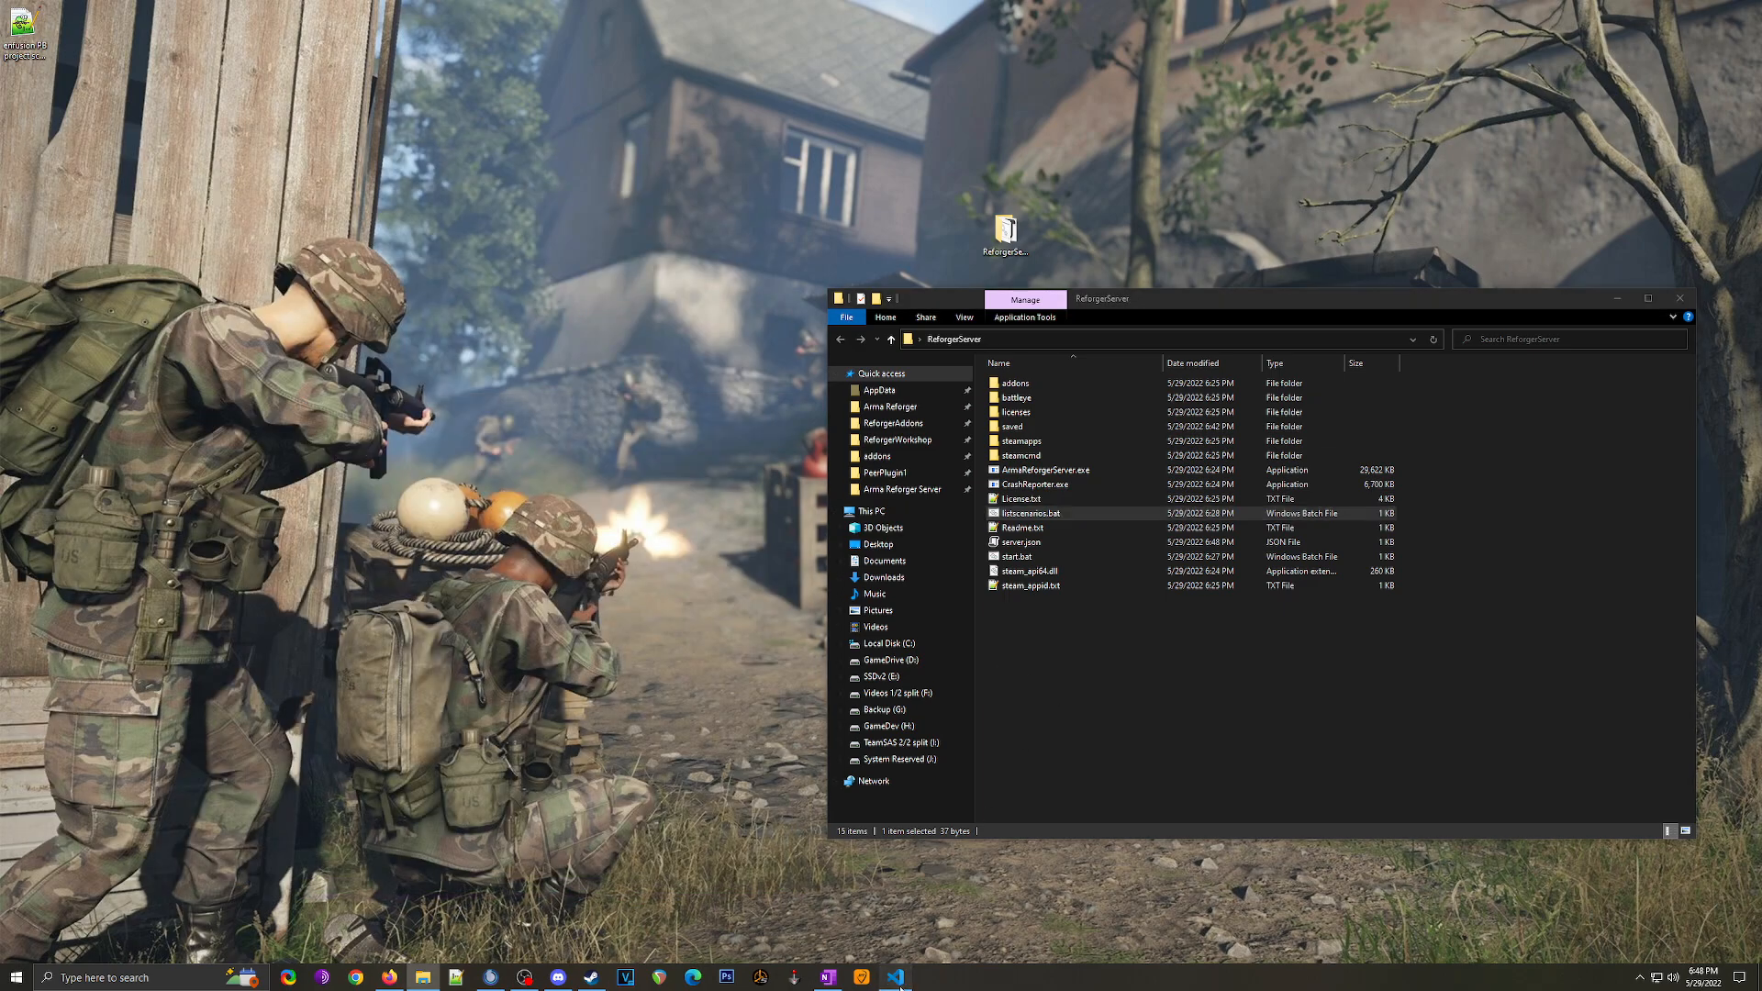
left_click(263, 329)
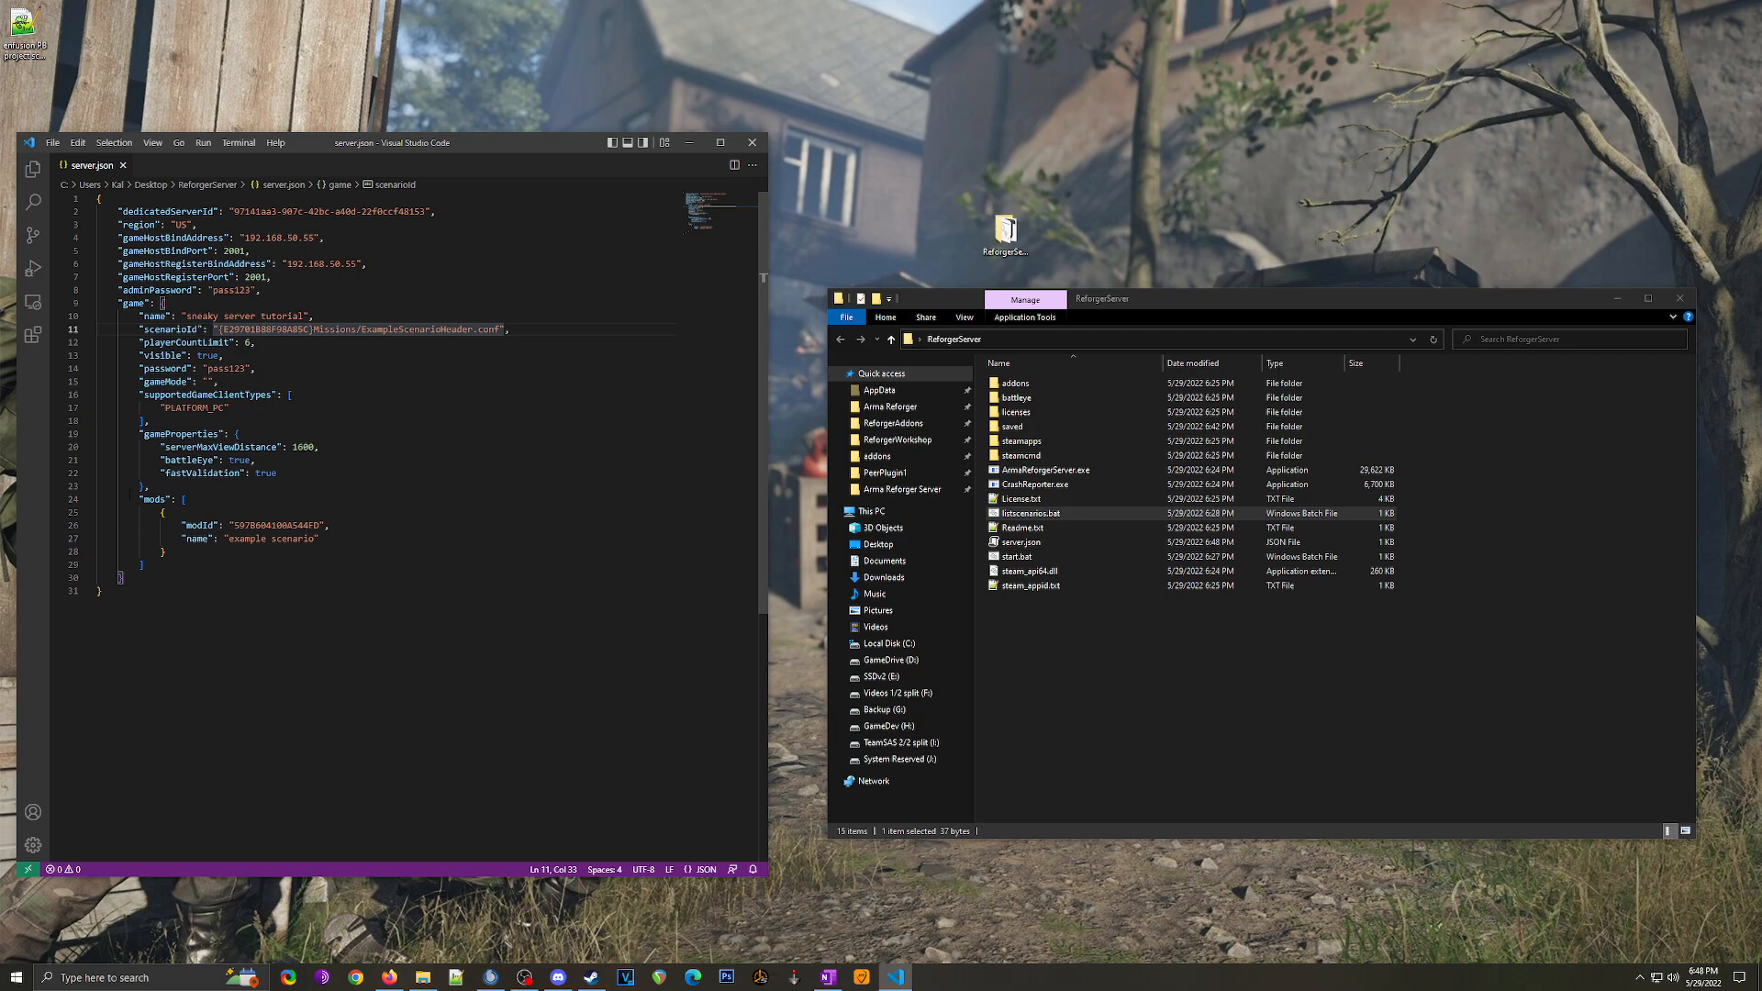
left_click_drag(128, 499, 307, 561)
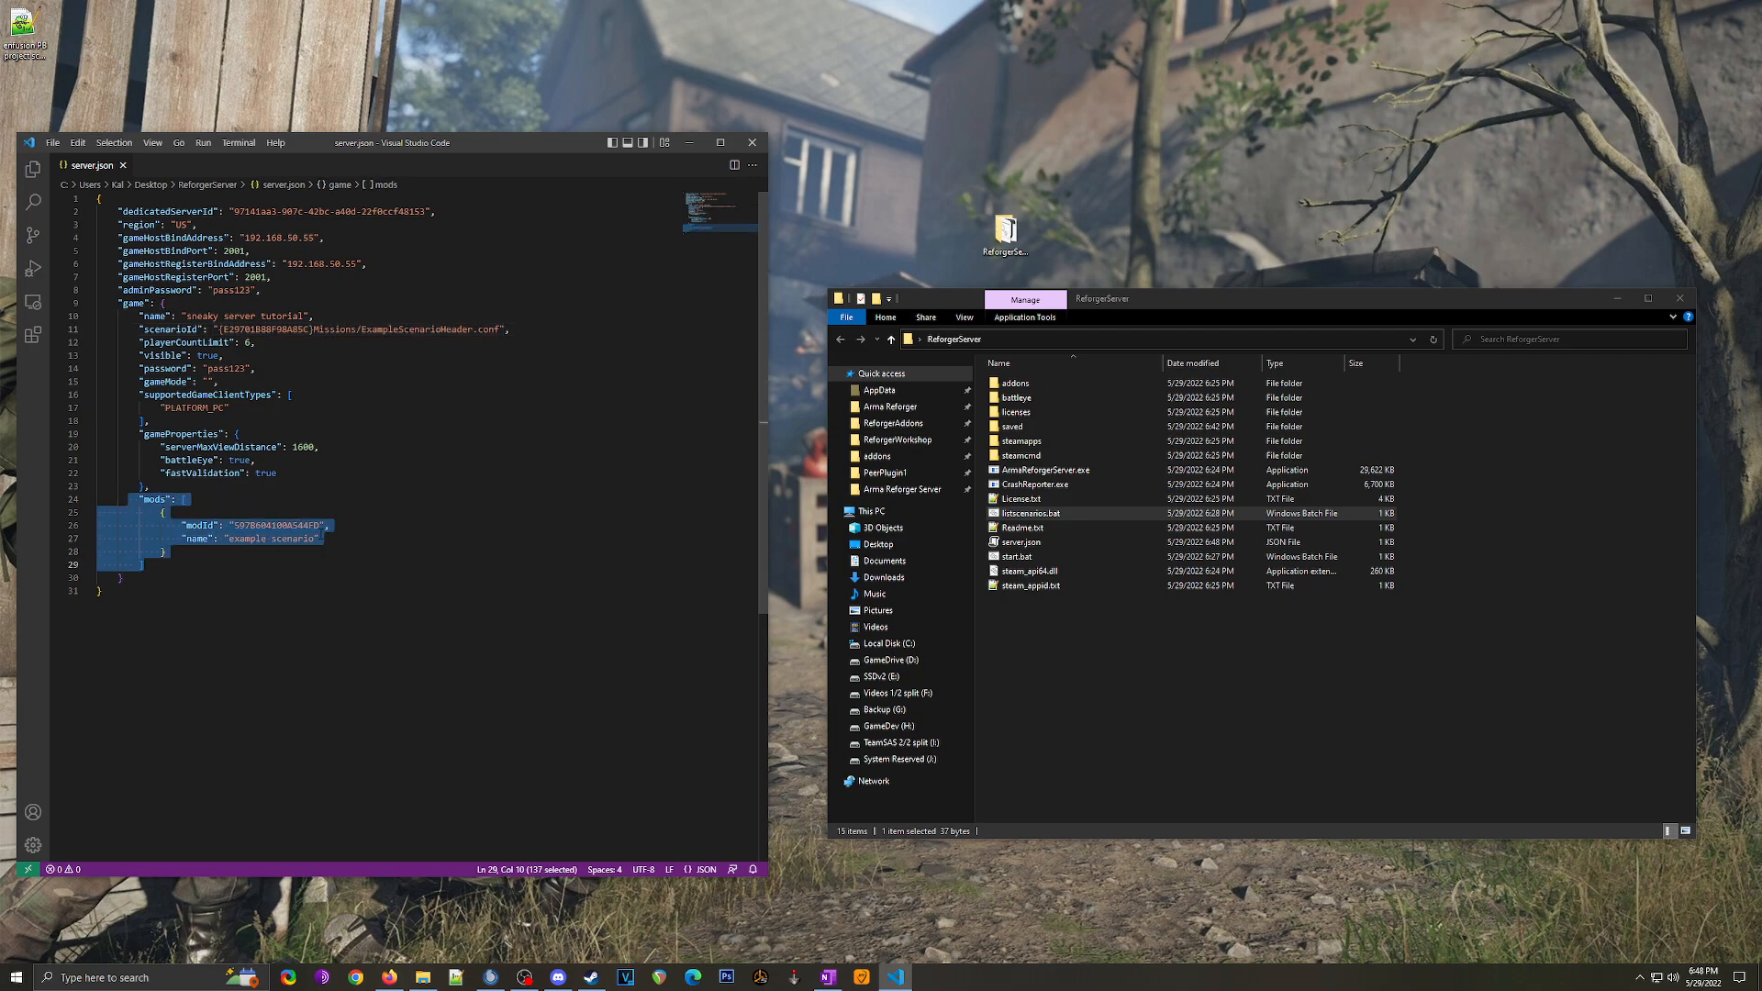
left_click_drag(176, 329, 510, 328)
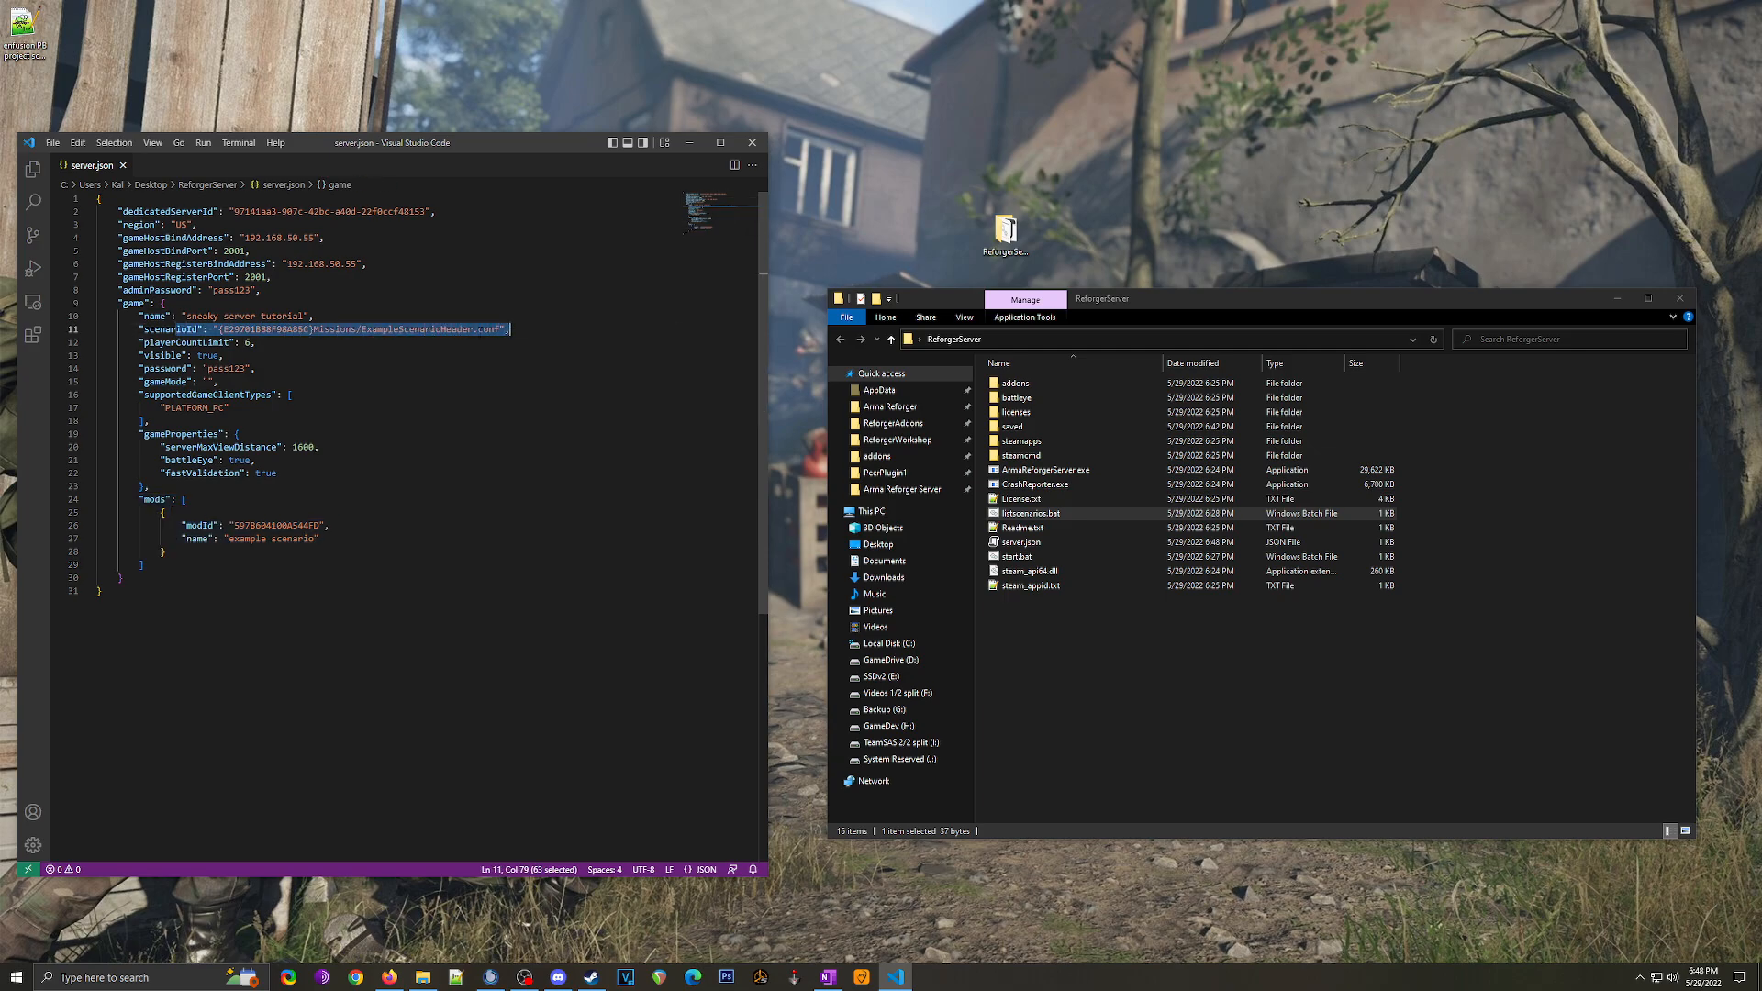
left_click(477, 329)
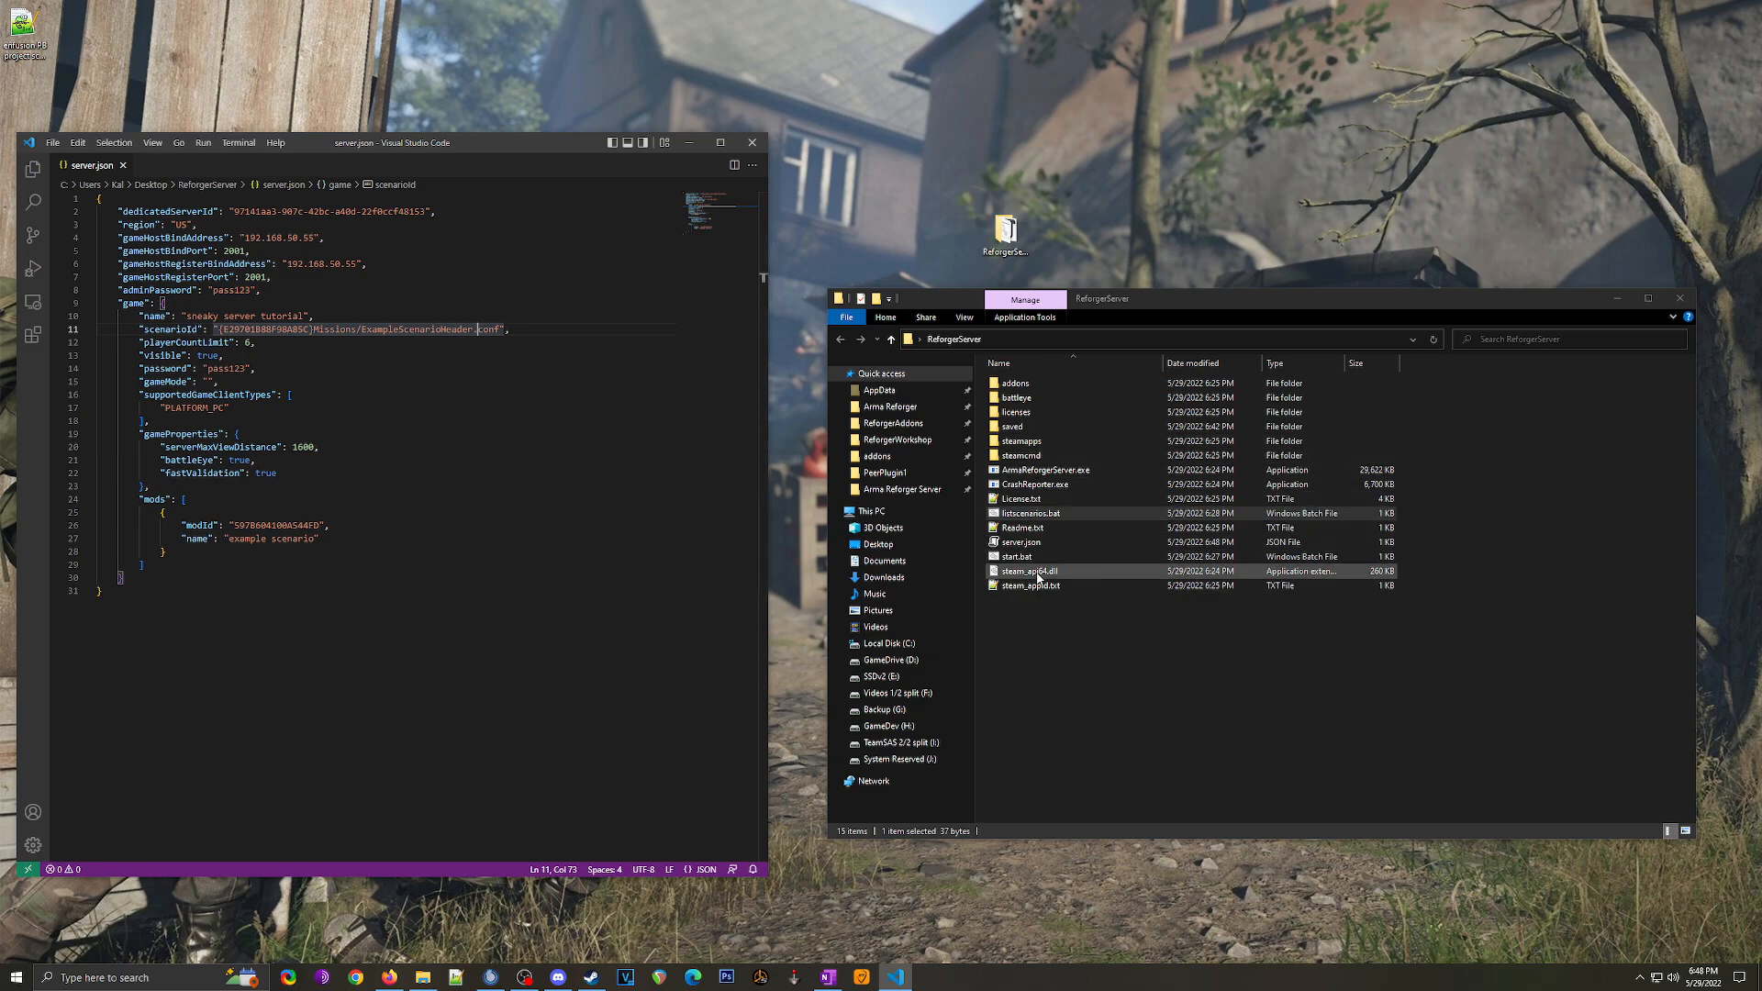
Step: Run start.bat to launch the dedicated server, then launch Arma Reforger from Steam
double_click(1030, 558)
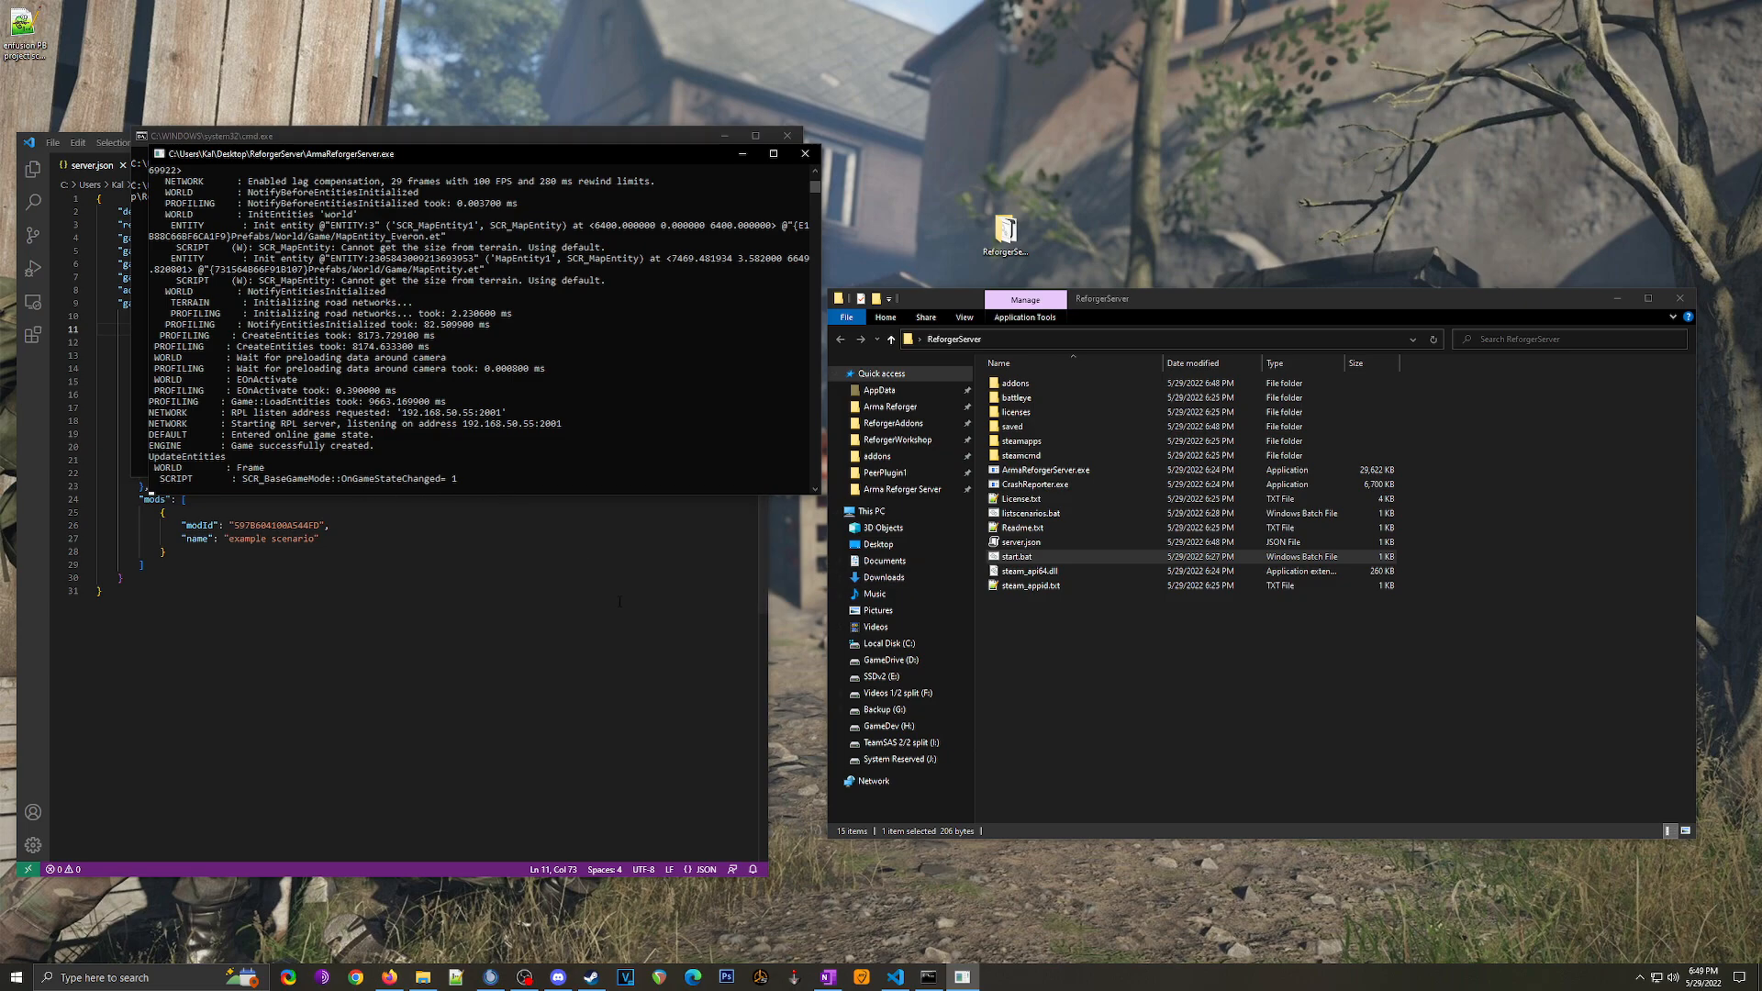
left_click(591, 976)
left_click(651, 517)
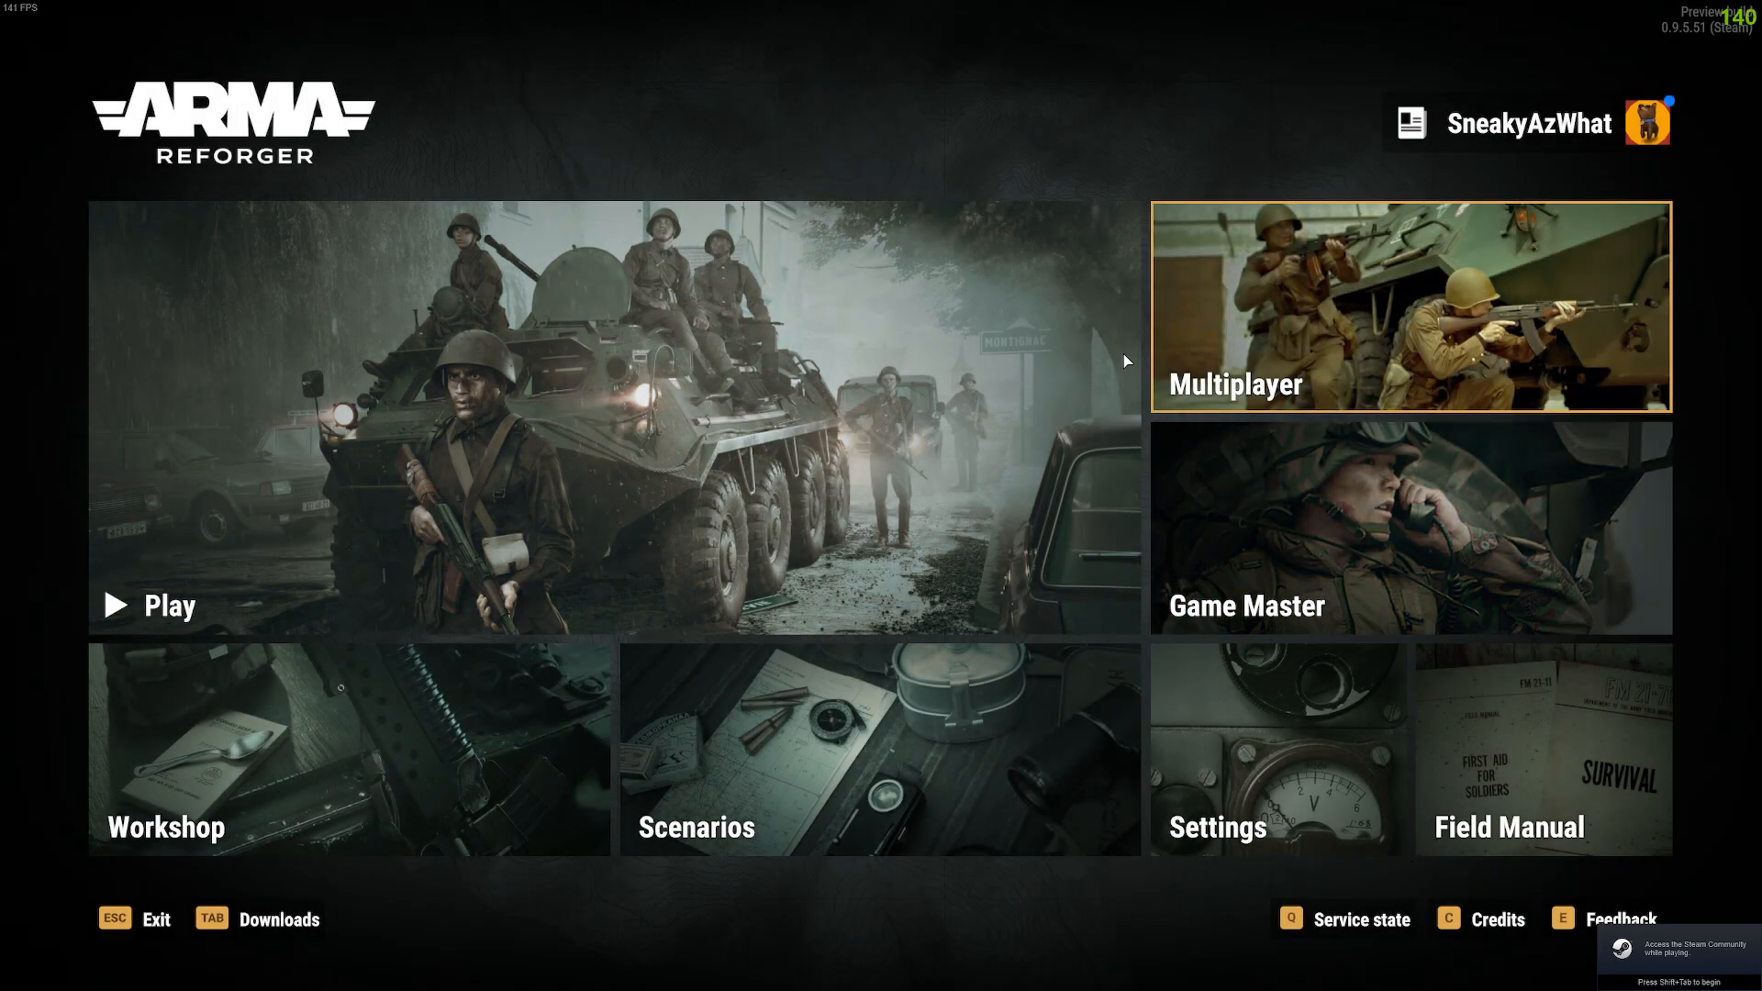
Step: Search the multiplayer browser for 'sneaky server' and select the tutorial server
left_click(1358, 348)
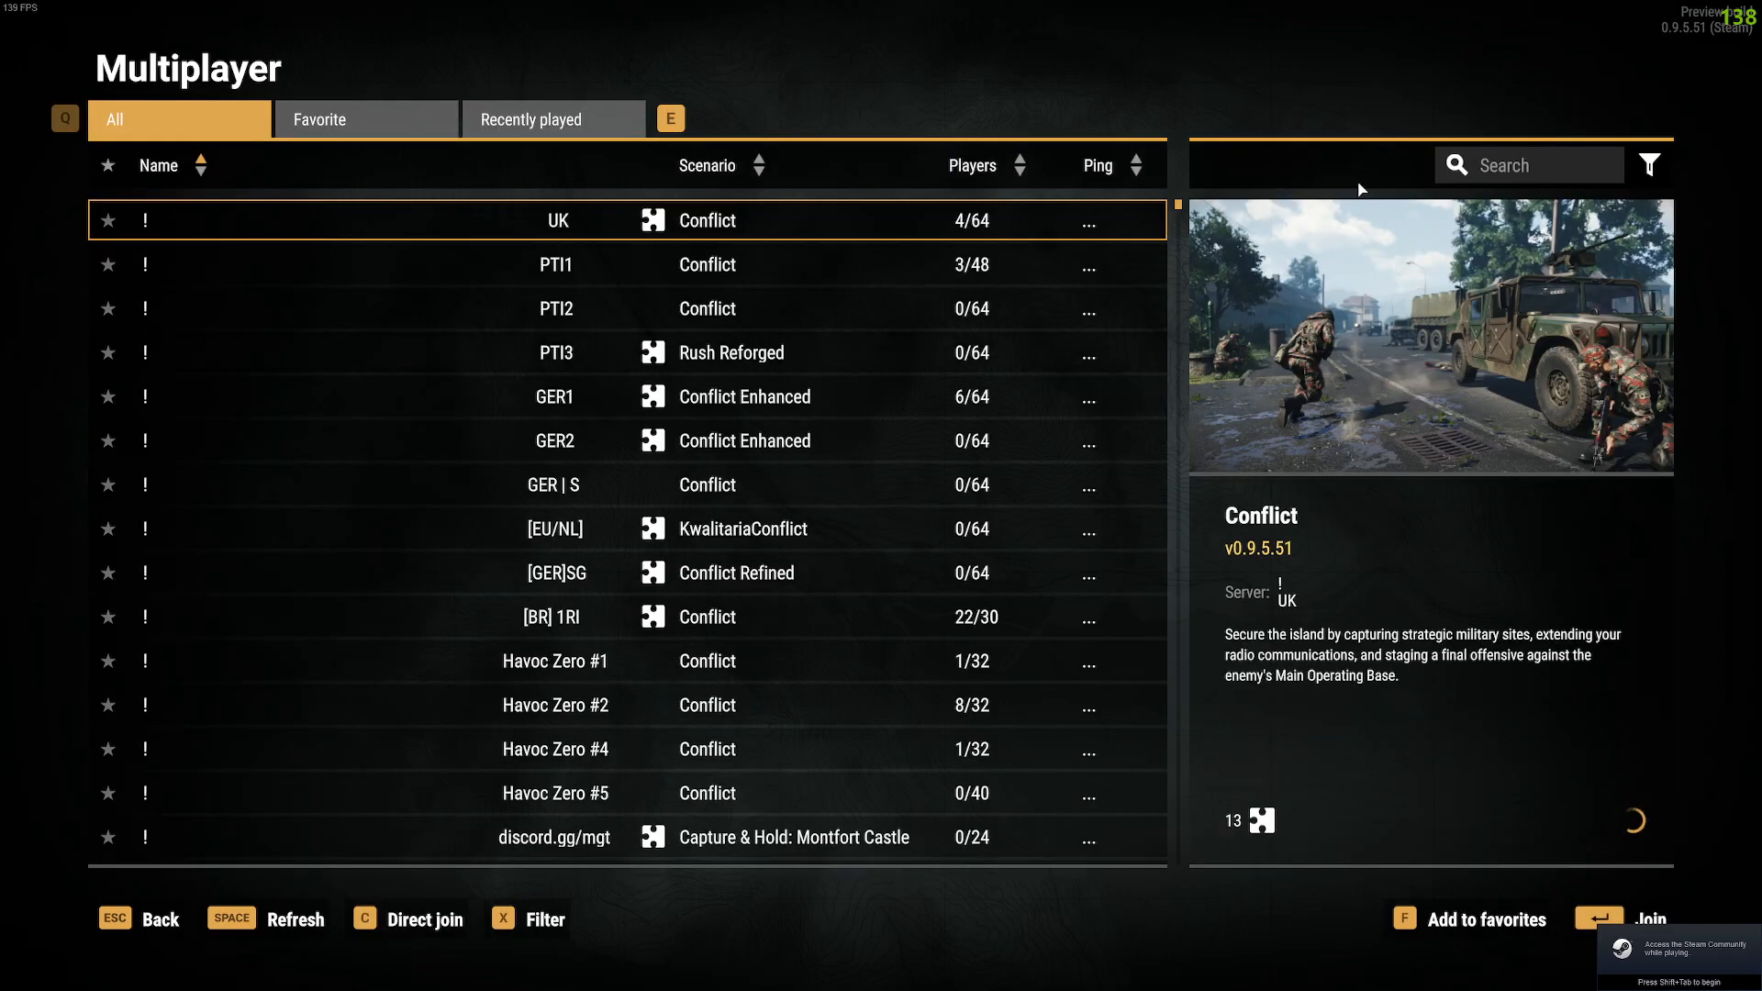
left_click(1527, 167)
type("sneaky server")
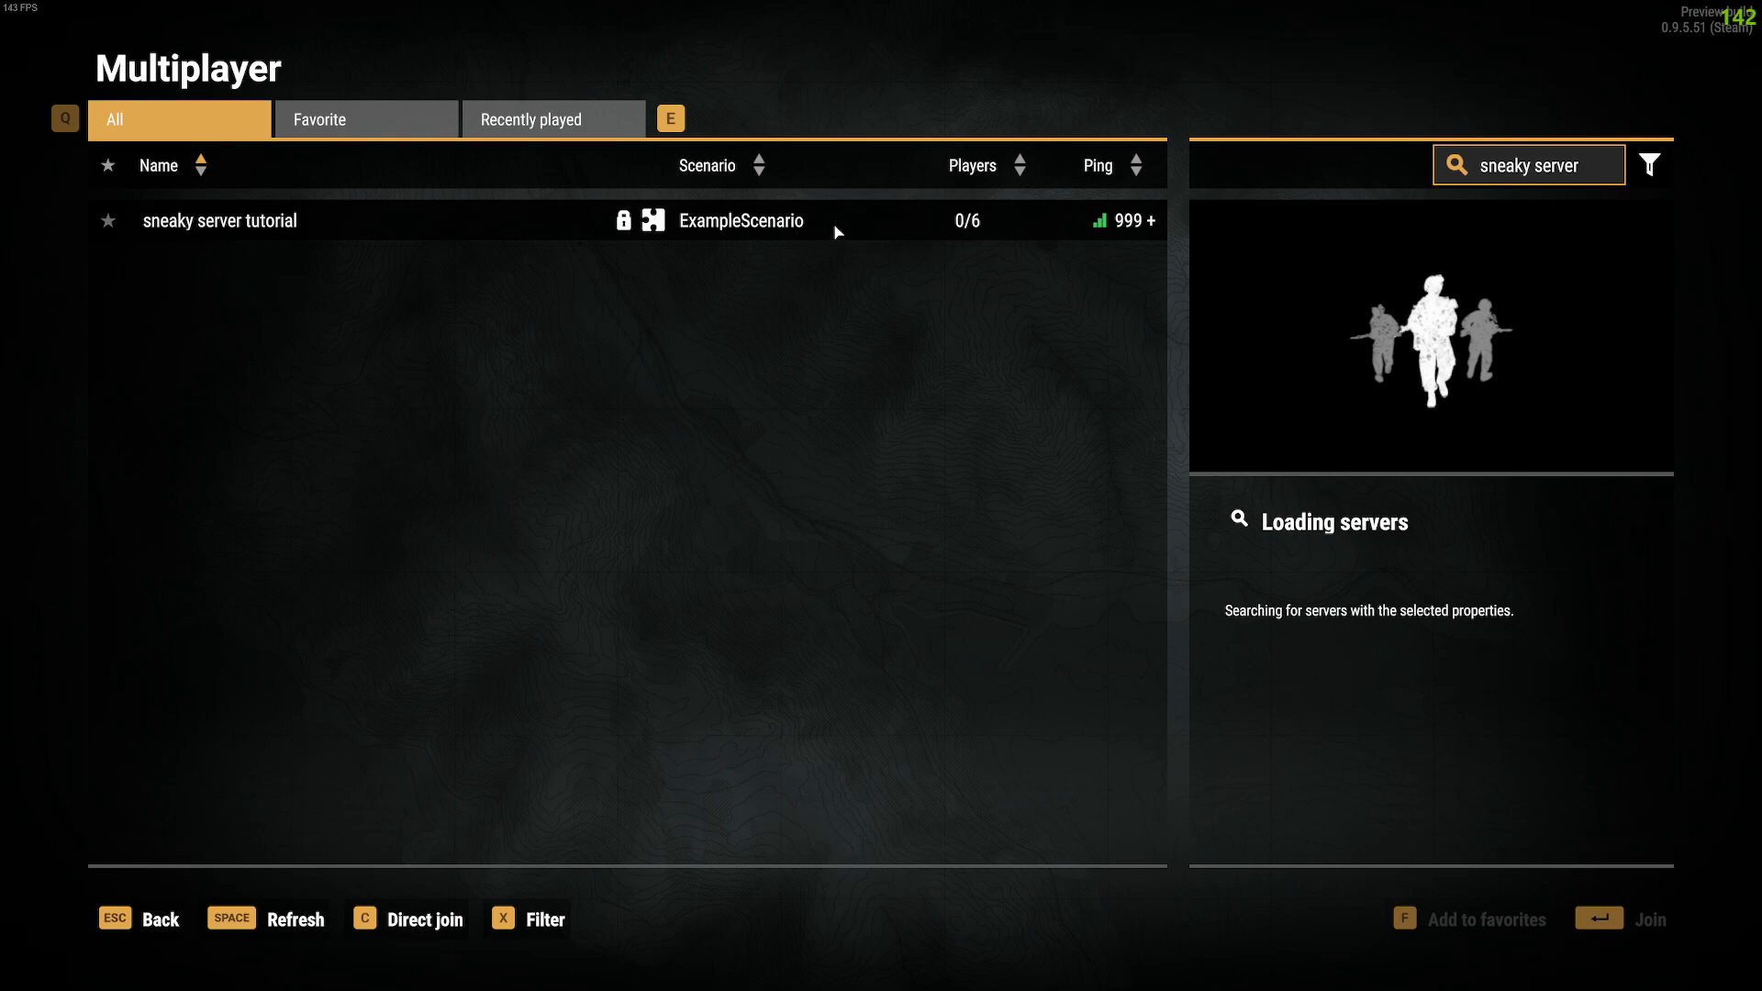
left_click(1125, 225)
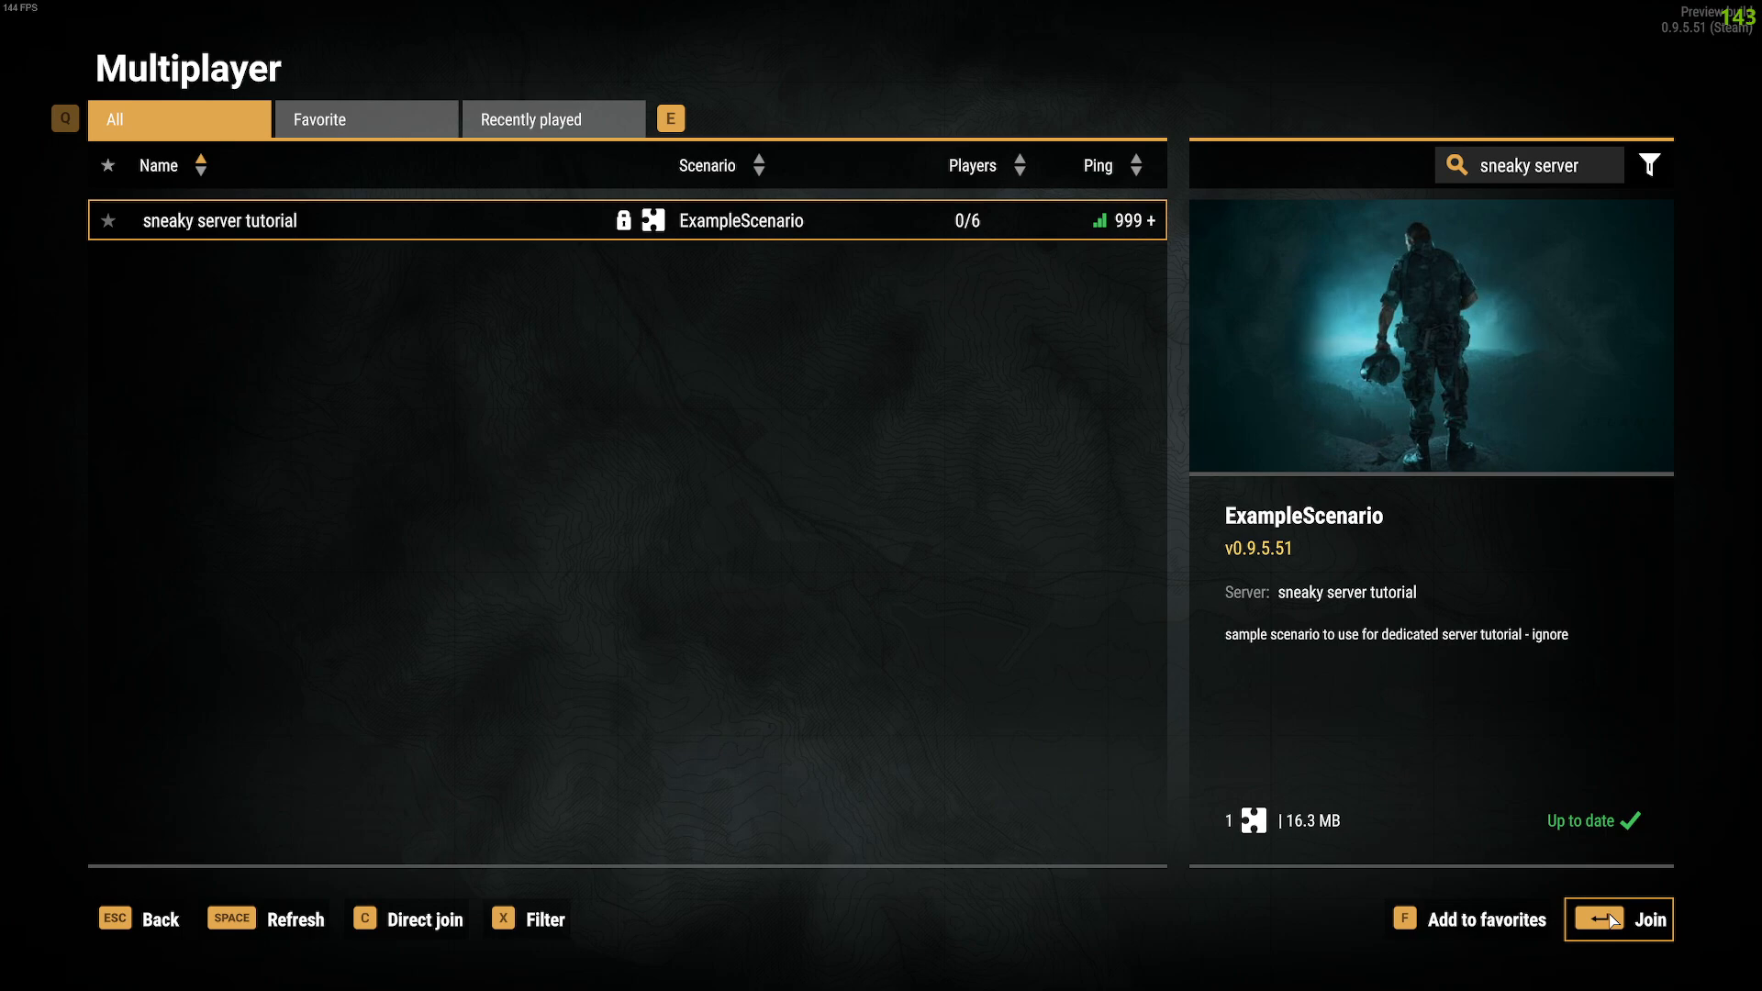
Step: Join the selected server, entering its password to confirm
left_click(1638, 920)
type("****")
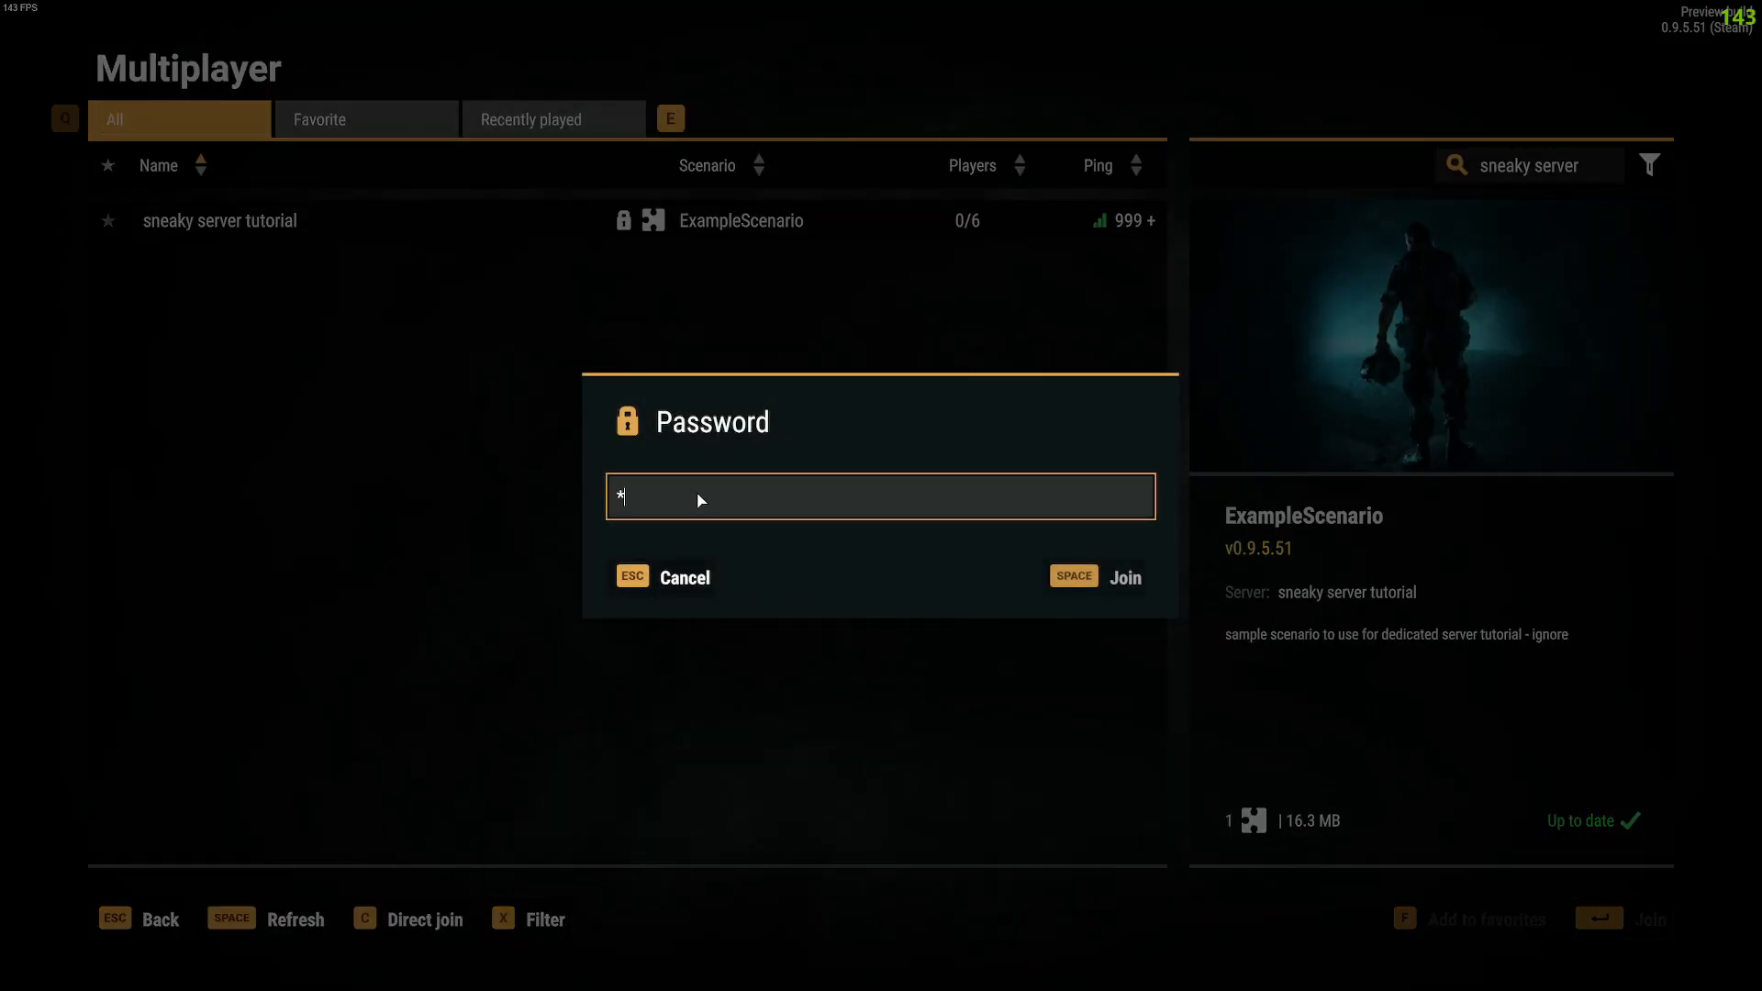
left_click(1126, 578)
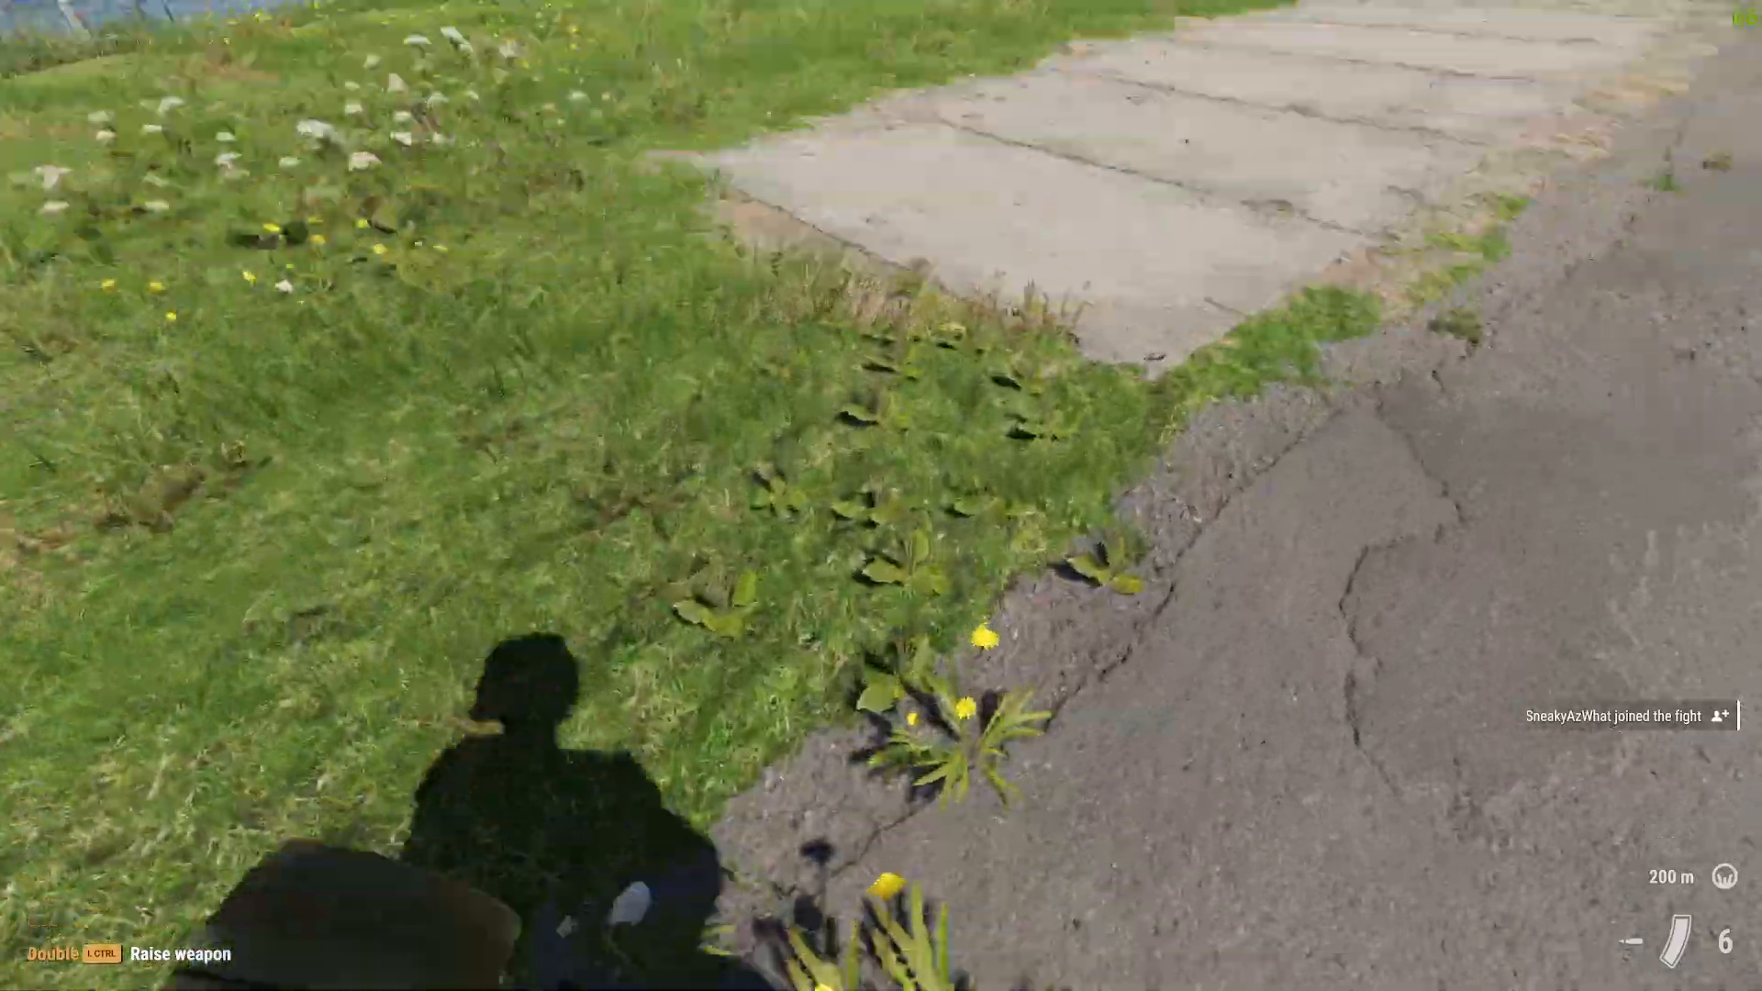
Step: Walk onto the grass, raise the rifle, fire two test shots and toggle aiming down sights
key("w")
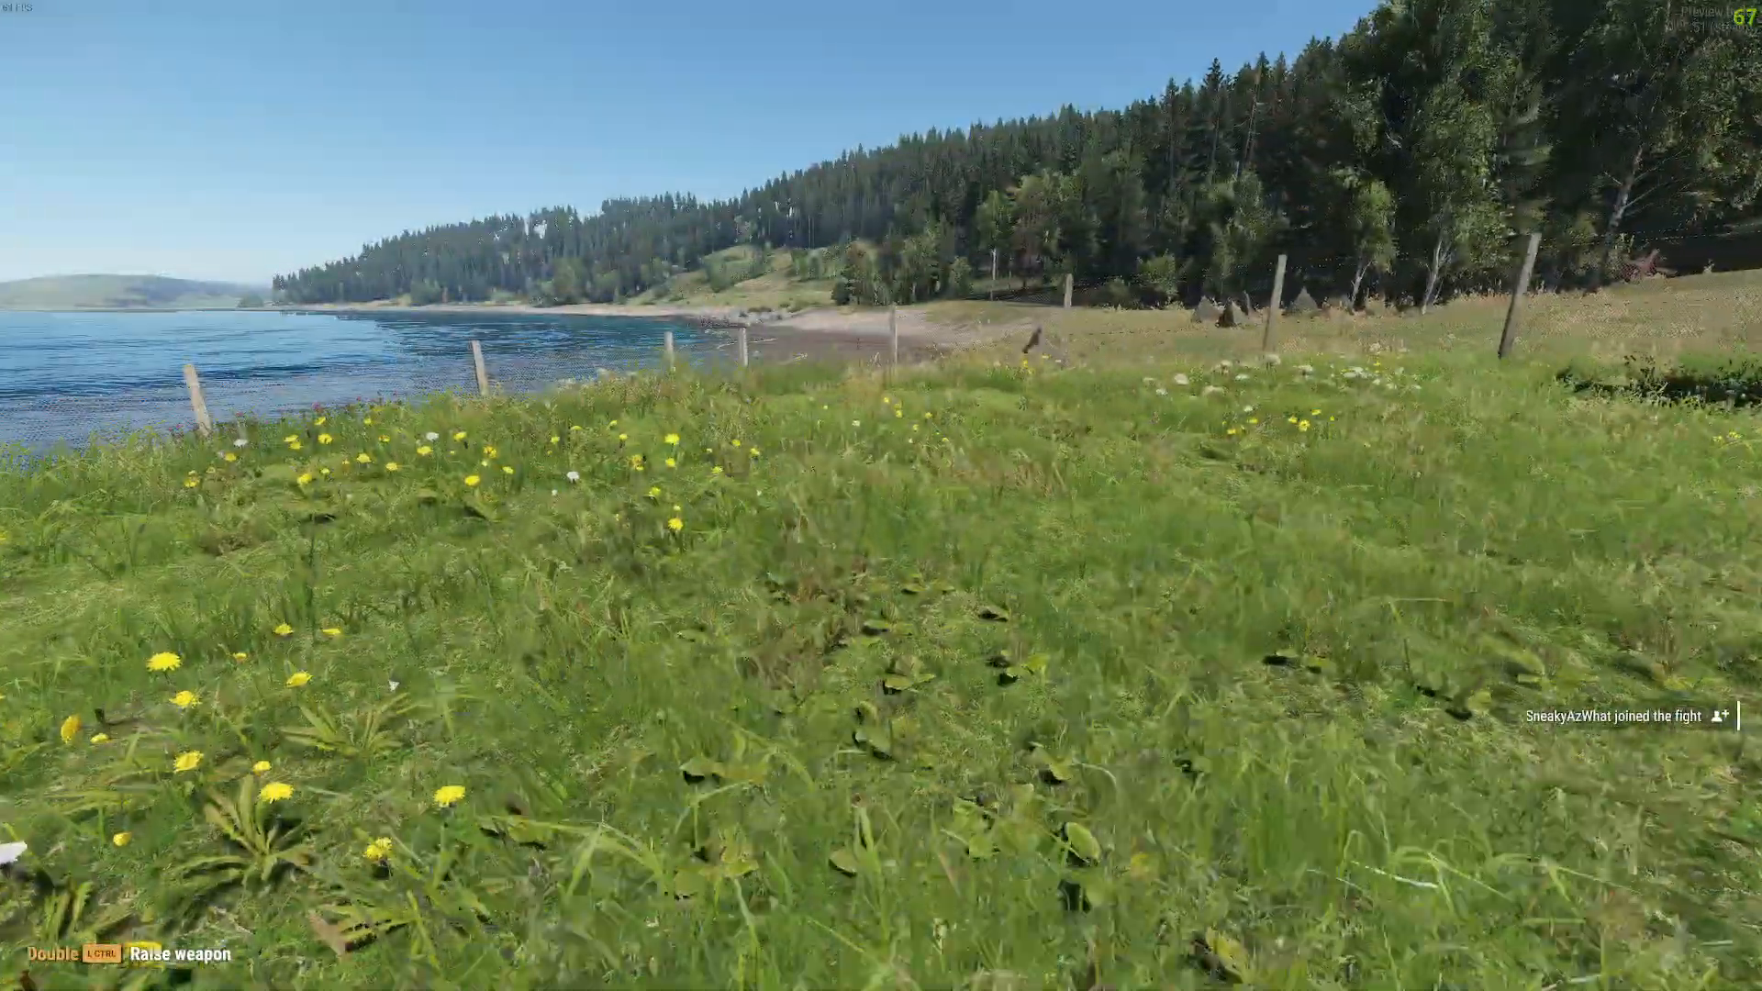
key("ctrl")
key("ctrl")
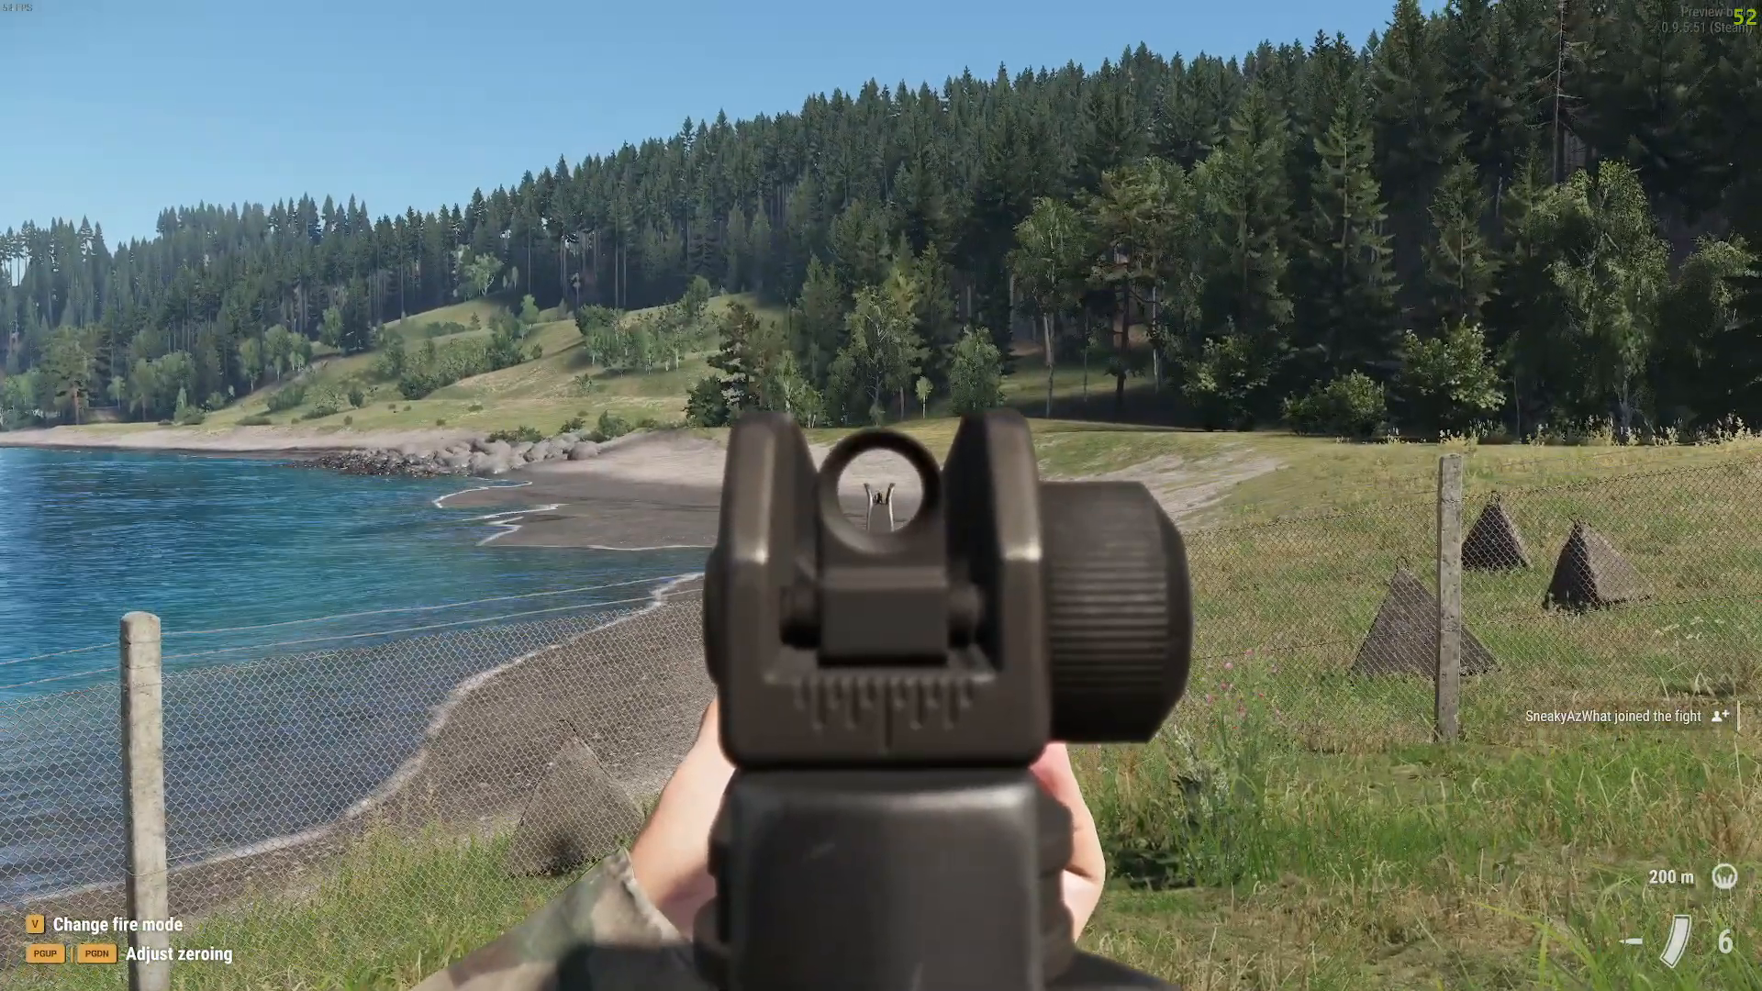
left_click(881, 496)
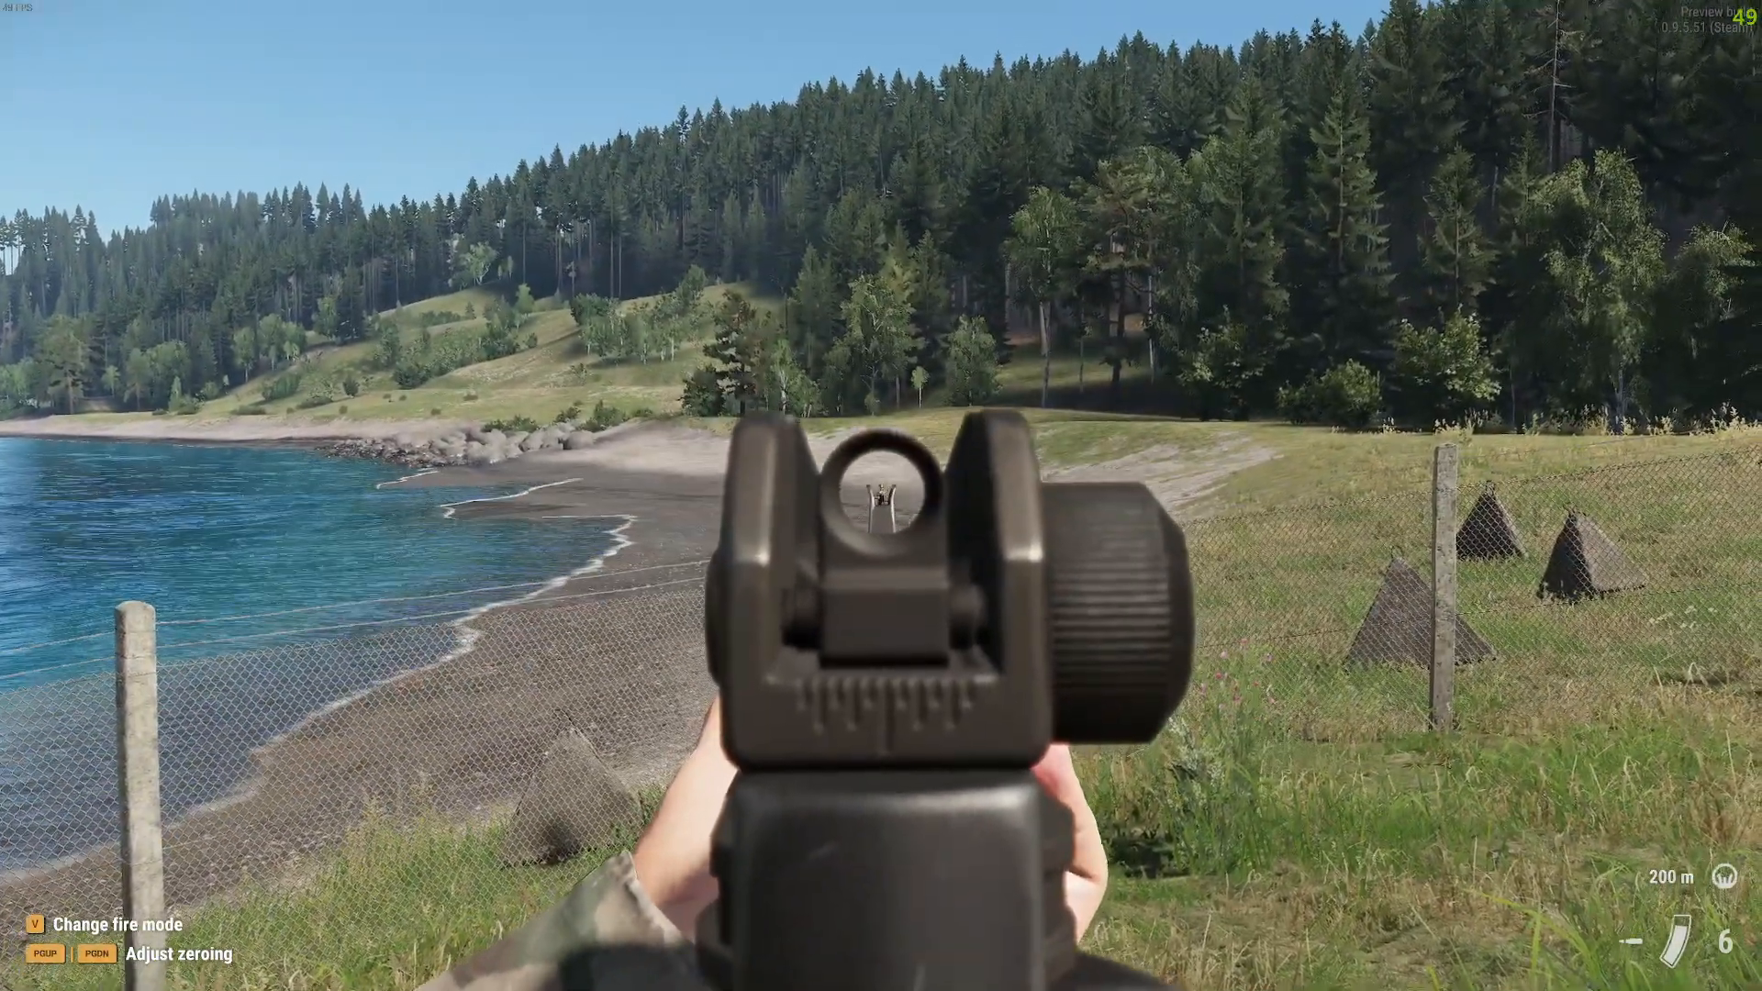
left_click(882, 495)
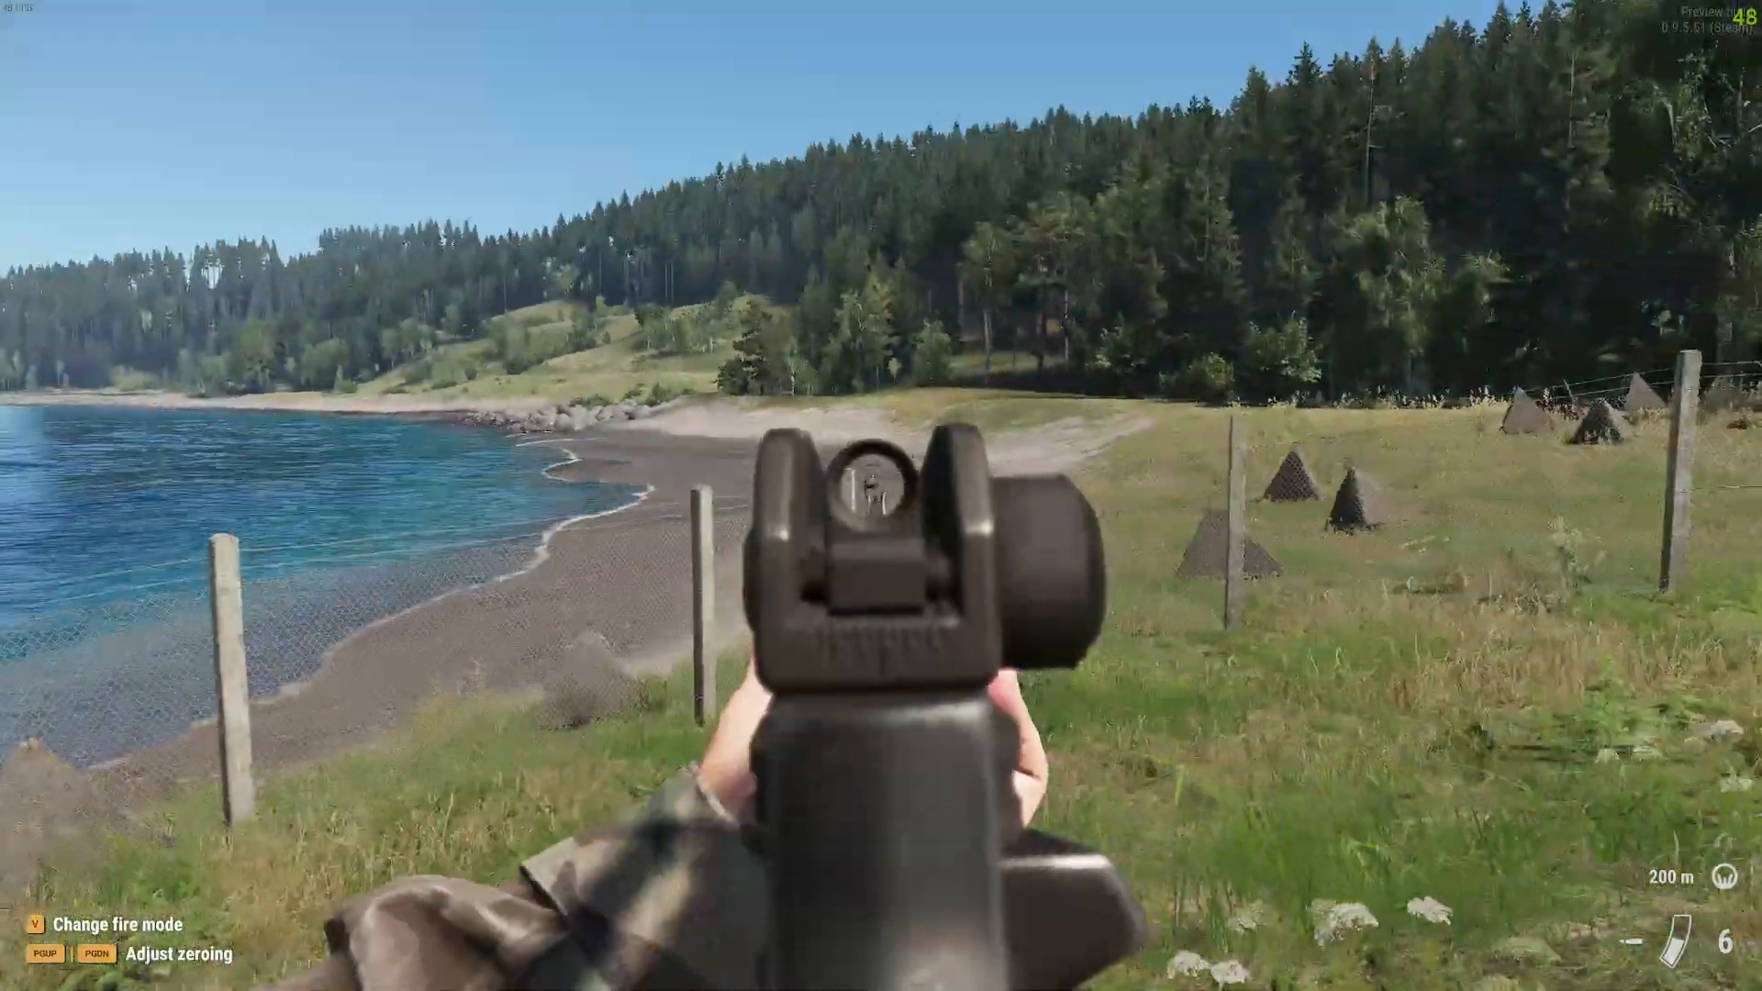
right_click(881, 496)
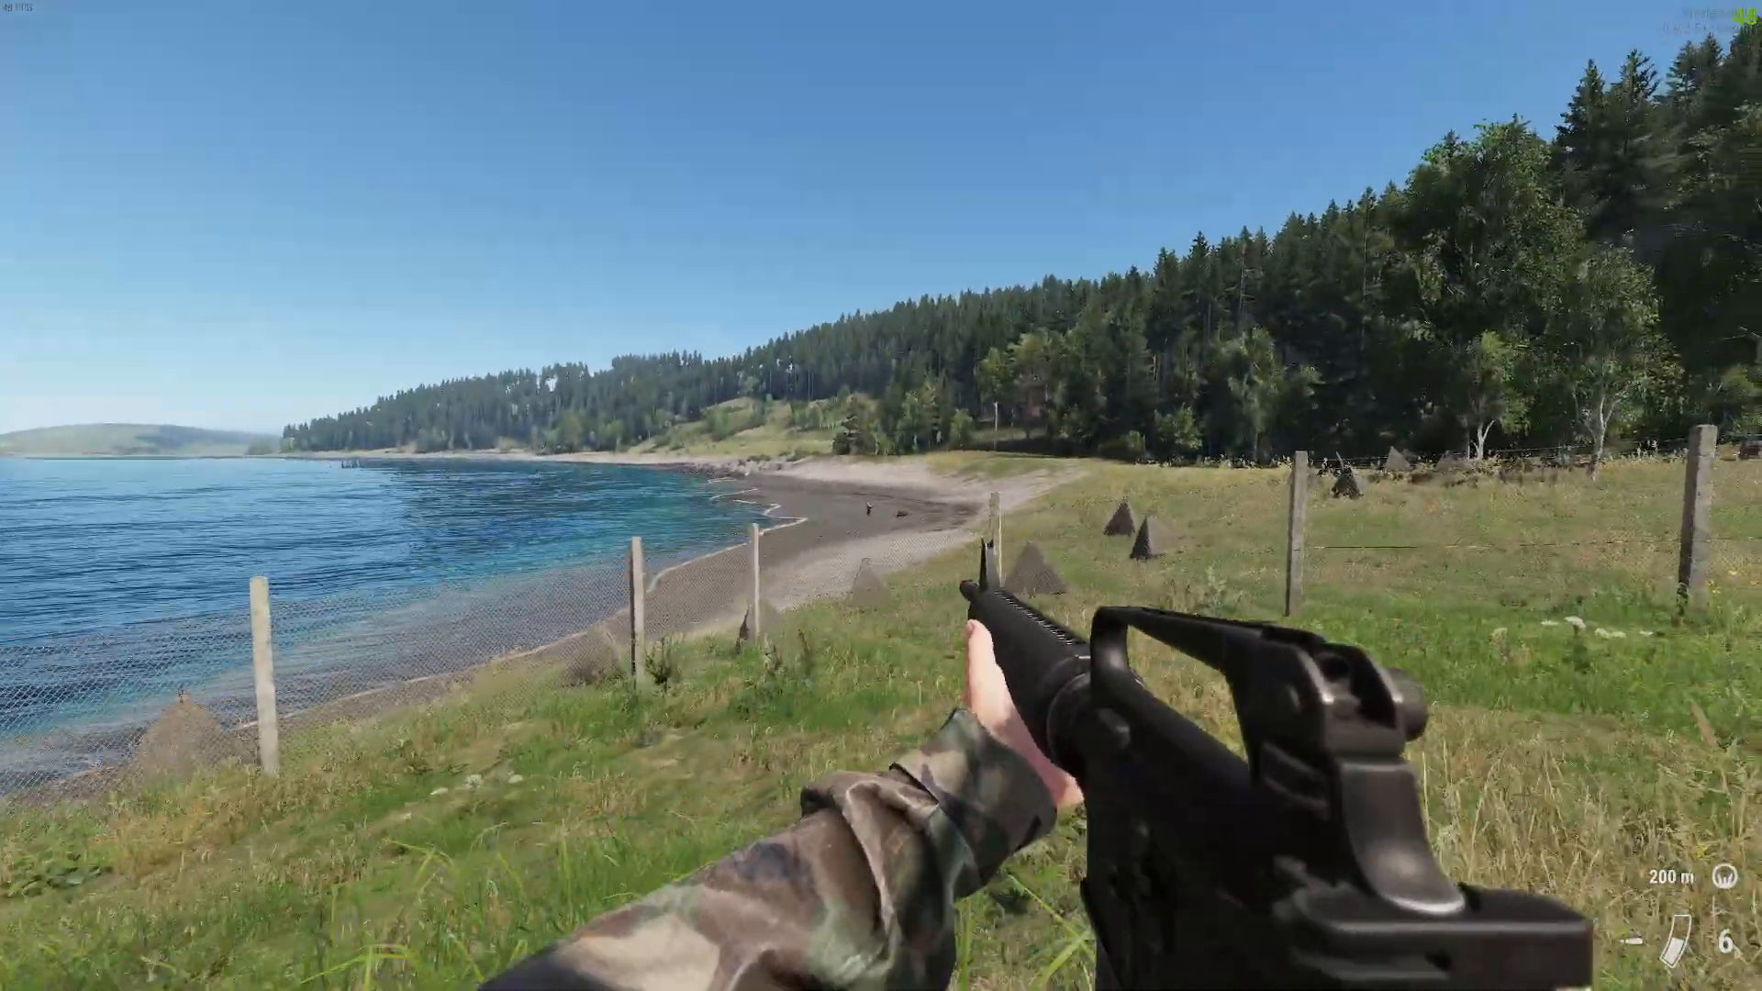
right_click(881, 495)
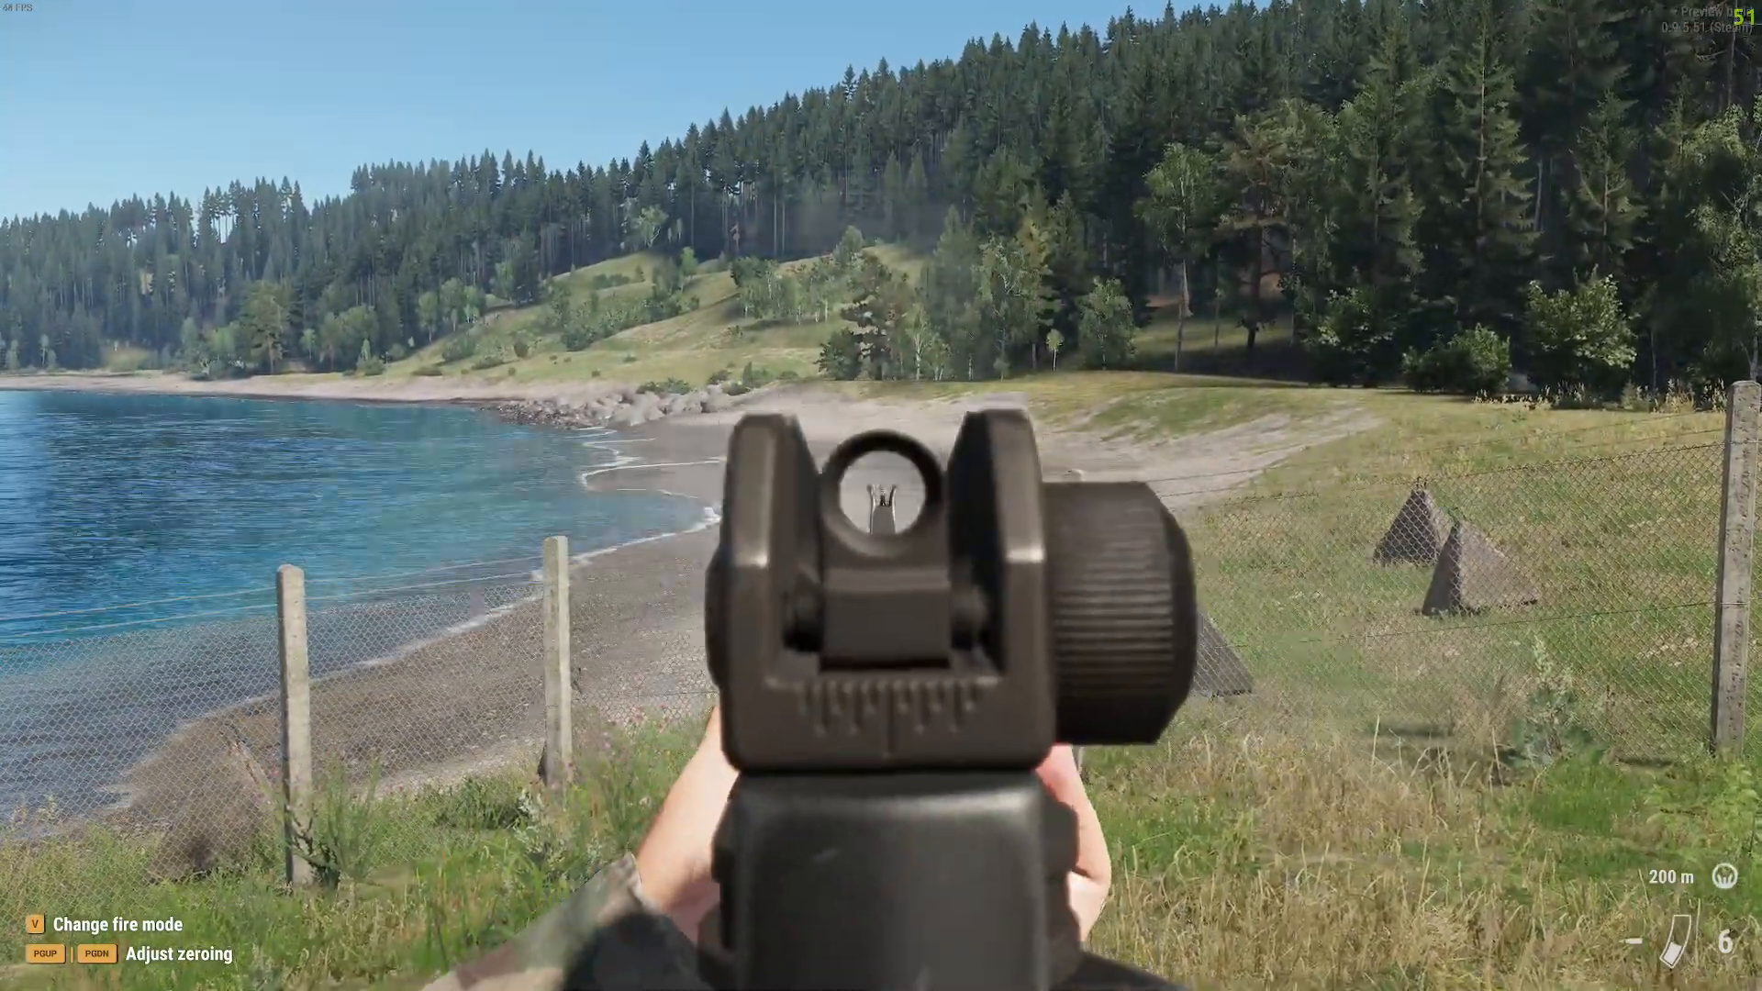
right_click(881, 496)
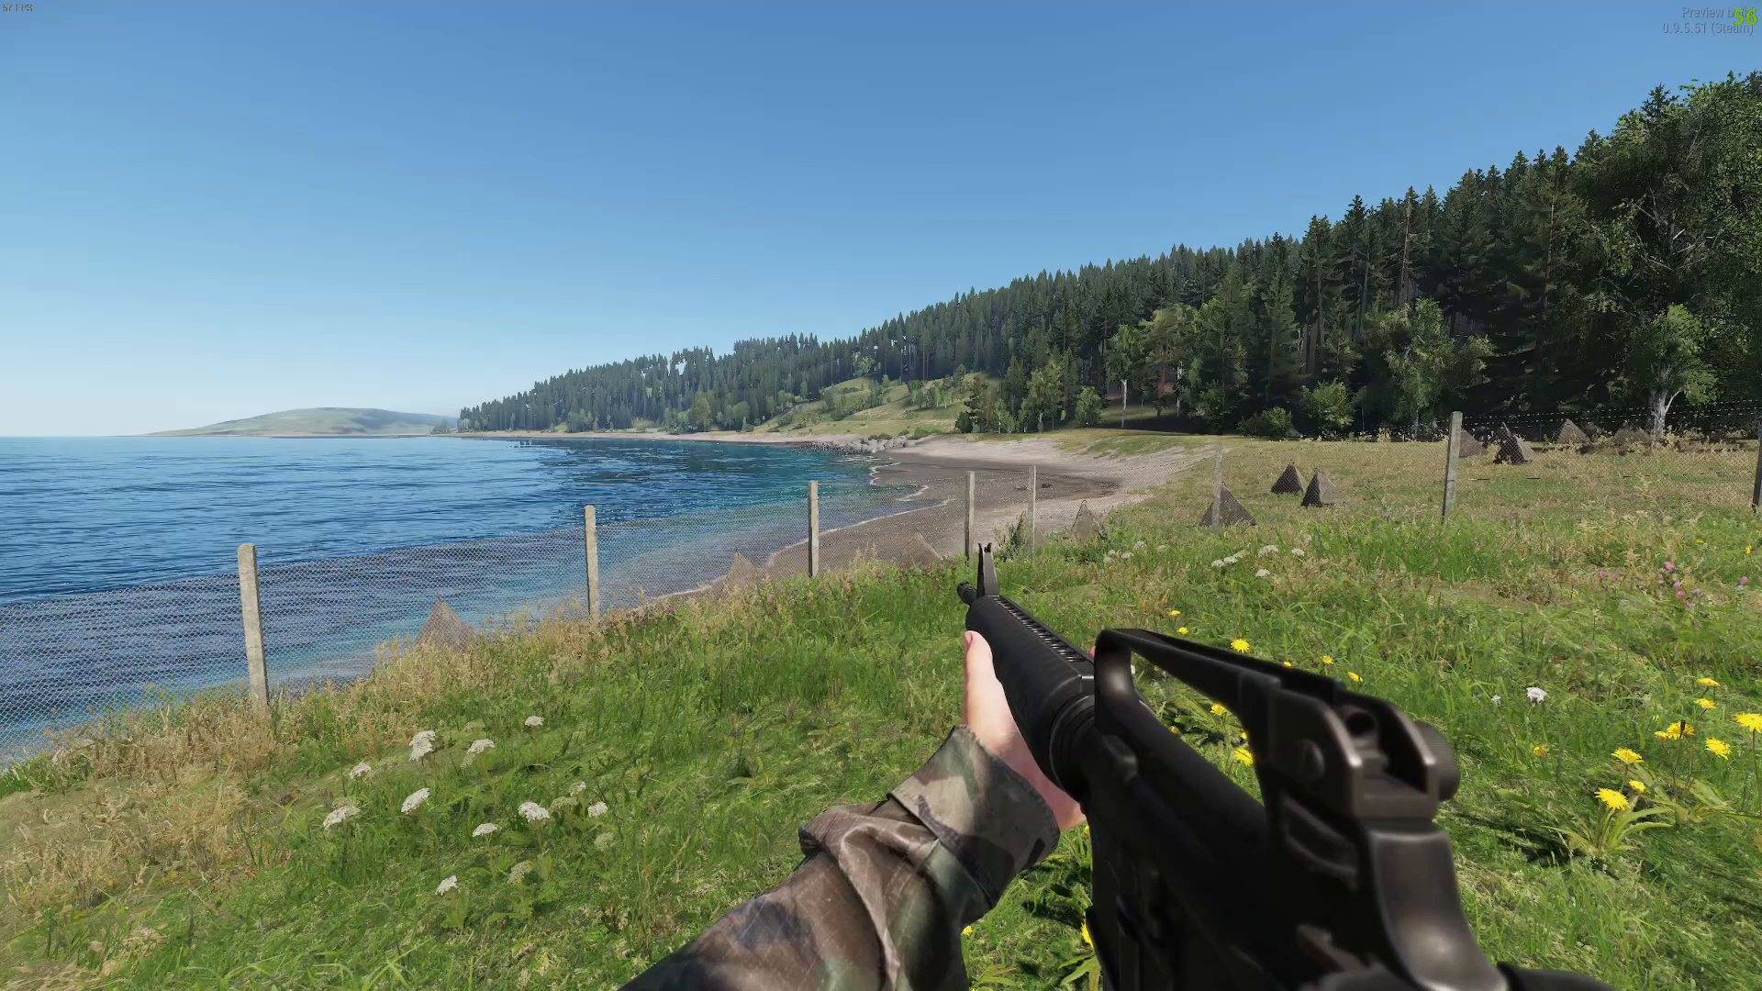
Step: Lower the weapon and exit to the main menu from the pause menu
key("r")
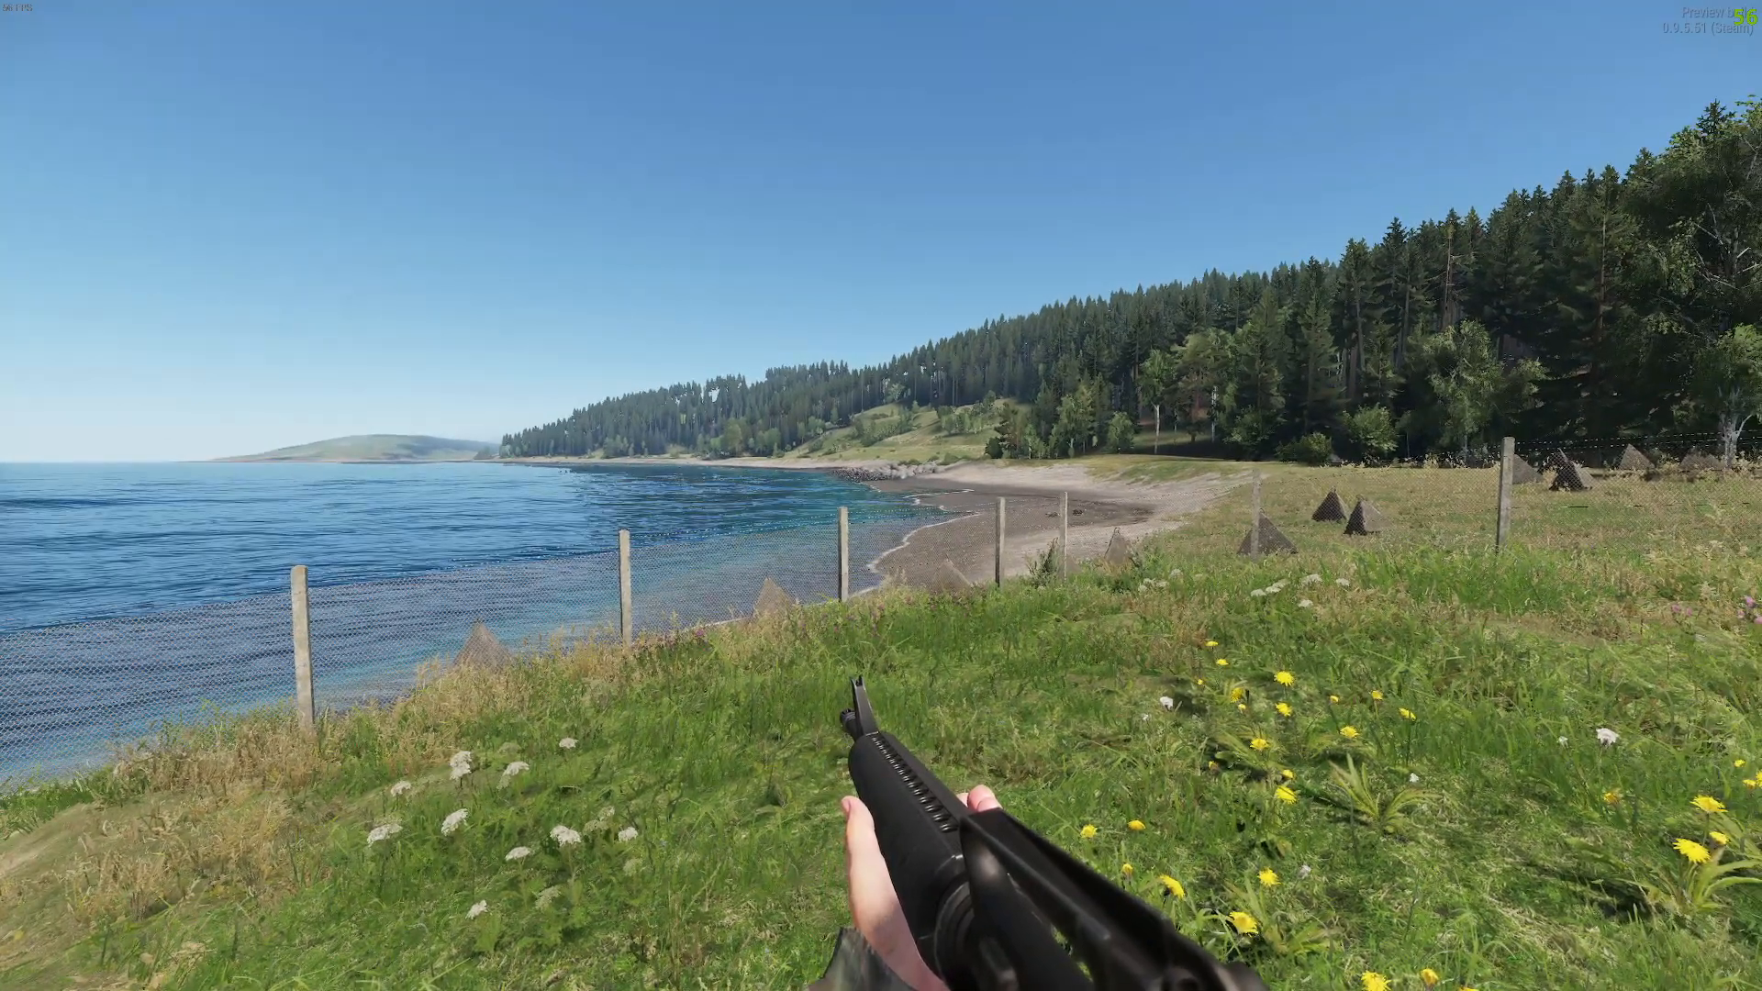
key("Escape")
left_click(245, 624)
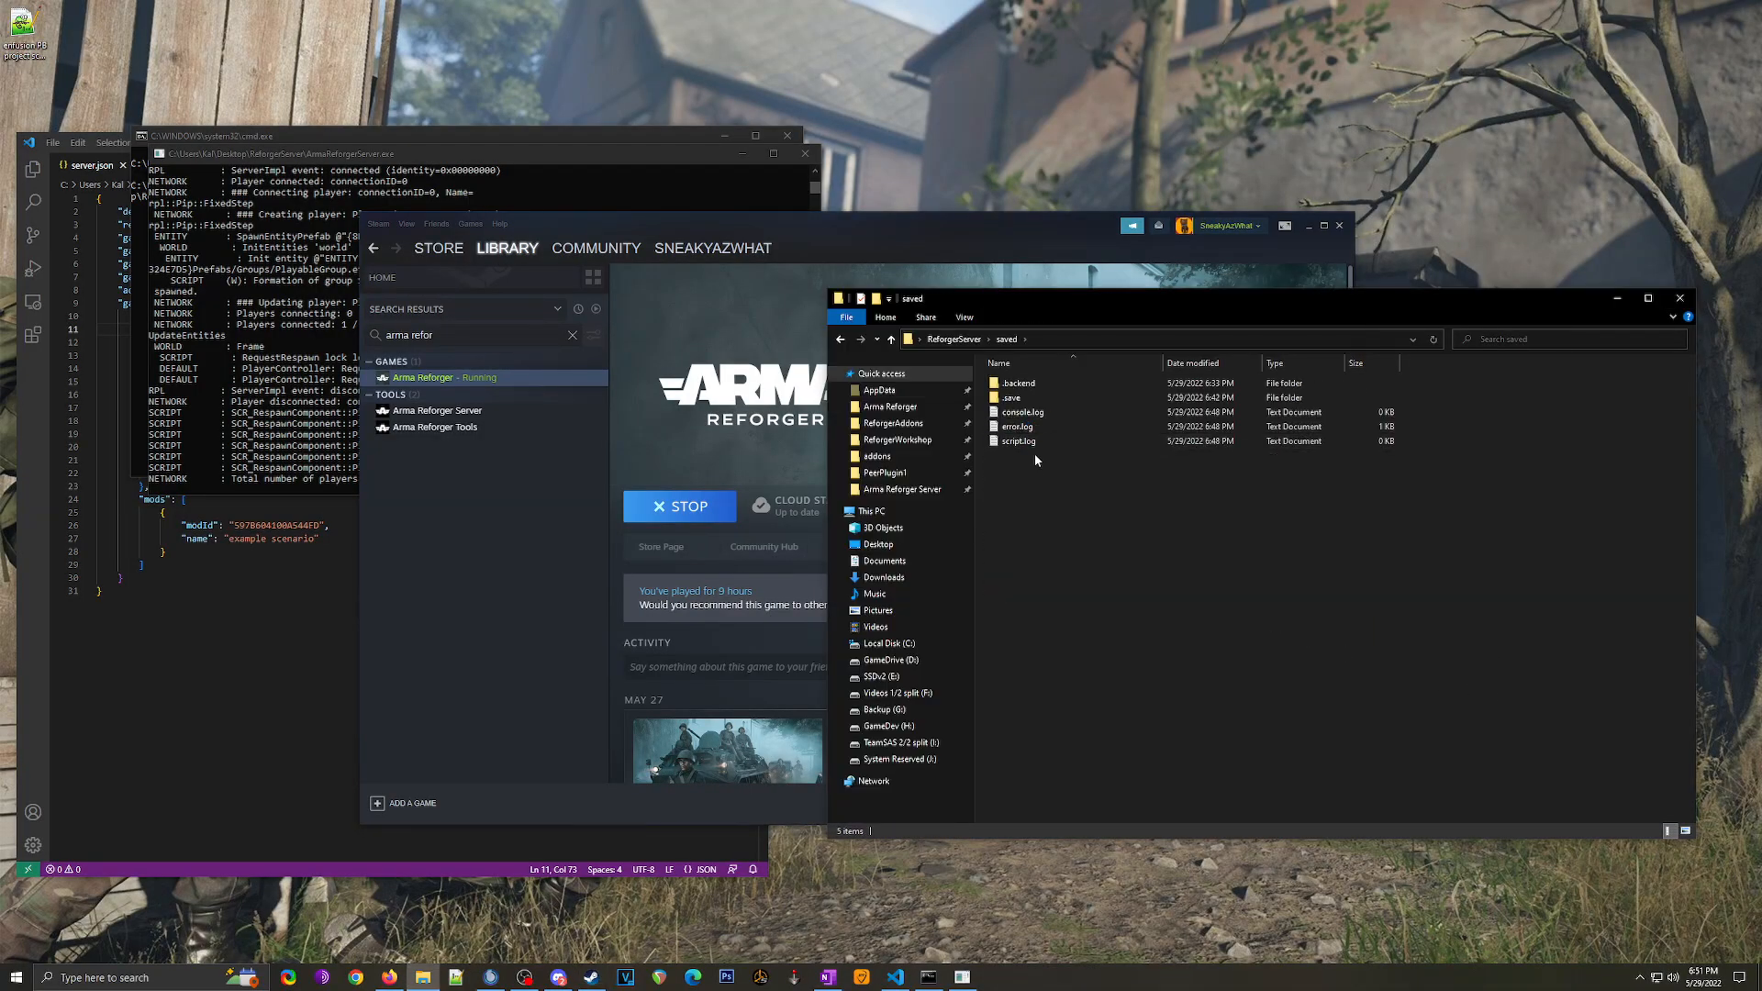
Step: Open error.log from the saved folder in Notepad, scroll through the errors, and close it
double_click(1017, 428)
scroll(836, 499, "down", 4)
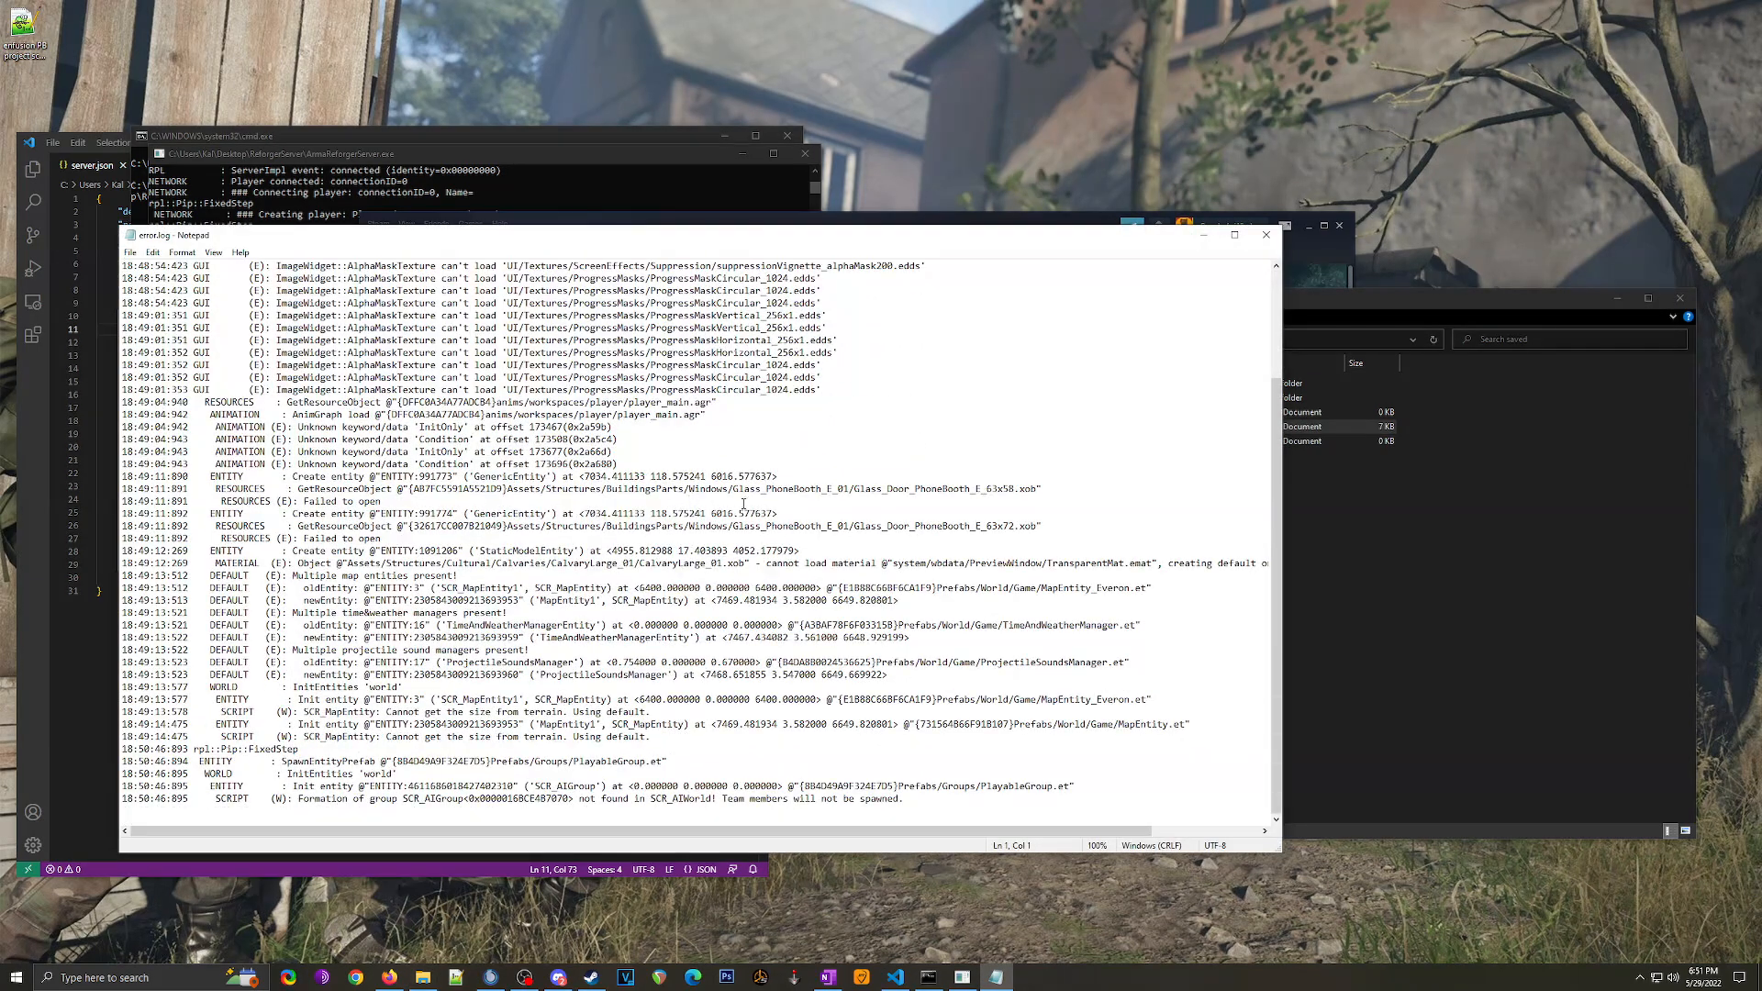
left_click(1267, 235)
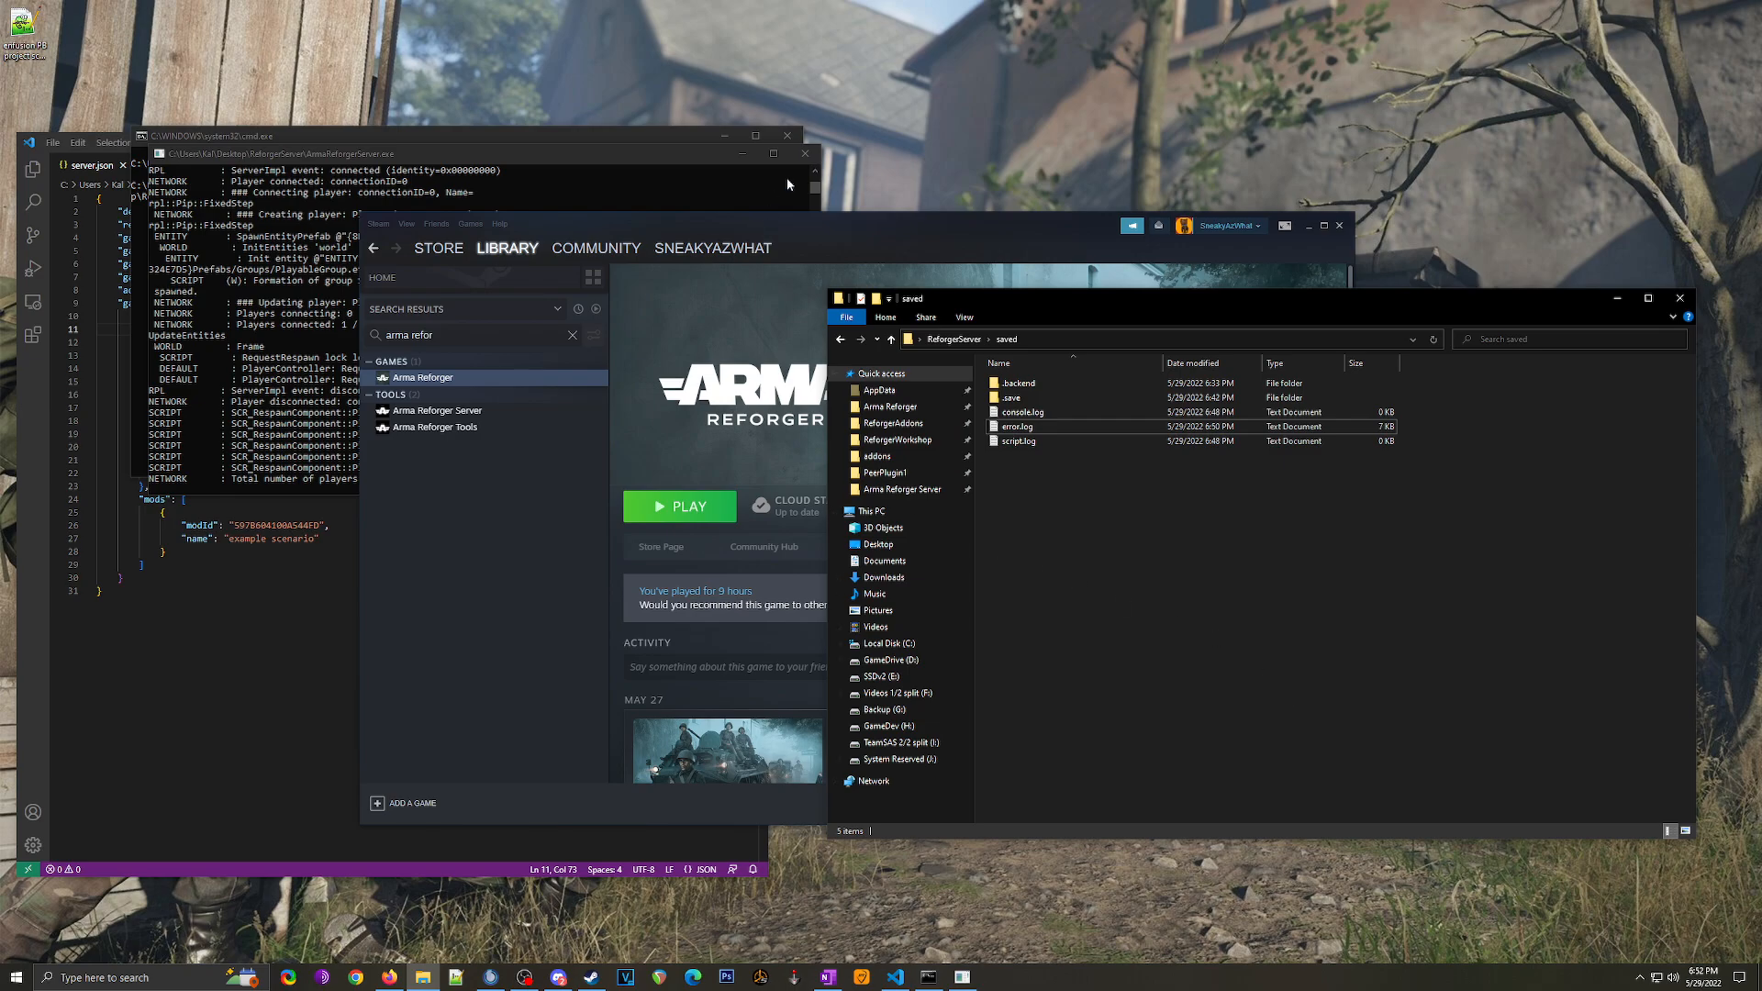
Step: Close the server console, review server.json's settings and mods entry, then minimize VS Code
left_click(805, 153)
left_click(786, 135)
left_click(251, 426)
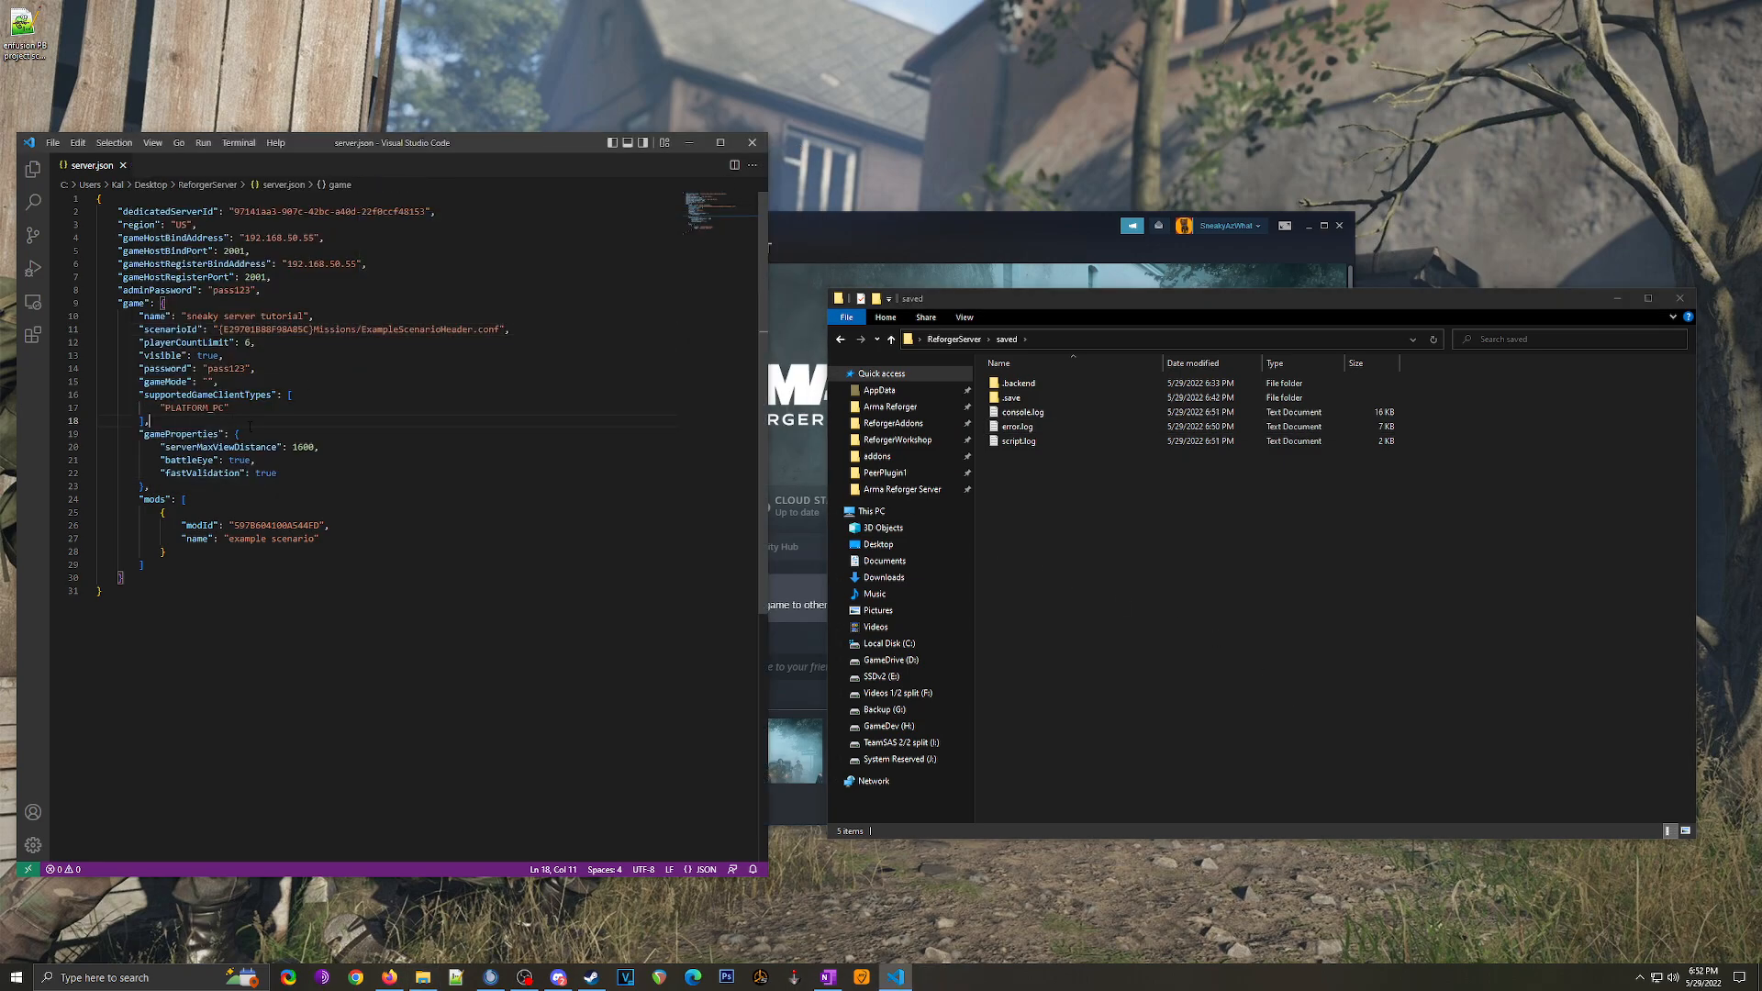
left_click_drag(285, 577, 101, 200)
left_click(257, 298)
left_click(273, 380)
left_click_drag(214, 217, 374, 565)
left_click(376, 565)
left_click(194, 556)
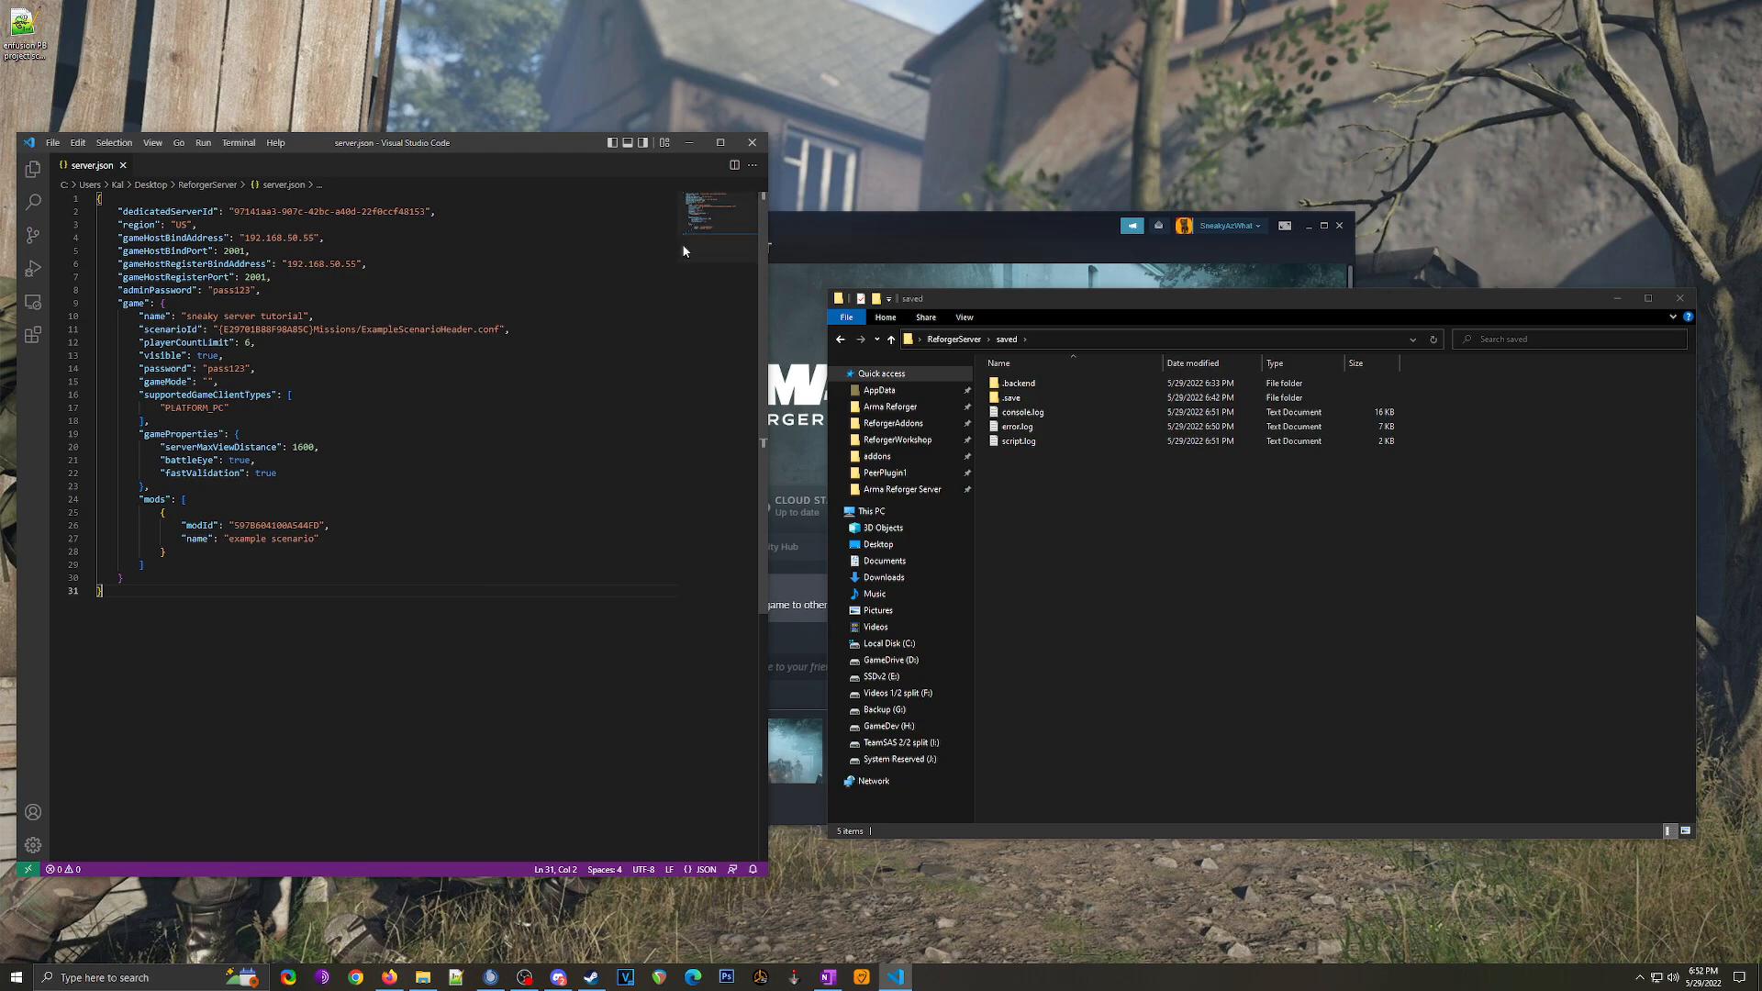
left_click(689, 142)
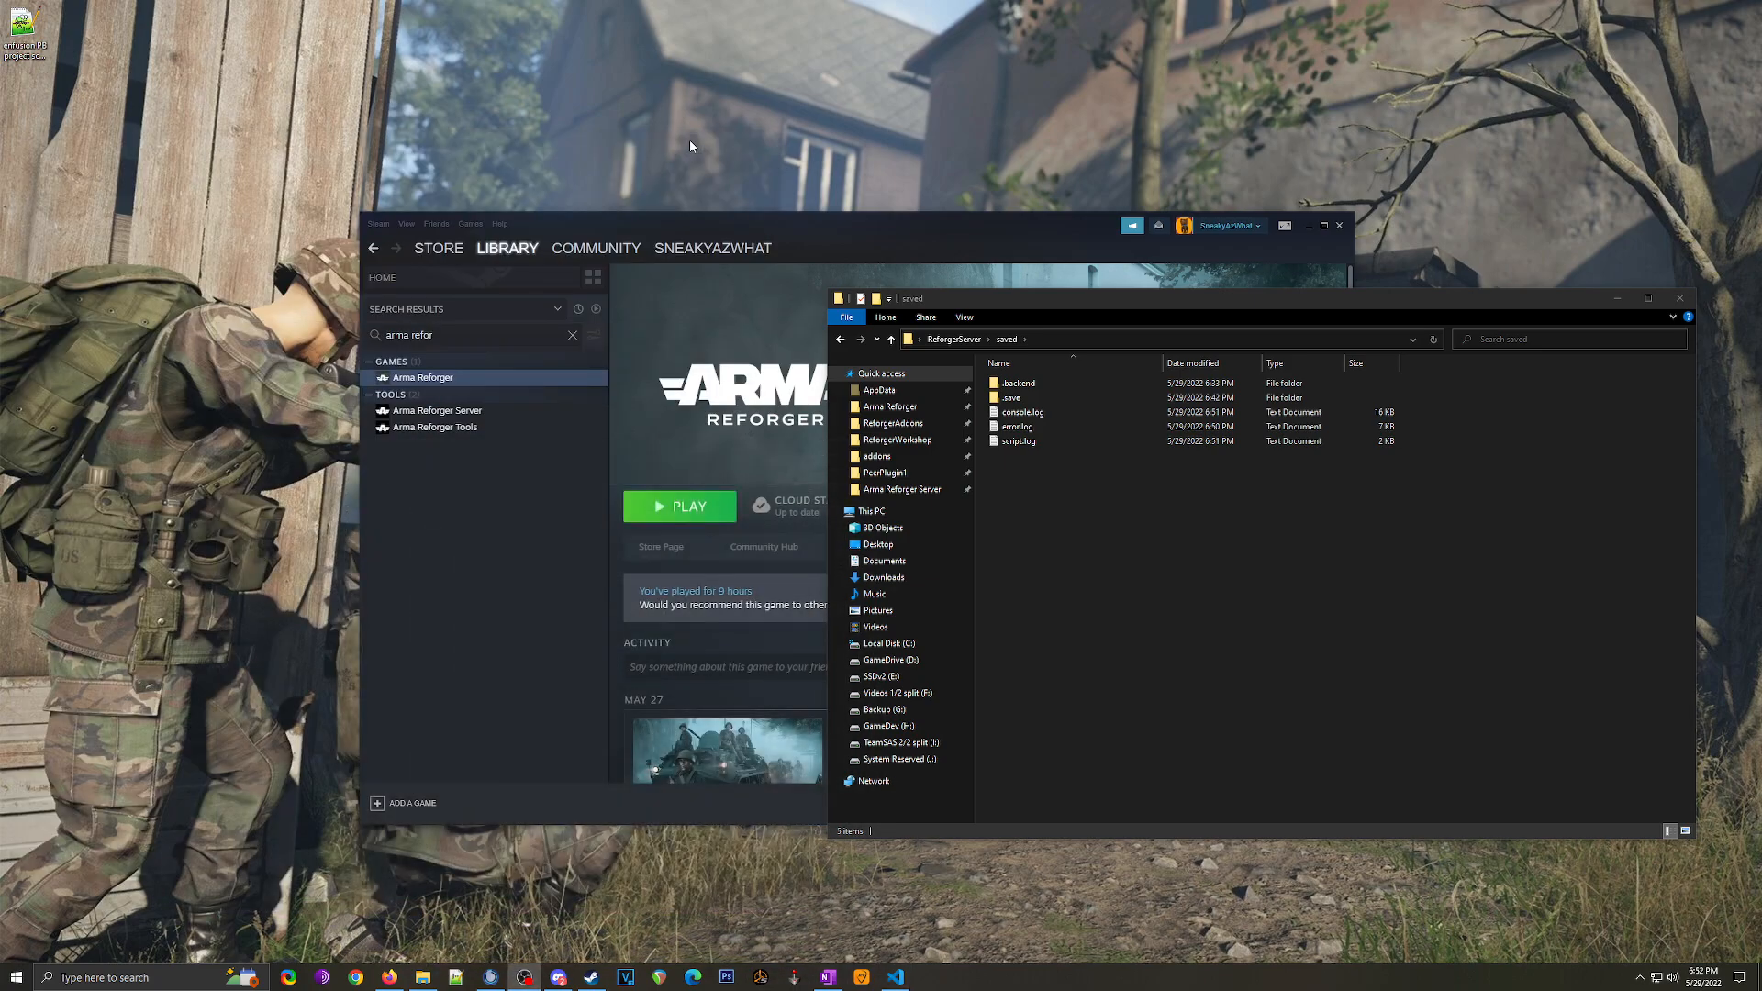